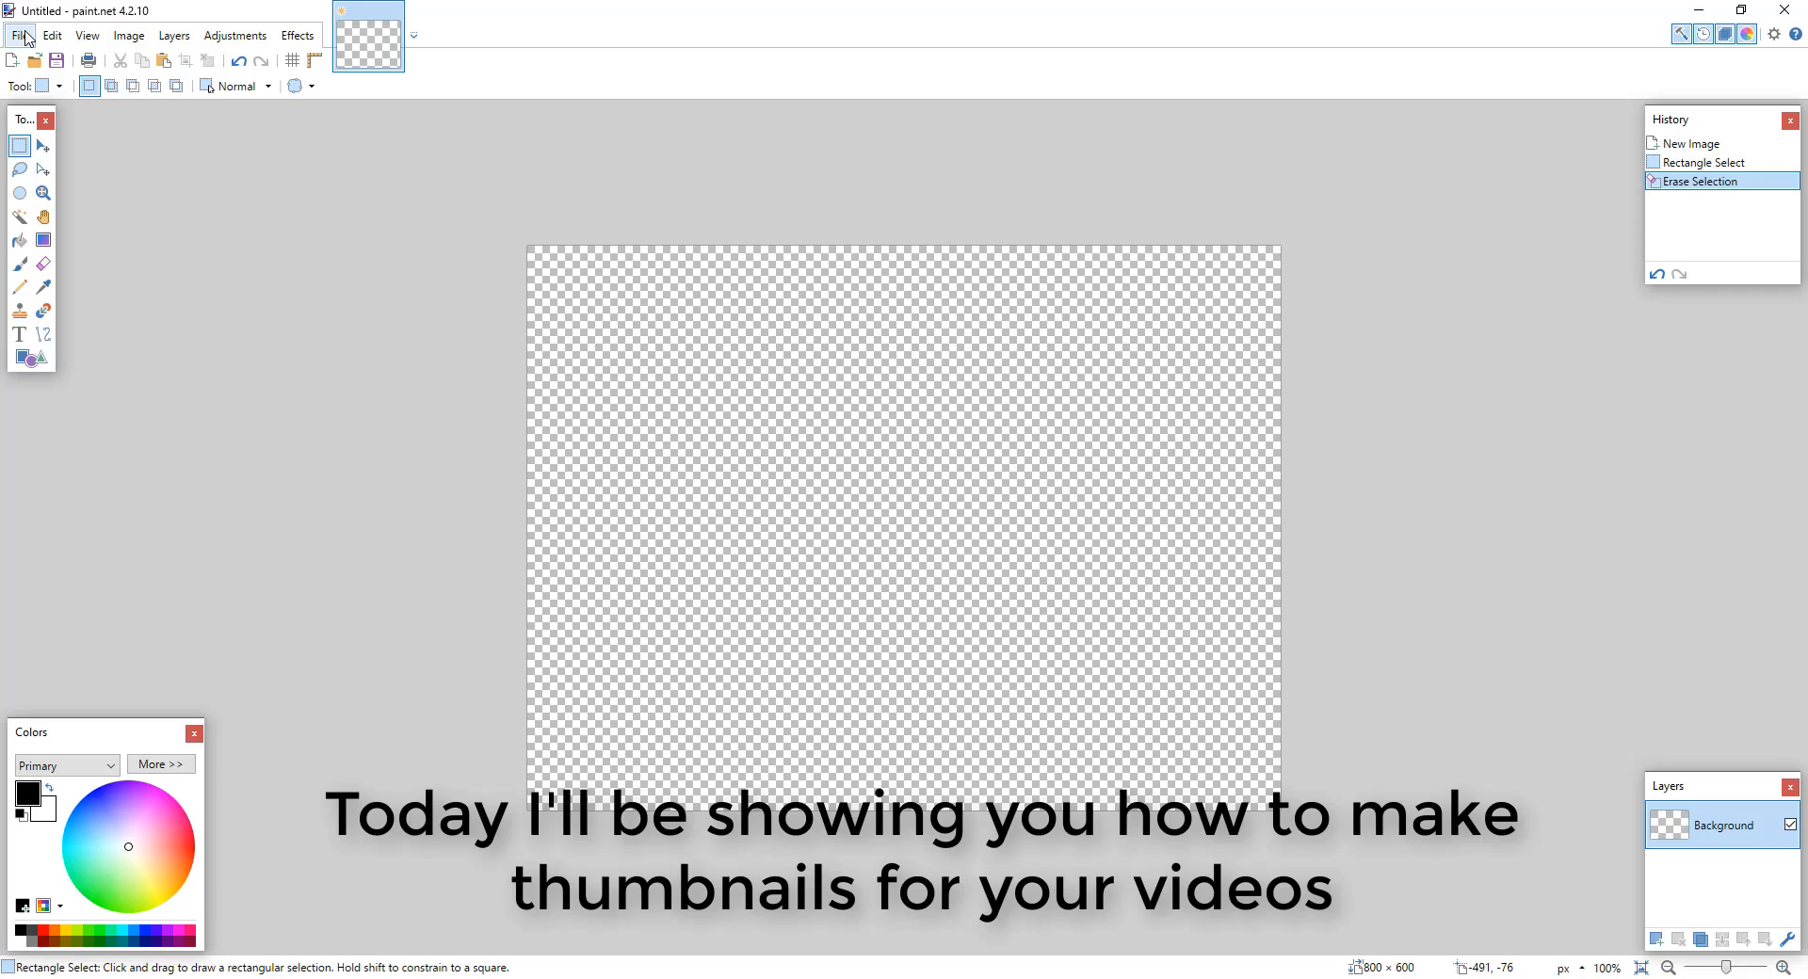
# Step: Resize the blank image to 1920 × 1080 pixels
pyautogui.click(20, 35)
pyautogui.click(20, 35)
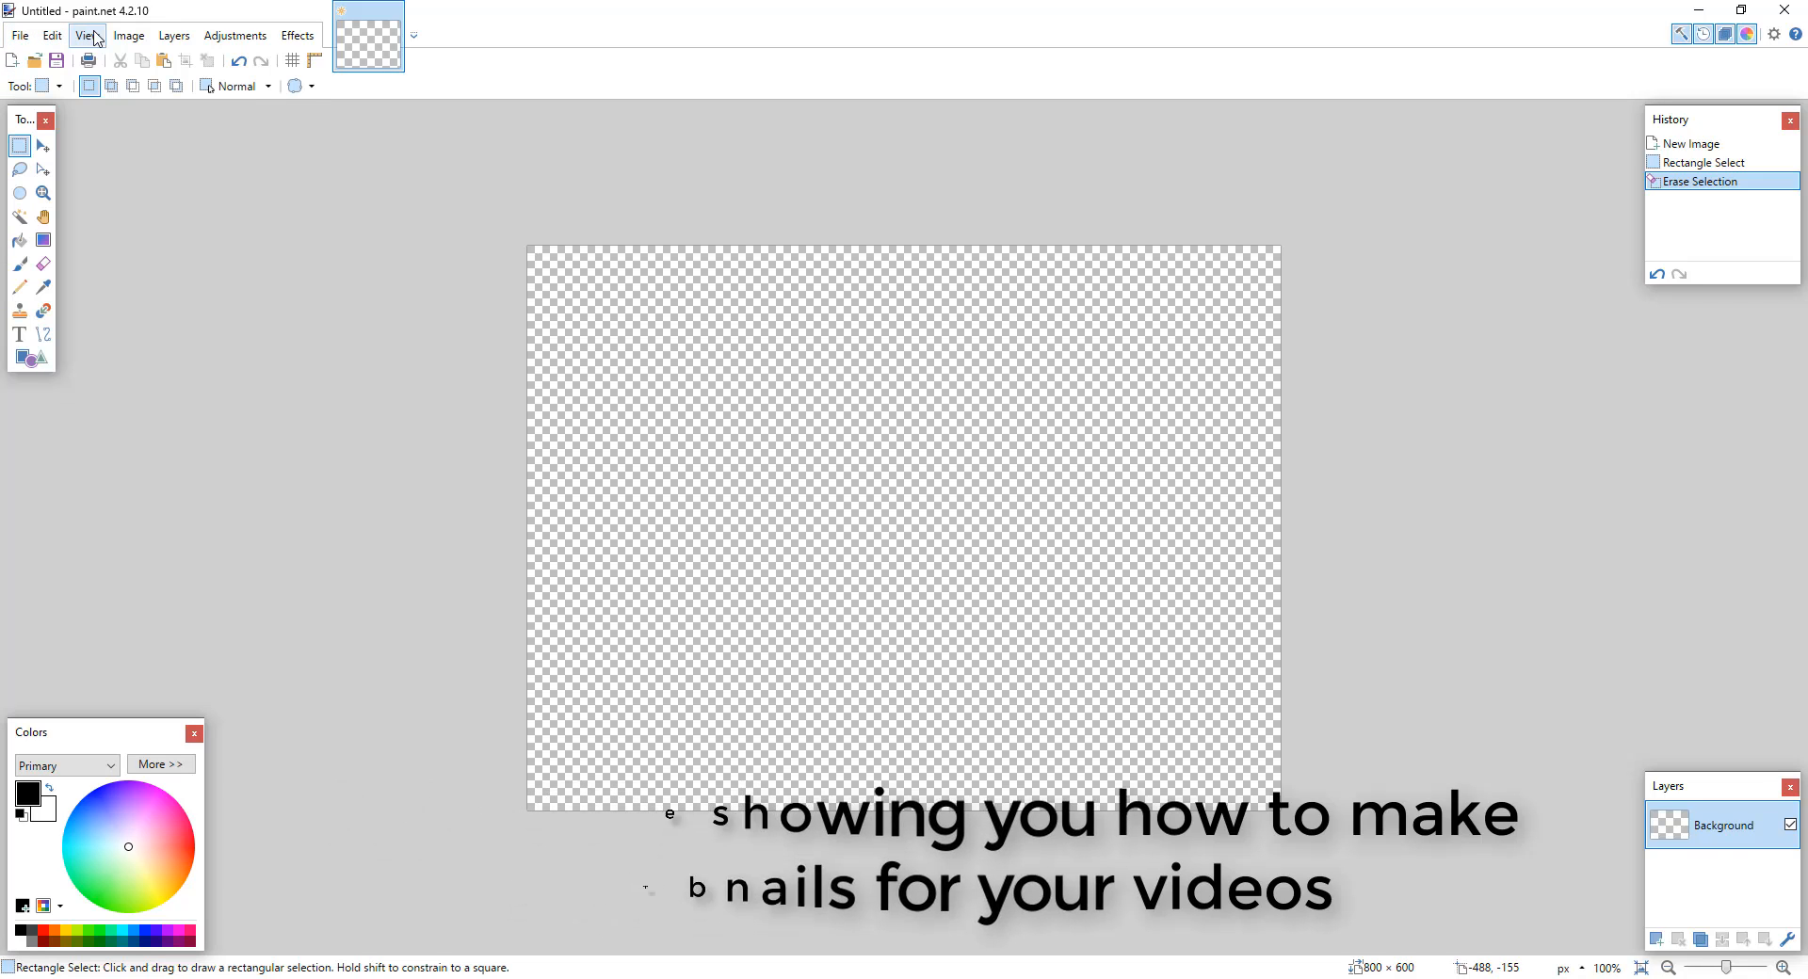
pyautogui.click(124, 36)
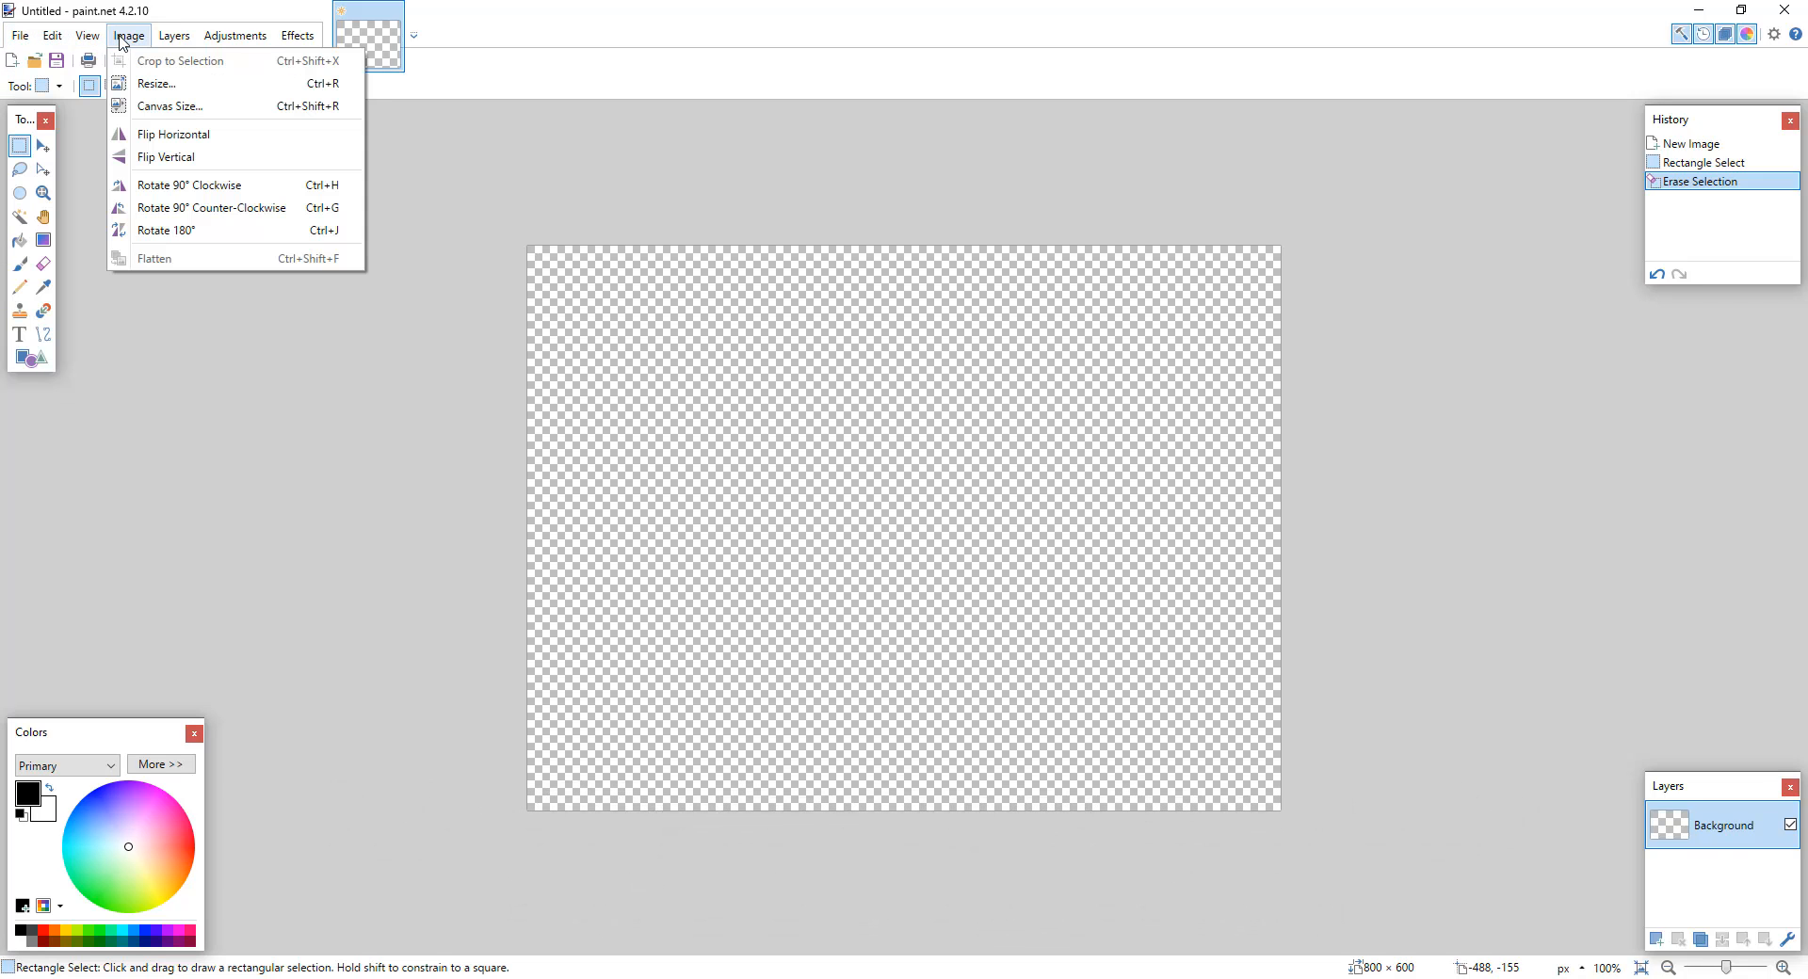
pyautogui.click(200, 107)
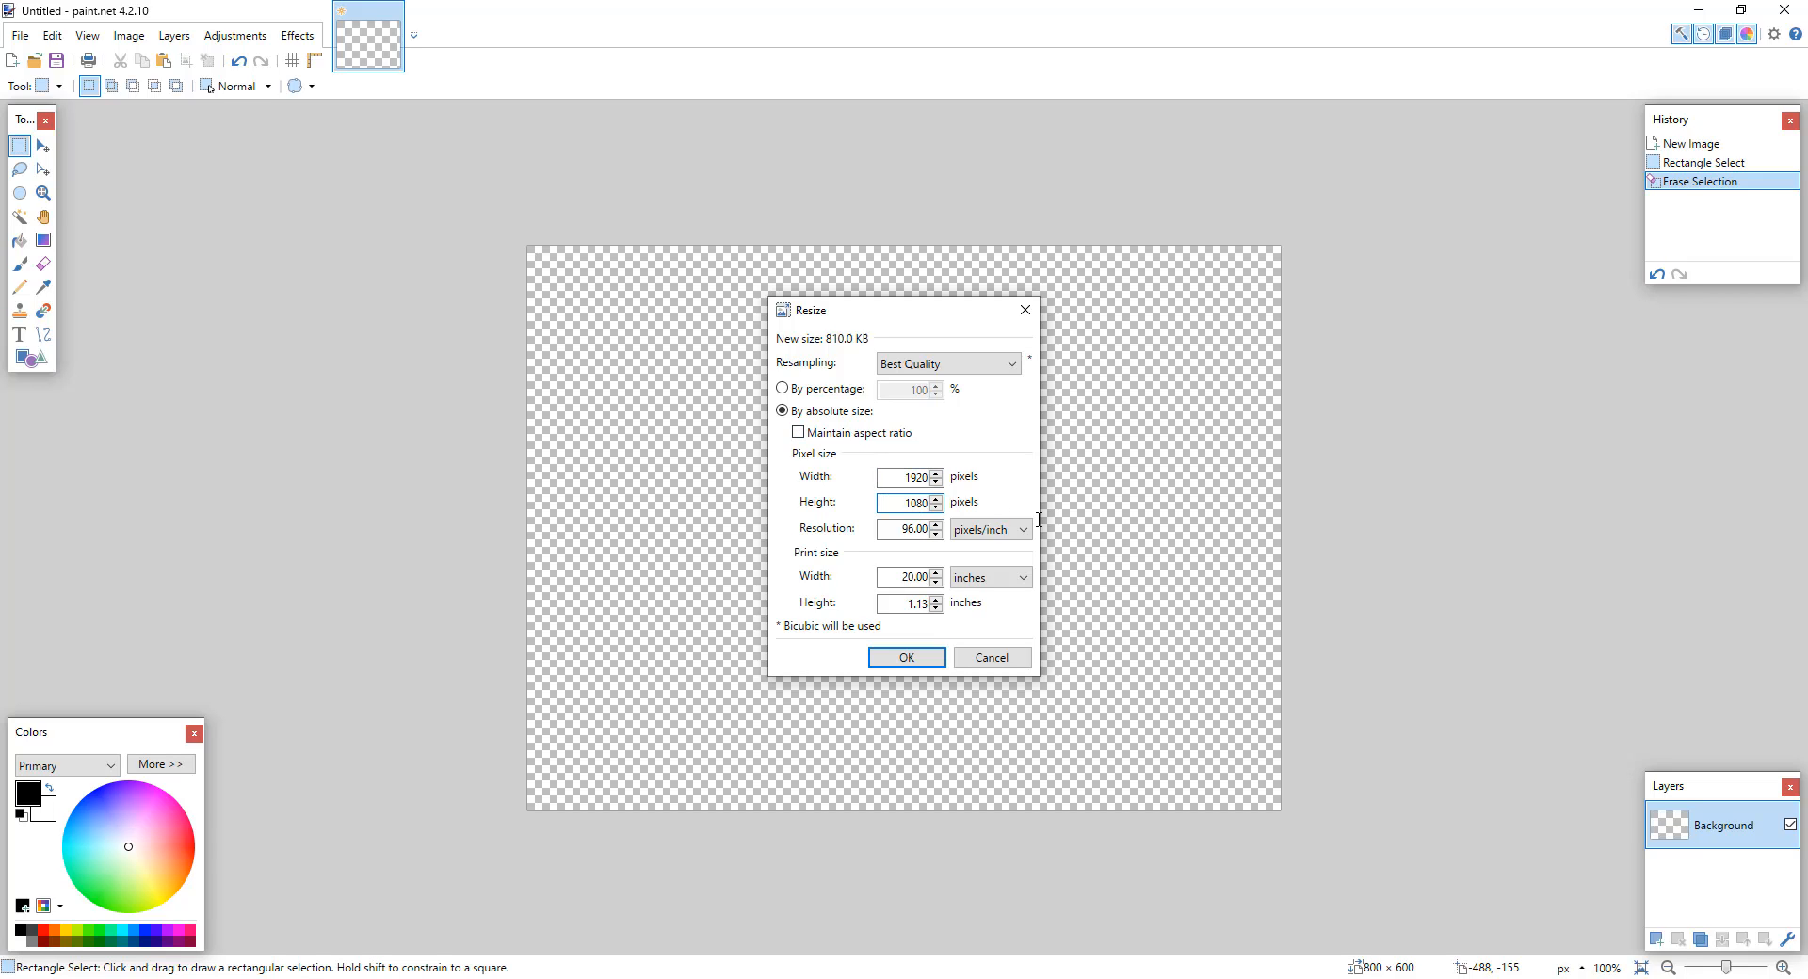
pyautogui.click(906, 657)
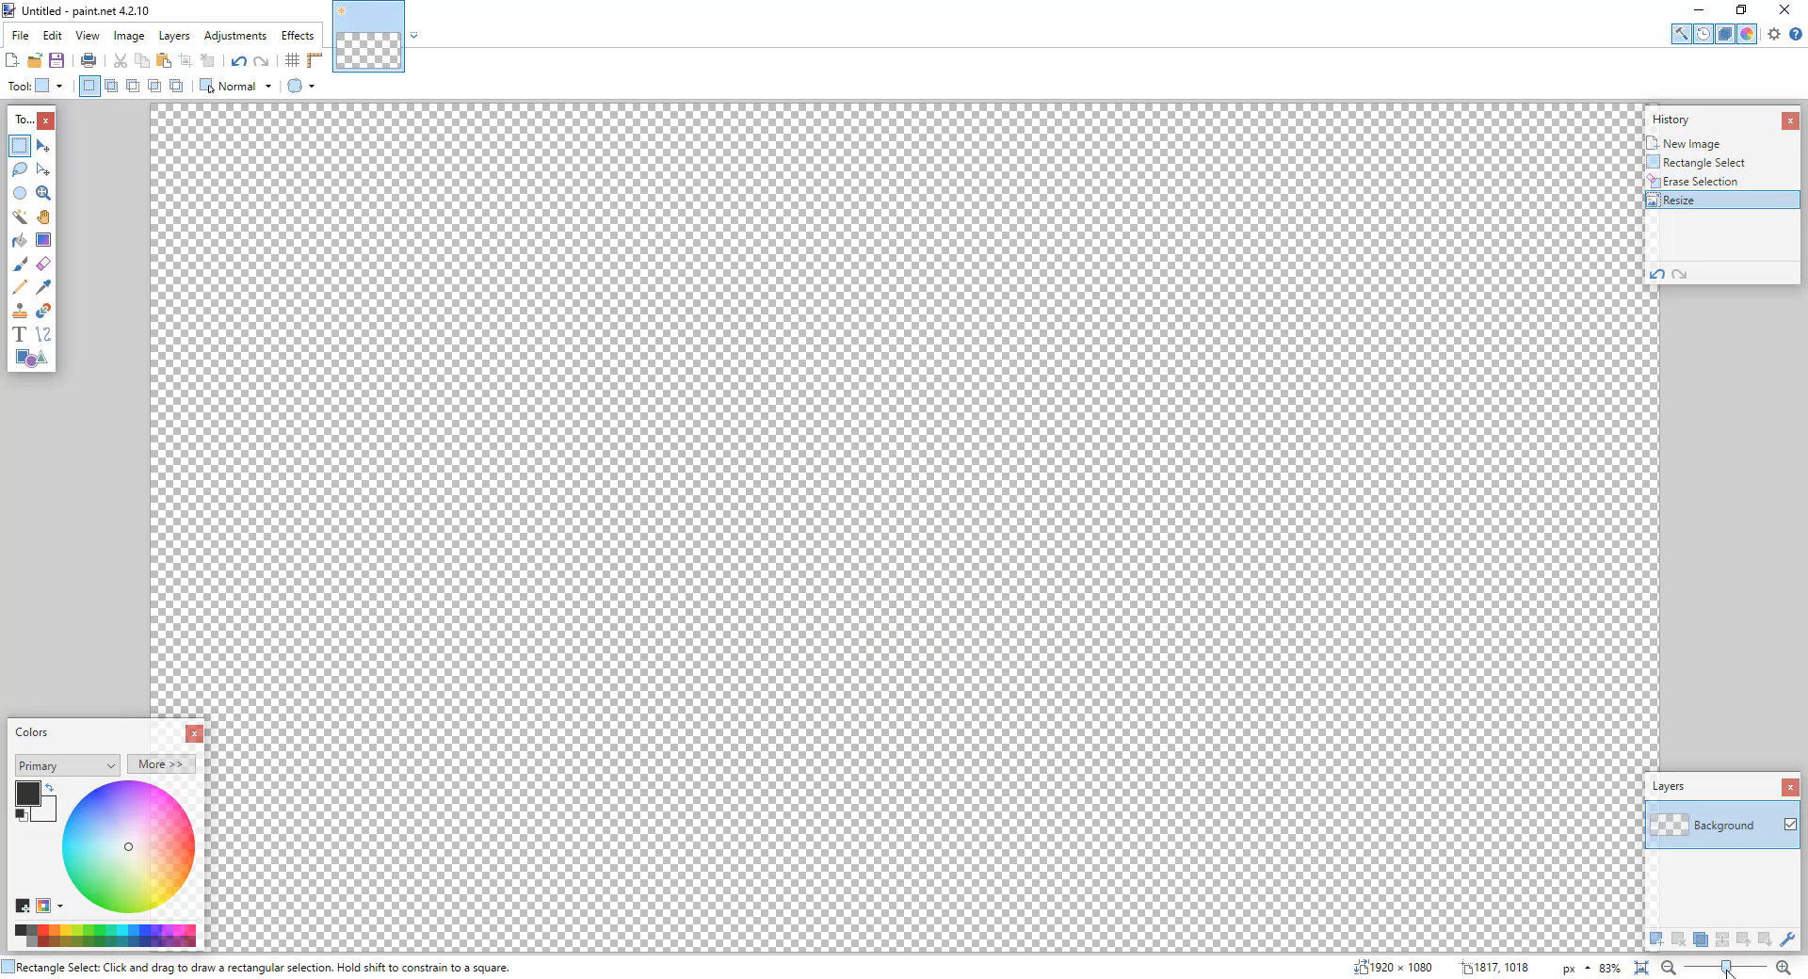
# Step: Import the 958 KB waterfall JPG, whose name starts with "Iw9WJSeBHTO7", from the Downloads folder as a new layer
pyautogui.moveTo(1729, 971); pyautogui.dragTo(1728, 972)
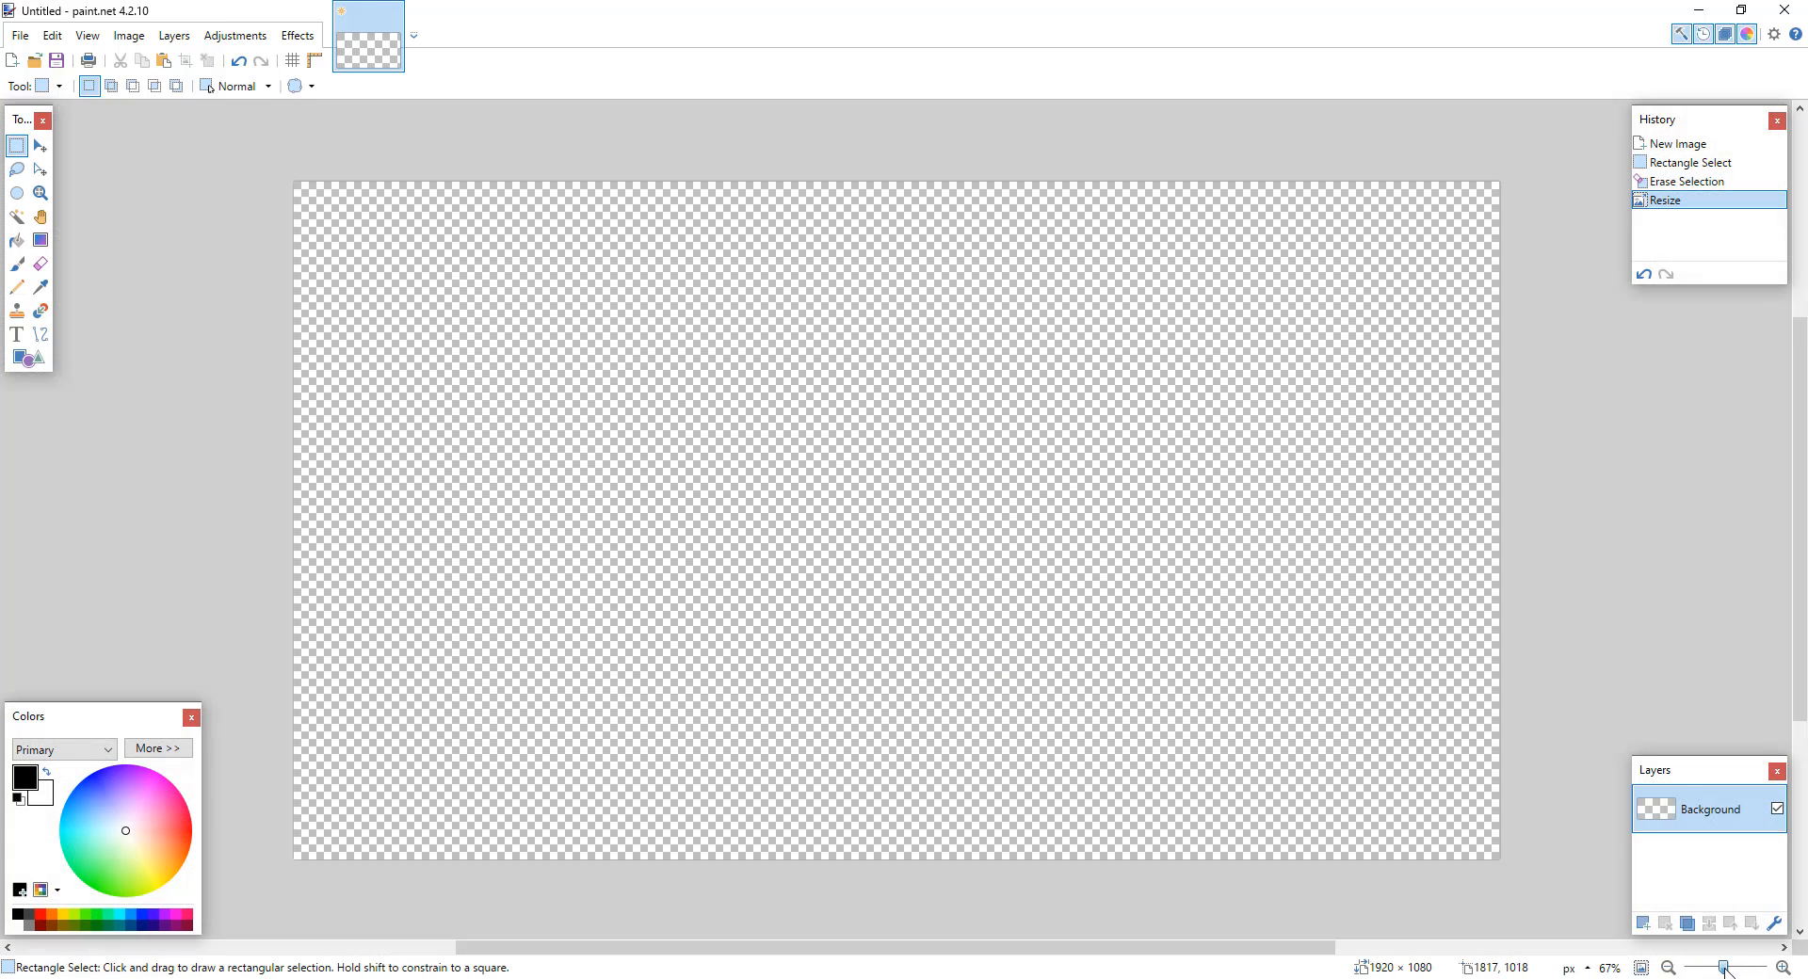
pyautogui.click(25, 88)
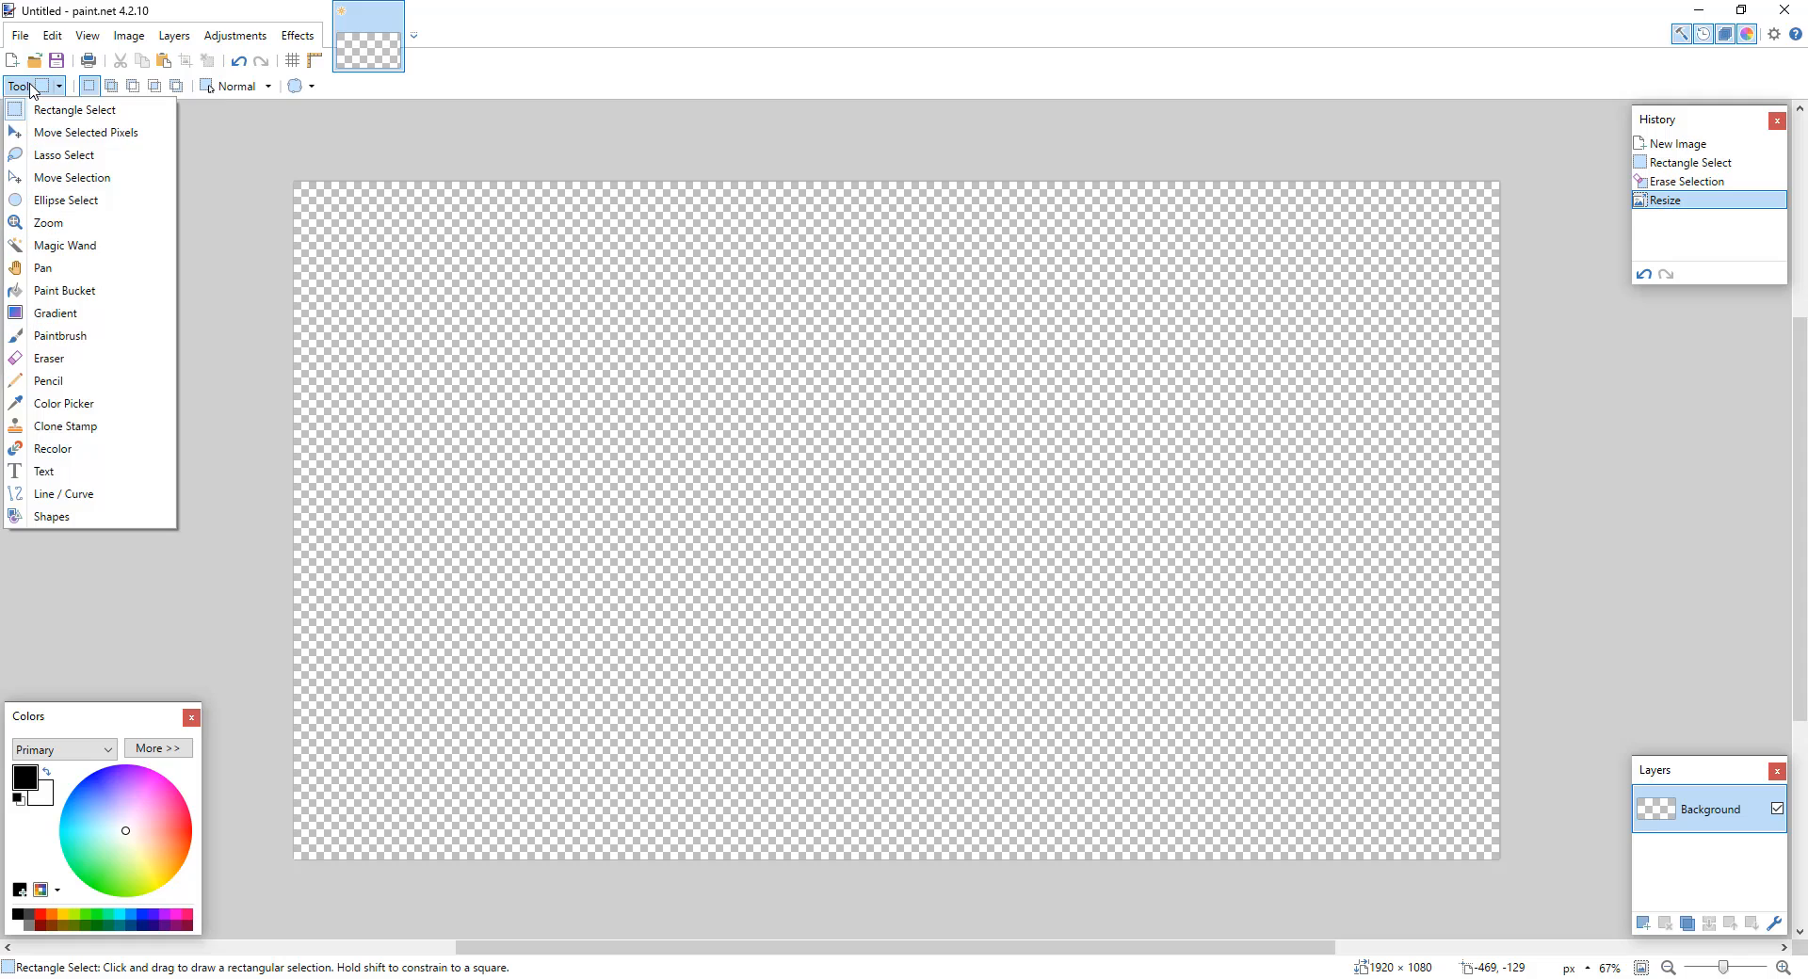
pyautogui.click(20, 35)
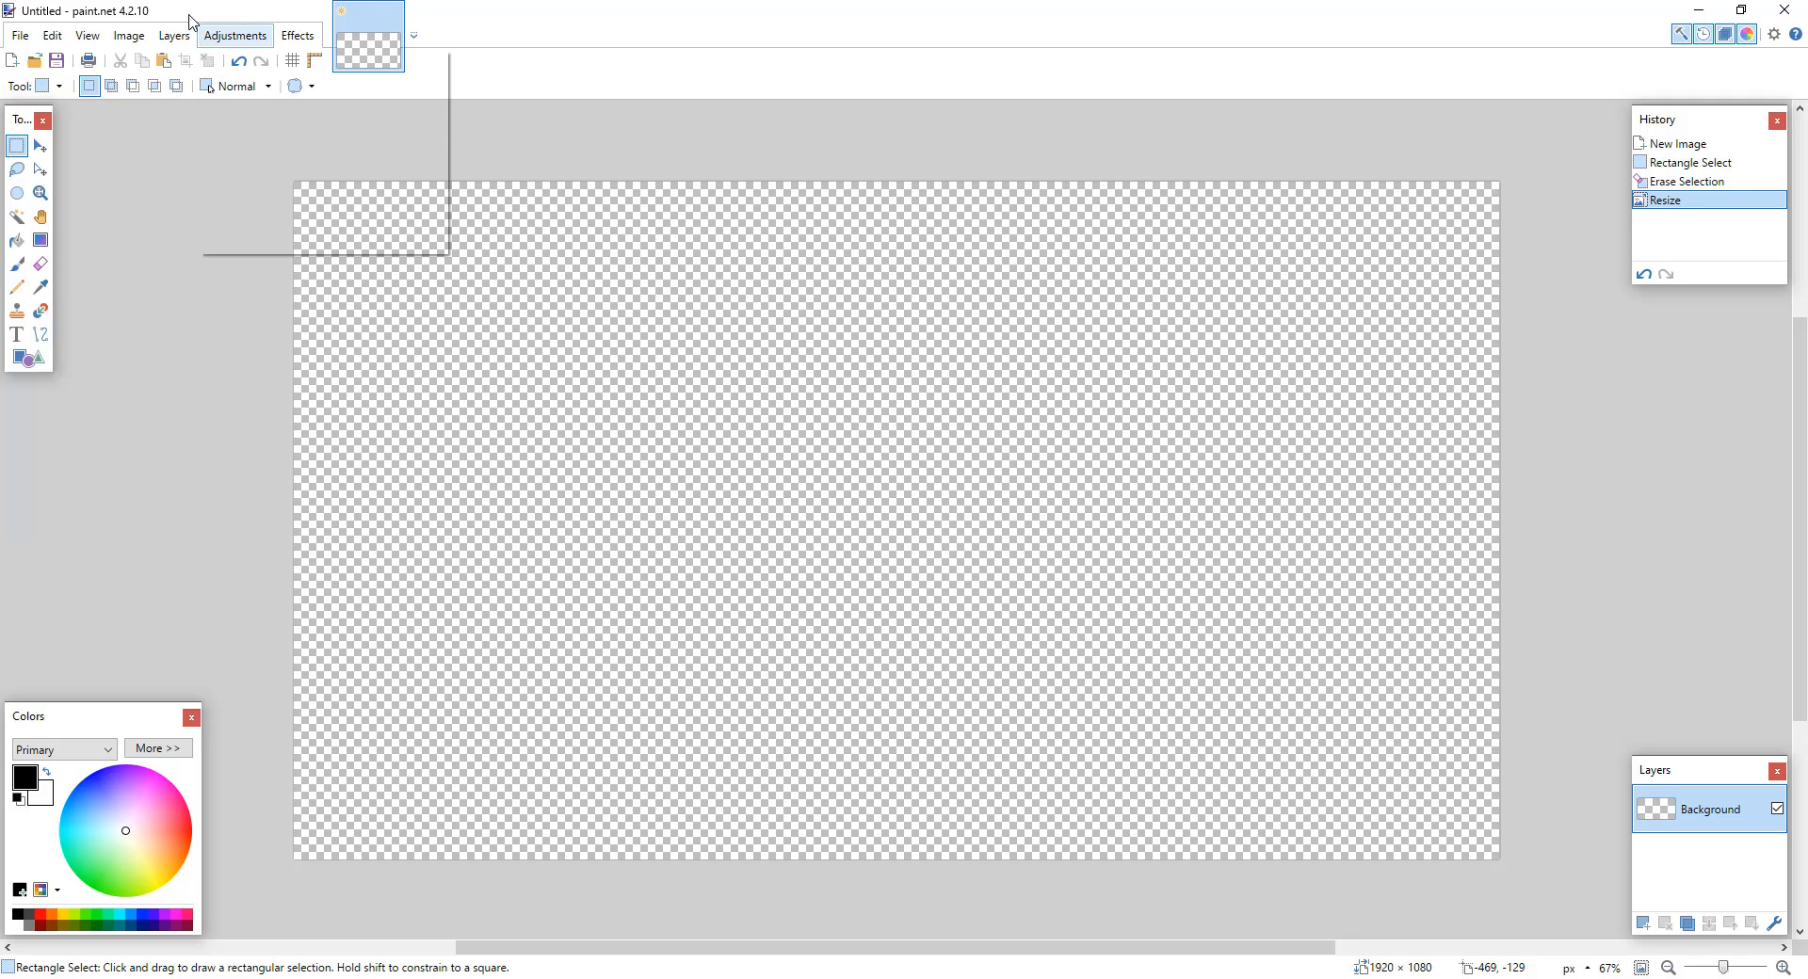
pyautogui.moveTo(141, 34)
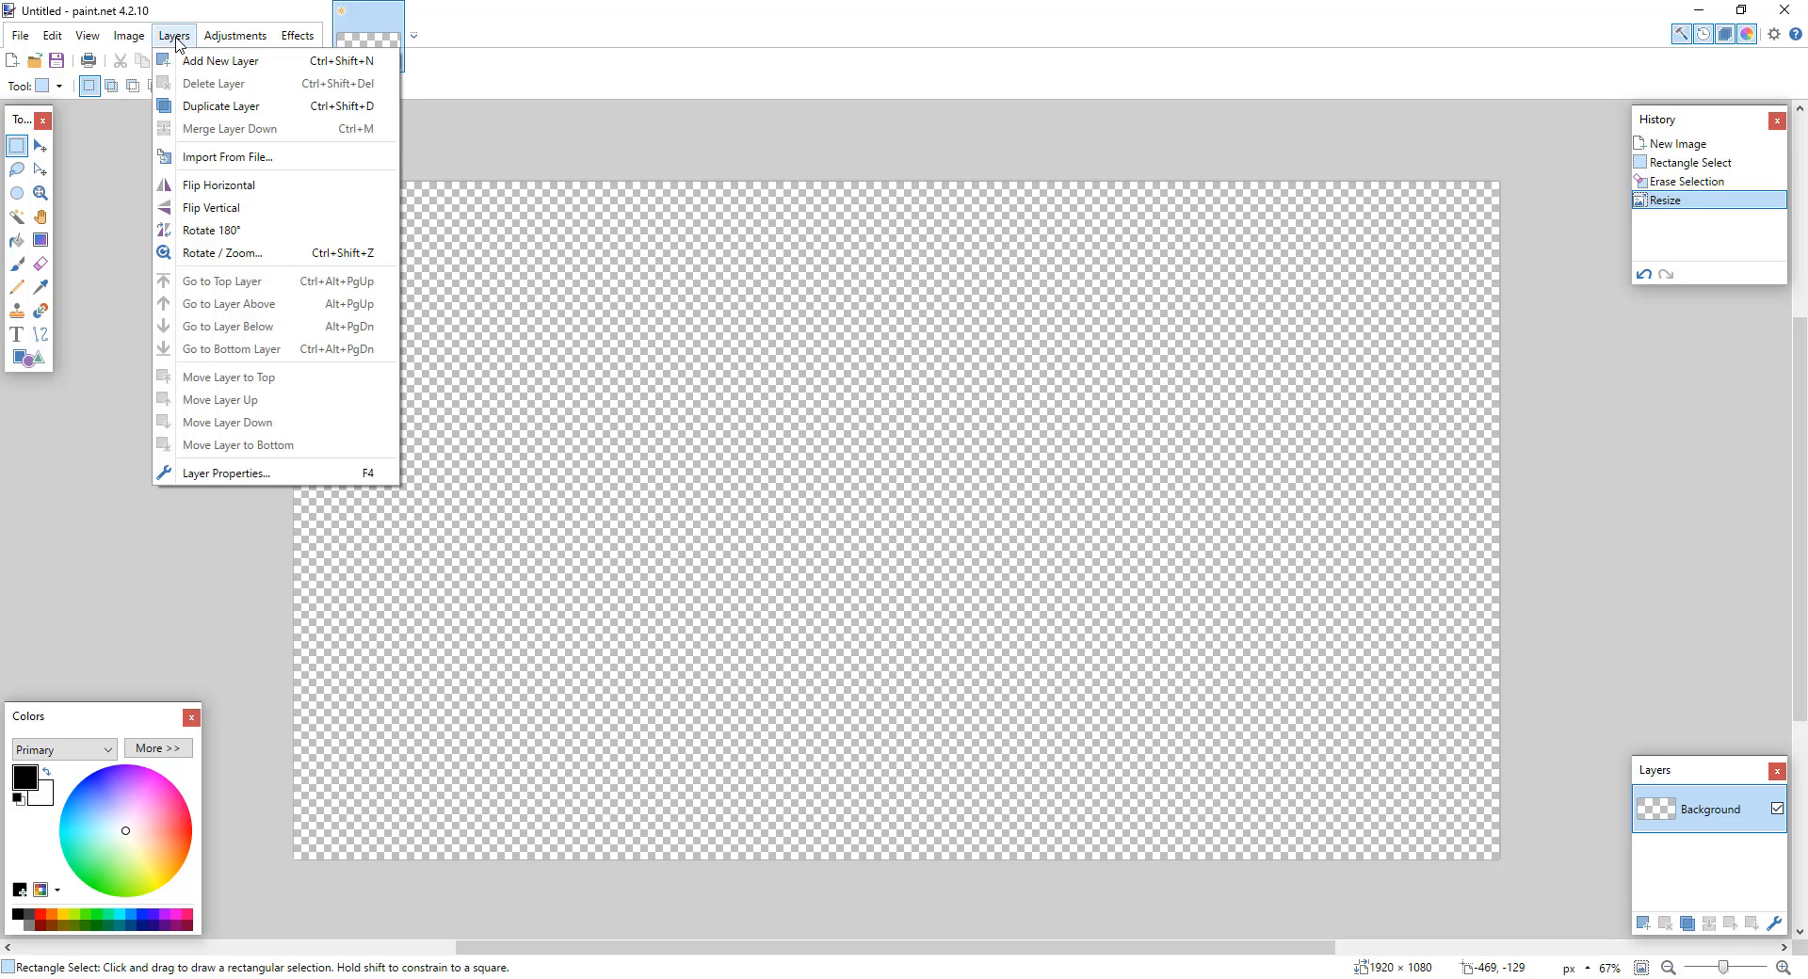
pyautogui.click(206, 156)
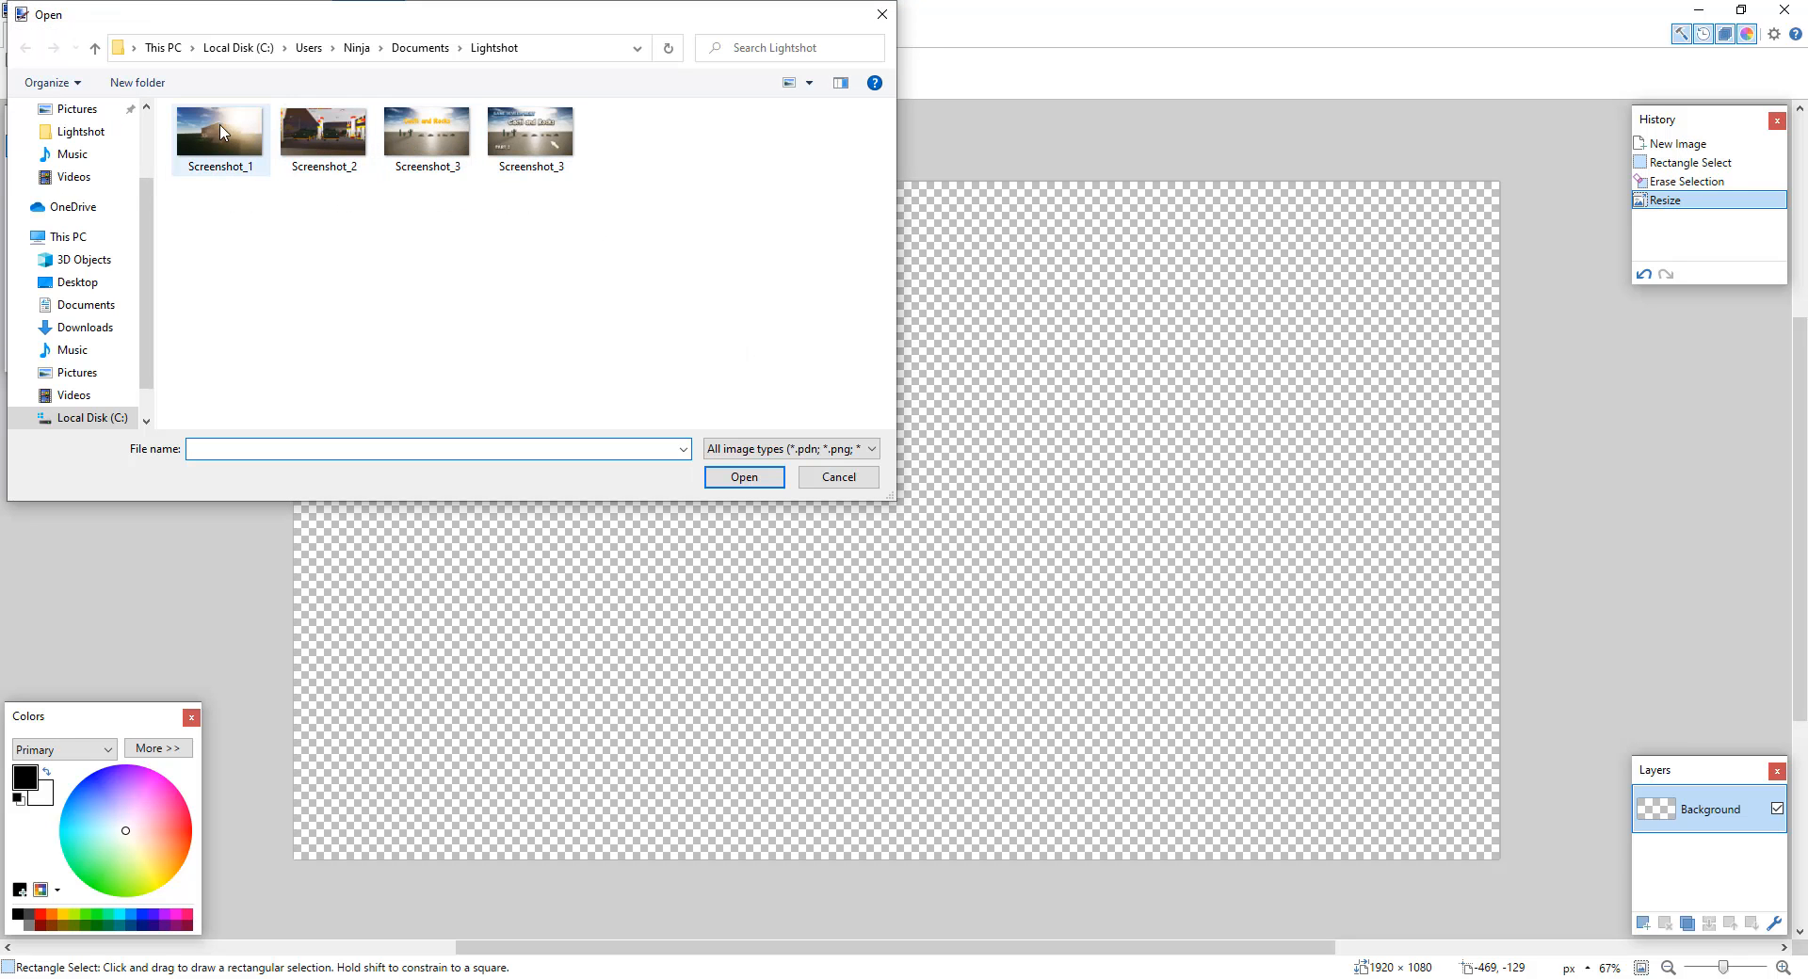
pyautogui.click(94, 328)
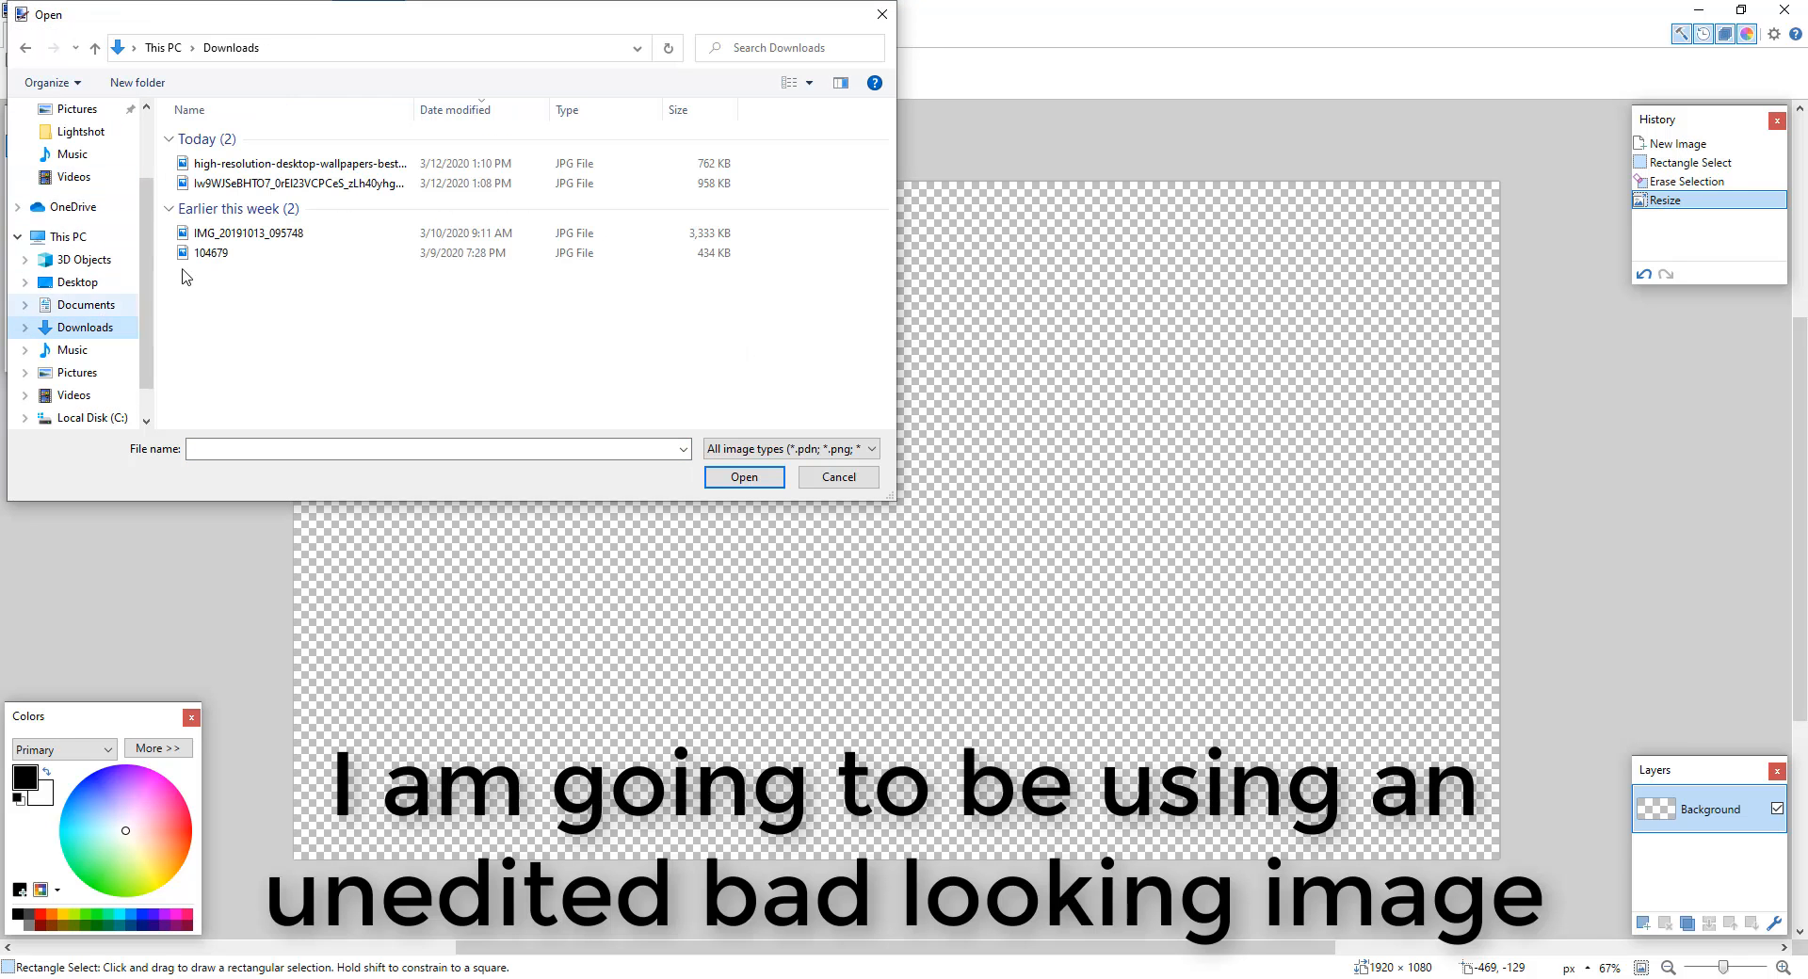
pyautogui.click(287, 188)
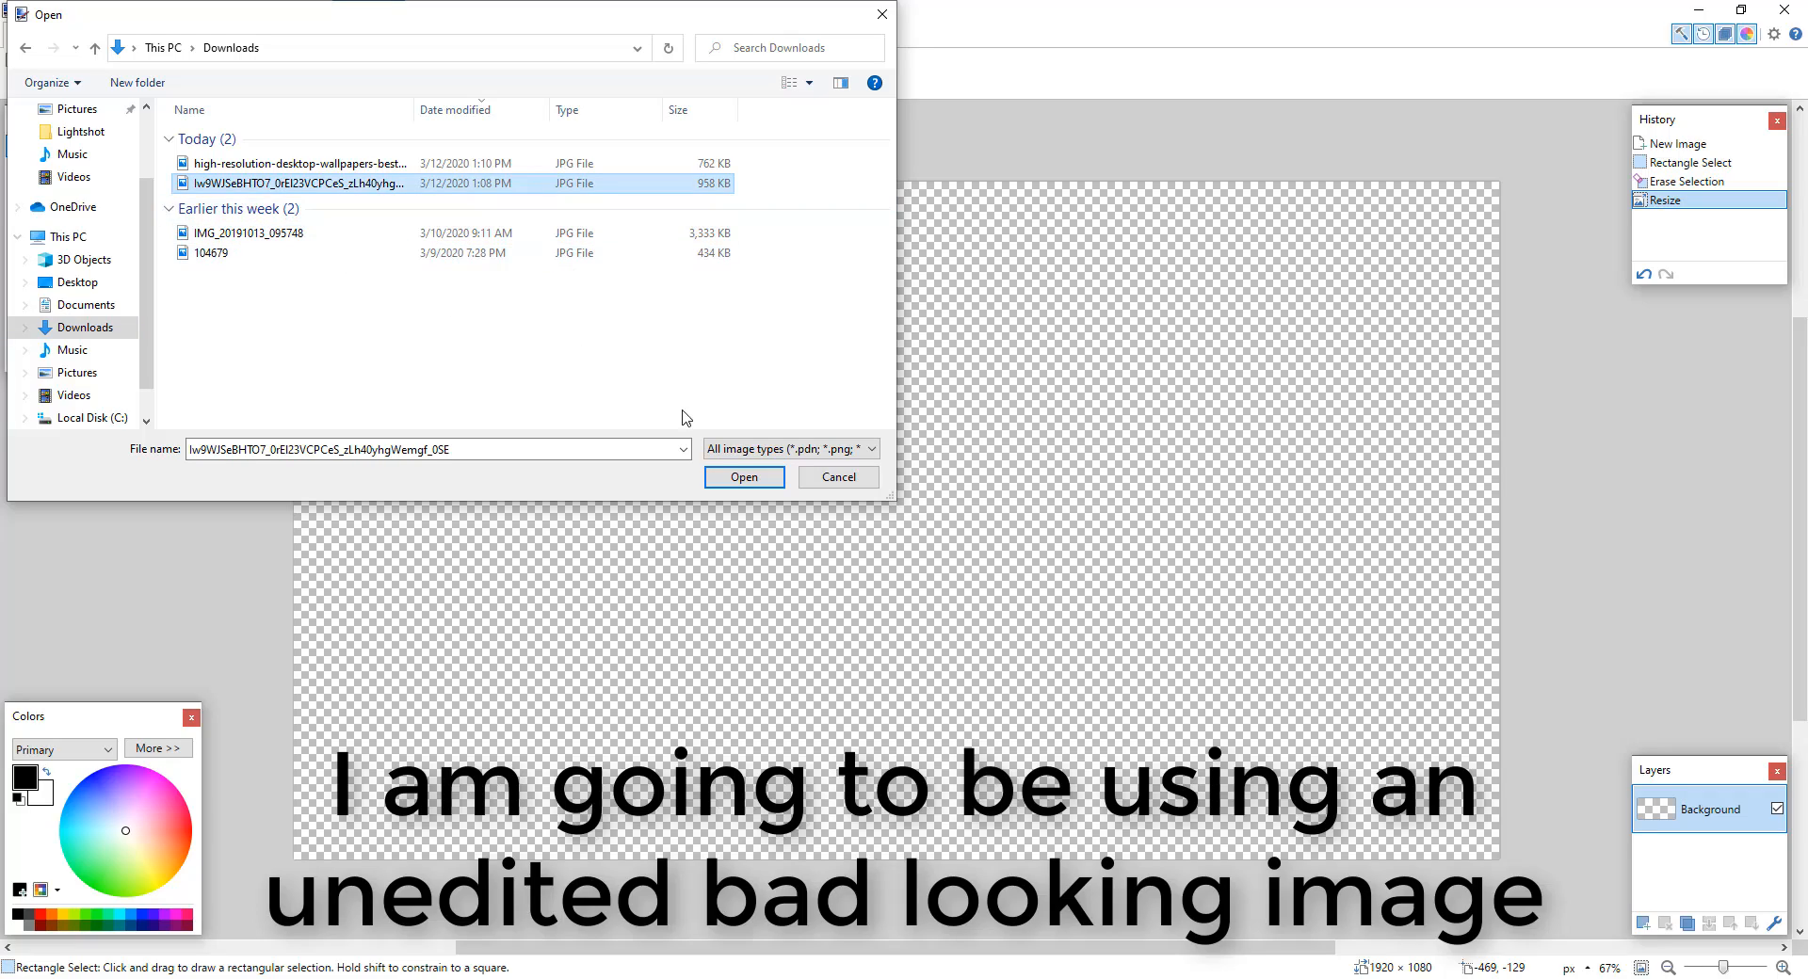
pyautogui.click(743, 477)
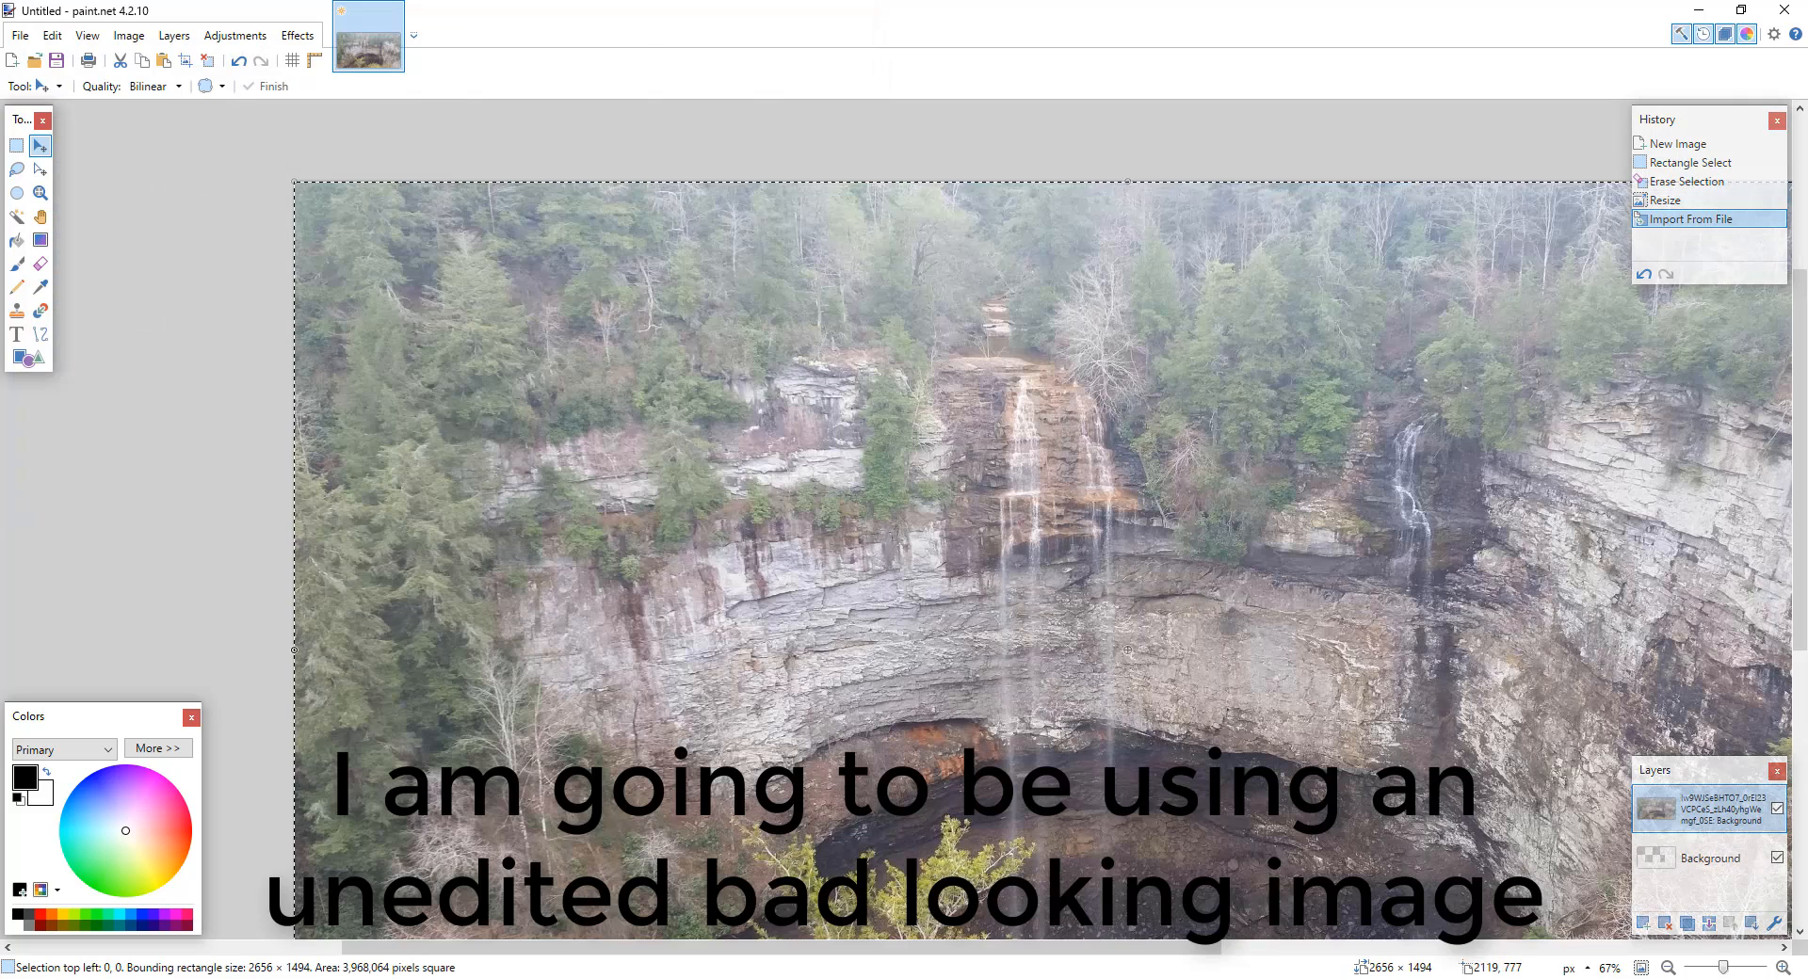
# Step: Move and scale the waterfall photo to about 1364 × 1546 pixels so it covers the left half of the canvas
pyautogui.moveTo(1650, 622); pyautogui.dragTo(1155, 554)
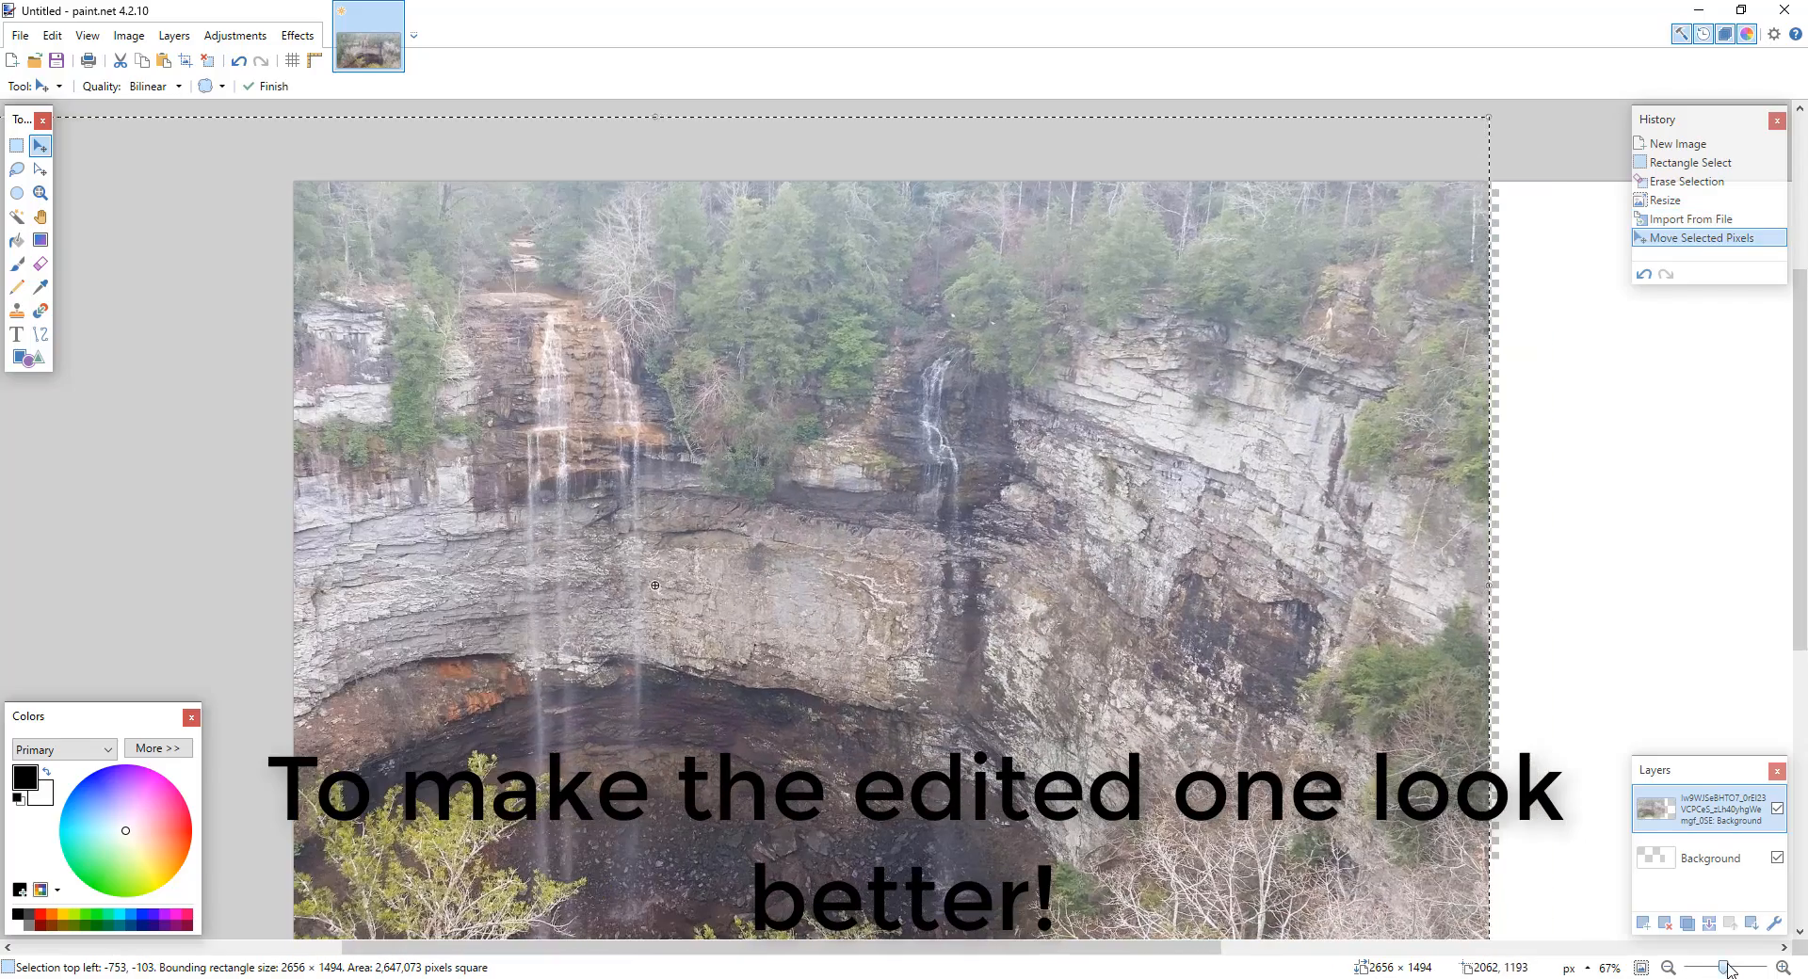
pyautogui.moveTo(1729, 970); pyautogui.dragTo(1716, 968)
pyautogui.moveTo(880, 641); pyautogui.dragTo(900, 704)
pyautogui.moveTo(348, 323); pyautogui.dragTo(661, 385)
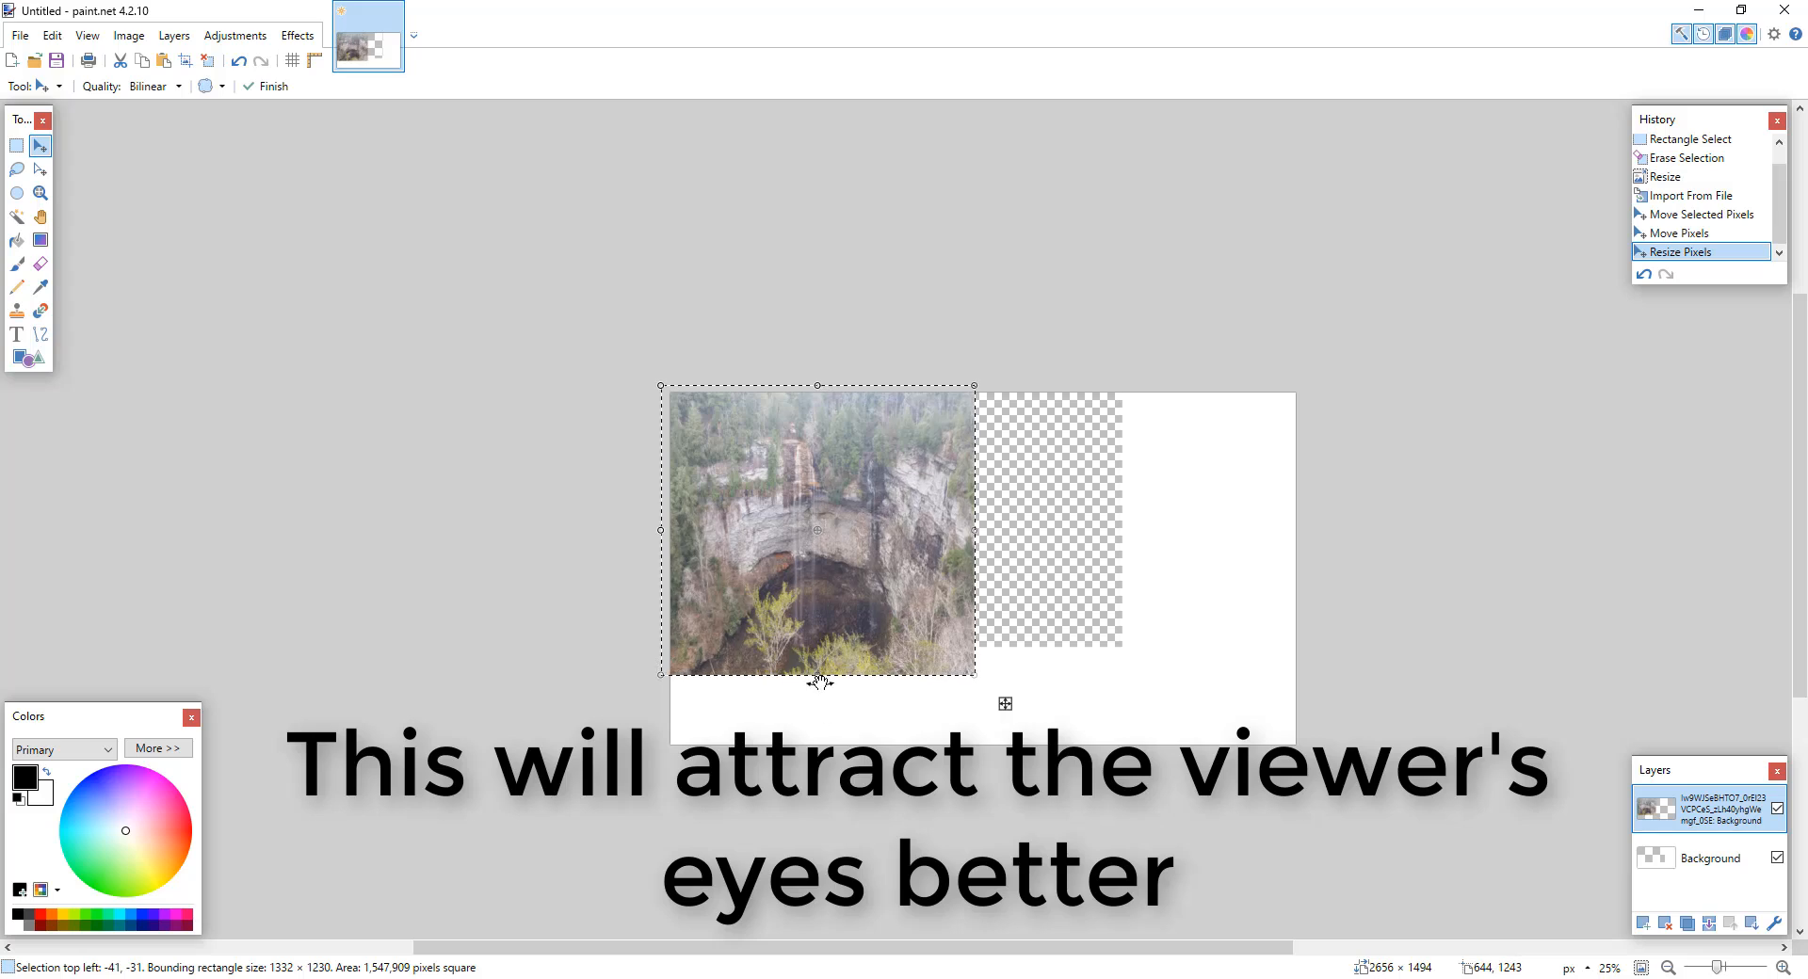
pyautogui.moveTo(819, 681); pyautogui.dragTo(818, 758)
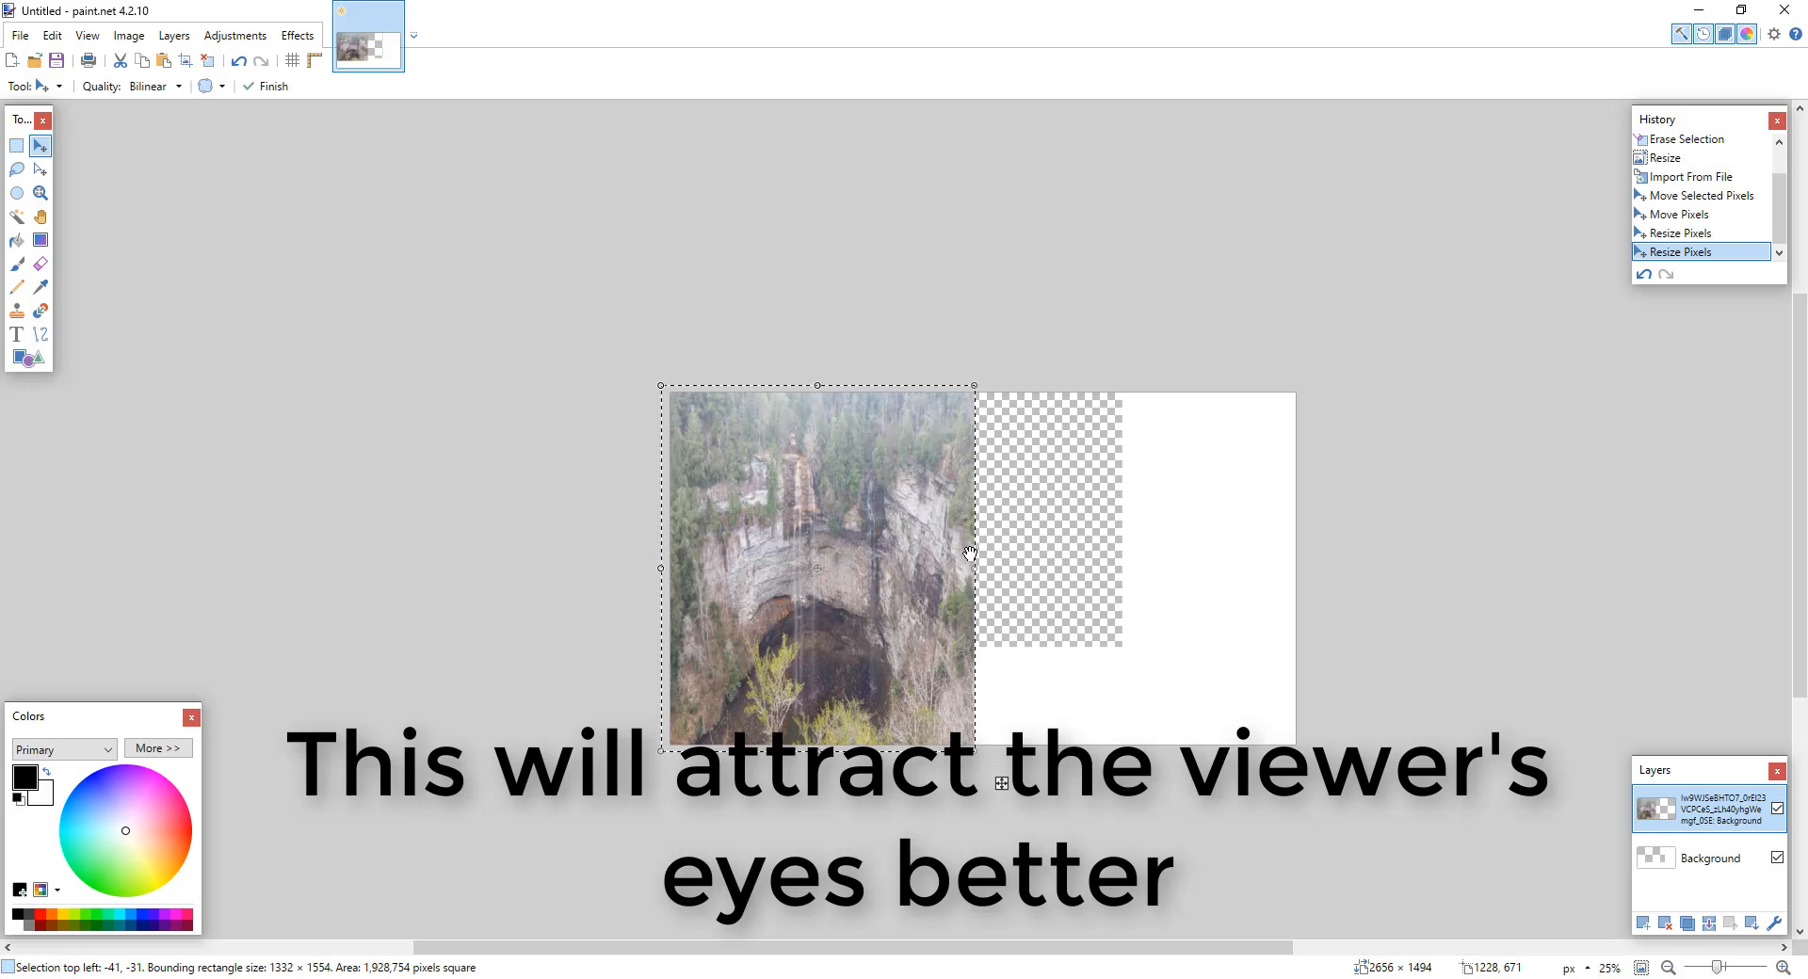
pyautogui.moveTo(975, 572); pyautogui.dragTo(991, 571)
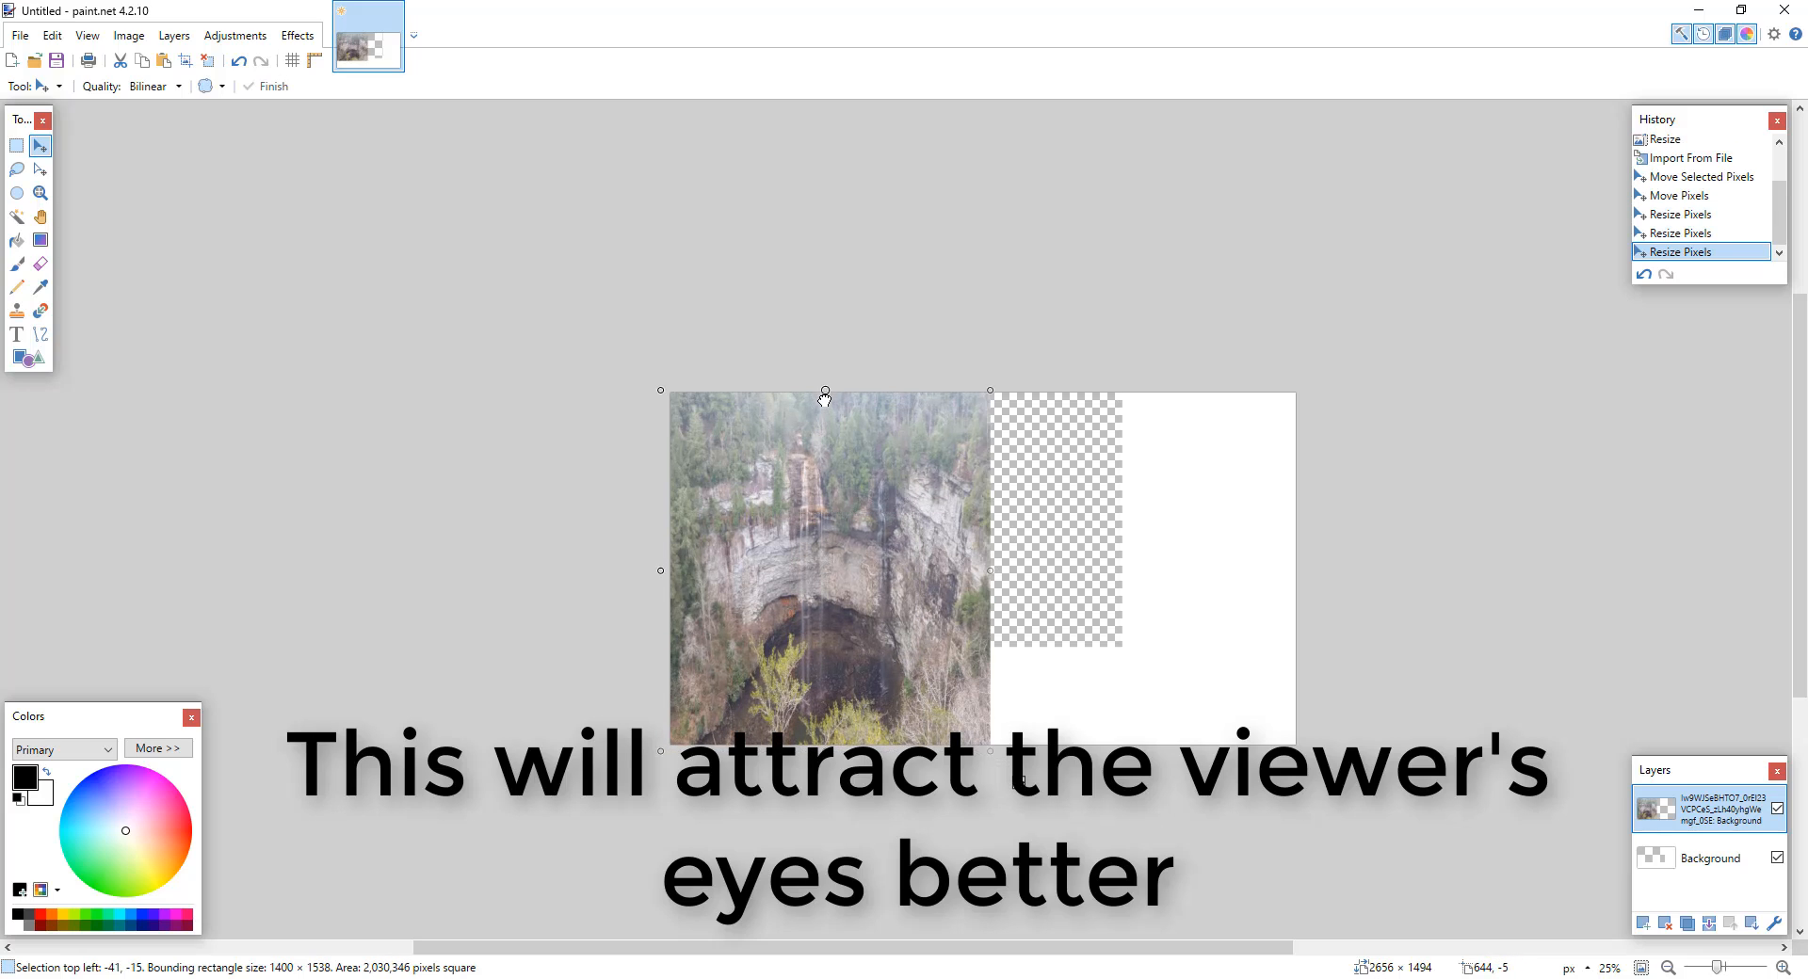
pyautogui.moveTo(825, 398); pyautogui.dragTo(825, 395)
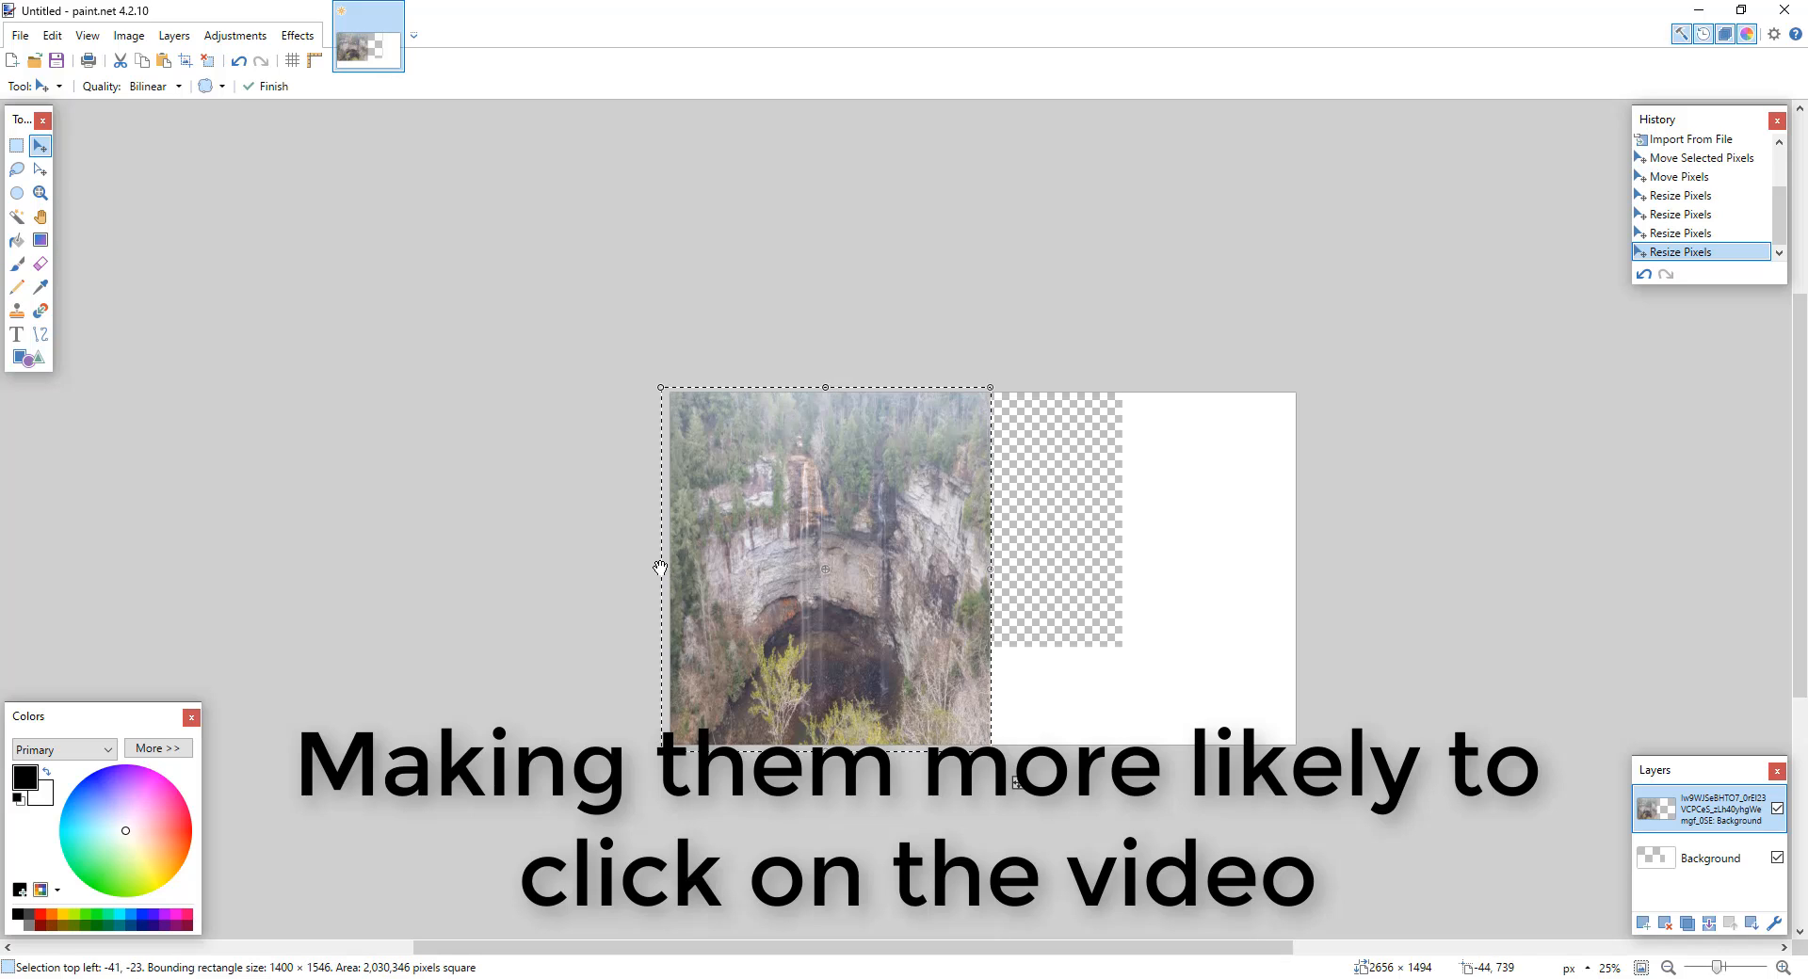
pyautogui.moveTo(660, 568); pyautogui.dragTo(669, 568)
# Step: Select the Background layer and import the "high-resolution-desktop-wallpapers-best..." JPG from Downloads as a new layer
pyautogui.moveTo(1720, 968)
pyautogui.mouseDown()
pyautogui.moveTo(1754, 968)
pyautogui.moveTo(1721, 969)
pyautogui.mouseUp()
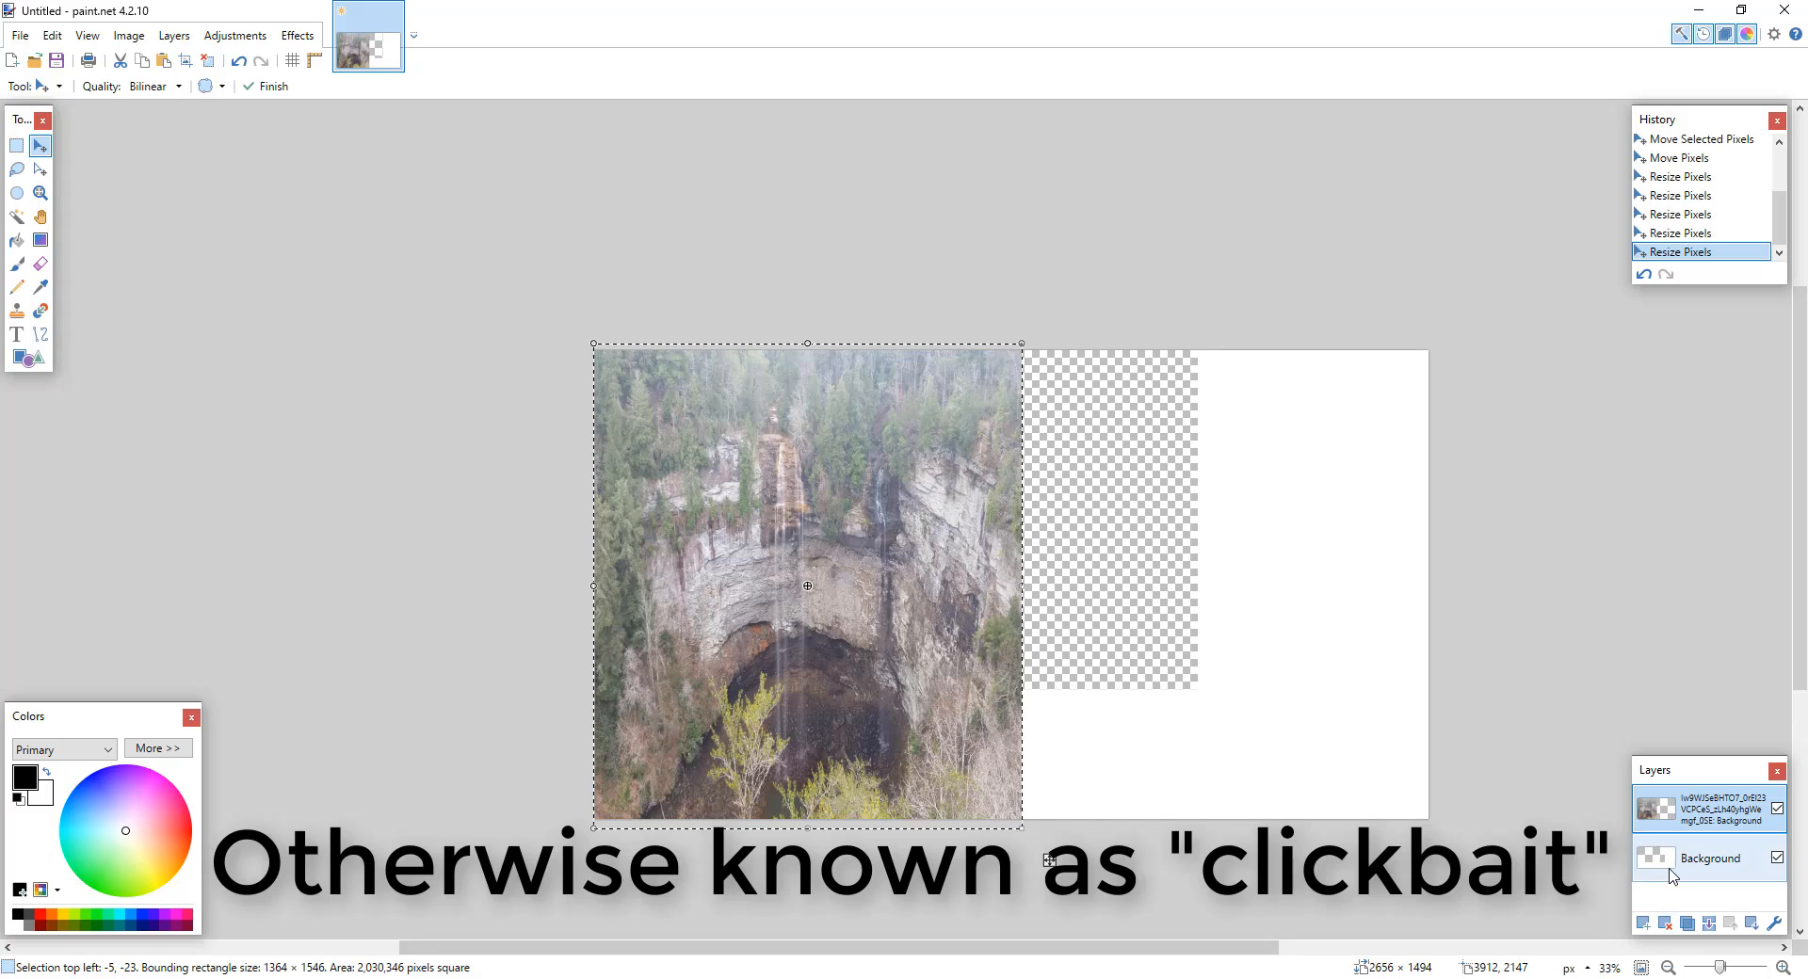
pyautogui.click(1710, 858)
pyautogui.click(20, 35)
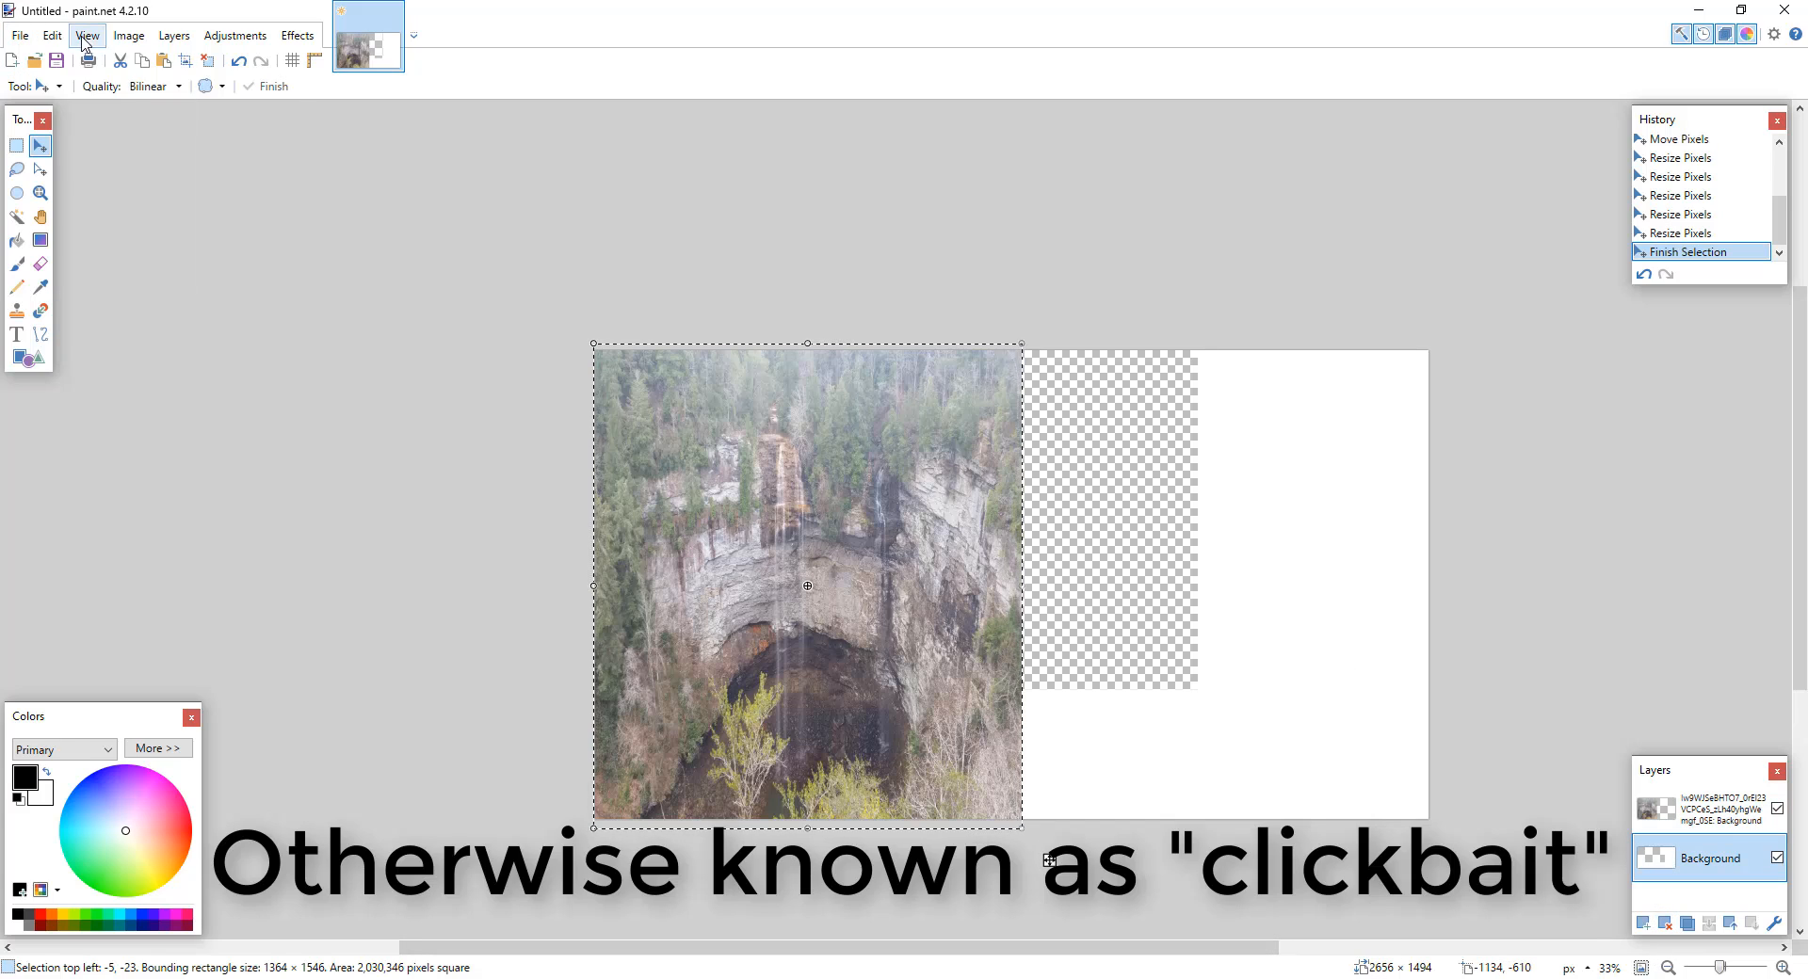
pyautogui.moveTo(130, 38)
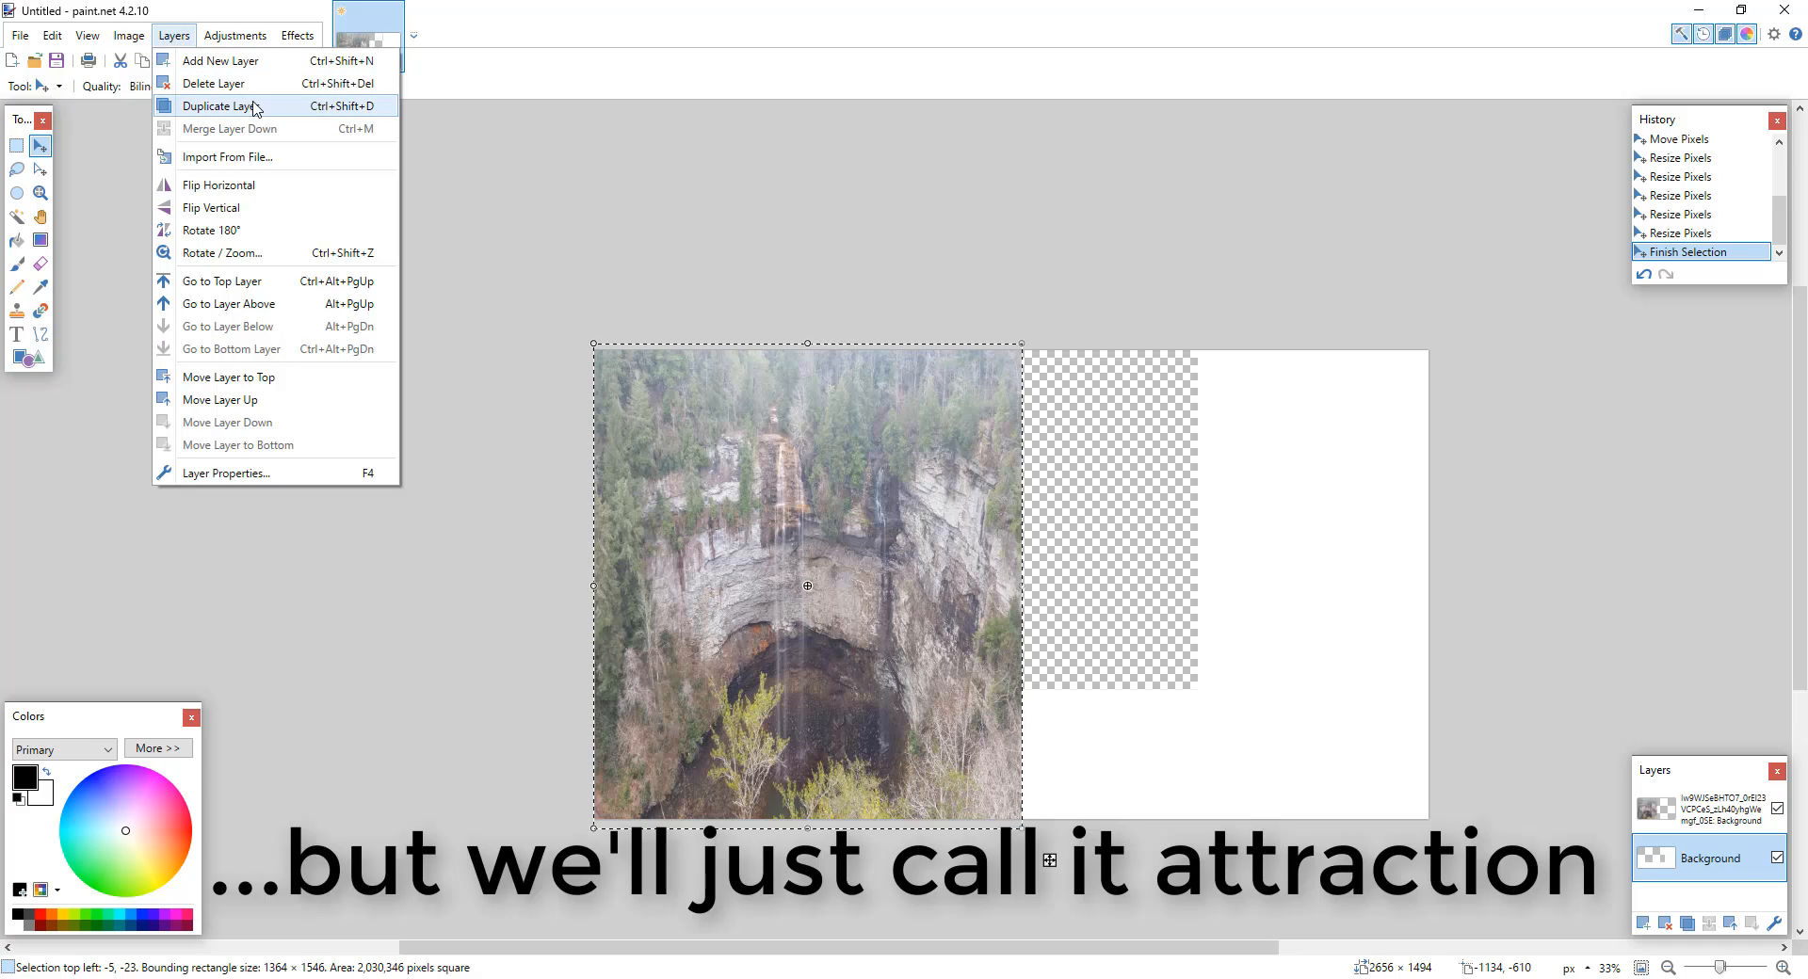
pyautogui.click(253, 157)
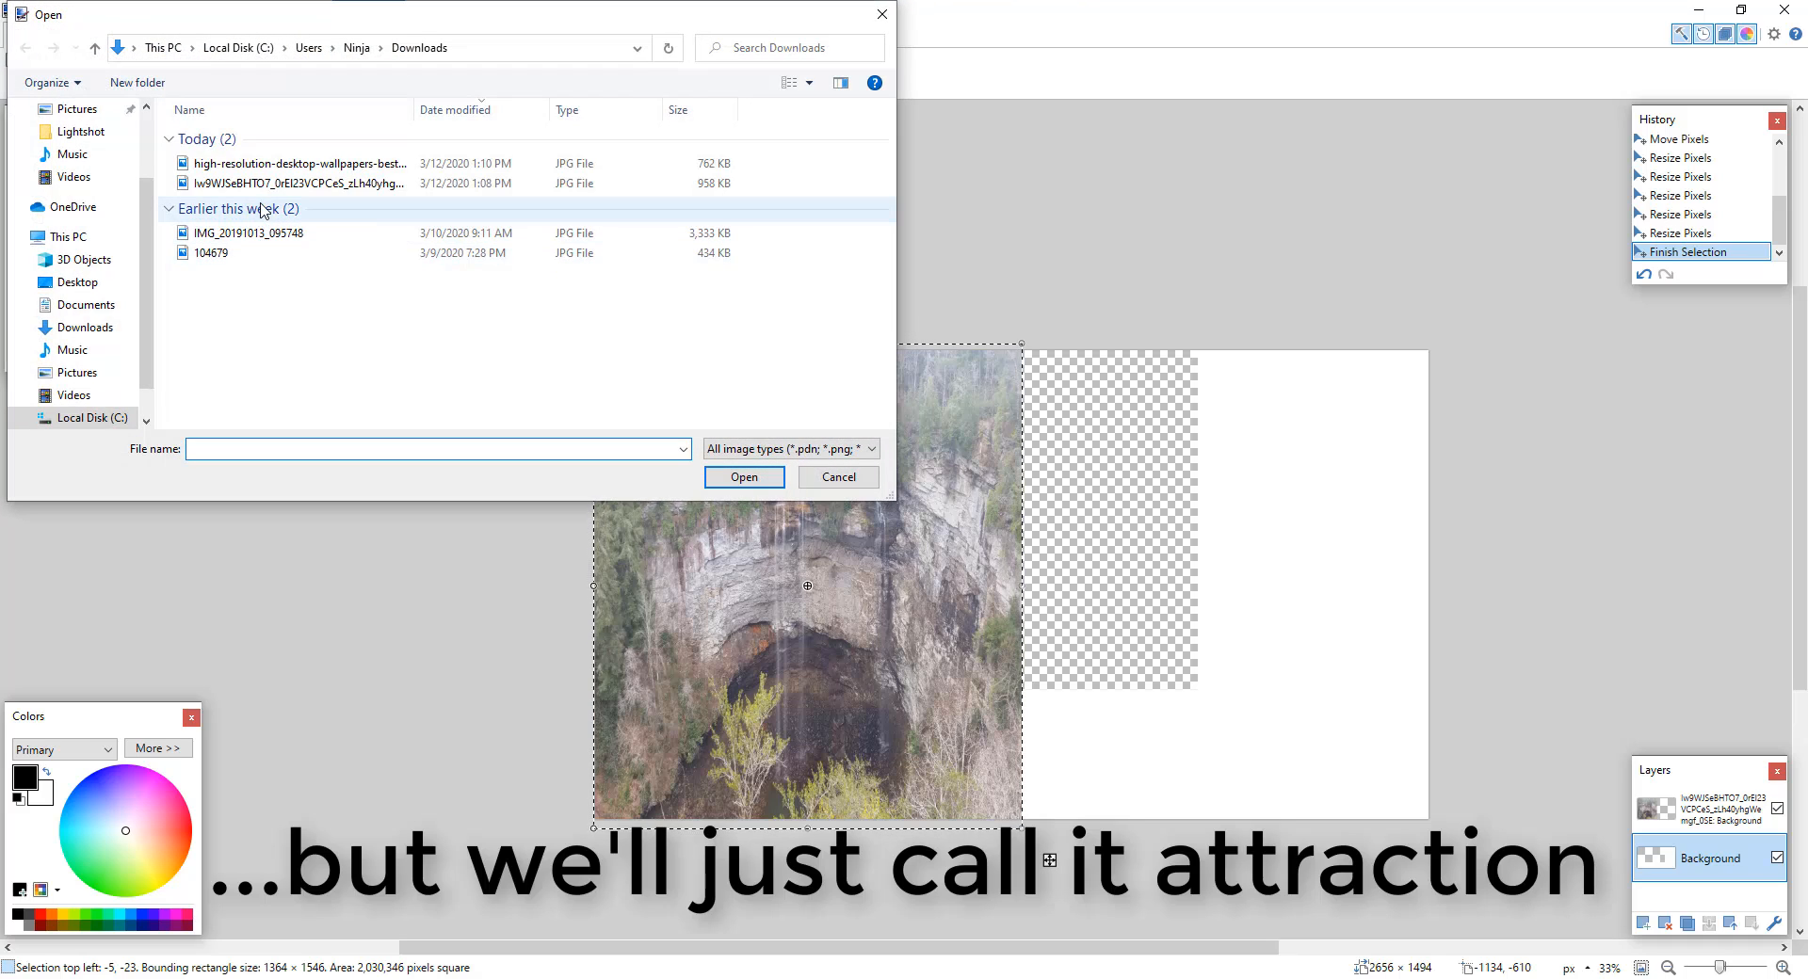
pyautogui.click(282, 164)
pyautogui.click(730, 476)
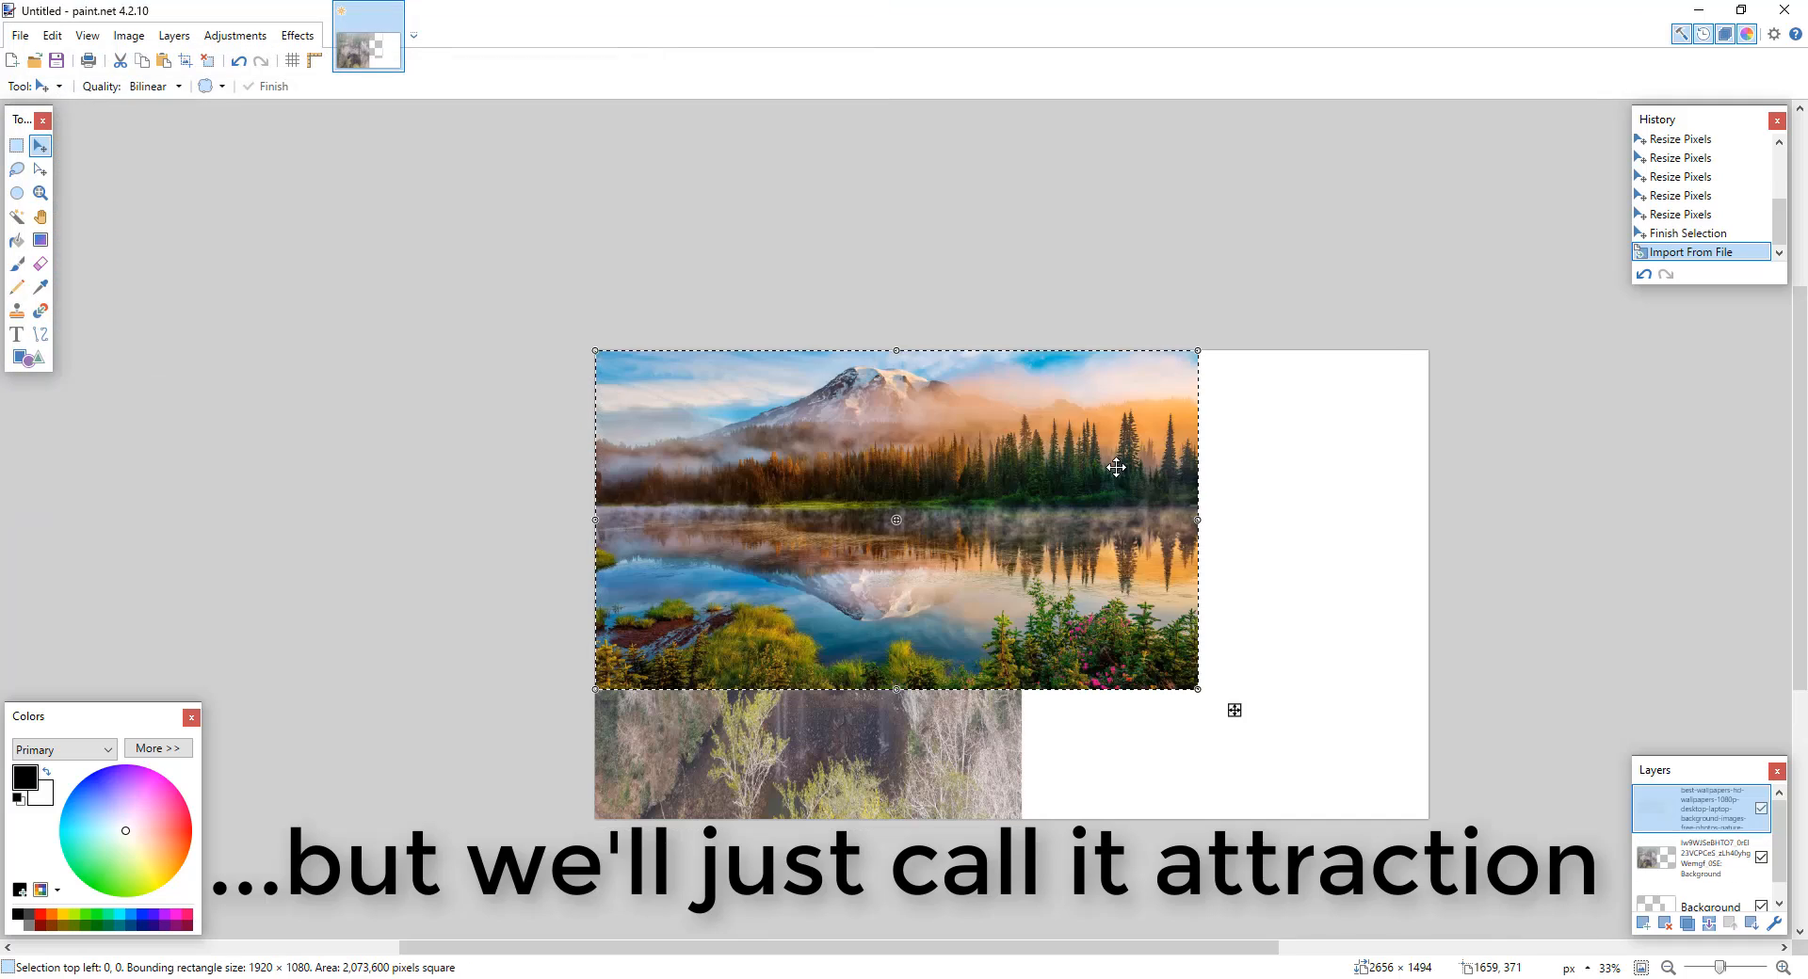
# Step: Move the lake photo beside the waterfall and scale it to about 1311 × 1524 pixels to cover the canvas's right half
pyautogui.moveTo(1116, 467); pyautogui.dragTo(1311, 422)
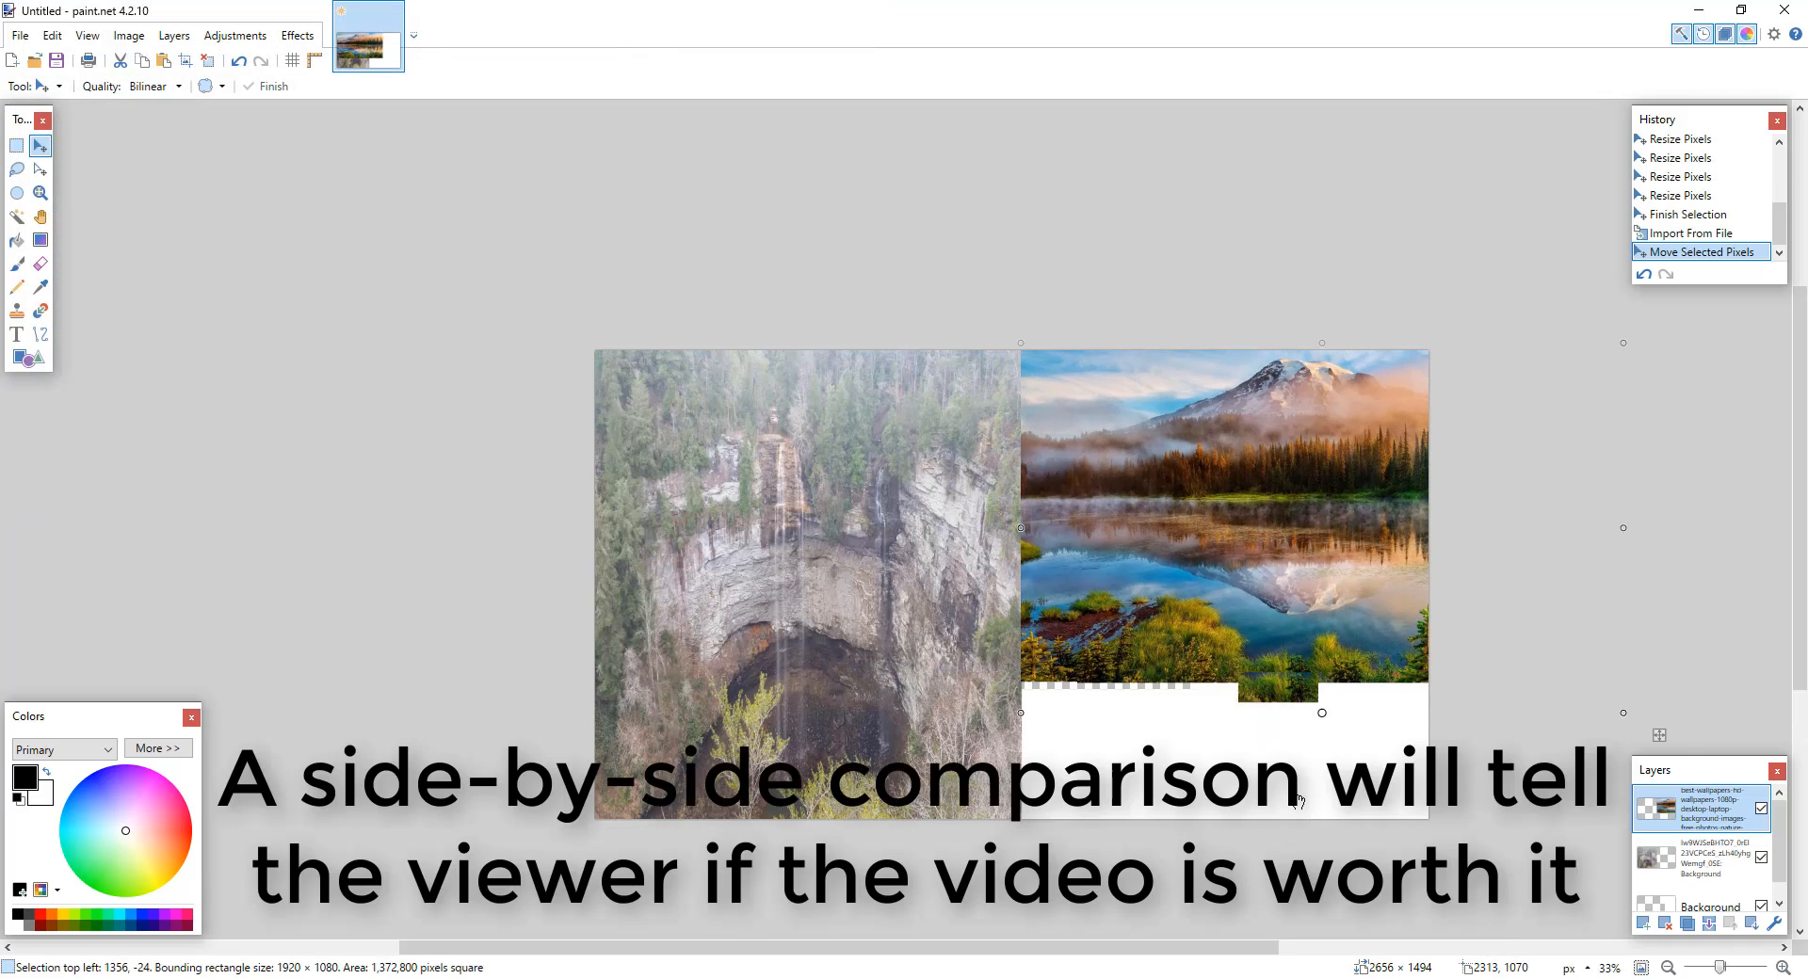
pyautogui.moveTo(1299, 801); pyautogui.dragTo(1314, 822)
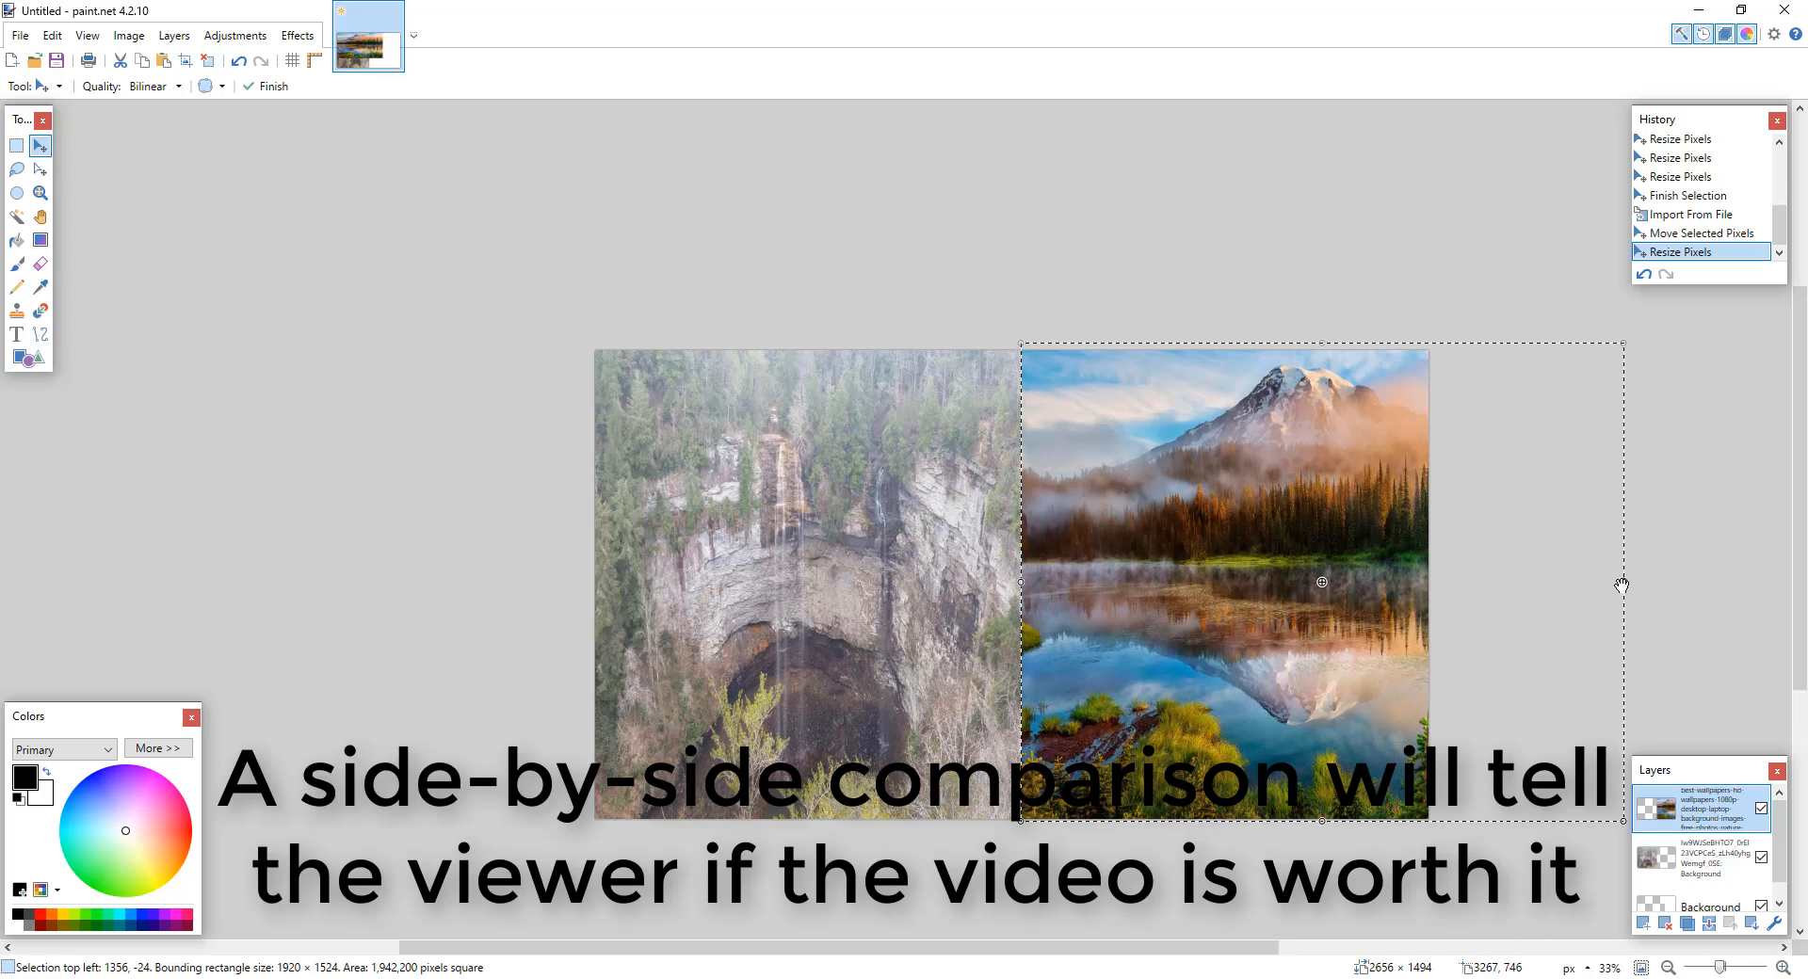
pyautogui.moveTo(1622, 585); pyautogui.dragTo(1432, 585)
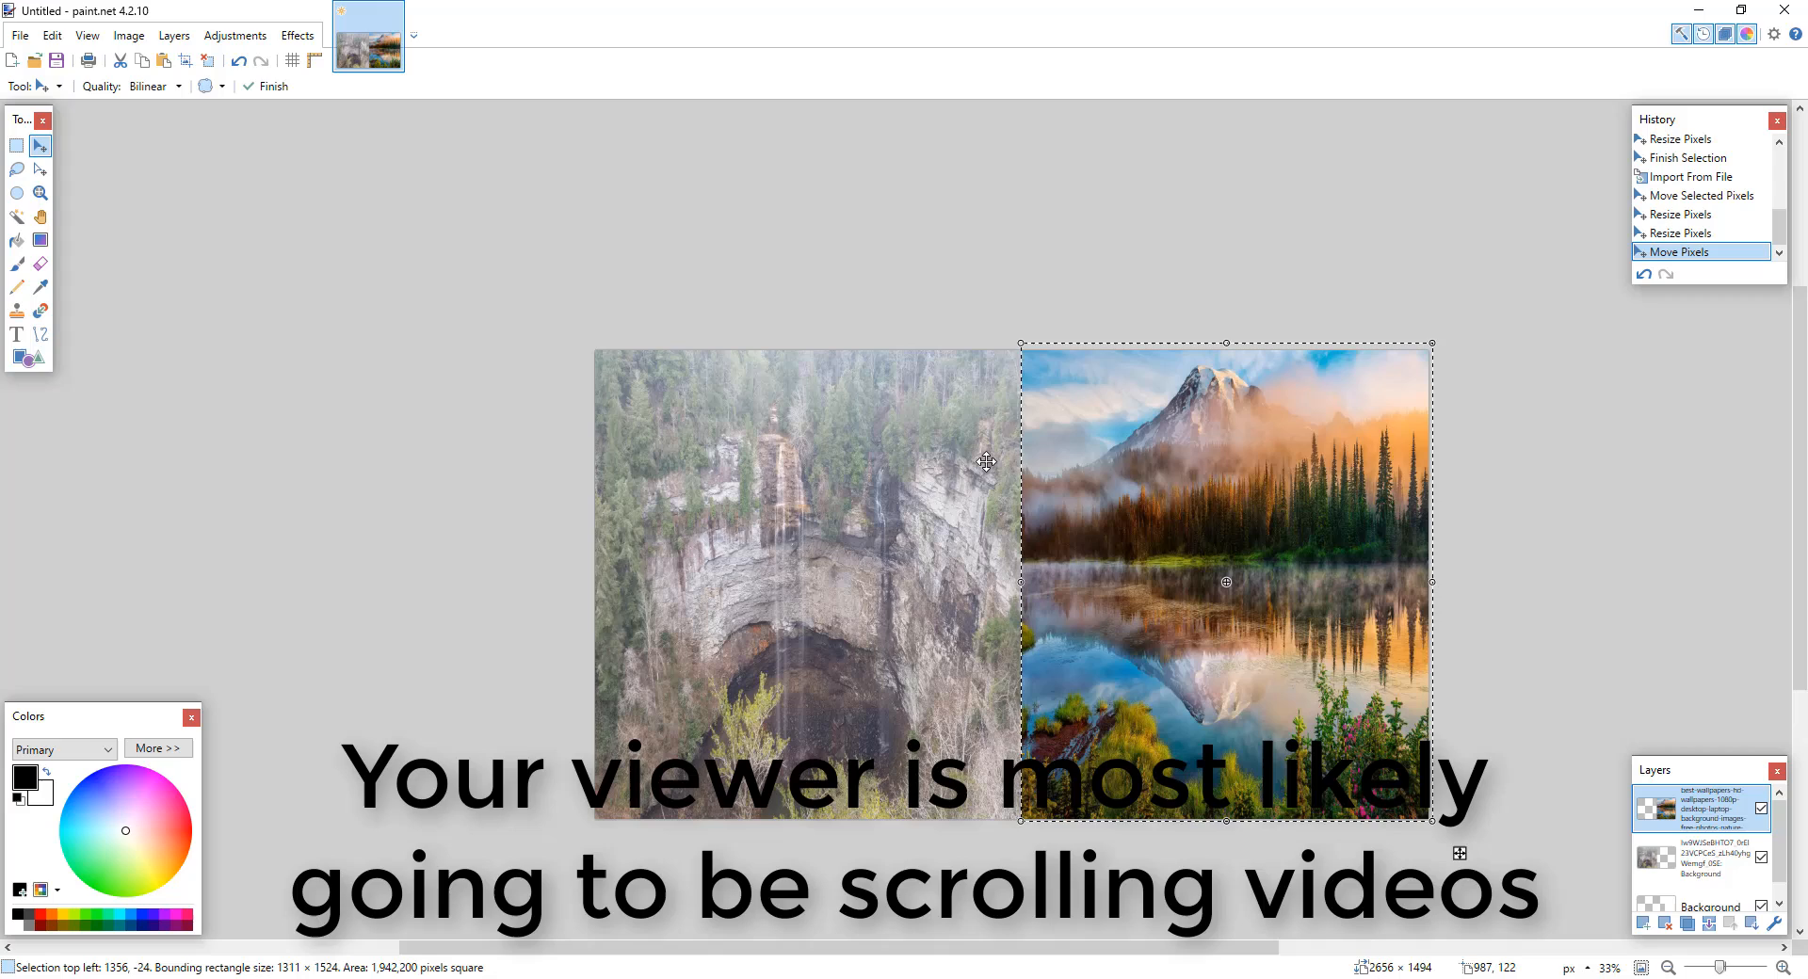
# Step: Delete the Background layer, keeping only the two photo layers
pyautogui.click(1672, 865)
pyautogui.click(1712, 911)
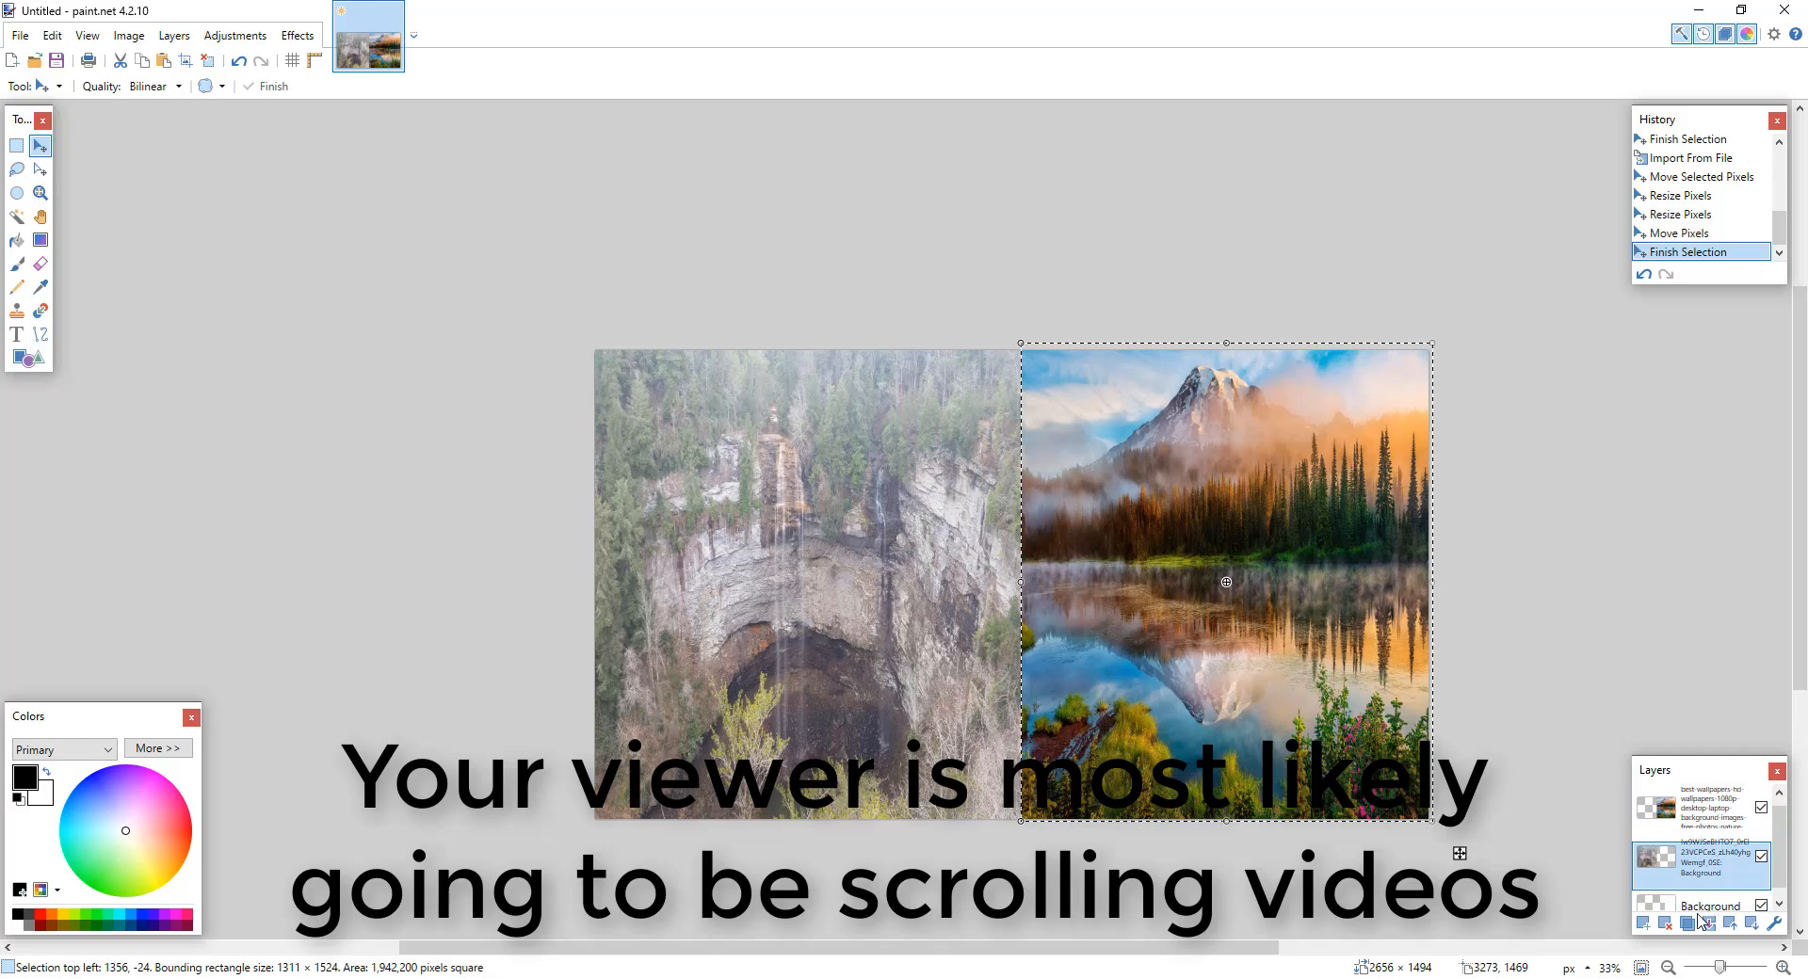
pyautogui.click(1664, 923)
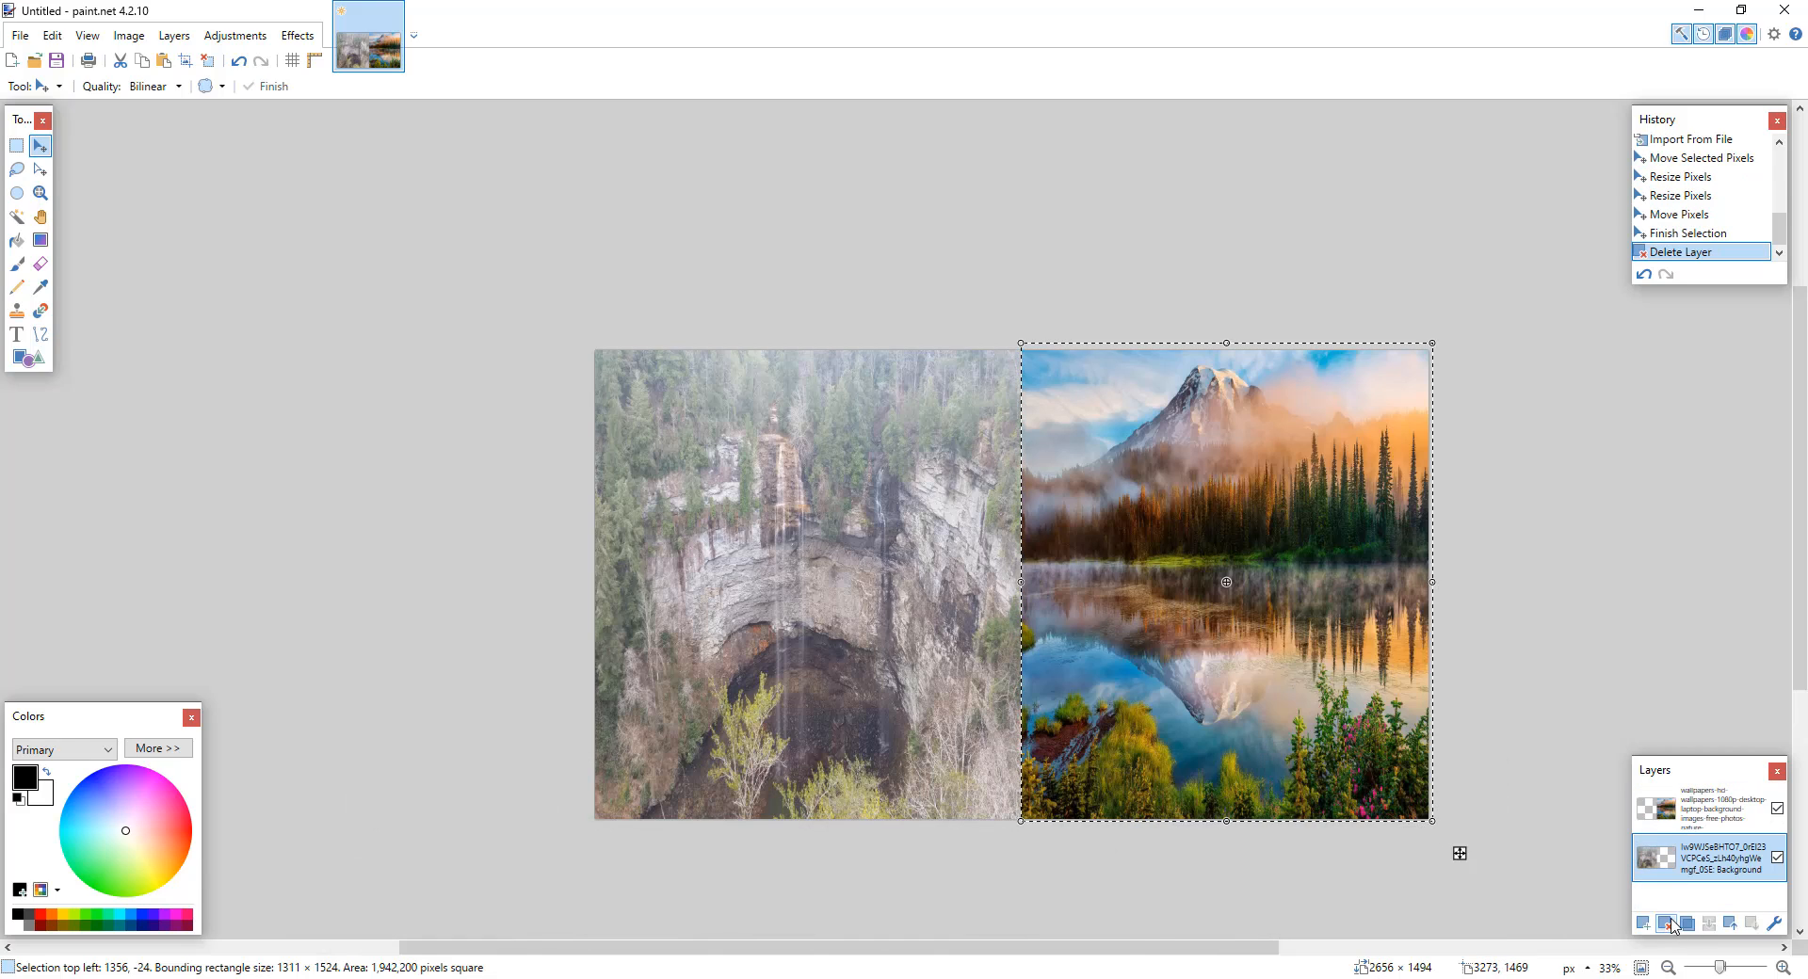
pyautogui.click(969, 557)
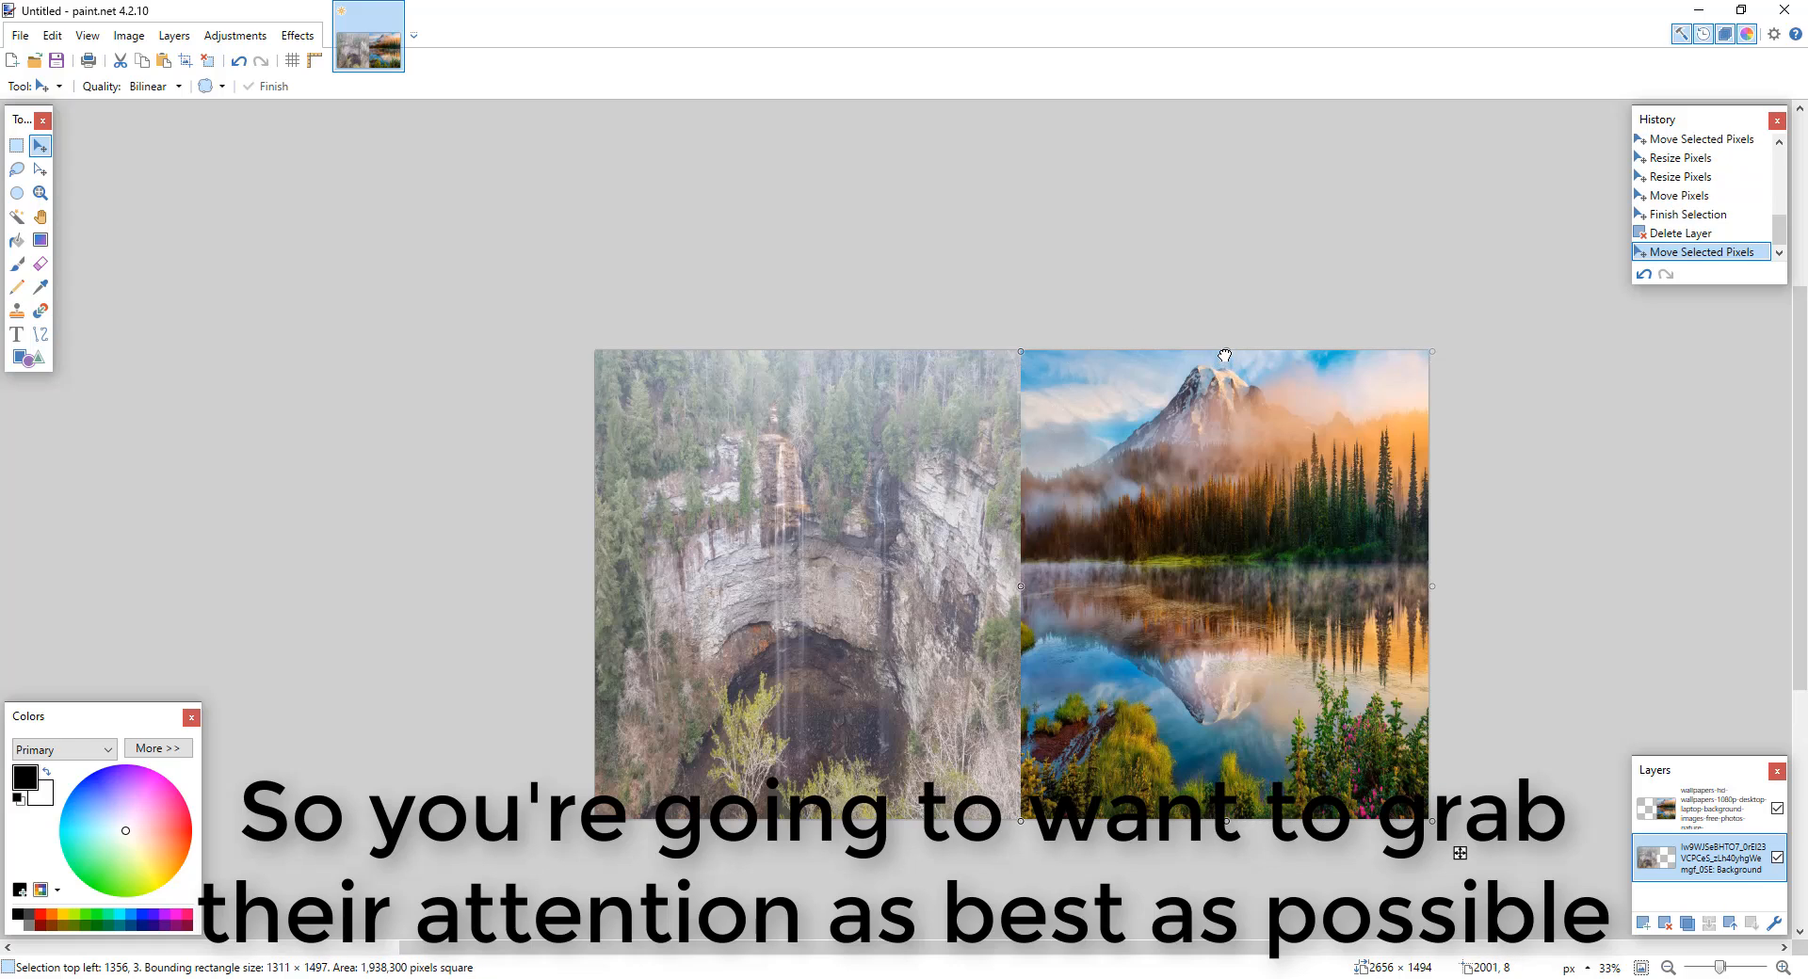
pyautogui.press('s')
pyautogui.moveTo(302, 282); pyautogui.dragTo(1068, 839)
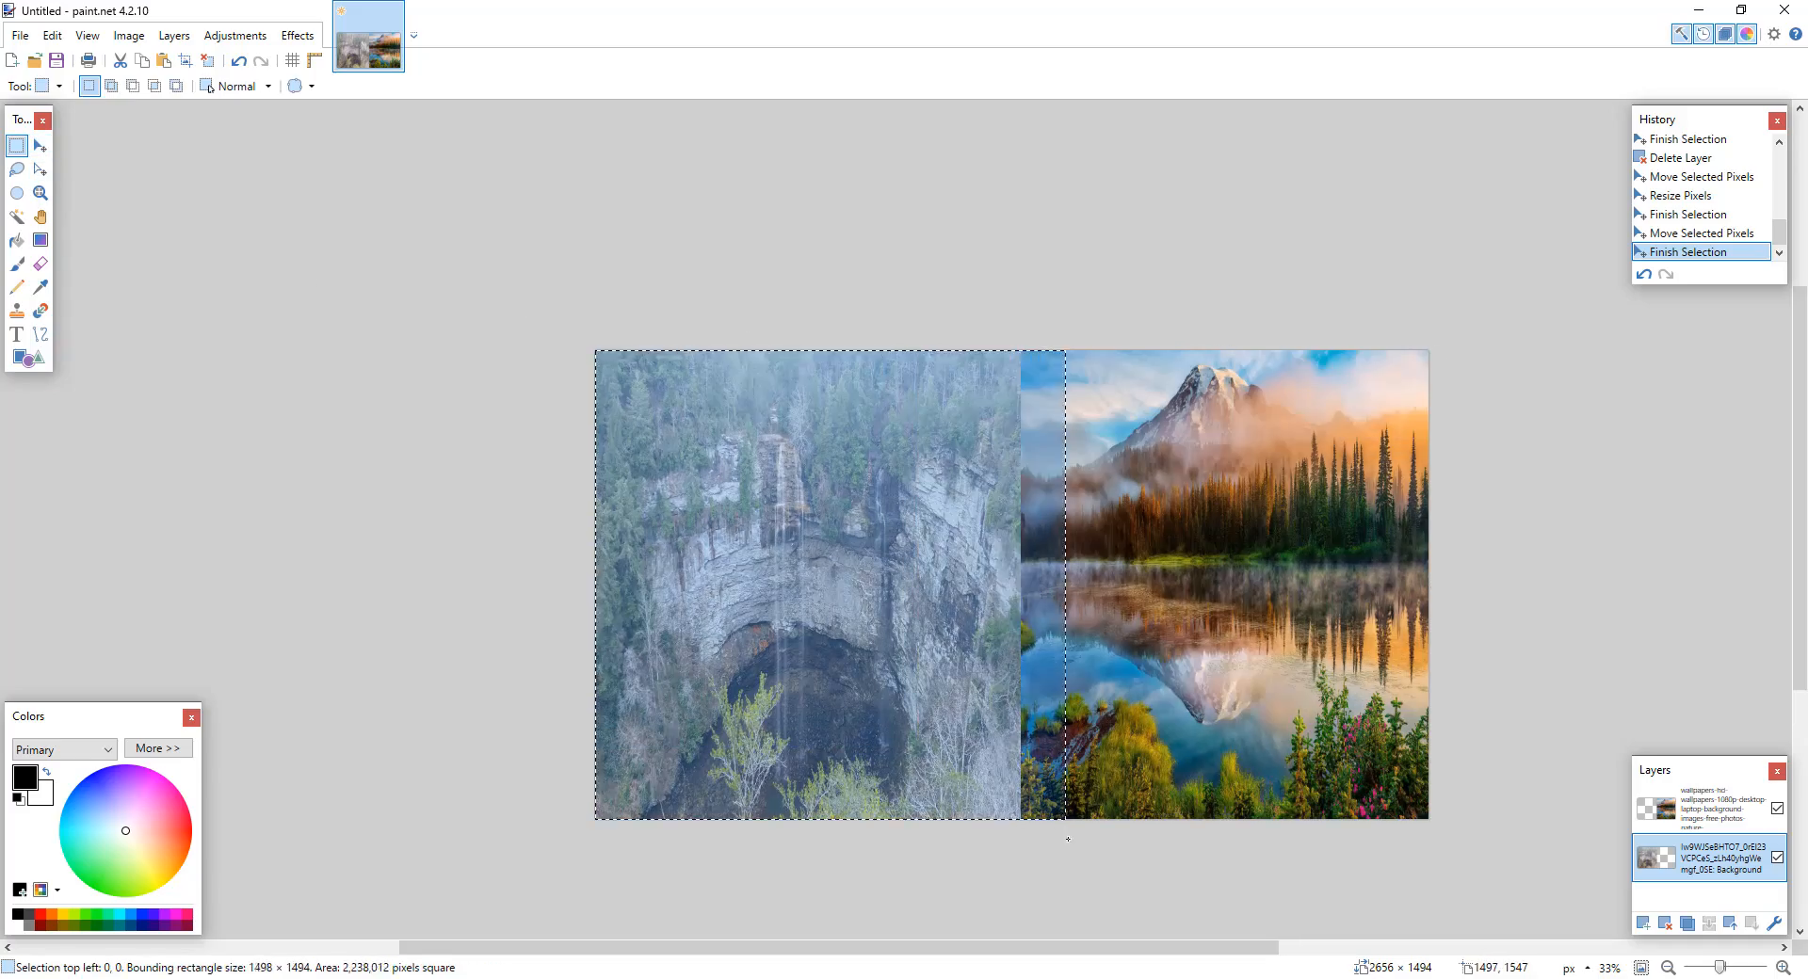
pyautogui.click(1070, 840)
pyautogui.click(1711, 810)
pyautogui.moveTo(953, 282); pyautogui.dragTo(1474, 843)
pyautogui.click(236, 63)
pyautogui.click(236, 63)
pyautogui.click(236, 63)
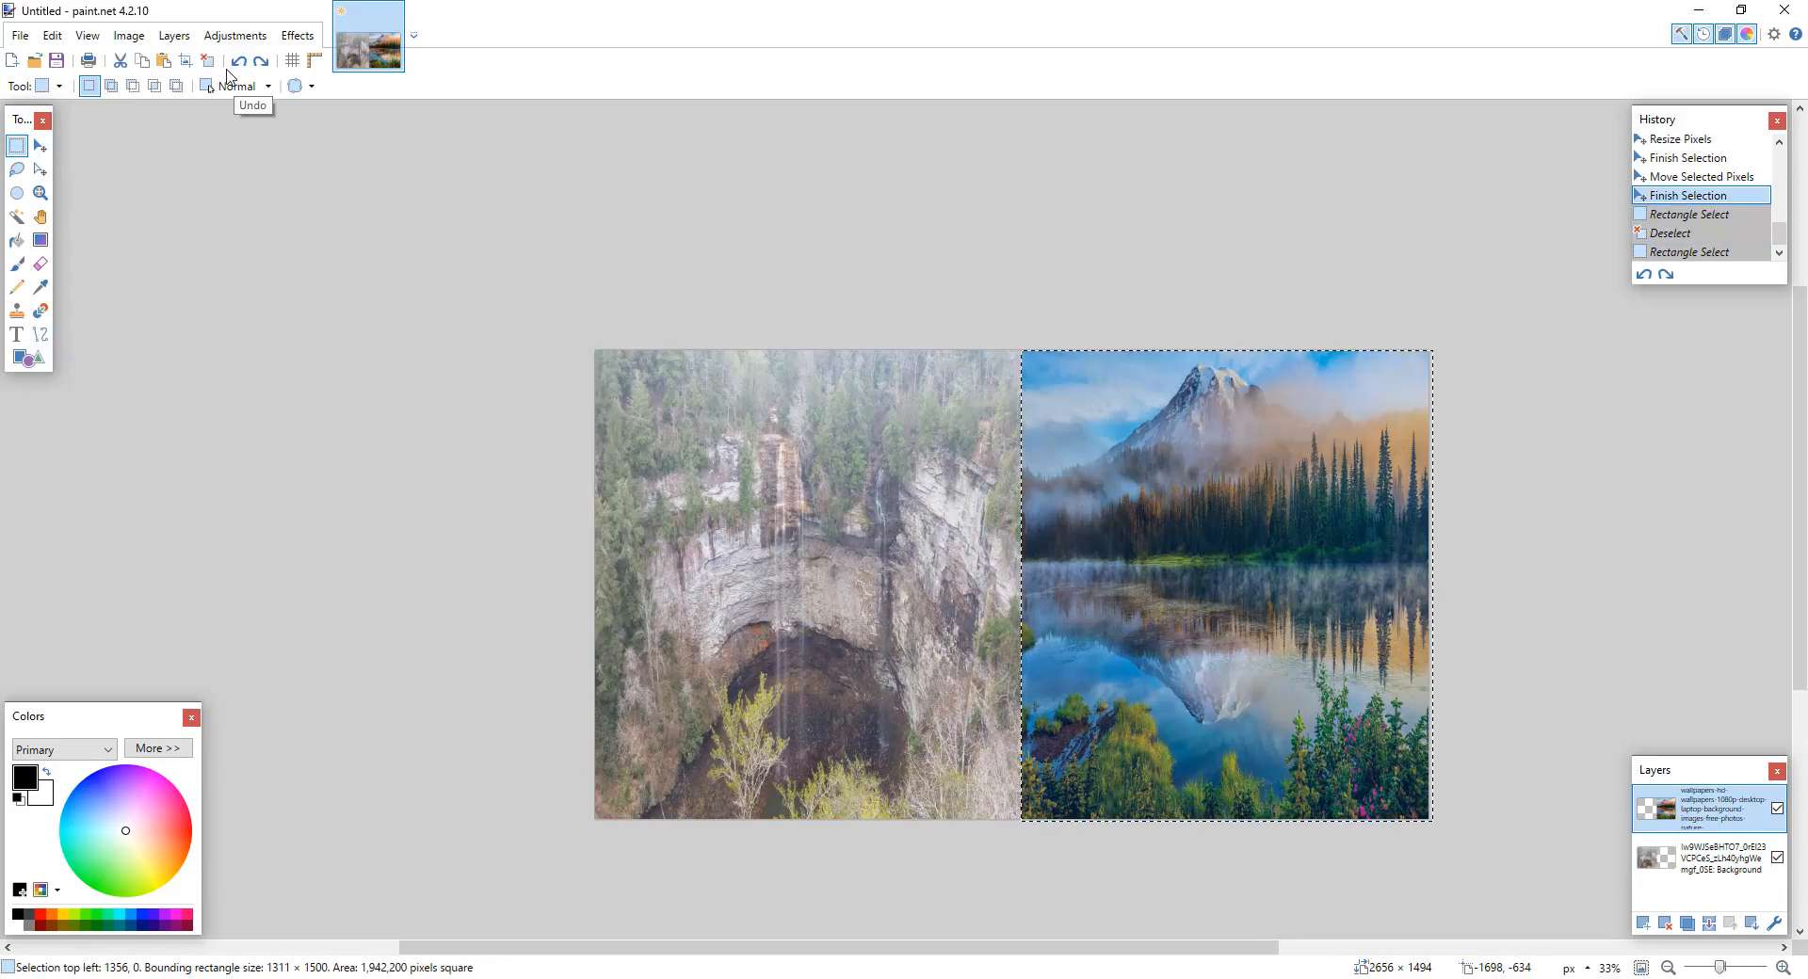
# Step: Widen the lake photo toward the waterfall photo to about 1338 × 1500 pixels and commit the change
pyautogui.click(237, 64)
pyautogui.moveTo(1023, 586); pyautogui.dragTo(1014, 587)
pyautogui.press('Return')
pyautogui.moveTo(1720, 968); pyautogui.dragTo(1723, 967)
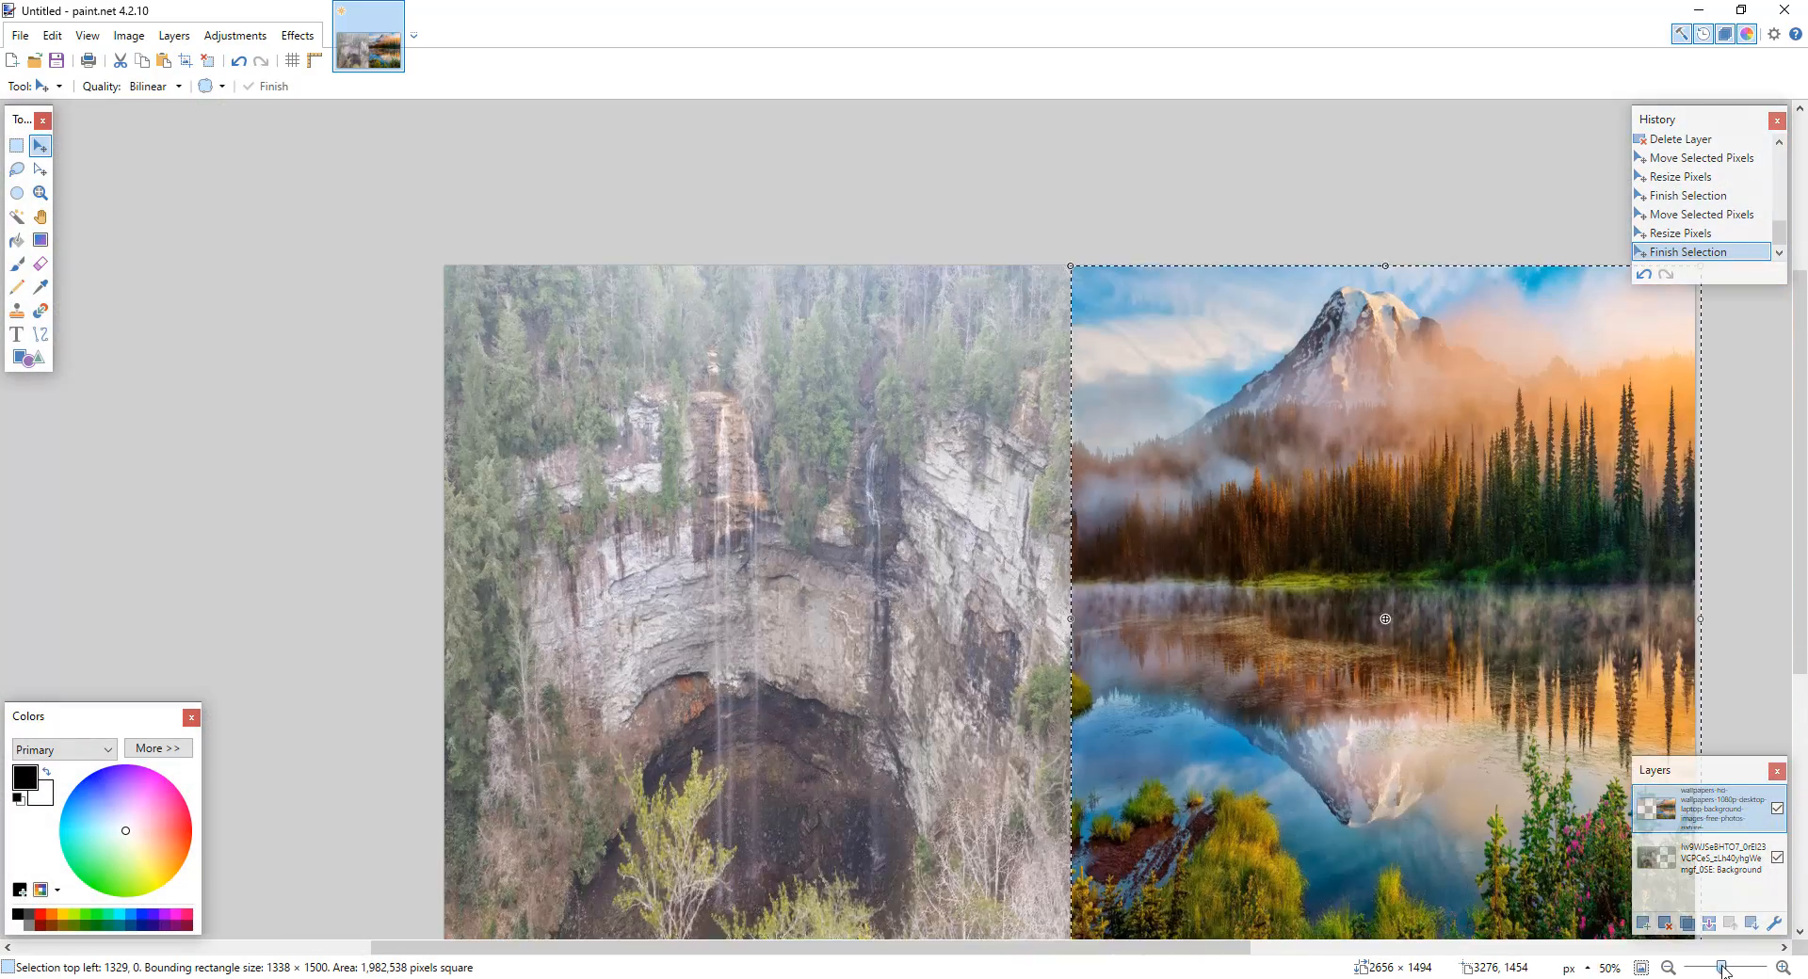
pyautogui.moveTo(1800, 581); pyautogui.dragTo(1799, 619)
pyautogui.moveTo(725, 949); pyautogui.dragTo(809, 961)
pyautogui.click(1665, 923)
pyautogui.click(238, 62)
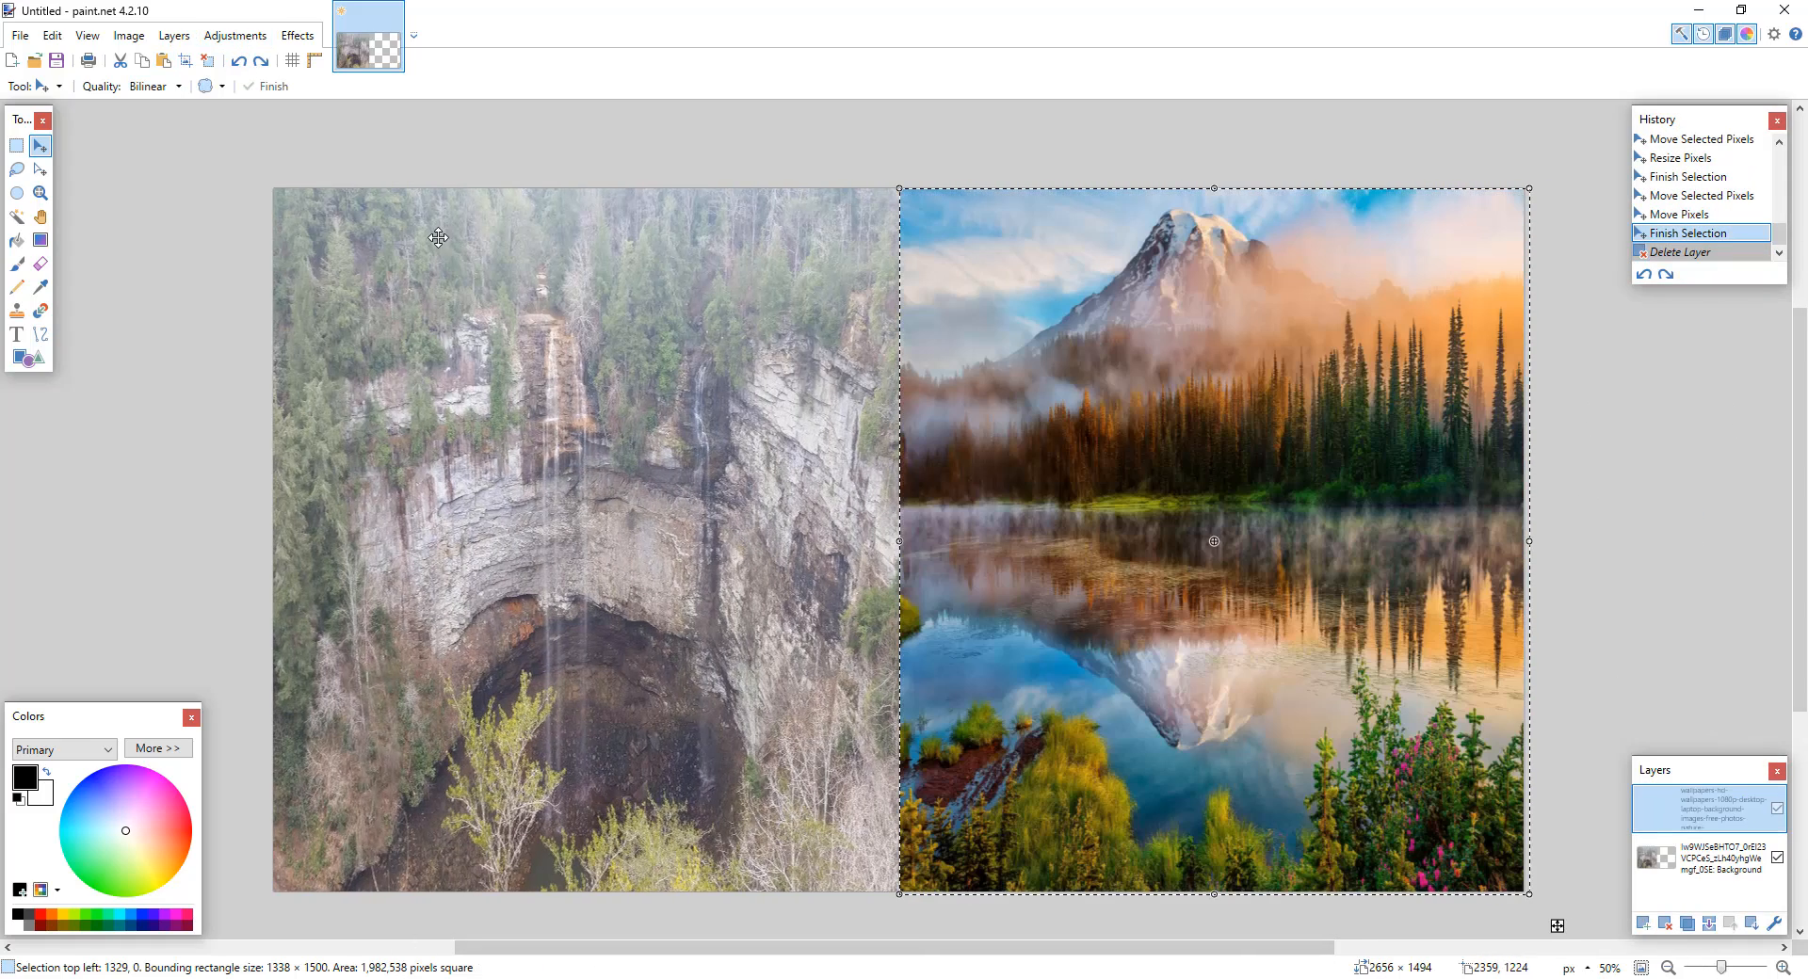
# Step: Clear the selection and draw a right-pointing Arrow shape about 740 × 268 pixels across the seam between the two photos
pyautogui.hotkey('ctrl', 'd')
pyautogui.press('o')
pyautogui.click(121, 86)
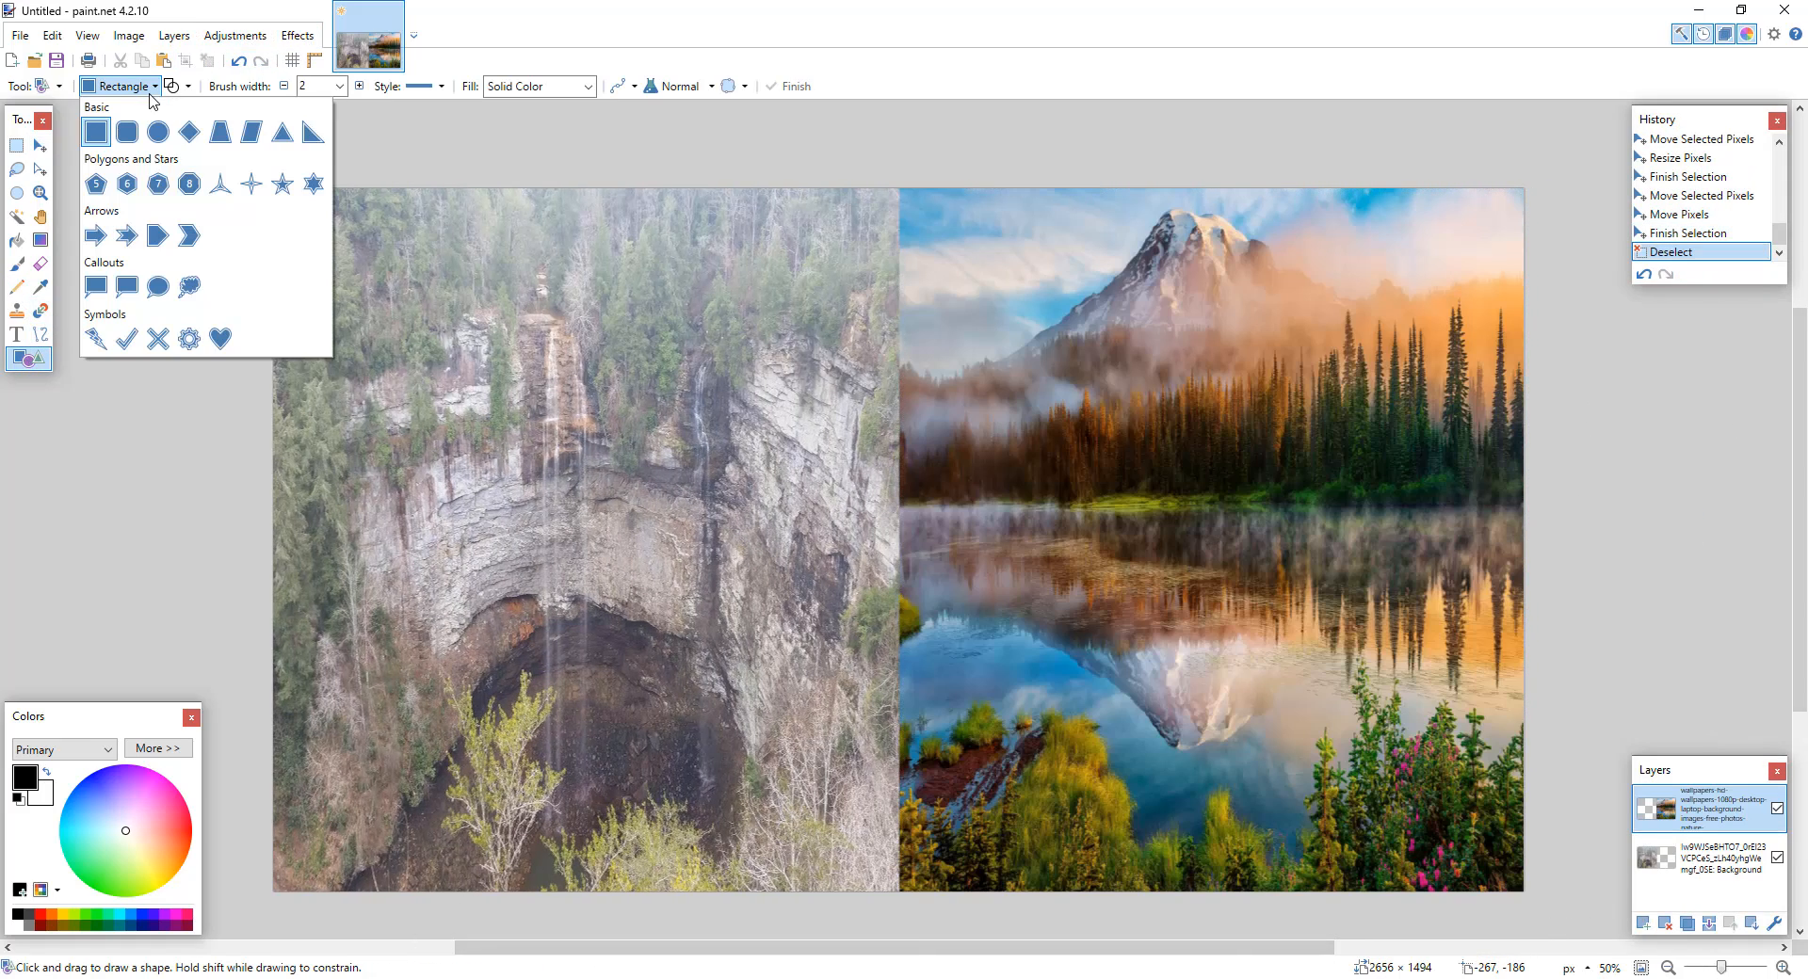
pyautogui.click(95, 235)
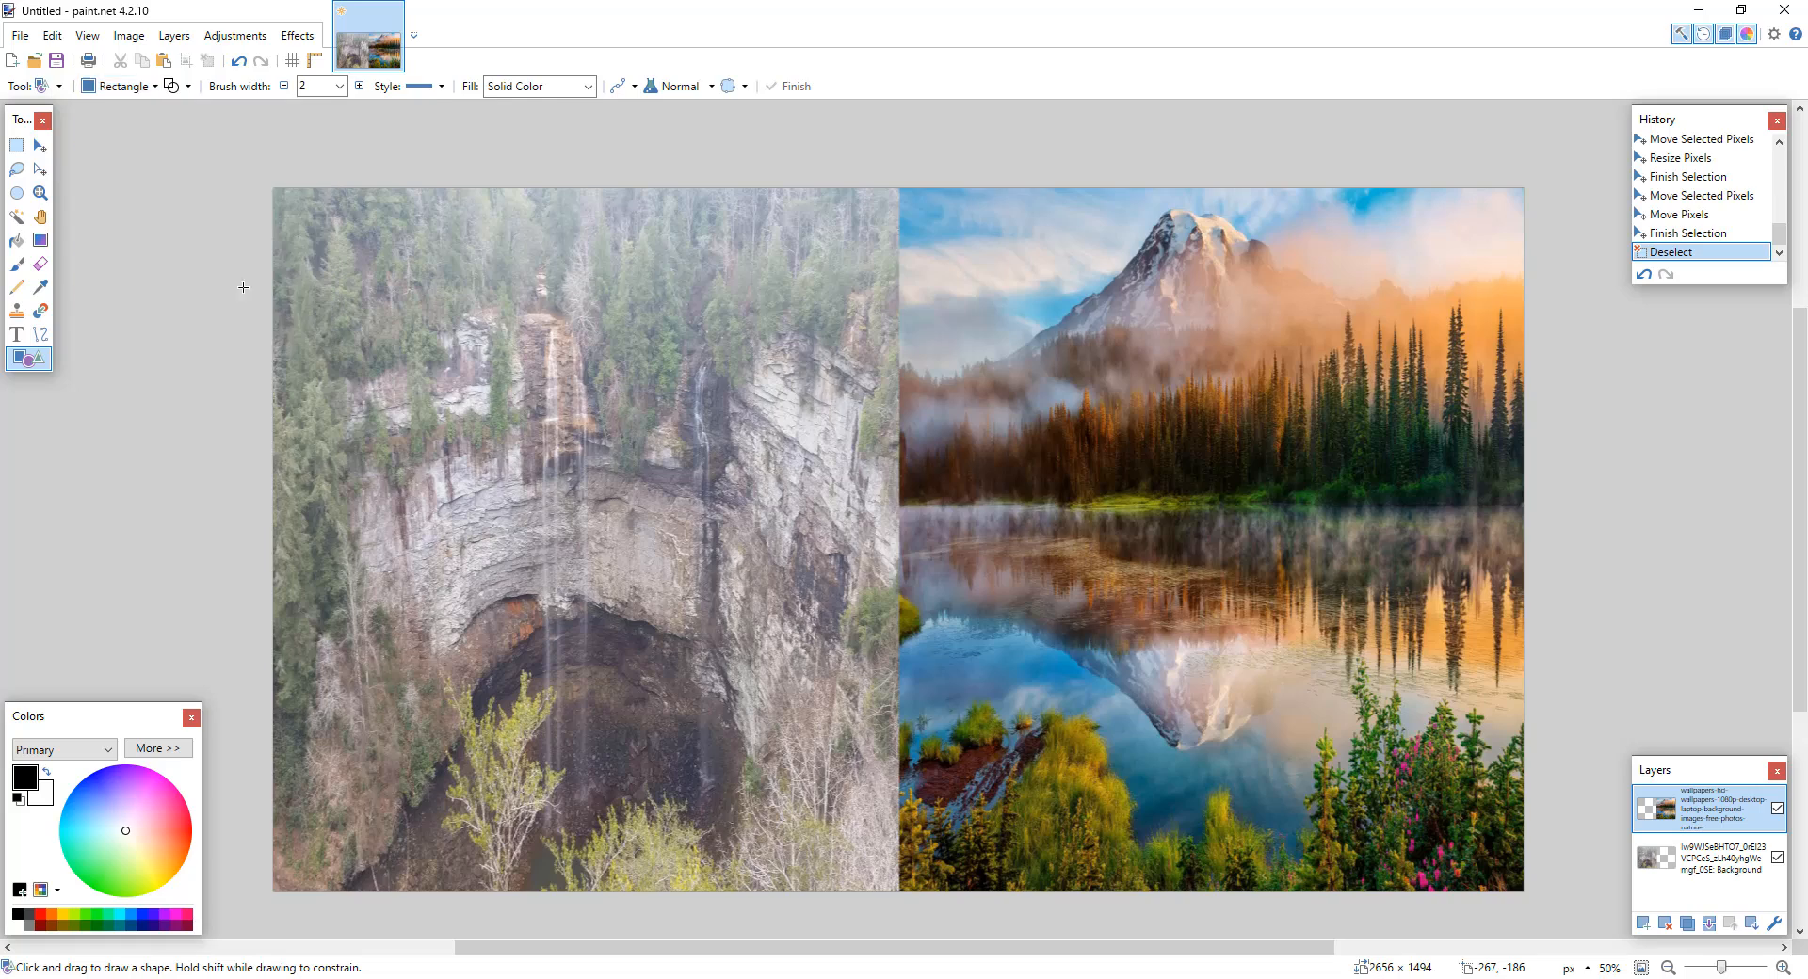
pyautogui.moveTo(734, 479); pyautogui.dragTo(1068, 597)
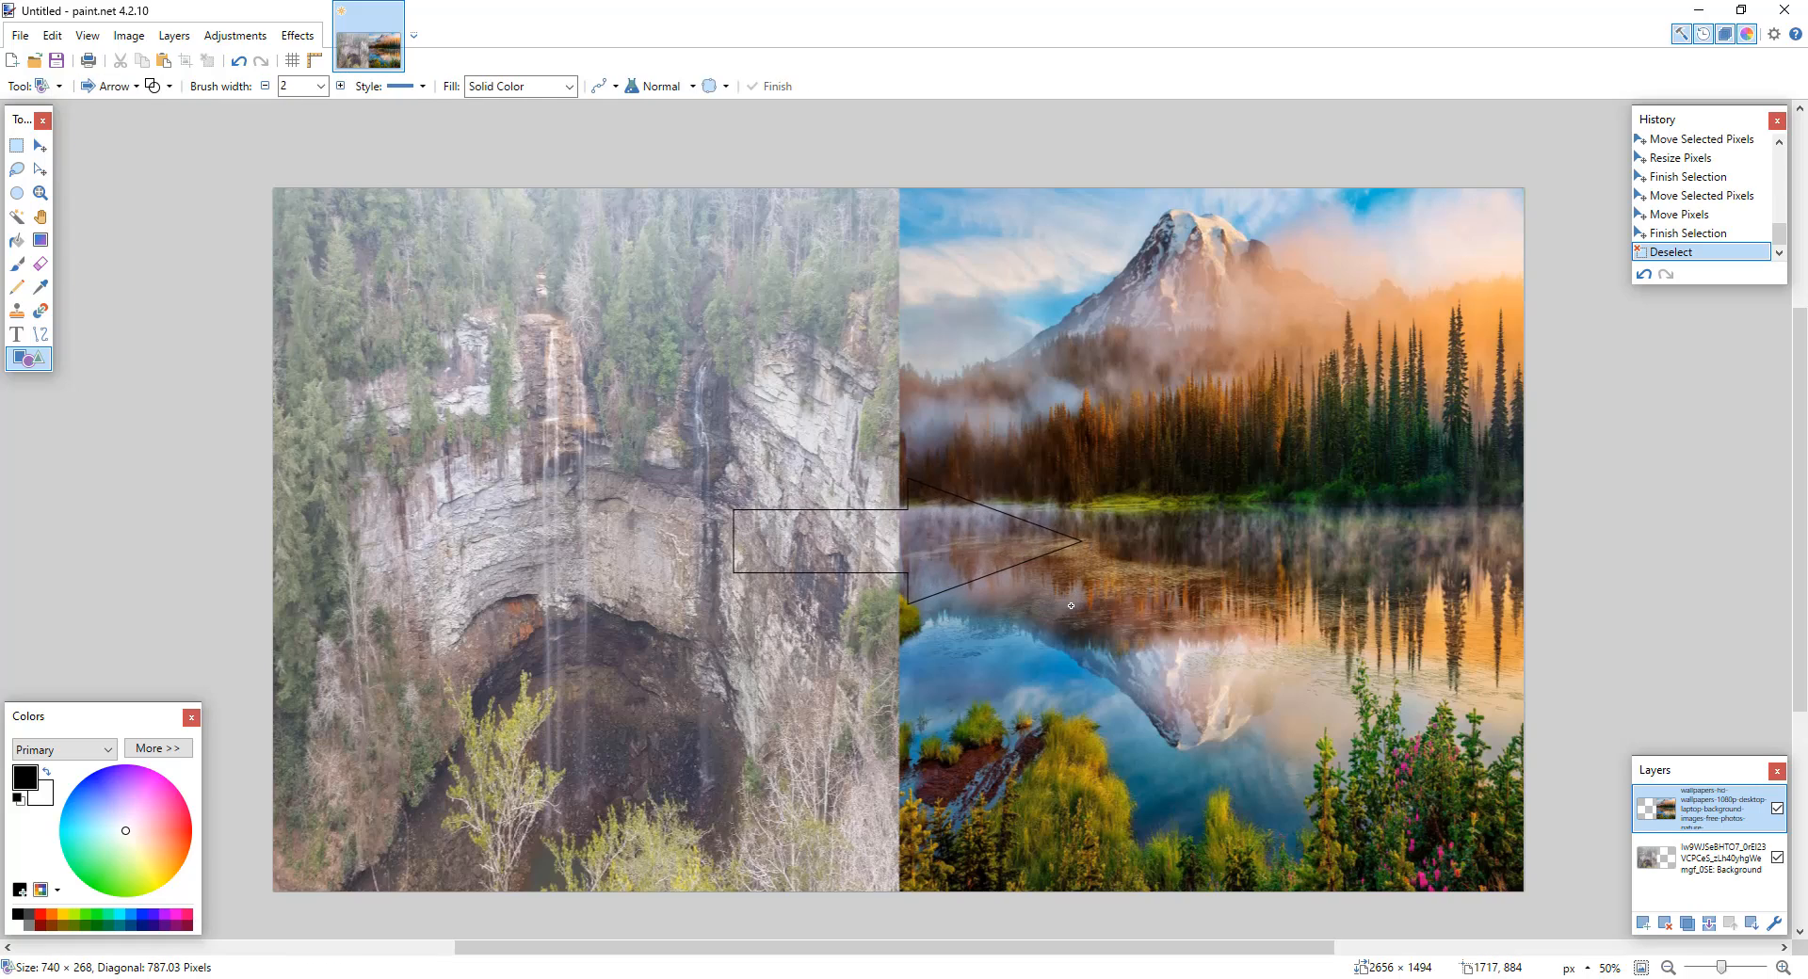
# Step: Shrink the arrow to about 646 × 242 pixels and make it a solid filled shape
pyautogui.moveTo(1082, 604)
pyautogui.mouseDown()
pyautogui.moveTo(1022, 586)
pyautogui.moveTo(1125, 619)
pyautogui.moveTo(1105, 610)
pyautogui.mouseUp()
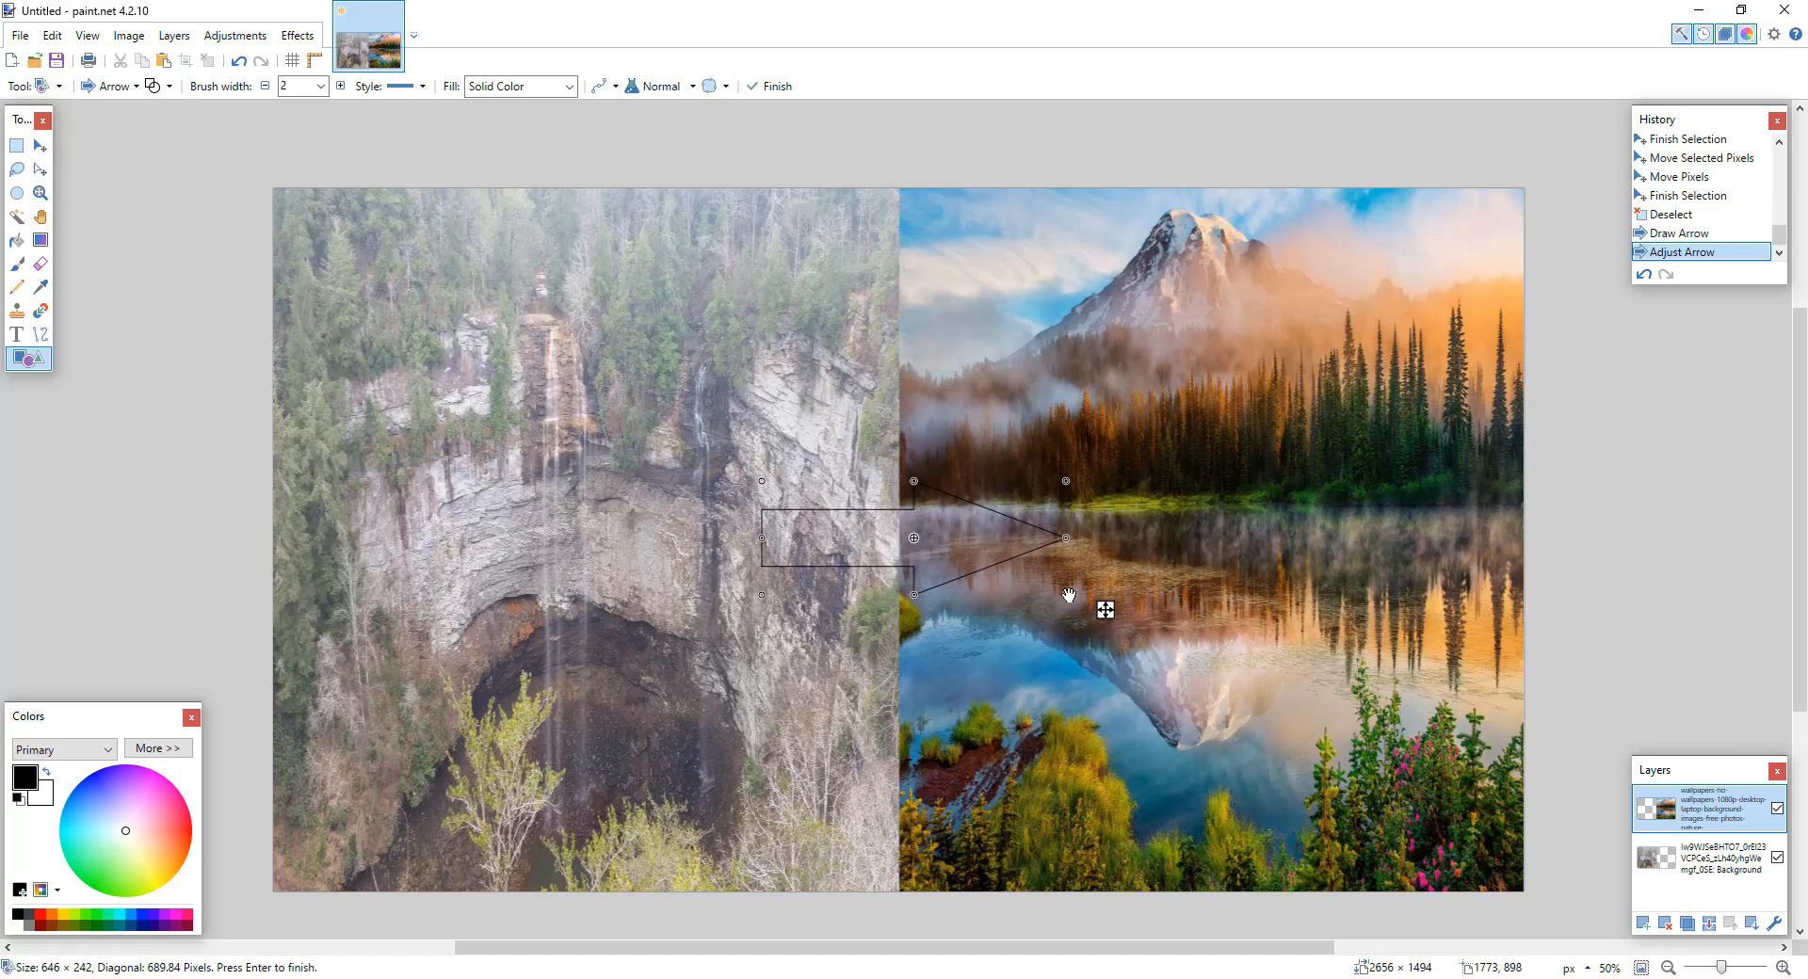
pyautogui.click(154, 86)
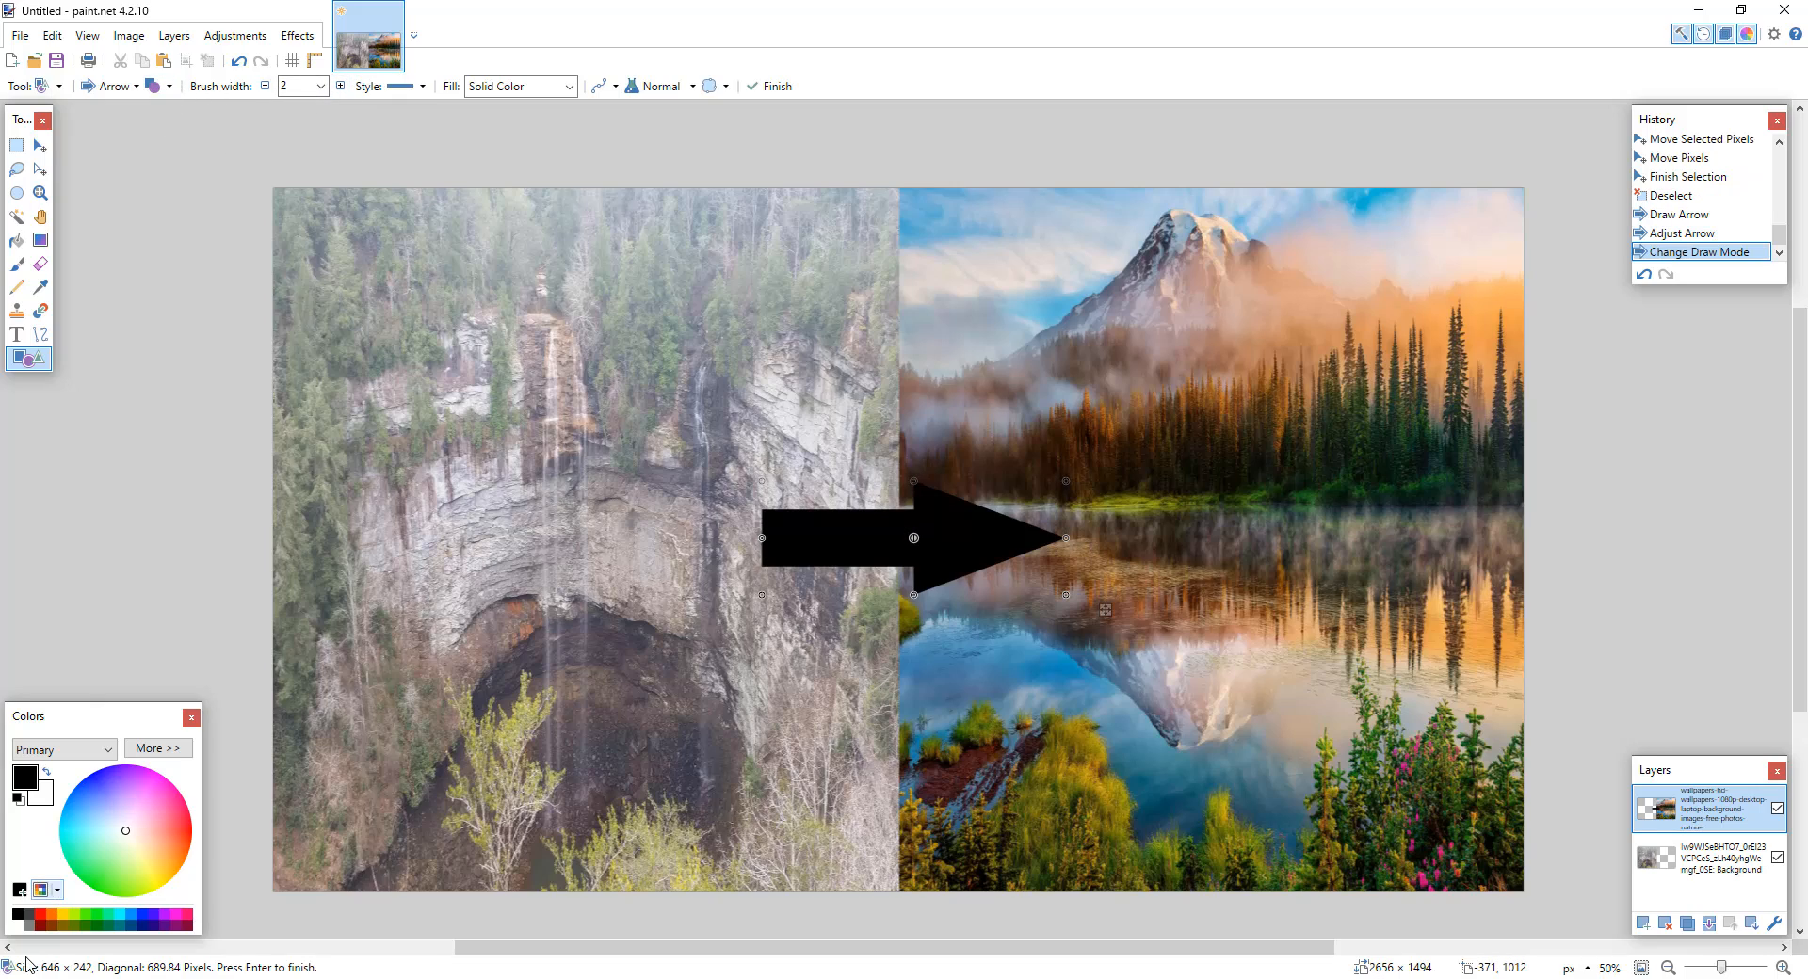
# Step: Recolour the filled arrow white, shift it slightly lower across the seam and commit it
pyautogui.click(19, 929)
pyautogui.moveTo(914, 481); pyautogui.dragTo(915, 462)
pyautogui.moveTo(960, 526); pyautogui.dragTo(972, 558)
pyautogui.click(39, 914)
pyautogui.click(40, 926)
pyautogui.click(19, 927)
pyautogui.moveTo(1068, 485); pyautogui.dragTo(1067, 505)
pyautogui.click(778, 86)
# Step: Draw a black vertical divider line with a brush width of 9 along the seam between the two photos
pyautogui.click(40, 337)
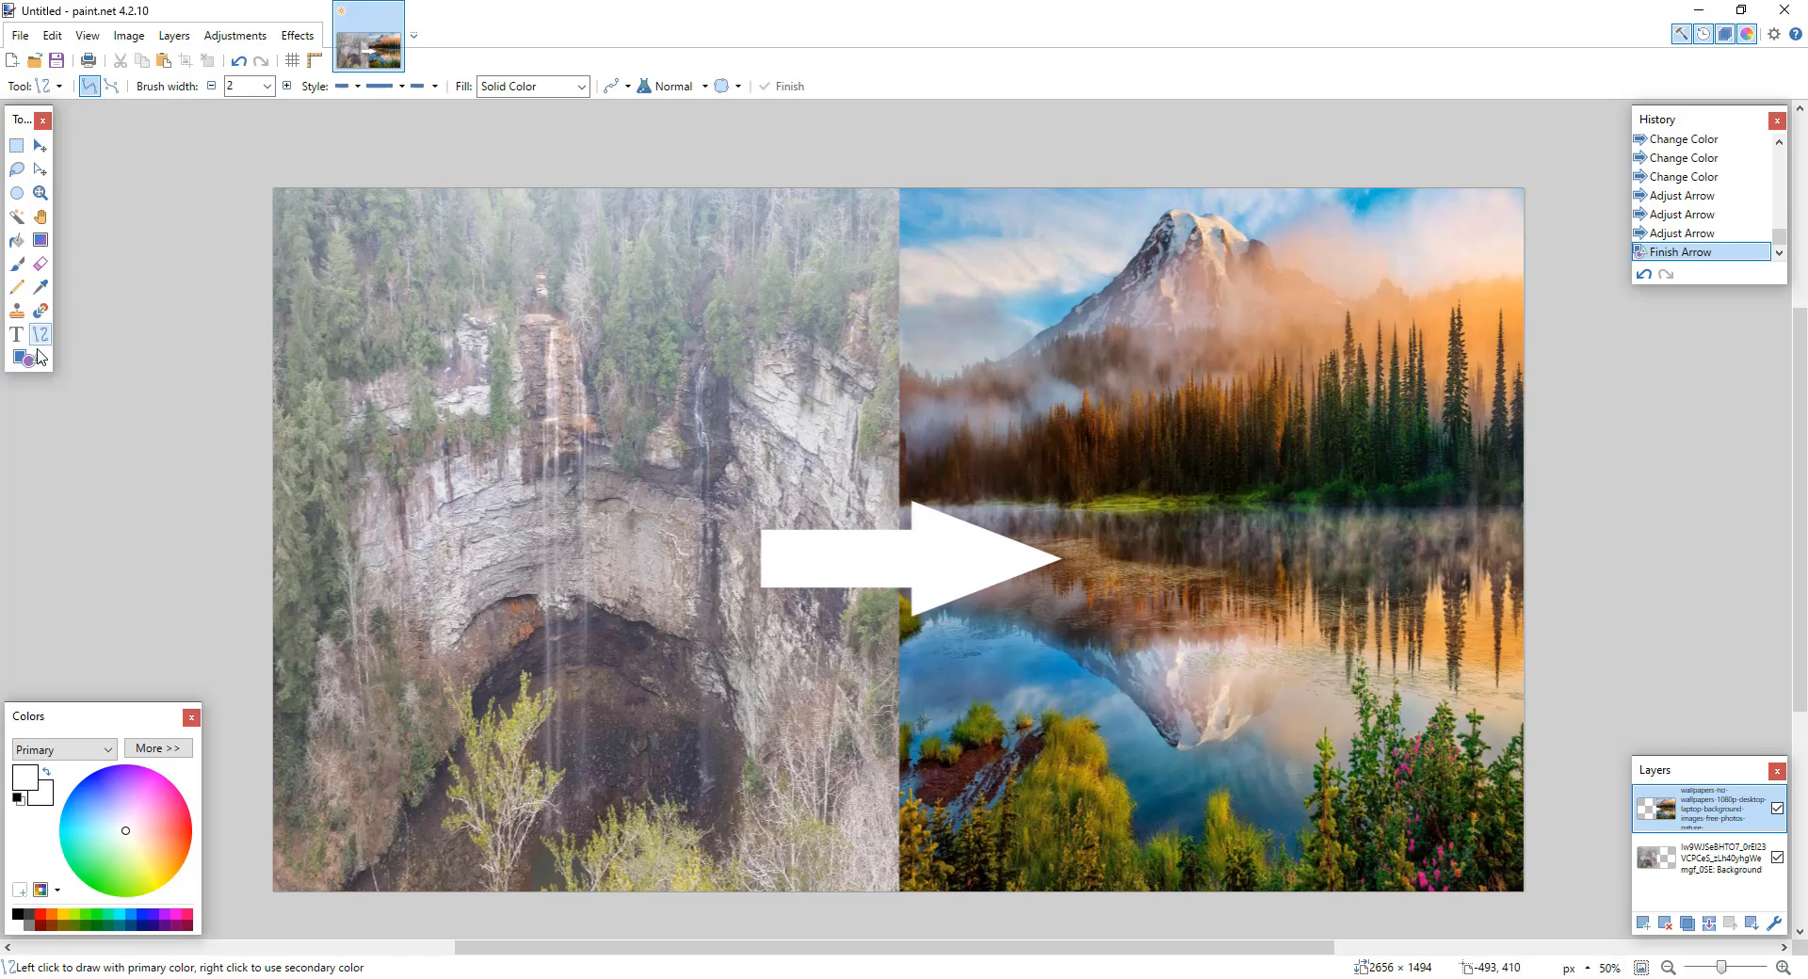
pyautogui.moveTo(899, 186); pyautogui.dragTo(899, 906)
pyautogui.click(288, 86)
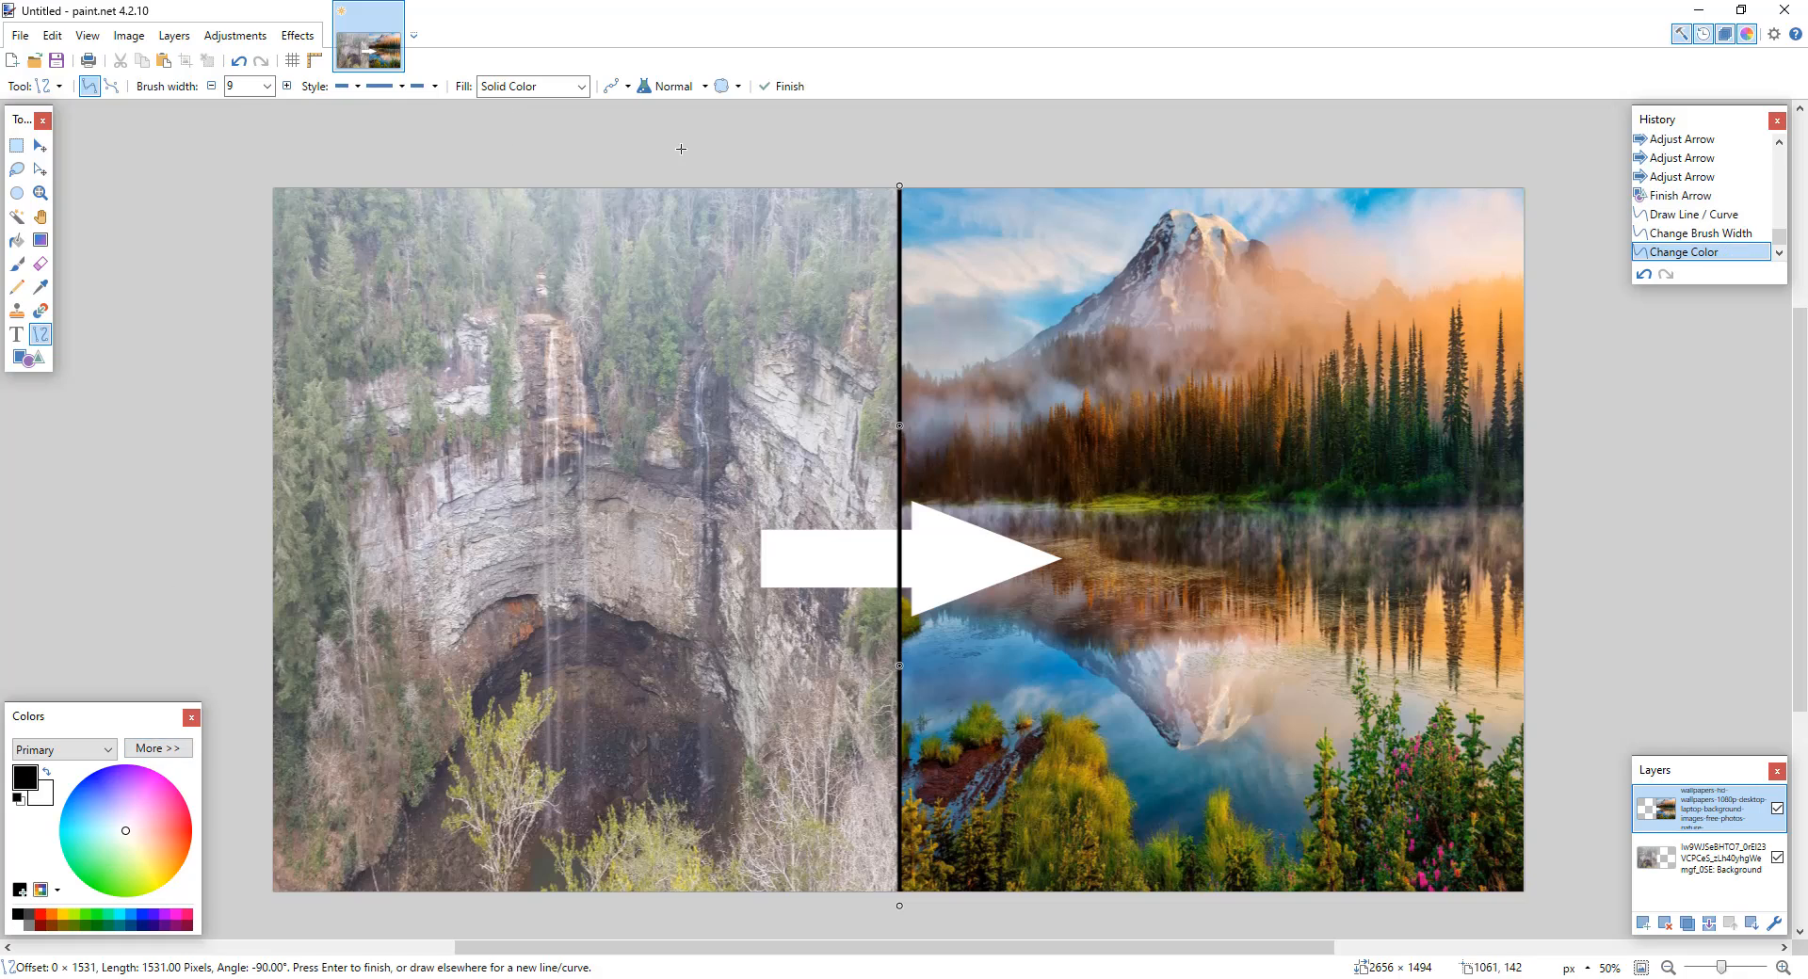
# Step: Undo the divider line and every arrow edit, back to the point before the arrow was drawn
pyautogui.click(239, 61)
pyautogui.click(239, 62)
pyautogui.click(239, 62)
pyautogui.click(239, 61)
pyautogui.click(239, 61)
pyautogui.click(239, 61)
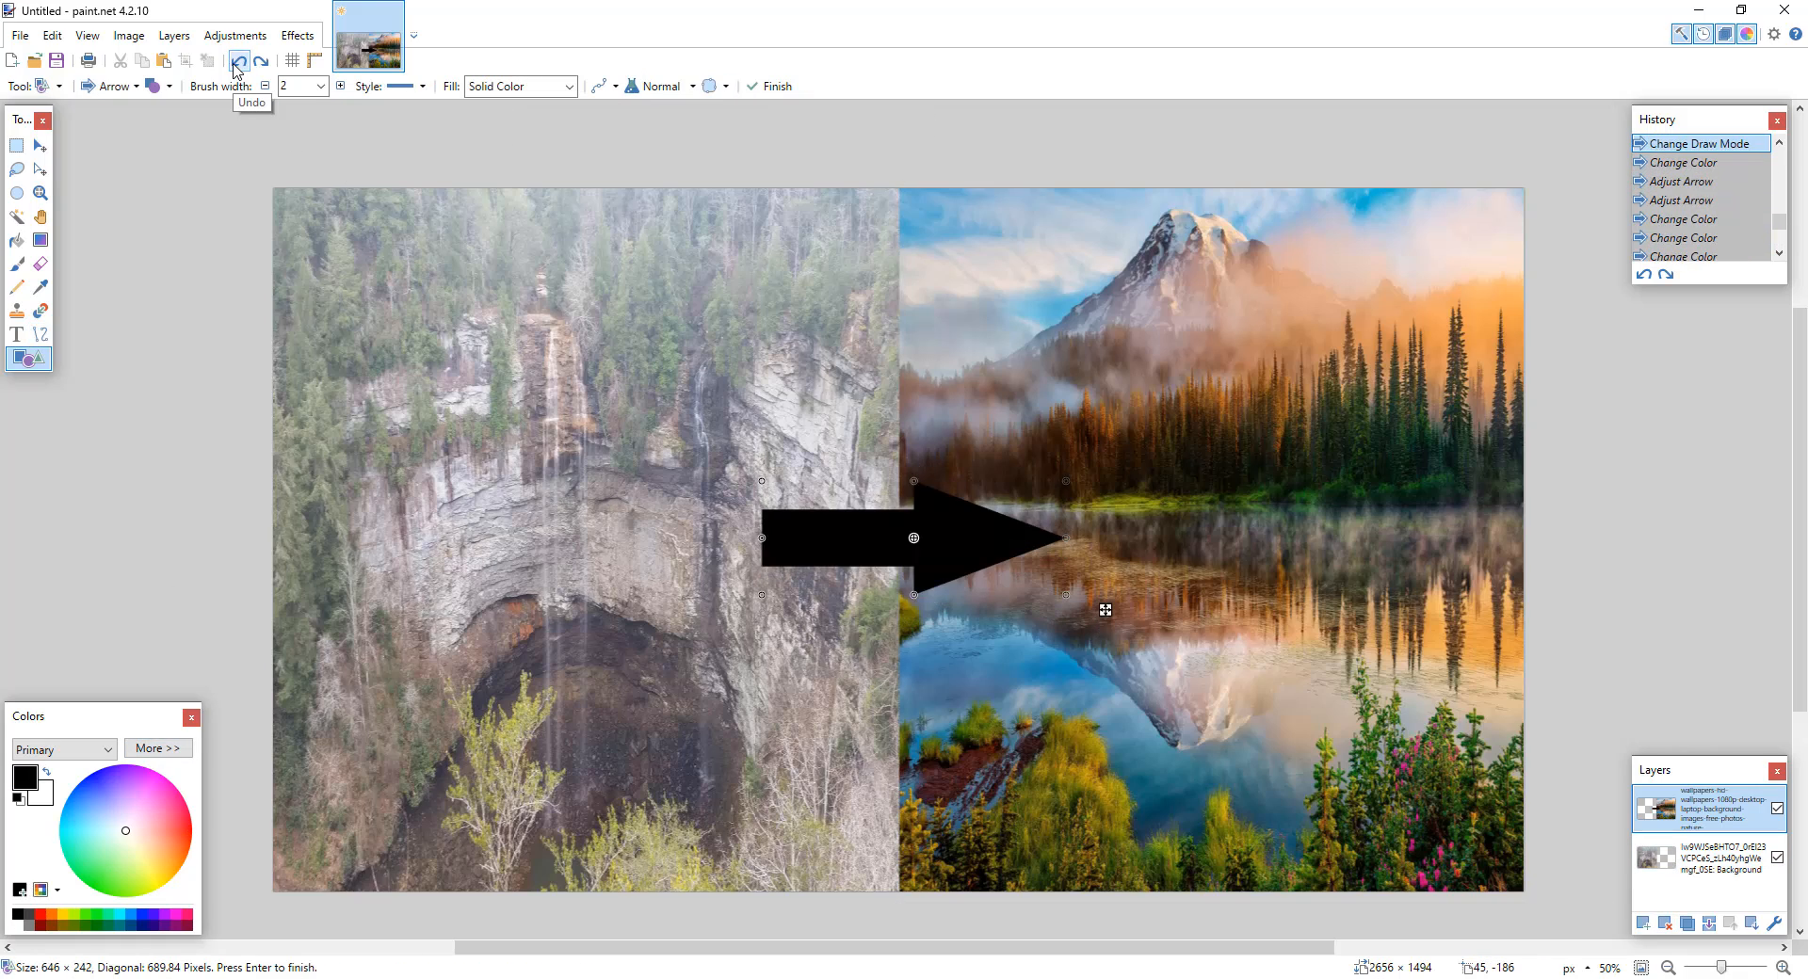
pyautogui.click(240, 61)
pyautogui.click(239, 61)
# Step: Add two empty layers above the photos and make Layer 3 the active one
pyautogui.click(1643, 923)
pyautogui.click(1643, 923)
pyautogui.click(1695, 858)
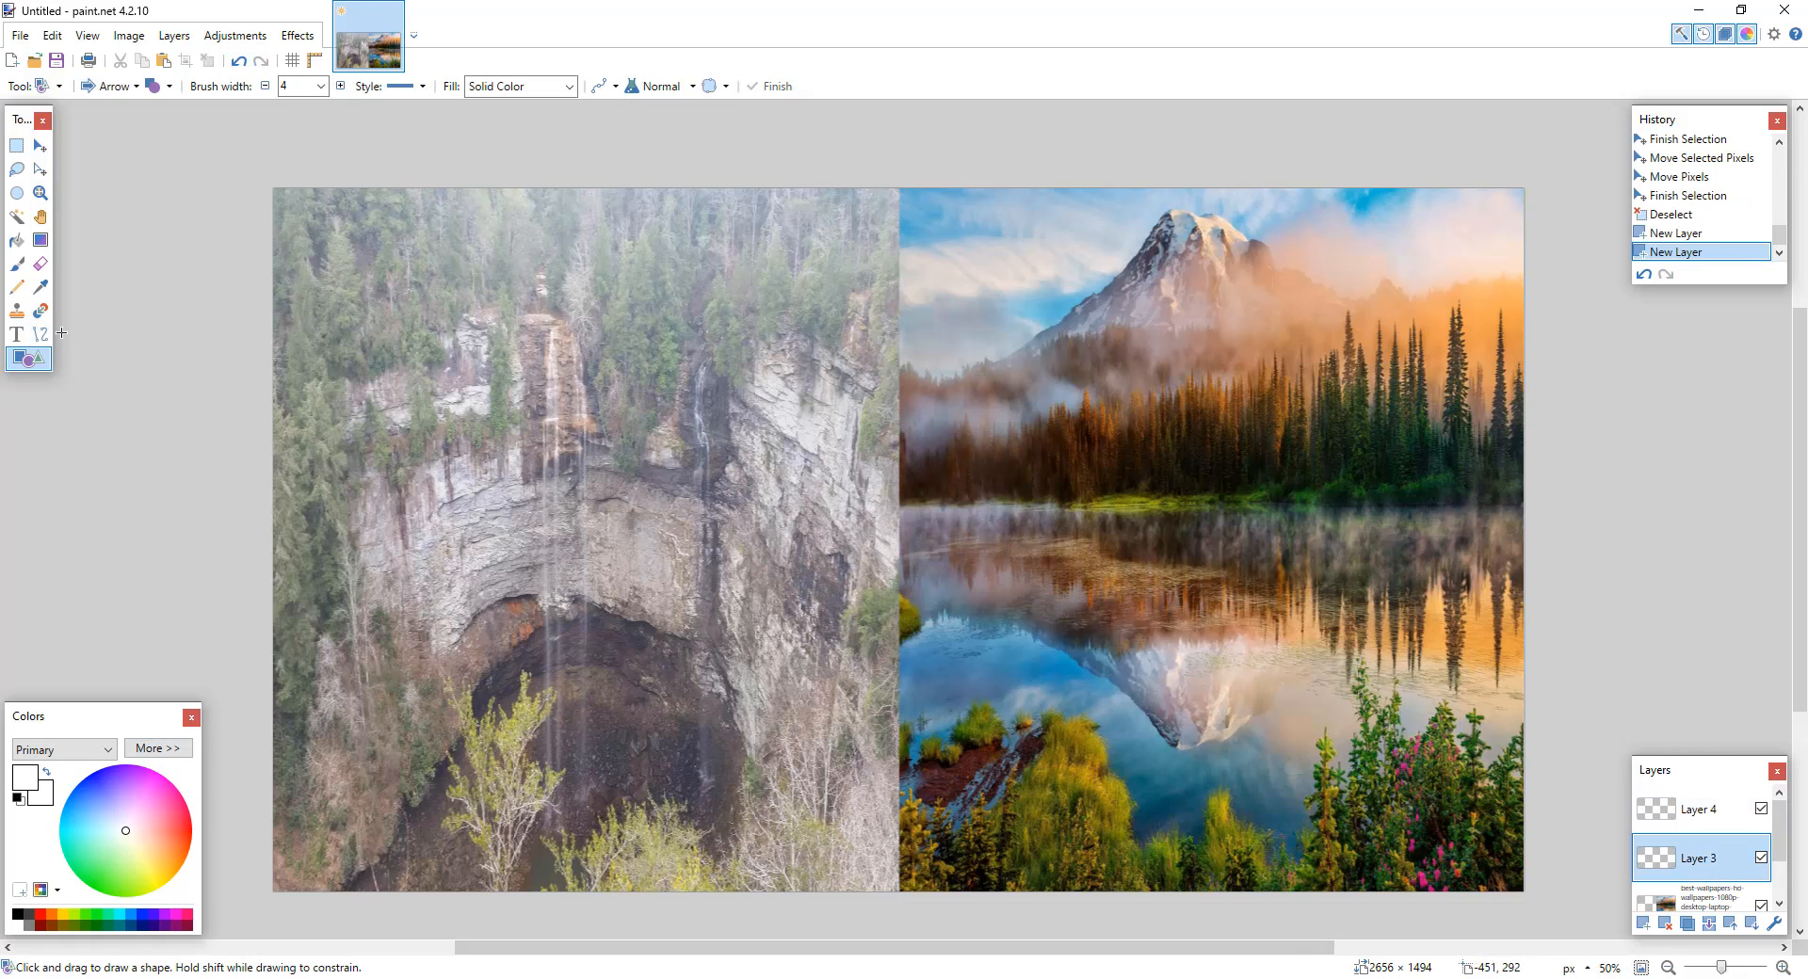
# Step: Draw a white vertical divider line along the seam between the photos and set its brush width to 8
pyautogui.press('o')
pyautogui.moveTo(899, 186); pyautogui.dragTo(905, 755)
pyautogui.moveTo(897, 846); pyautogui.dragTo(899, 894)
pyautogui.click(288, 85)
pyautogui.press('Return')
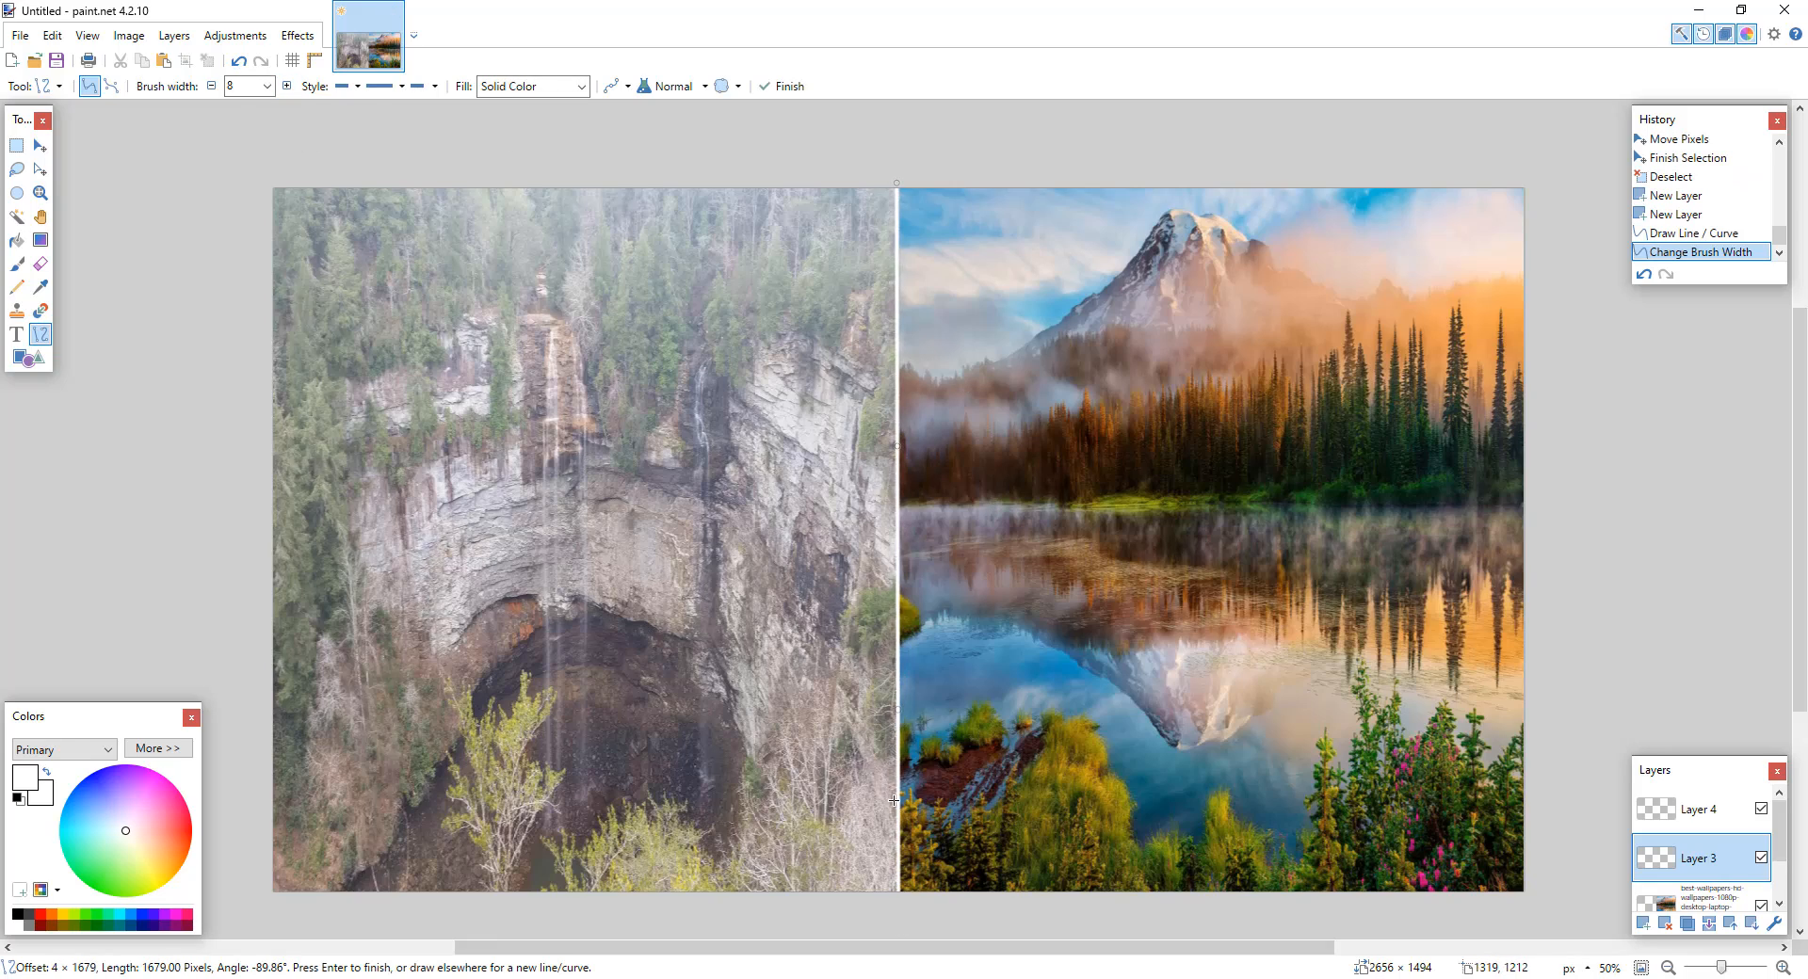
# Step: On Layer 4, draw a solid white right-pointing arrow about 520 × 200 pixels across the divider line and commit it
pyautogui.click(1696, 809)
pyautogui.press('o')
pyautogui.moveTo(797, 491)
pyautogui.mouseDown()
pyautogui.moveTo(1042, 584)
pyautogui.moveTo(987, 554)
pyautogui.mouseUp()
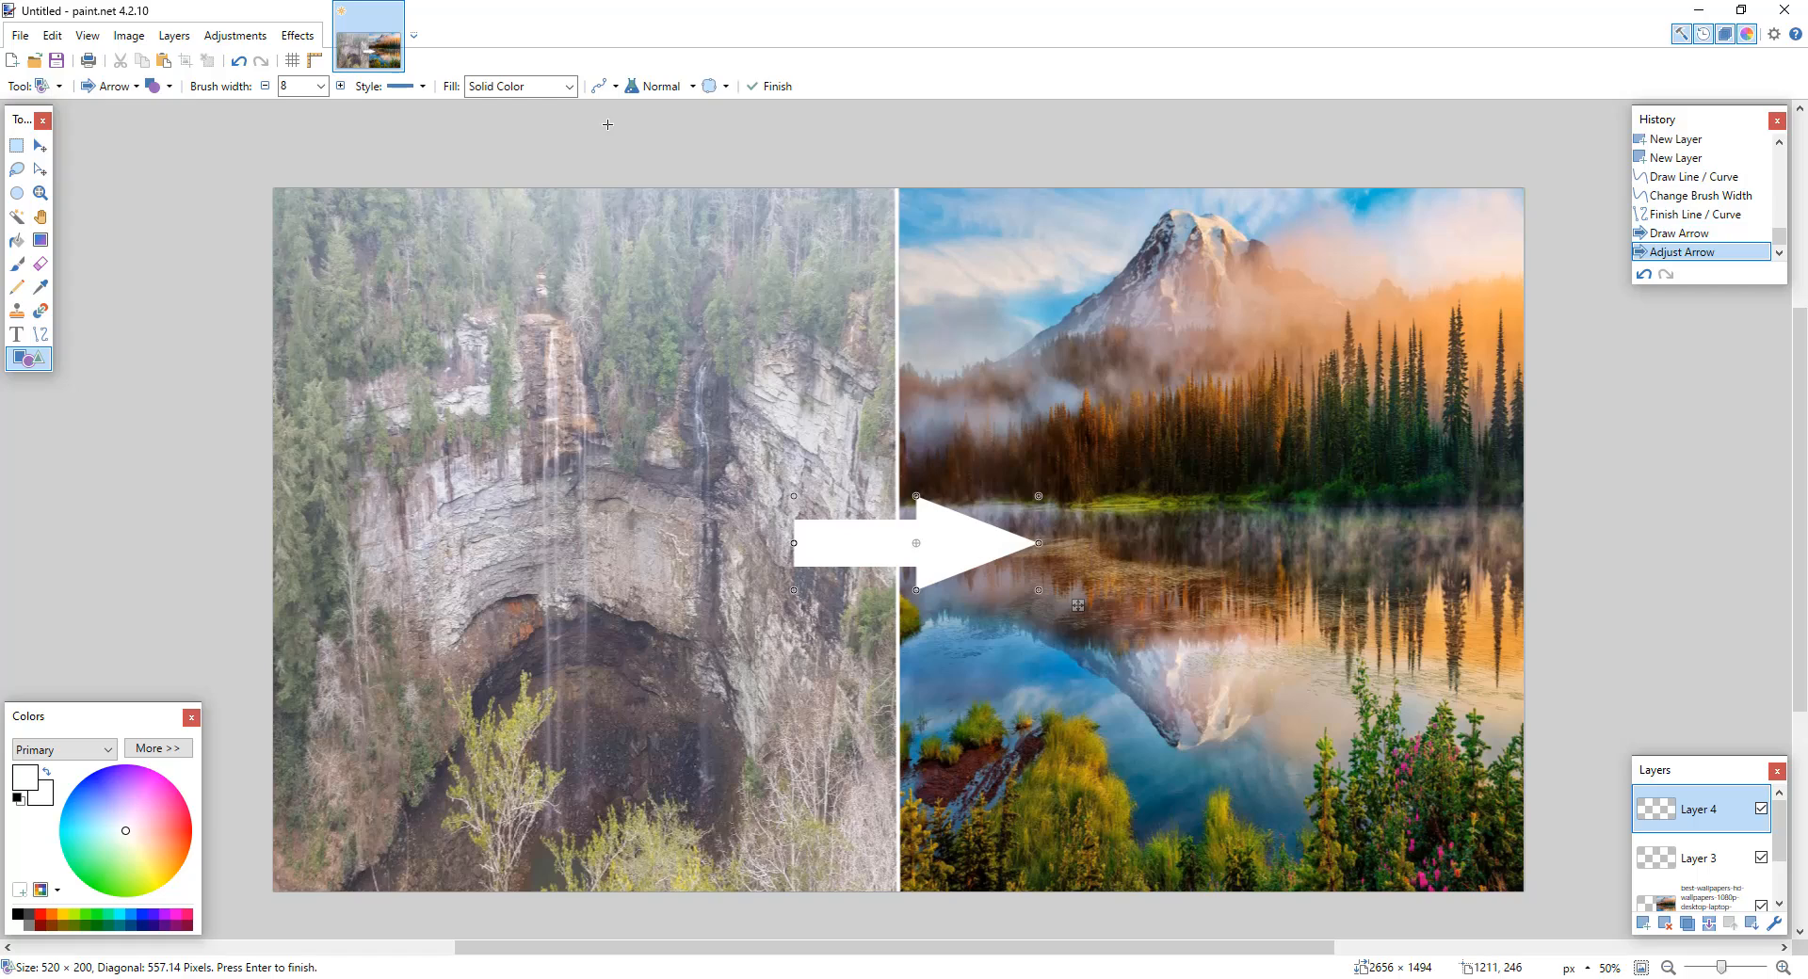
pyautogui.click(772, 86)
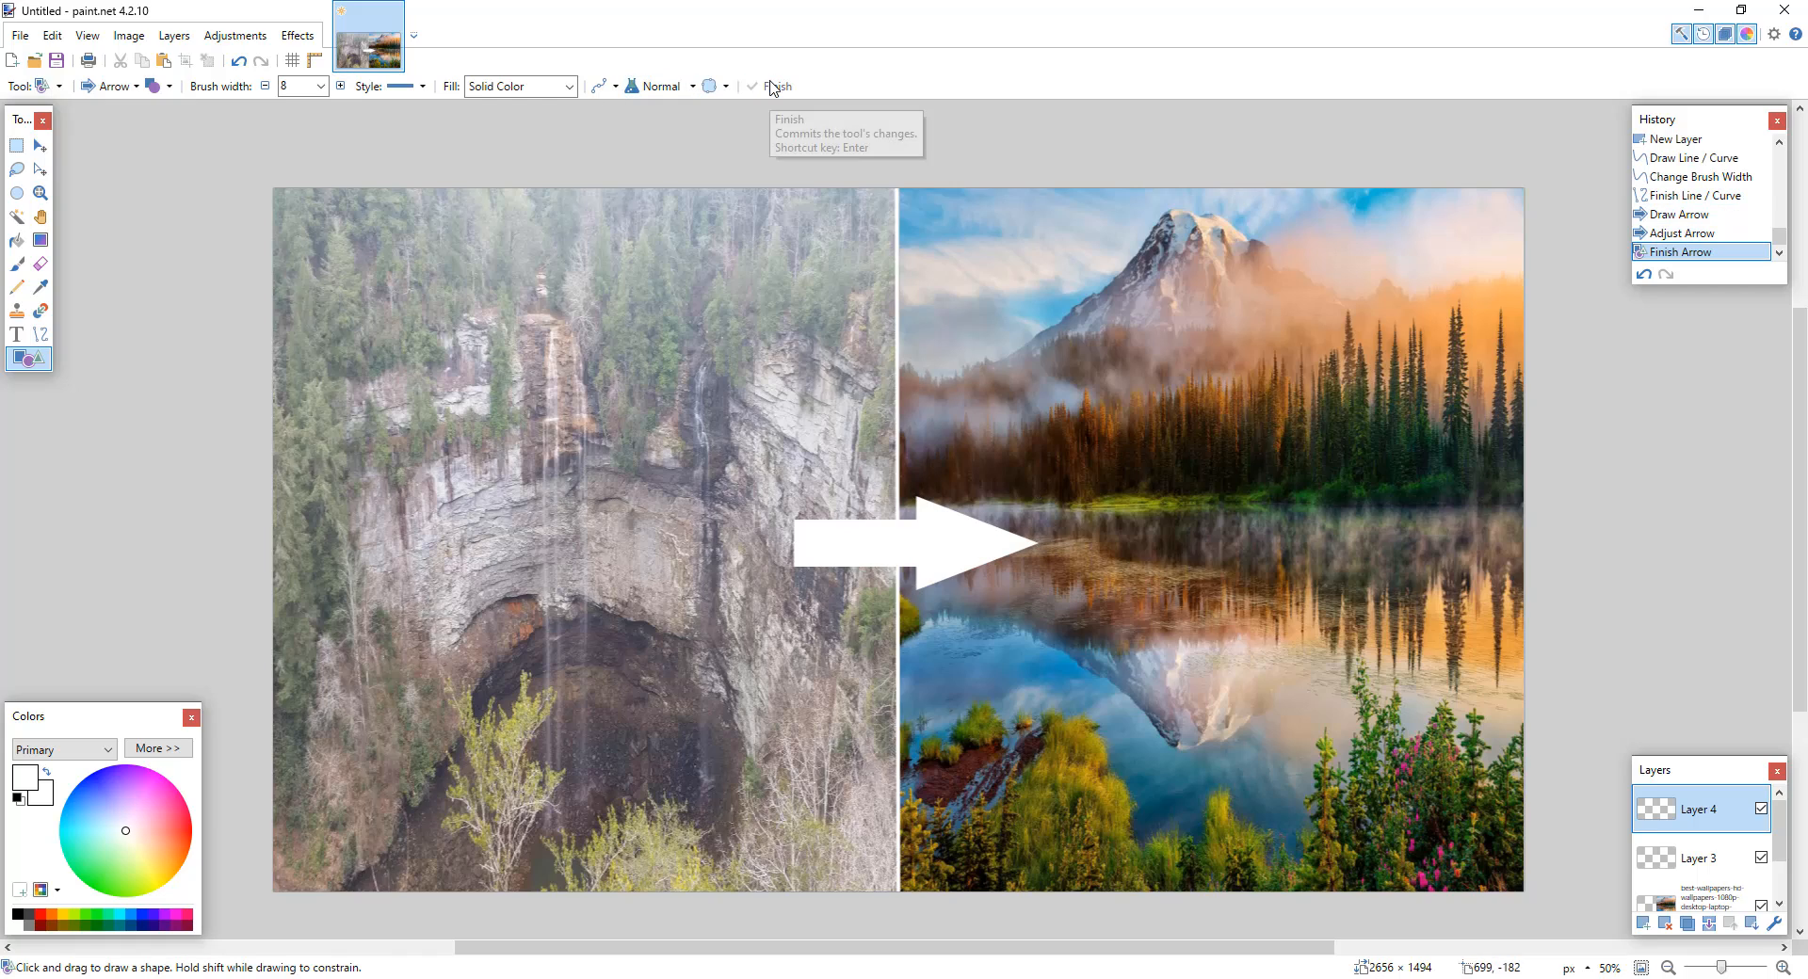
# Step: Place the white text BEFORE on the waterfall photo in the Lato font at size 48
pyautogui.click(16, 339)
pyautogui.click(279, 87)
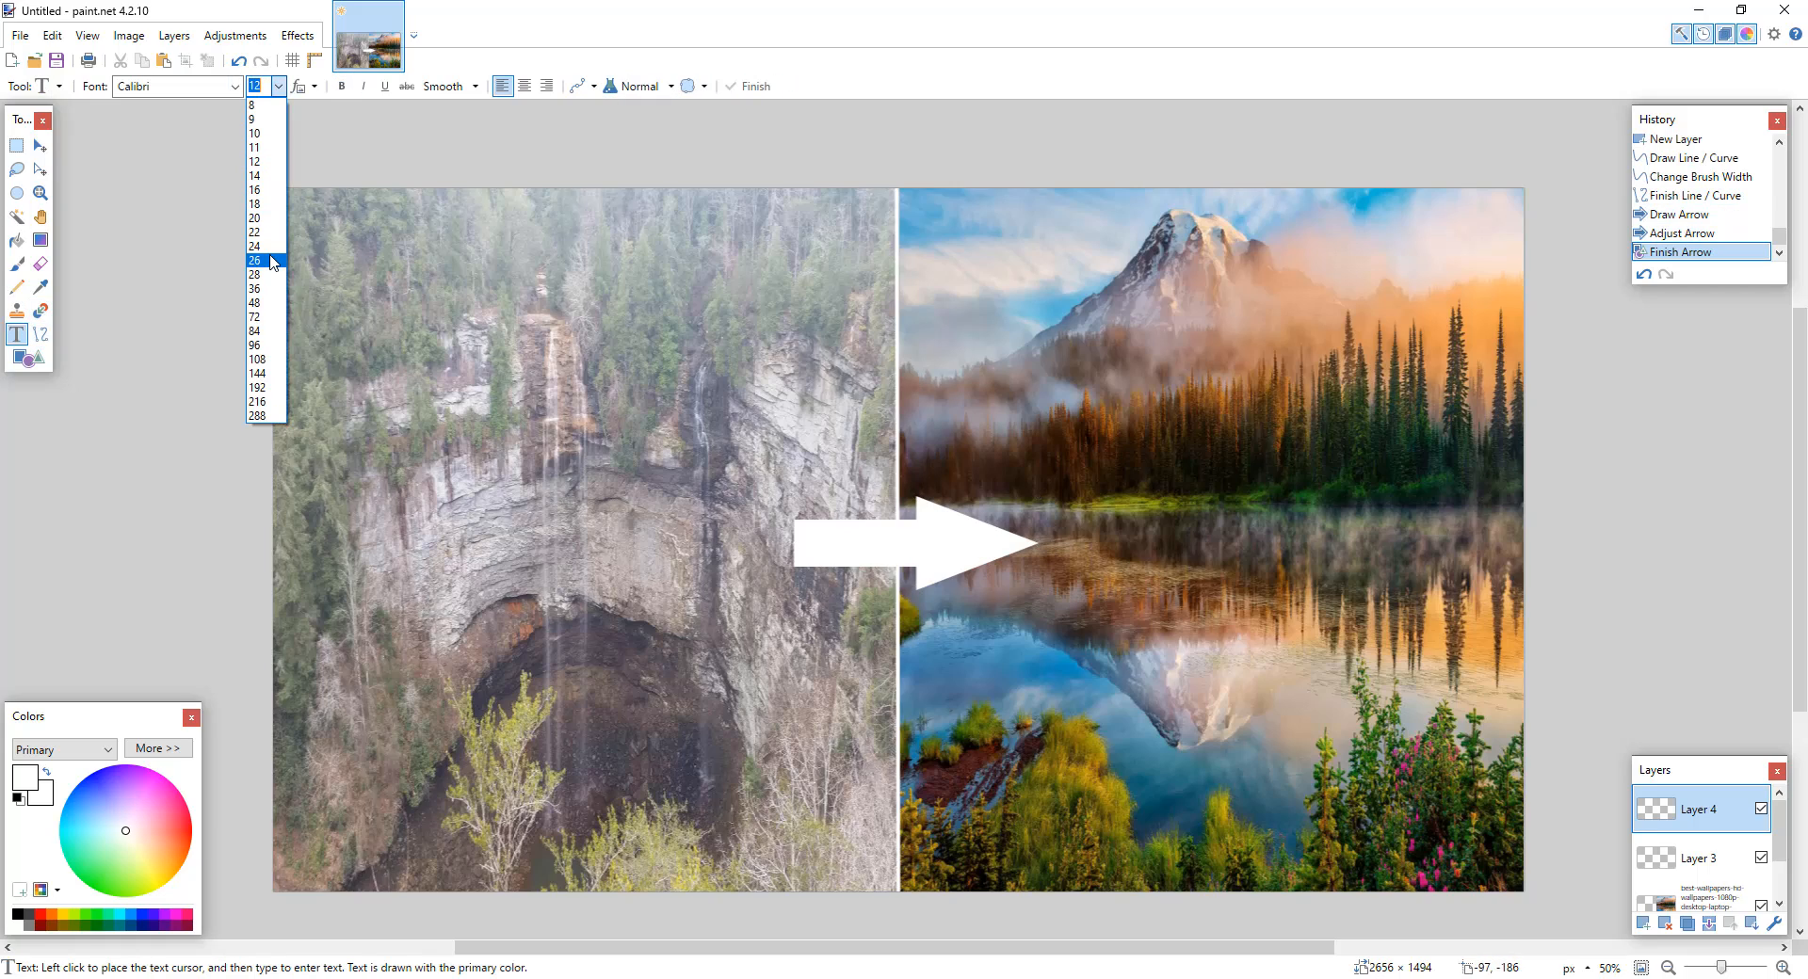
pyautogui.click(254, 303)
pyautogui.click(234, 86)
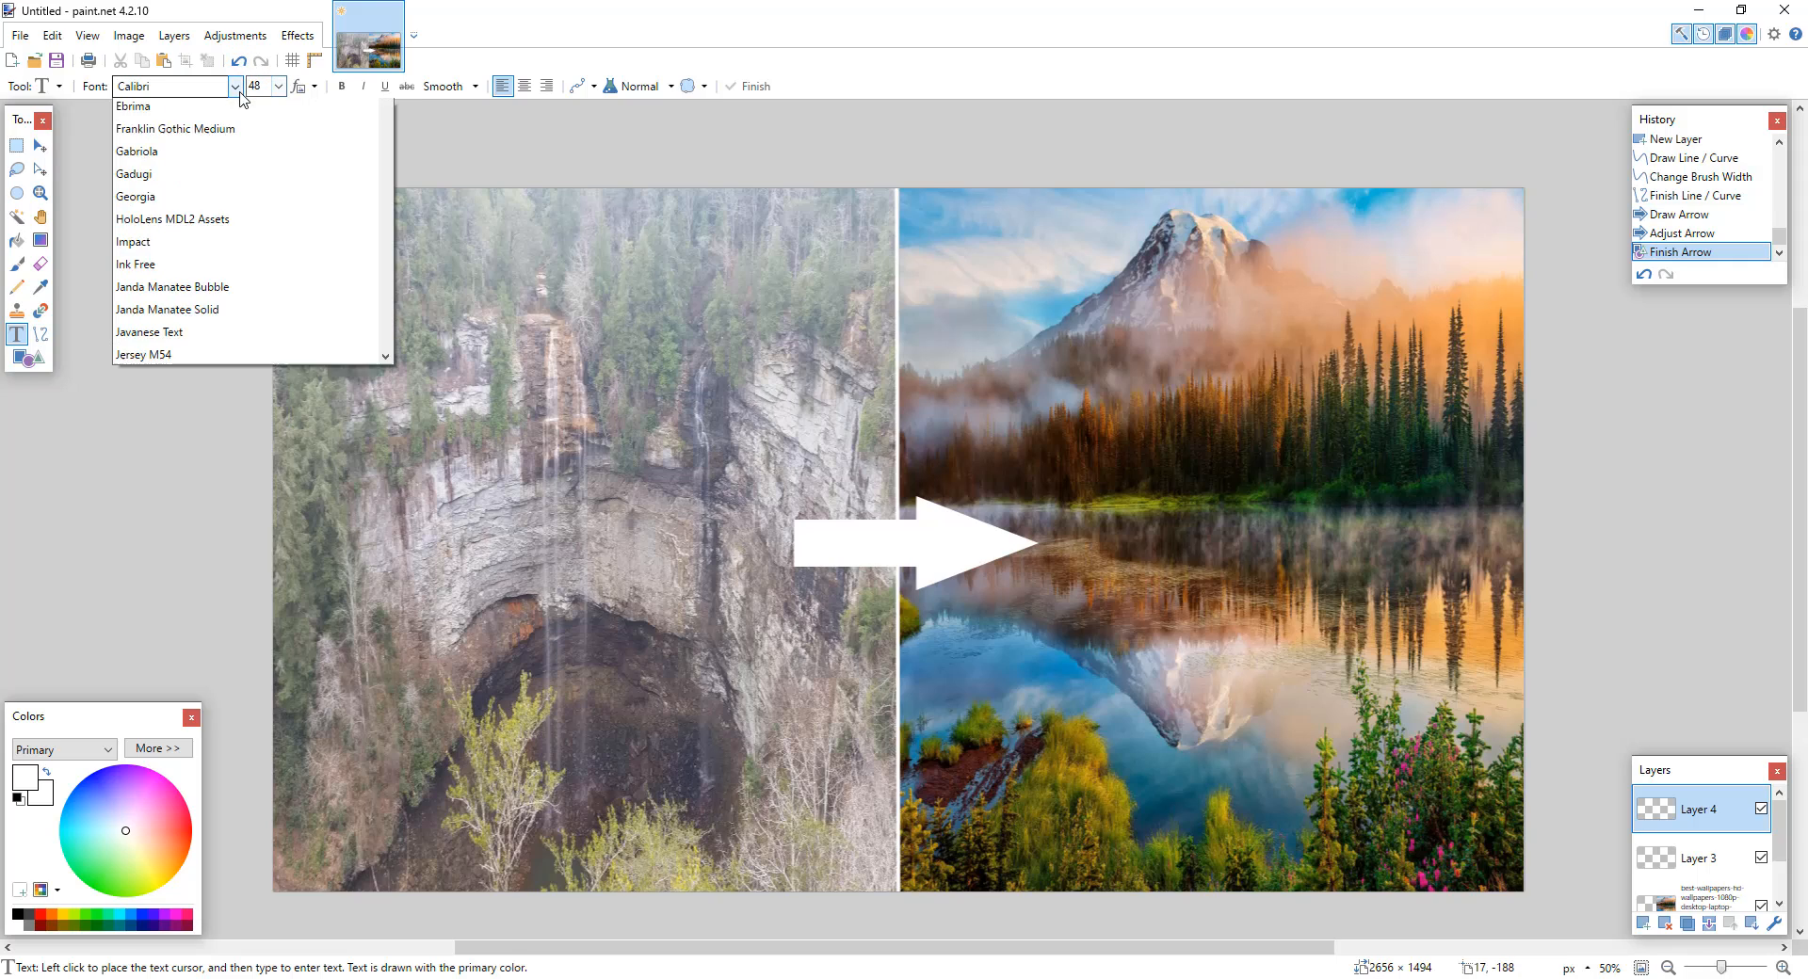
pyautogui.scroll(-1, 320, 588)
pyautogui.click(310, 538)
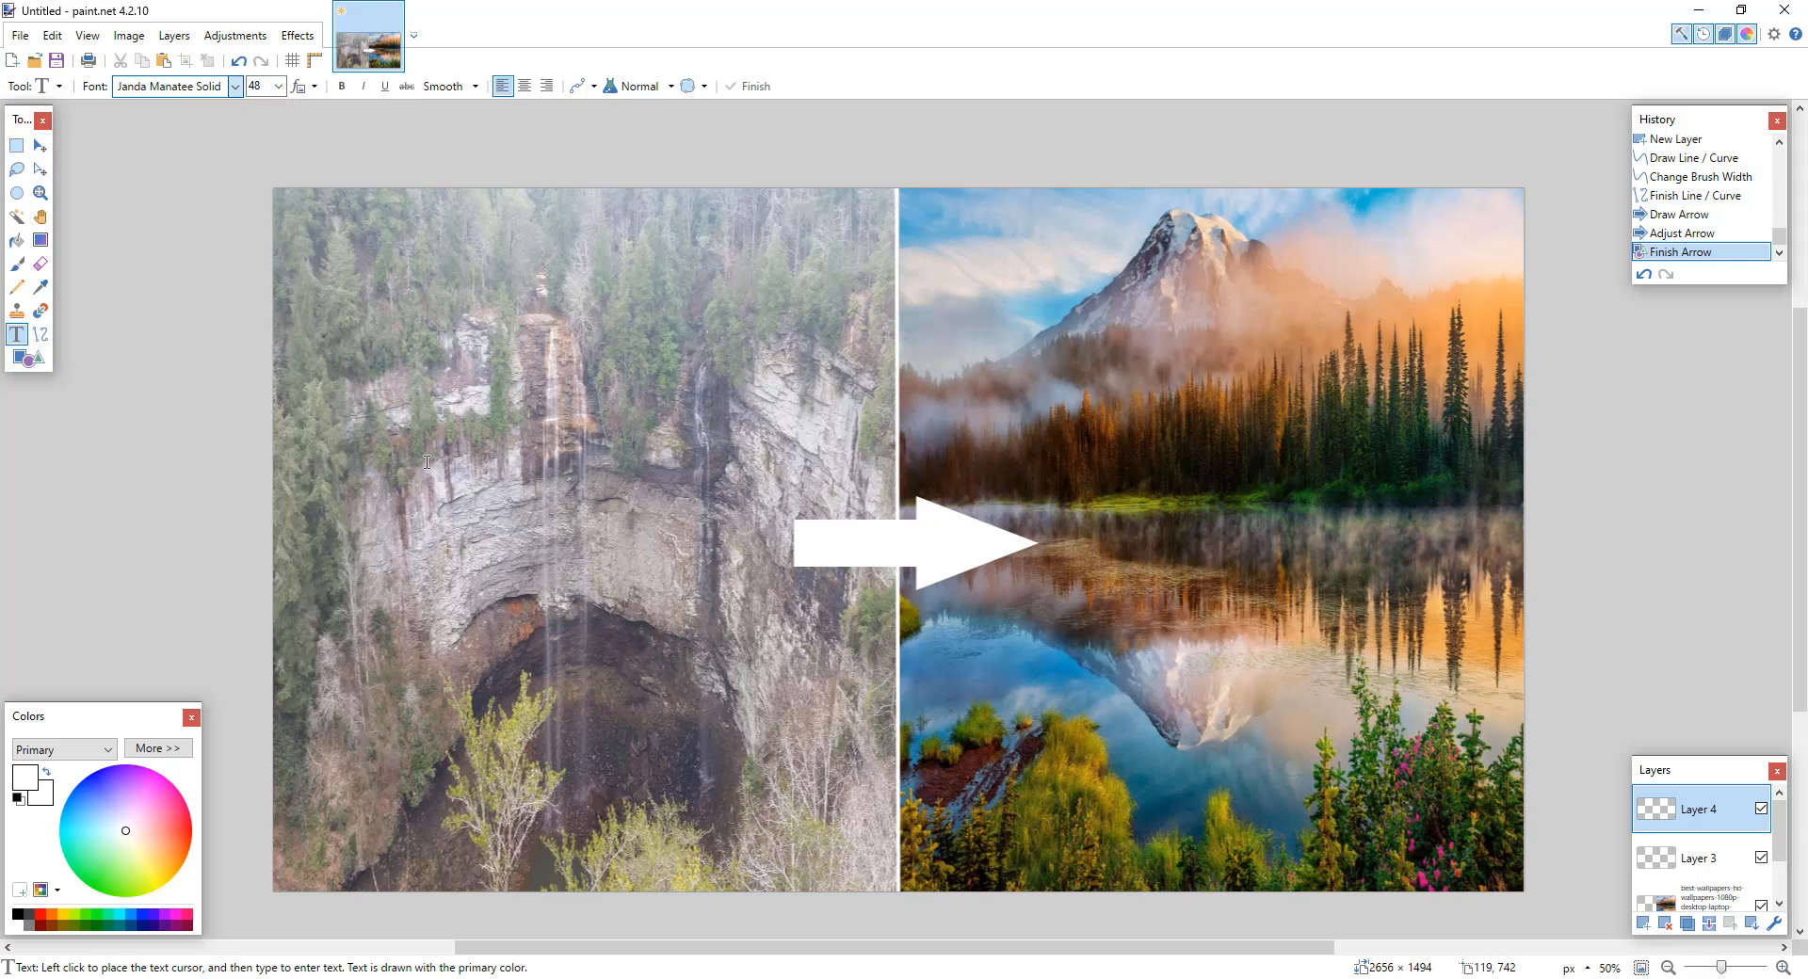
pyautogui.click(235, 87)
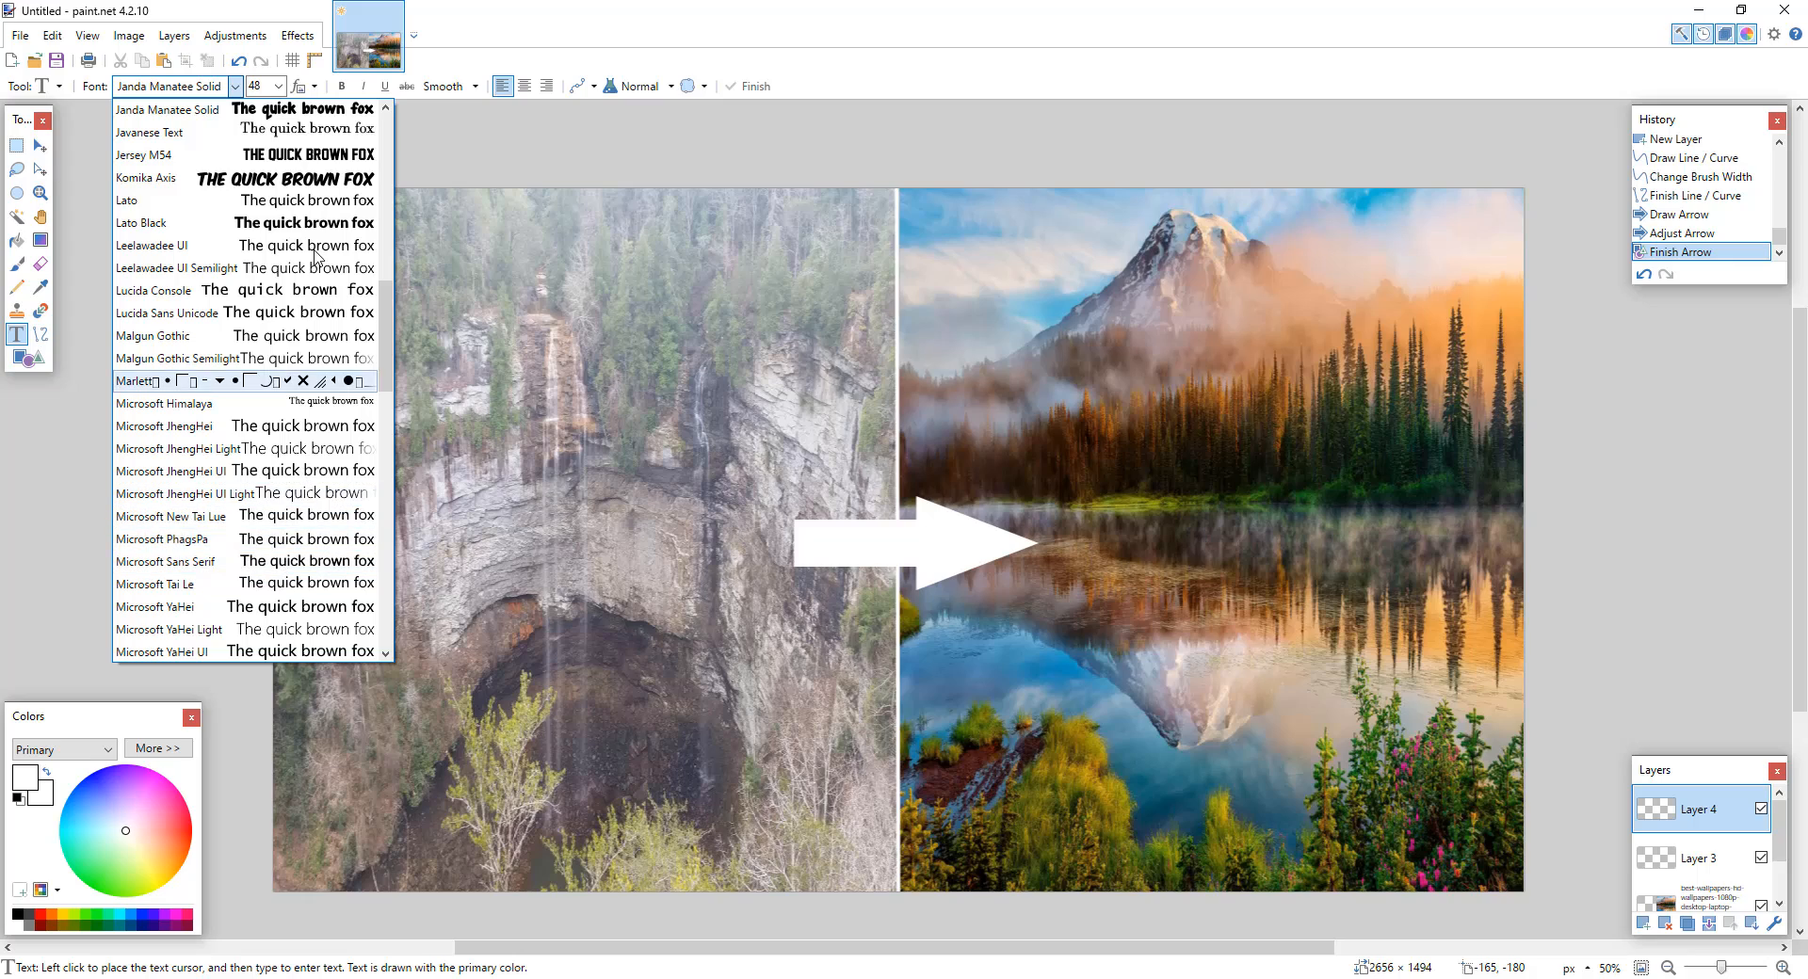
pyautogui.click(324, 193)
pyautogui.click(474, 431)
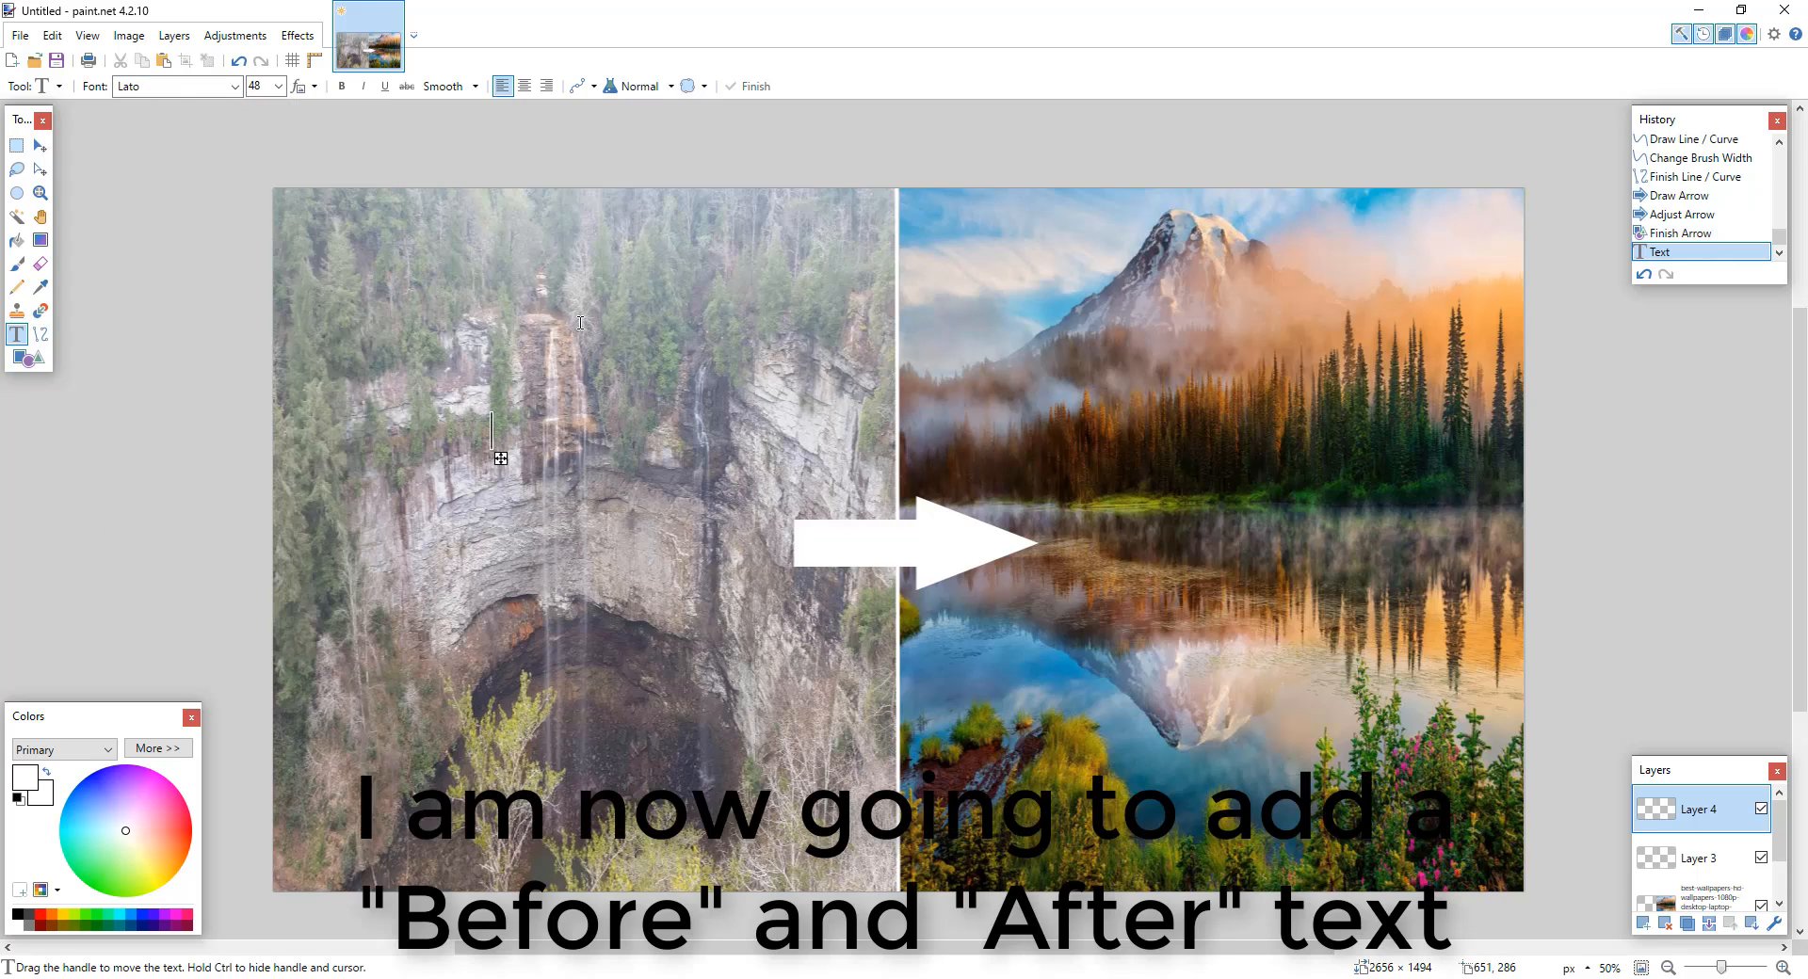
# Step: Change the BEFORE text to the Komika Axis font at size 108
pyautogui.click(235, 87)
pyautogui.scroll(1, 303, 172)
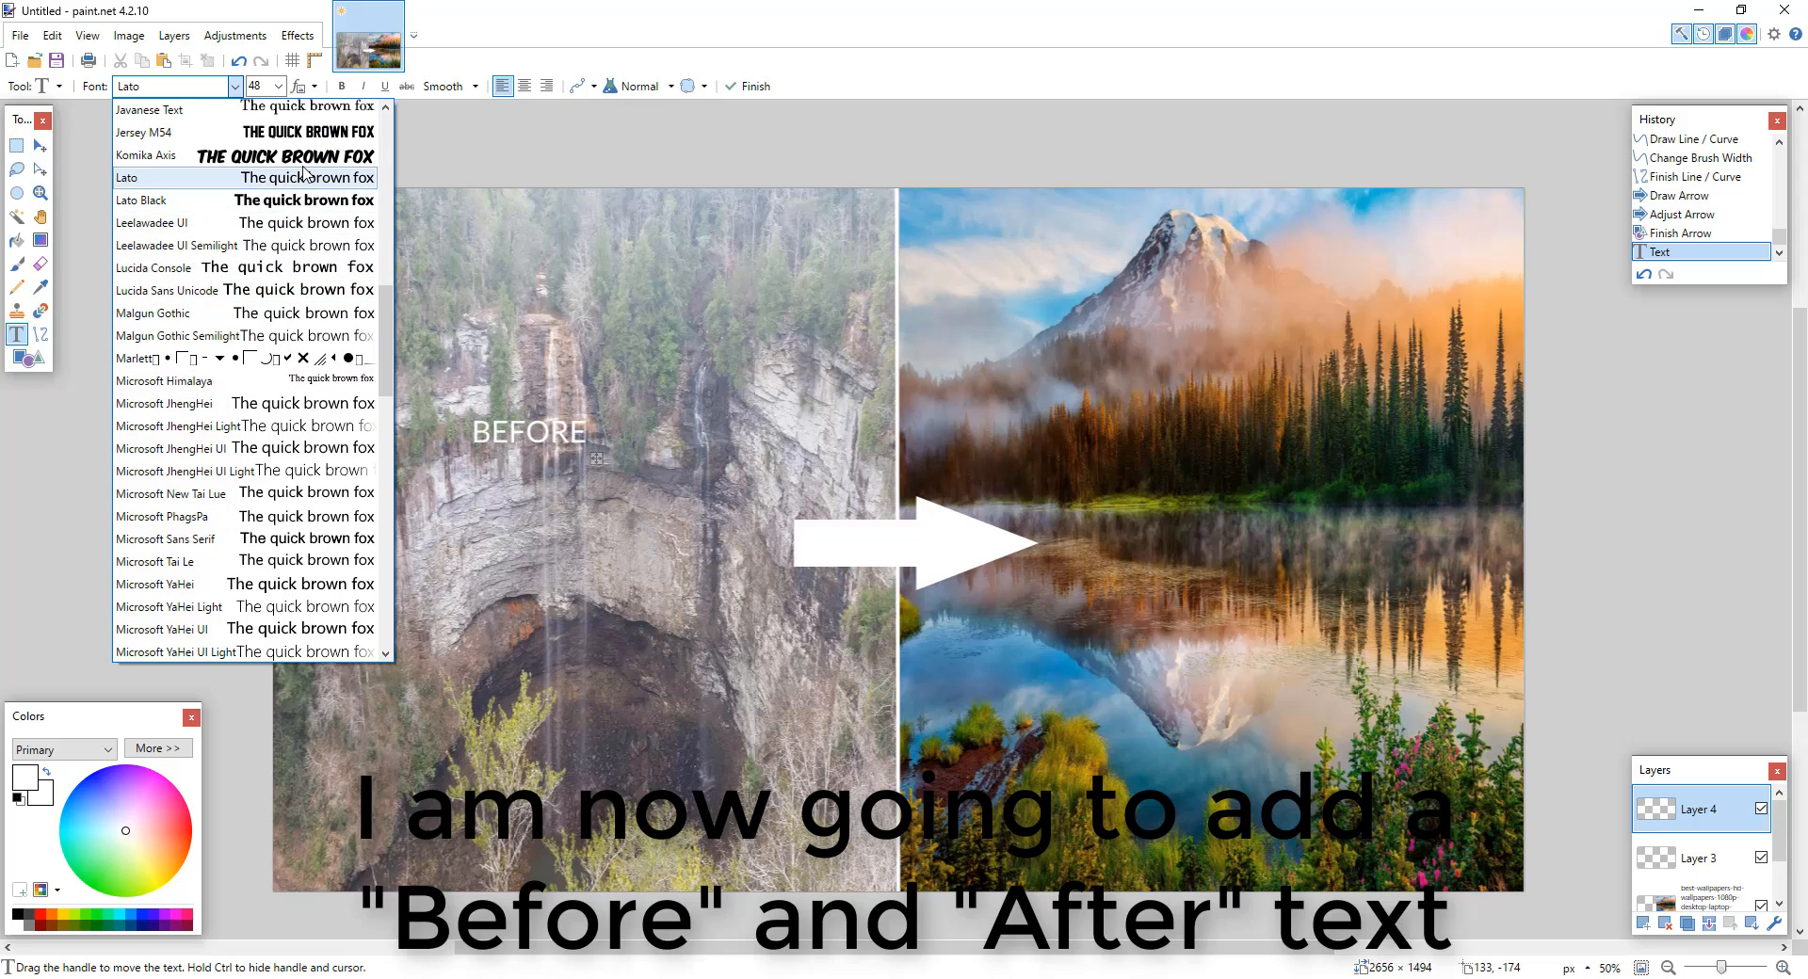
pyautogui.click(304, 158)
pyautogui.click(277, 87)
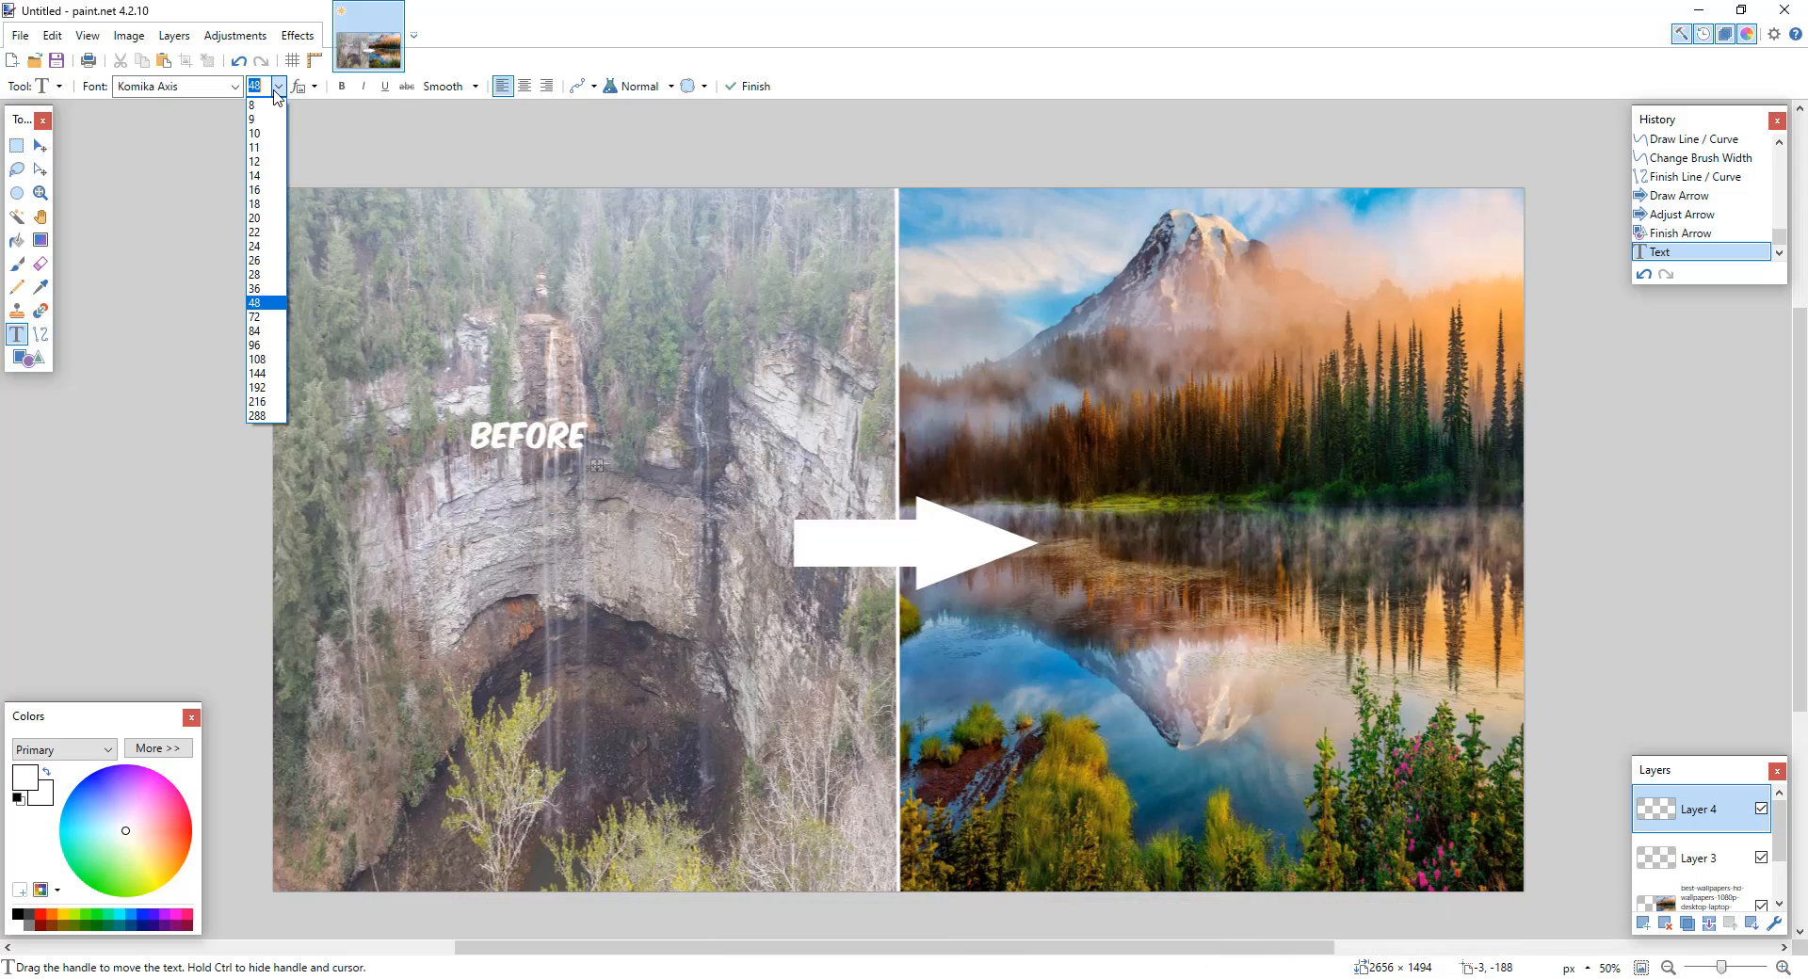
pyautogui.click(269, 358)
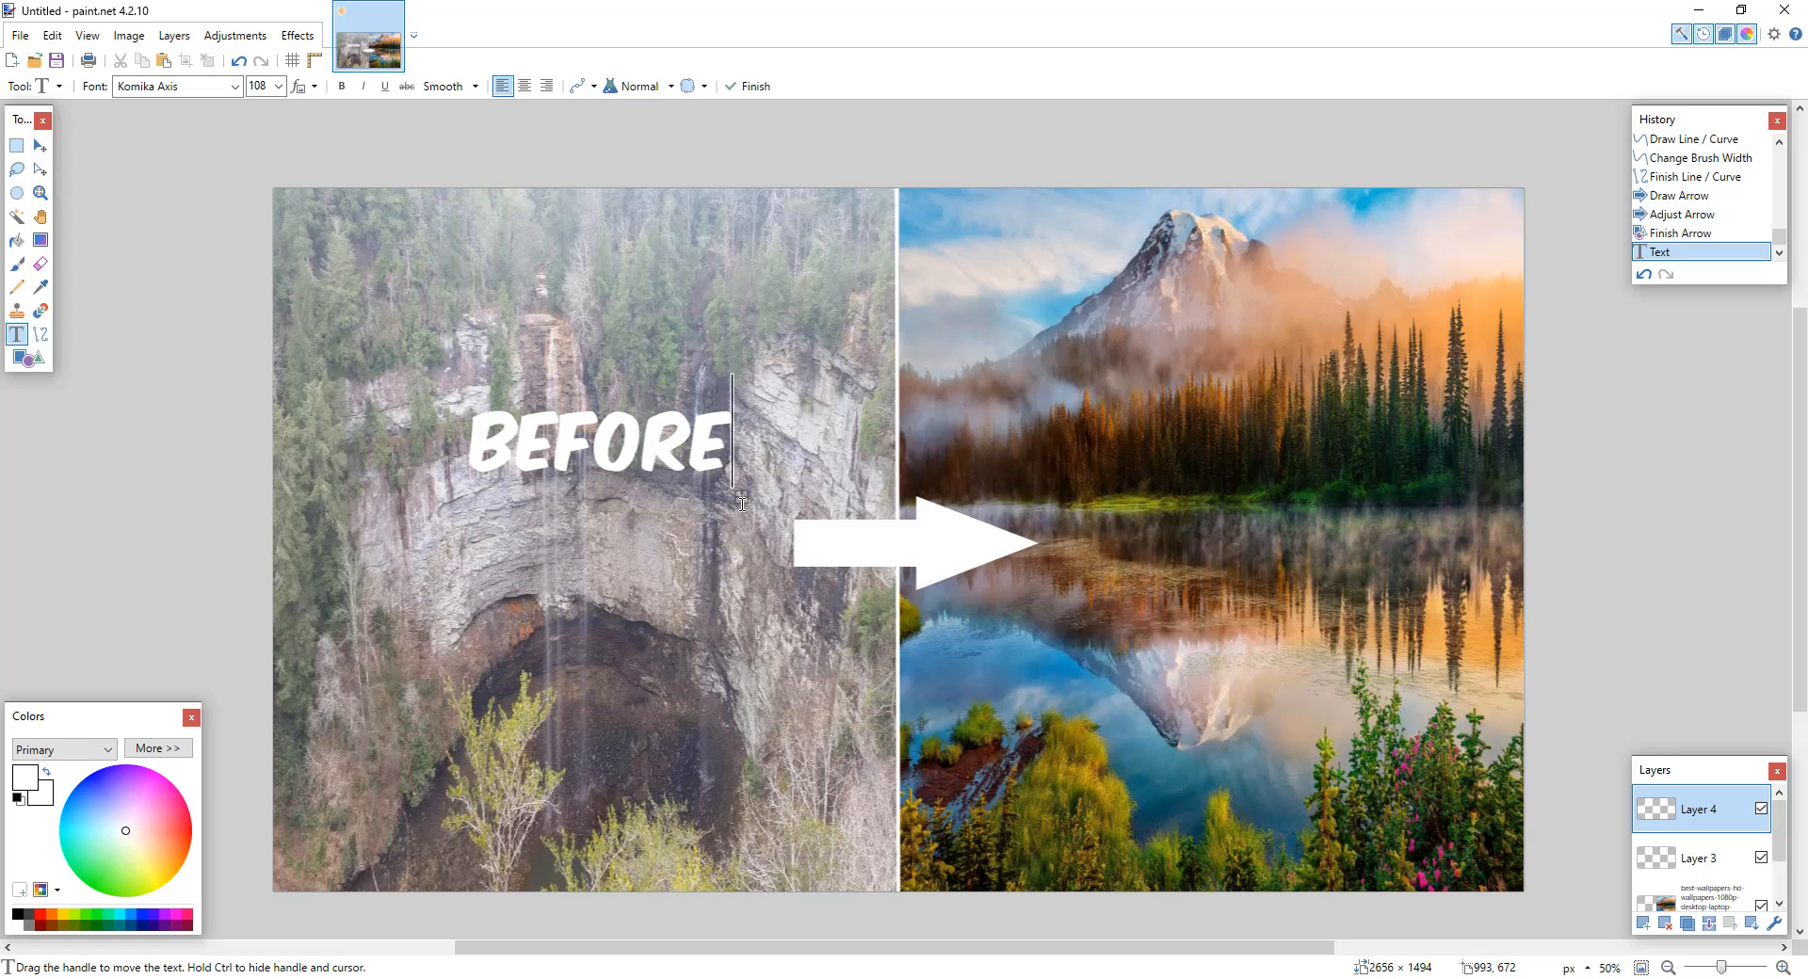
# Step: Try the BEFORE text at size 144, set it back to 108 and reposition it on the waterfall photo
pyautogui.moveTo(742, 502); pyautogui.dragTo(726, 507)
pyautogui.click(278, 86)
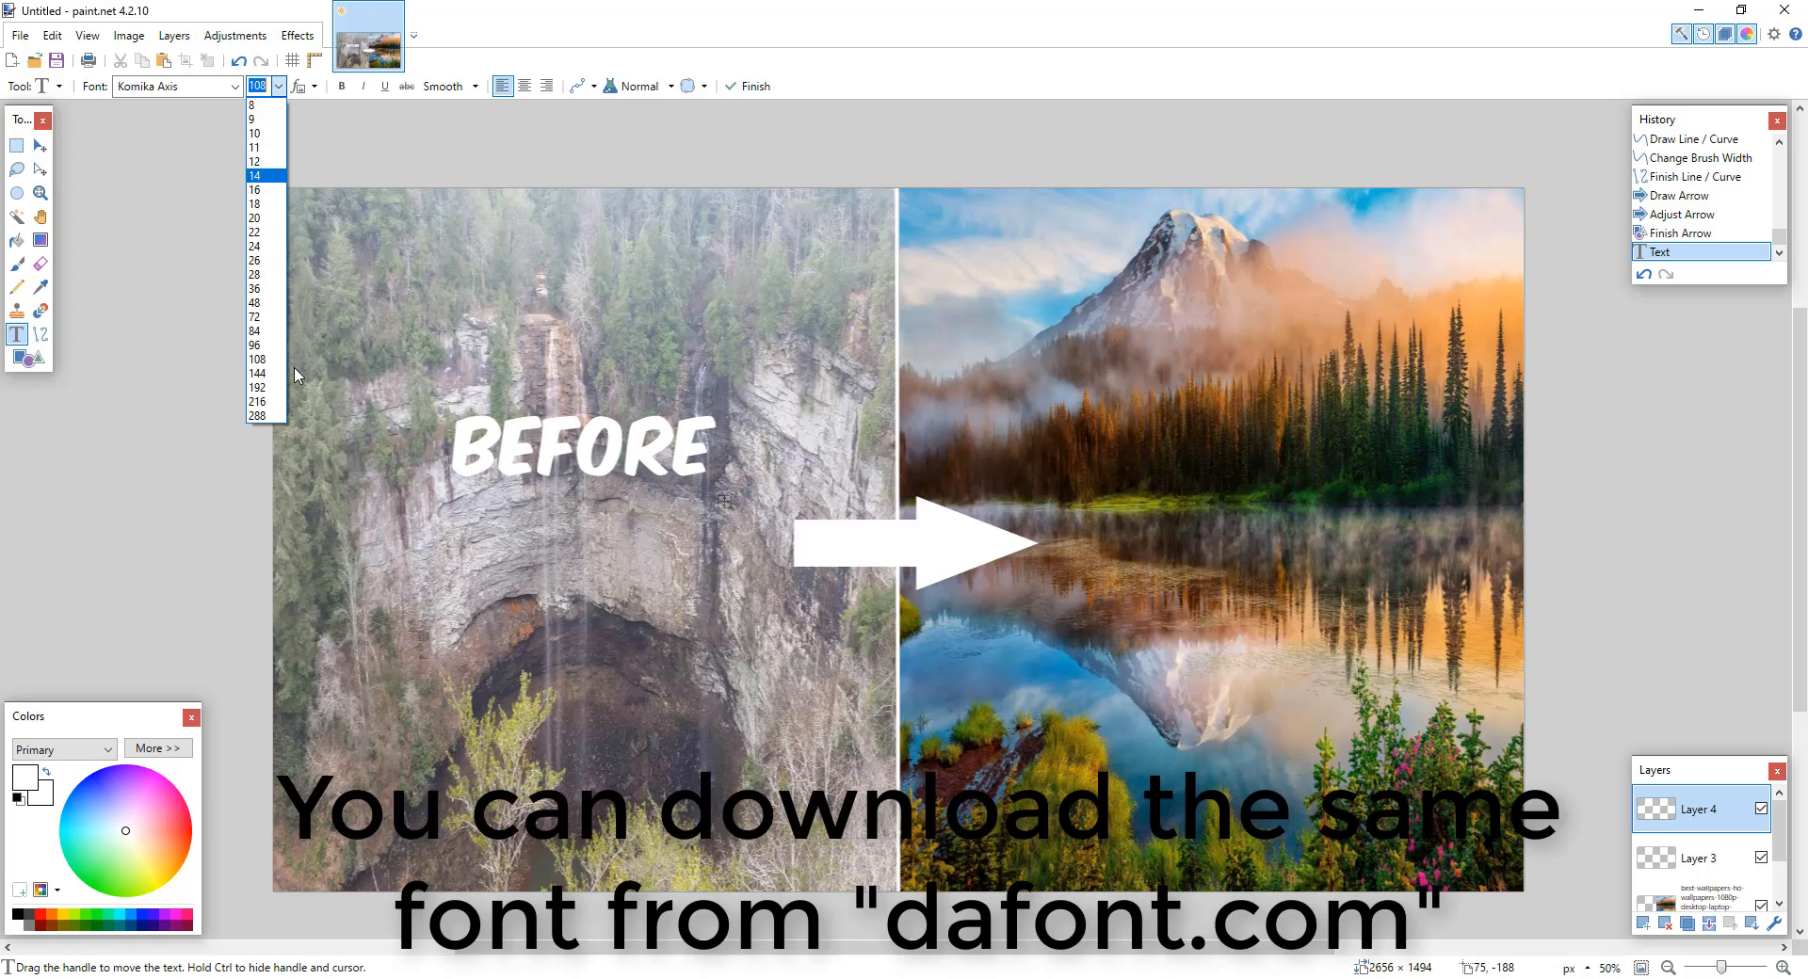
pyautogui.click(264, 373)
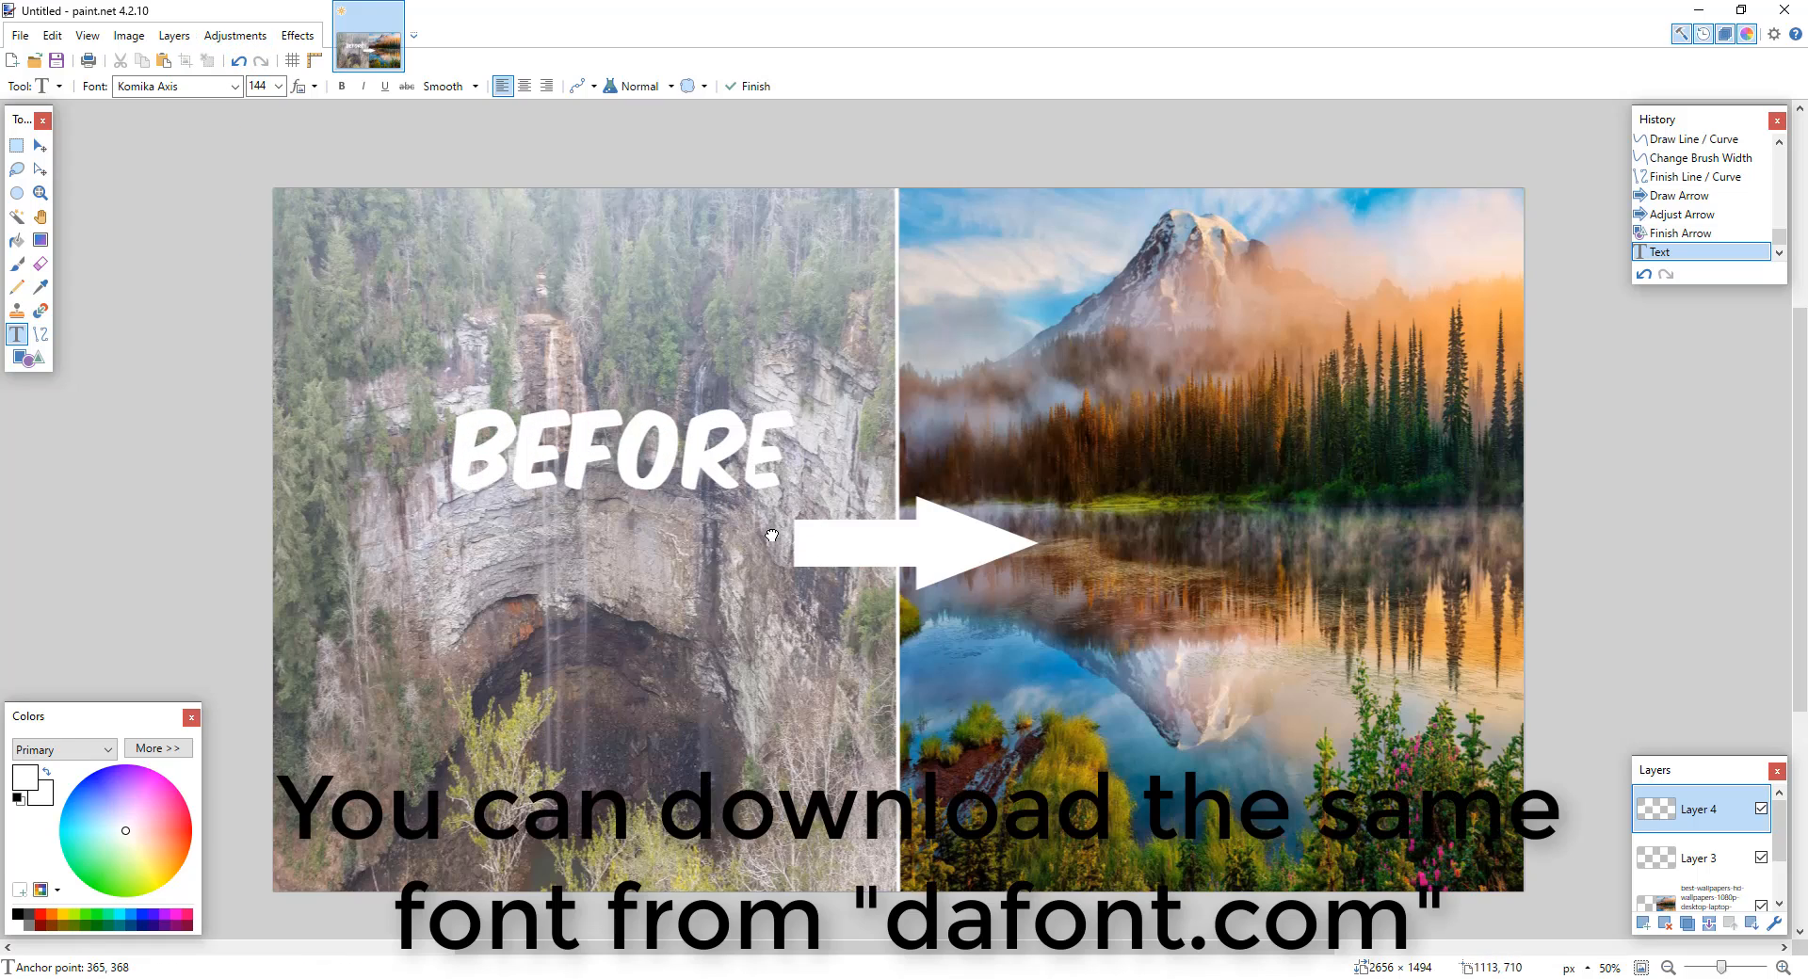
pyautogui.moveTo(809, 521); pyautogui.dragTo(779, 544)
pyautogui.click(279, 87)
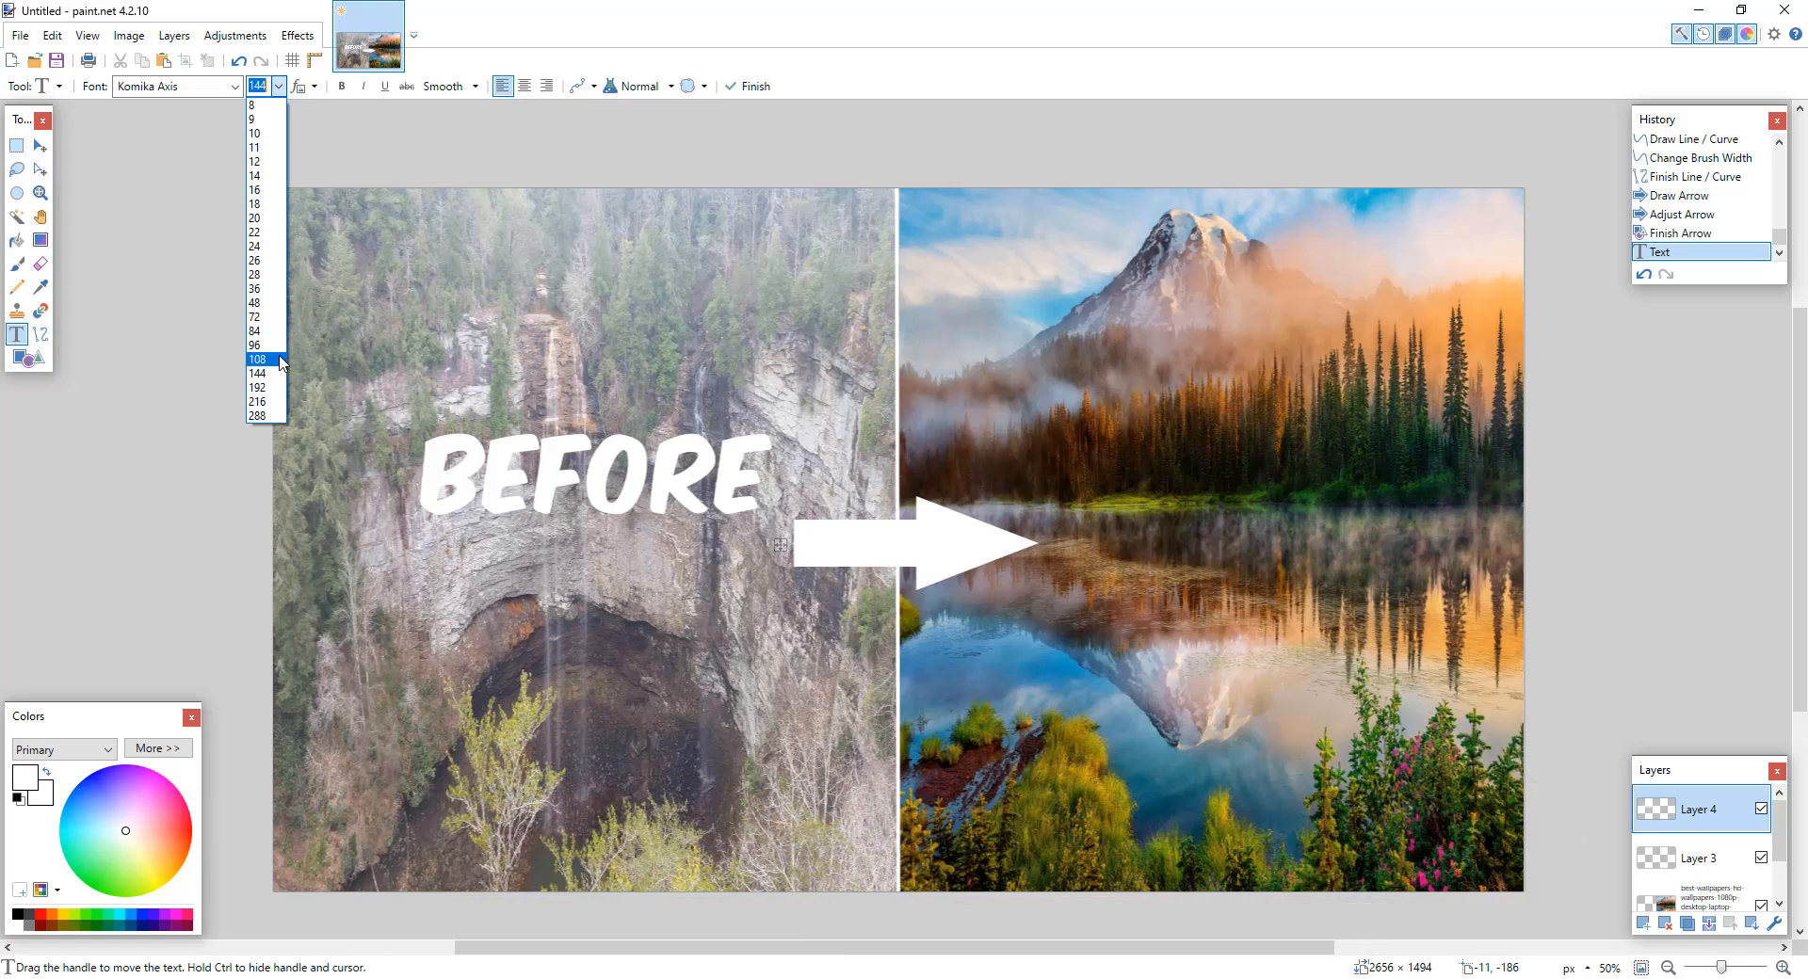
pyautogui.click(263, 355)
pyautogui.moveTo(695, 525); pyautogui.dragTo(716, 533)
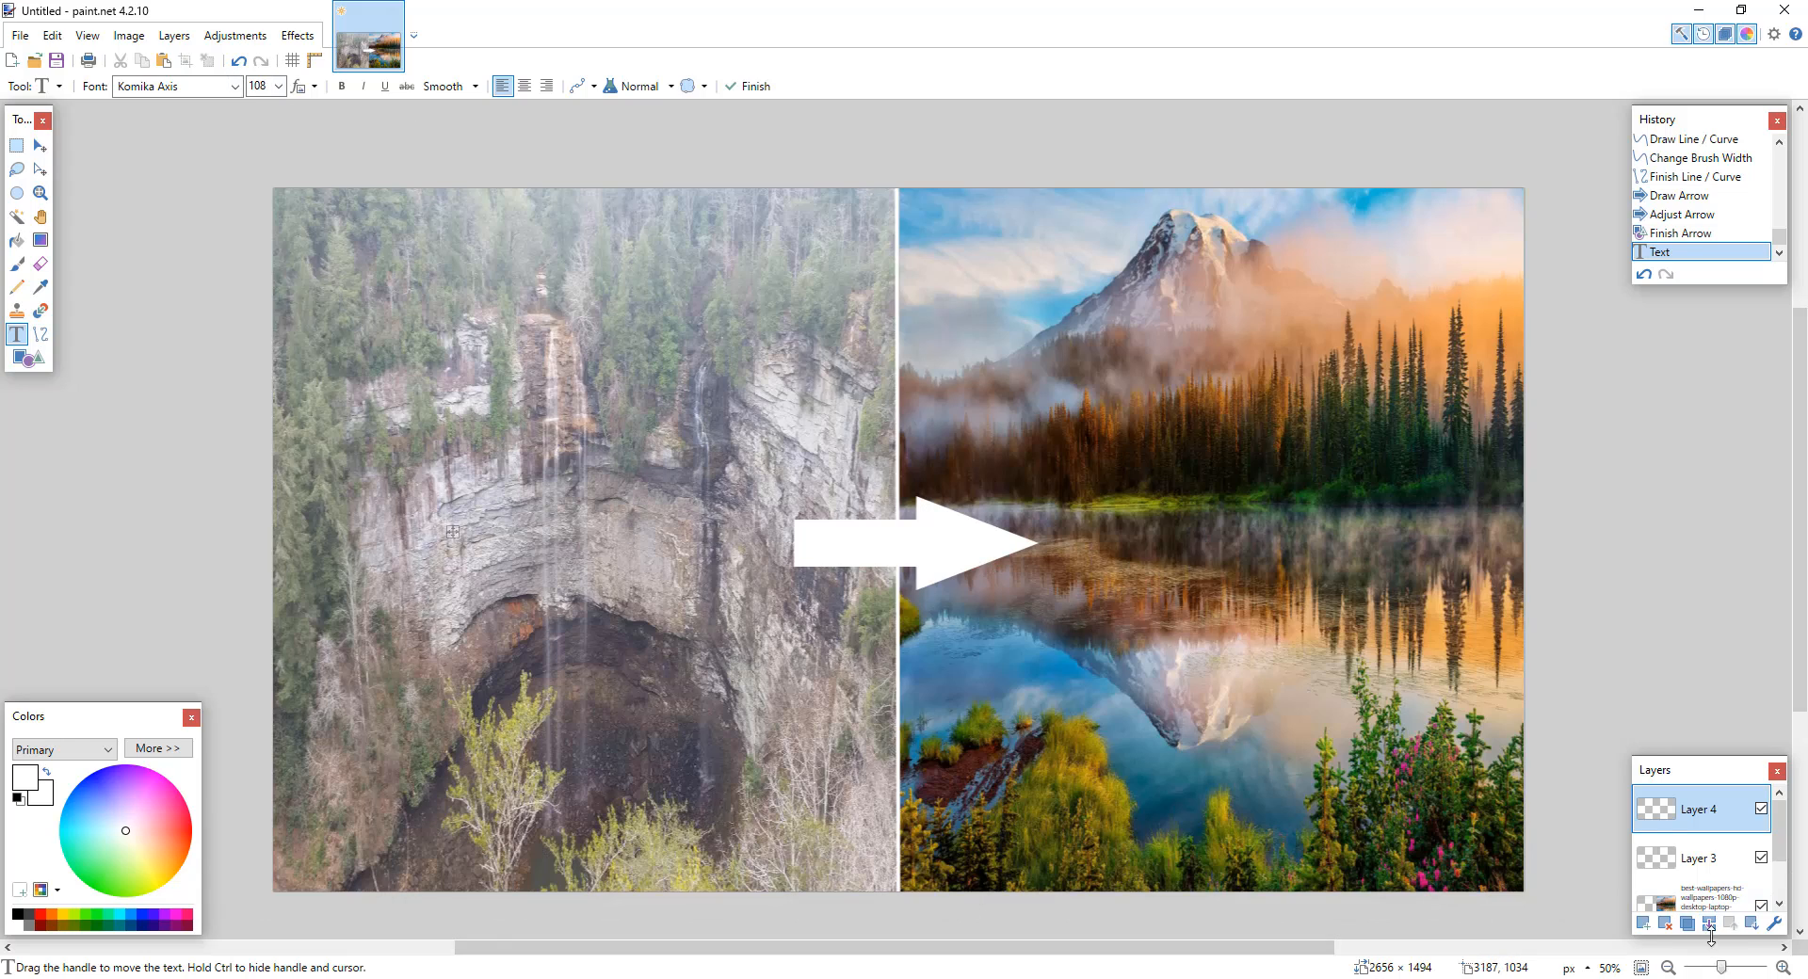
pyautogui.write('FORR')
pyautogui.press('BackSpace')
pyautogui.press('BackSpace')
pyautogui.press('BackSpace')
pyautogui.press('BackSpace')
pyautogui.press('BackSpace')
pyautogui.press('BackSpace')
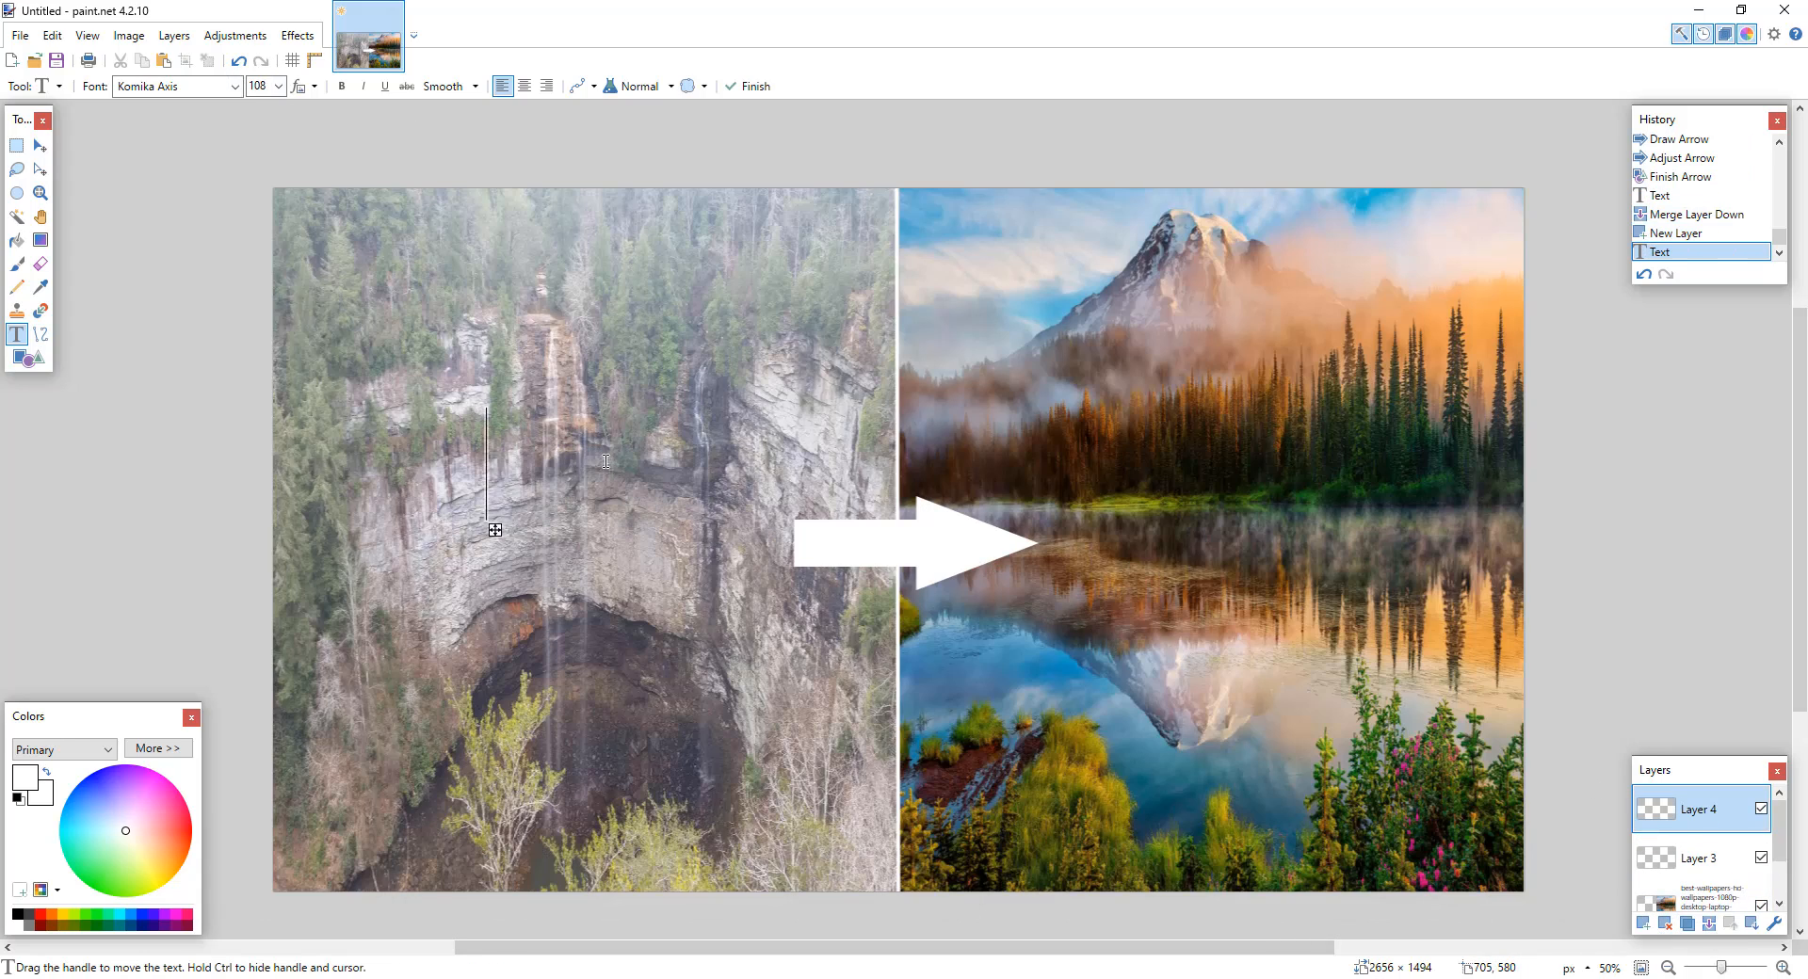
# Step: Enter the text BEFORE at size 128 and move it to the upper part of the waterfall photo
pyautogui.write('BEFORE')
pyautogui.moveTo(250, 86); pyautogui.dragTo(290, 86)
pyautogui.write('10')
pyautogui.press('BackSpace')
pyautogui.write('28')
pyautogui.moveTo(804, 540); pyautogui.dragTo(732, 412)
# Step: Add a new layer and place the text AFTER near the bottom of the lake photo
pyautogui.click(1644, 927)
pyautogui.click(1144, 821)
pyautogui.write('AFET')
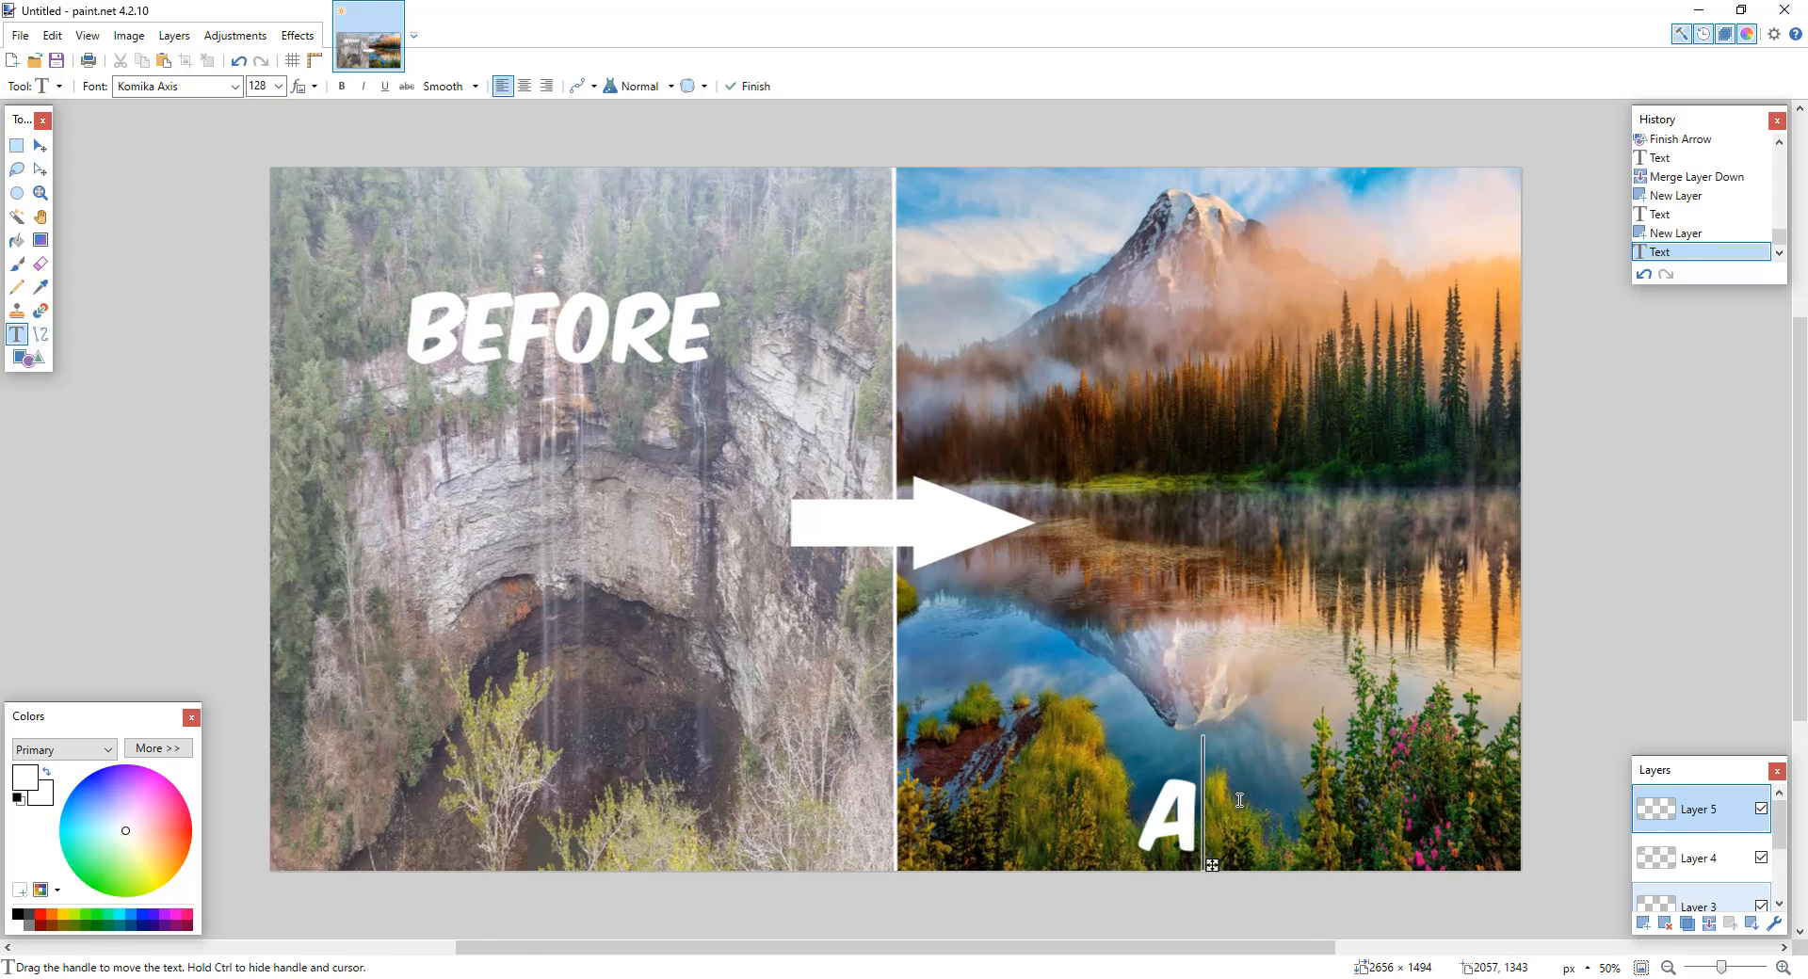
pyautogui.press('BackSpace')
pyautogui.press('BackSpace')
pyautogui.press('BackSpace')
pyautogui.write('A')
pyautogui.press('BackSpace')
pyautogui.press('BackSpace')
pyautogui.write('AFTER')
pyautogui.moveTo(1416, 865); pyautogui.dragTo(1386, 839)
# Step: On Layer 4, select all the letters of BEFORE with the Magic Wand
pyautogui.click(1700, 859)
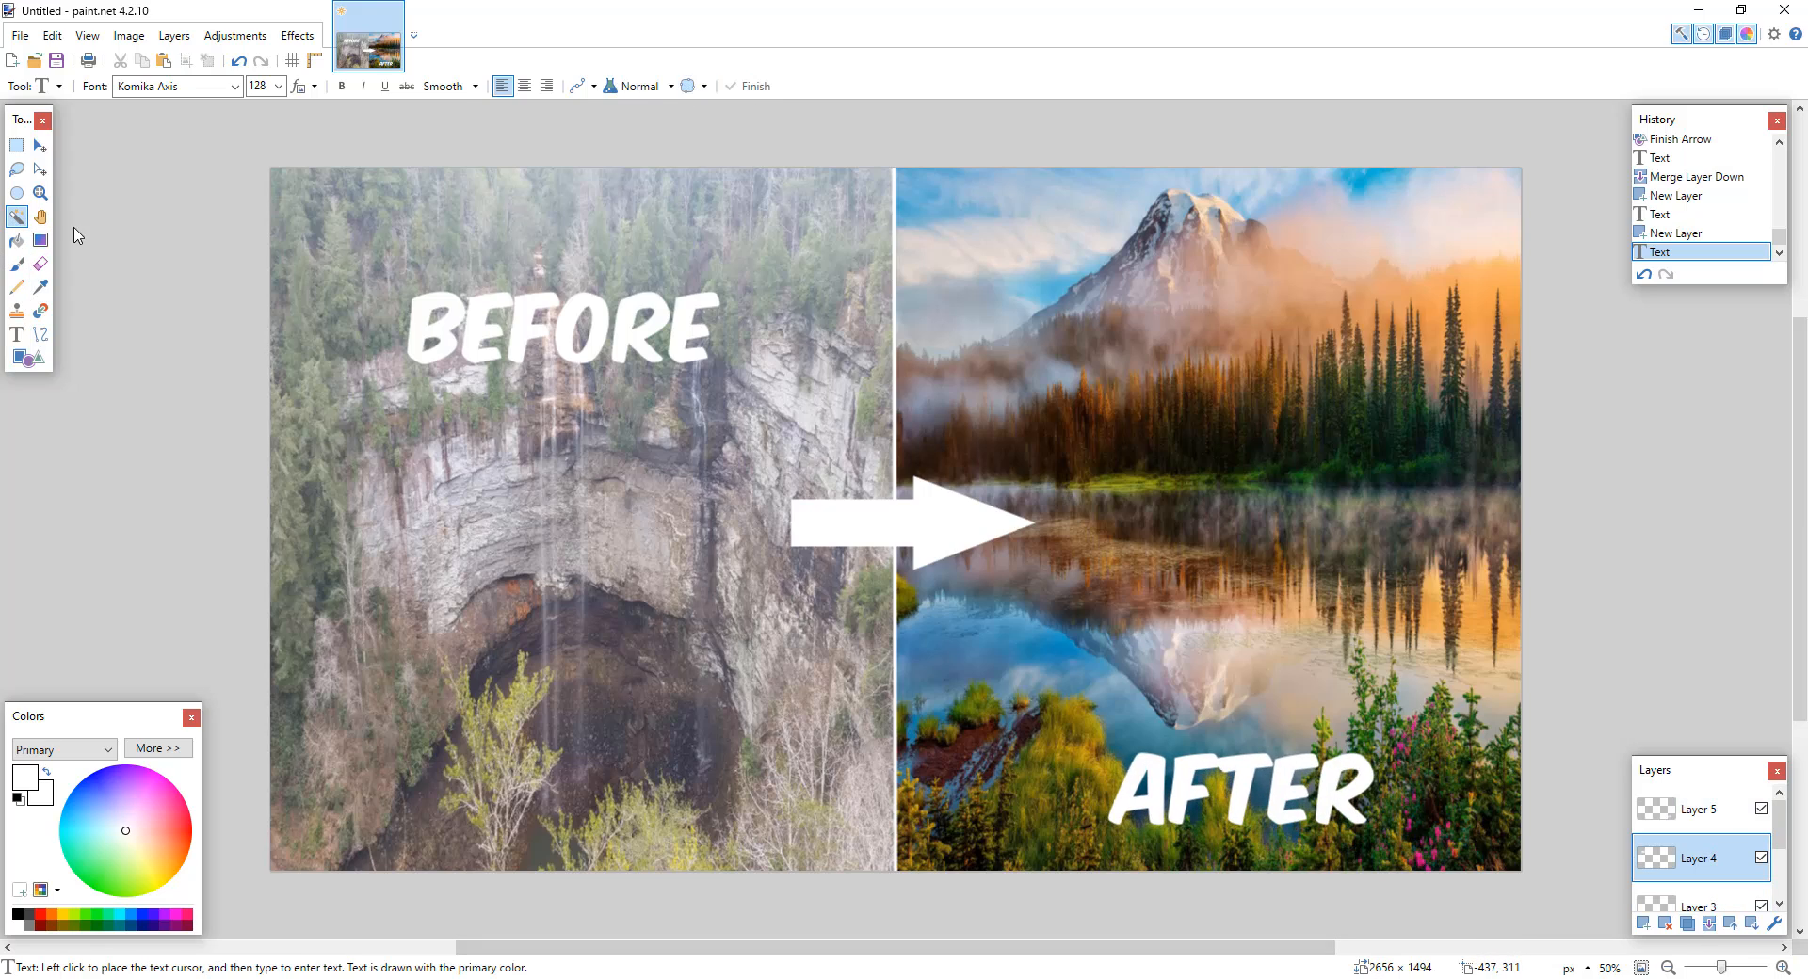
pyautogui.click(496, 301)
pyautogui.keyDown('shift'); pyautogui.click(534, 301); pyautogui.keyUp('shift')
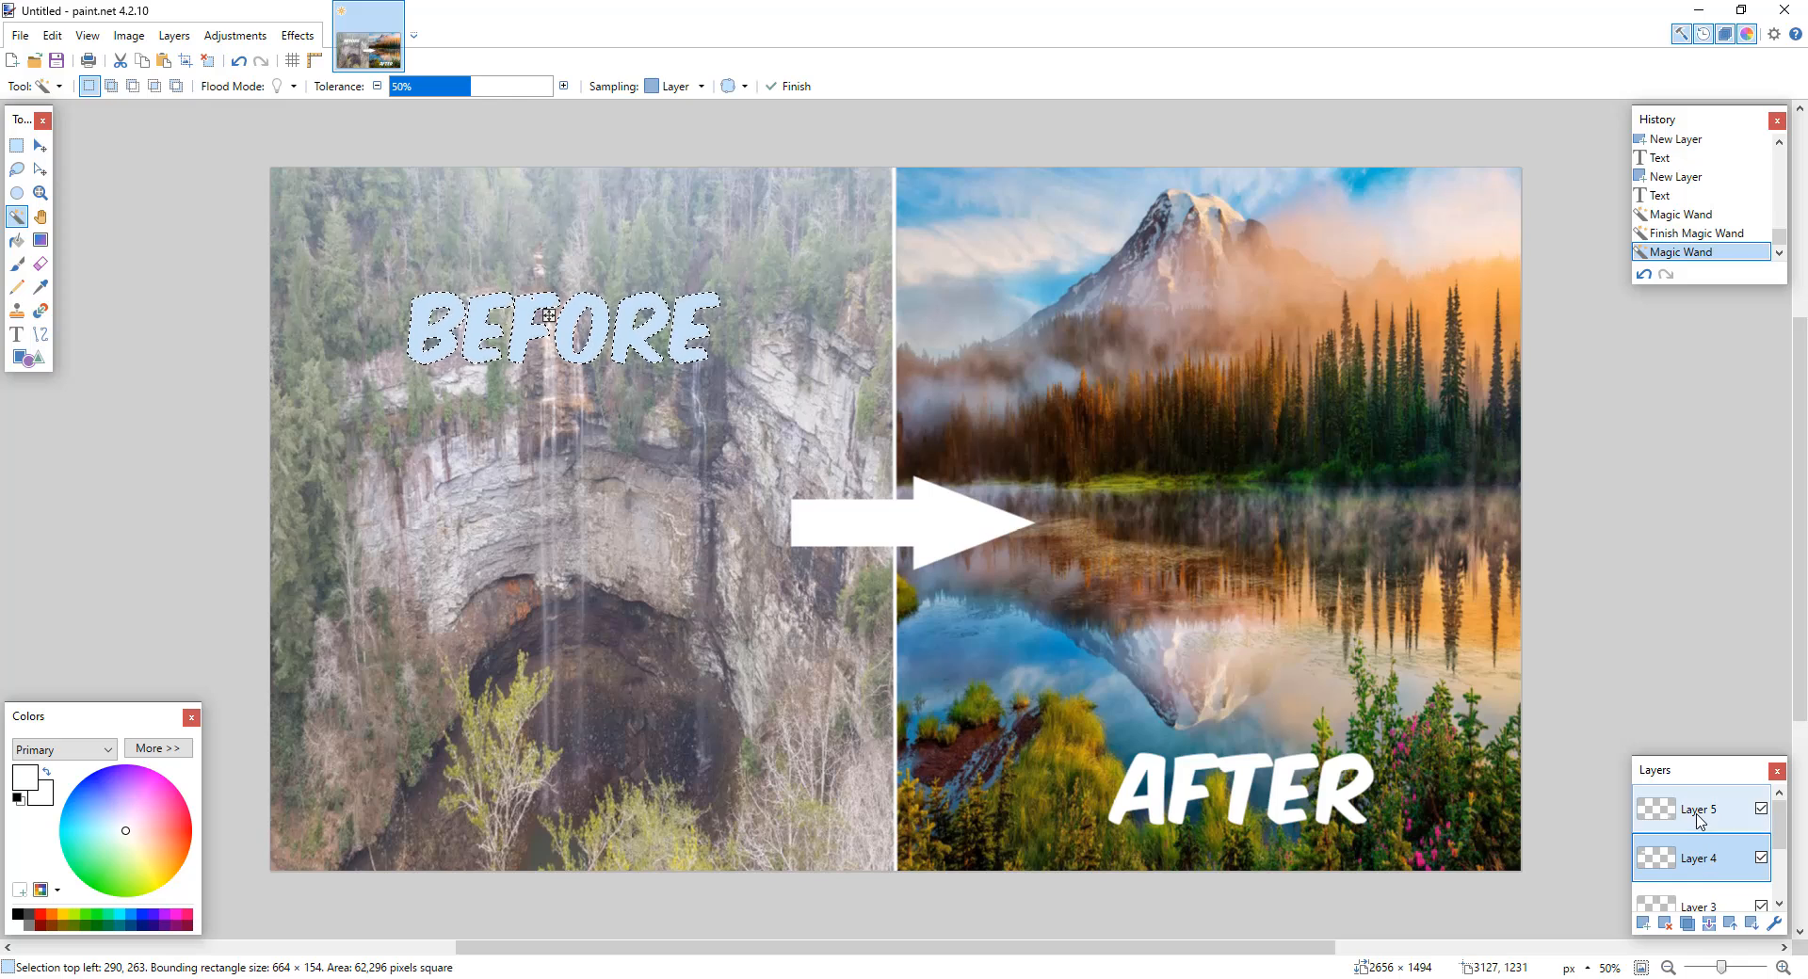
# Step: Hide Layer 5, Layer 3 and both photo layers so that only Layer 4 stays visible
pyautogui.click(1760, 810)
pyautogui.click(1760, 810)
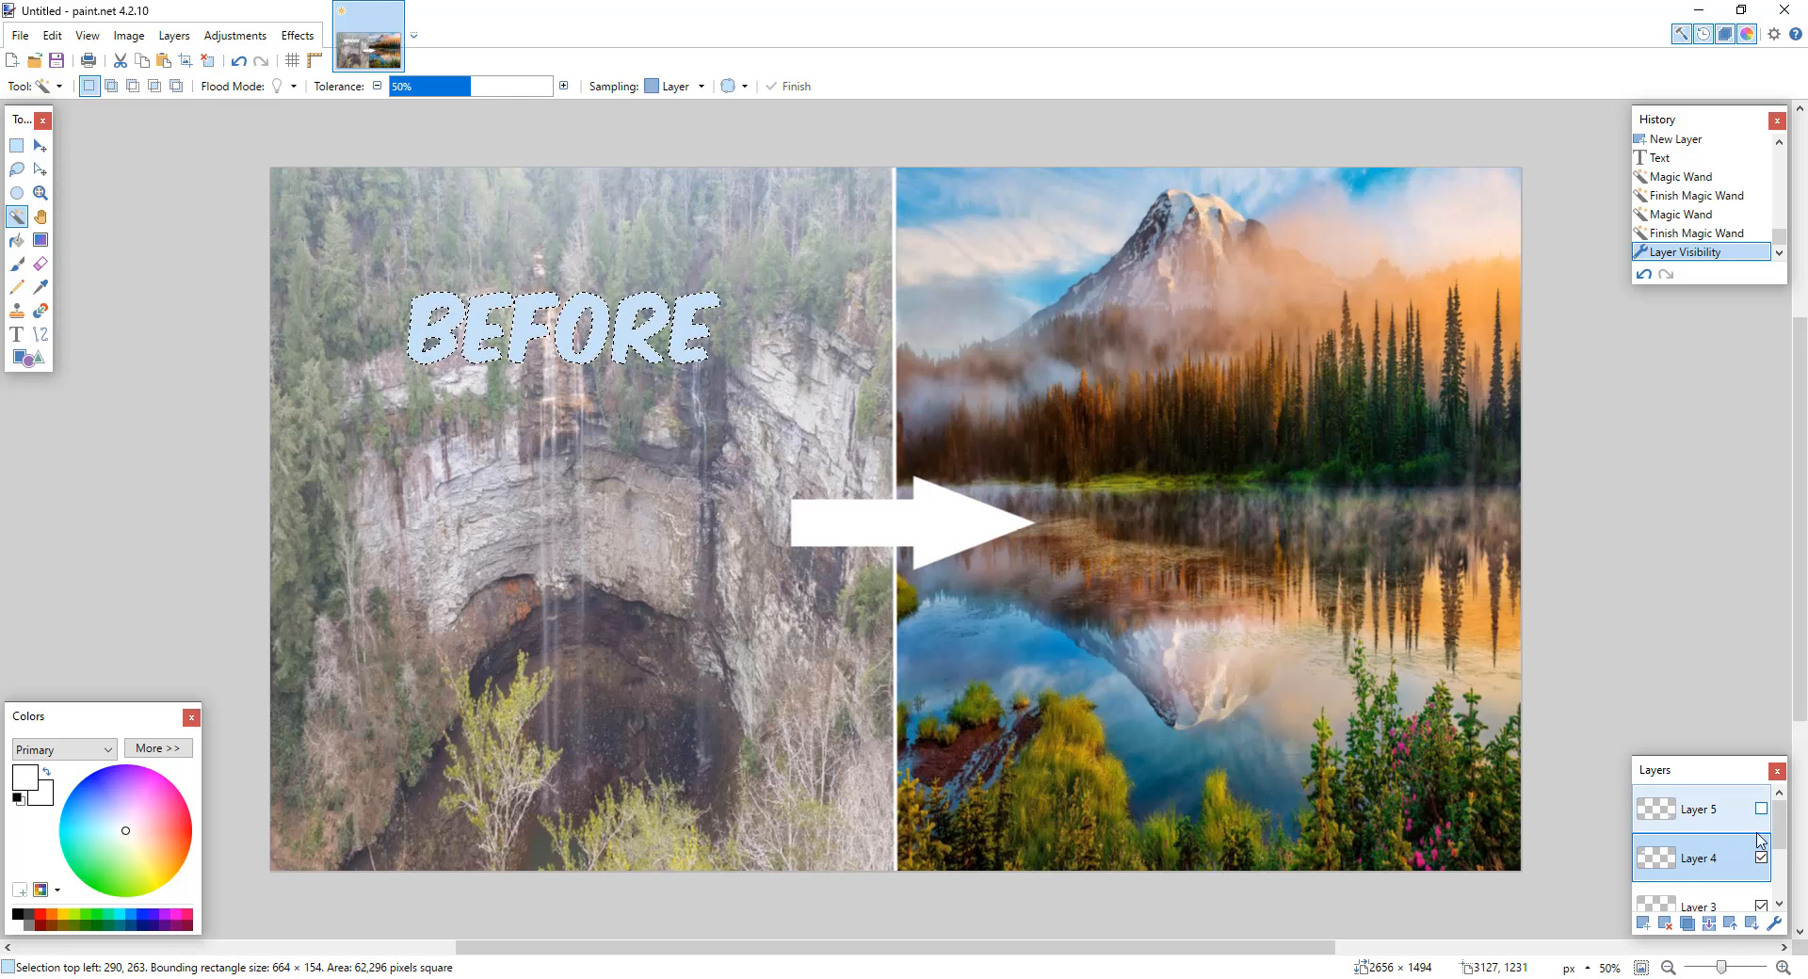
pyautogui.click(1761, 907)
pyautogui.scroll(-2, 1751, 876)
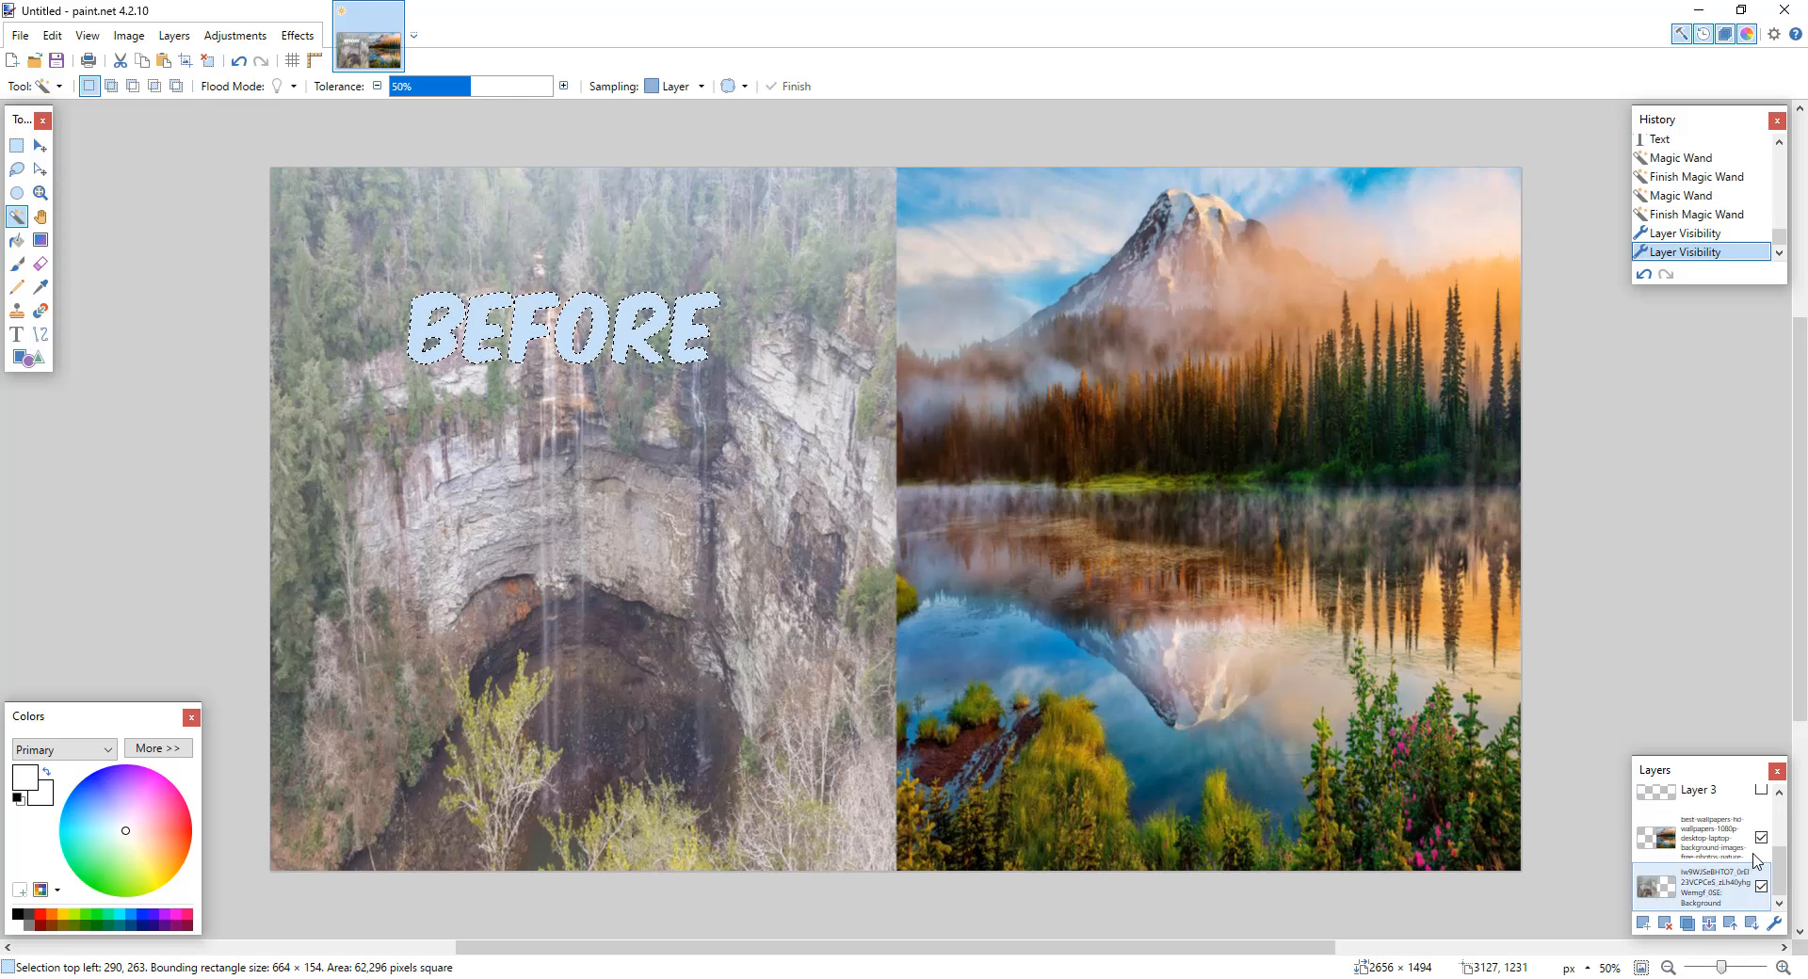
pyautogui.click(1761, 837)
pyautogui.click(1761, 887)
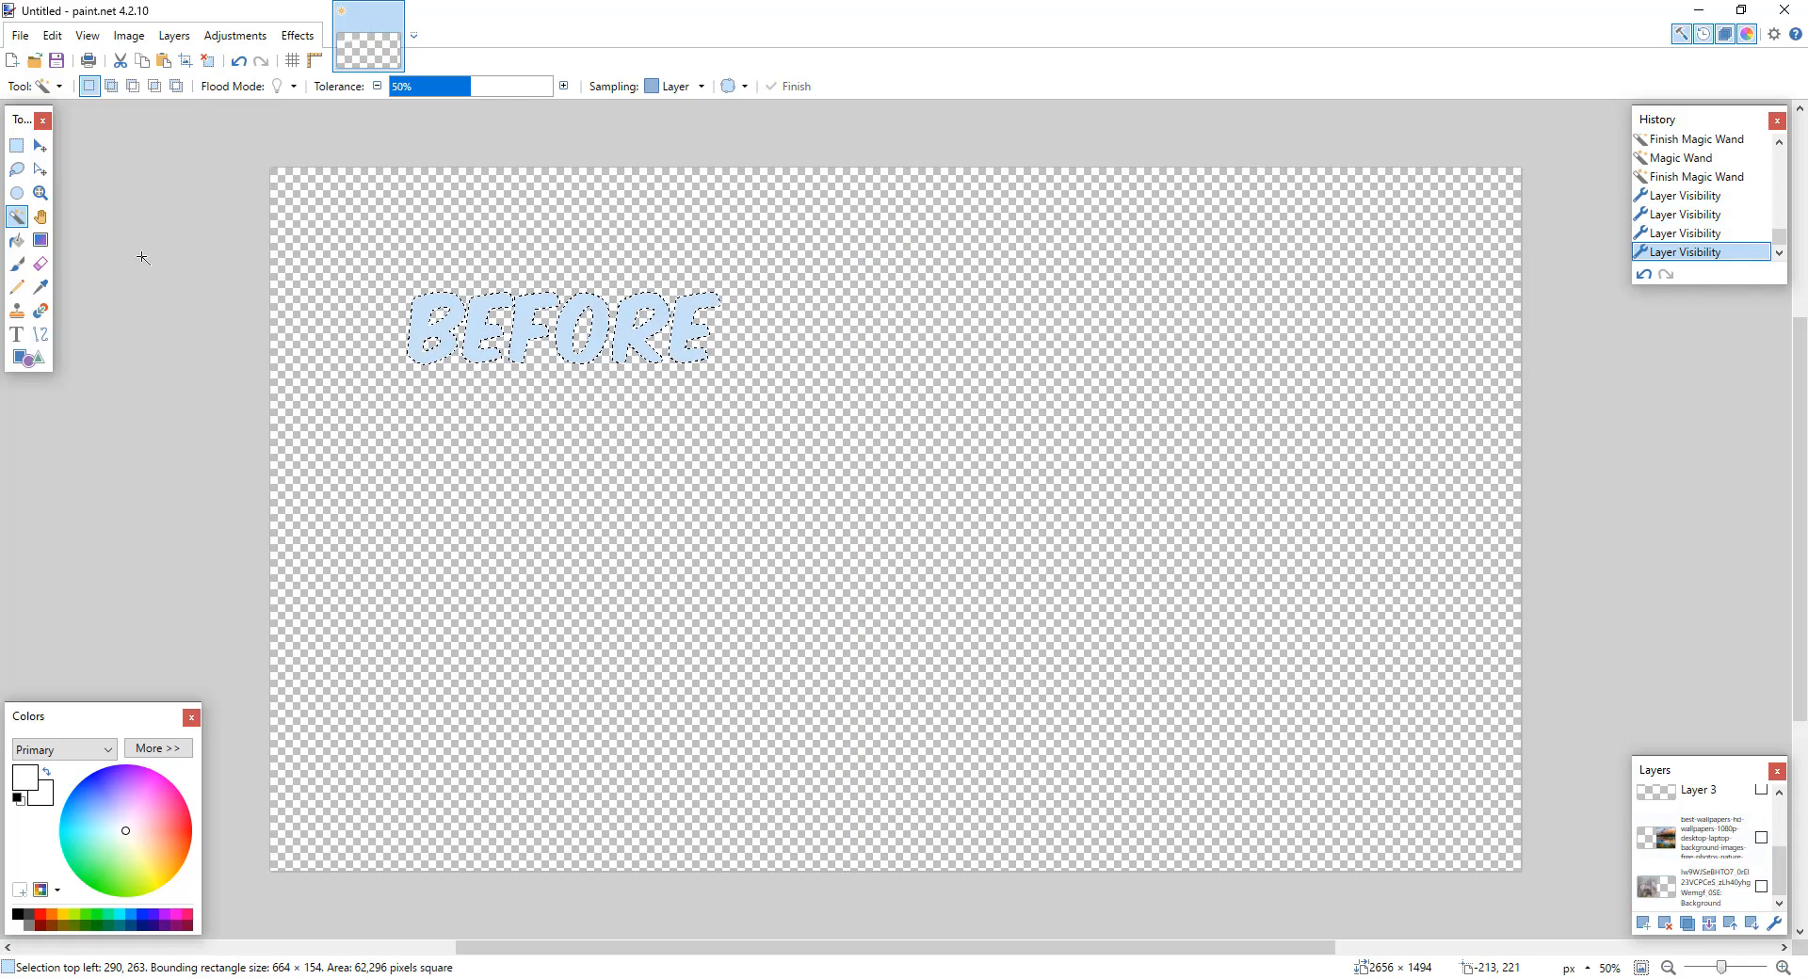
pyautogui.scroll(3, 1711, 876)
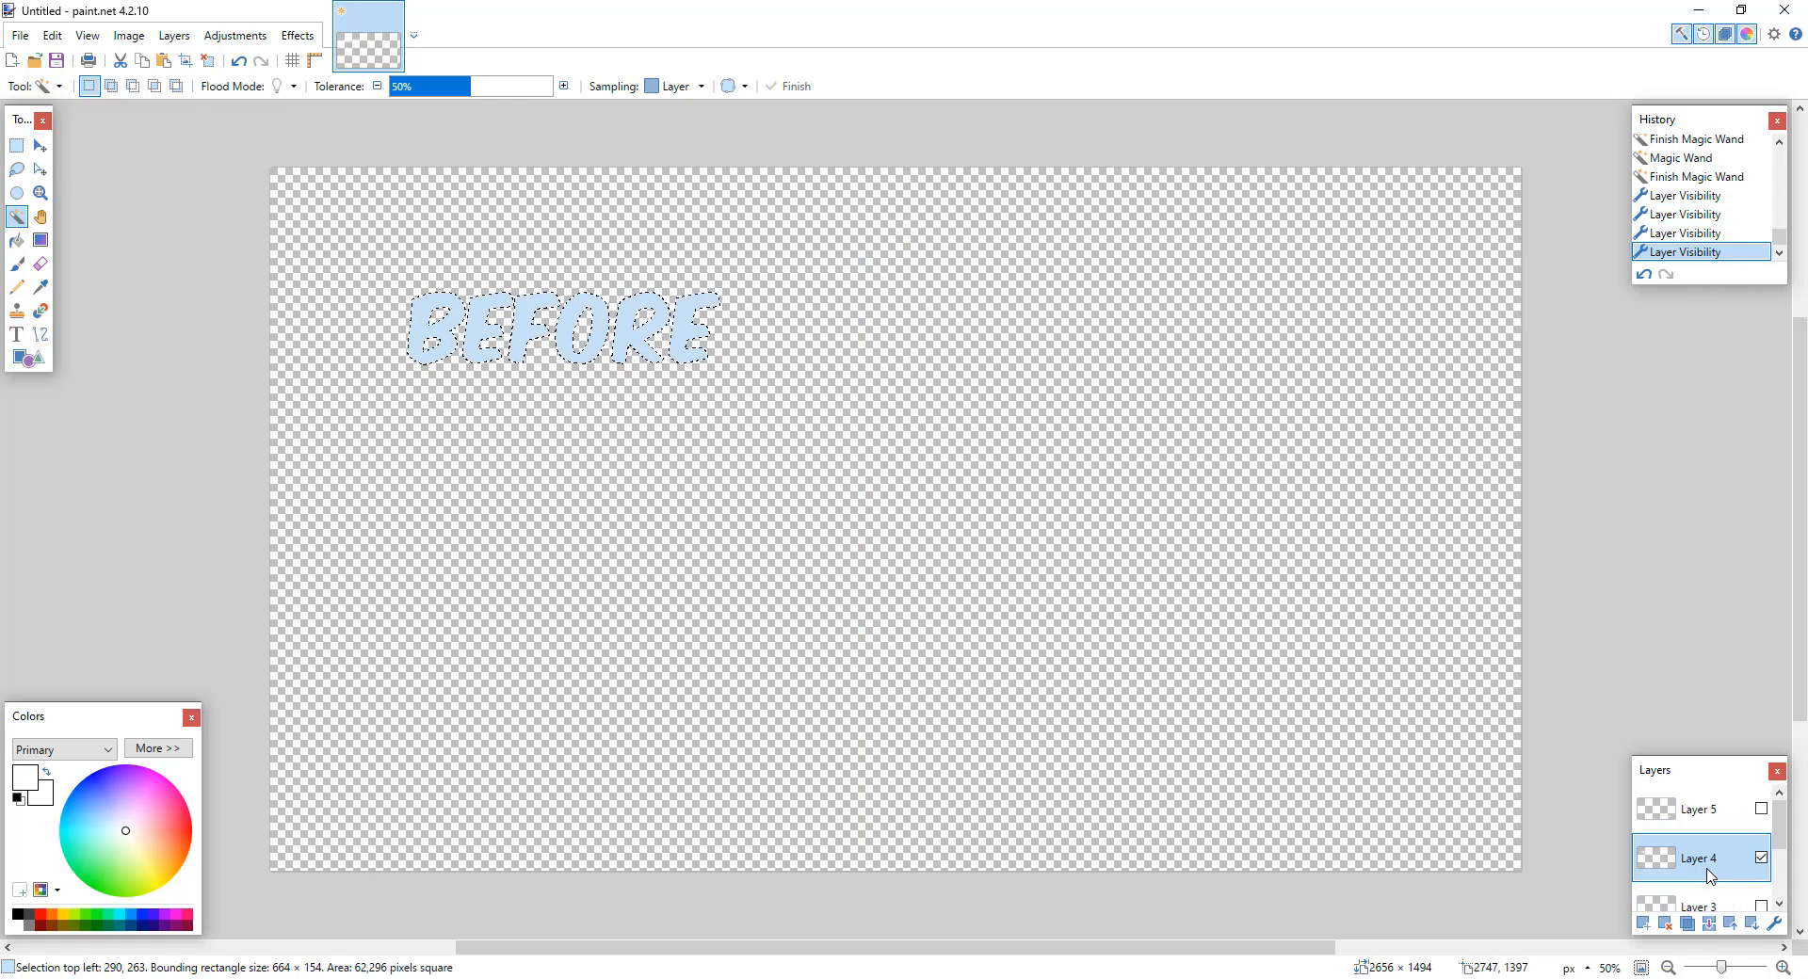
# Step: Fill the selected BEFORE letters with a vertical linear gradient from white to golden yellow and commit it
pyautogui.click(12, 148)
pyautogui.click(16, 243)
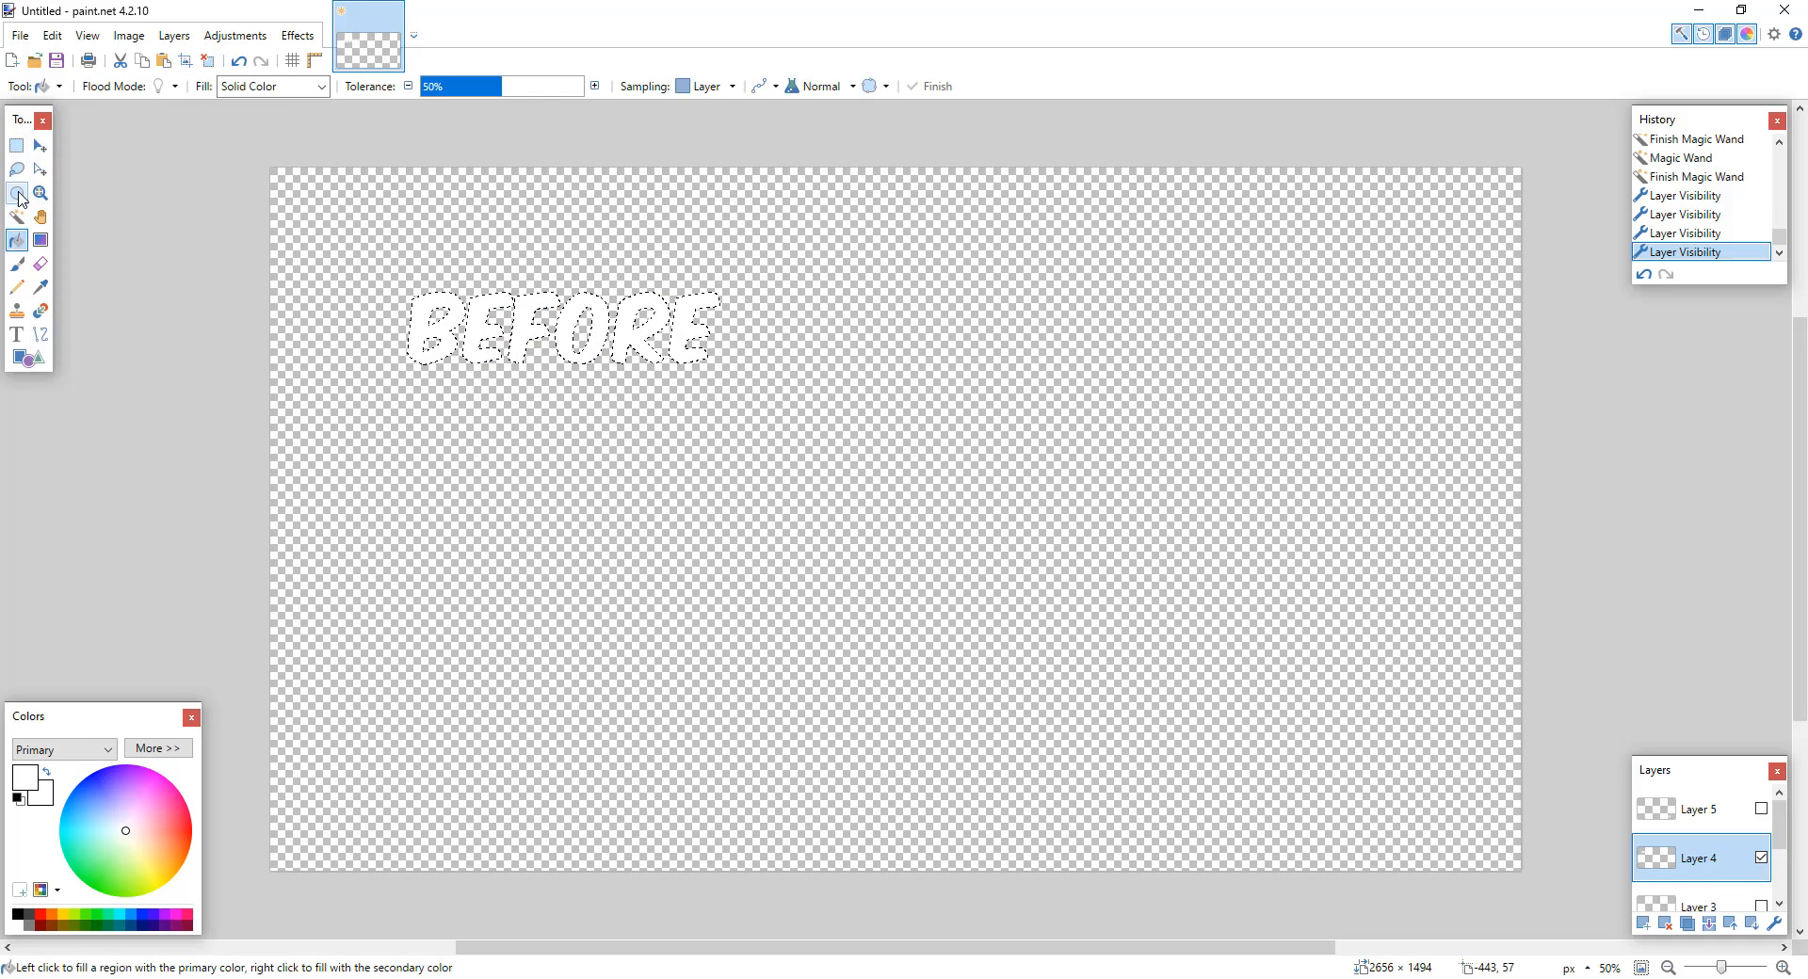
pyautogui.click(40, 242)
pyautogui.click(45, 796)
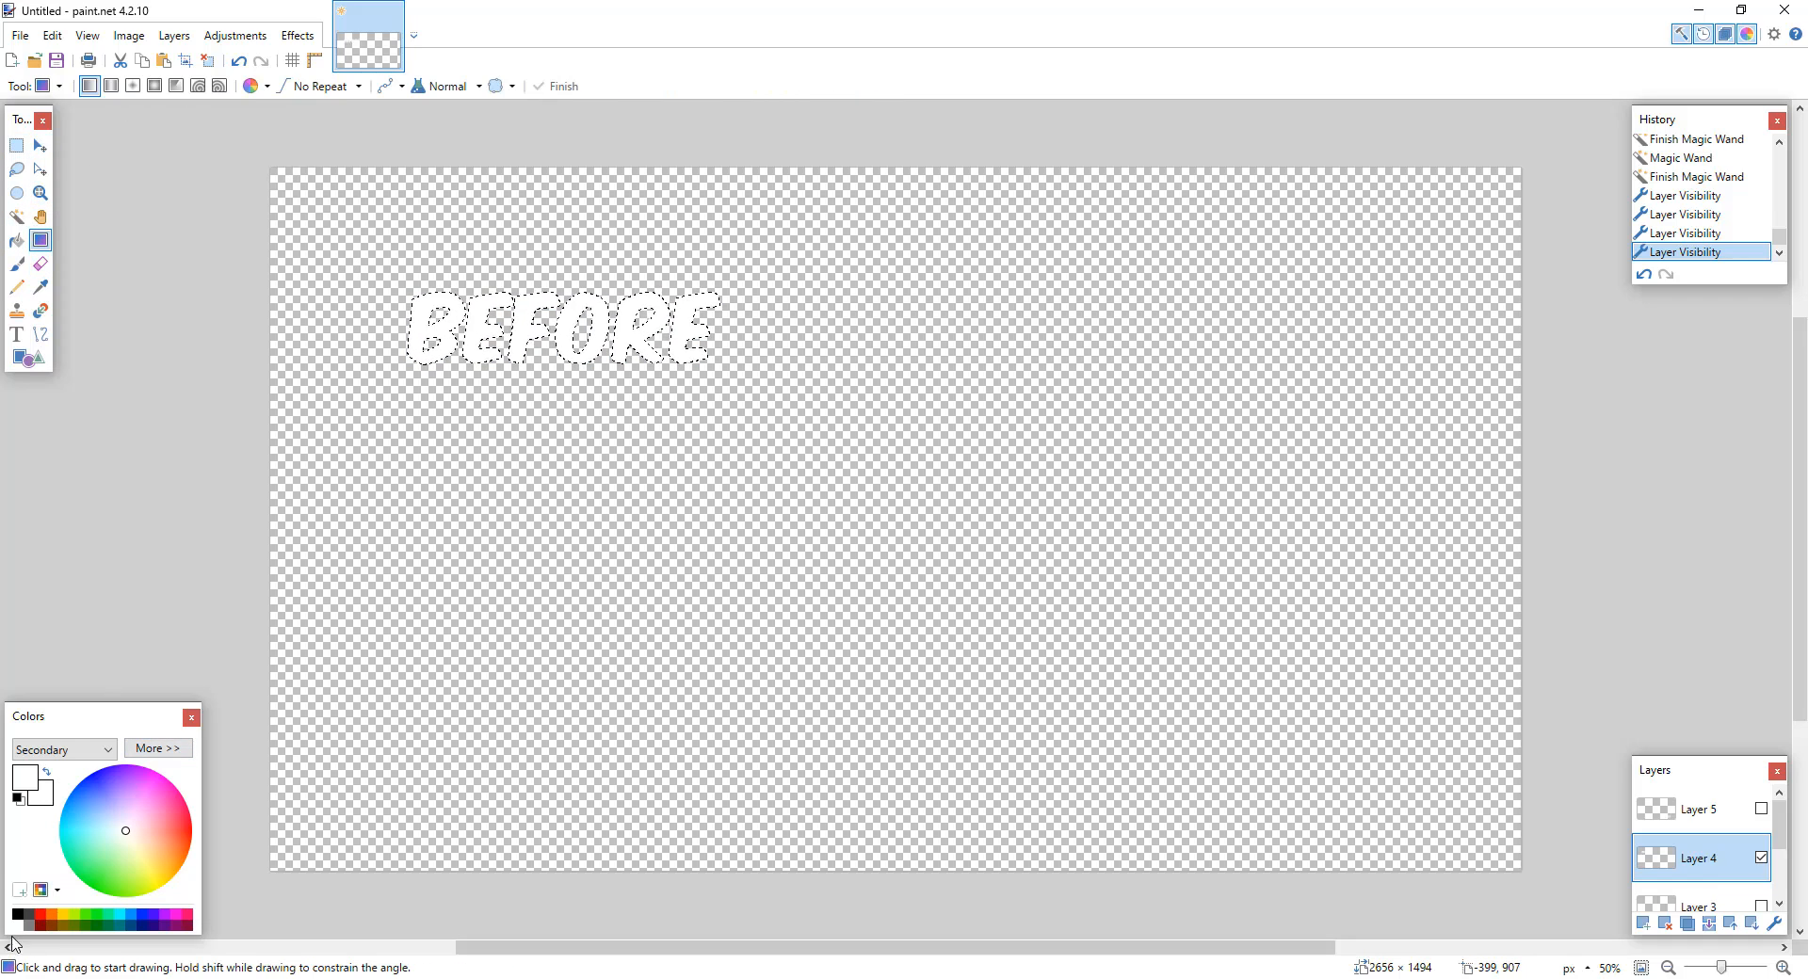
pyautogui.rightClick(24, 927)
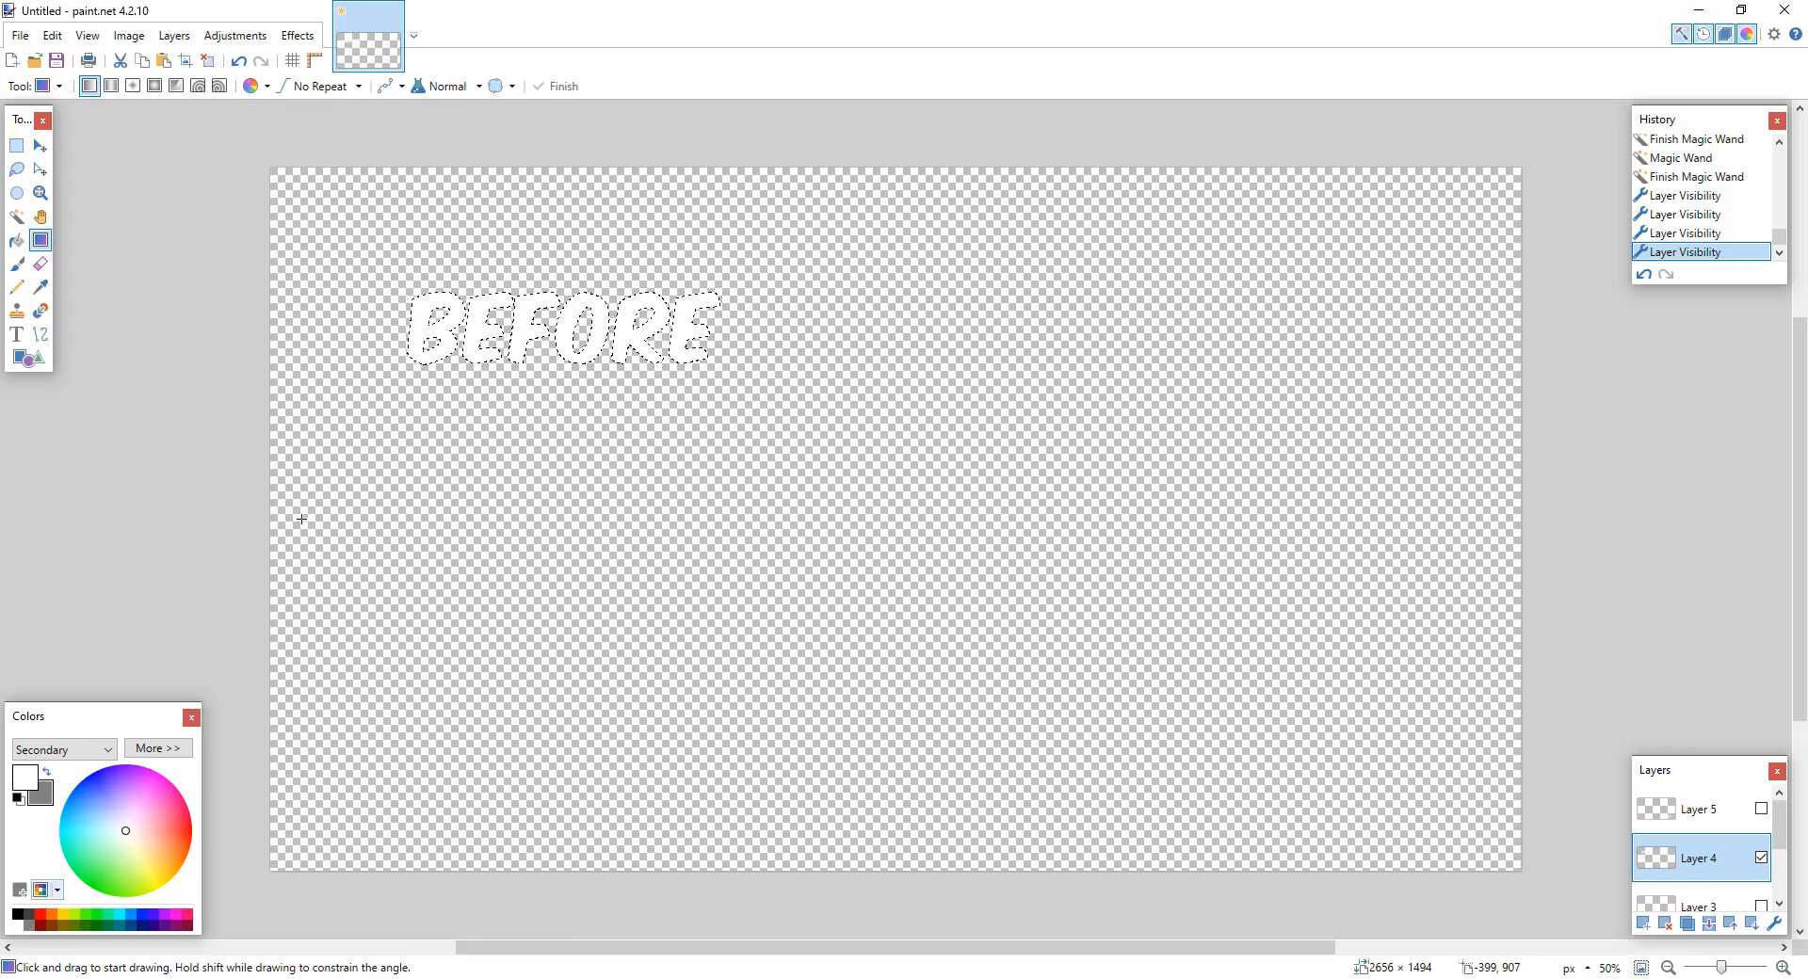
pyautogui.rightClick(62, 916)
pyautogui.moveTo(537, 253); pyautogui.dragTo(535, 652)
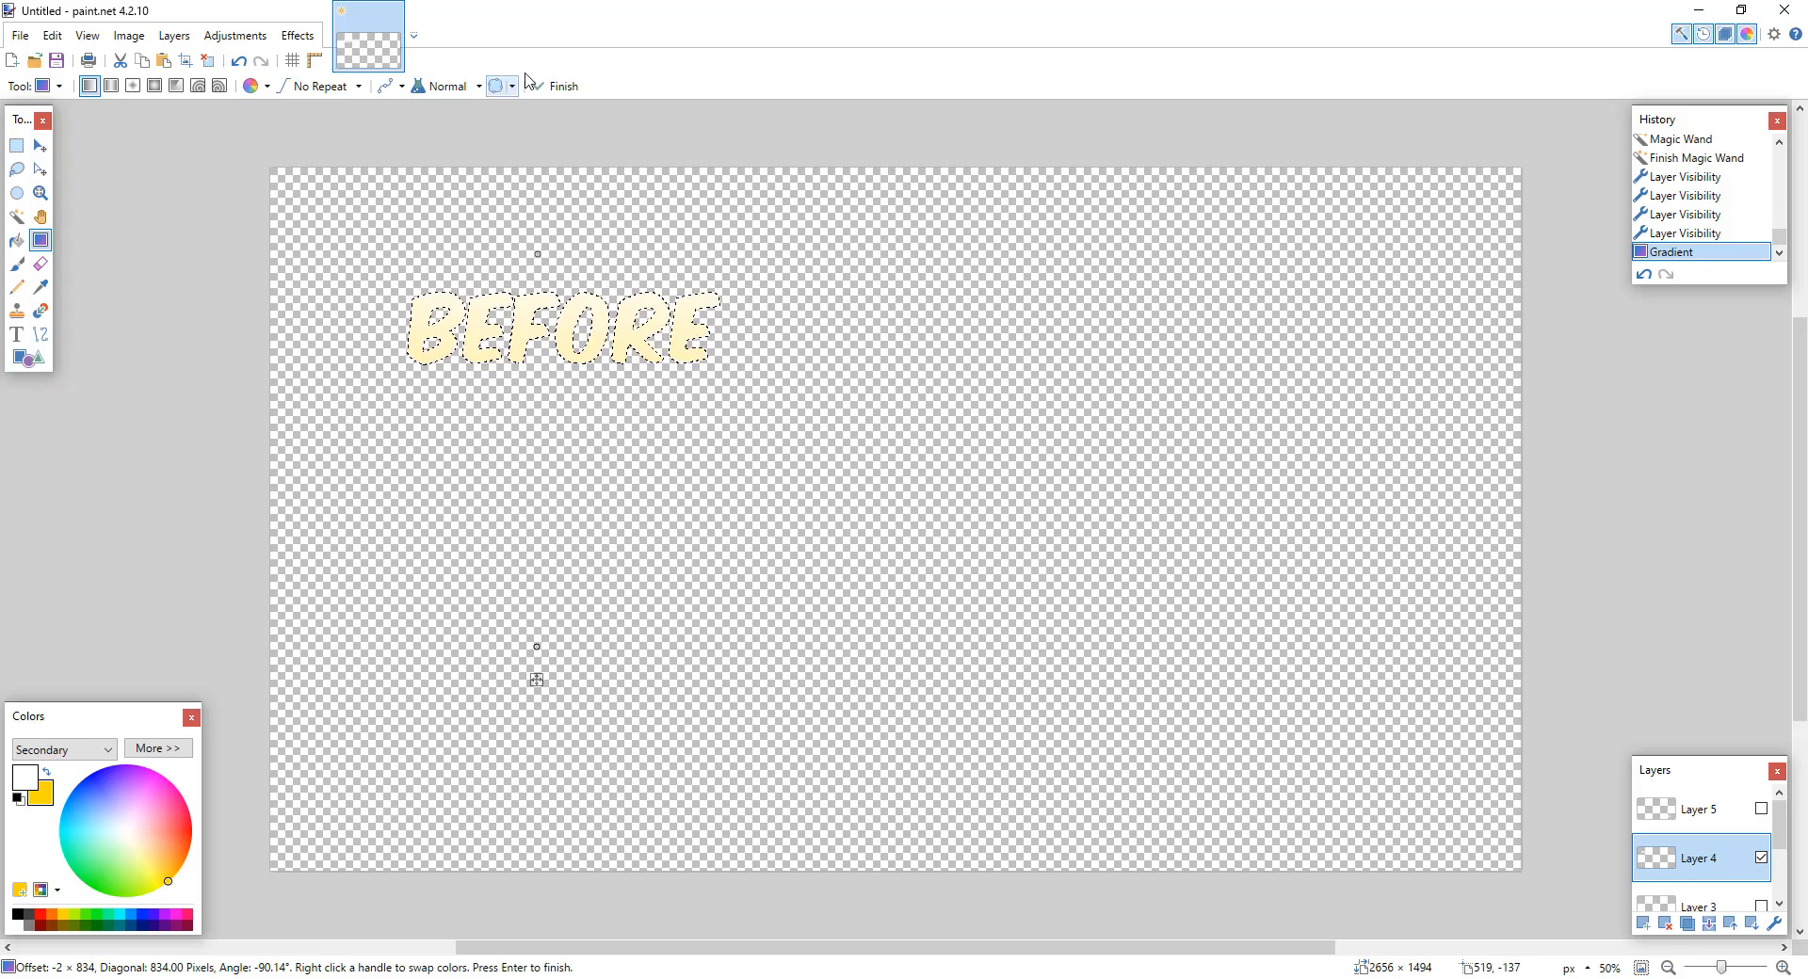
pyautogui.click(545, 86)
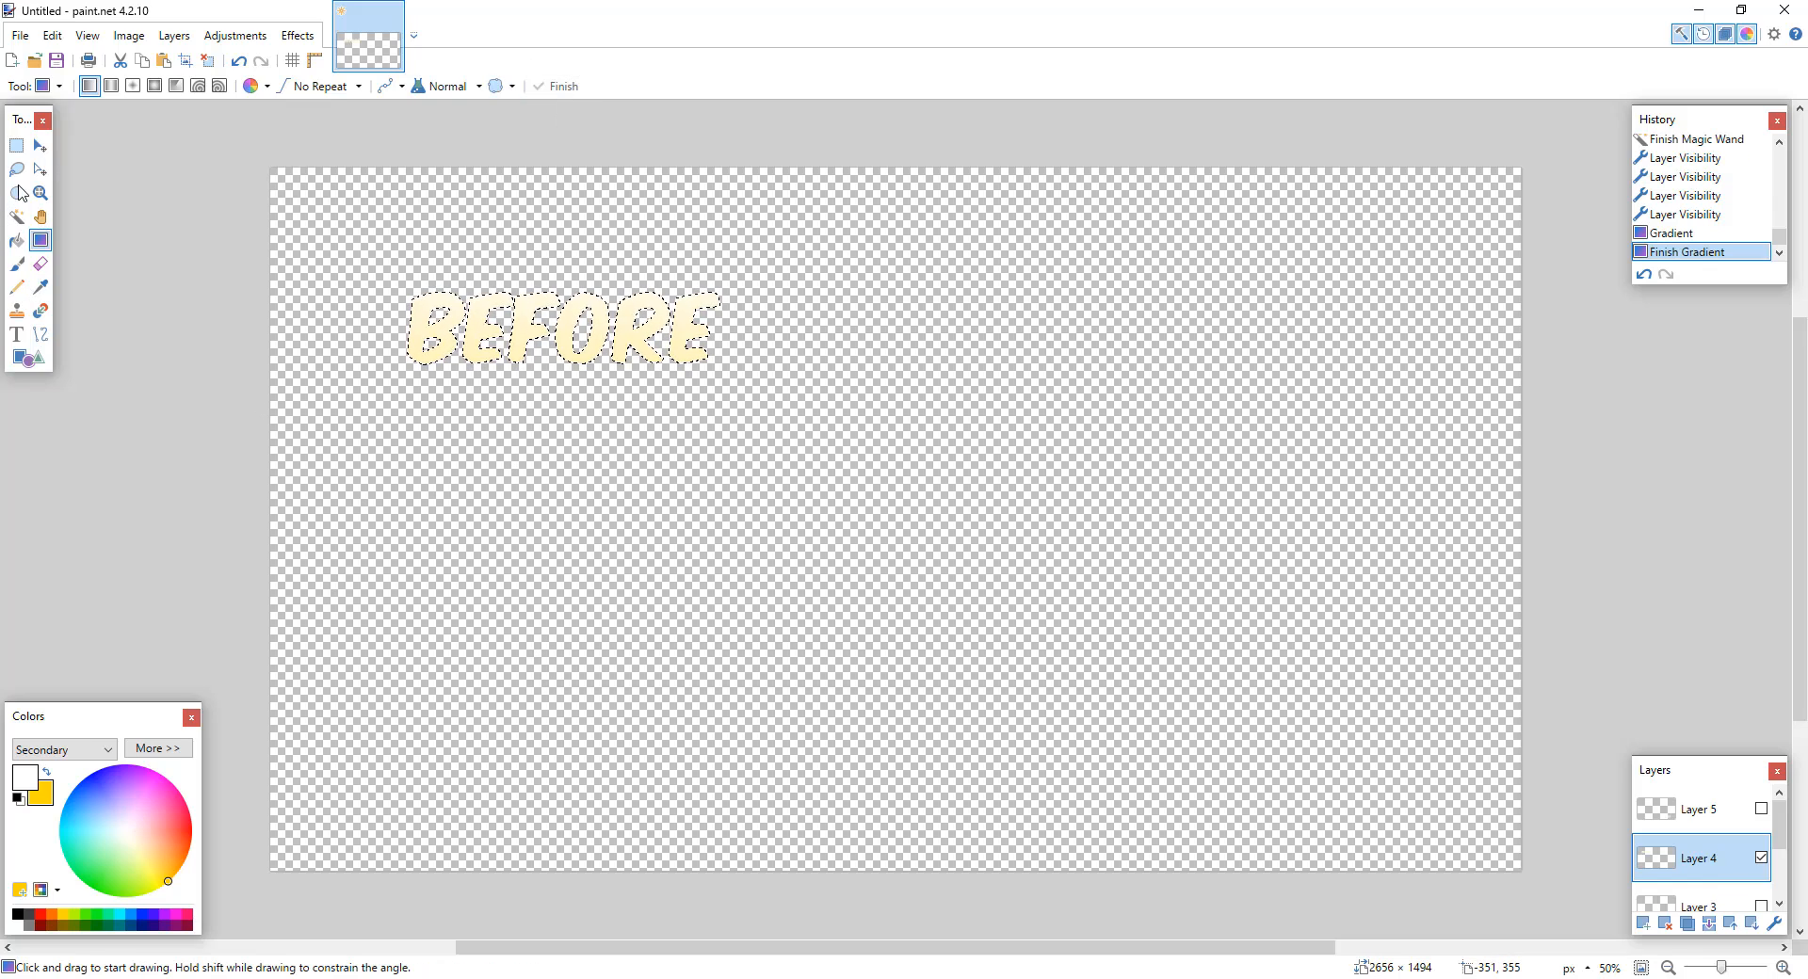
# Step: Duplicate Layer 4 with the gradient-filled BEFORE text
pyautogui.click(1689, 925)
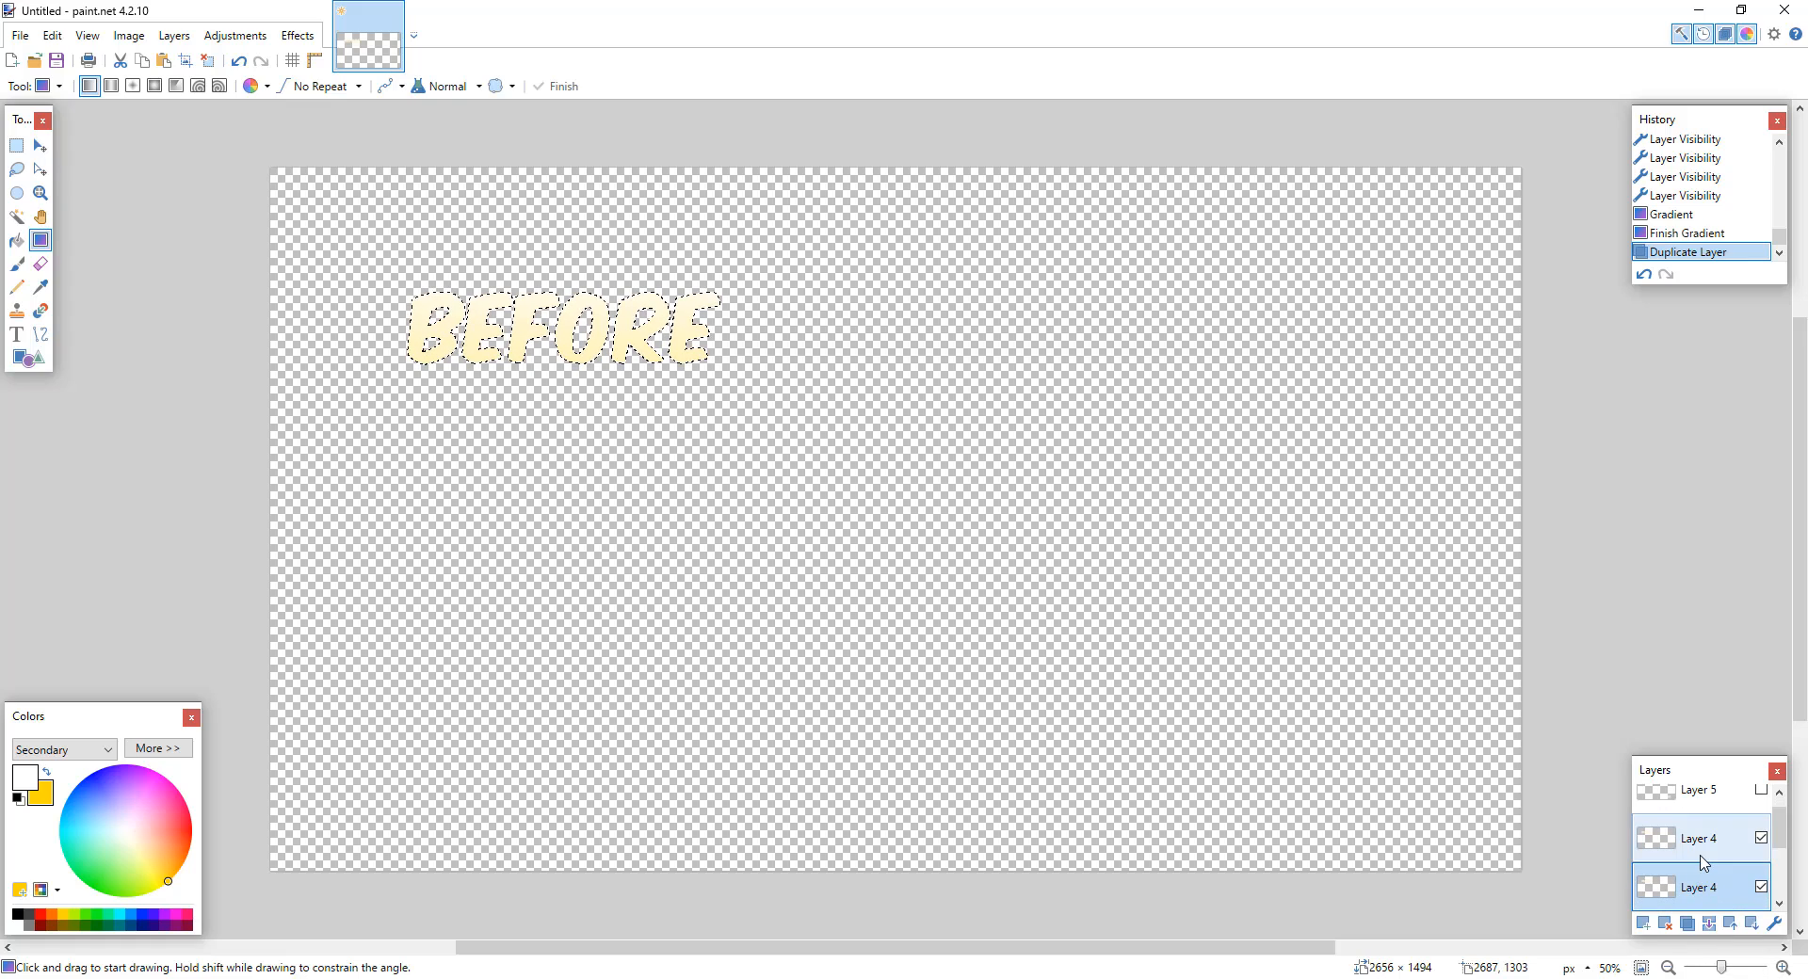
# Step: On the upper Layer 4, select the lower half of BEFORE (about 725 × 121 px) and paste a copy of it onto a new layer
pyautogui.click(1701, 848)
pyautogui.click(17, 145)
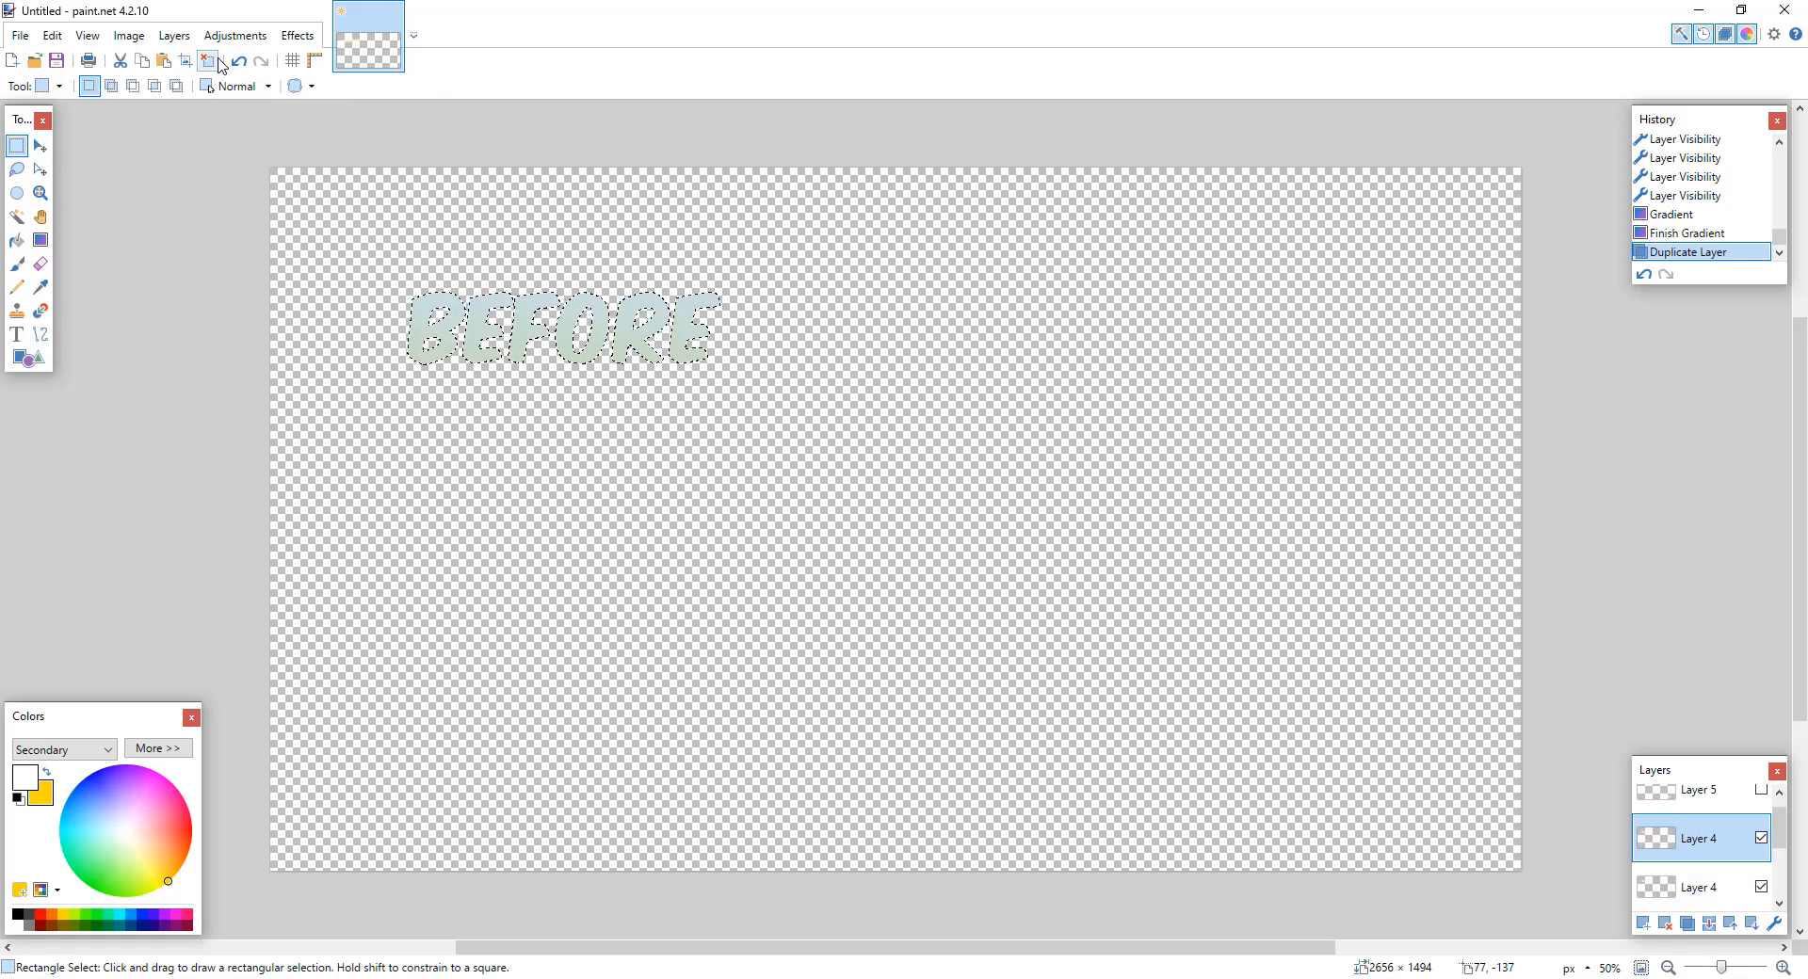
pyautogui.click(219, 62)
pyautogui.moveTo(392, 329); pyautogui.dragTo(731, 386)
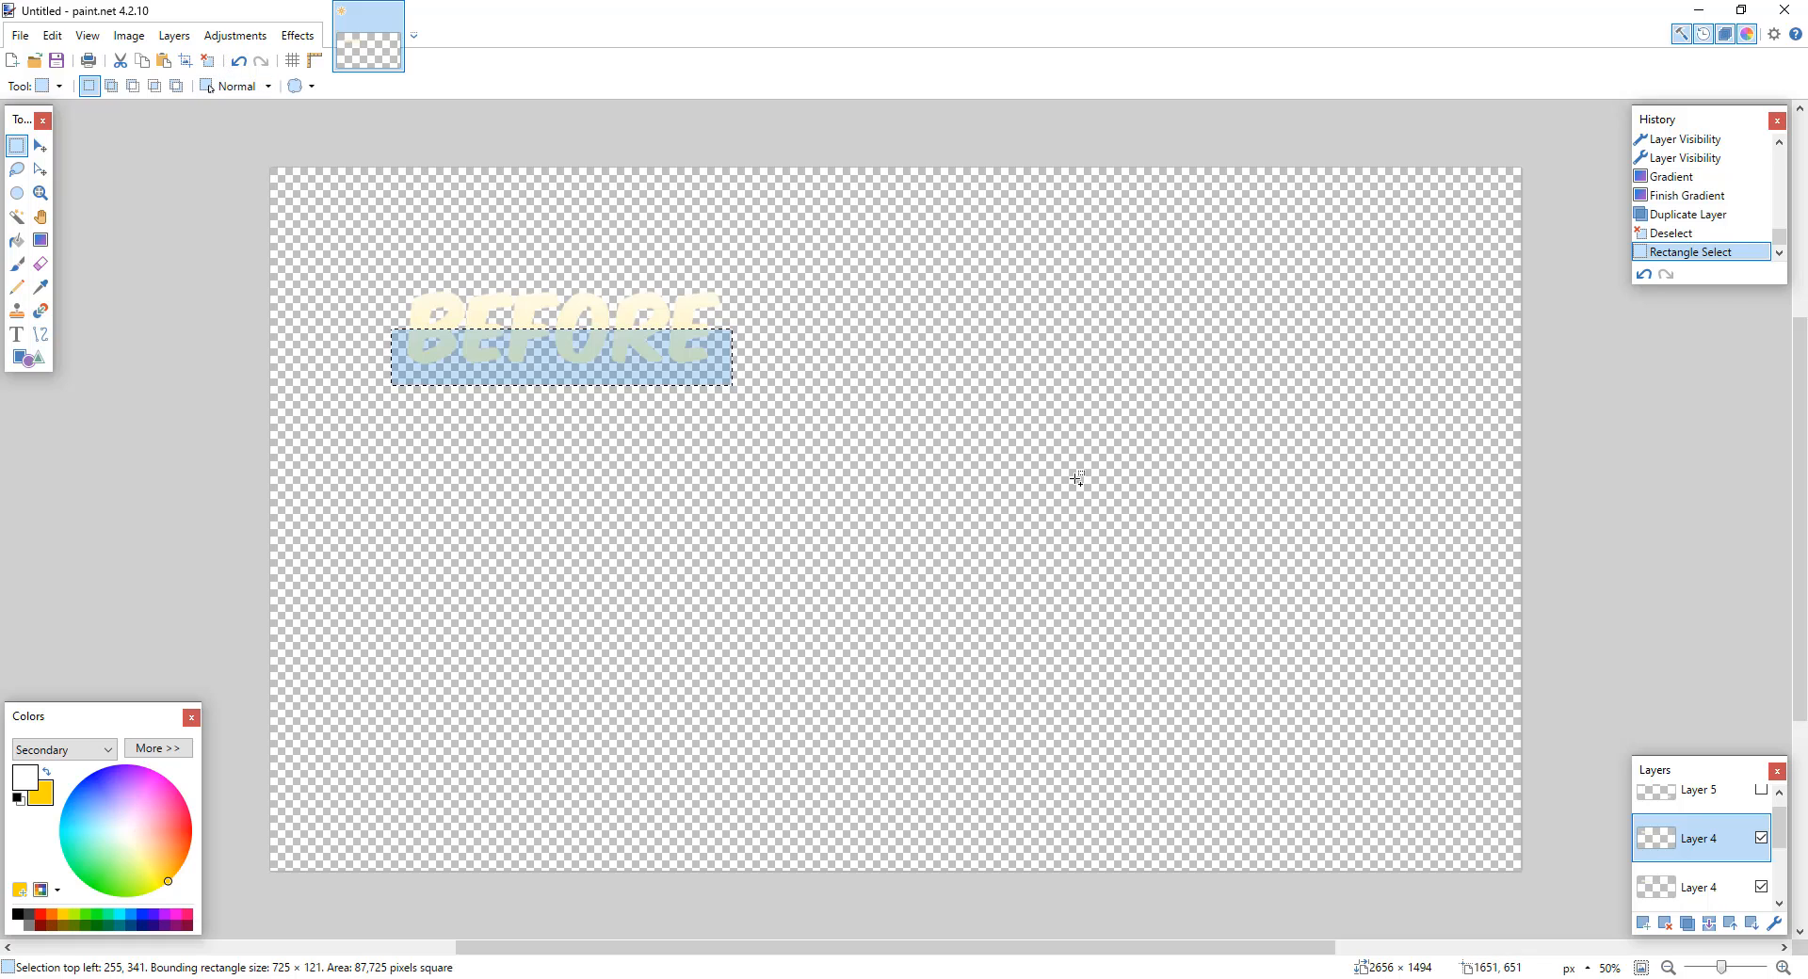
pyautogui.hotkey('ctrl', 'shift', 'n')
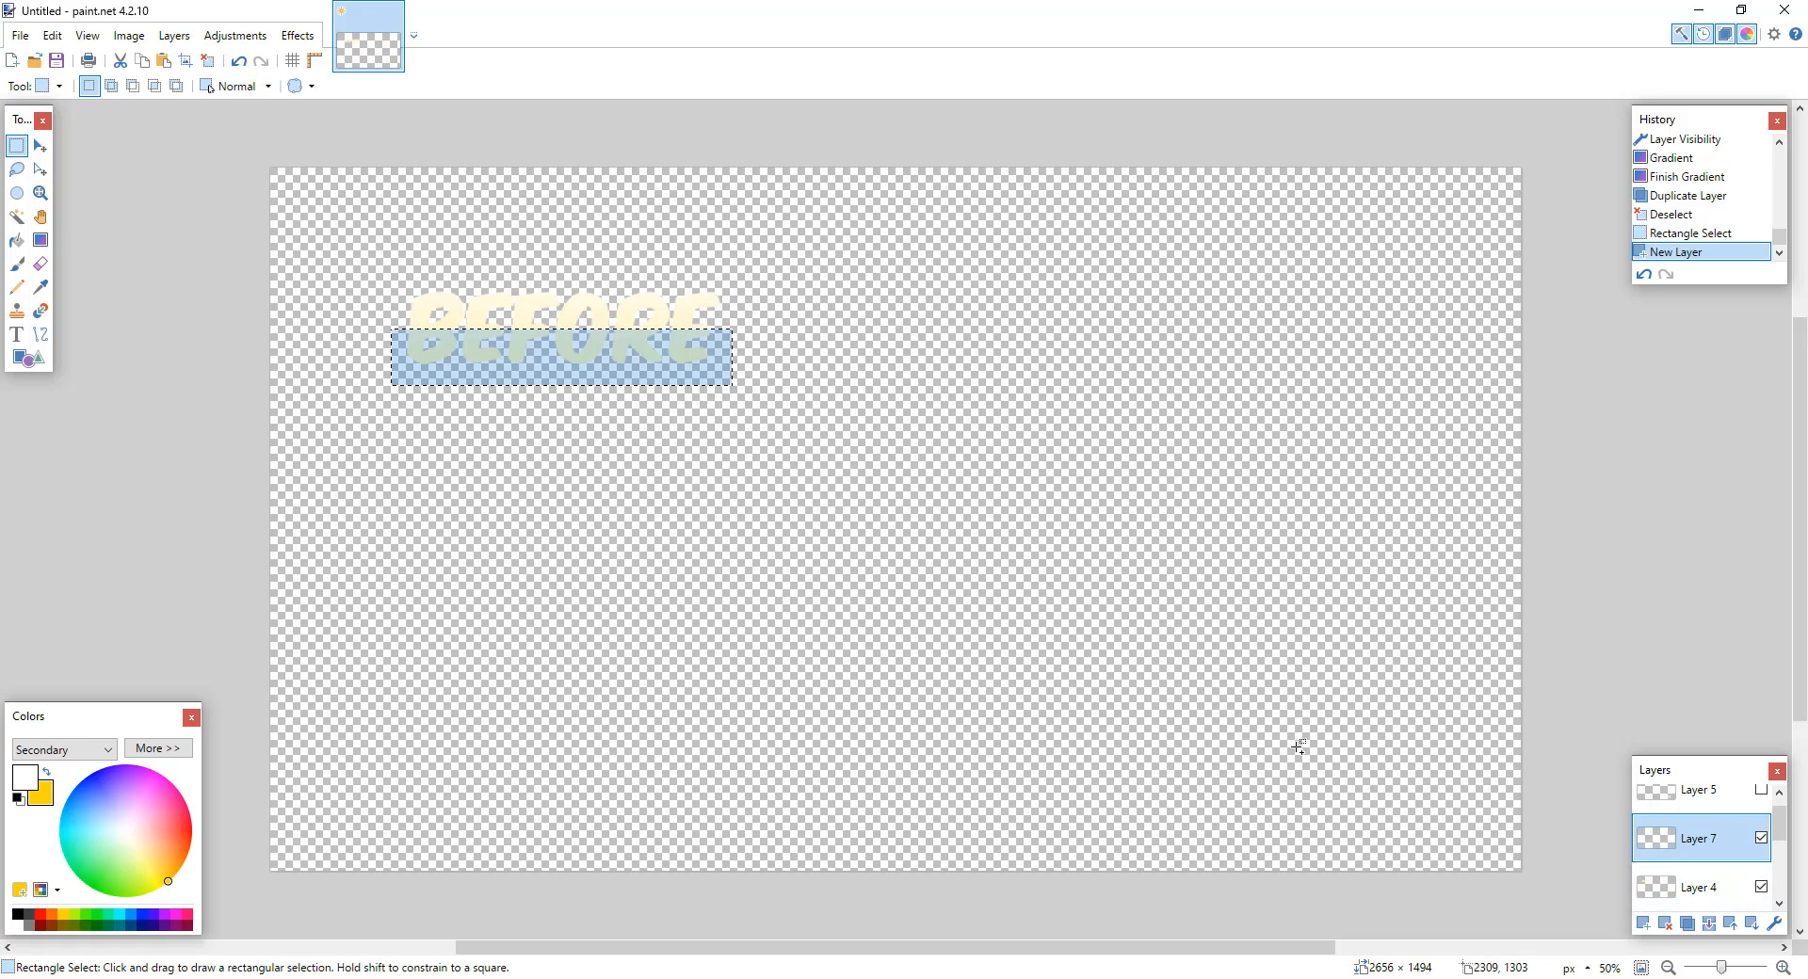
pyautogui.hotkey('ctrl', 'v')
# Step: Darken the pasted lower half of the letters with a Hue / Saturation lightness of -10 and merge its layer down
pyautogui.click(251, 43)
pyautogui.click(312, 154)
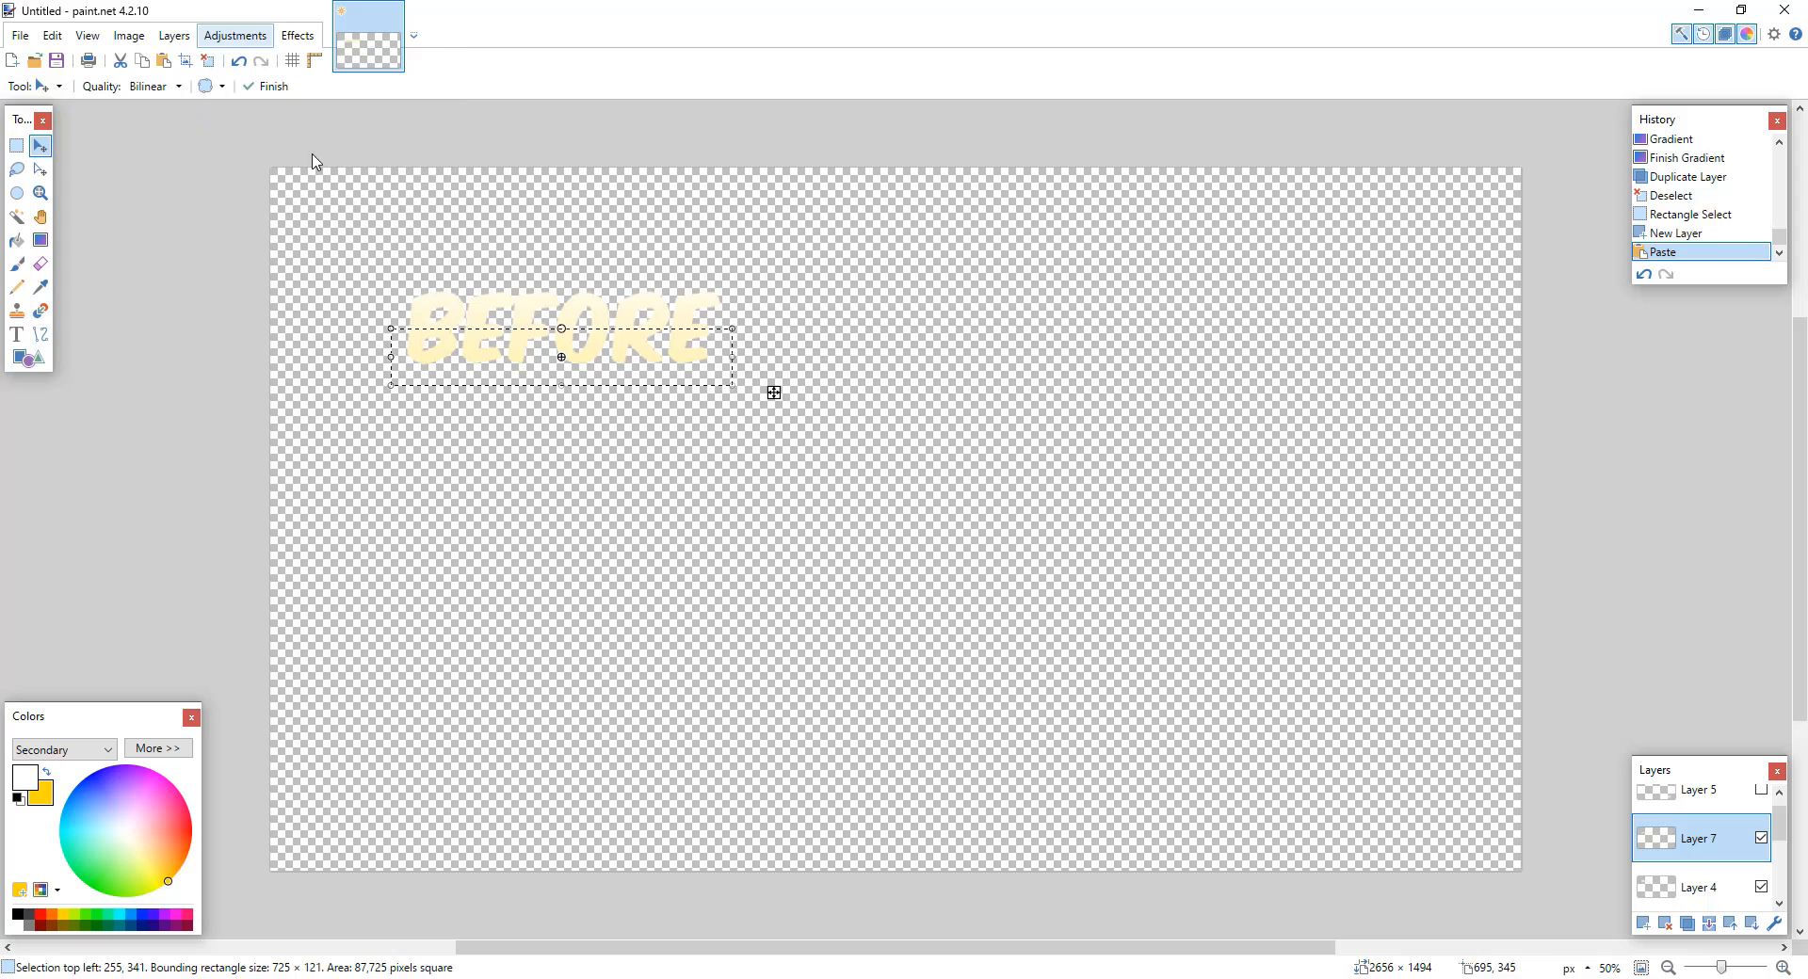
pyautogui.moveTo(913, 397); pyautogui.dragTo(998, 399)
pyautogui.moveTo(937, 539); pyautogui.dragTo(930, 544)
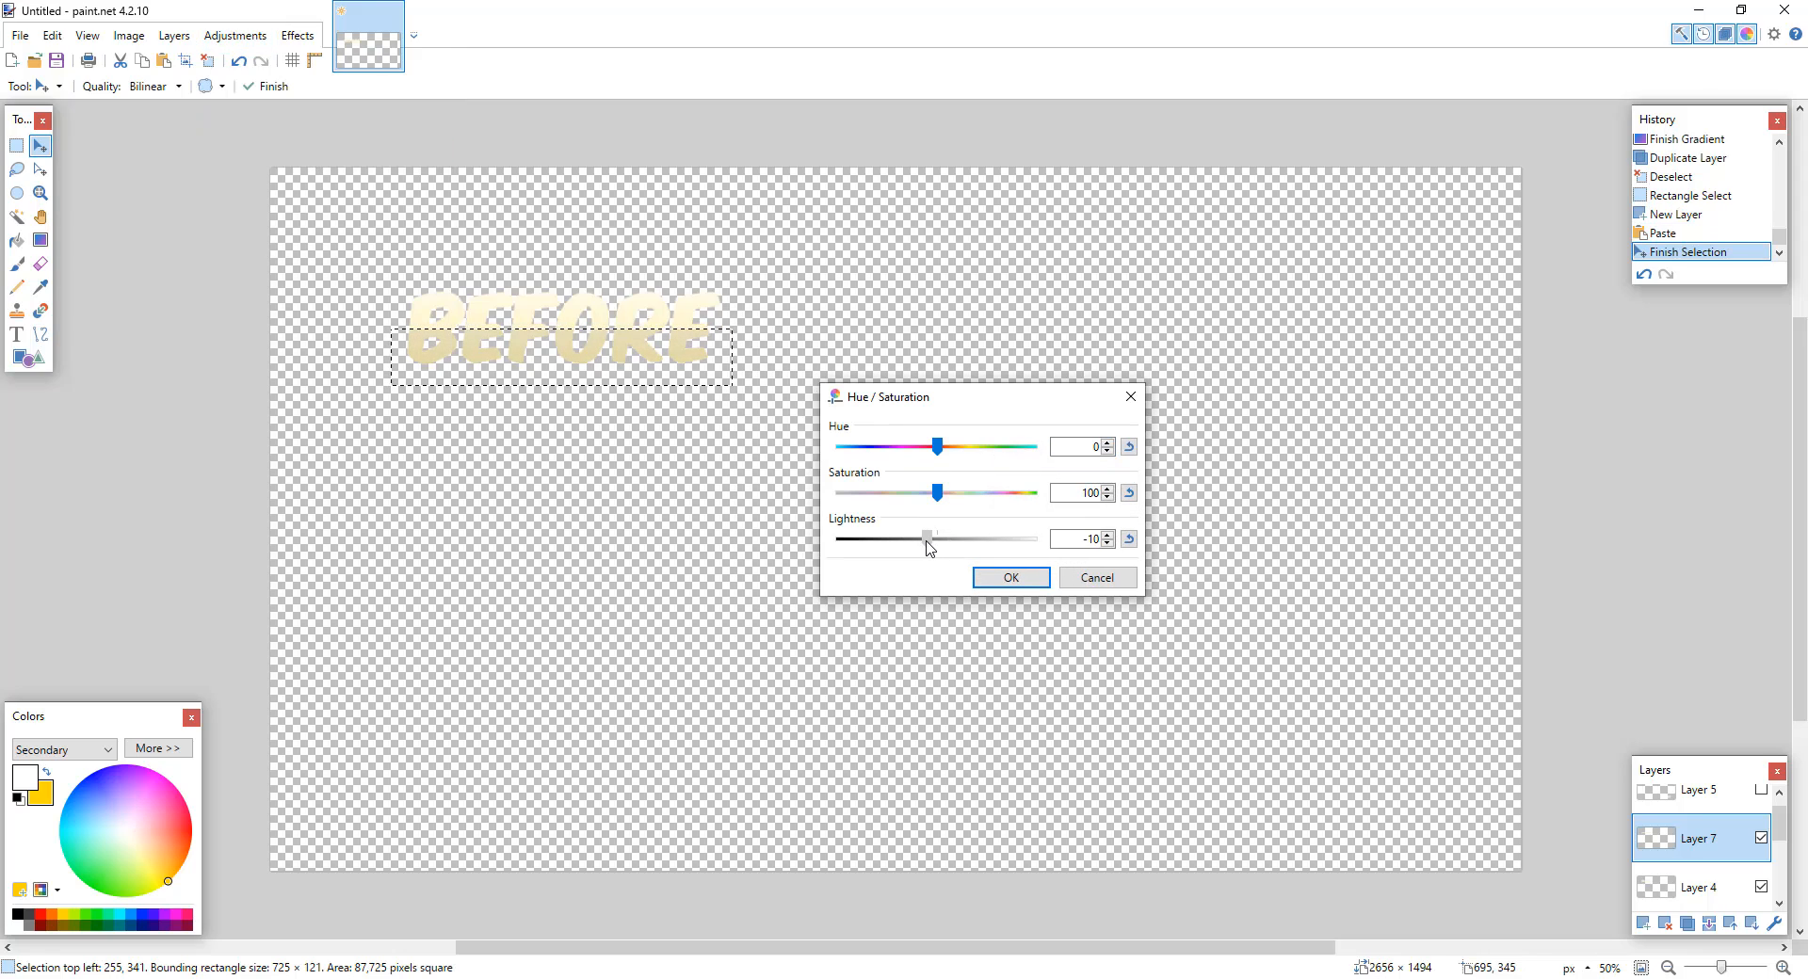
pyautogui.click(990, 584)
pyautogui.hotkey('ctrl', 'd')
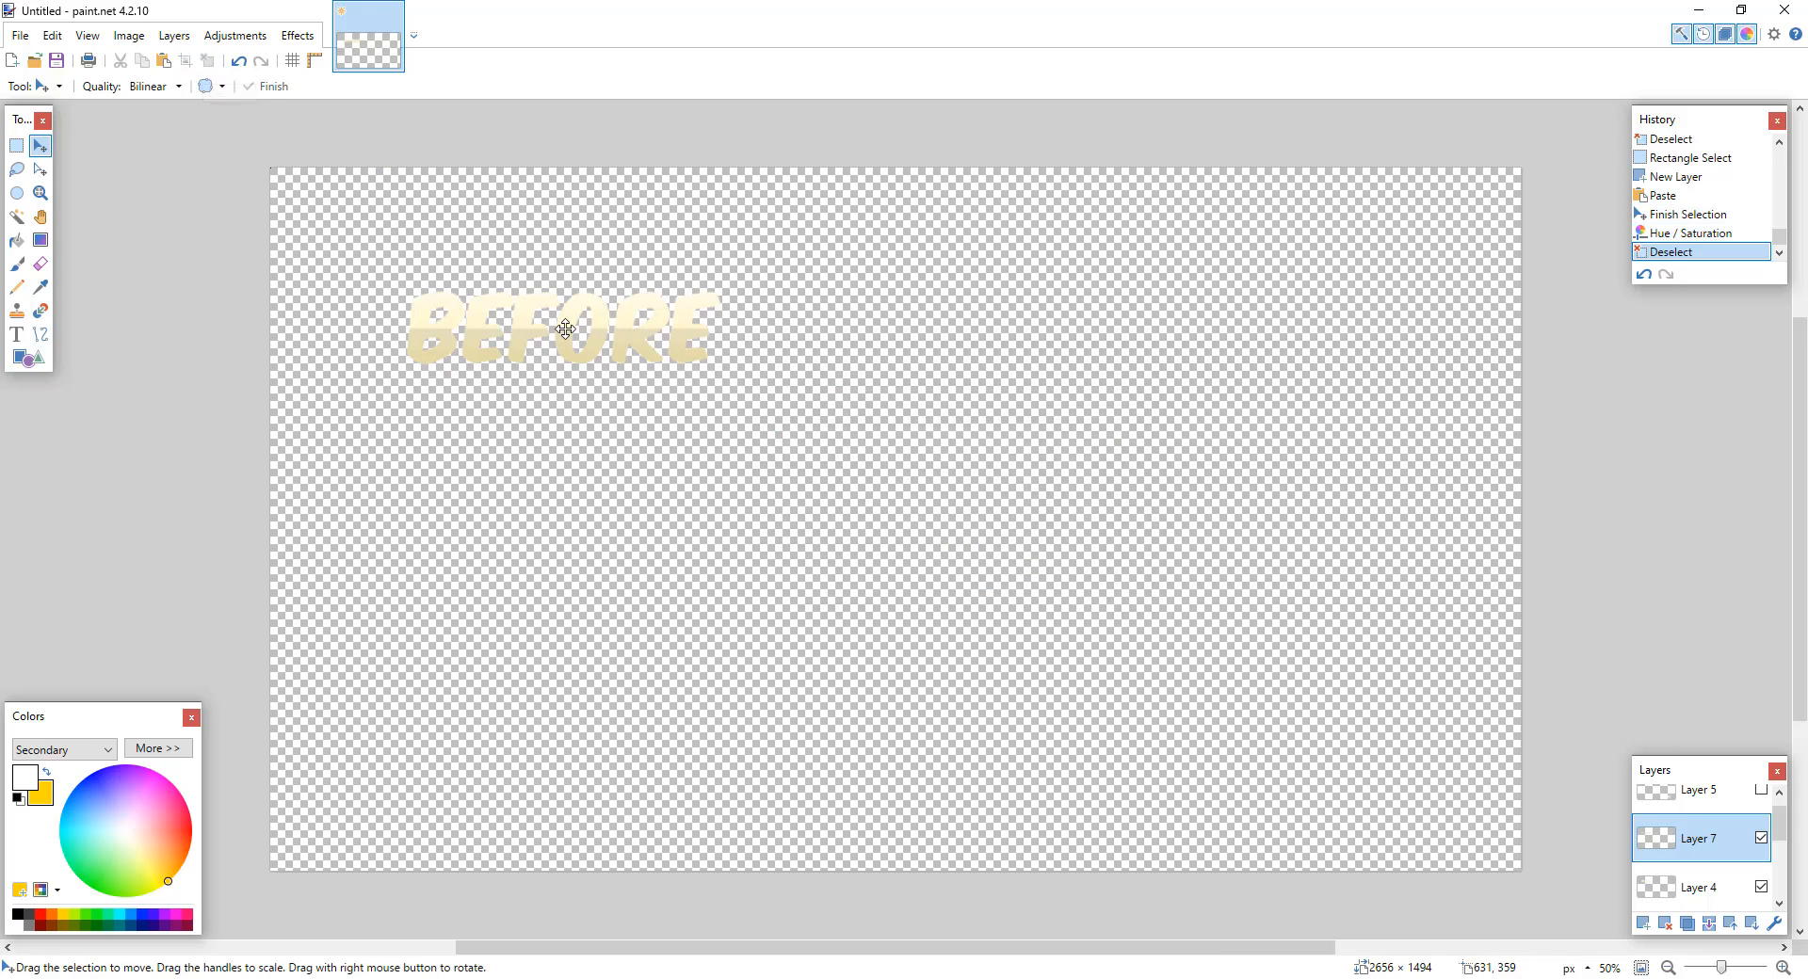
pyautogui.click(1708, 923)
# Step: On the lower Layer 4, select BEFORE with a rectangle of about 735 × 227 px and shift it slightly down
pyautogui.click(1705, 892)
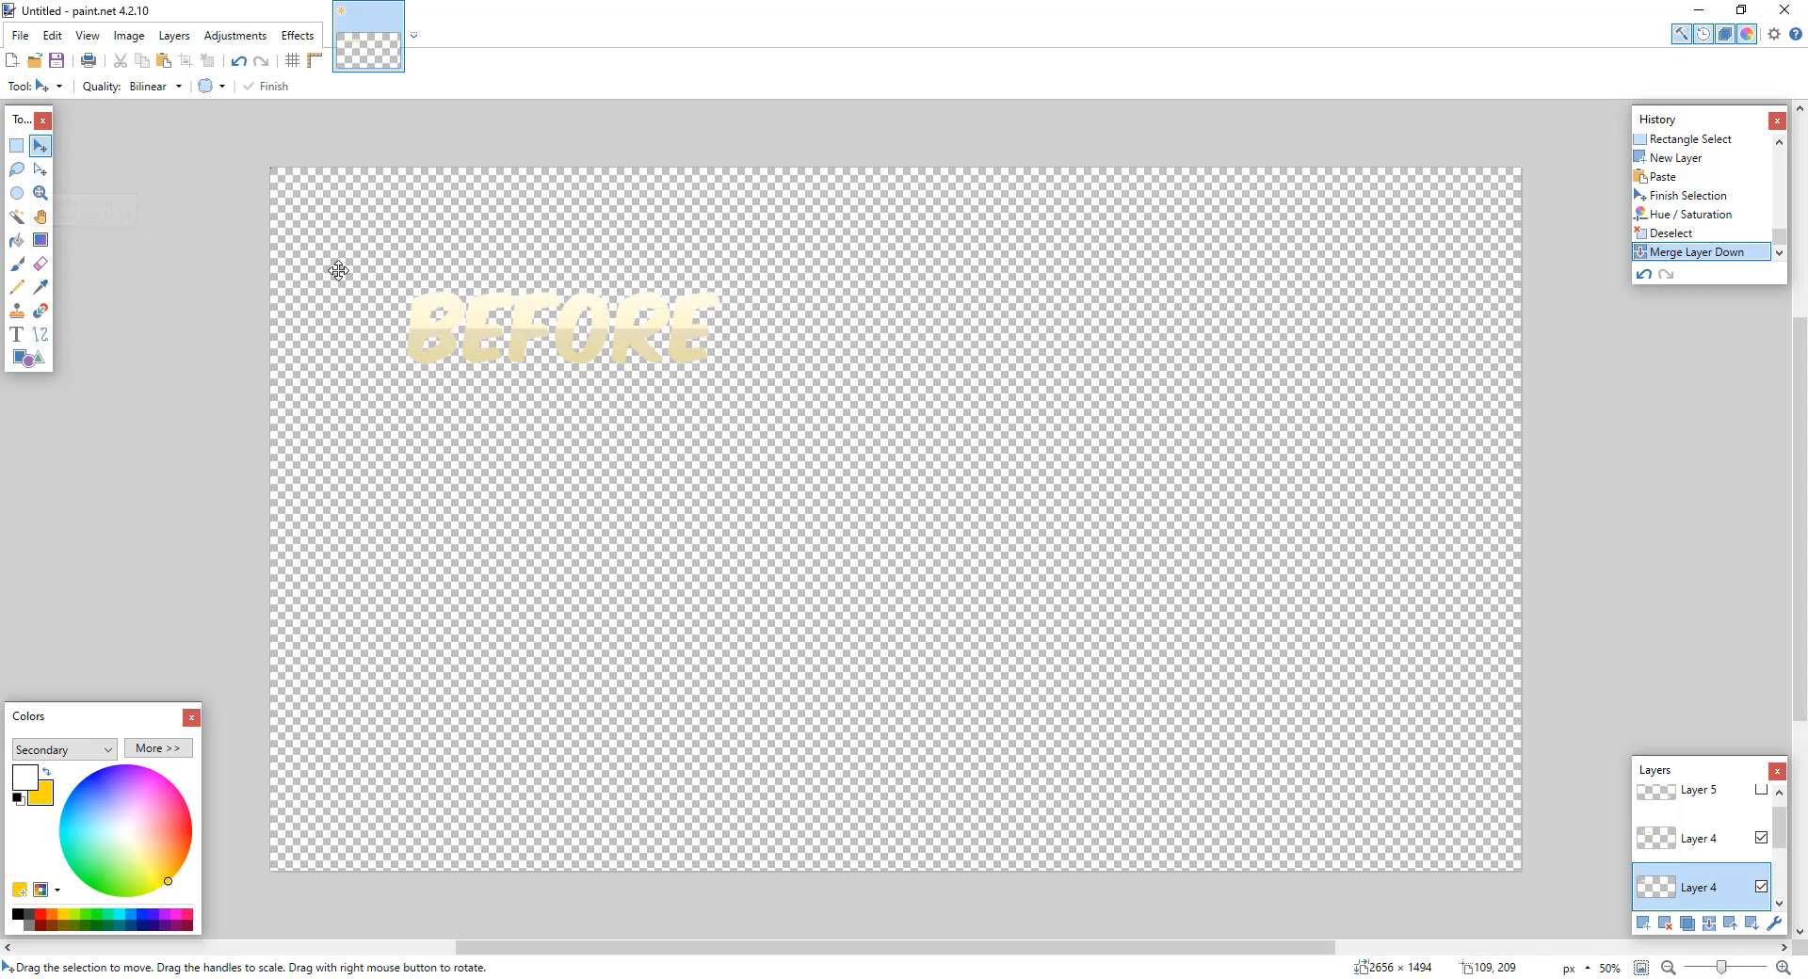
pyautogui.click(15, 144)
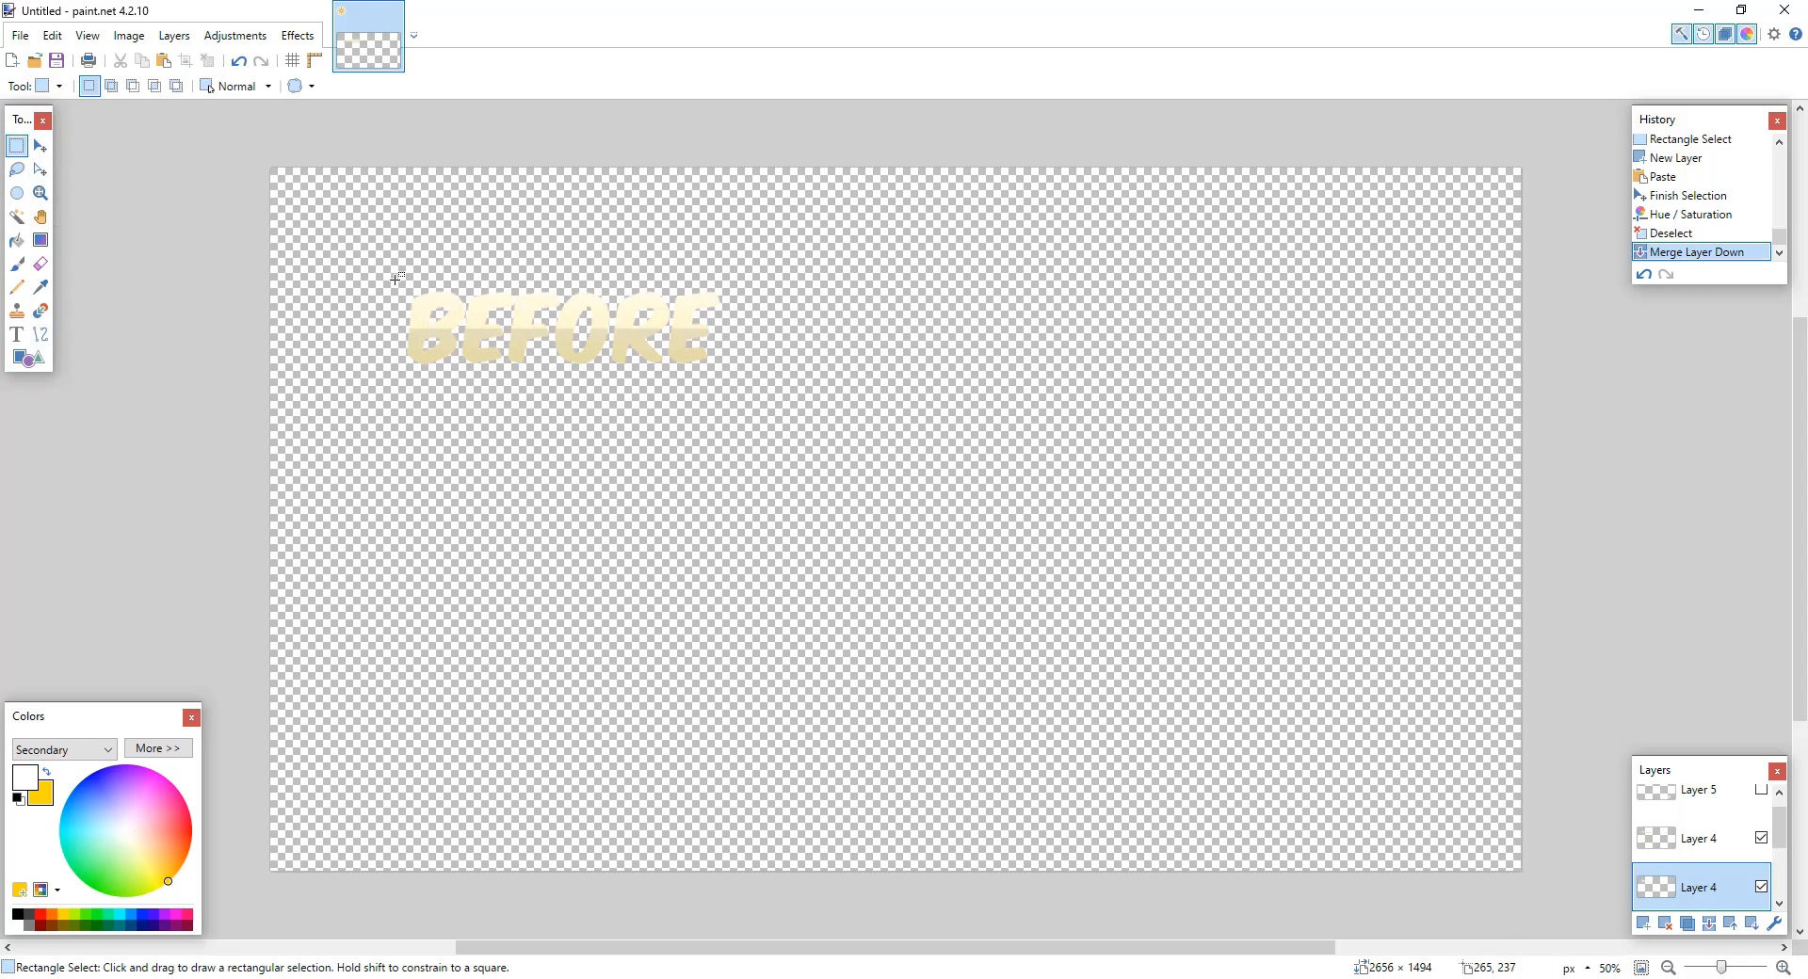
pyautogui.moveTo(394, 279); pyautogui.dragTo(740, 386)
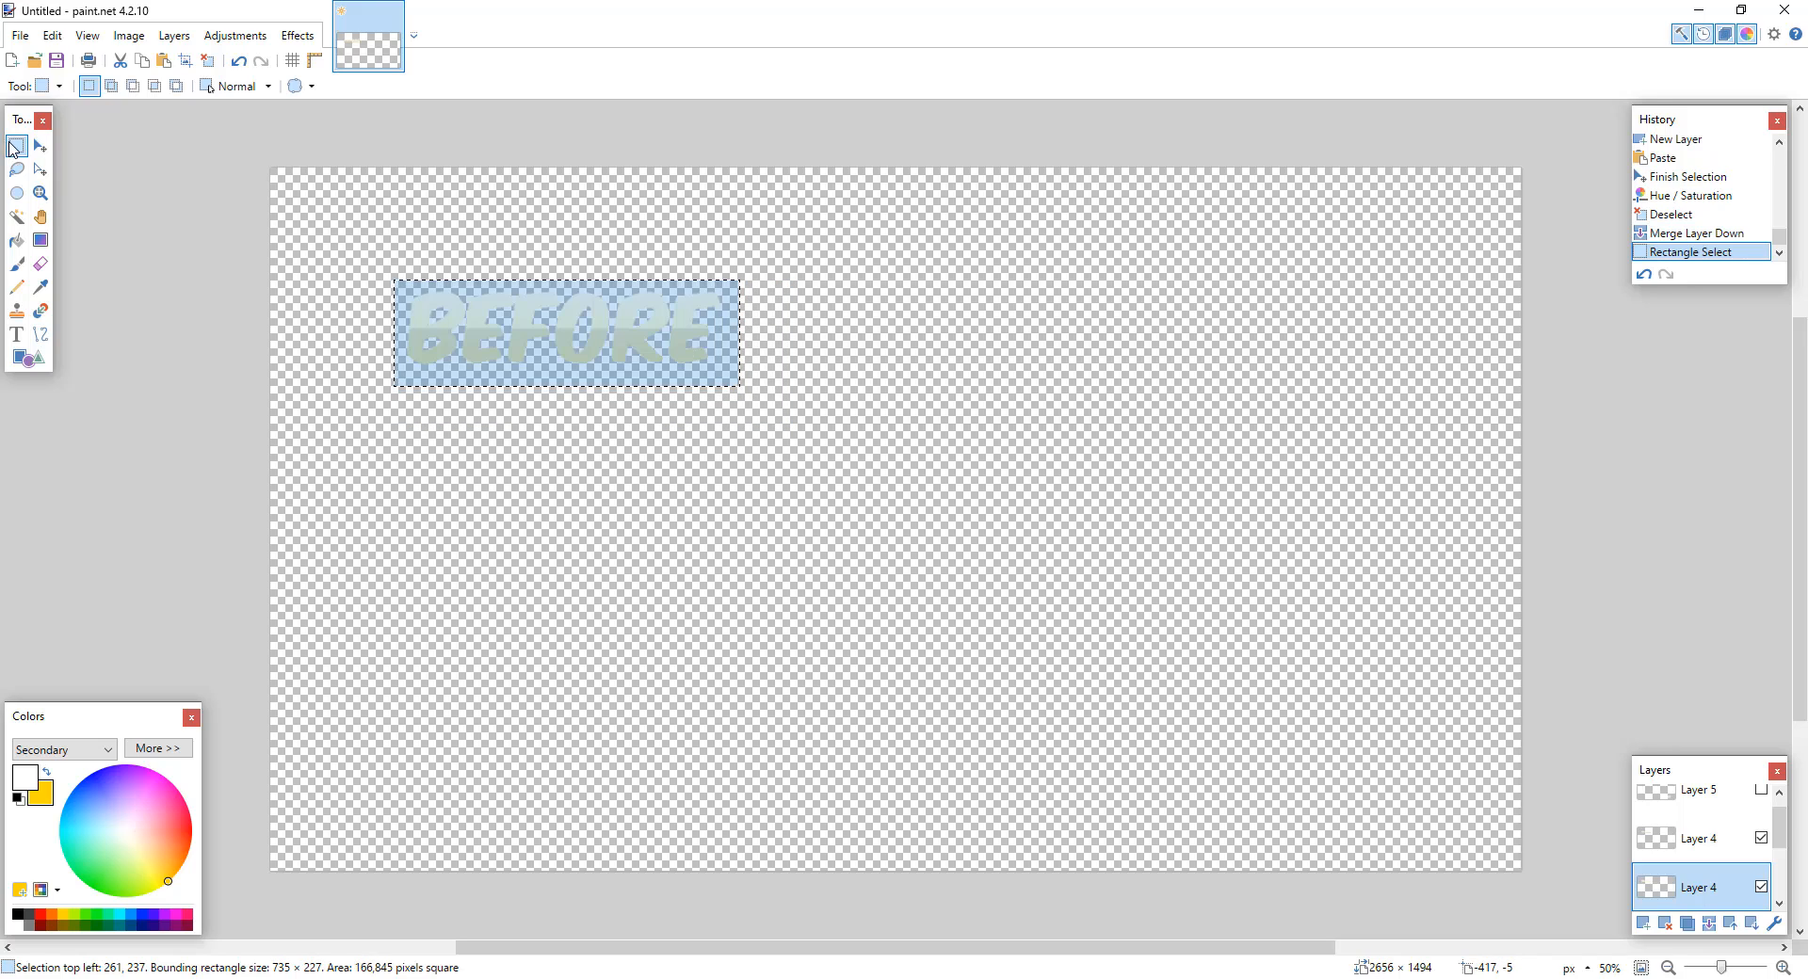
pyautogui.click(39, 145)
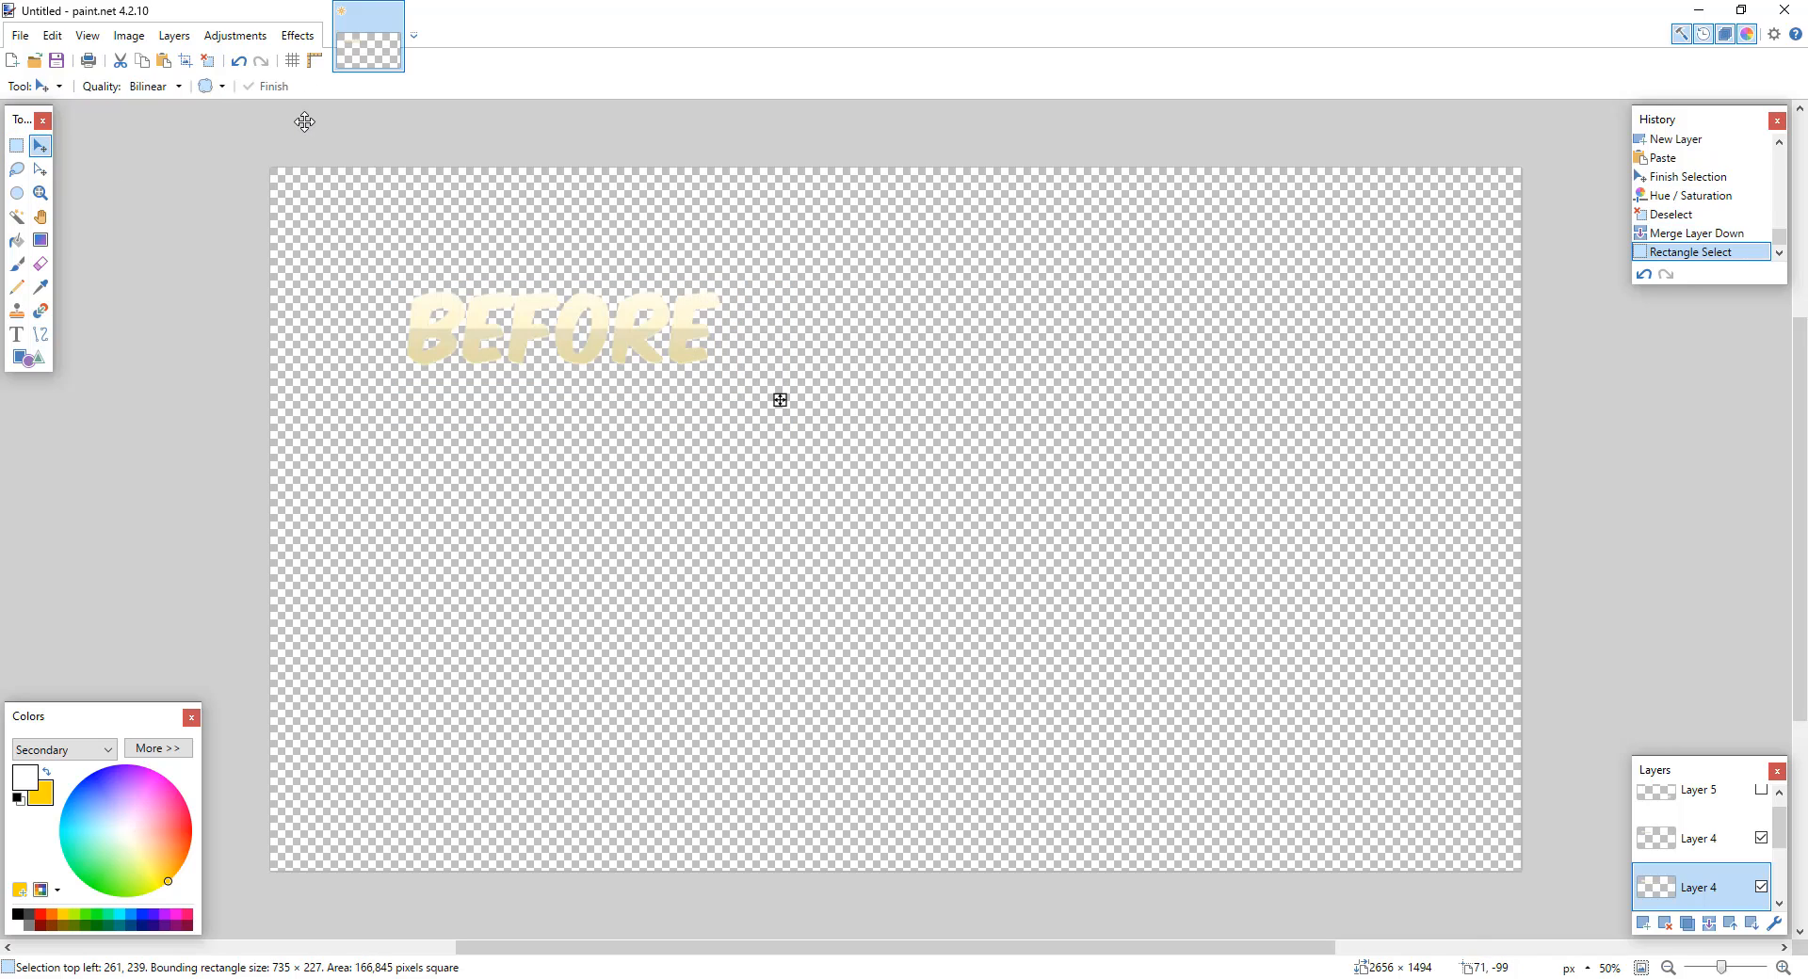
# Step: Darken the shifted BEFORE copy with a Hue / Saturation lightness of about -58
pyautogui.click(236, 34)
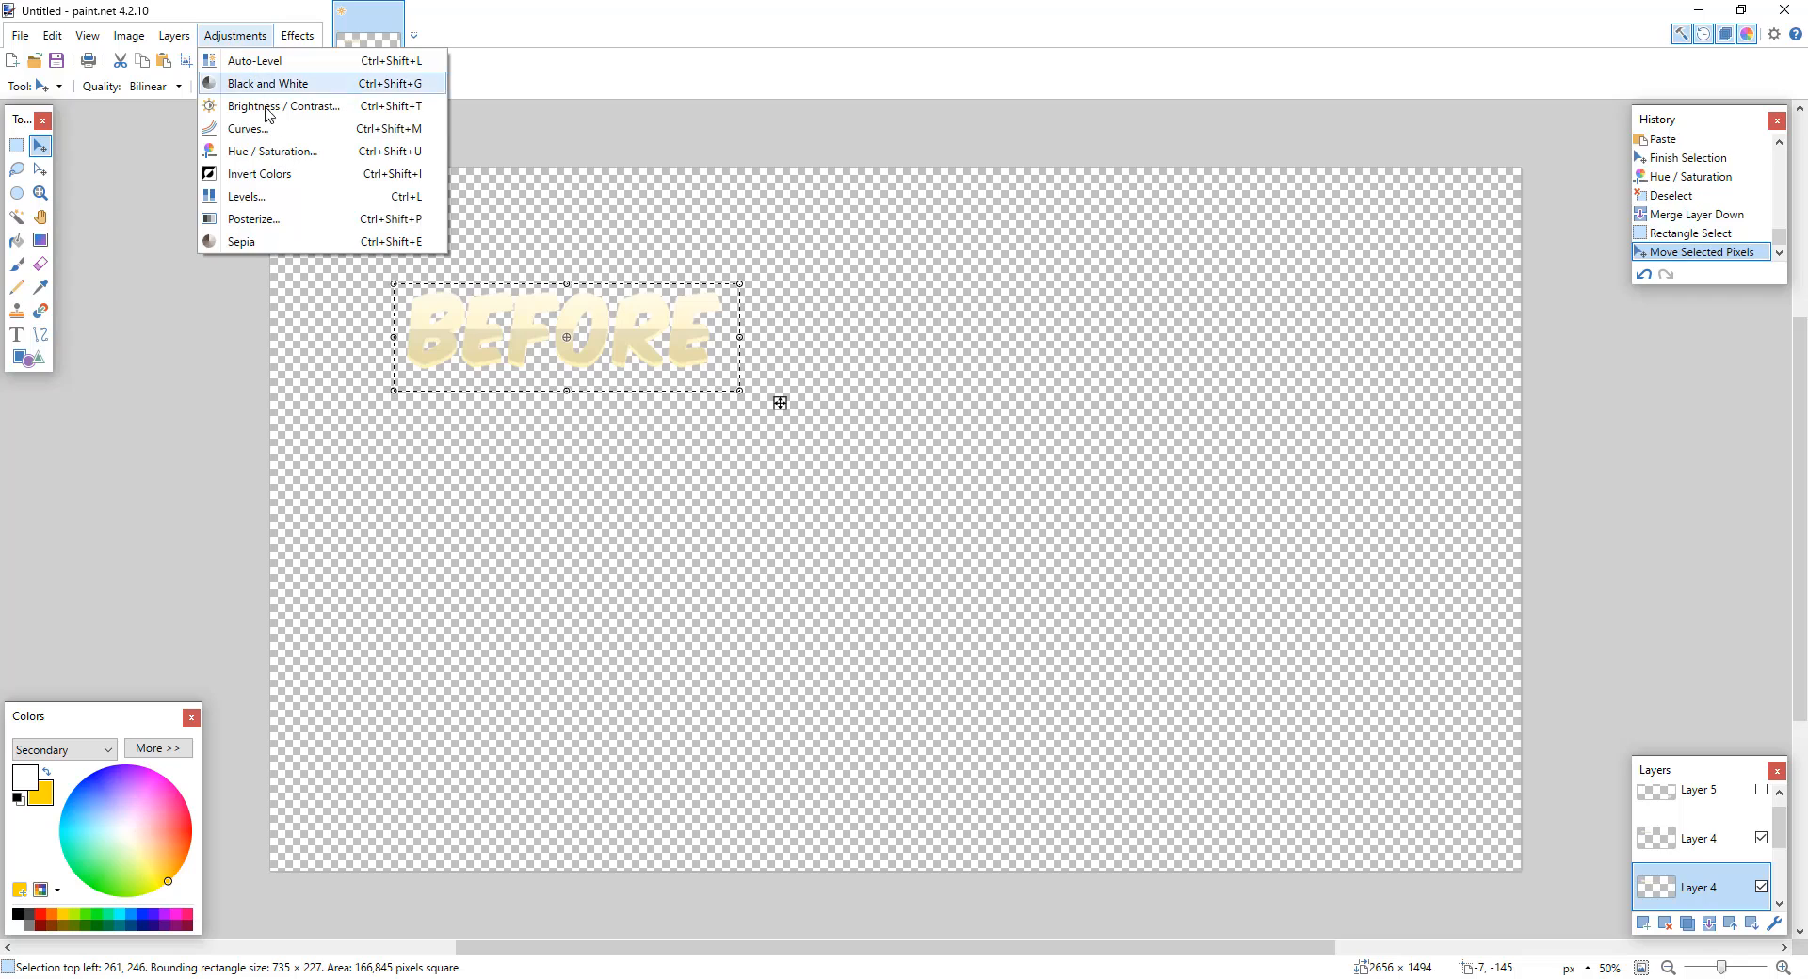
pyautogui.click(806, 270)
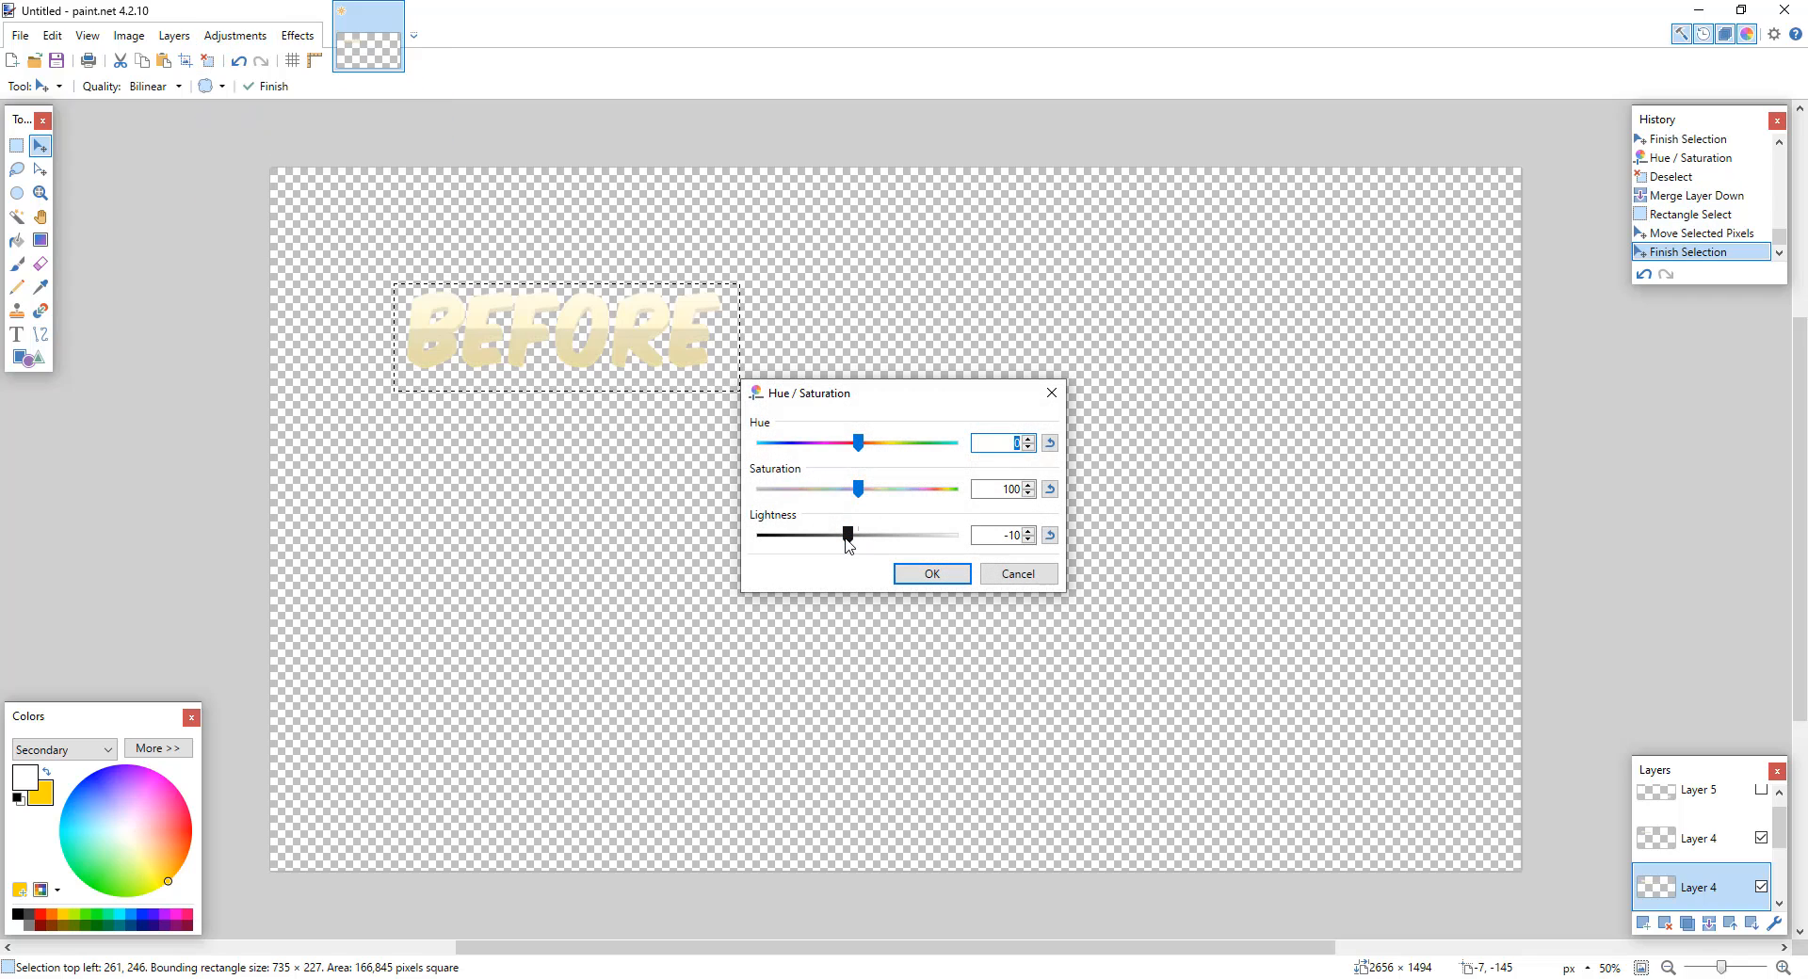
pyautogui.moveTo(846, 540); pyautogui.dragTo(800, 540)
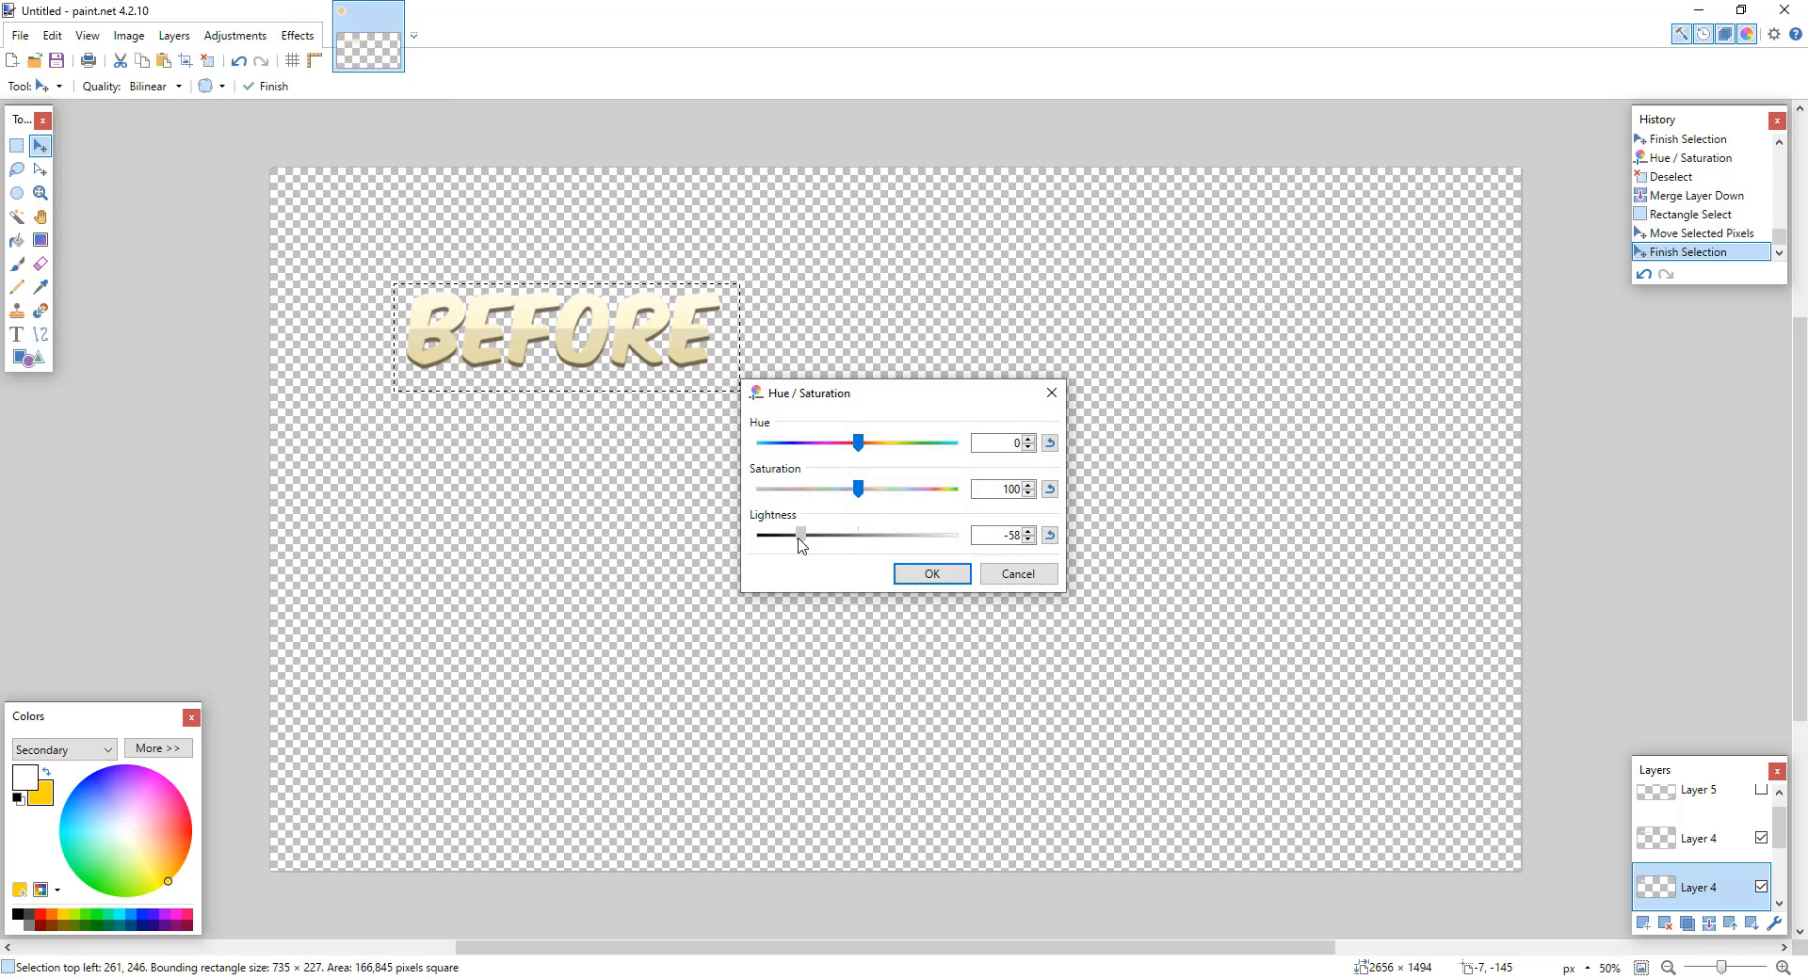
pyautogui.click(930, 574)
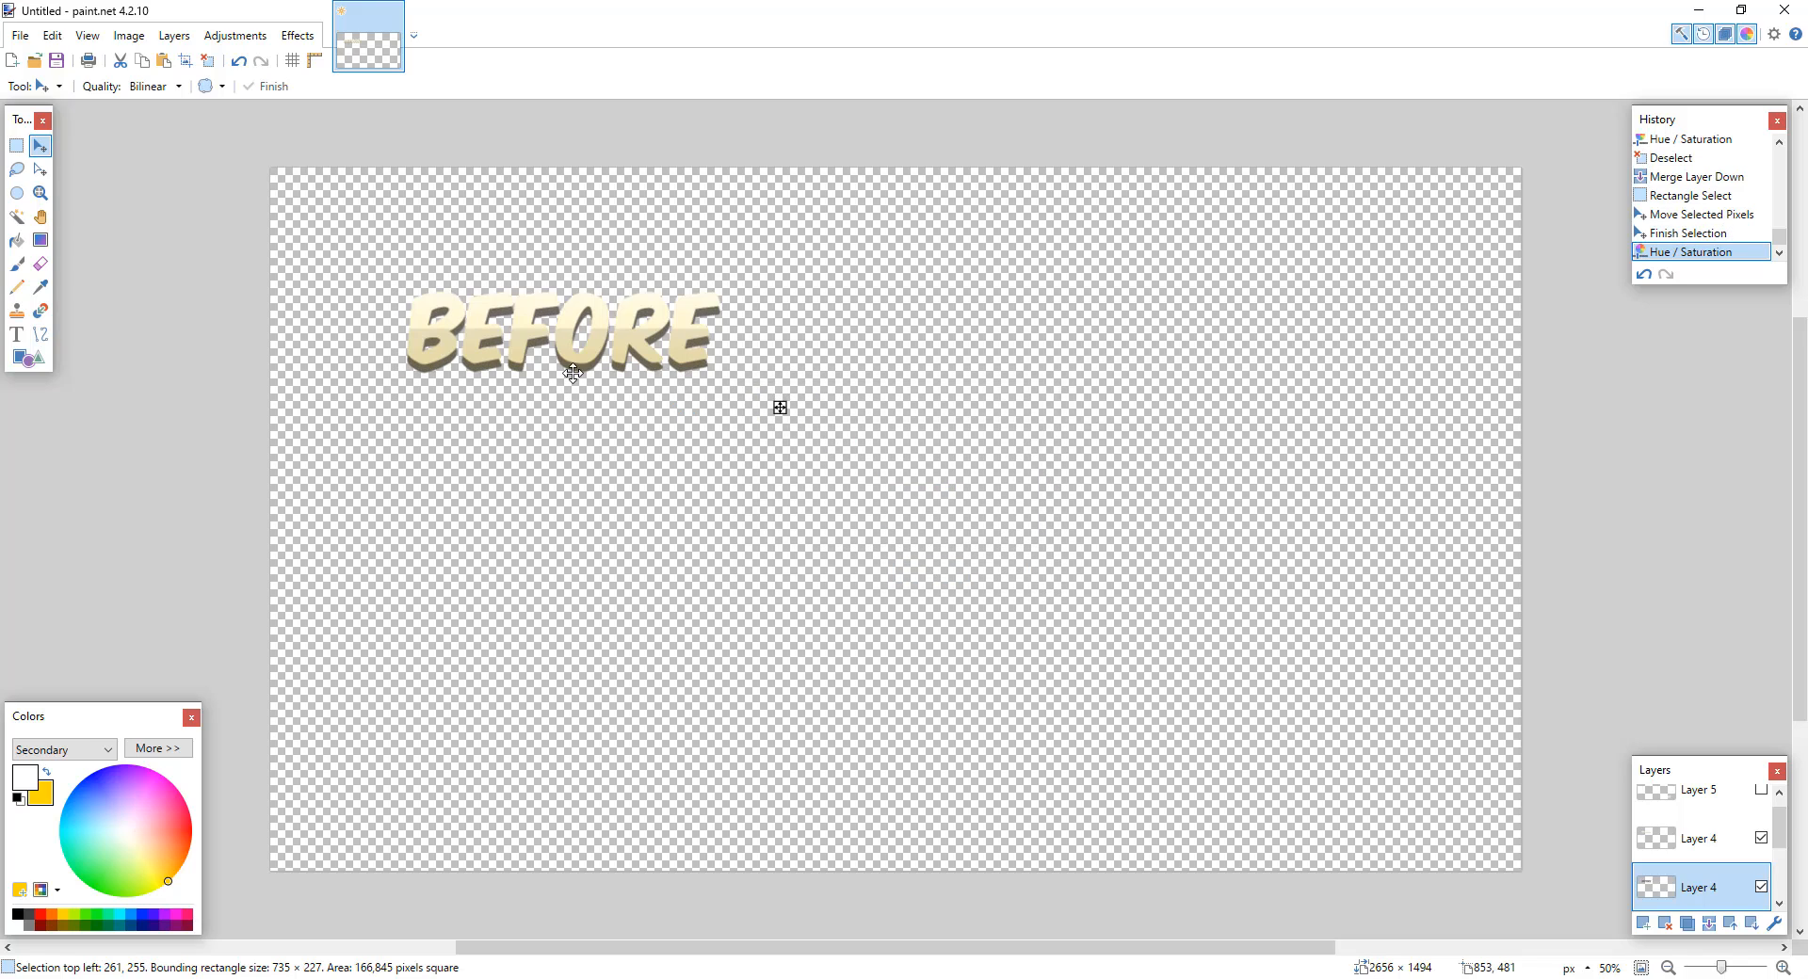
# Step: Commit the further downward shift of the dark BEFORE copy, deselect it, and merge the upper Layer 4 down
pyautogui.click(260, 86)
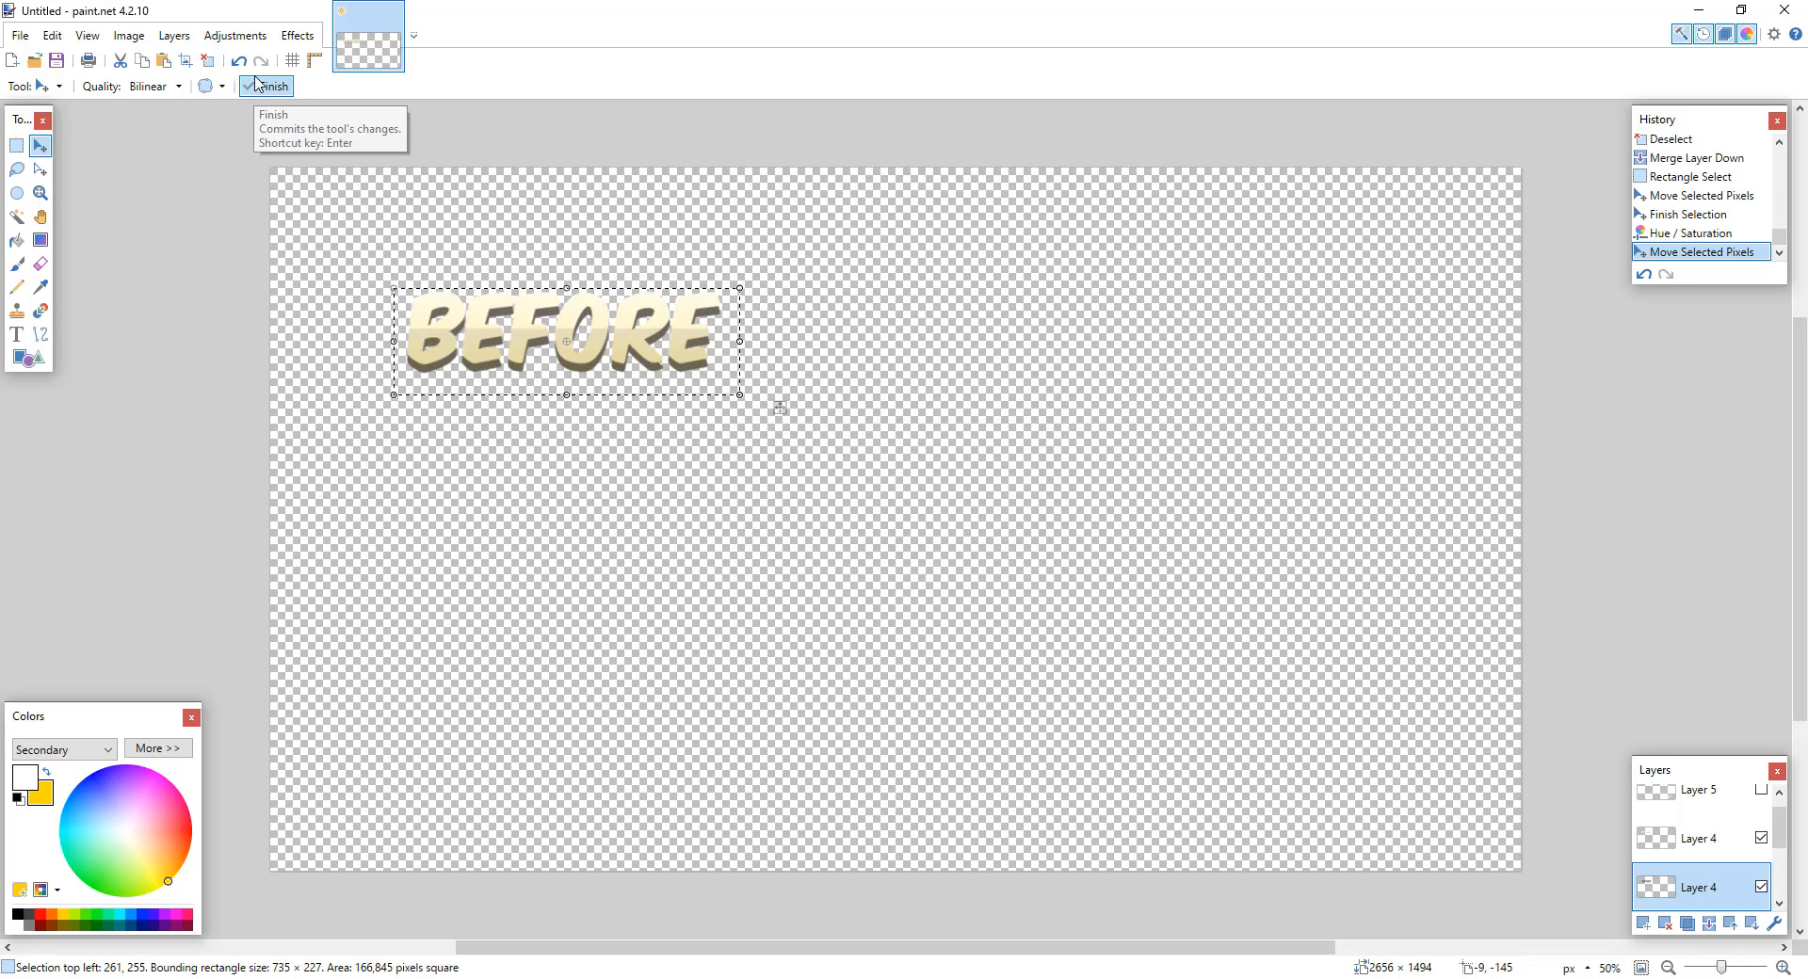
pyautogui.click(208, 60)
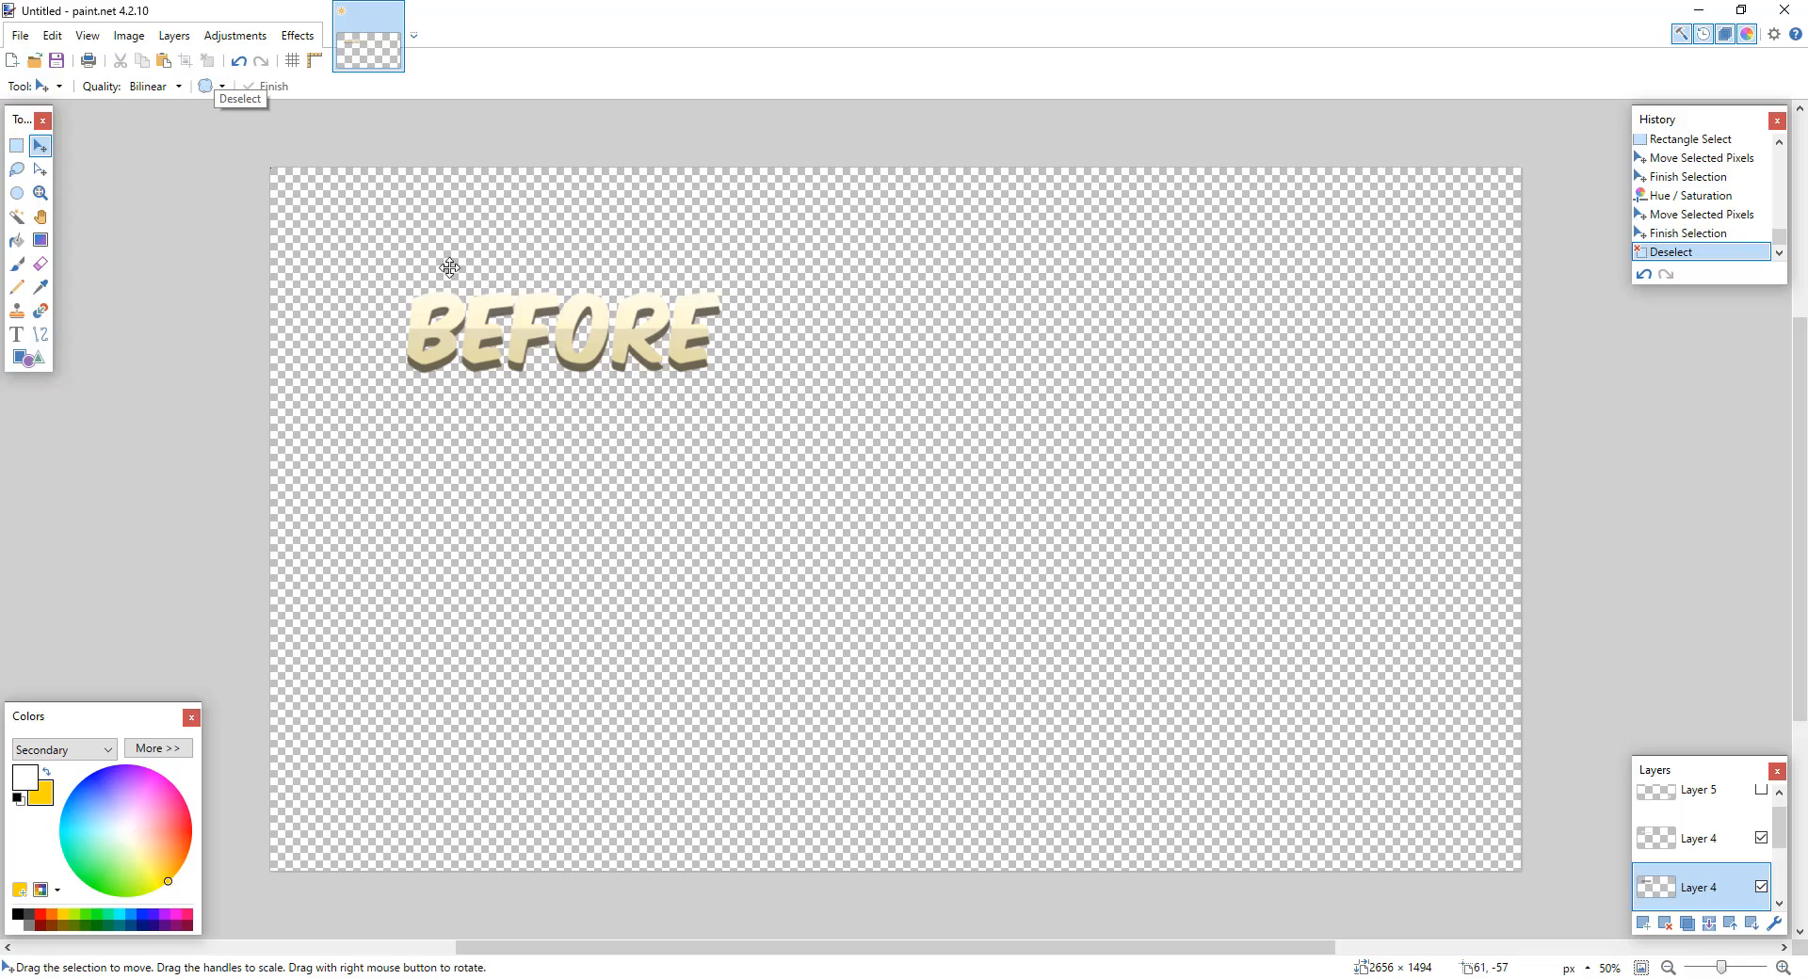
pyautogui.click(1710, 924)
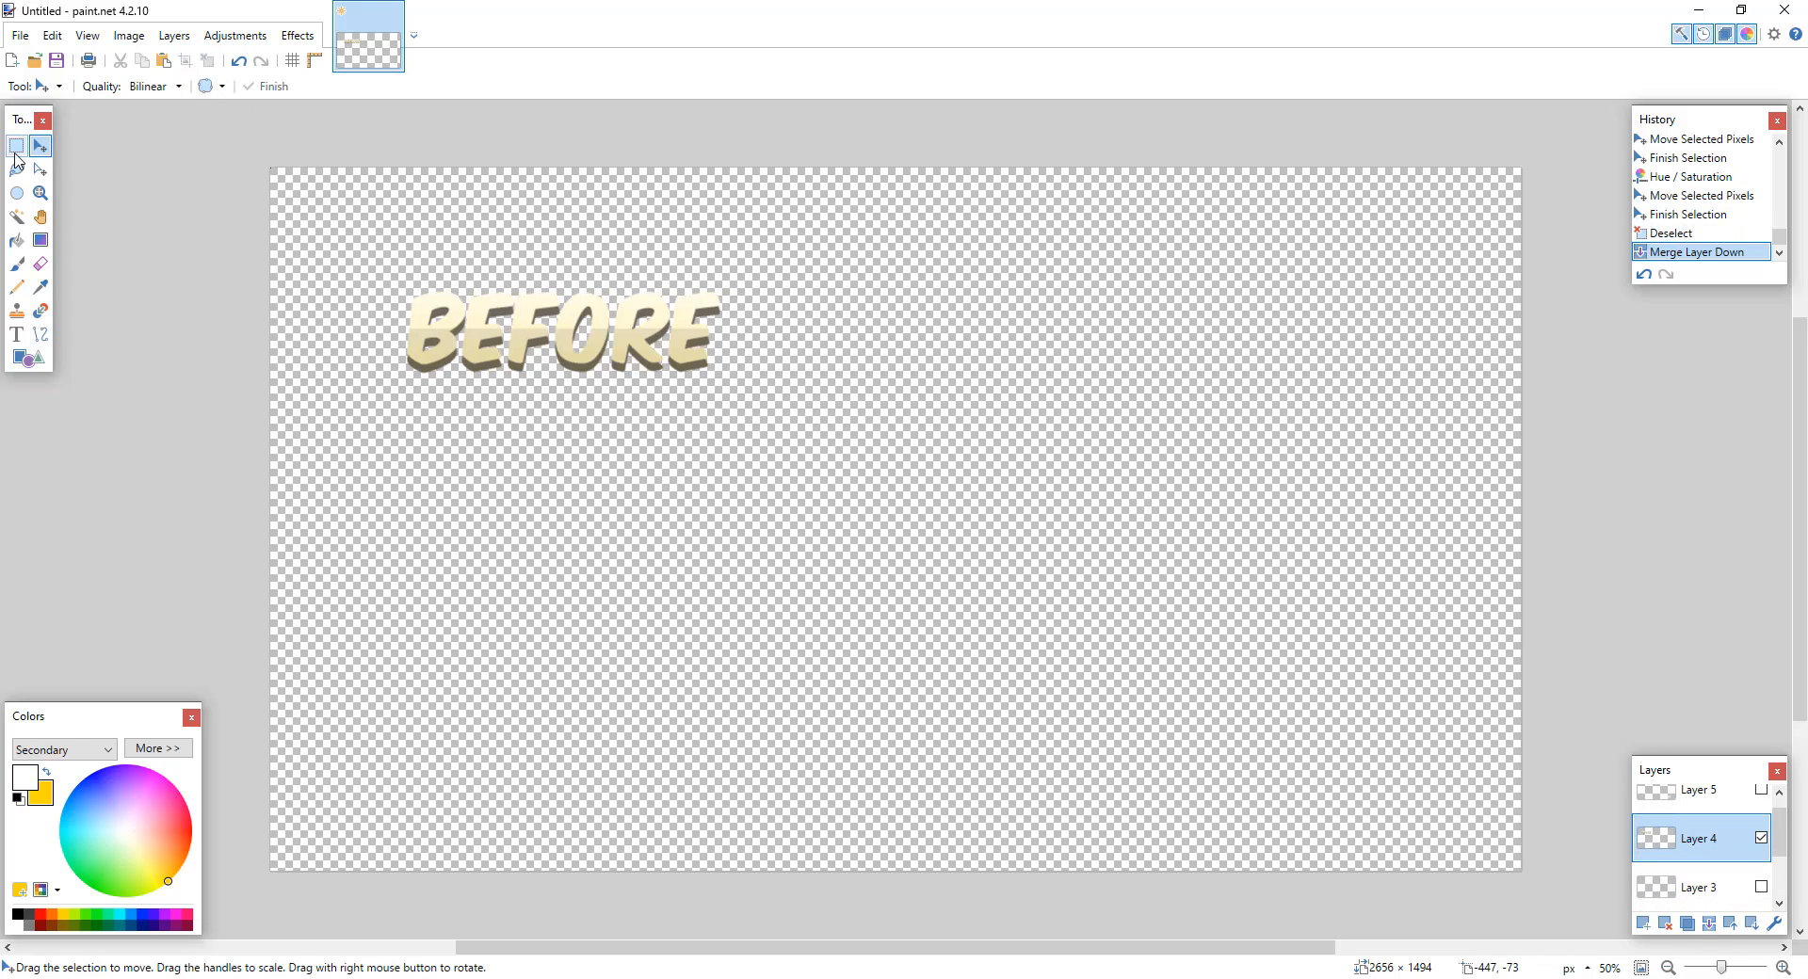
# Step: Apply a black Drop Shadow to the merged BEFORE text with a widening radius of about 8 and a blur radius of 3
pyautogui.click(298, 35)
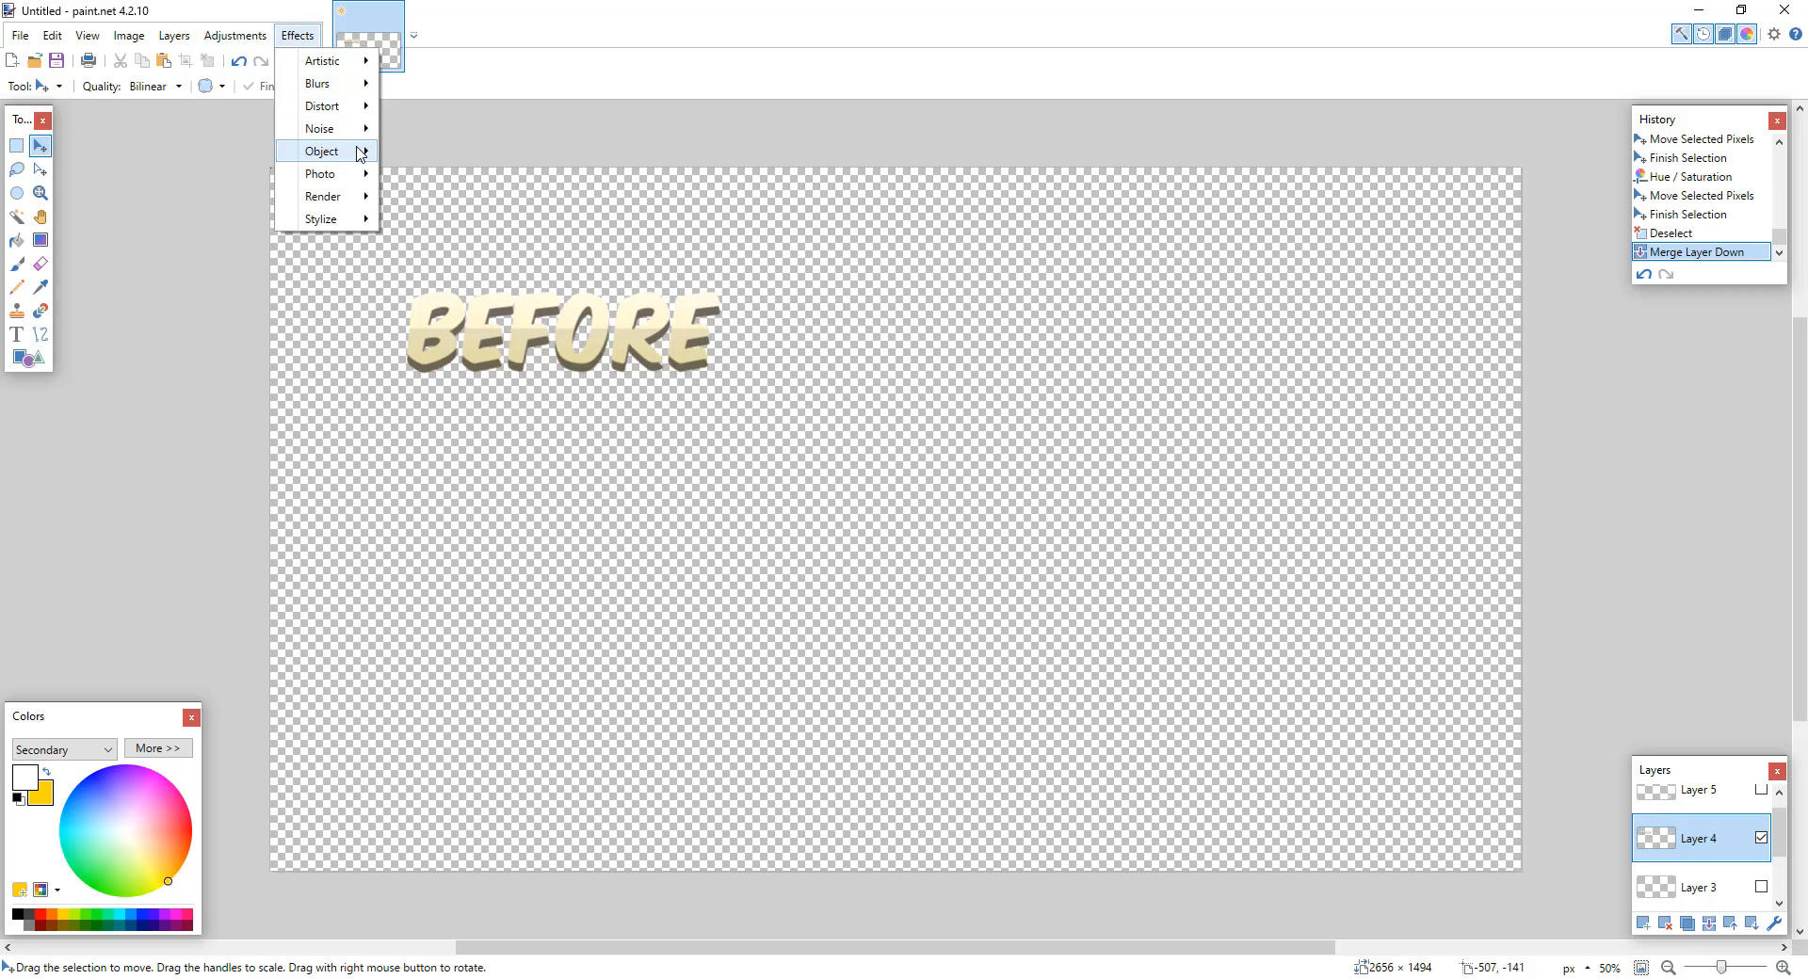
pyautogui.moveTo(356, 152)
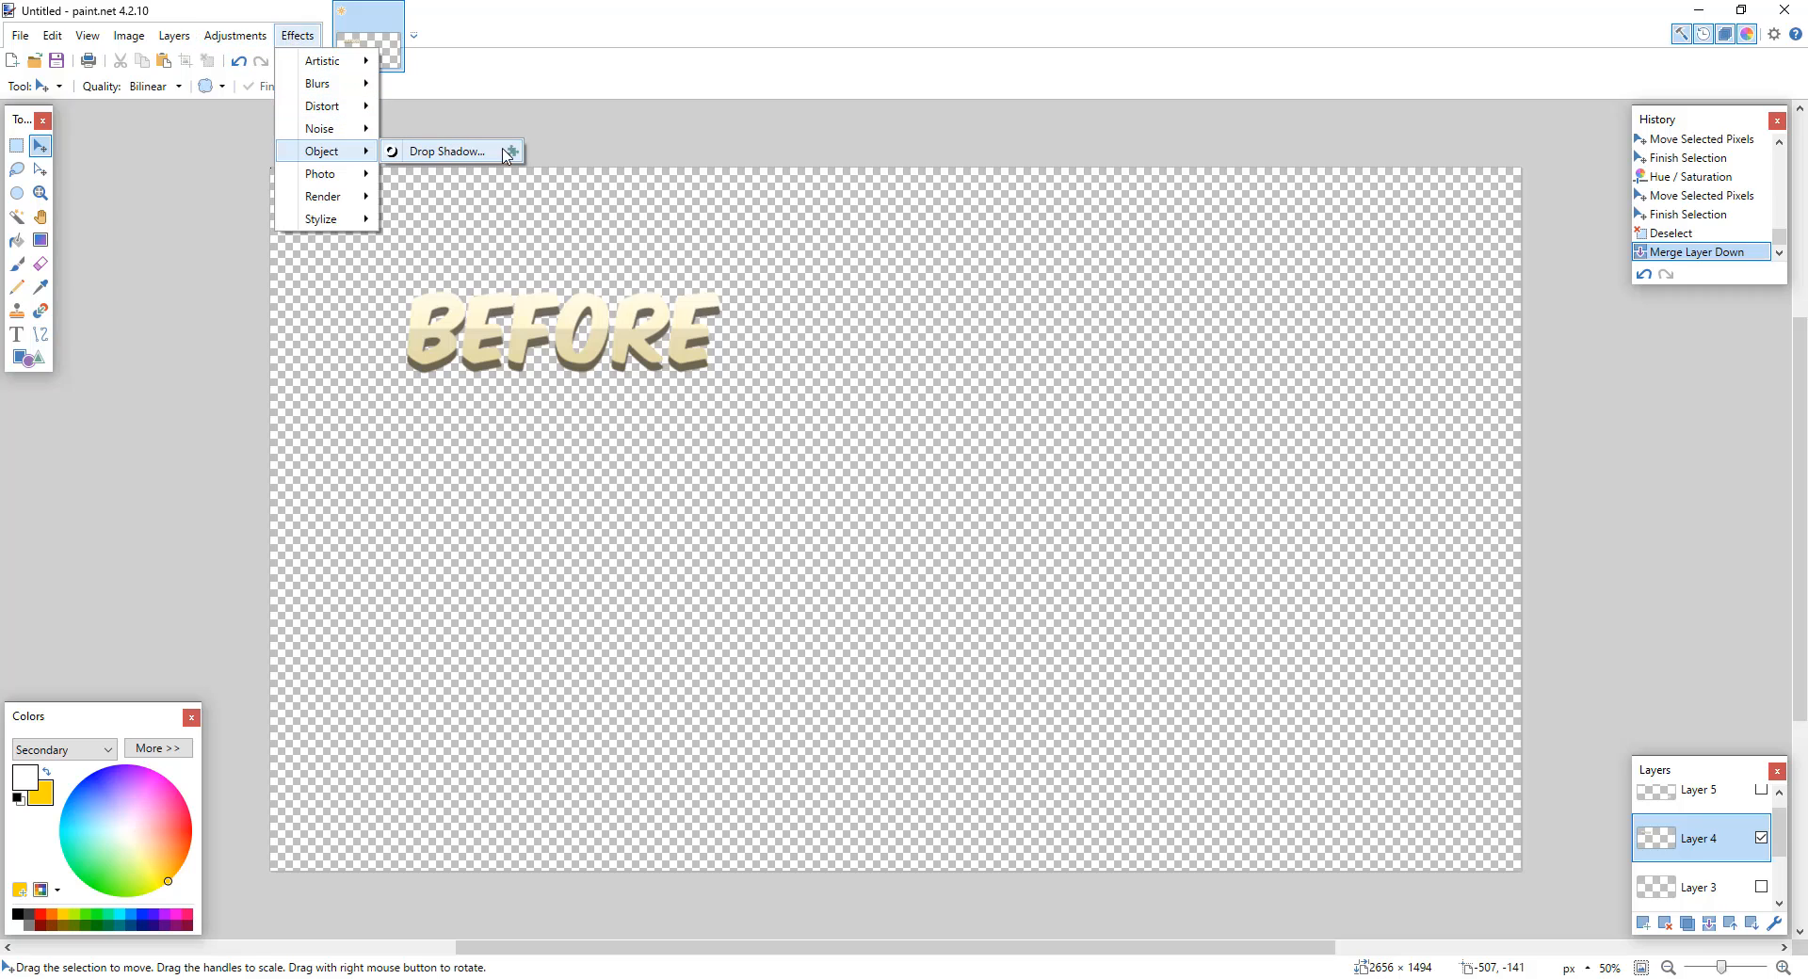
pyautogui.click(444, 153)
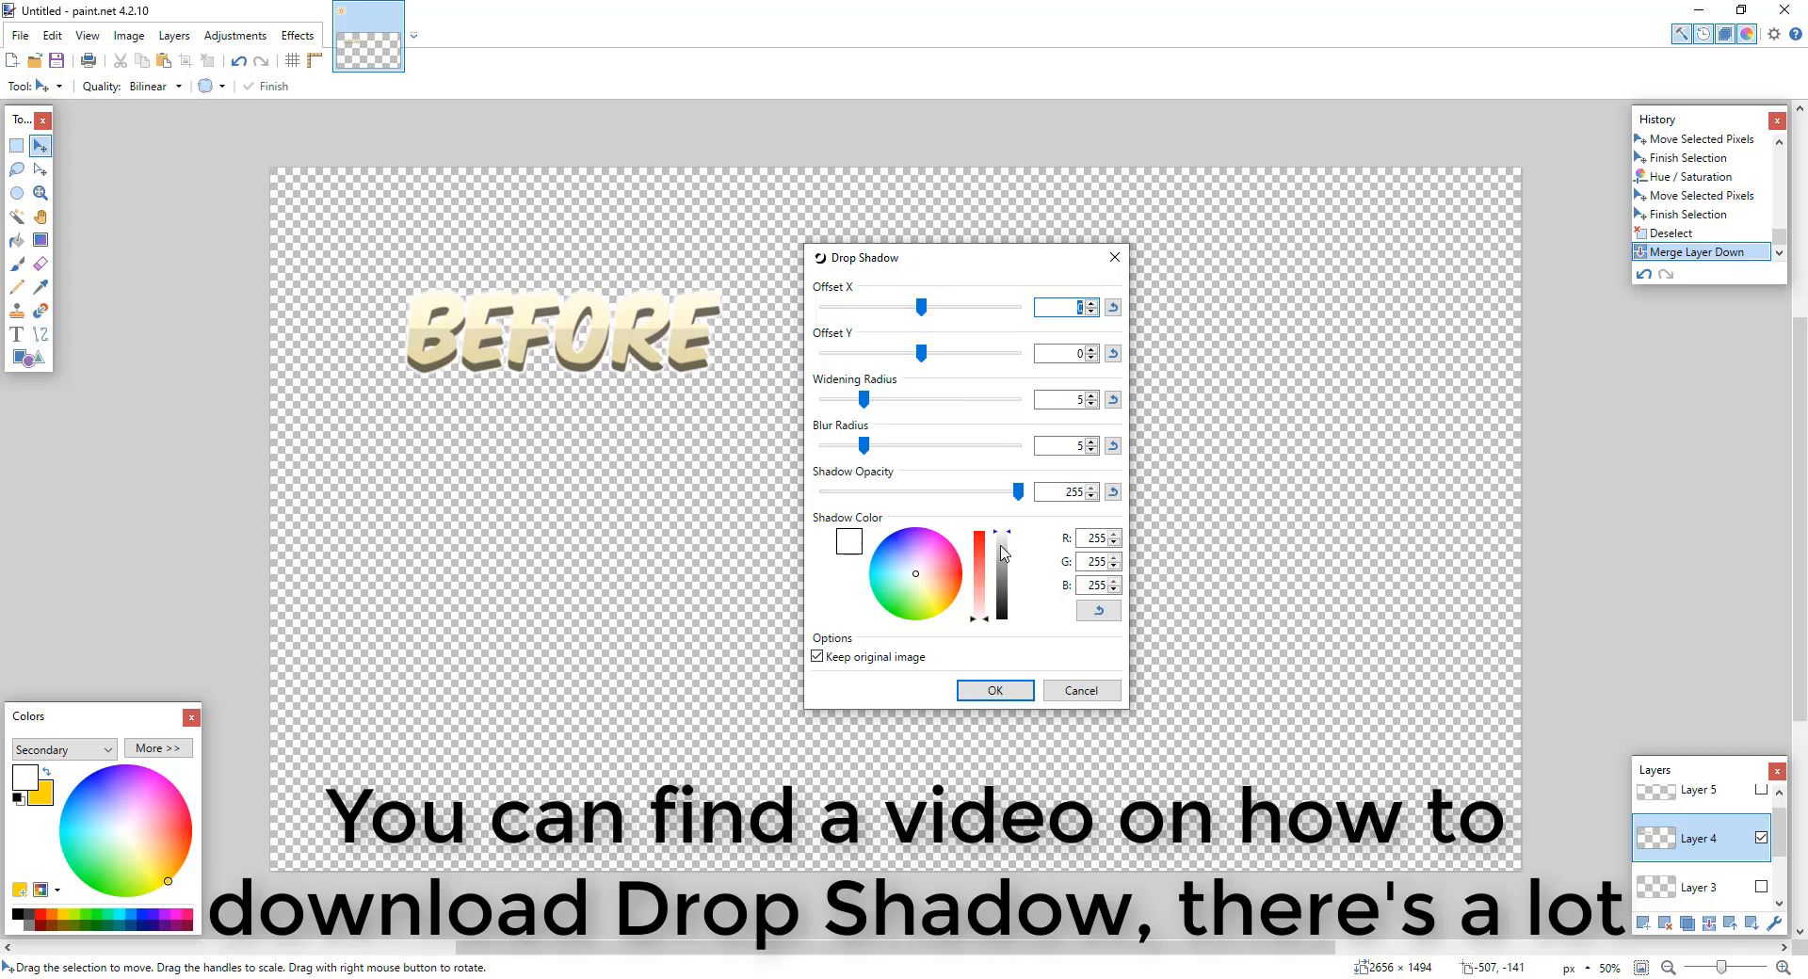
pyautogui.moveTo(1004, 553); pyautogui.dragTo(1002, 622)
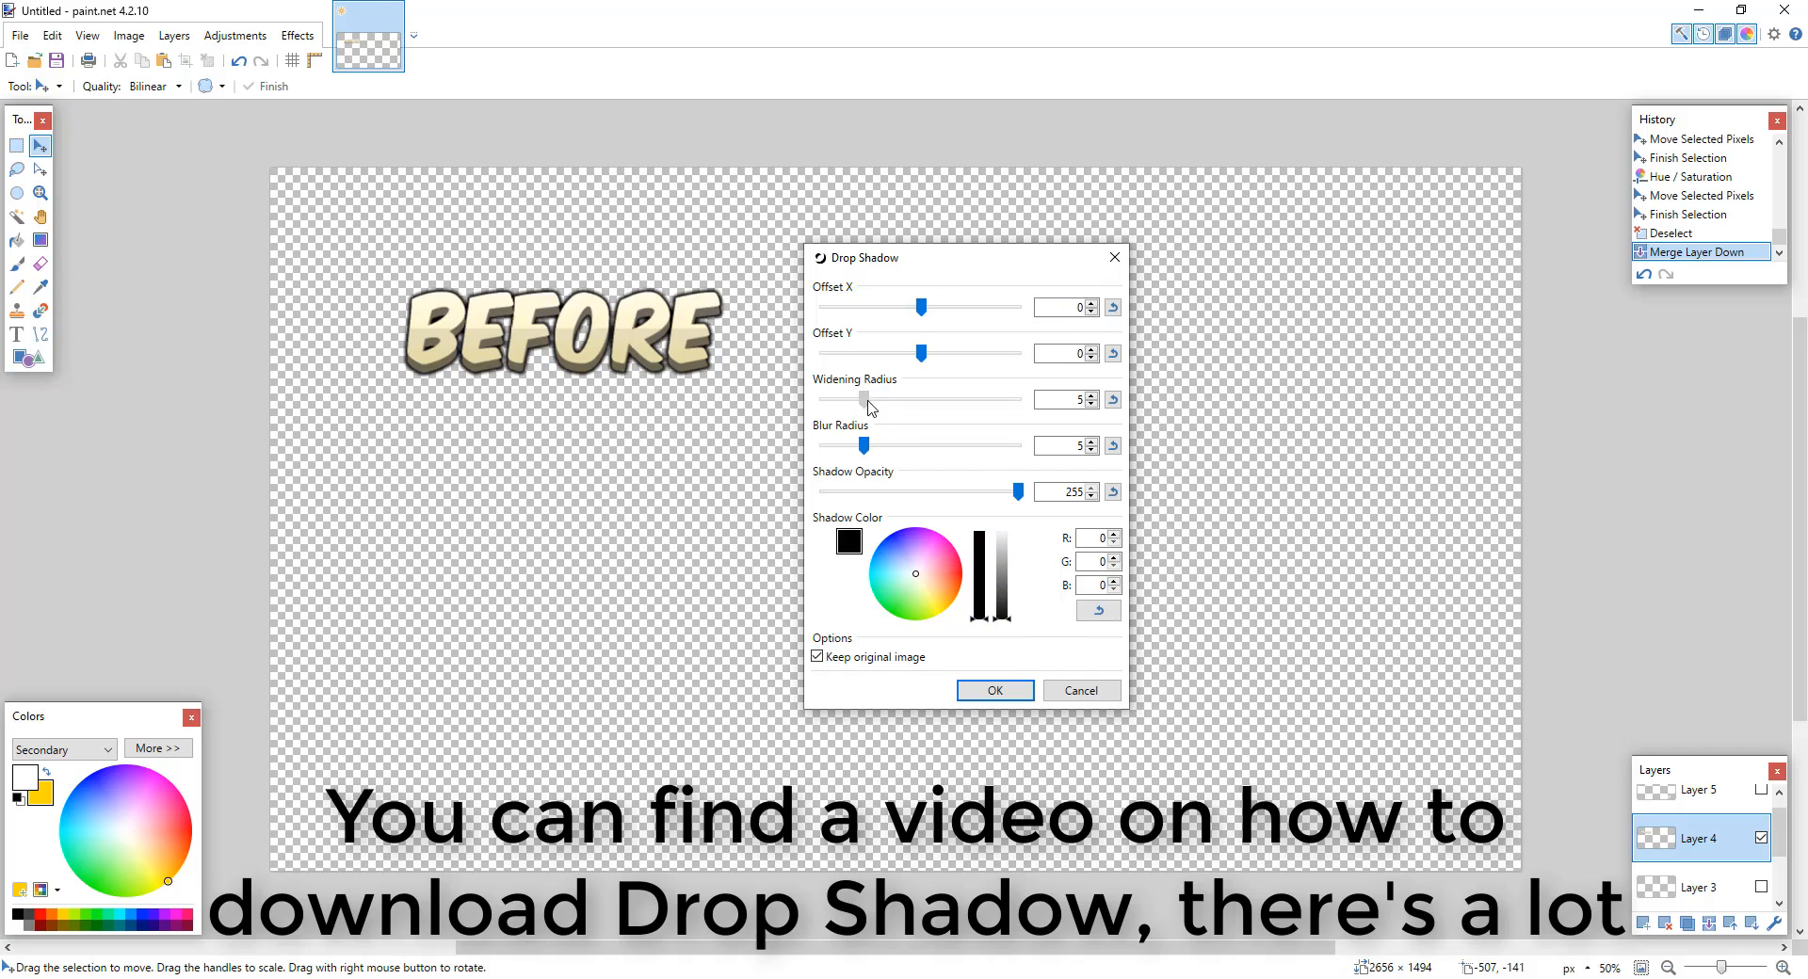
pyautogui.moveTo(868, 403); pyautogui.dragTo(847, 447)
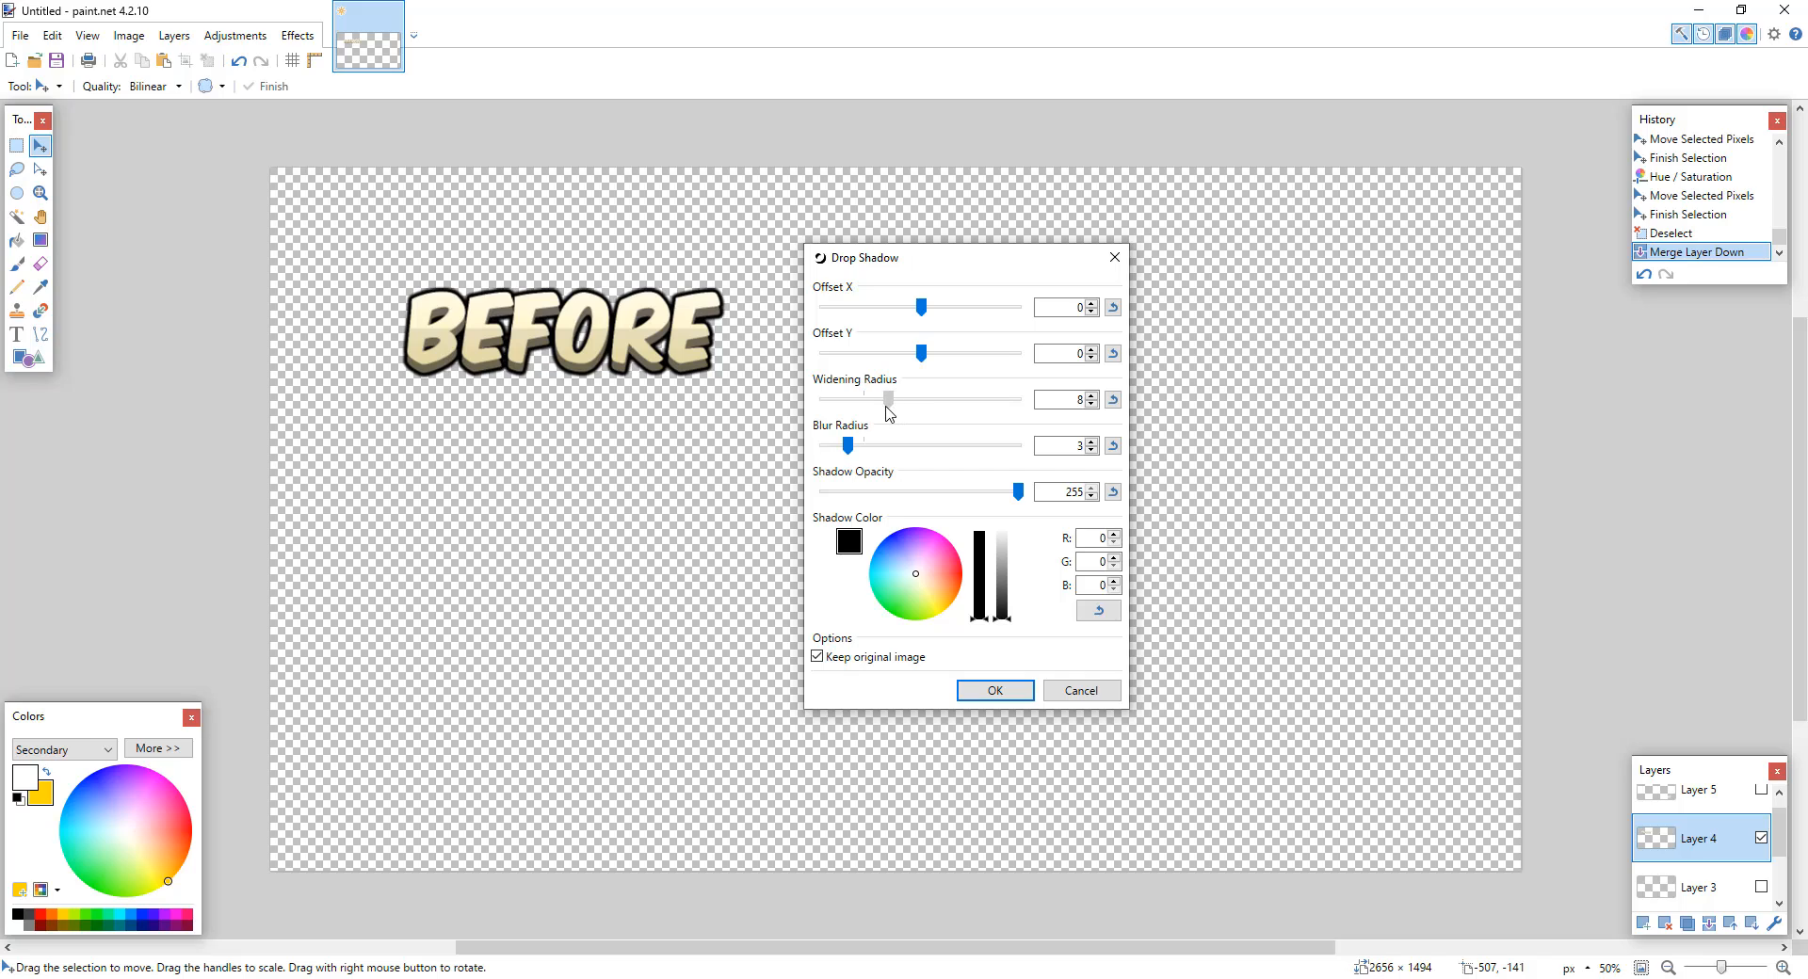
pyautogui.moveTo(884, 405); pyautogui.dragTo(896, 414)
pyautogui.click(995, 692)
# Step: Undo the drop shadow, the layer merge and the deselection, returning to the movement of the dark BEFORE copy
pyautogui.click(240, 62)
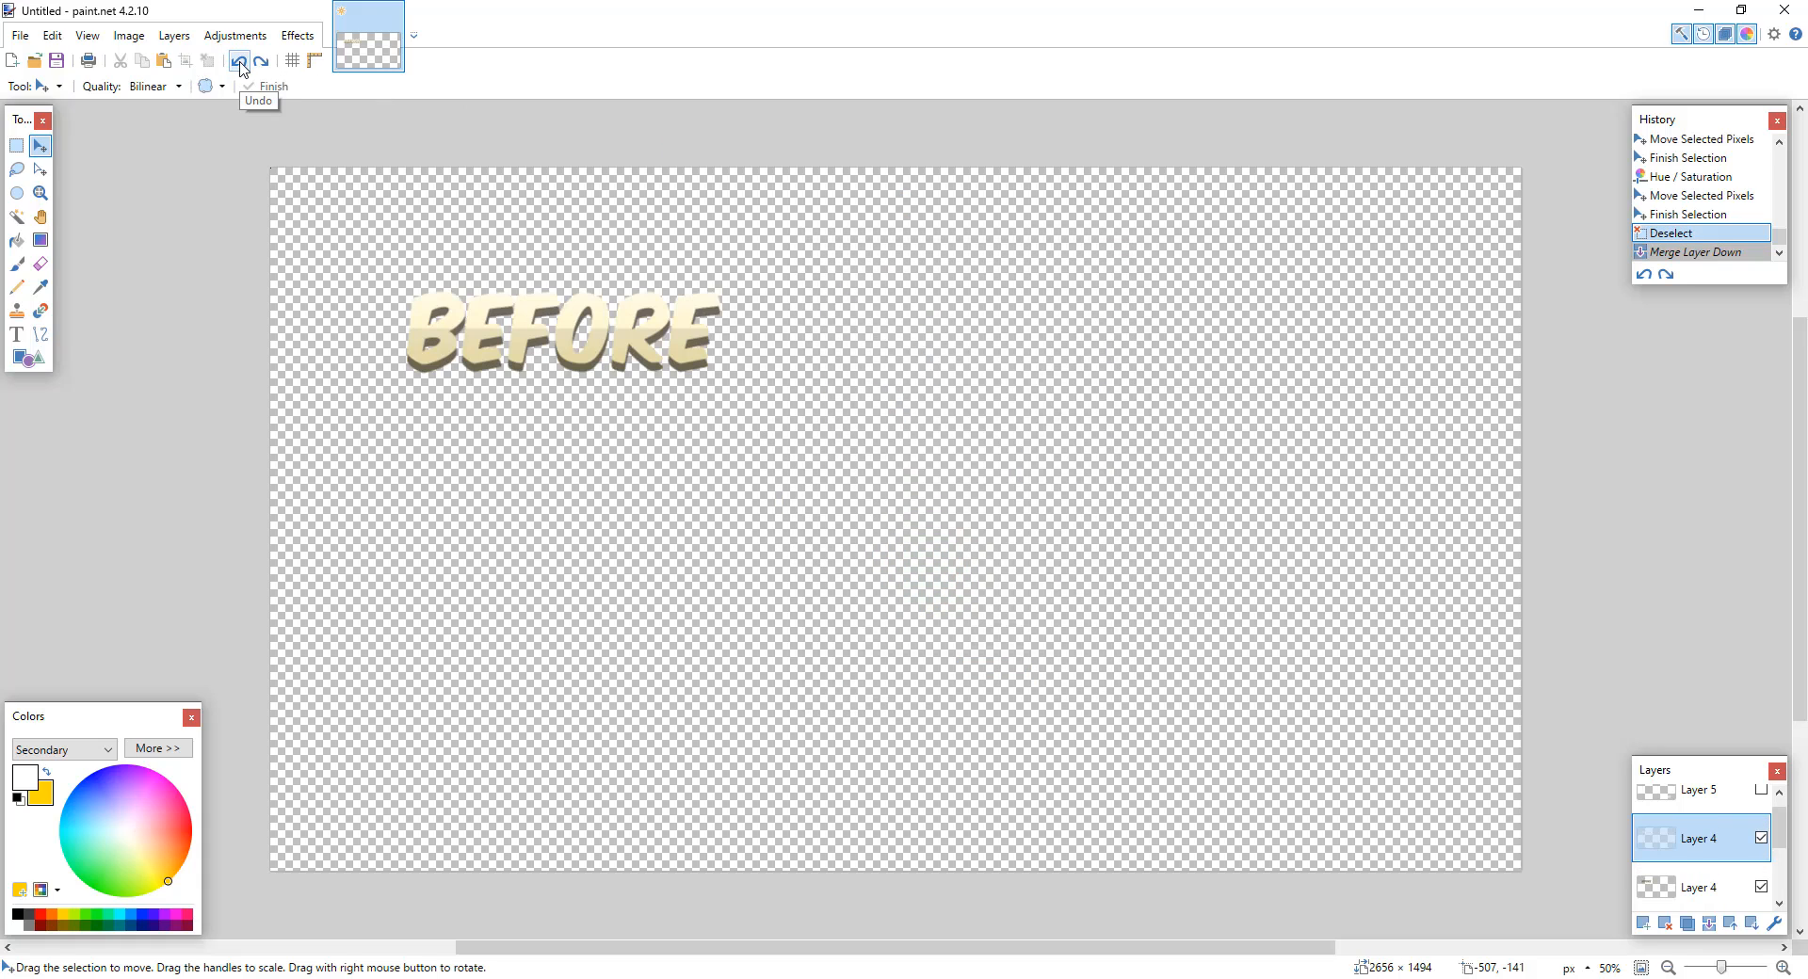
pyautogui.click(241, 62)
pyautogui.click(240, 62)
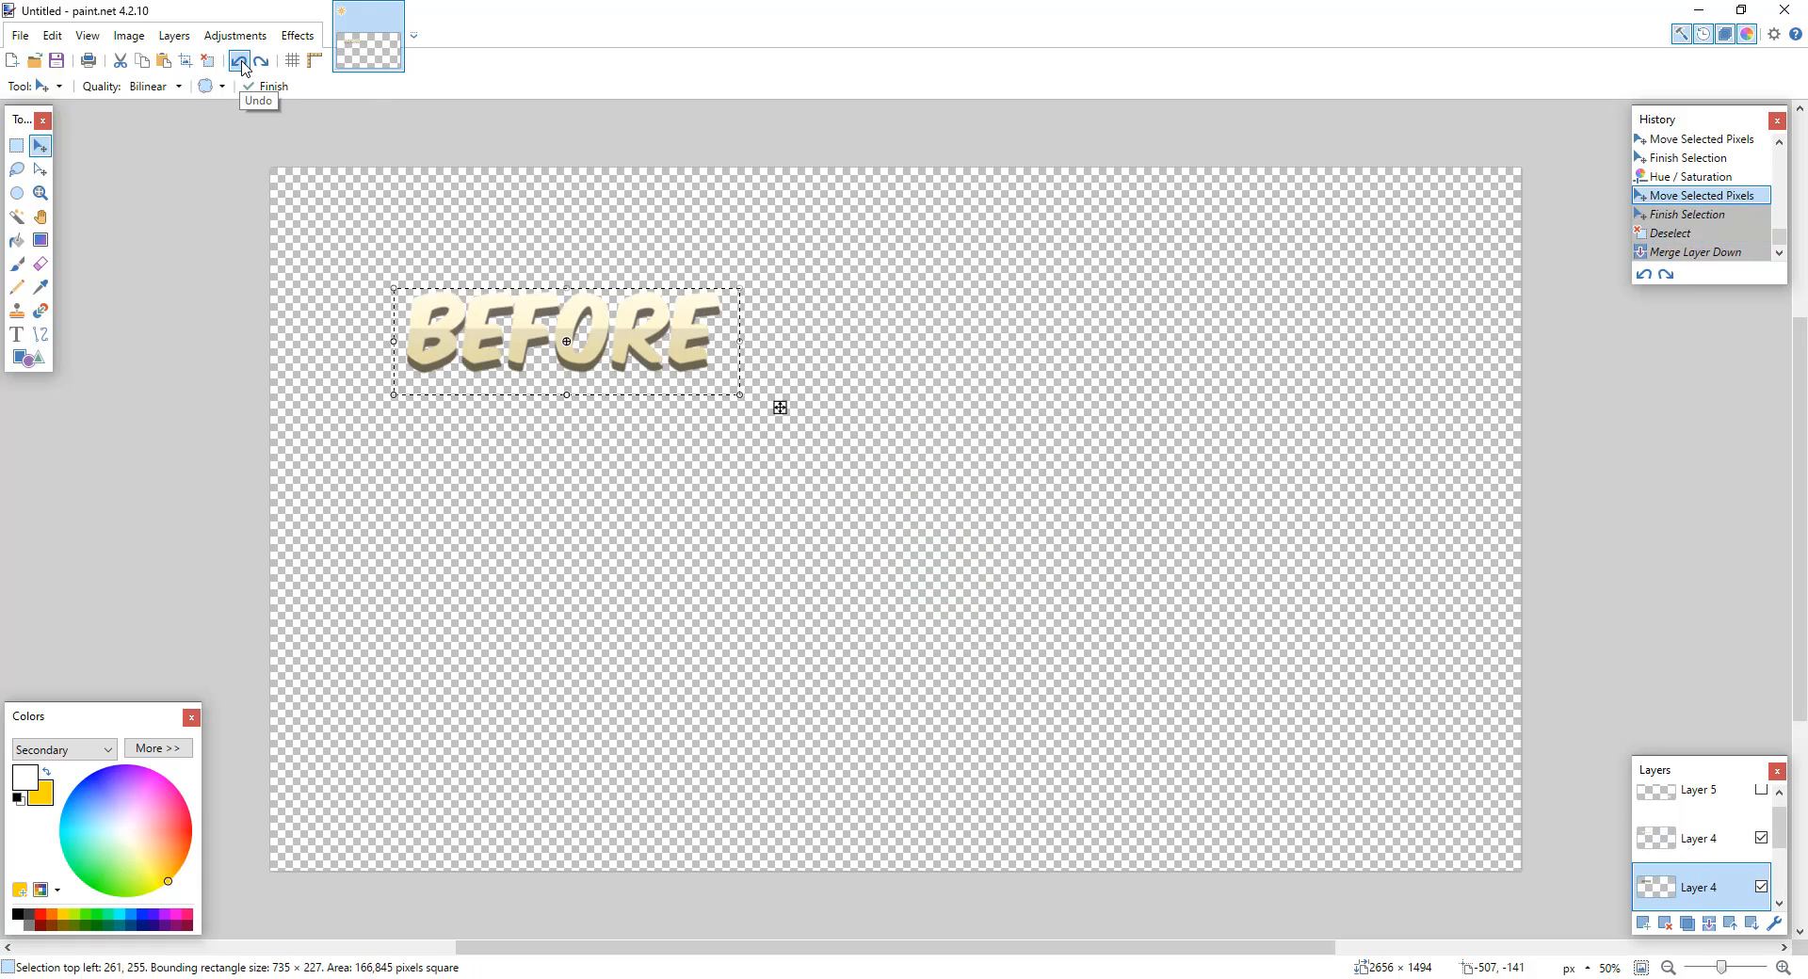
pyautogui.click(241, 62)
pyautogui.click(240, 62)
pyautogui.click(261, 62)
pyautogui.click(260, 63)
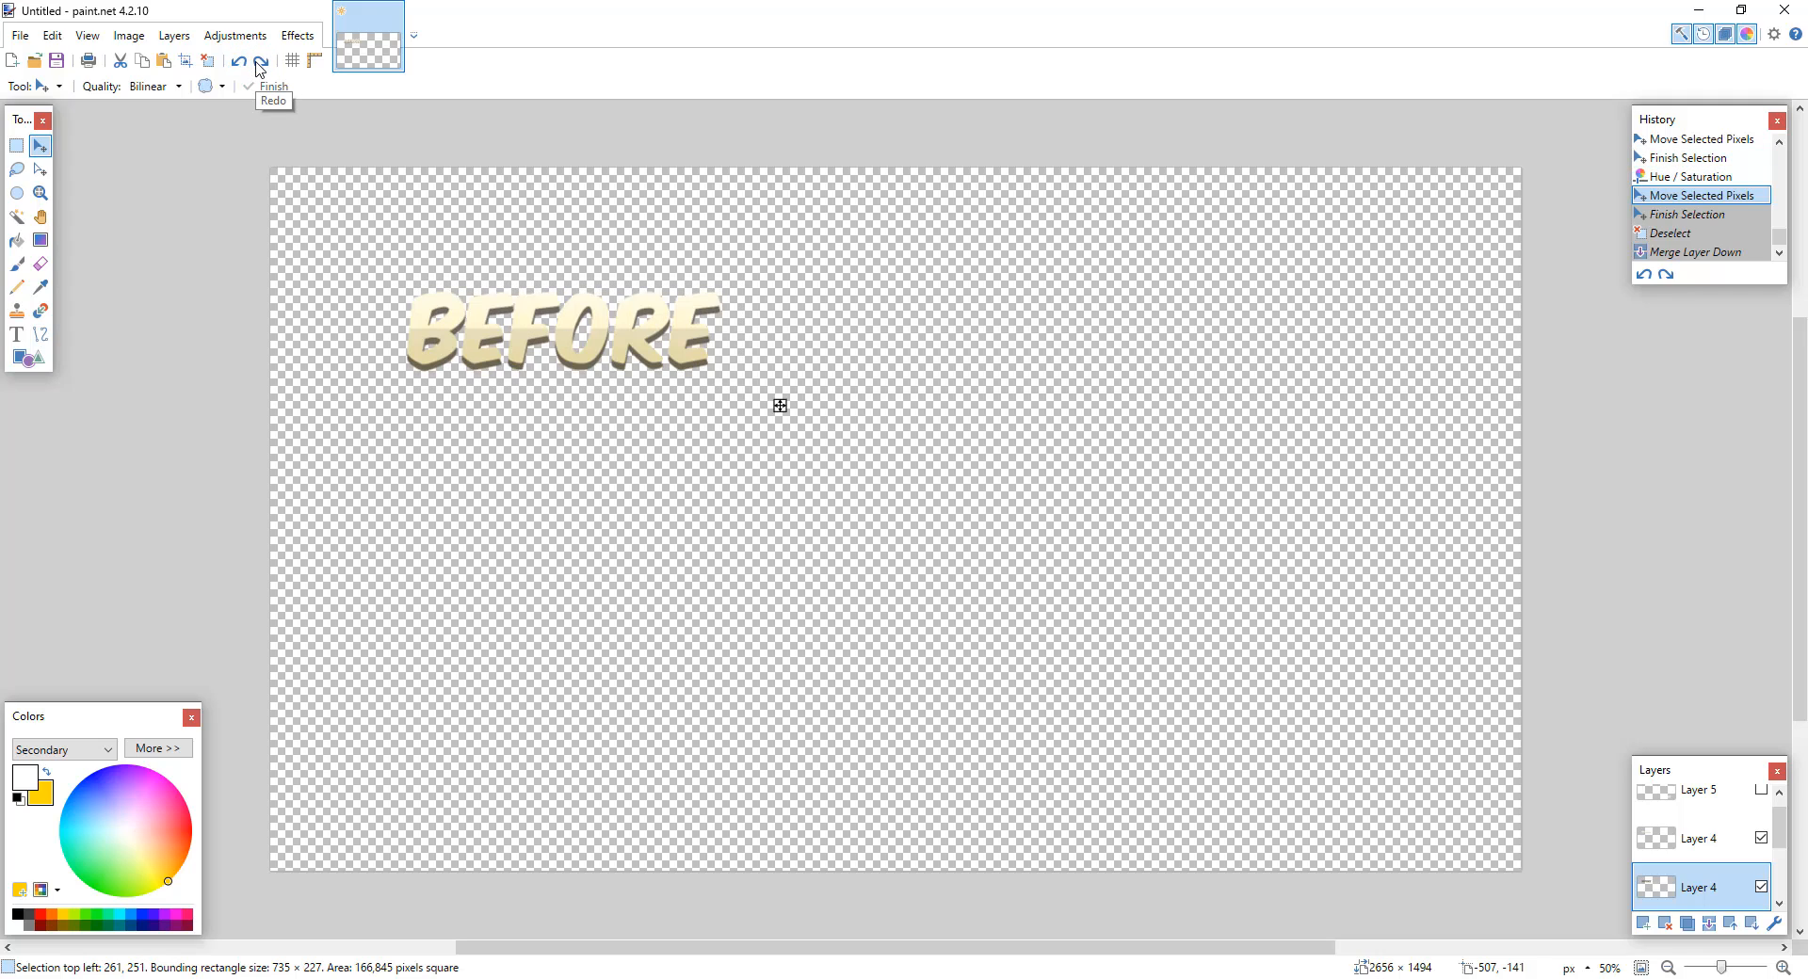
# Step: Shift the dark BEFORE copy up by 4 px, commit the move and deselect
pyautogui.click(779, 404)
pyautogui.press('Return')
pyautogui.hotkey('ctrl', 'd')
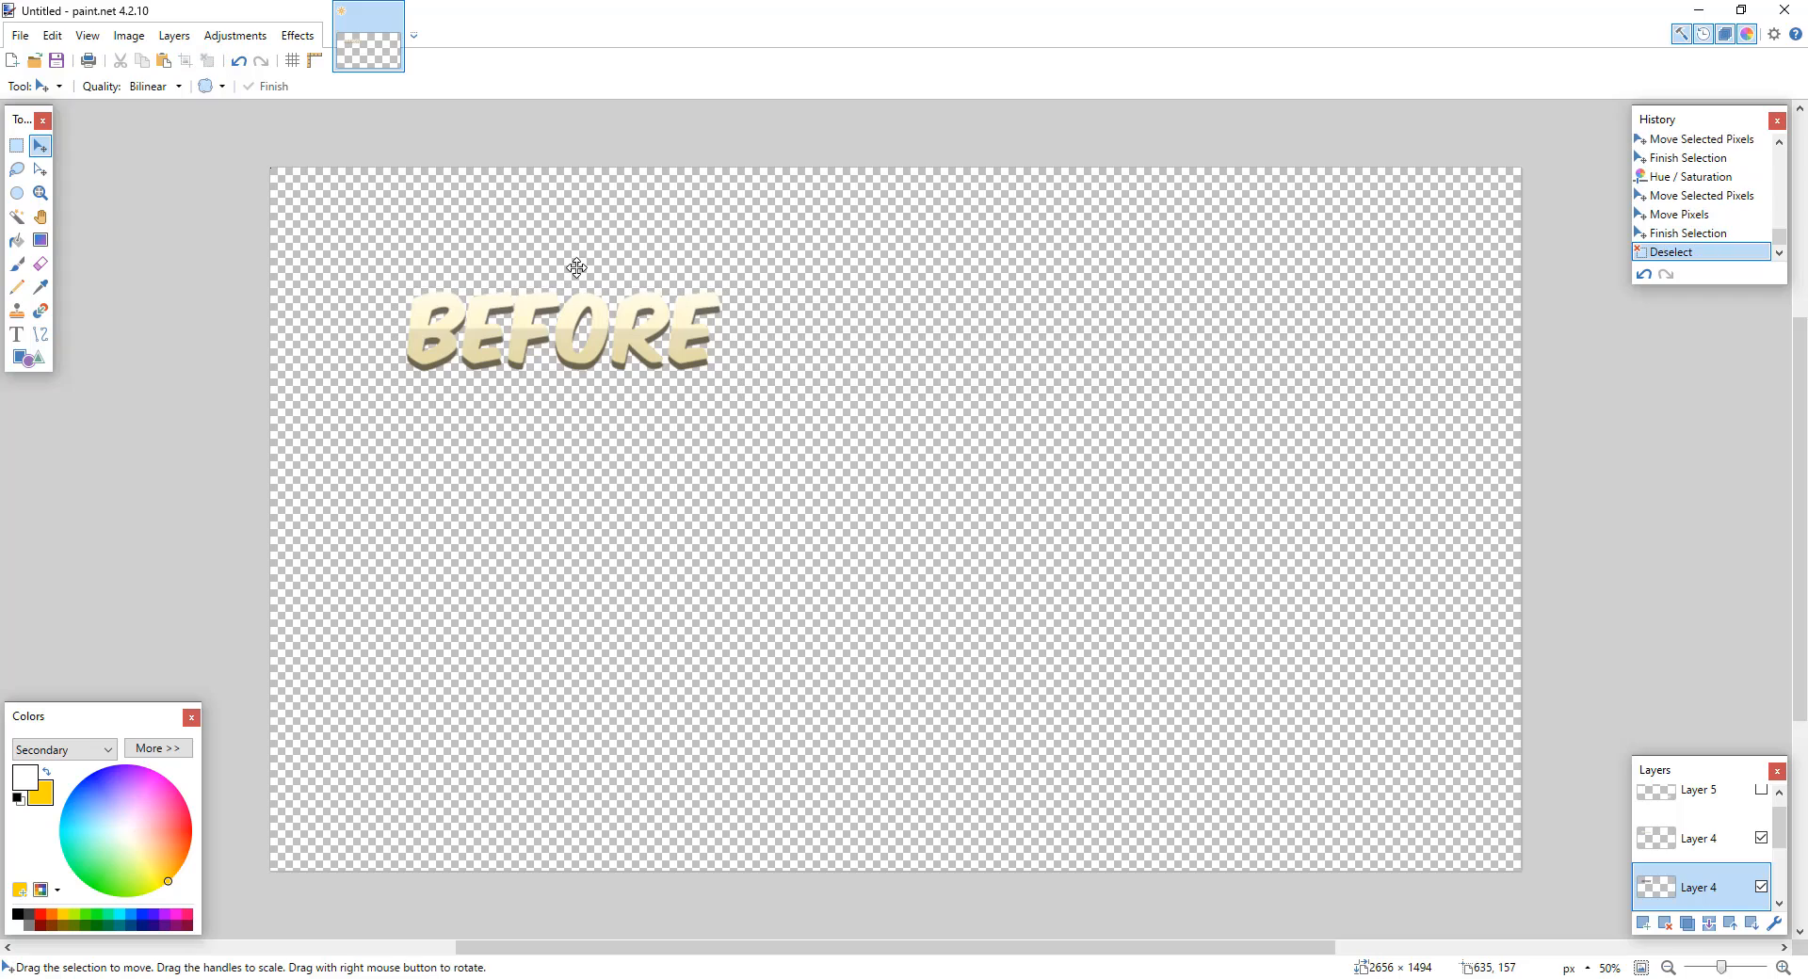
pyautogui.click(297, 35)
pyautogui.moveTo(334, 153)
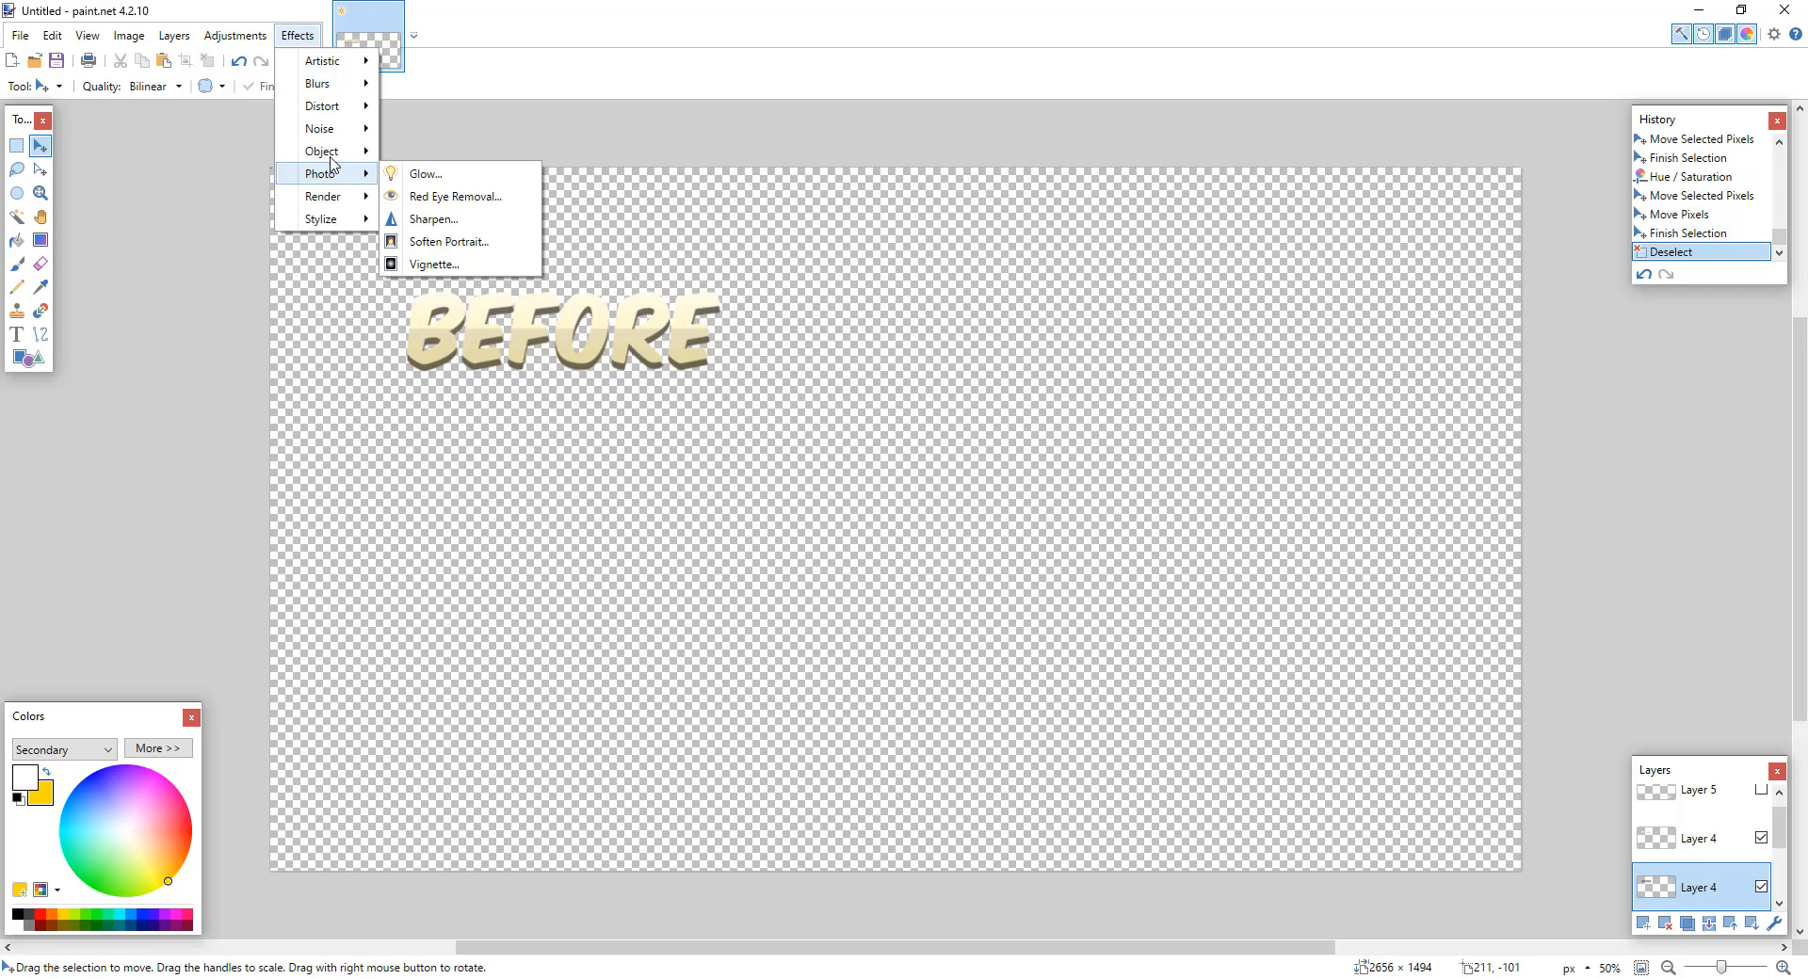
pyautogui.click(443, 151)
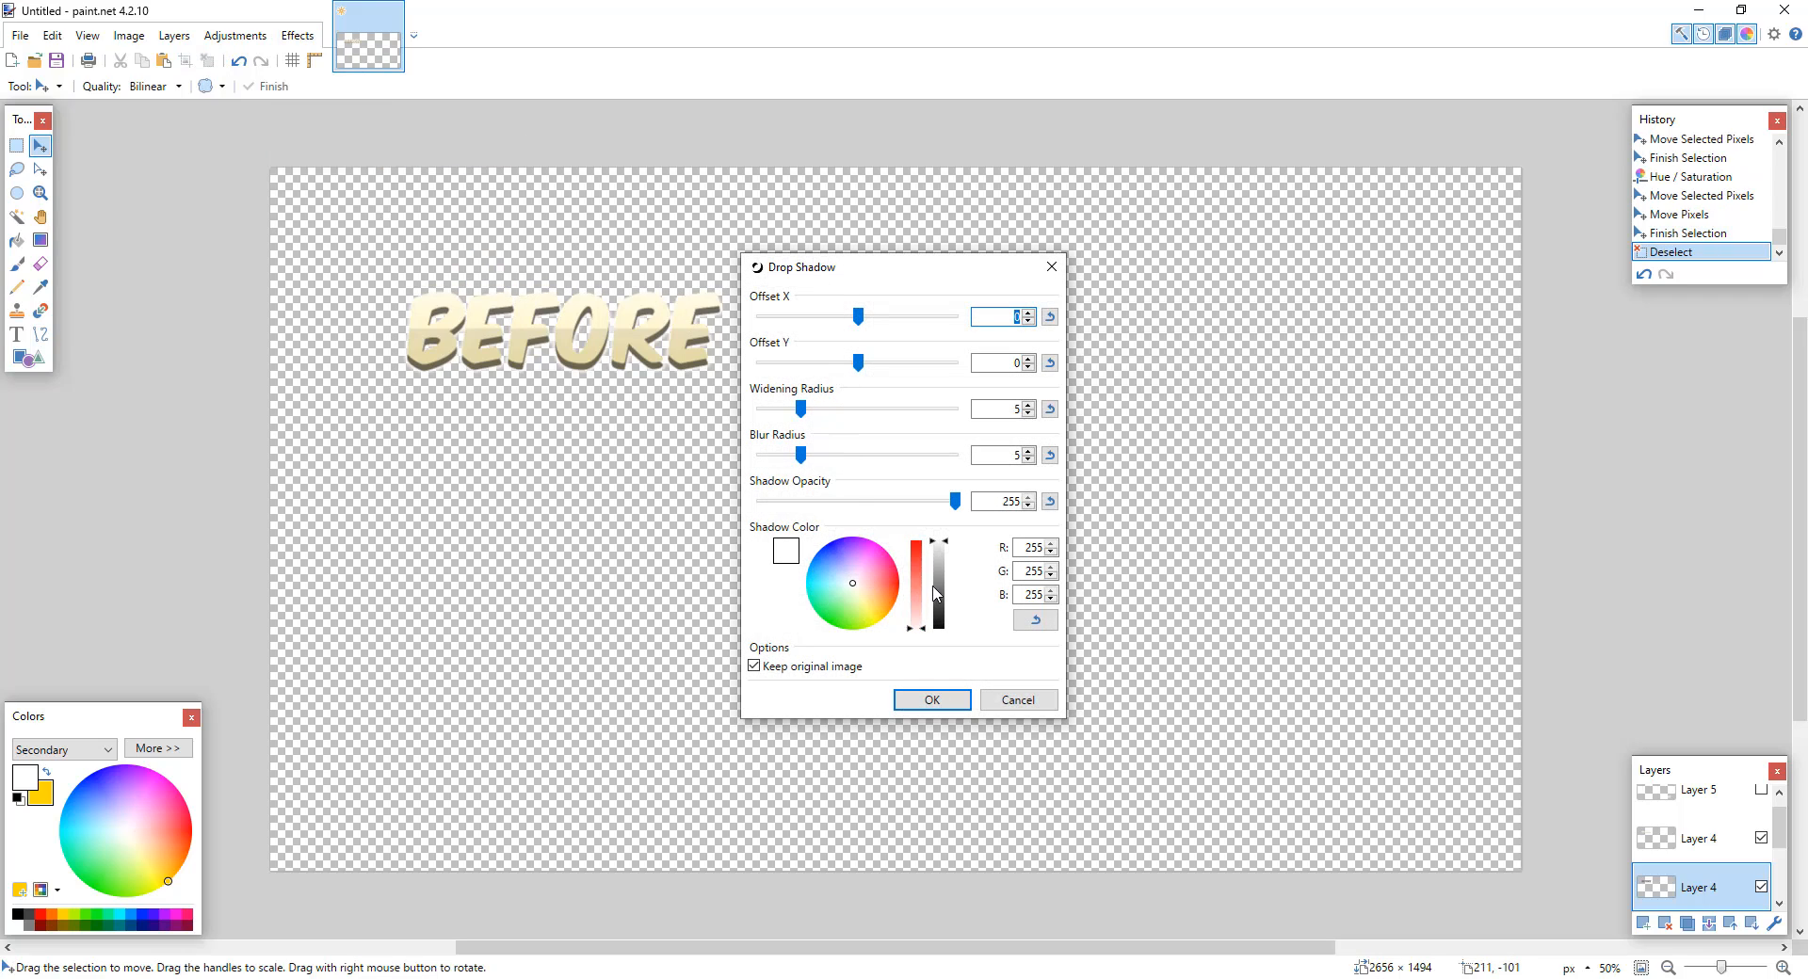
pyautogui.moveTo(935, 593); pyautogui.dragTo(938, 631)
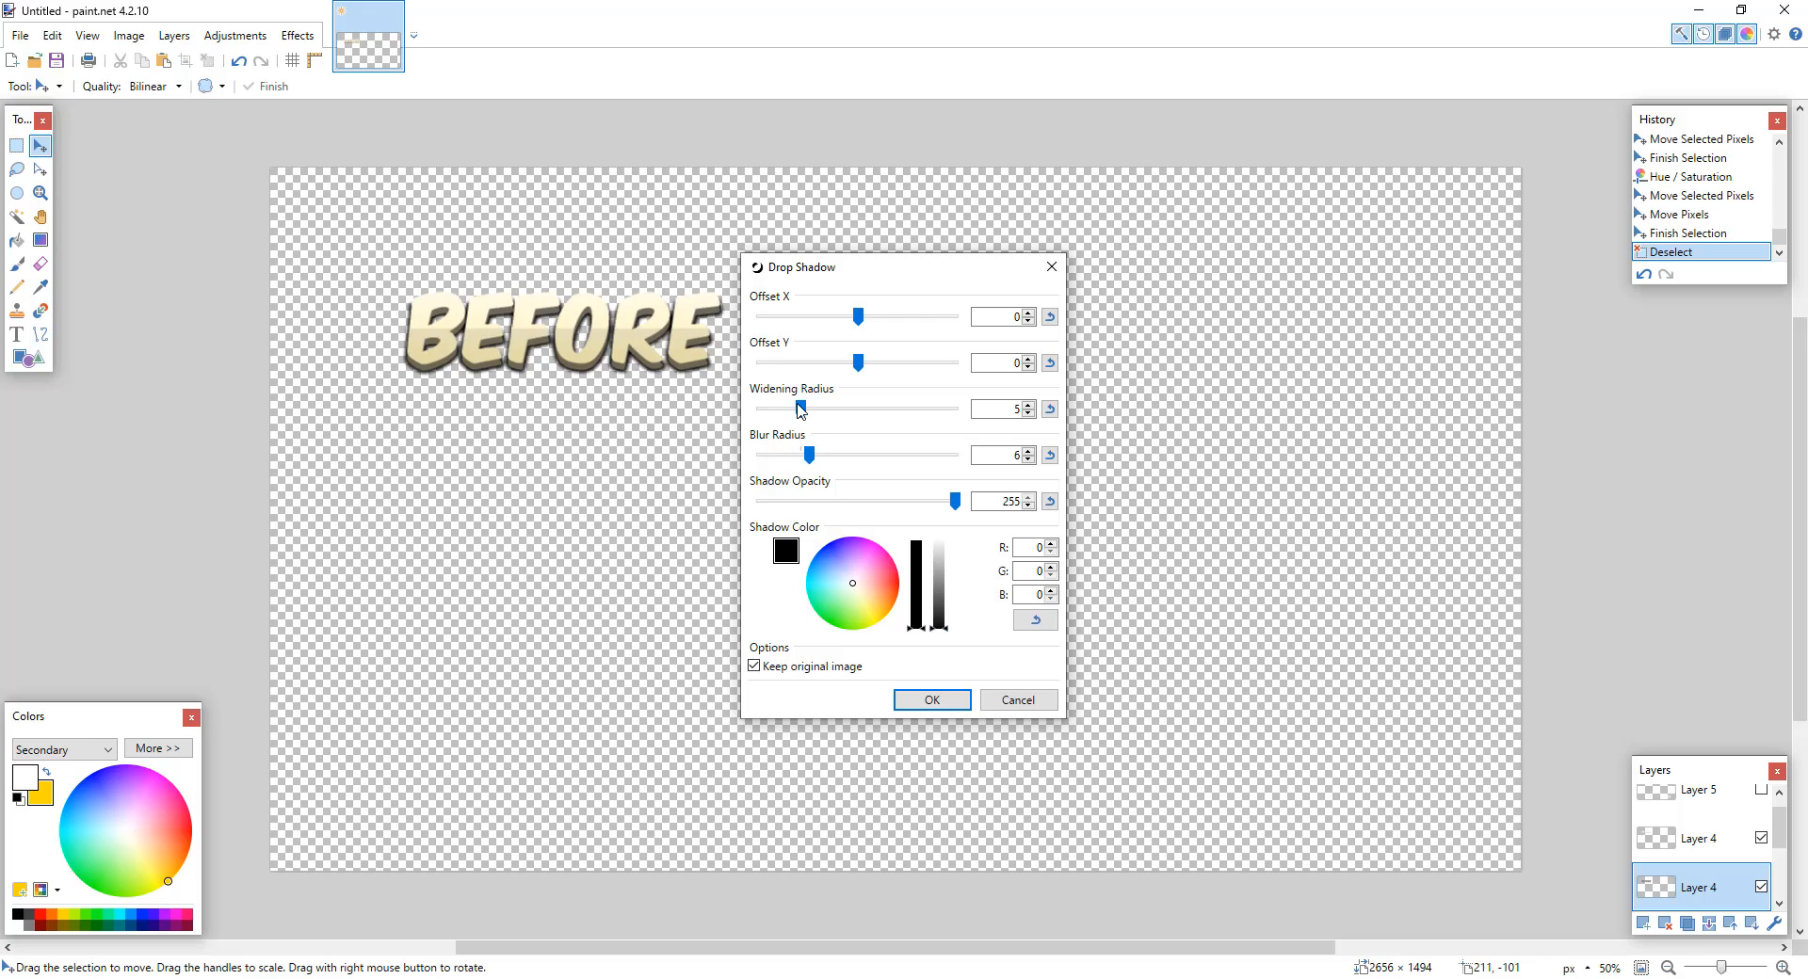
pyautogui.moveTo(801, 409); pyautogui.dragTo(843, 397)
pyautogui.click(1052, 269)
# Step: Merge the upper Layer 4 down and give BEFORE a black Drop Shadow with widening radius 8 and blur radius 4
pyautogui.hotkey('ctrl', 'm')
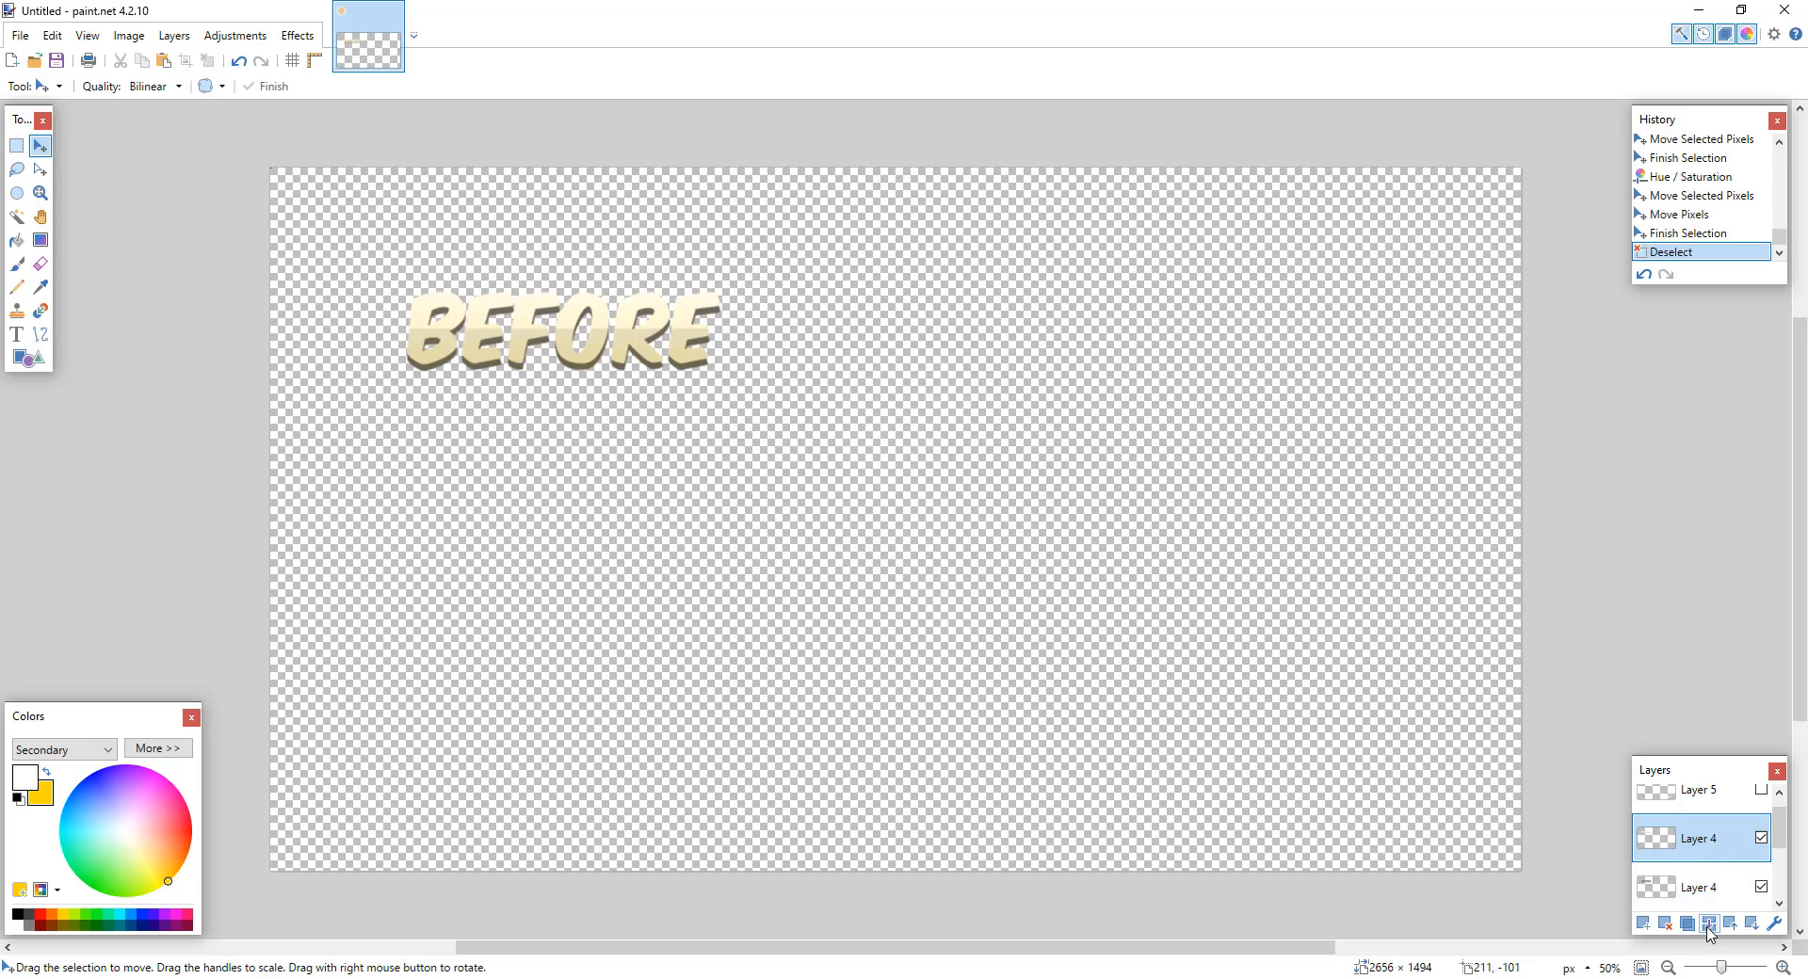
pyautogui.click(297, 36)
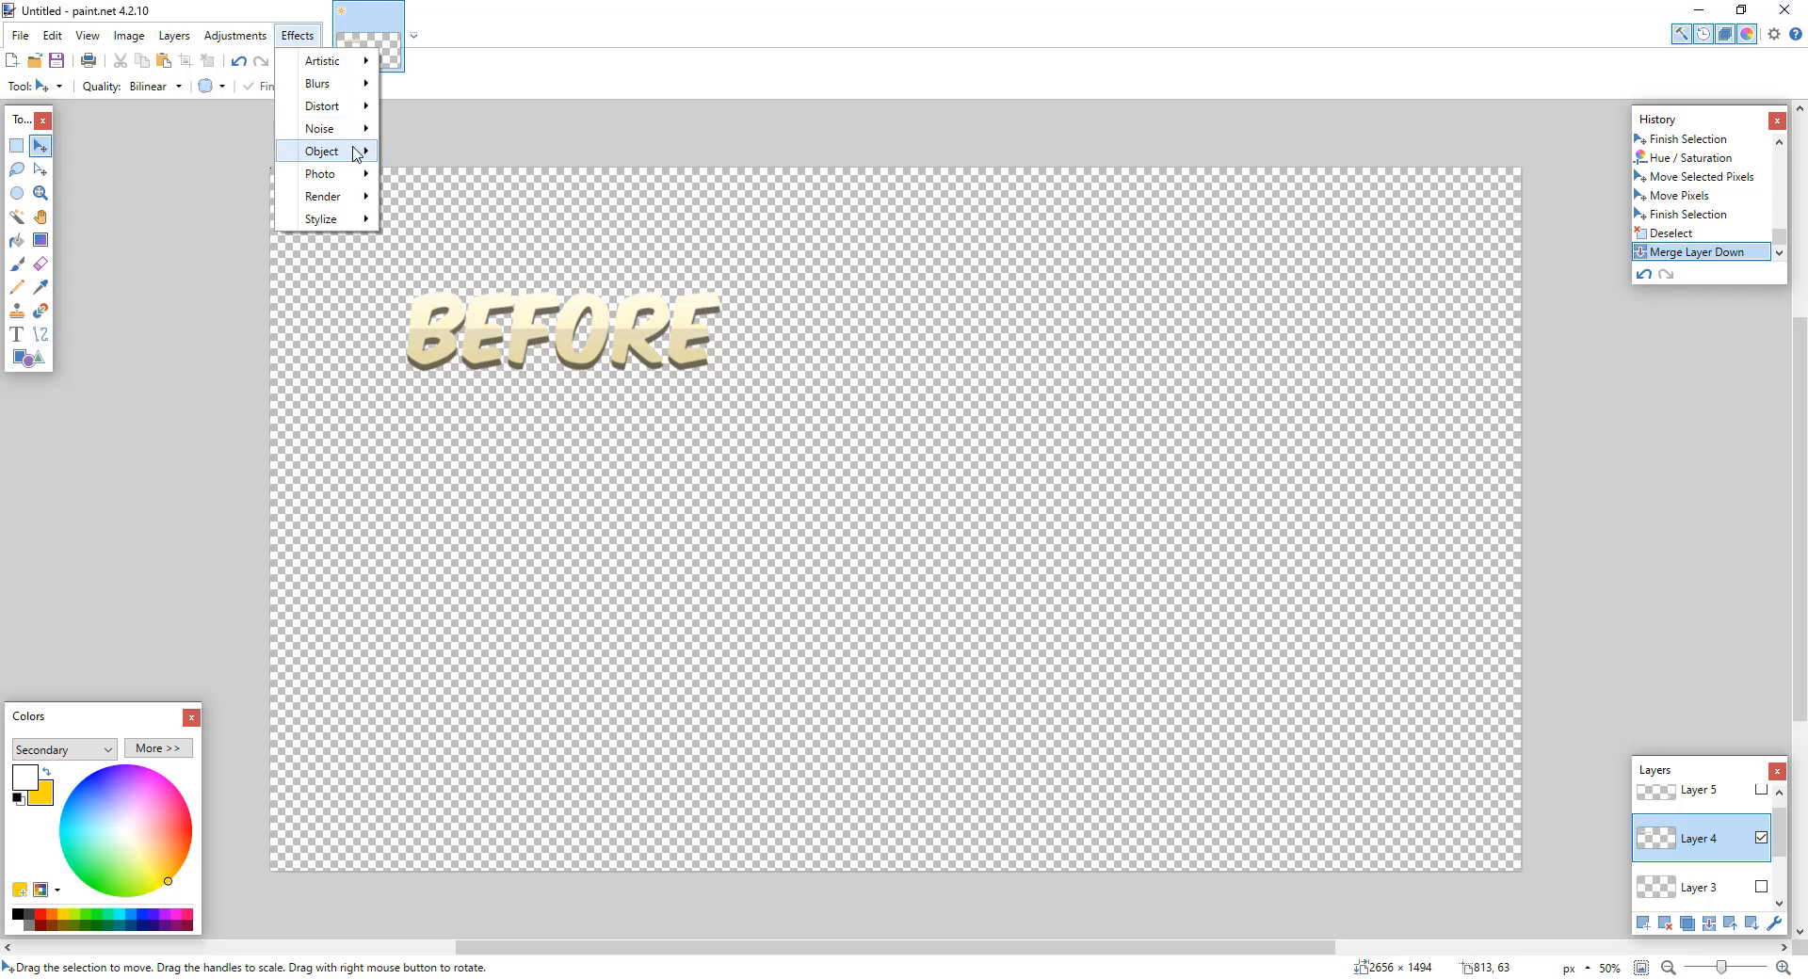
pyautogui.moveTo(355, 151)
pyautogui.click(420, 151)
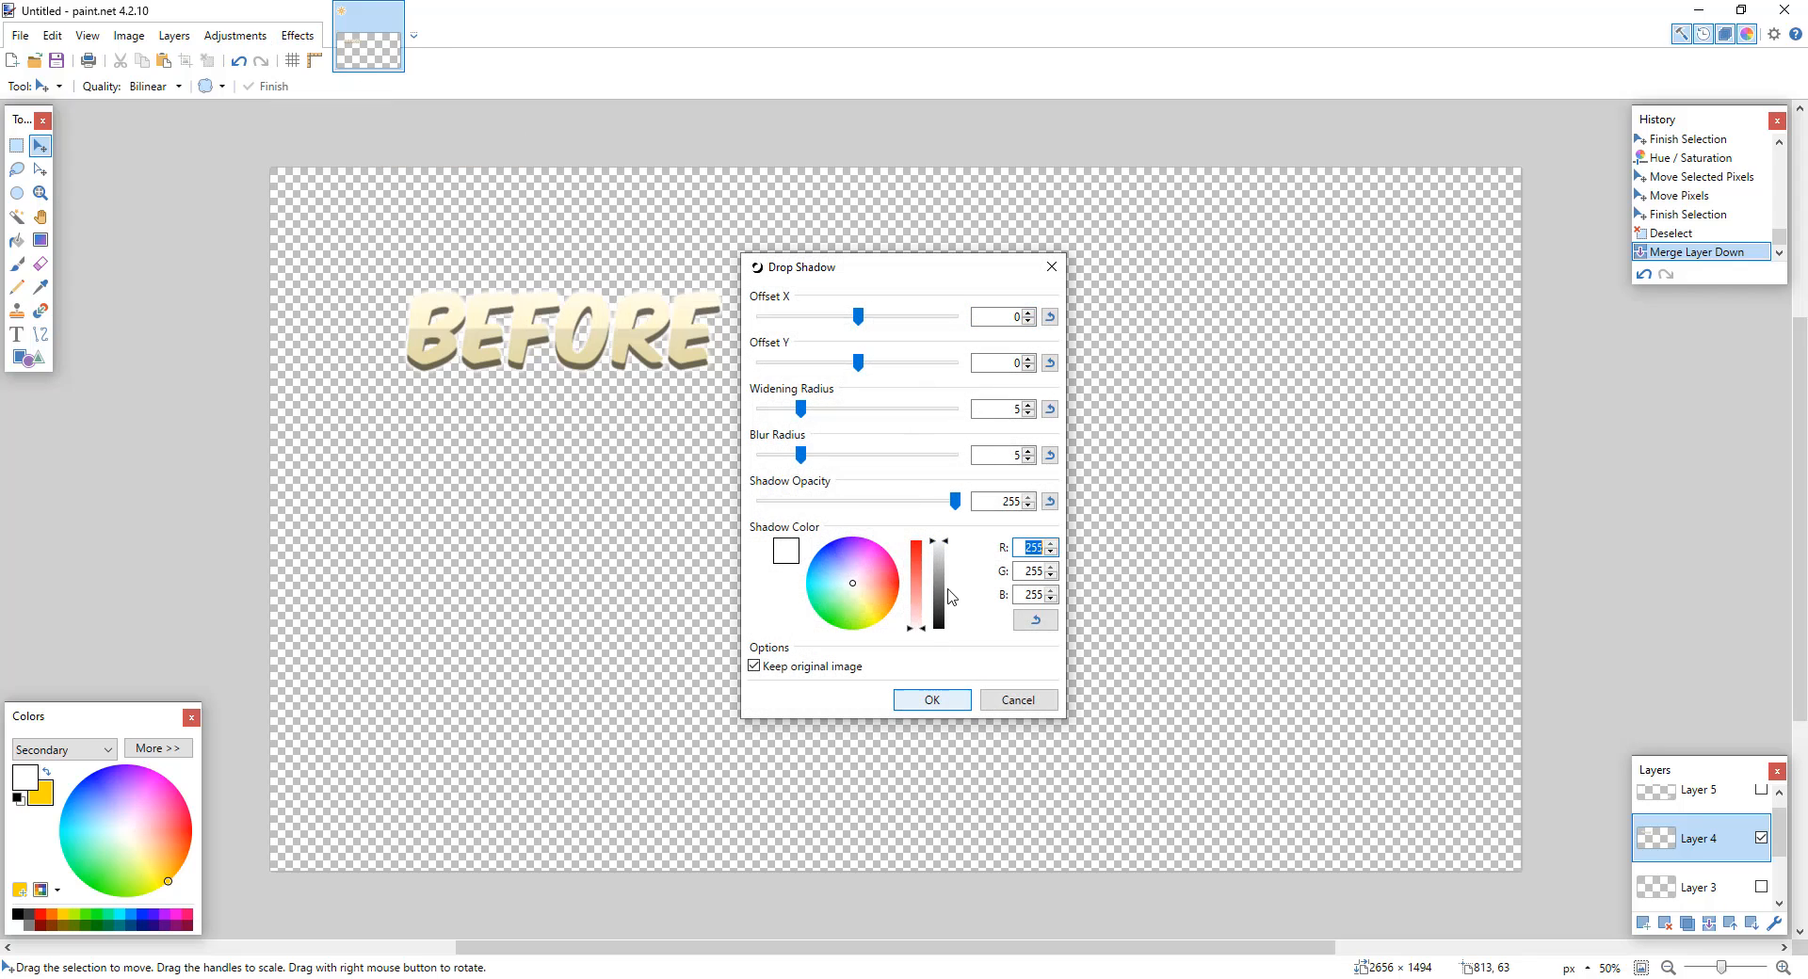
pyautogui.moveTo(800, 409); pyautogui.dragTo(829, 418)
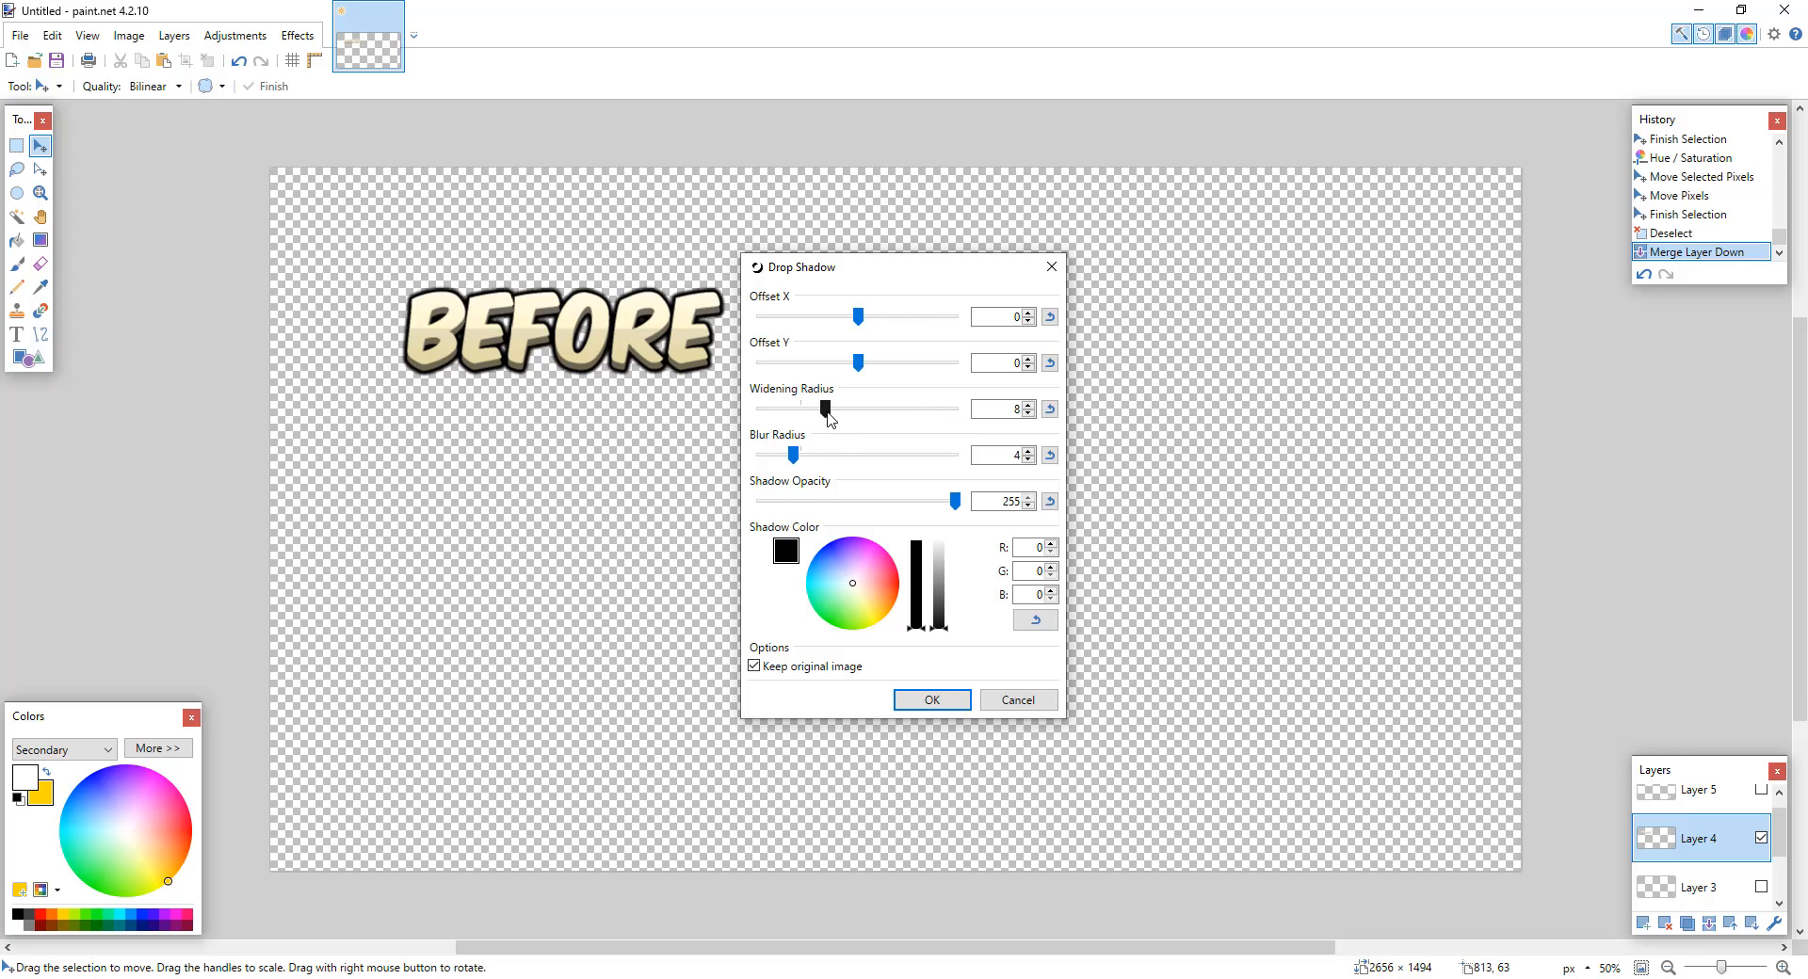
pyautogui.click(918, 701)
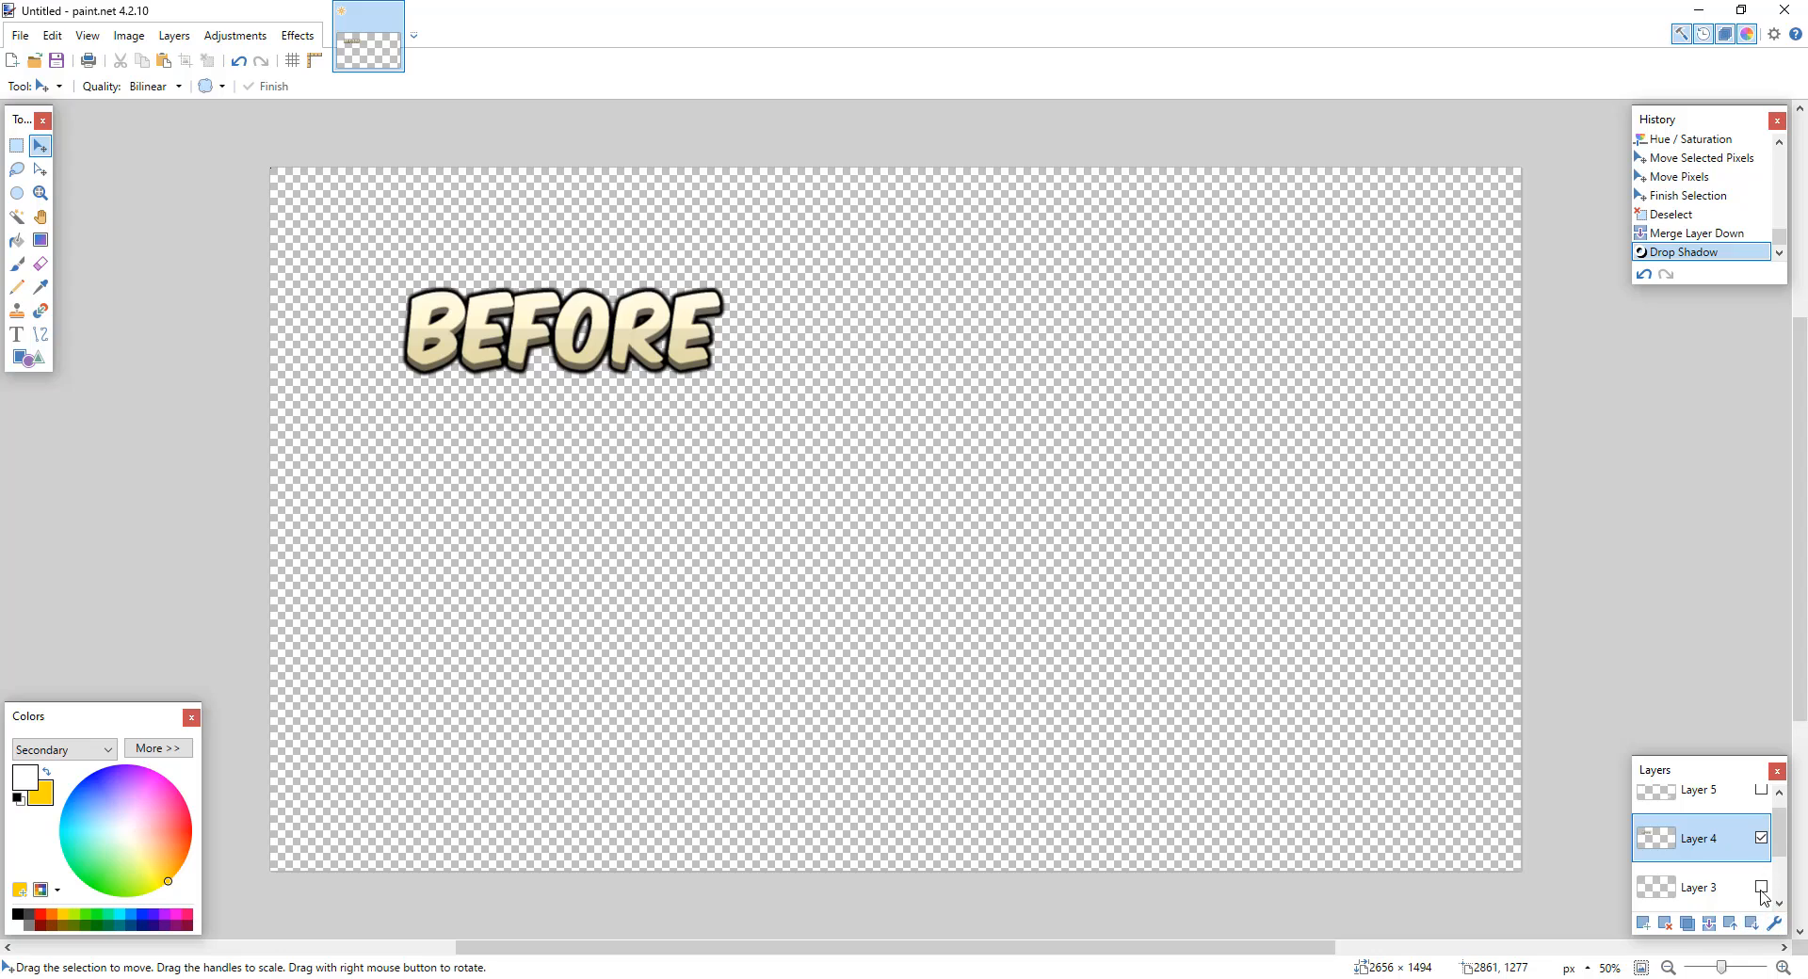
# Step: Hide Layer 4 with the BEFORE text and show Layer 5 with the AFTER text
pyautogui.click(1761, 838)
pyautogui.click(1761, 790)
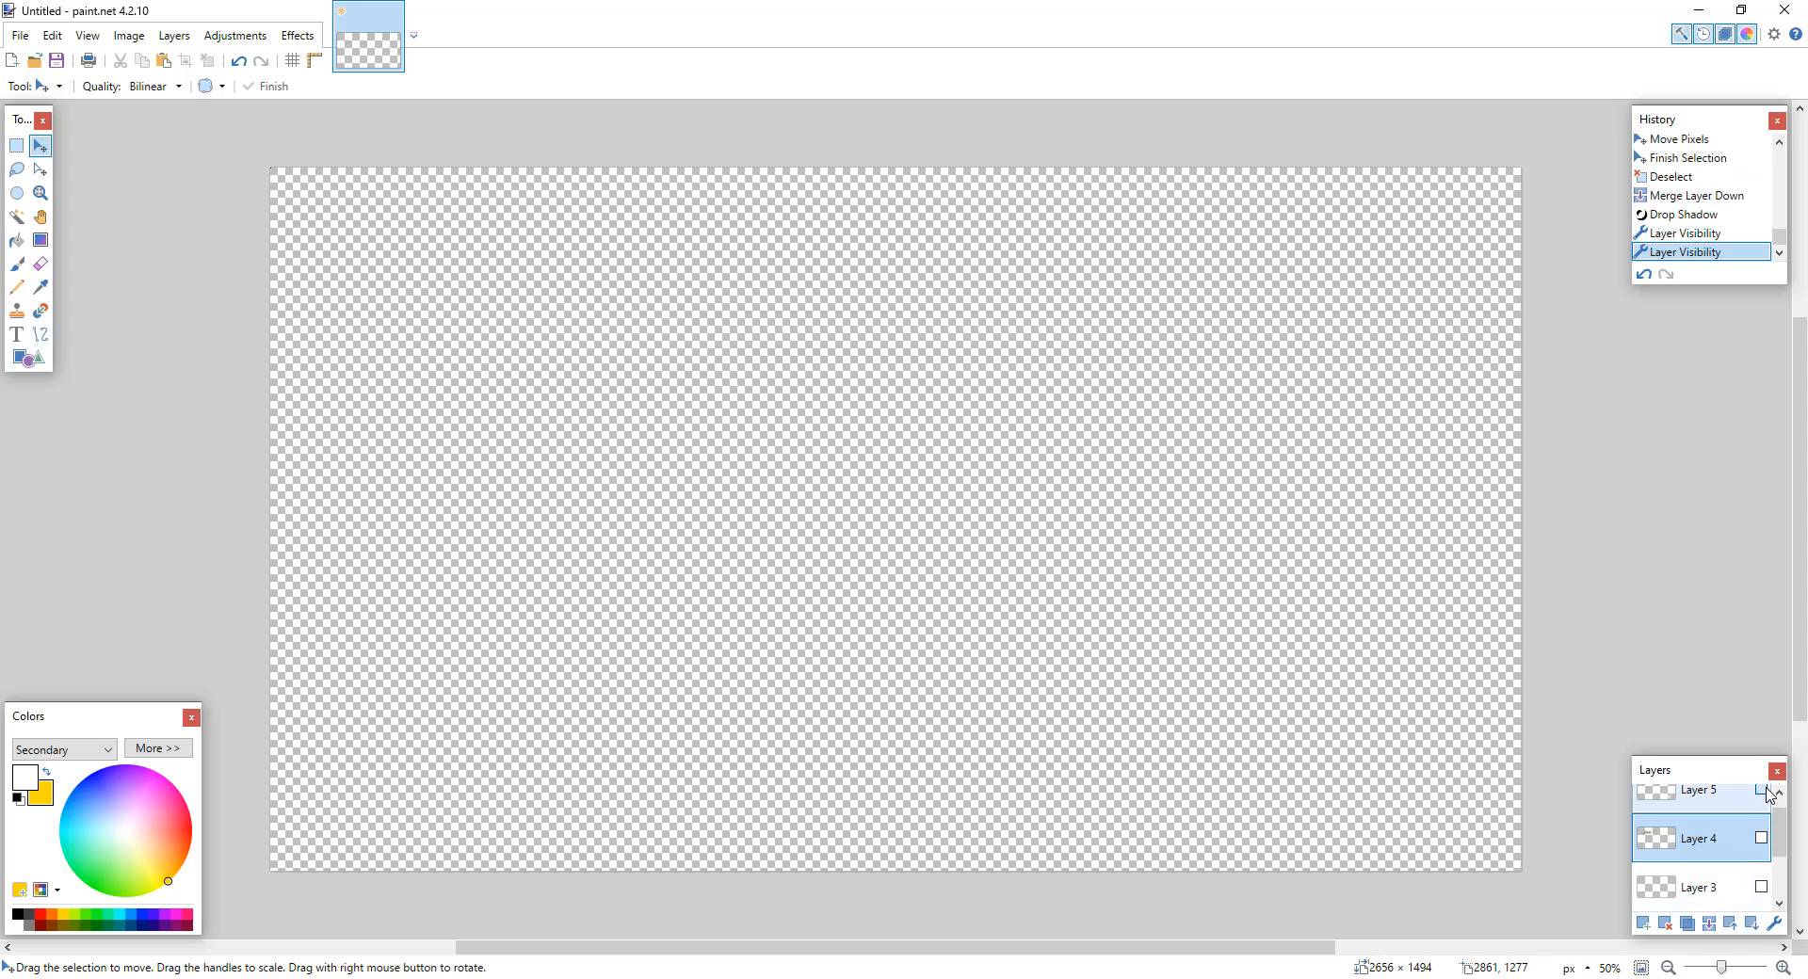
pyautogui.click(25, 224)
pyautogui.click(1286, 800)
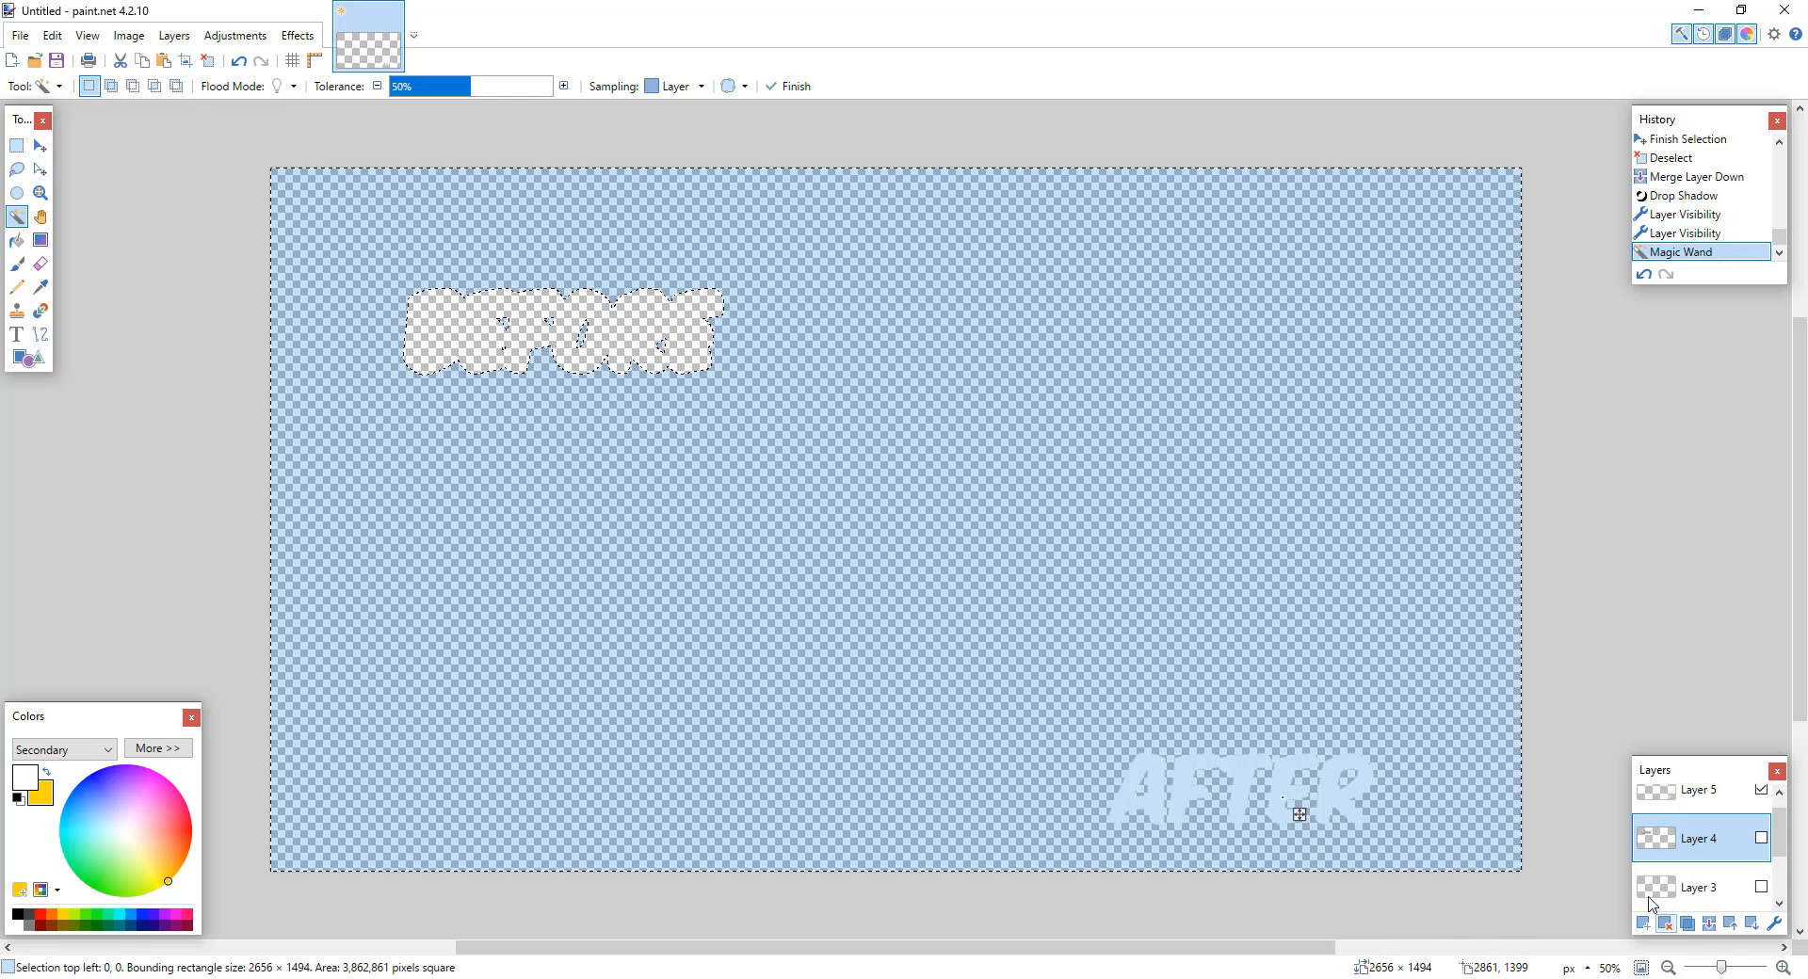
pyautogui.press('Return')
pyautogui.hotkey('ctrl', 'd')
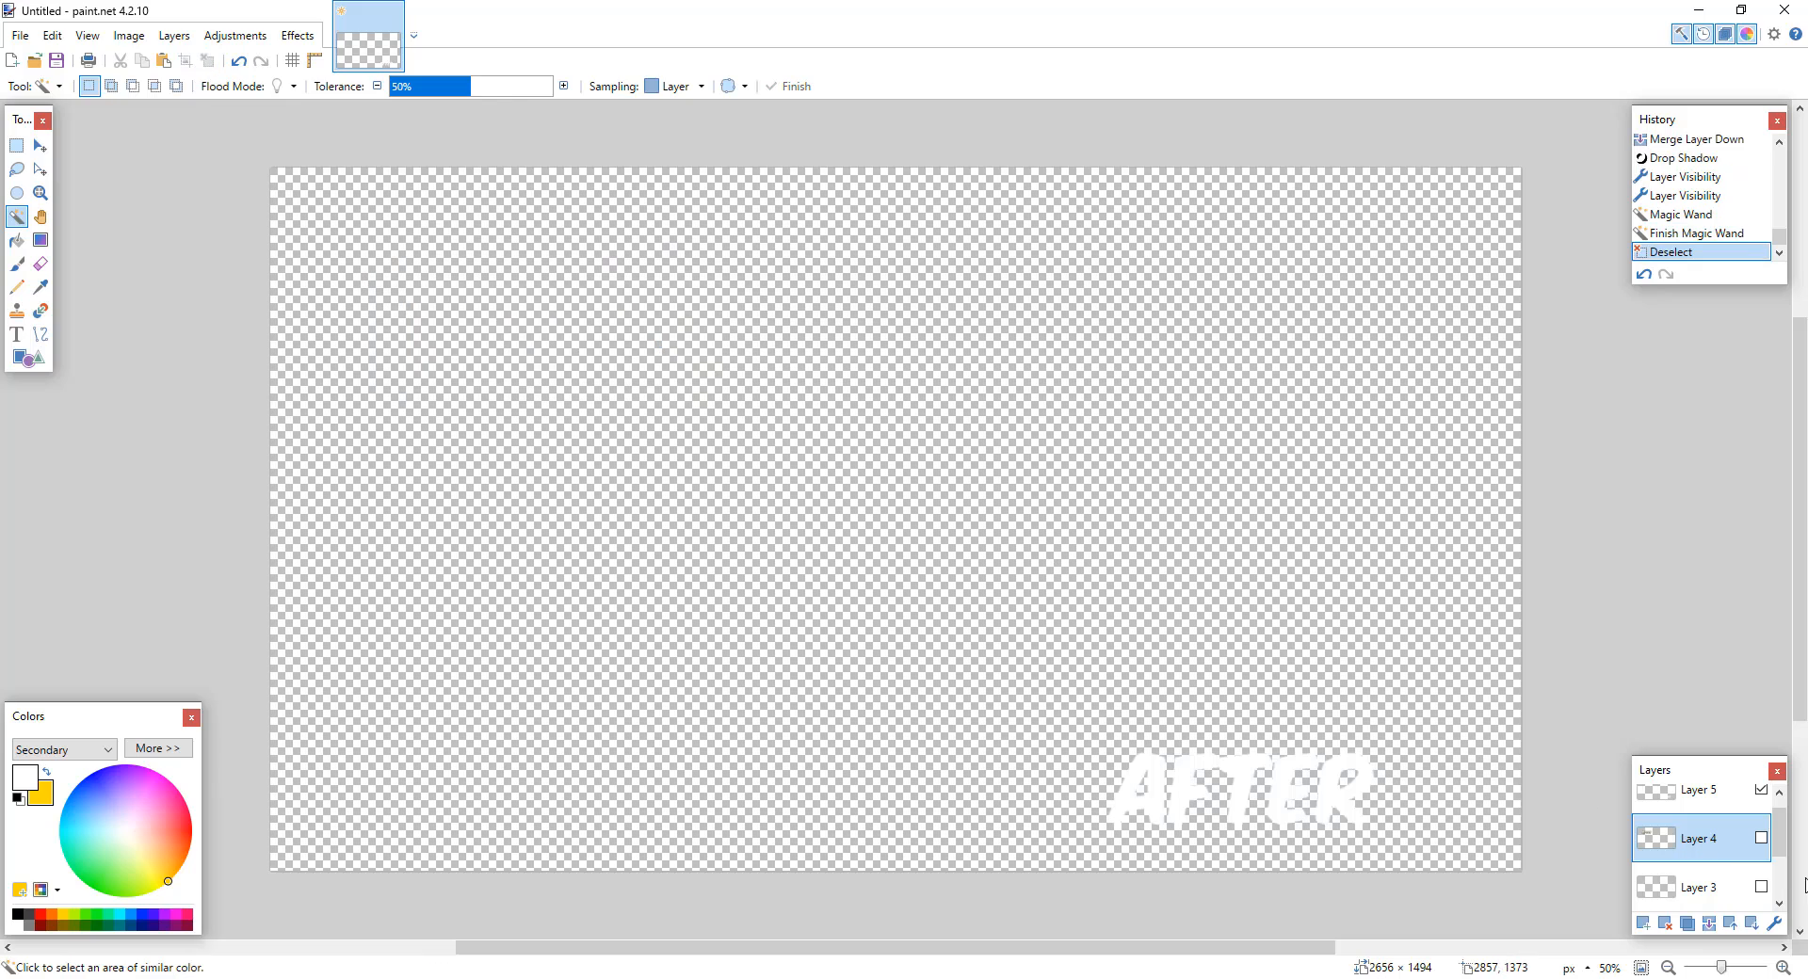
# Step: Select the white AFTER lettering on Layer 5 and fill it with a vertical white-to-yellow linear gradient about 410 px long
pyautogui.scroll(1, 1694, 873)
pyautogui.click(1695, 810)
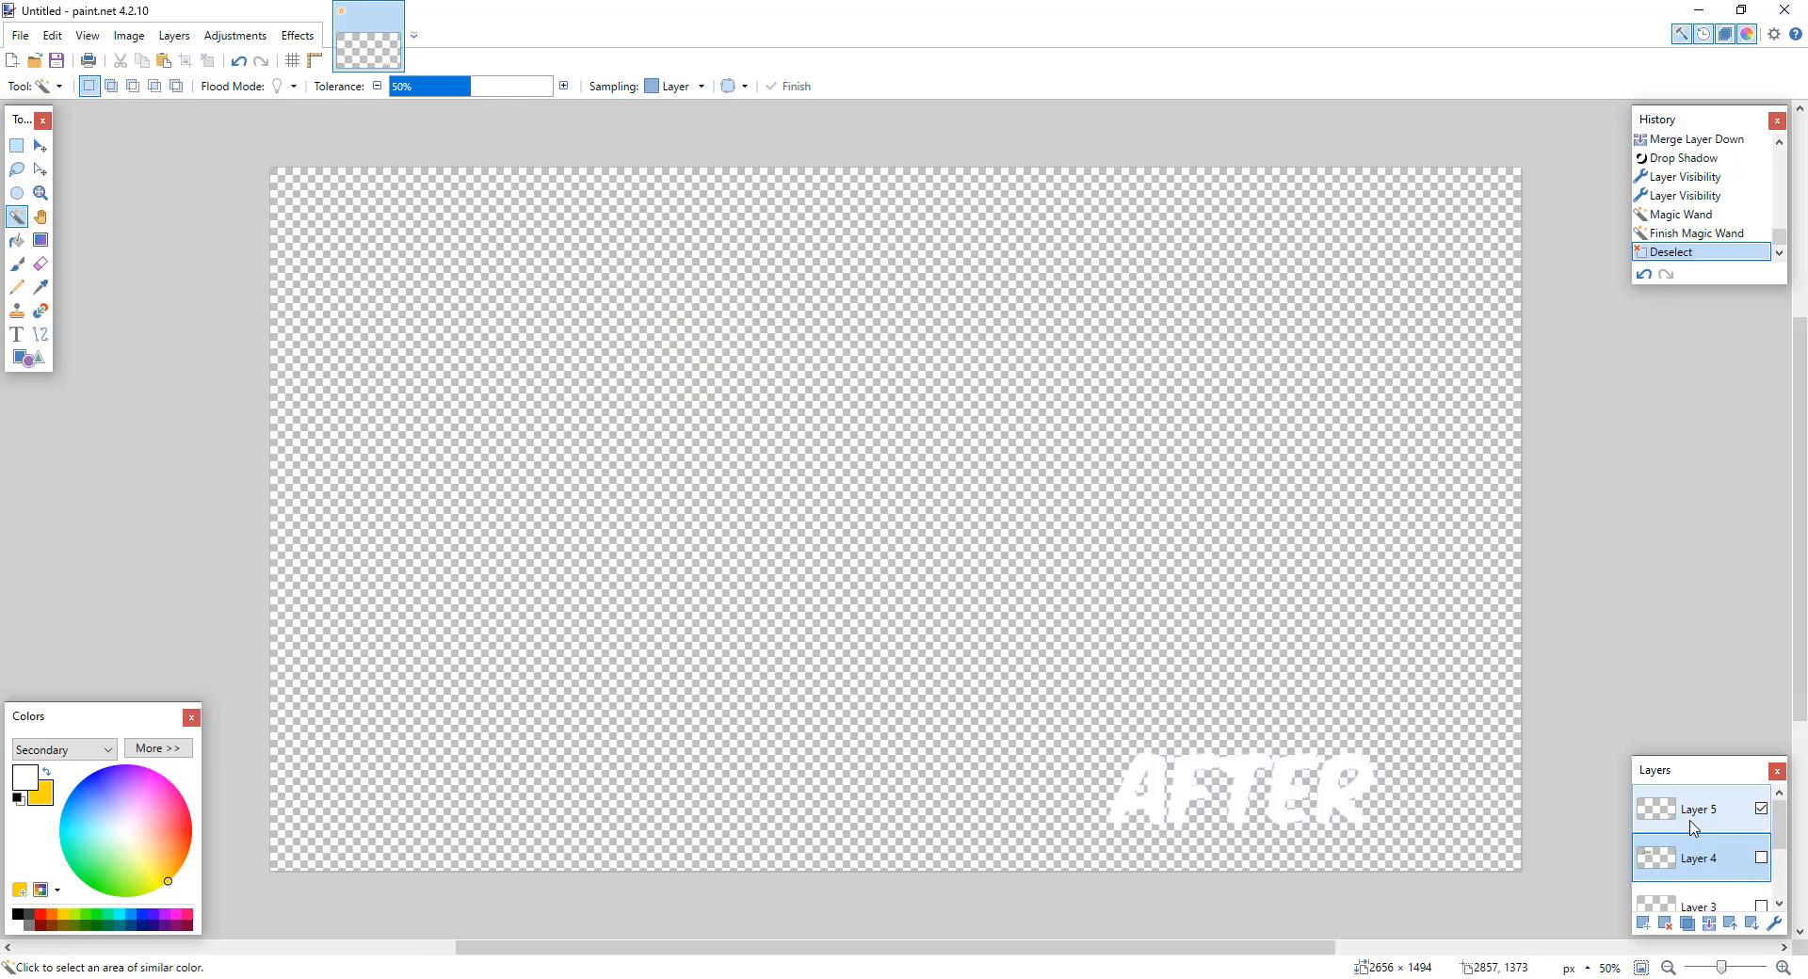
pyautogui.click(1351, 797)
pyautogui.press('g')
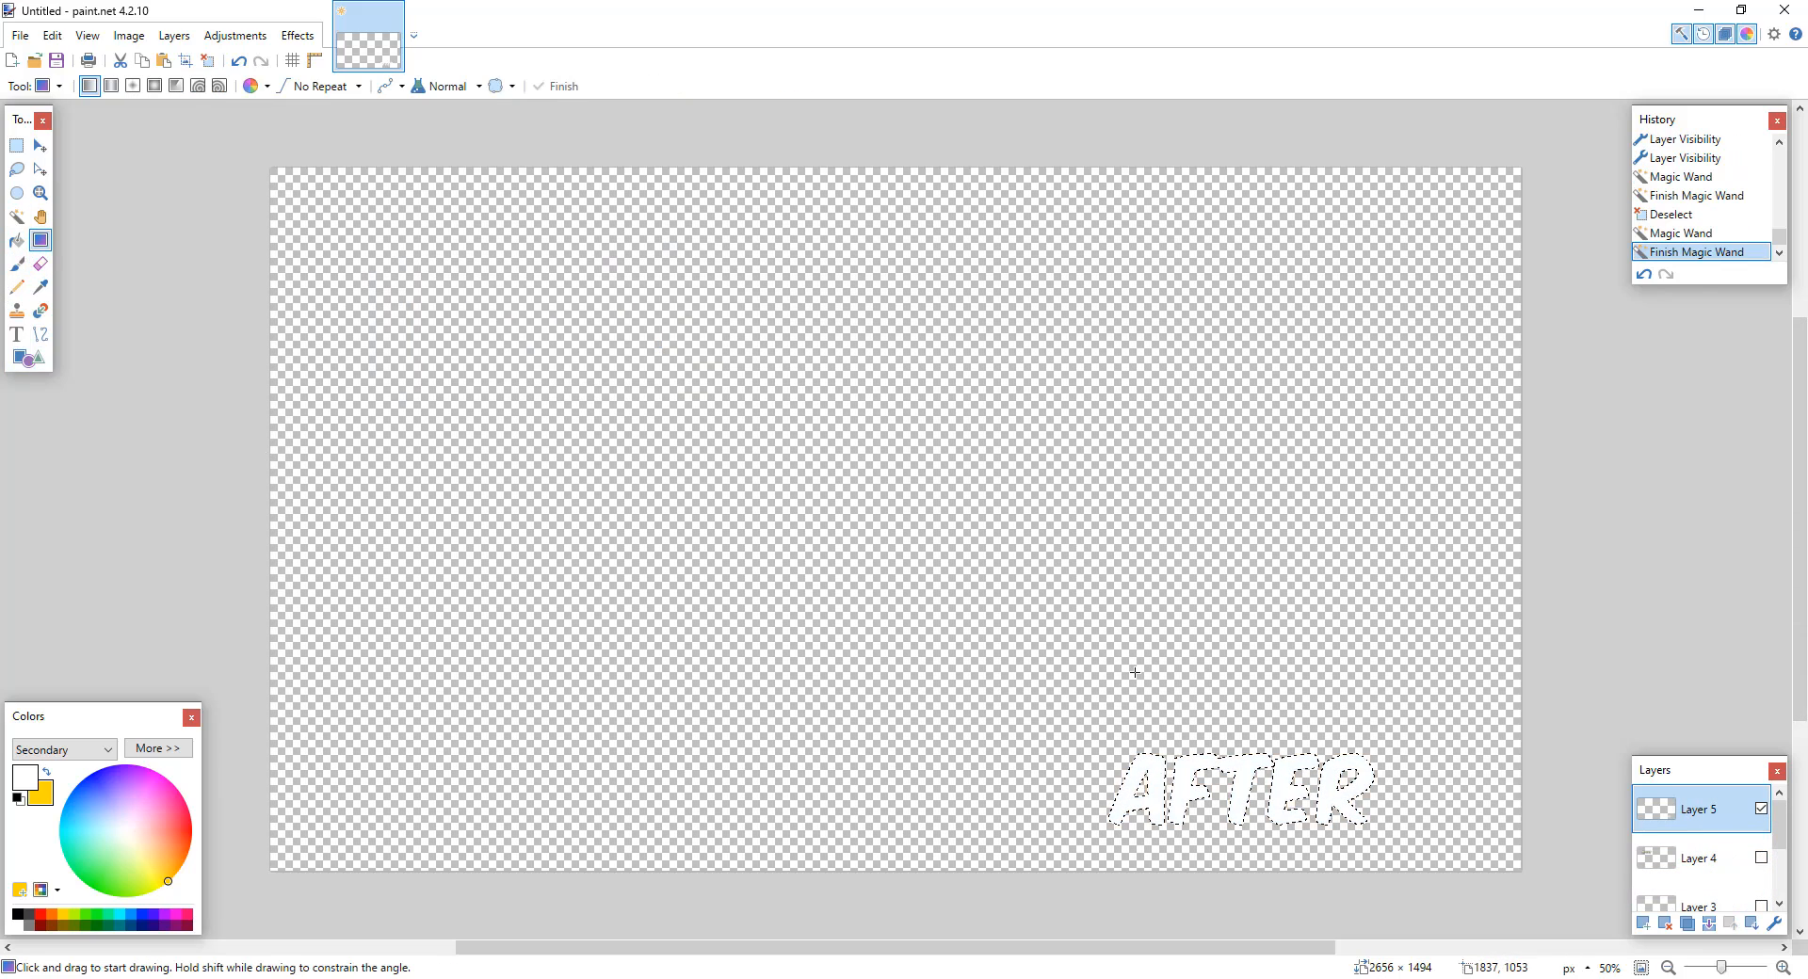
pyautogui.moveTo(1243, 751); pyautogui.dragTo(1240, 944)
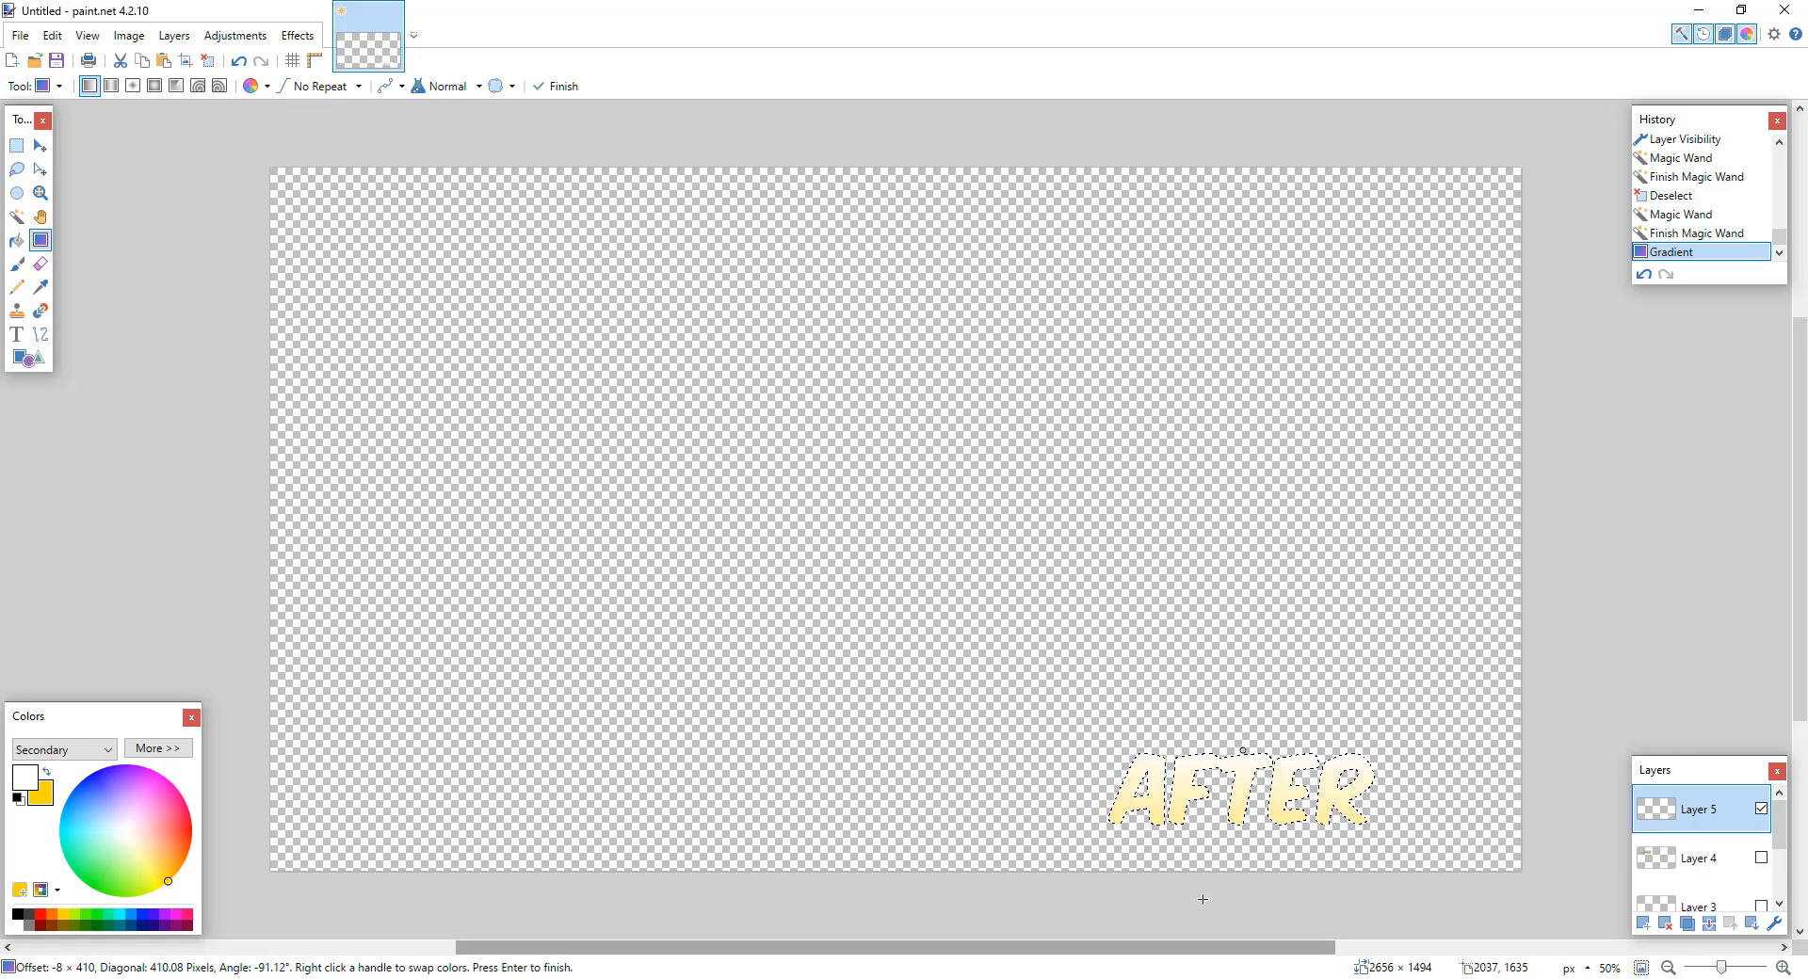
pyautogui.click(555, 86)
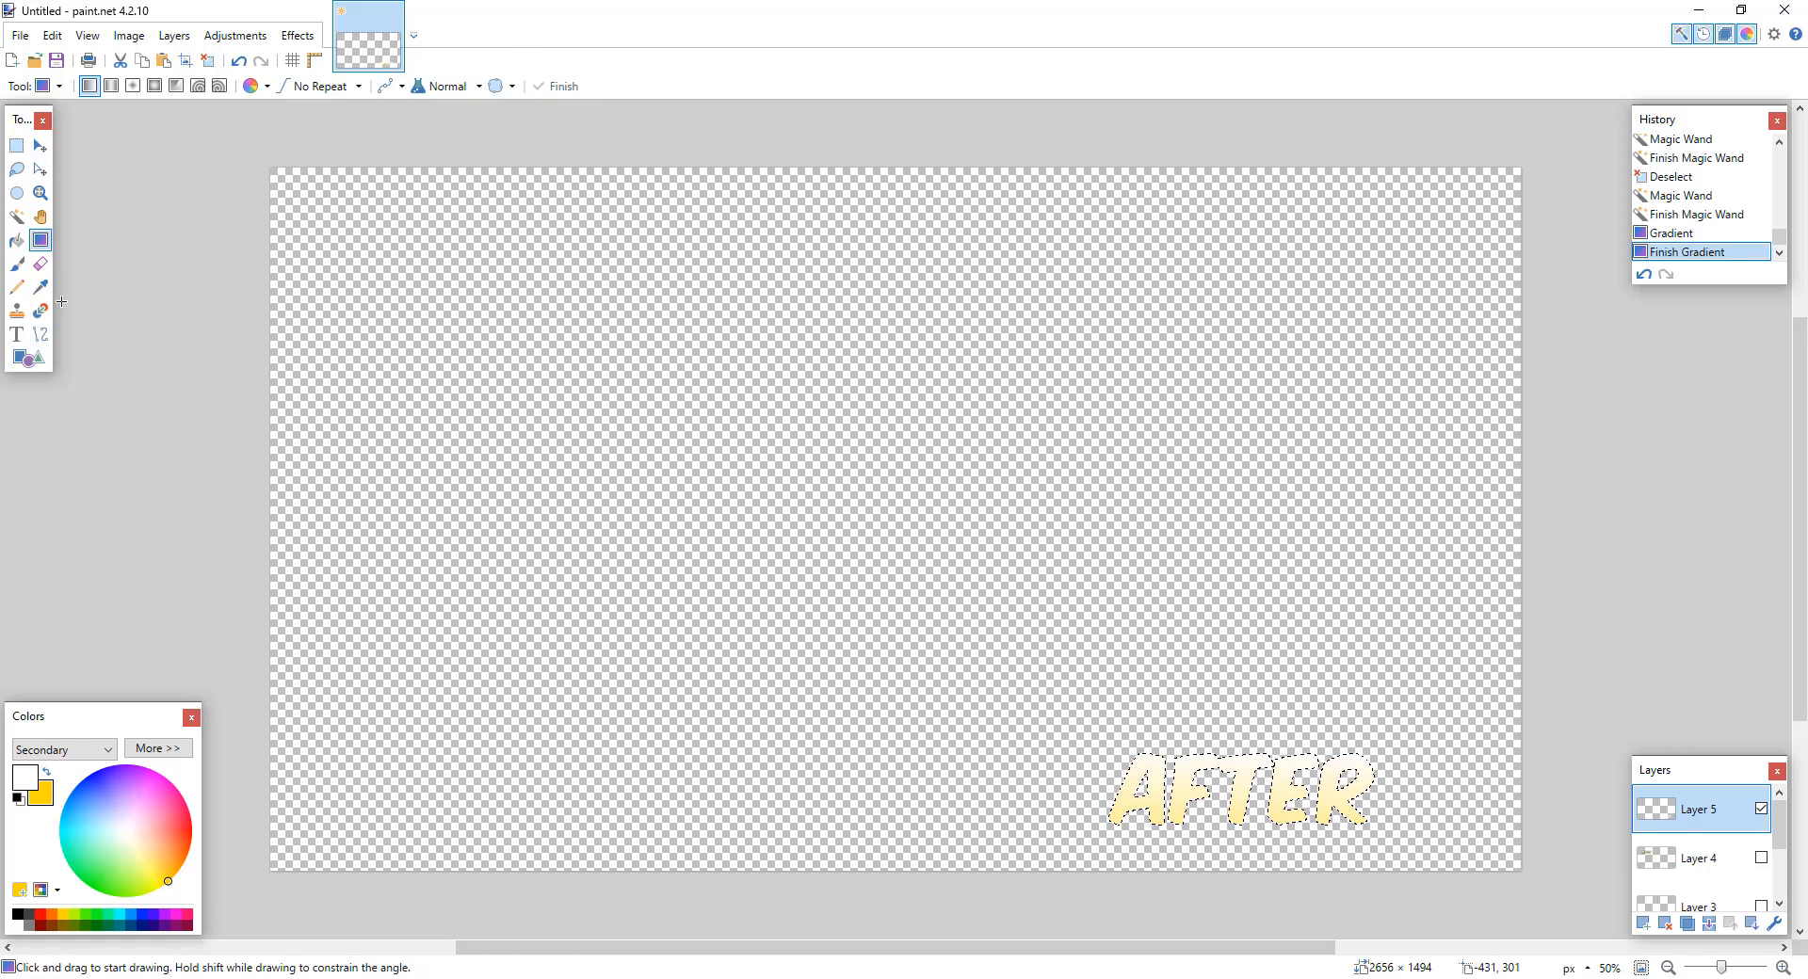
# Step: Deselect the AFTER lettering and duplicate Layer 5
pyautogui.click(1709, 924)
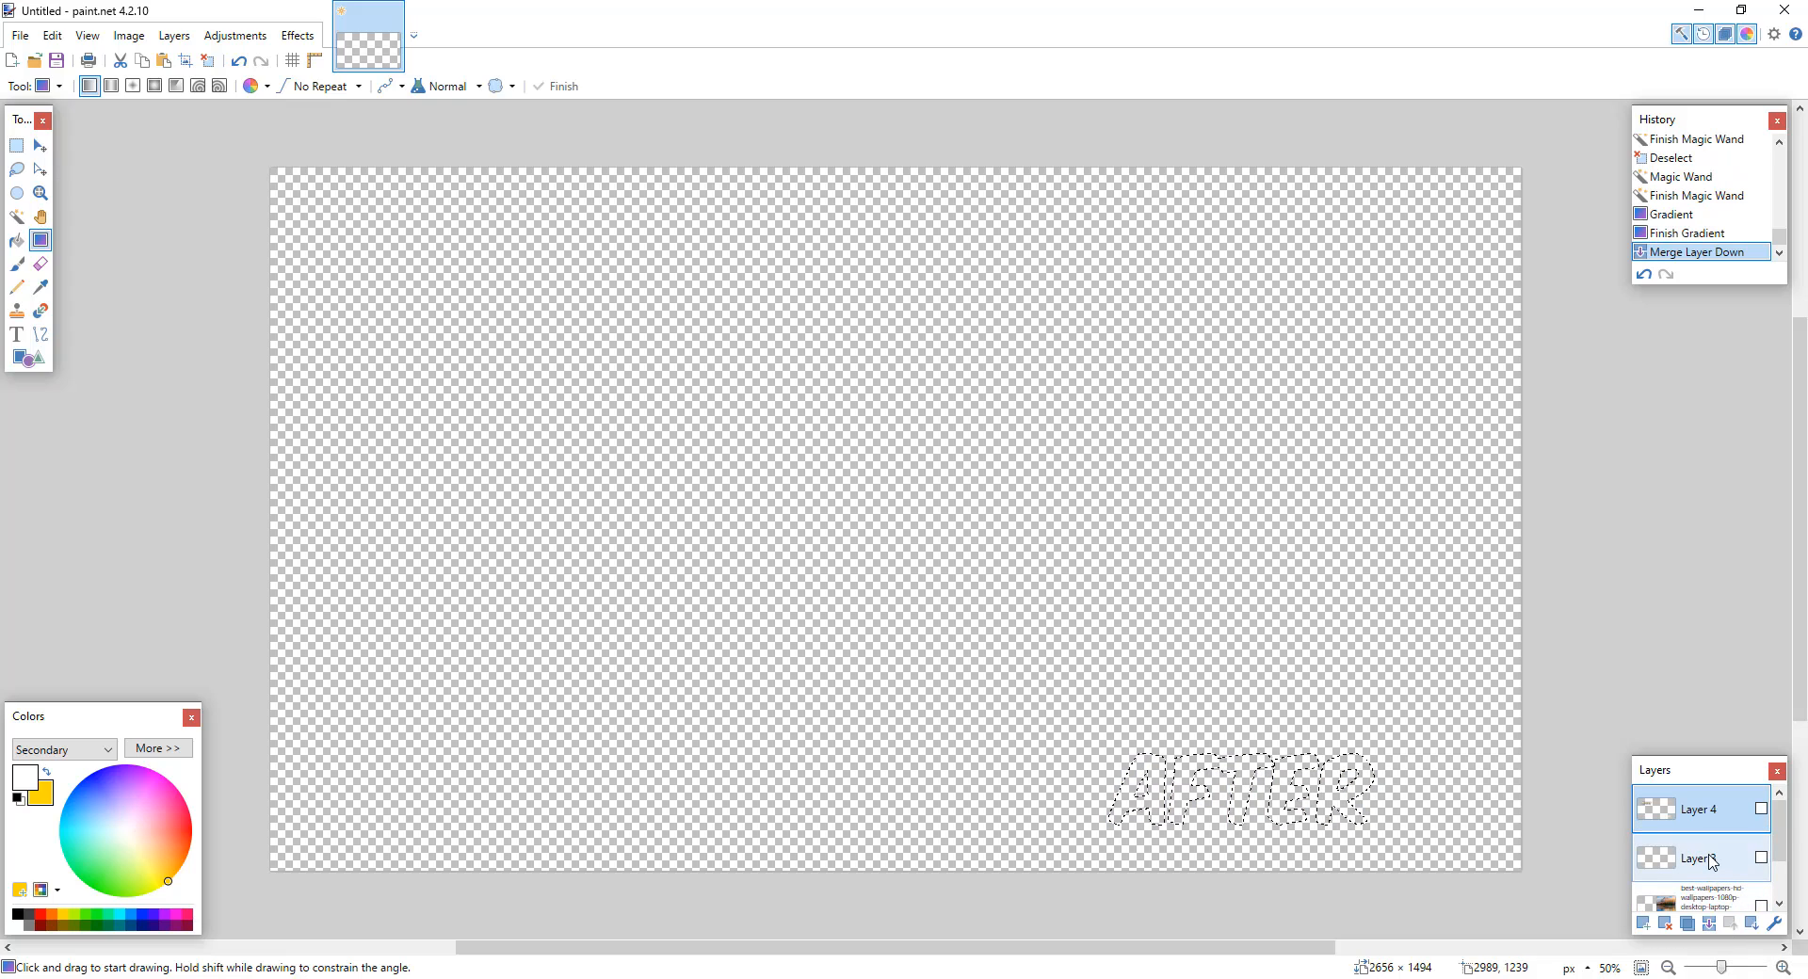
pyautogui.click(239, 62)
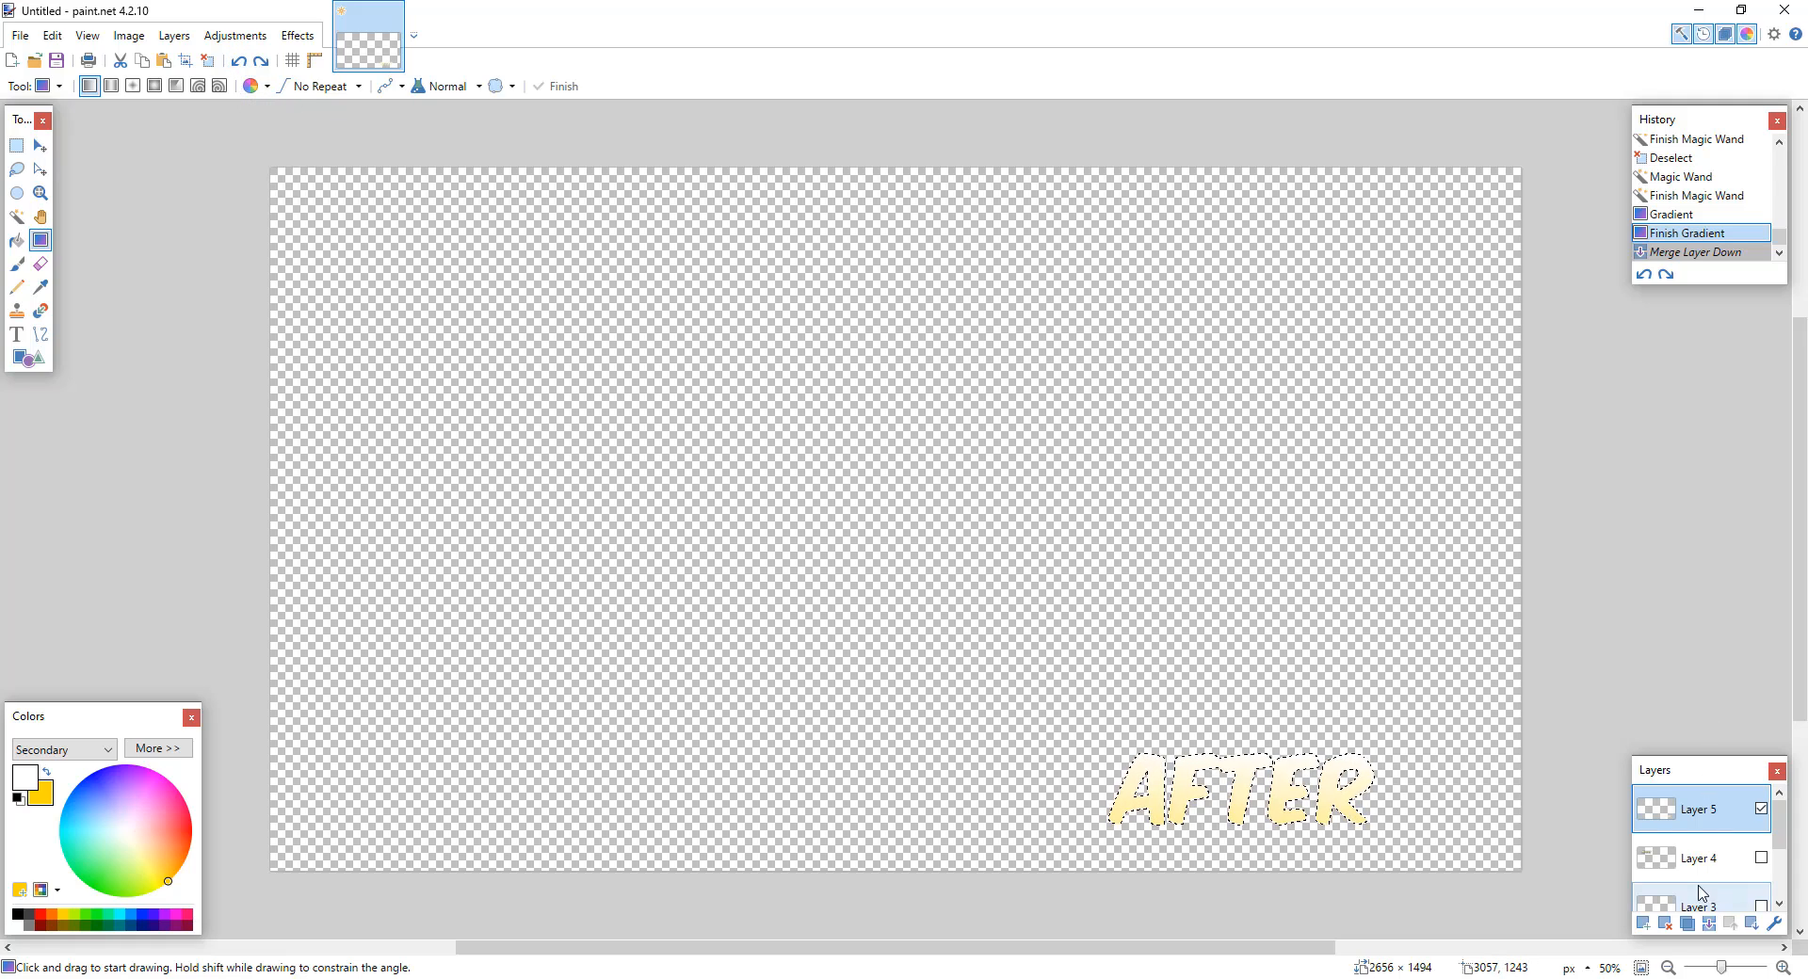
pyautogui.click(215, 62)
pyautogui.click(216, 62)
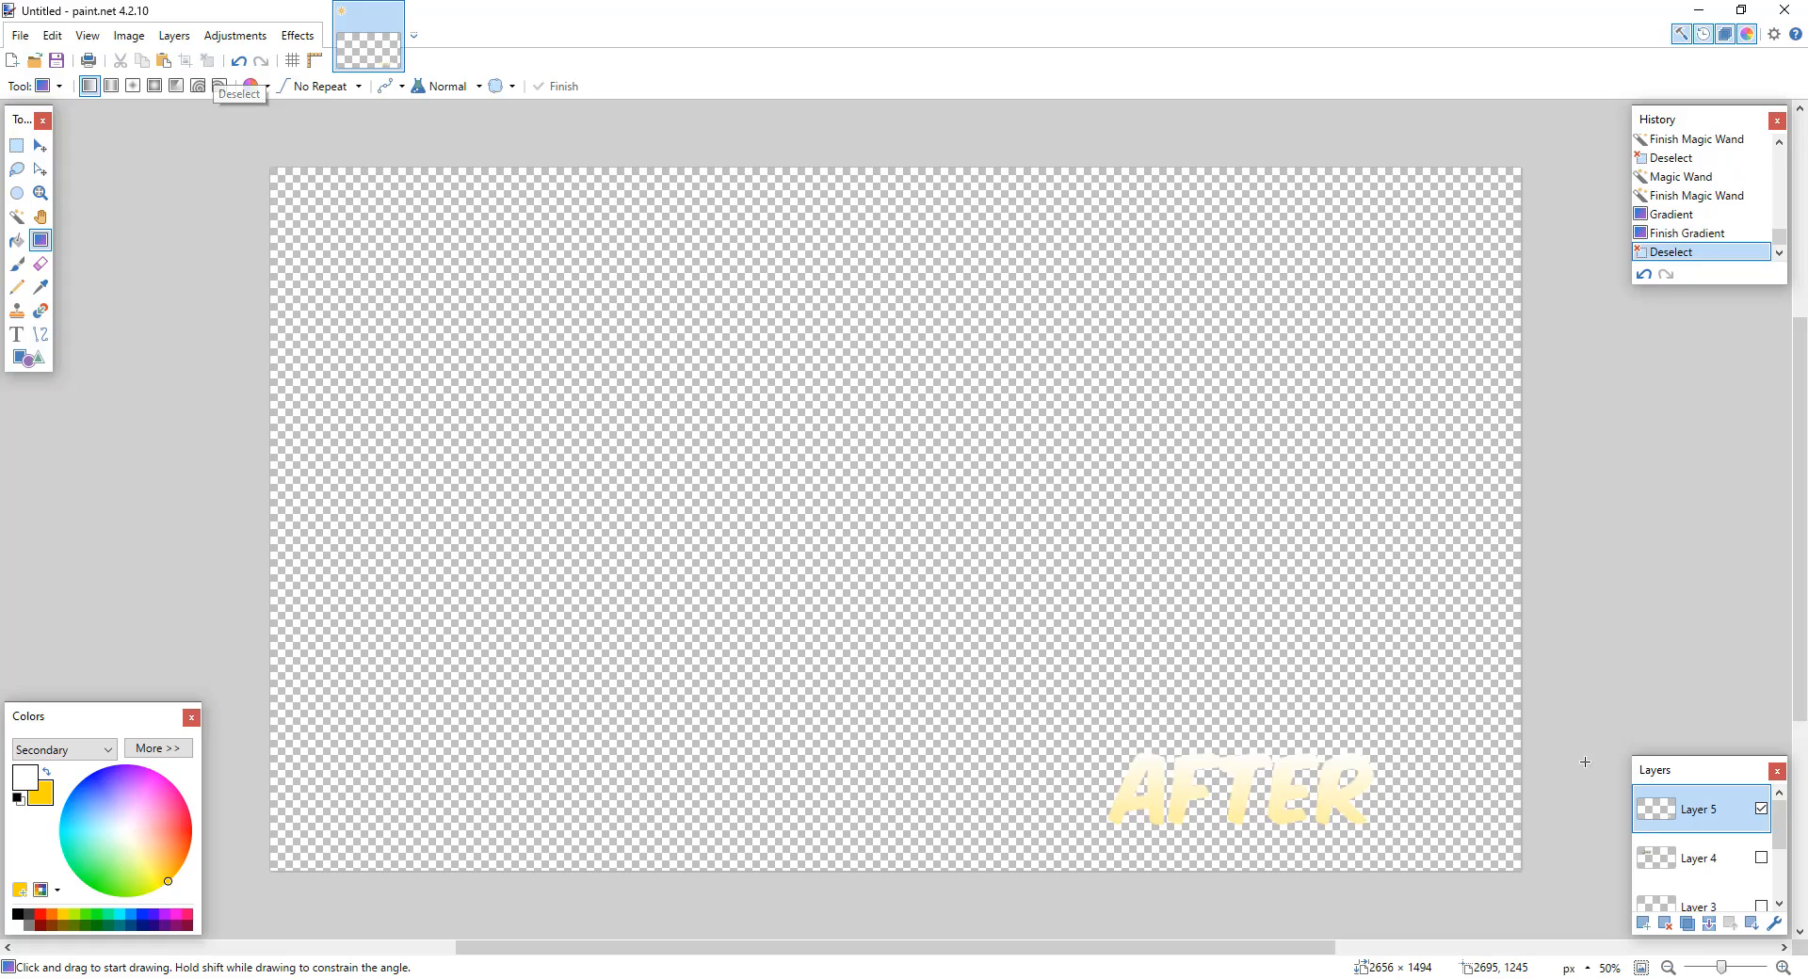
pyautogui.click(1687, 924)
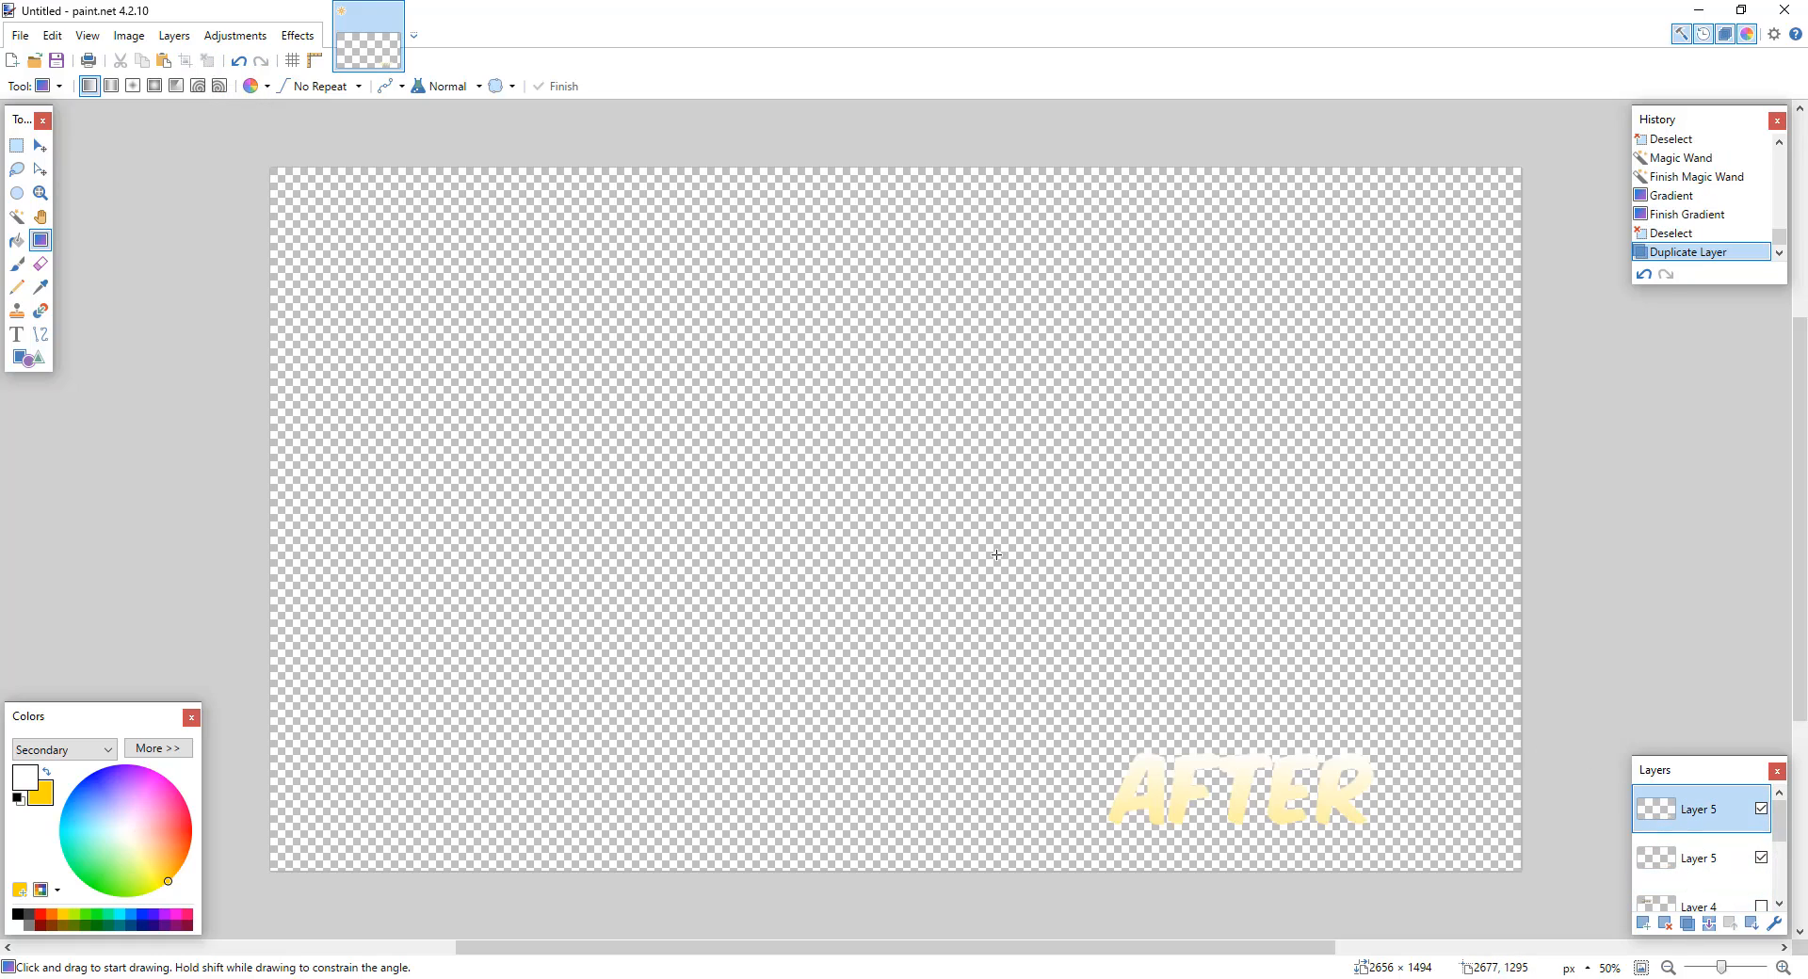
# Step: Select the lower half of AFTER with a rectangle about 629 × 117 px and shift the selection slightly up and left
pyautogui.press('s')
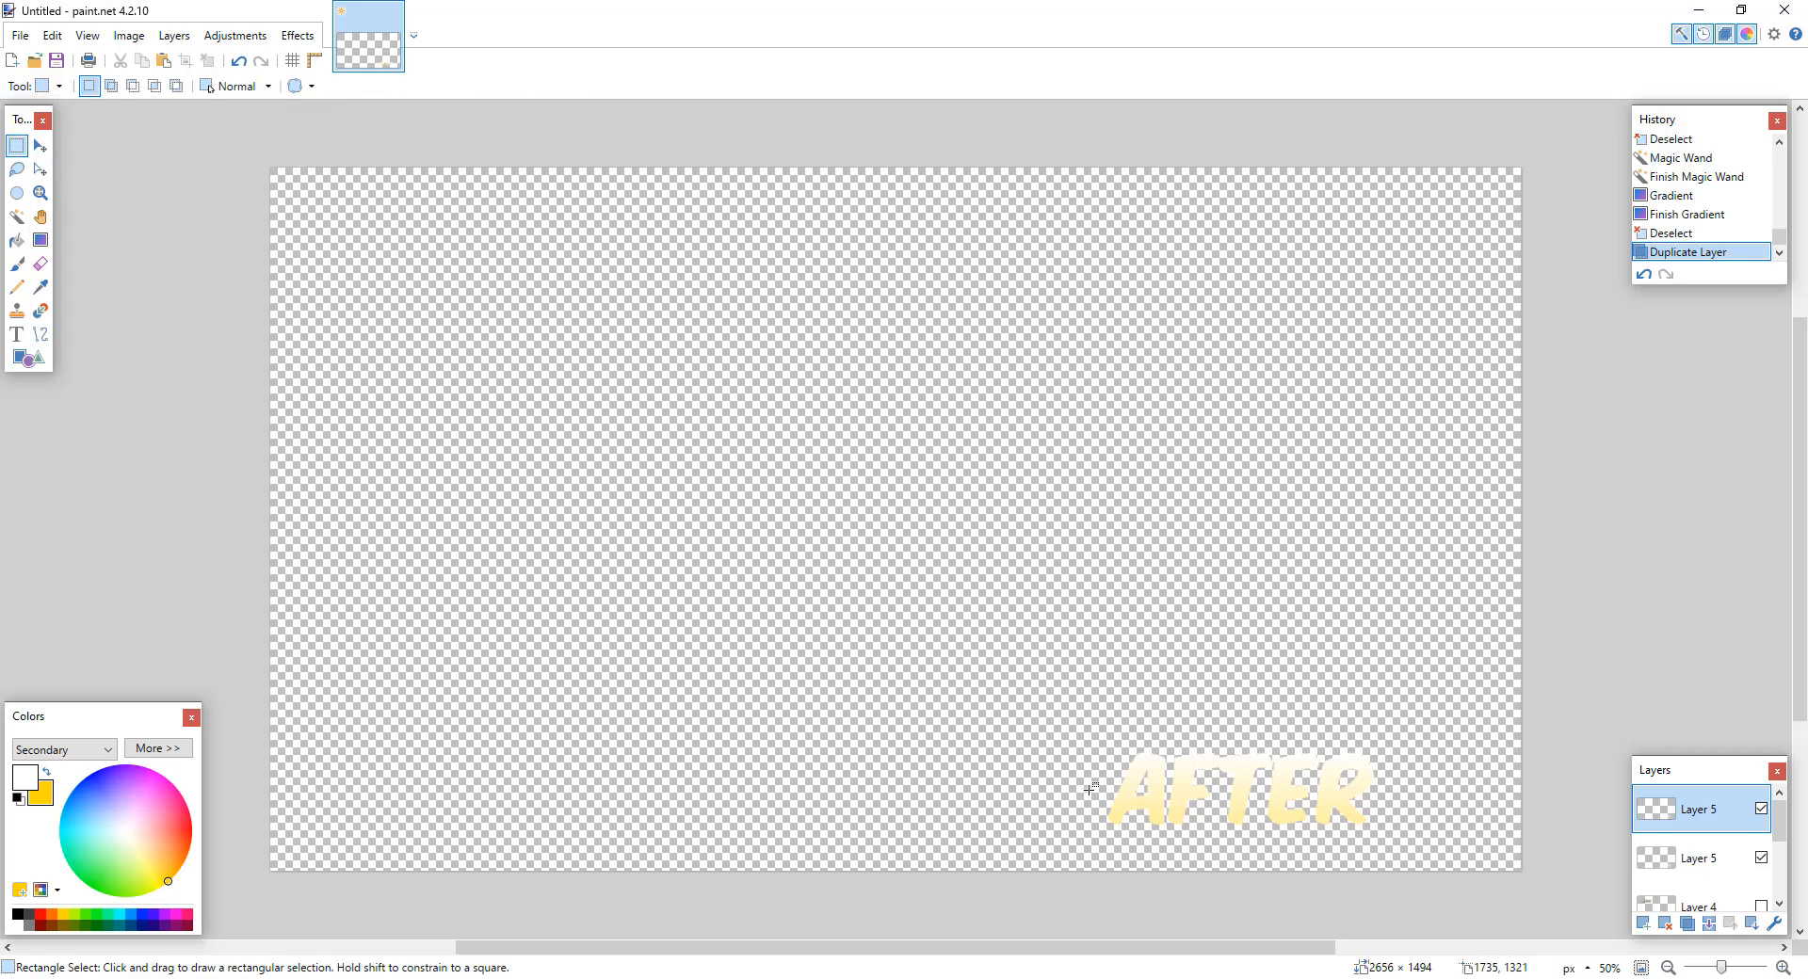
pyautogui.moveTo(1101, 790); pyautogui.dragTo(1398, 845)
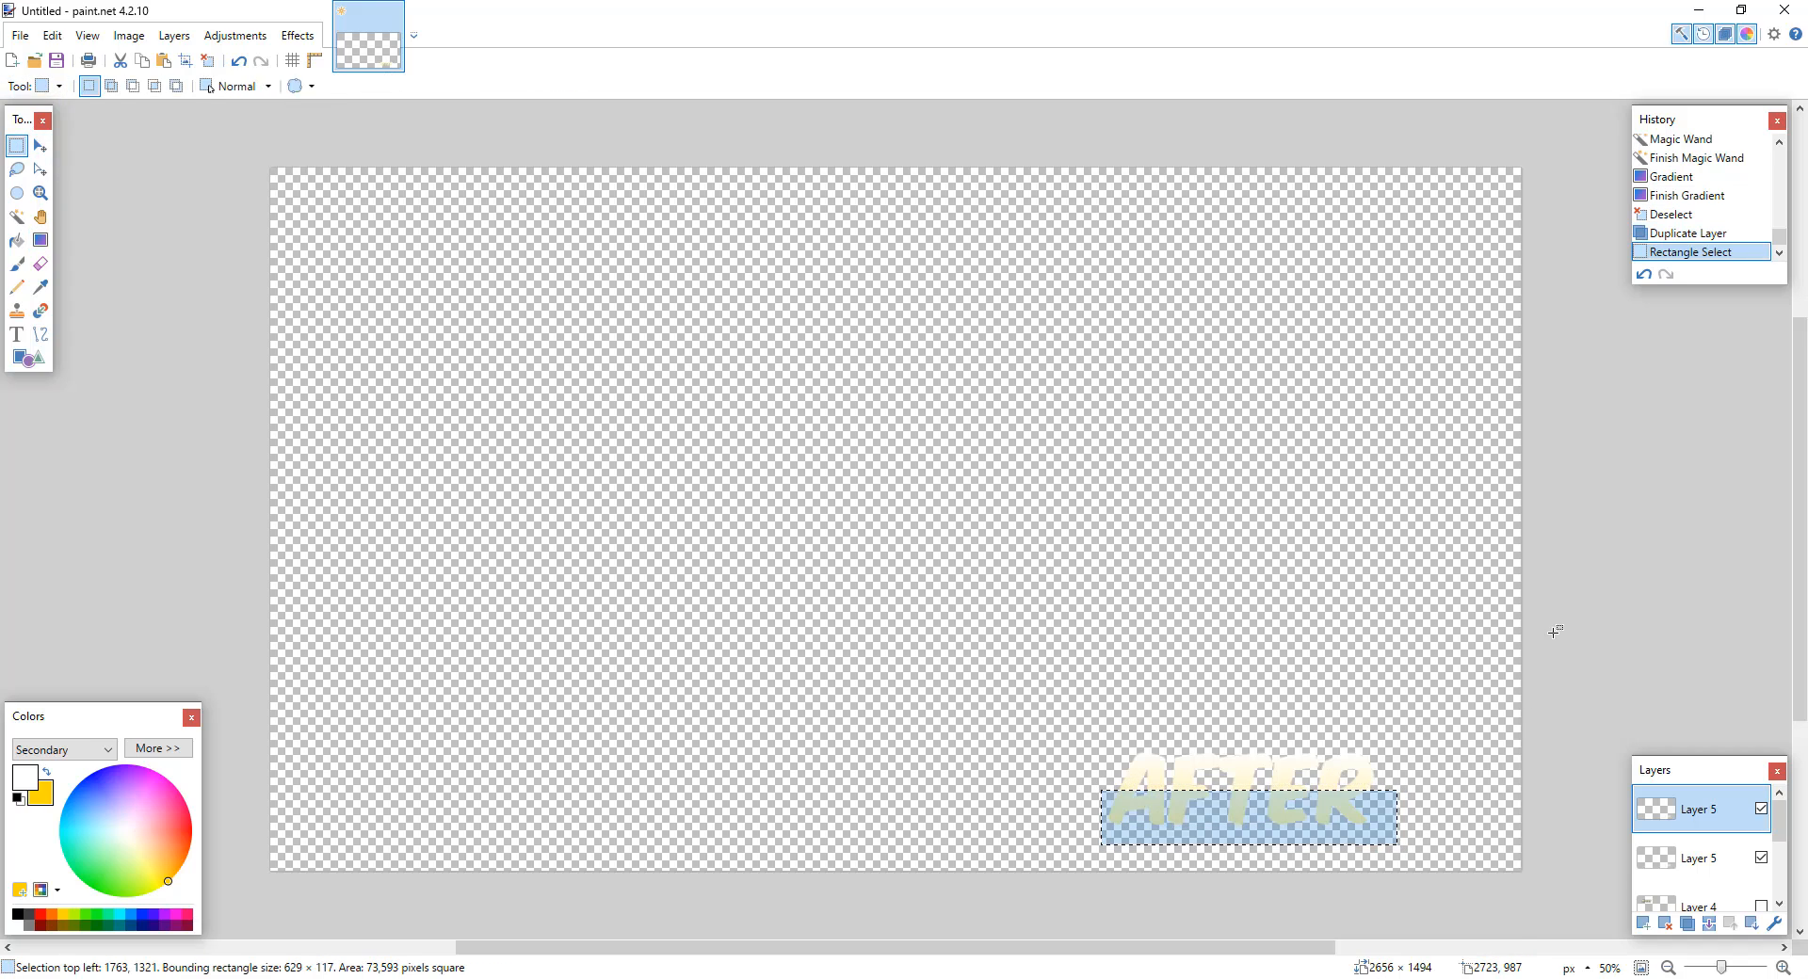
pyautogui.click(45, 168)
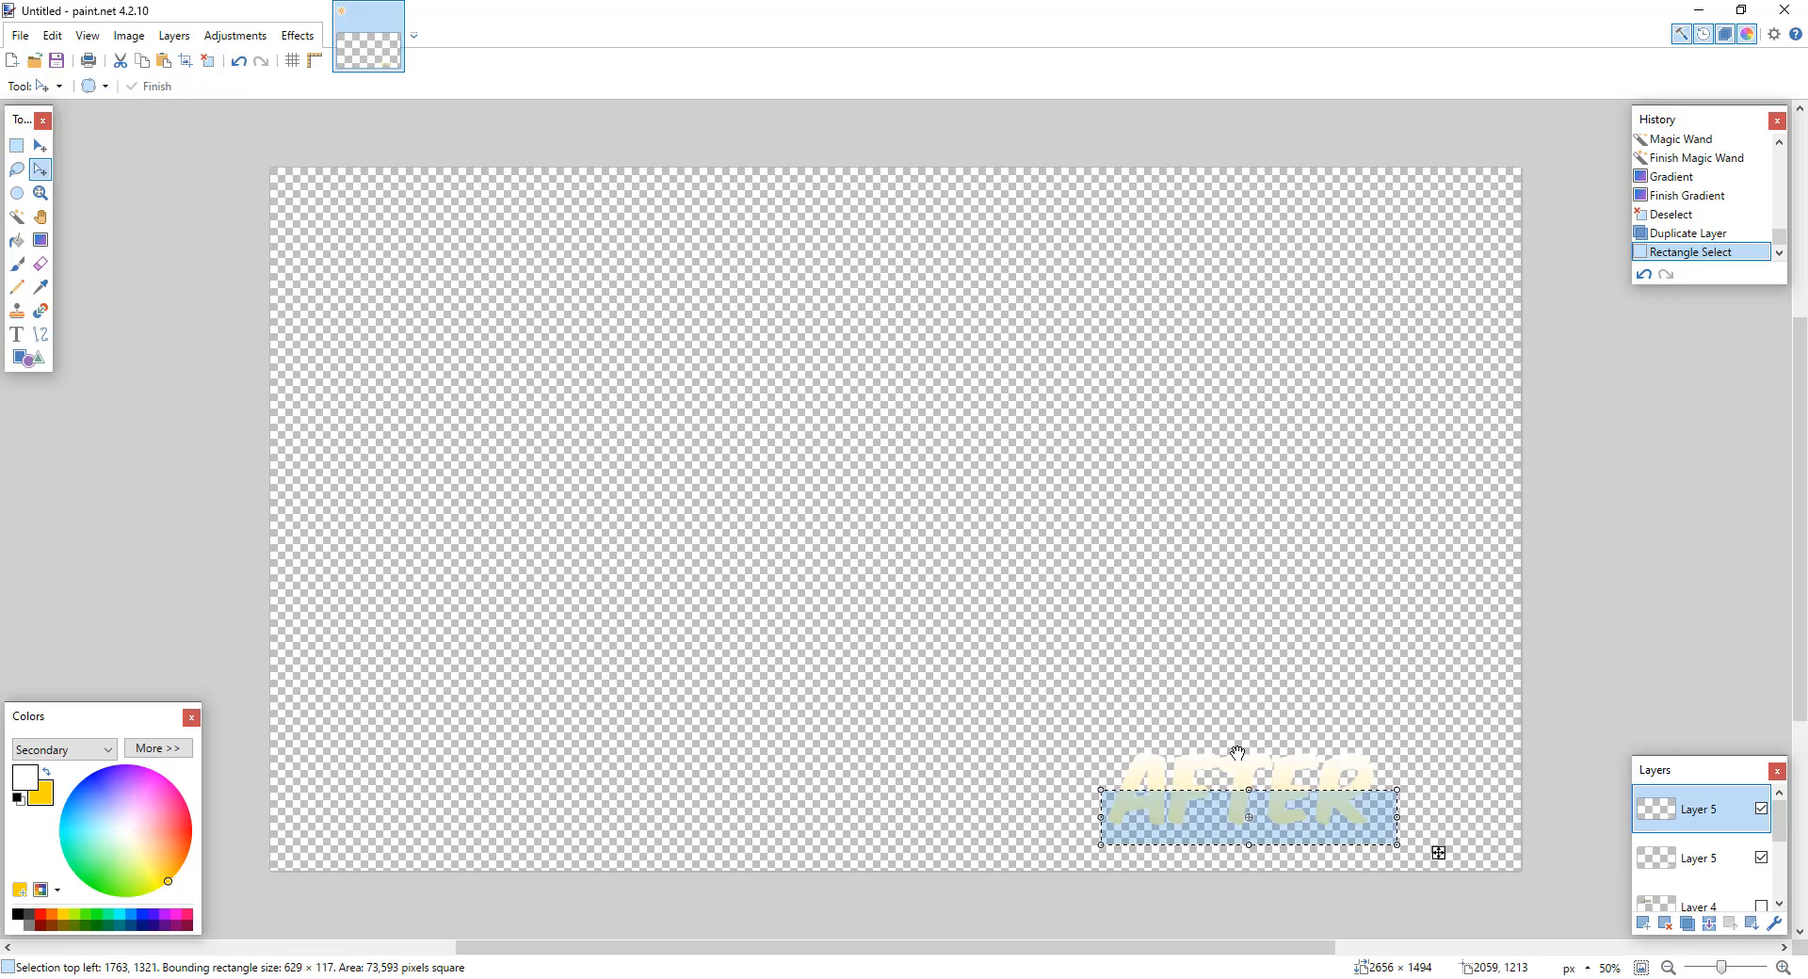
pyautogui.moveTo(1291, 813); pyautogui.dragTo(1287, 810)
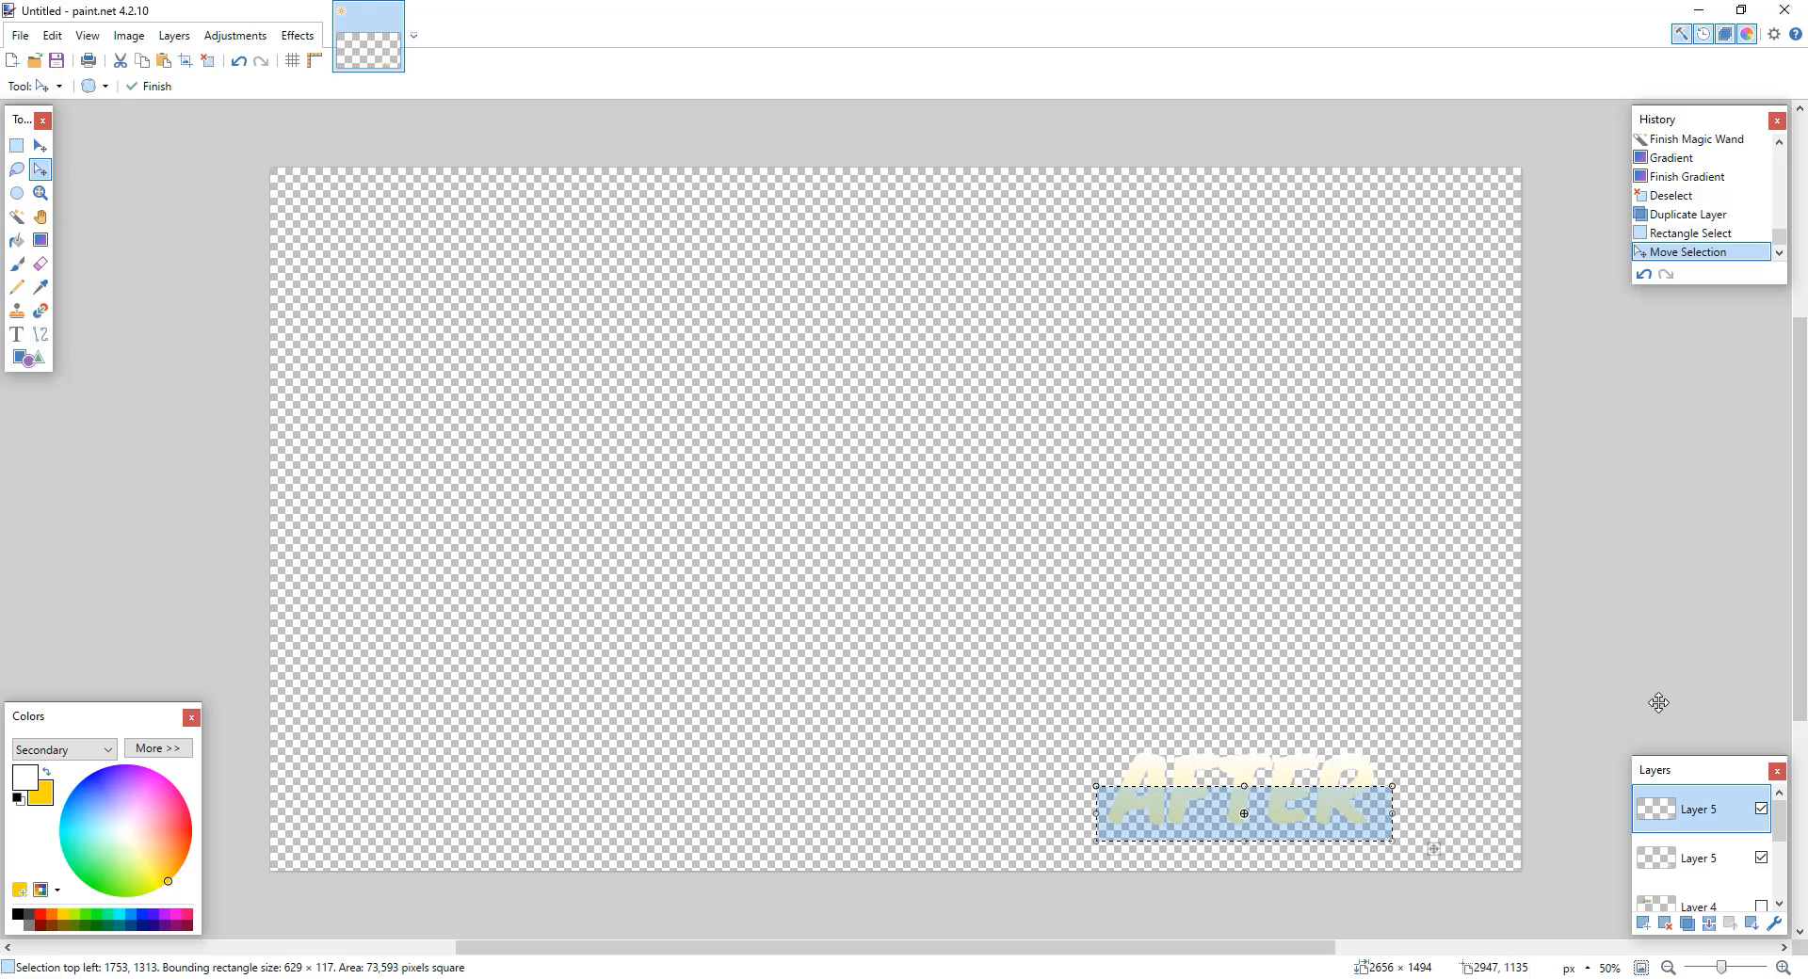
# Step: Paste a copy of the lower half of AFTER onto a new layer
pyautogui.click(1684, 925)
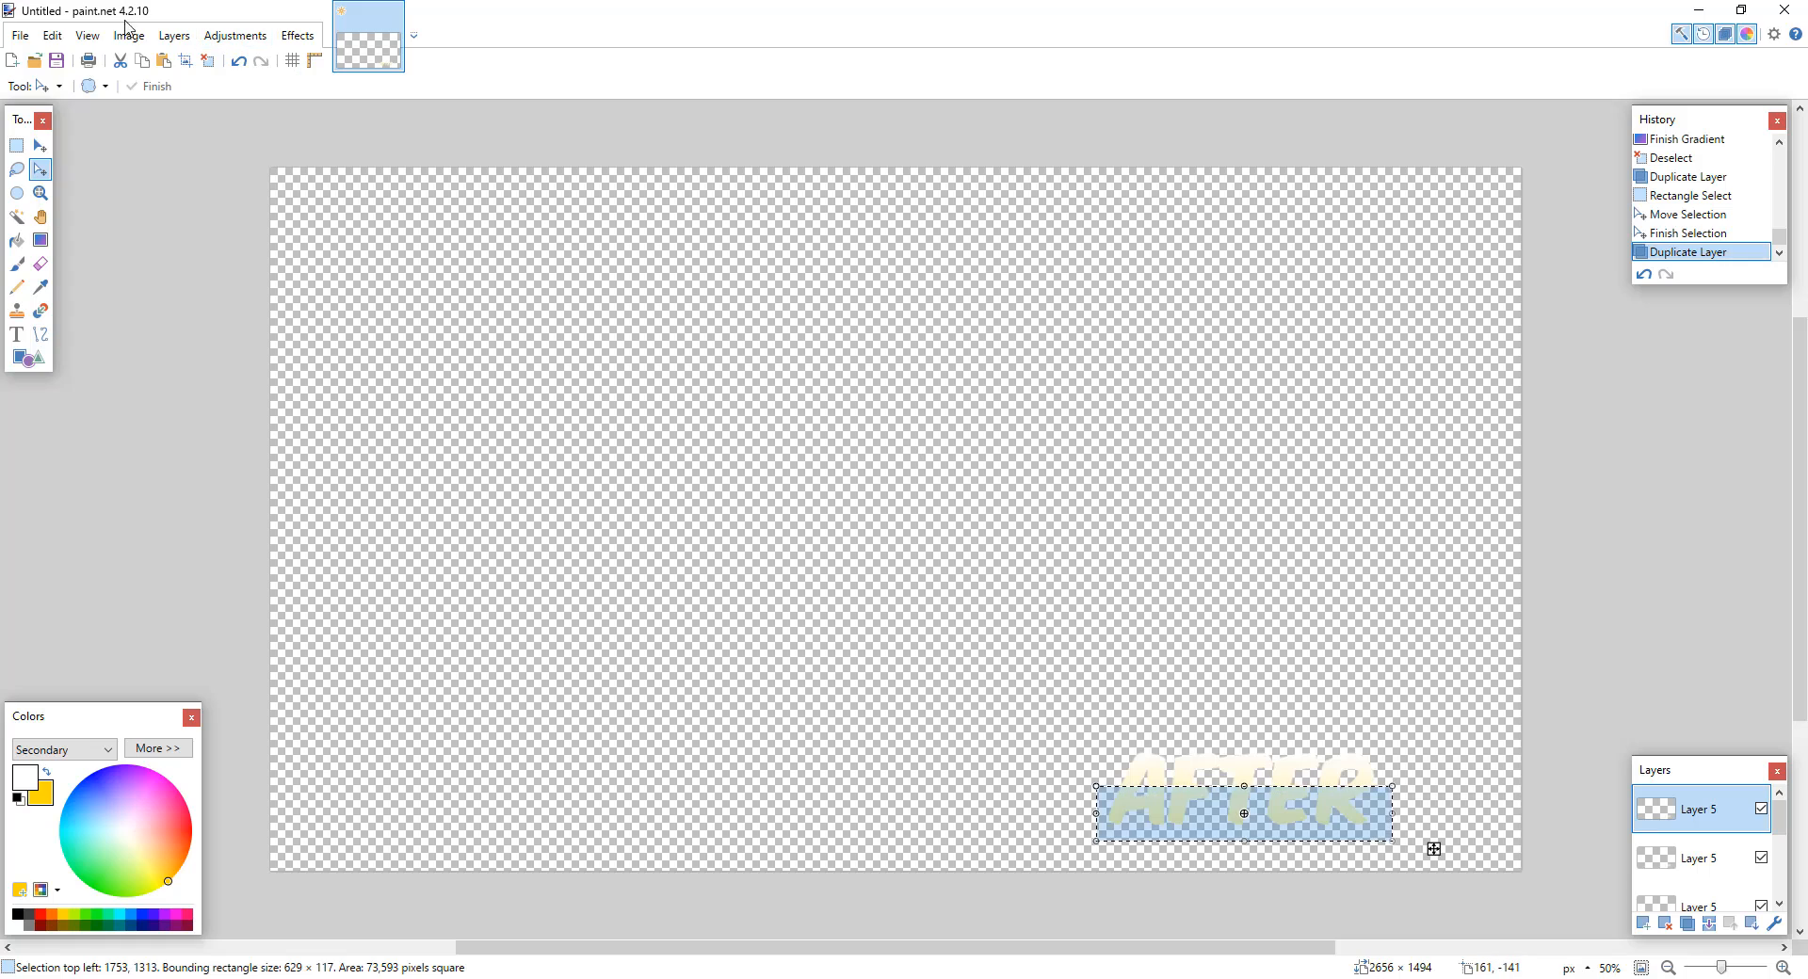
pyautogui.click(238, 60)
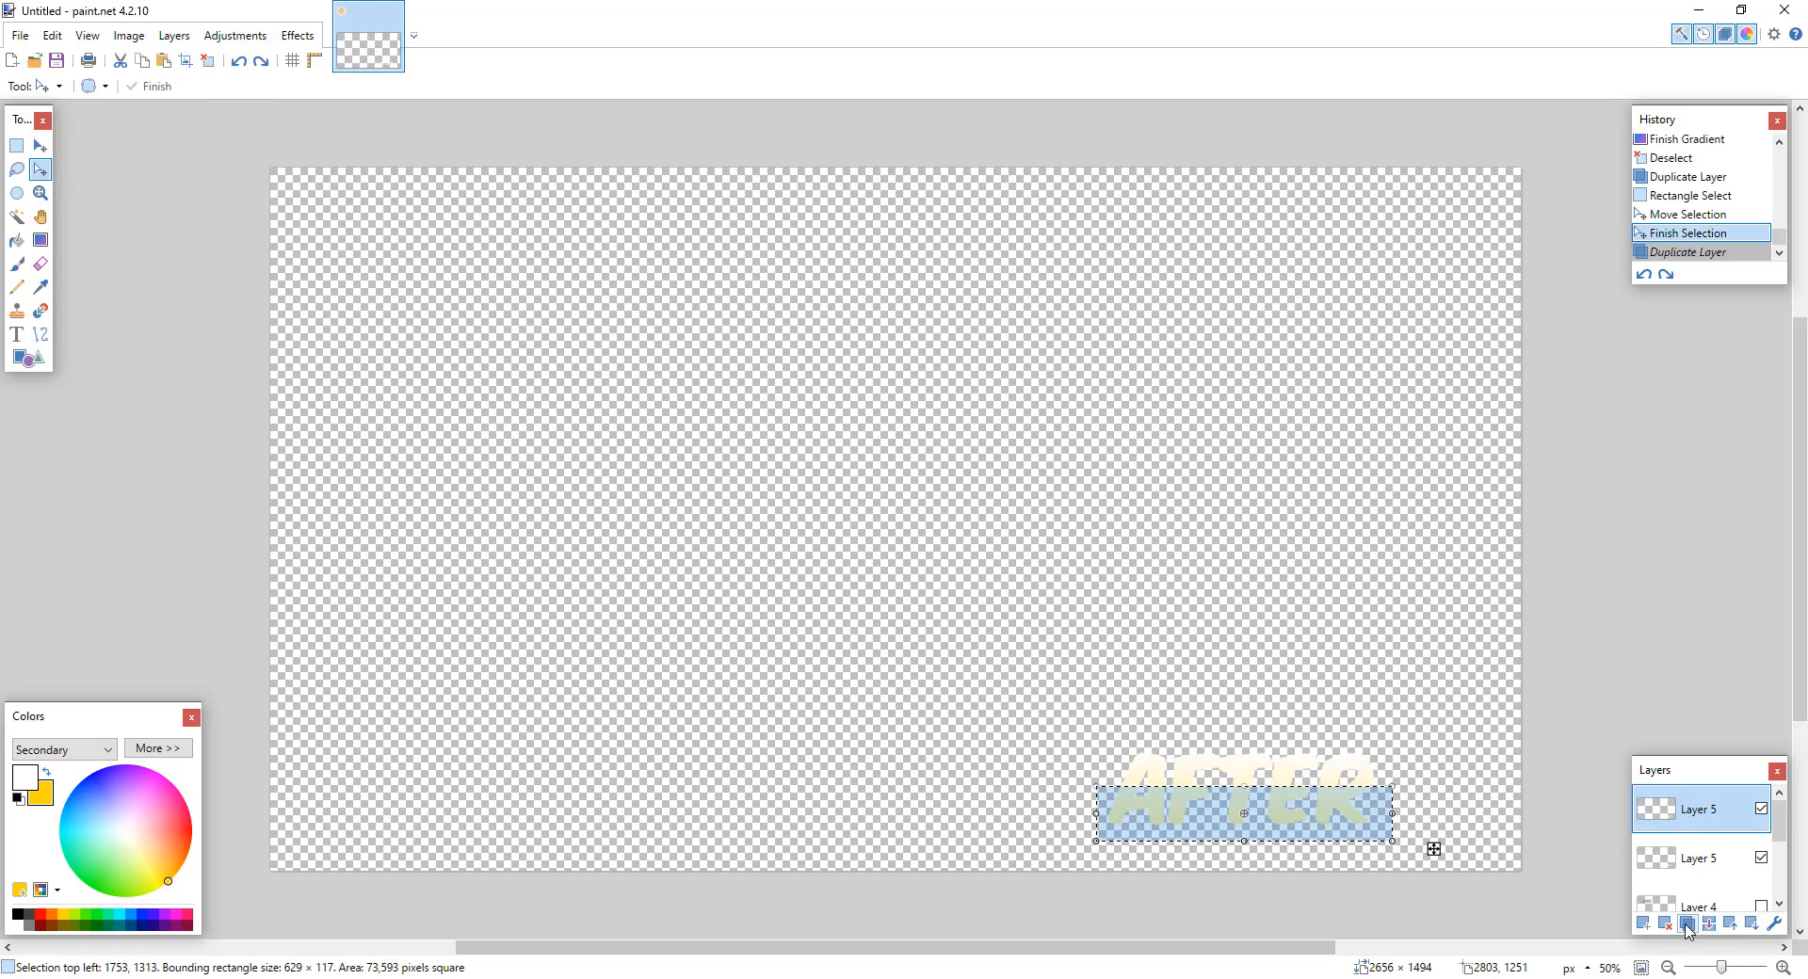
pyautogui.click(1644, 924)
pyautogui.hotkey('ctrl', 'v')
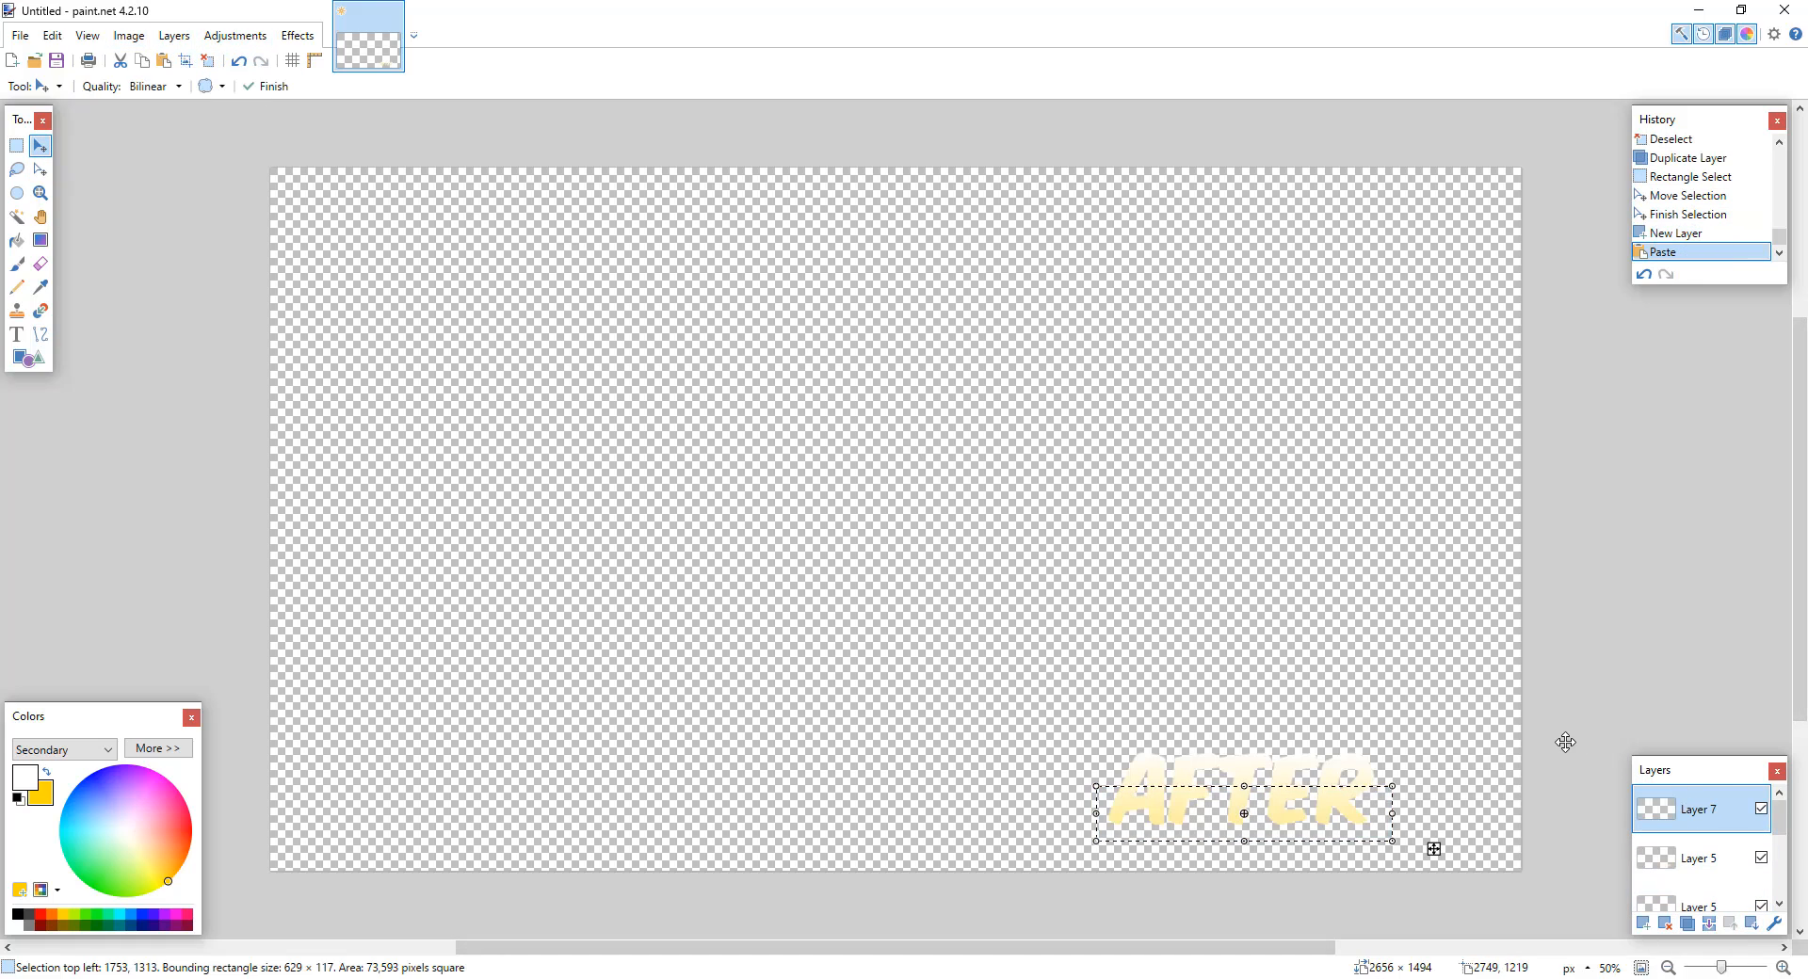
# Step: Darken the pasted lower half of AFTER with Hue / Saturation at lightness -10
pyautogui.click(236, 35)
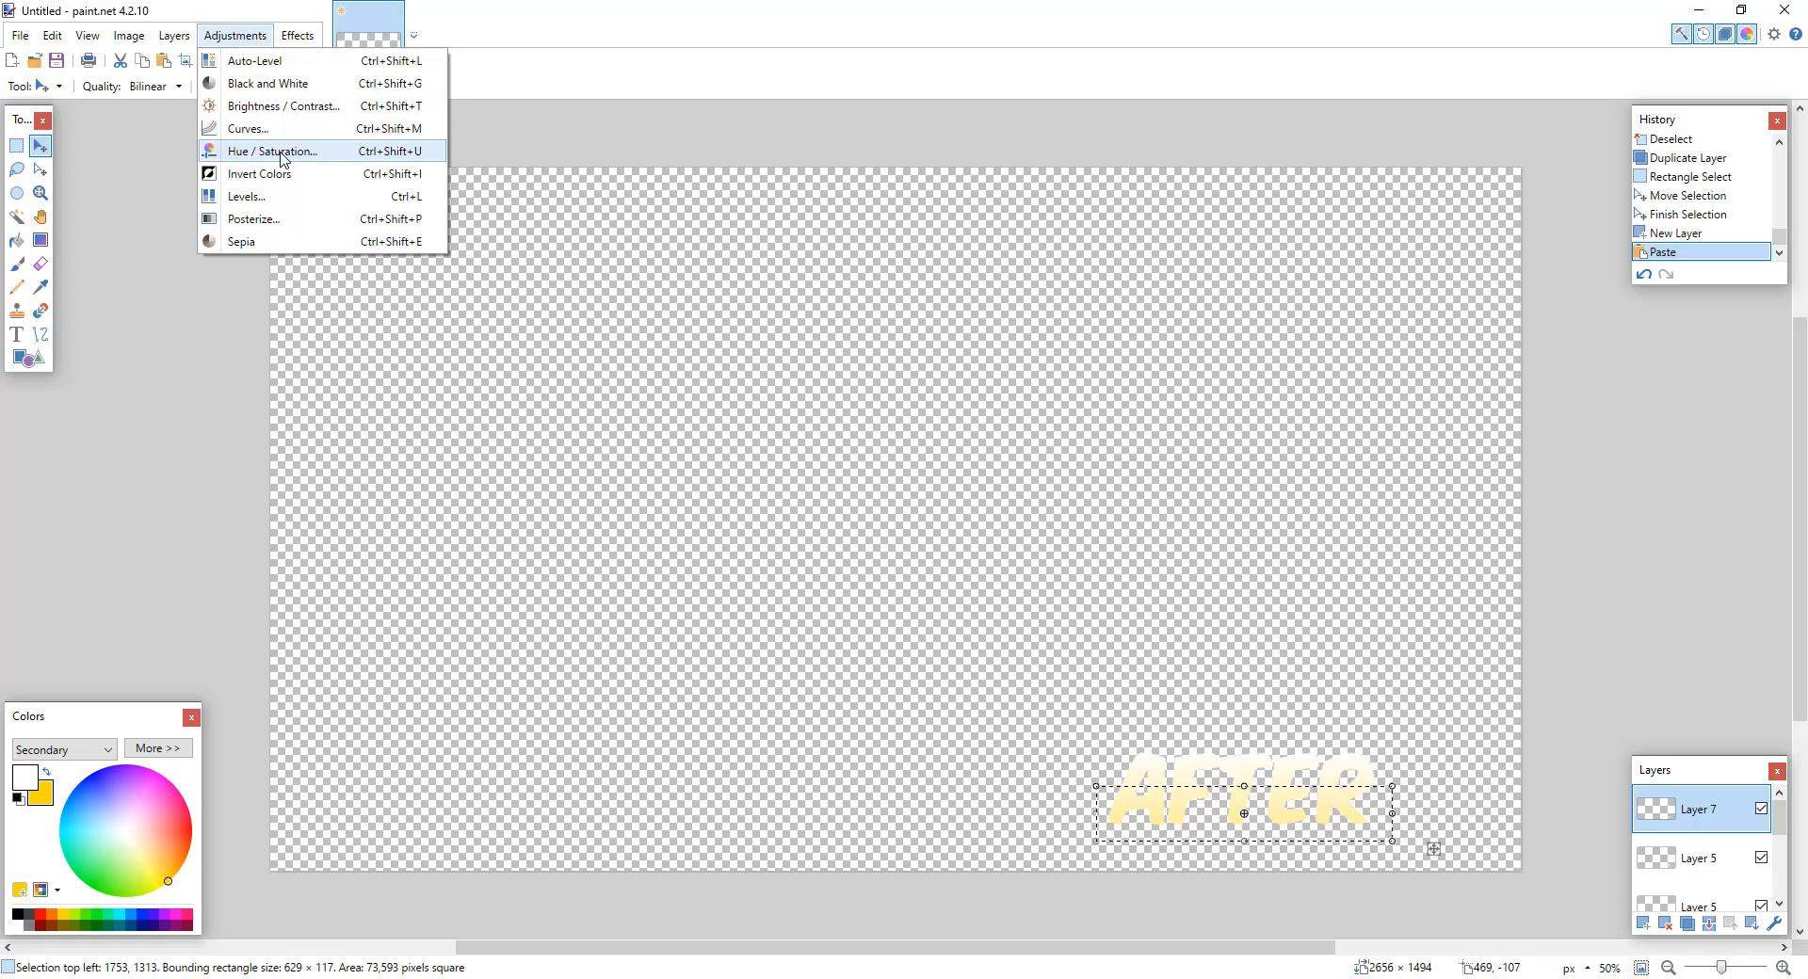
pyautogui.click(825, 294)
pyautogui.moveTo(819, 535); pyautogui.dragTo(851, 540)
pyautogui.click(909, 576)
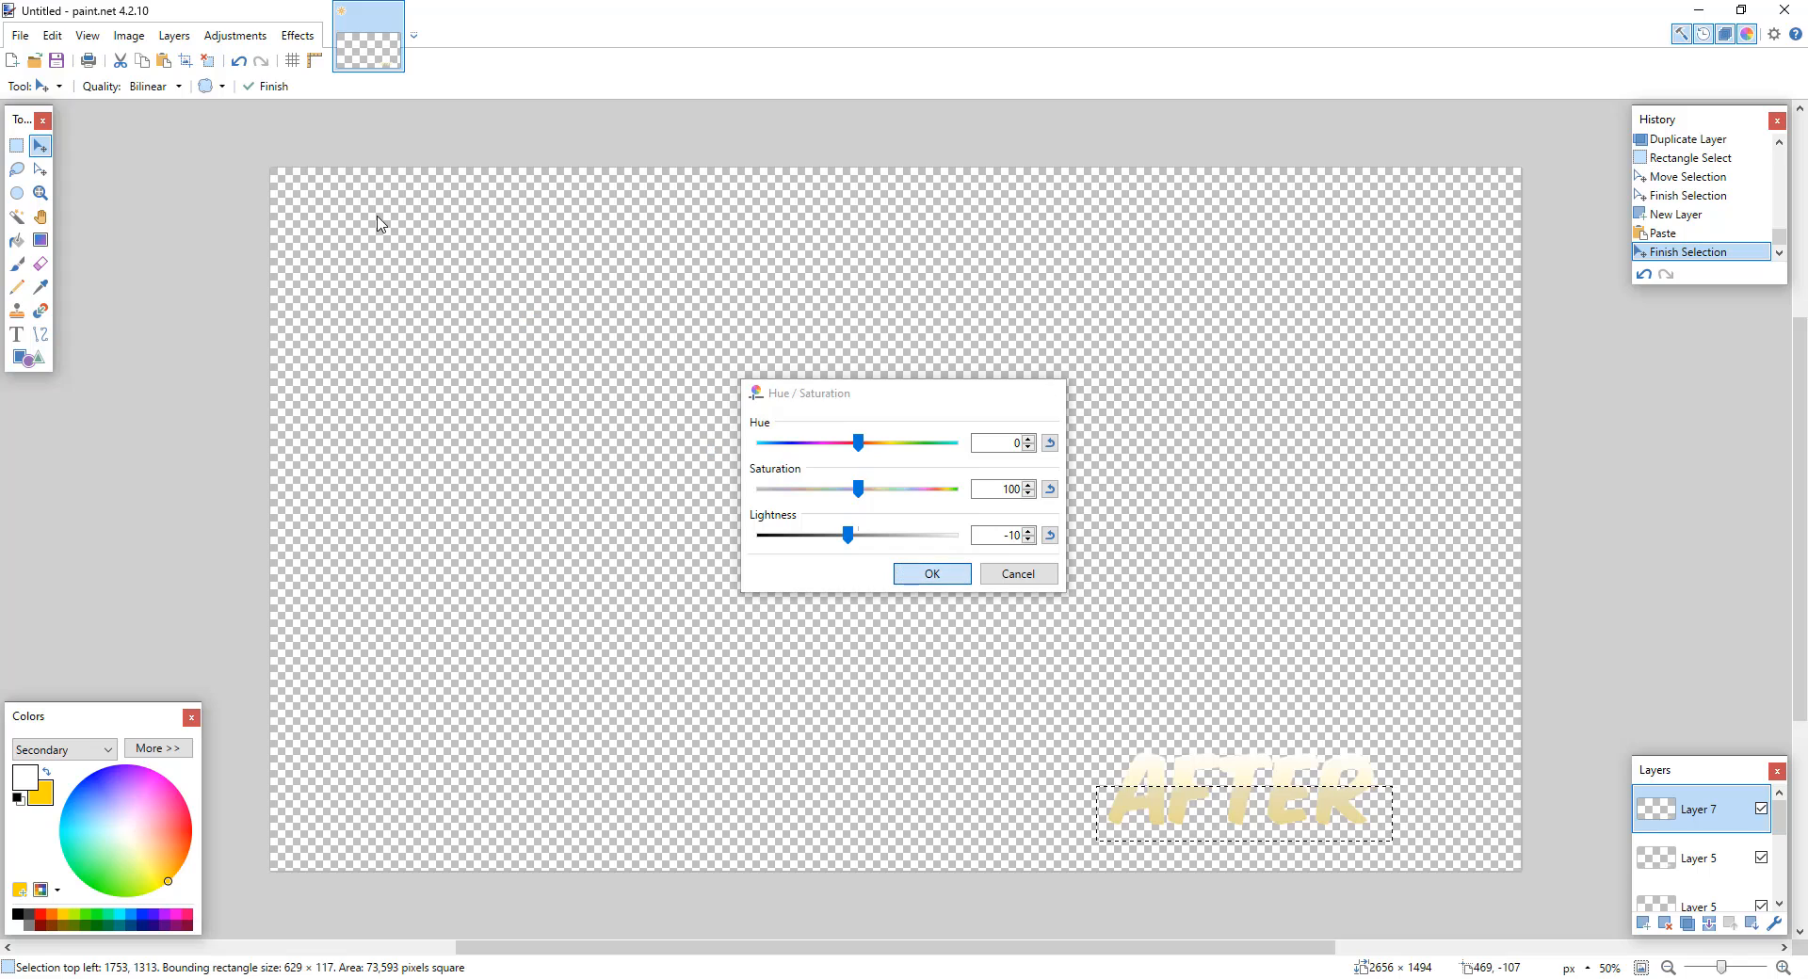
# Step: Deselect, merge the darkened half down into the AFTER layer and make the lower Layer 5 active
pyautogui.click(207, 63)
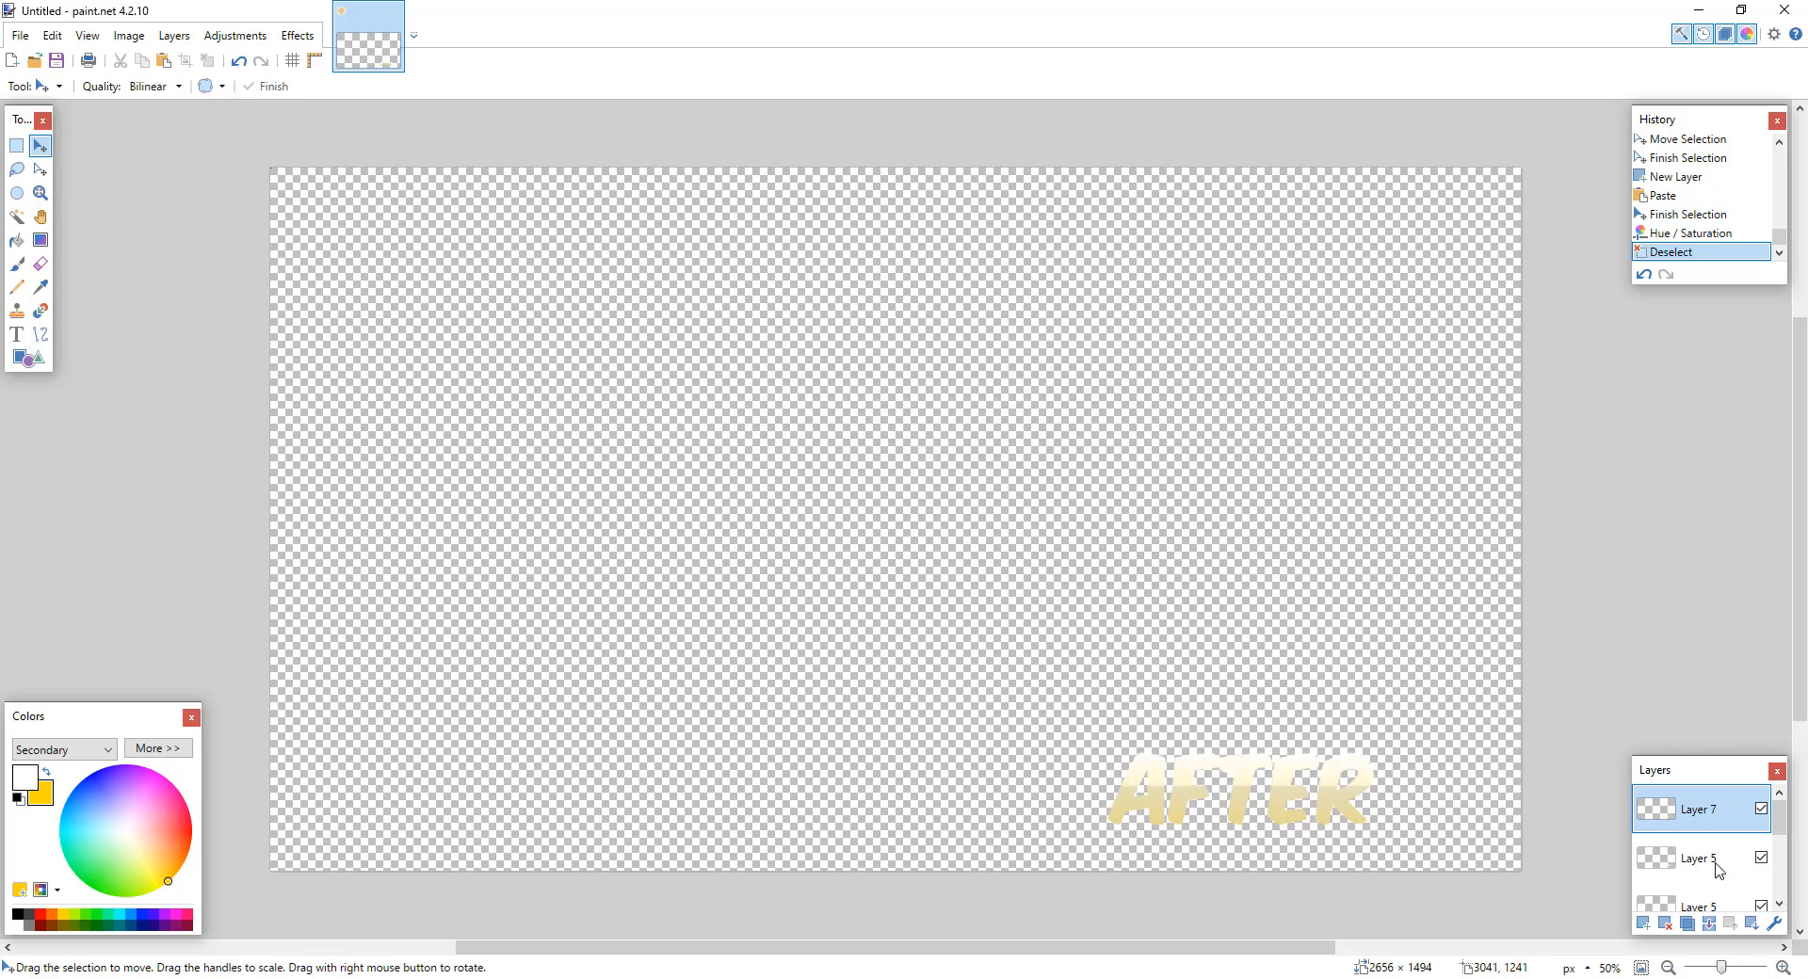
pyautogui.click(1709, 924)
pyautogui.click(1702, 866)
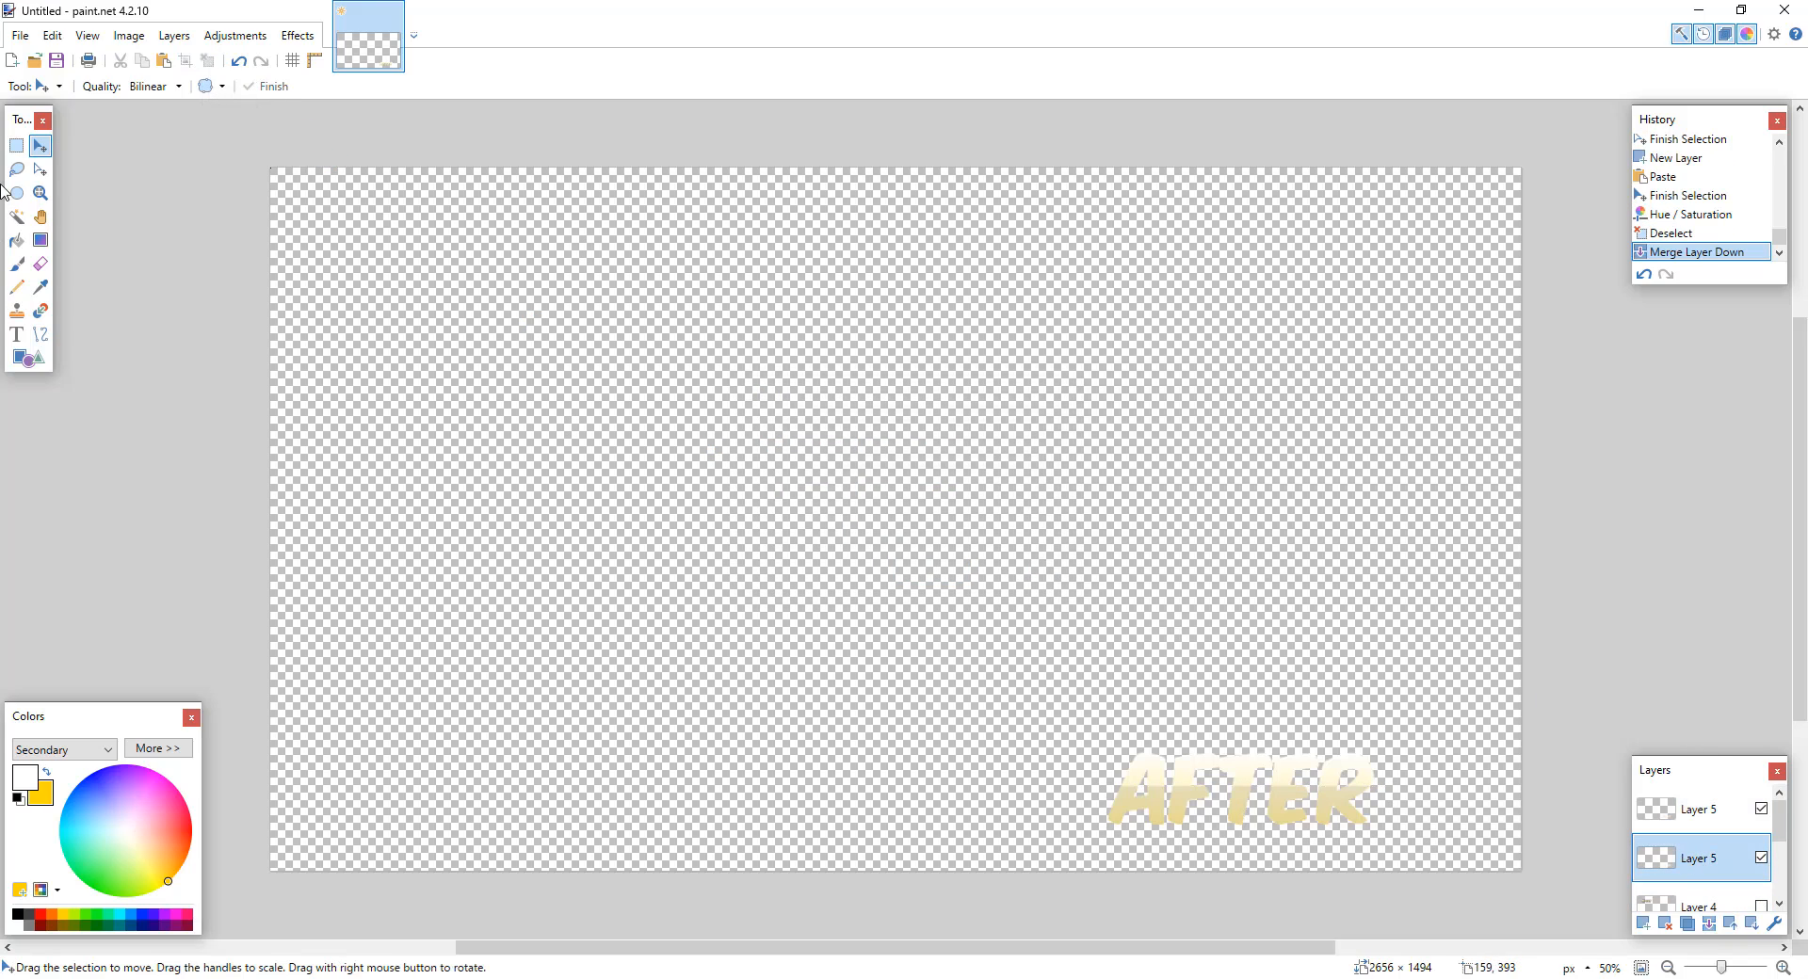
pyautogui.hotkey('ctrl', 'a')
pyautogui.moveTo(1187, 767); pyautogui.dragTo(1118, 771)
pyautogui.hotkey('ctrl', 'z')
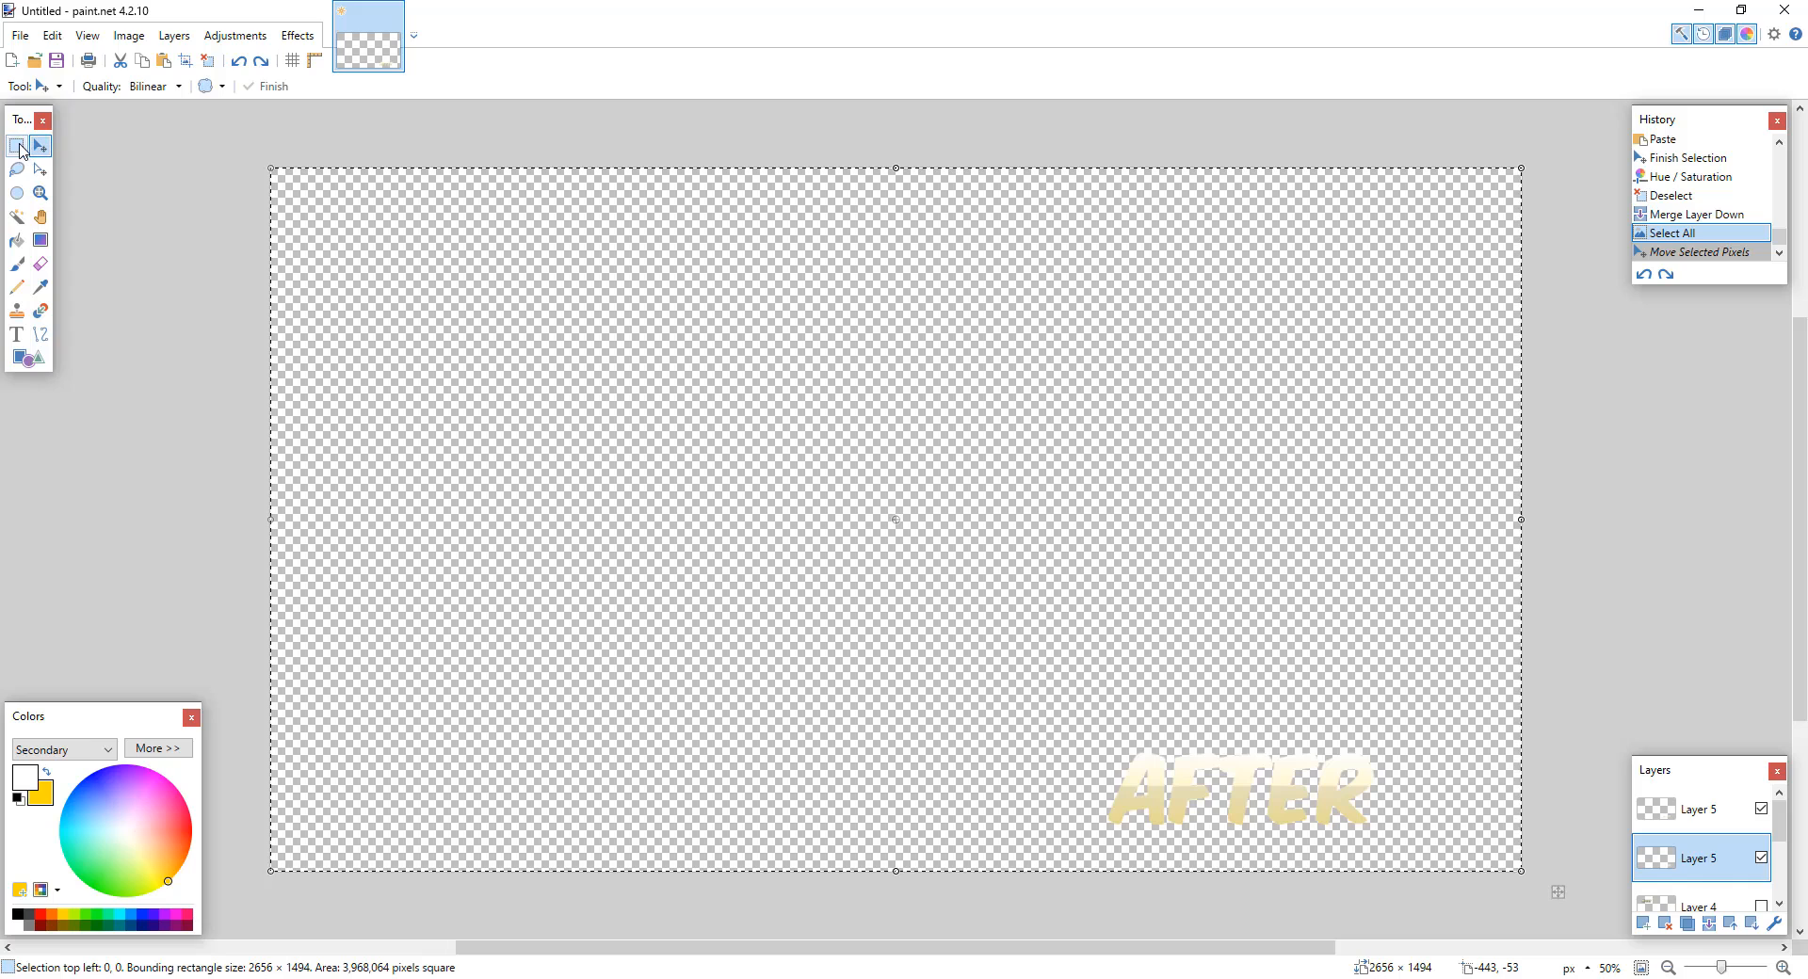
pyautogui.click(18, 146)
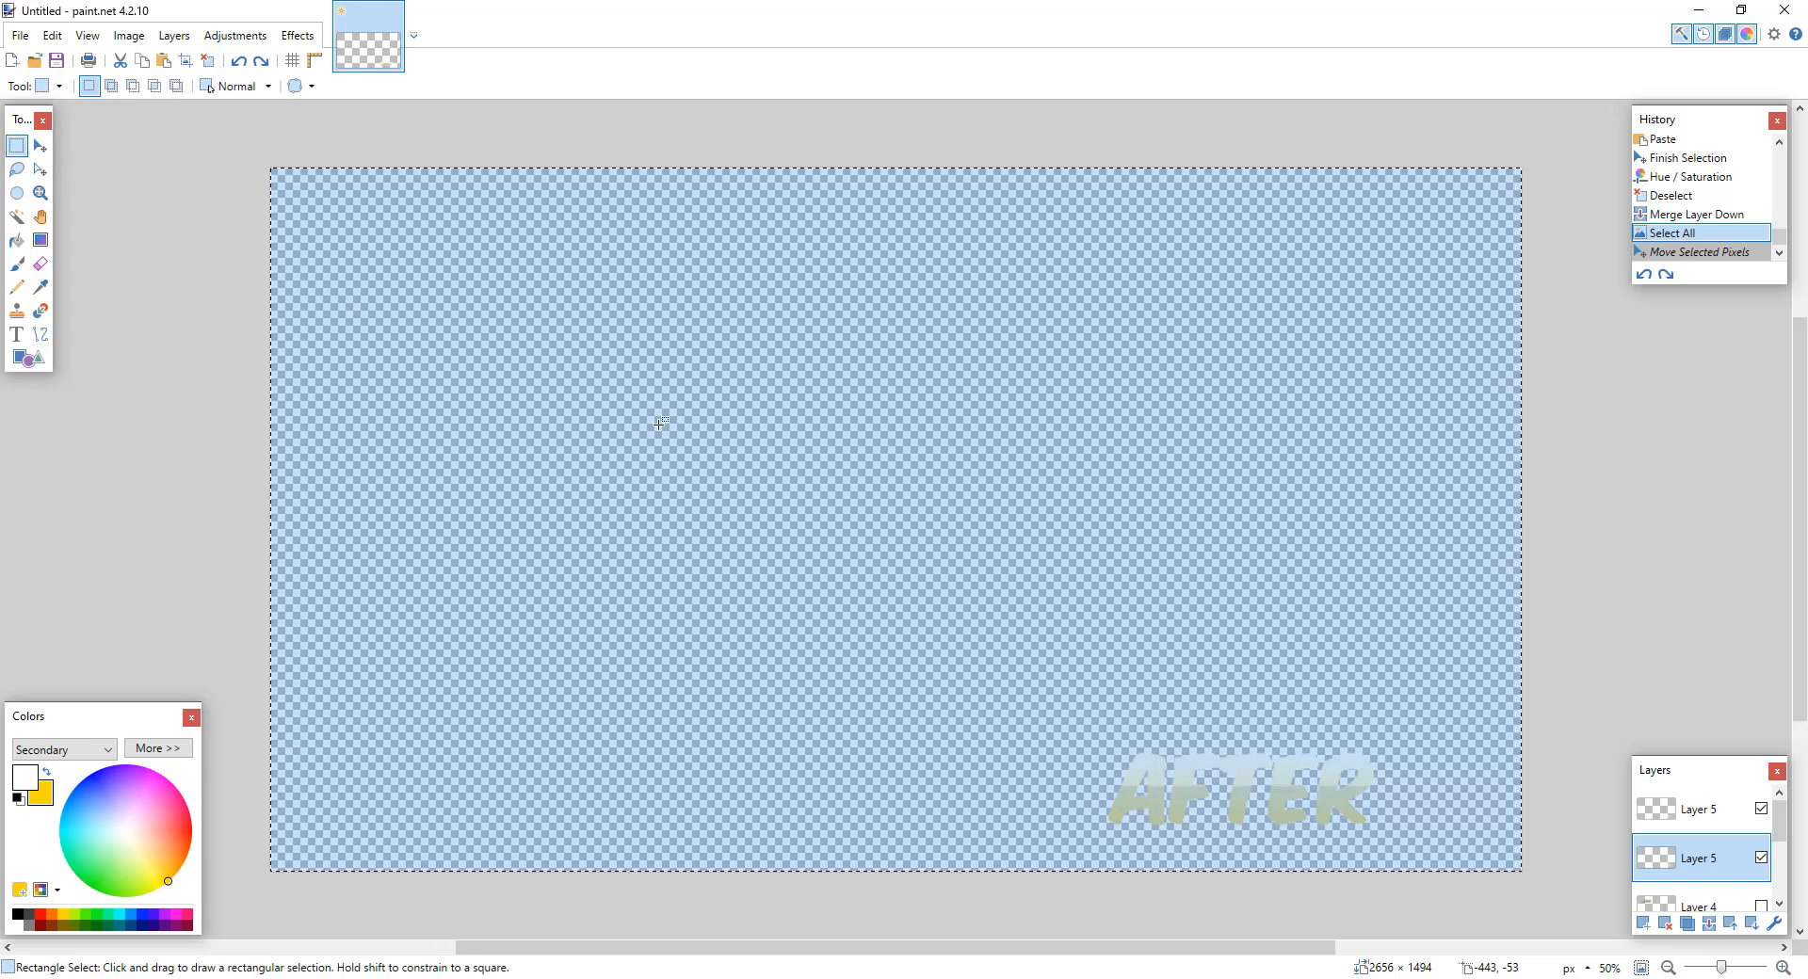
pyautogui.click(214, 63)
# Step: Select the lower AFTER copy with a rectangle about 689 × 297 px, nudge it down about 14 px and darken it with Hue / Saturation
pyautogui.moveTo(1091, 730); pyautogui.dragTo(1415, 868)
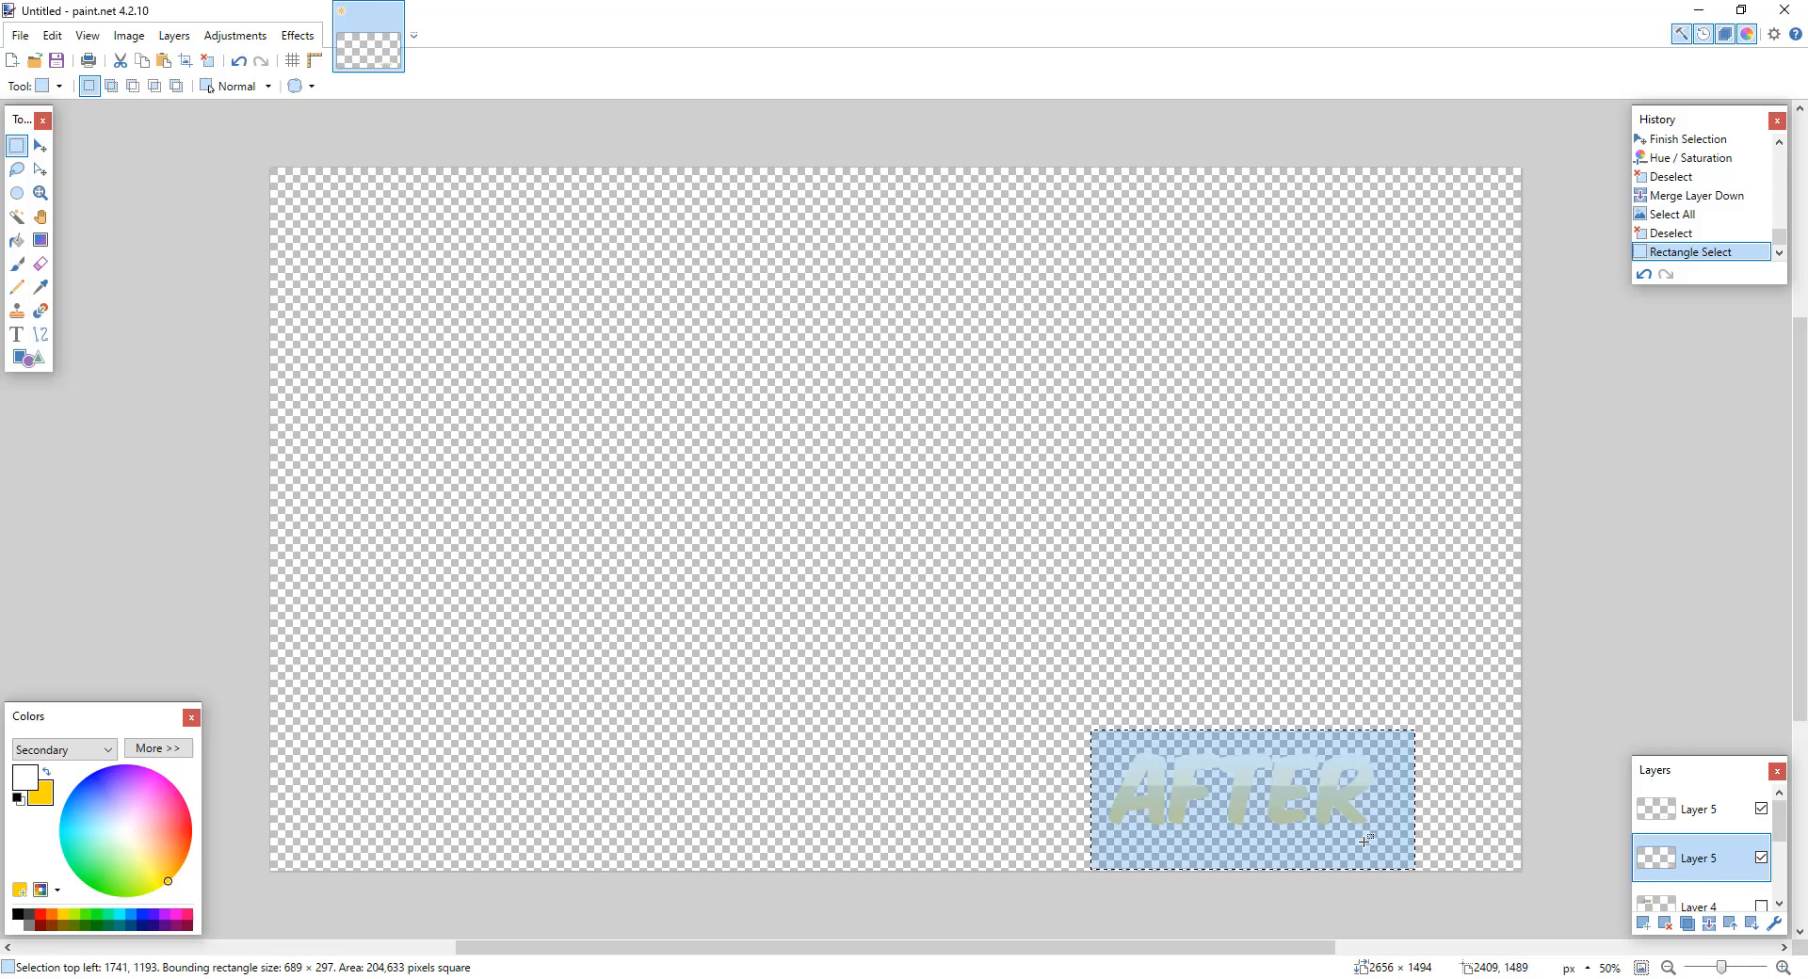
pyautogui.click(39, 148)
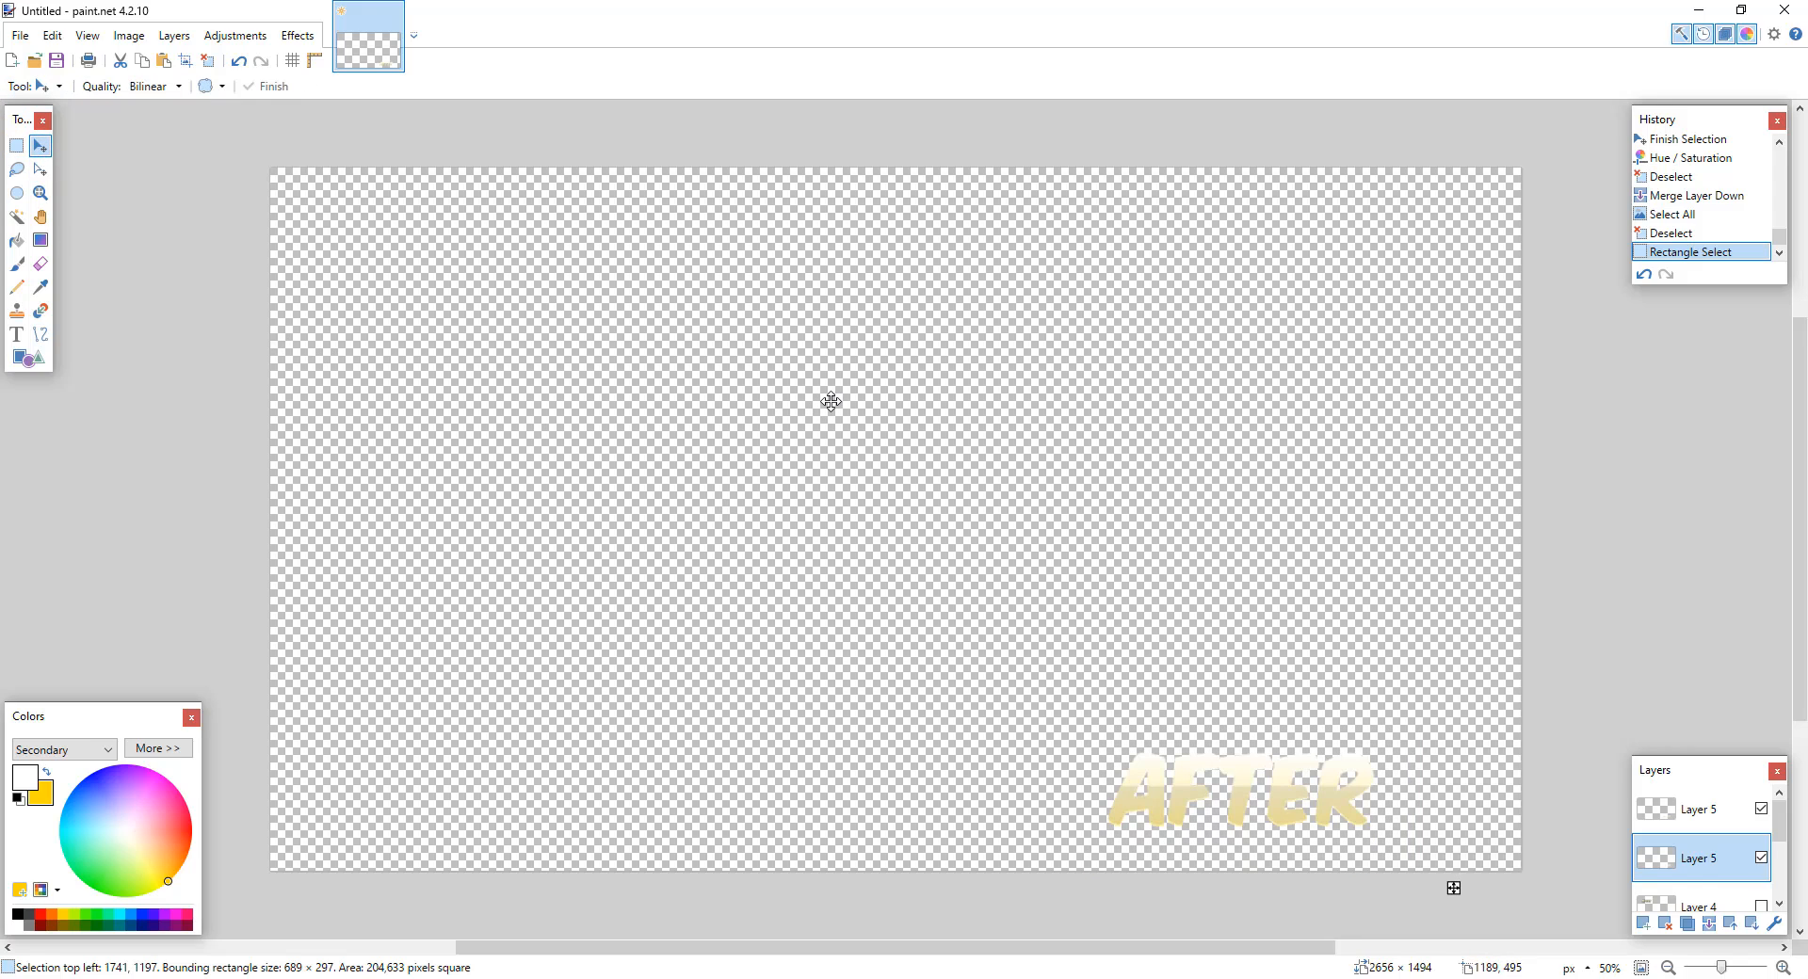
pyautogui.click(235, 35)
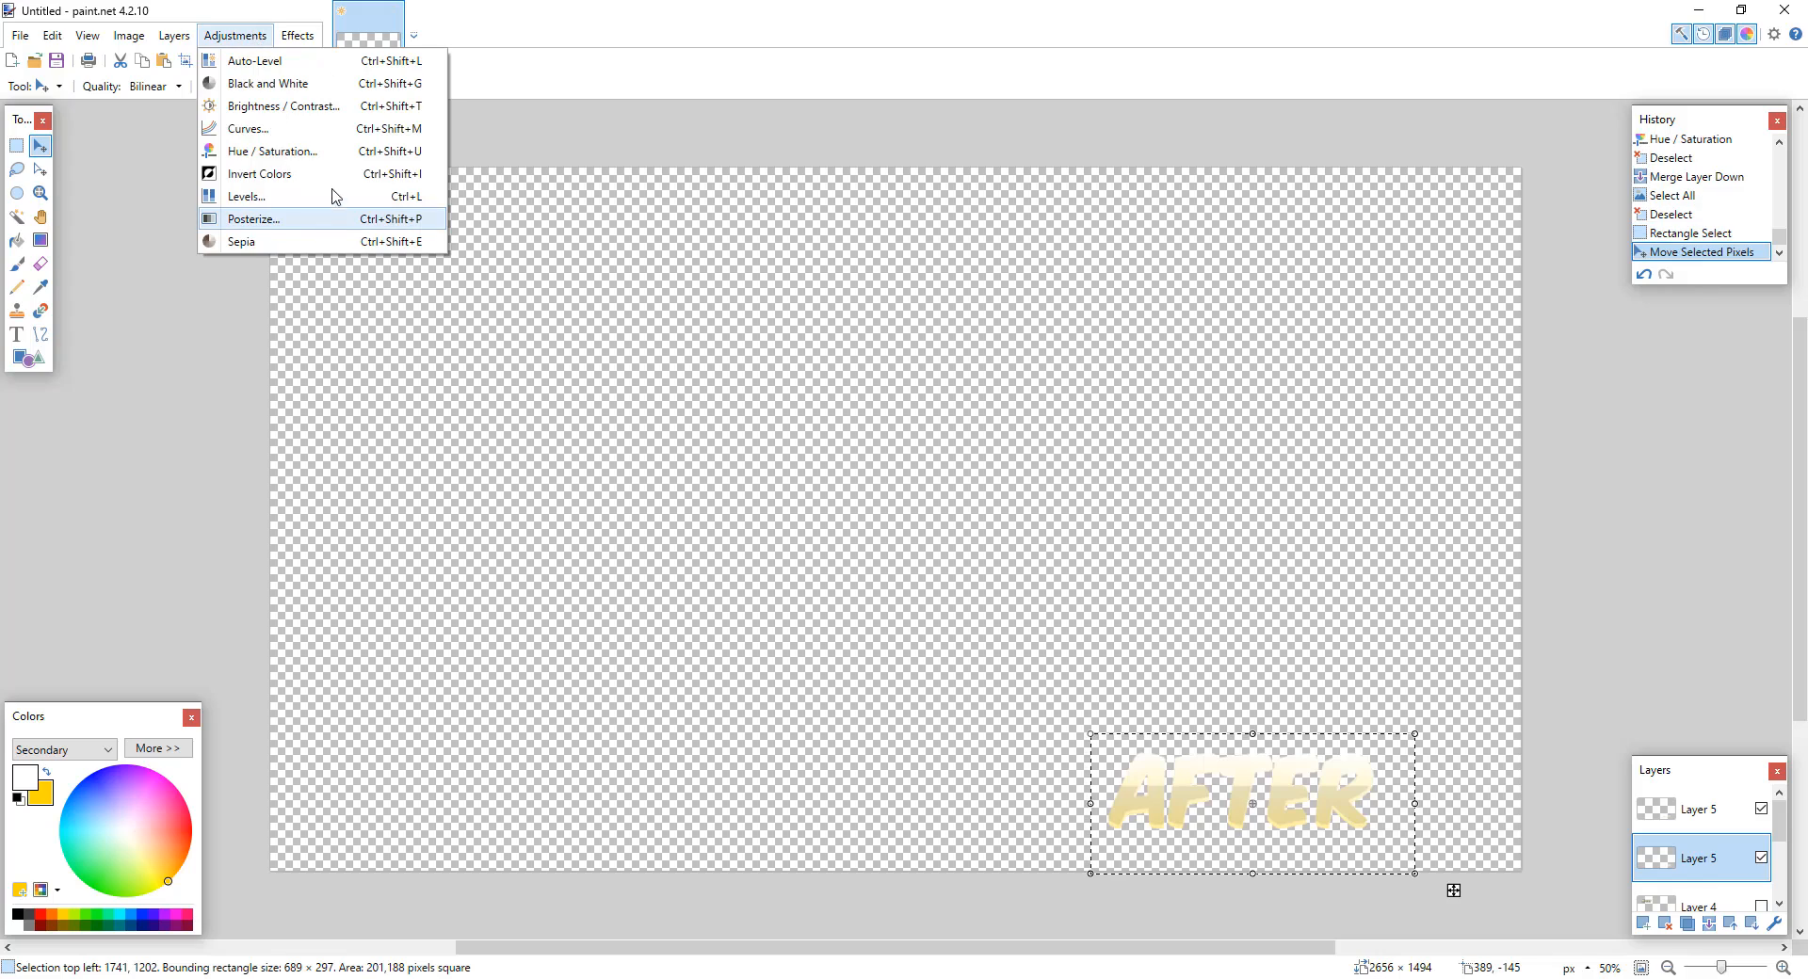
pyautogui.click(282, 151)
pyautogui.moveTo(847, 539); pyautogui.dragTo(799, 537)
pyautogui.click(942, 573)
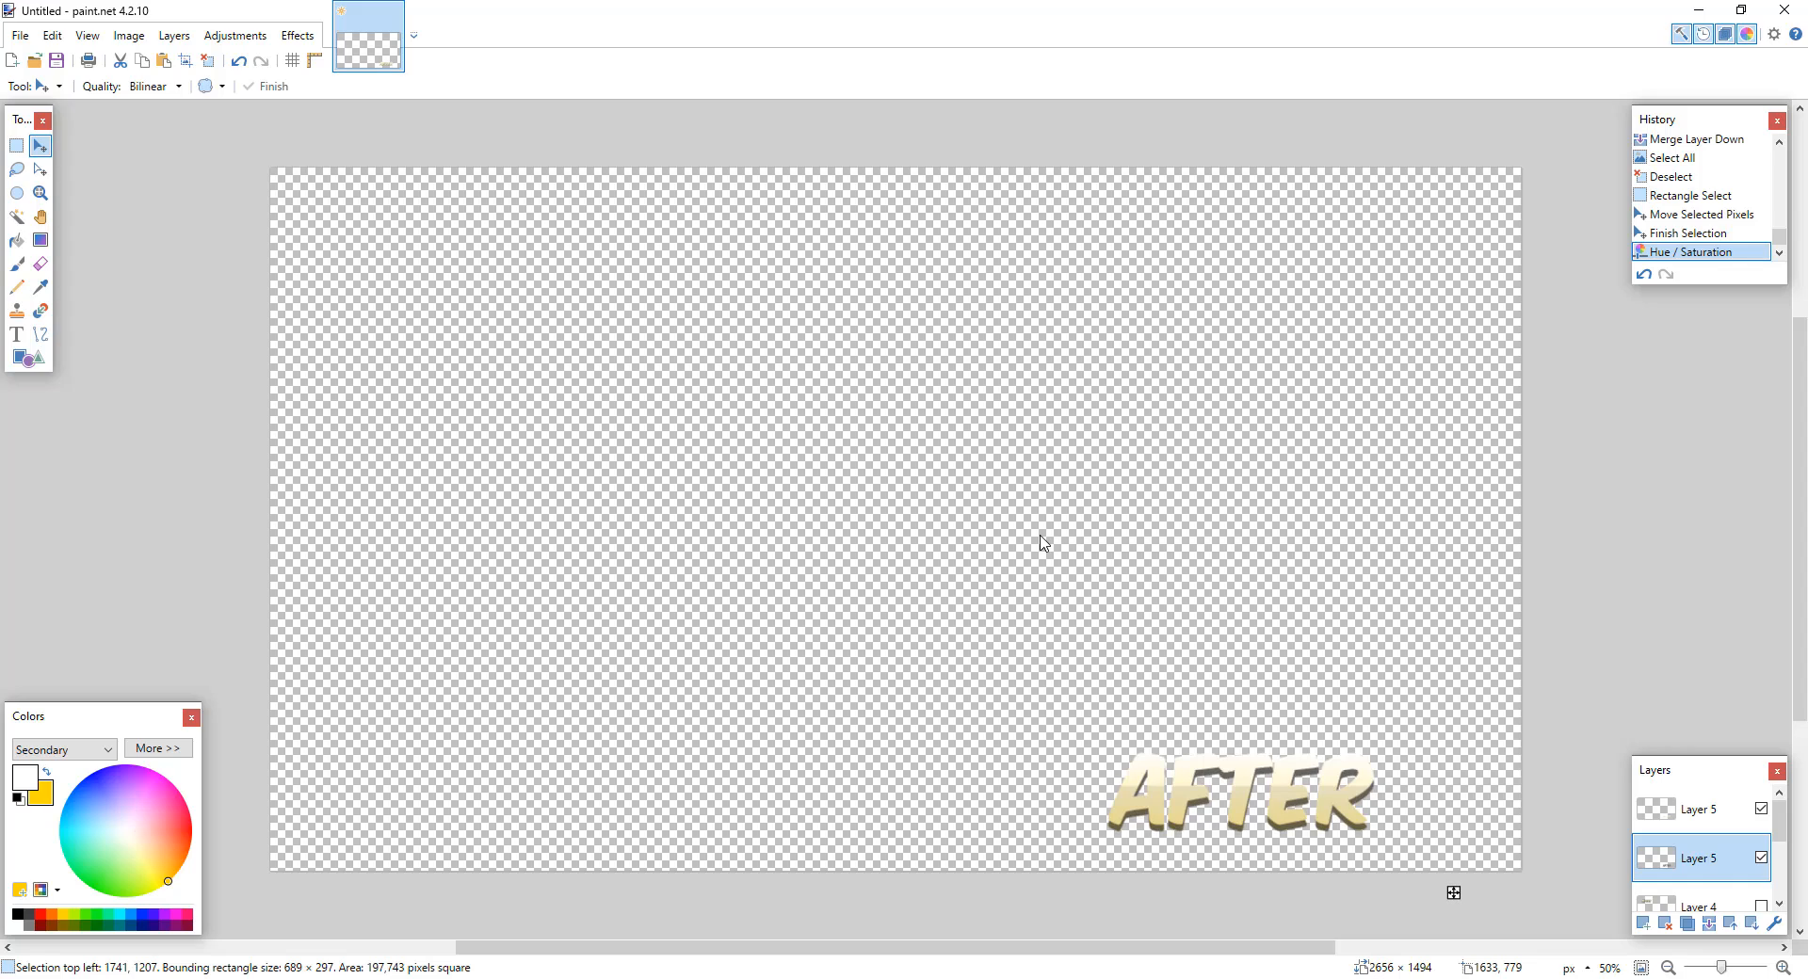
# Step: Nudge the darkened AFTER copy a few pixels further down for 3D depth, commit the move and deselect
pyautogui.press('Down')
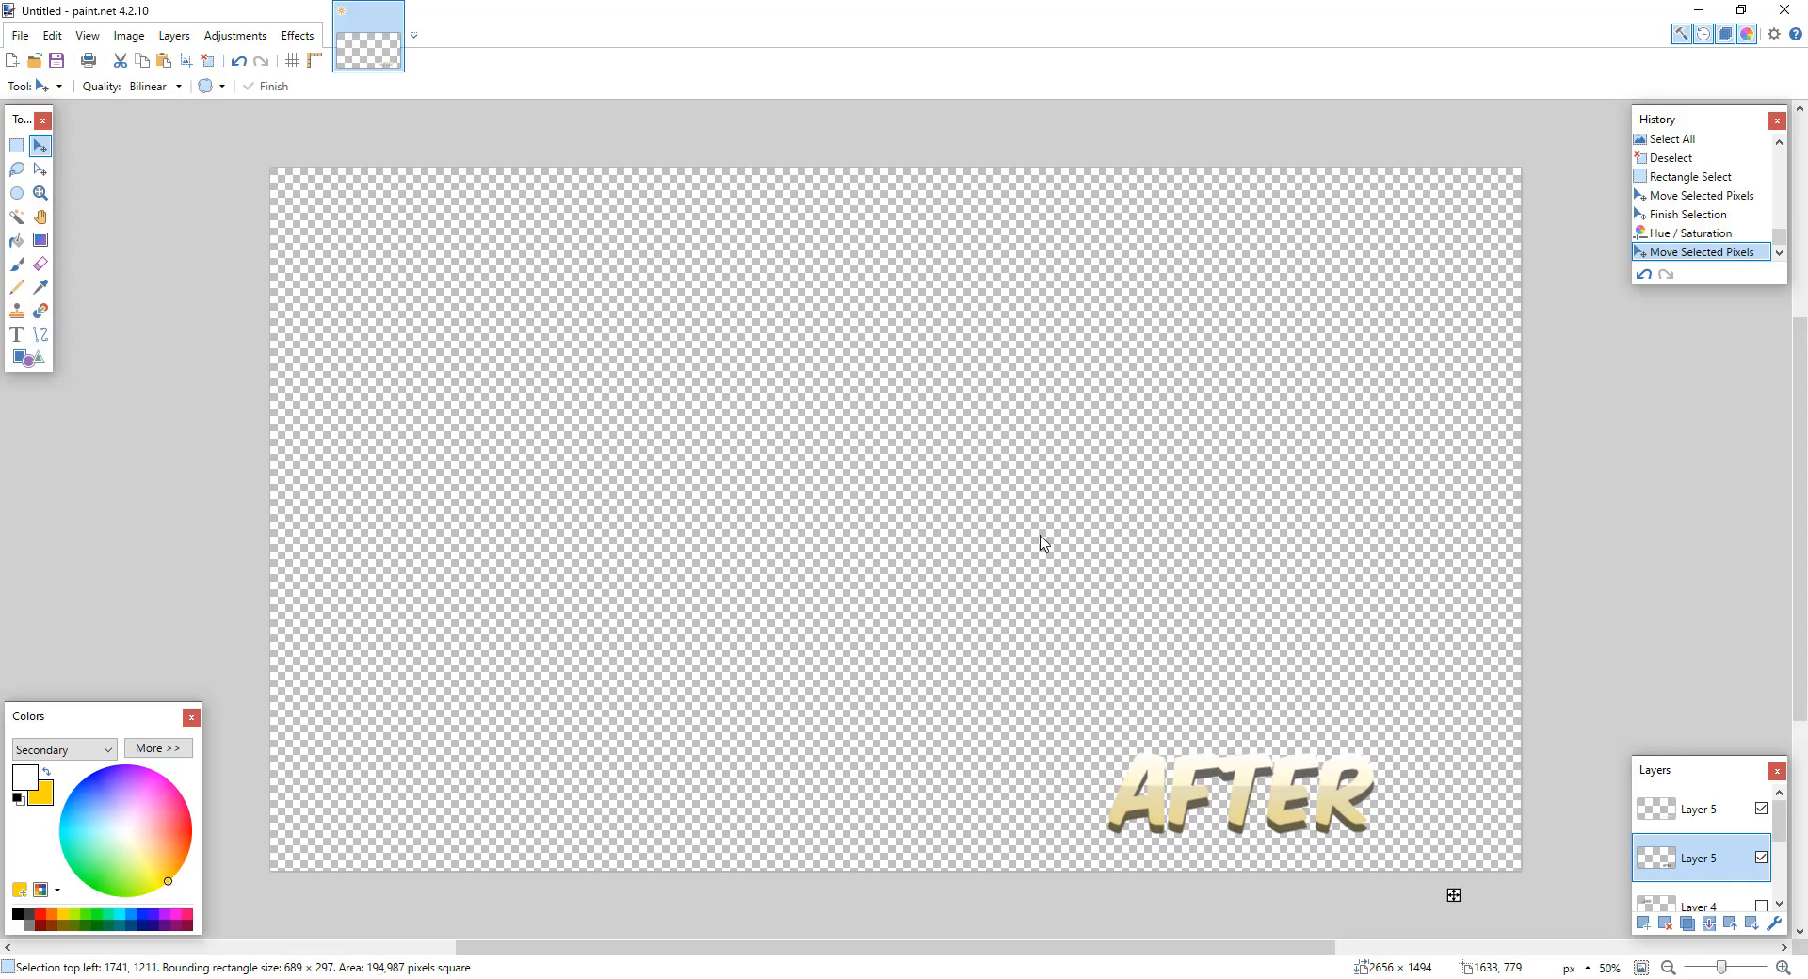
pyautogui.press('Down')
pyautogui.press('Down')
pyautogui.press('Down')
pyautogui.press('Down')
pyautogui.press('Down')
pyautogui.press('Down')
pyautogui.press('Down')
pyautogui.press('Down')
pyautogui.press('Down')
pyautogui.press('Down')
pyautogui.press('Down')
pyautogui.press('Down')
pyautogui.press('Down')
pyautogui.press('Down')
pyautogui.press('Down')
pyautogui.press('Down')
pyautogui.press('Down')
pyautogui.press('Down')
pyautogui.press('Down')
pyautogui.press('Down')
pyautogui.press('Up')
pyautogui.press('Up')
pyautogui.press('Up')
pyautogui.press('Up')
pyautogui.press('Up')
pyautogui.press('Up')
pyautogui.press('Up')
pyautogui.press('Up')
pyautogui.press('Up')
pyautogui.press('Up')
pyautogui.press('Up')
pyautogui.press('Up')
pyautogui.press('Up')
pyautogui.press('Up')
pyautogui.press('Up')
pyautogui.press('Up')
pyautogui.press('Up')
pyautogui.press('Up')
pyautogui.press('Up')
pyautogui.click(271, 87)
pyautogui.click(208, 61)
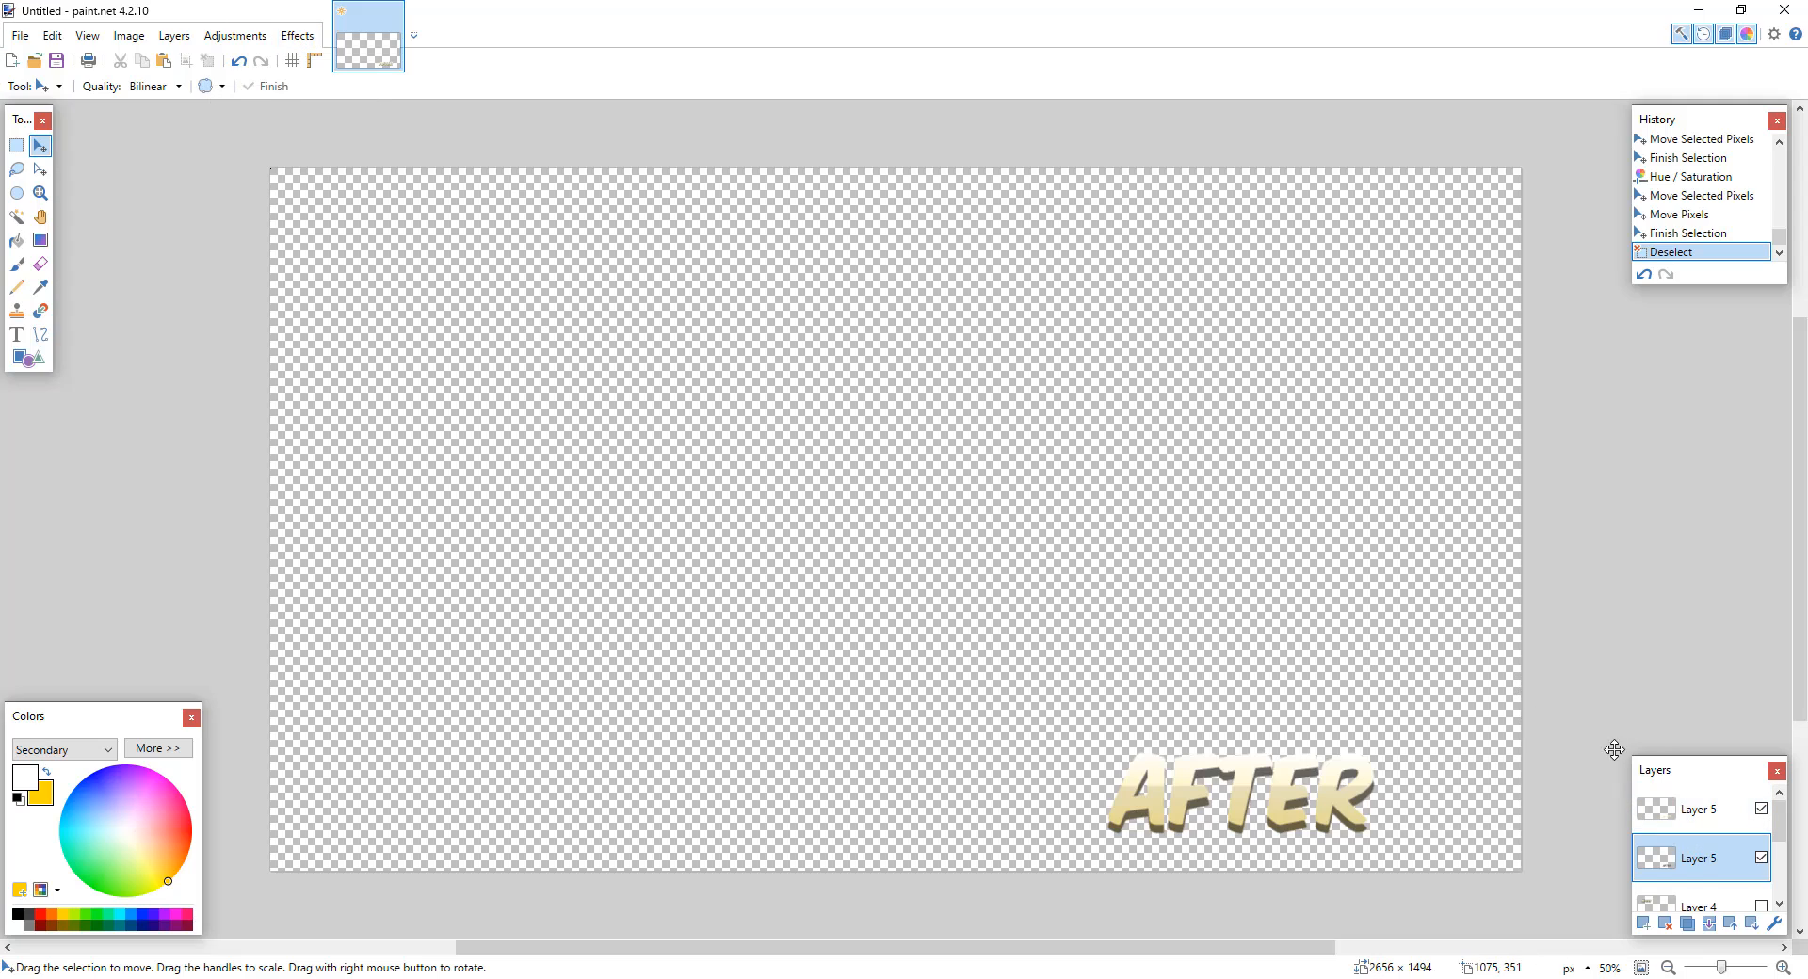
# Step: Merge the upper Layer 5 down onto its darkened copy and apply the same black Drop Shadow to AFTER as on BEFORE
pyautogui.click(1717, 927)
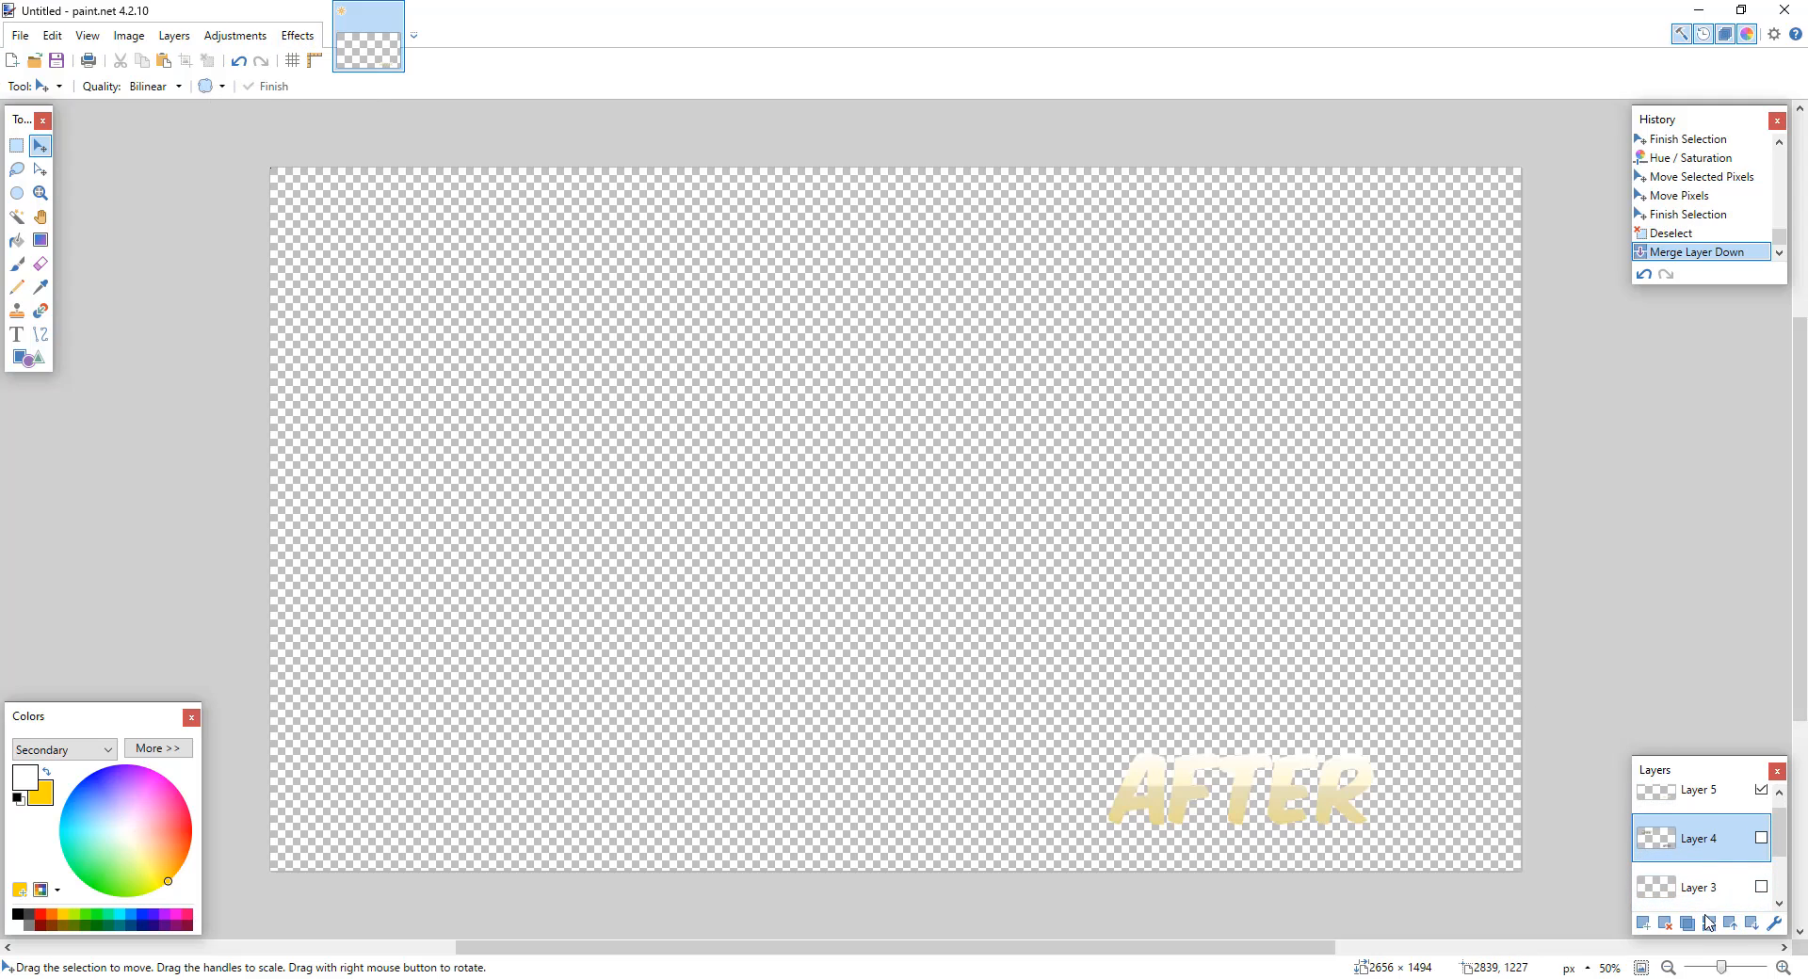
pyautogui.click(239, 60)
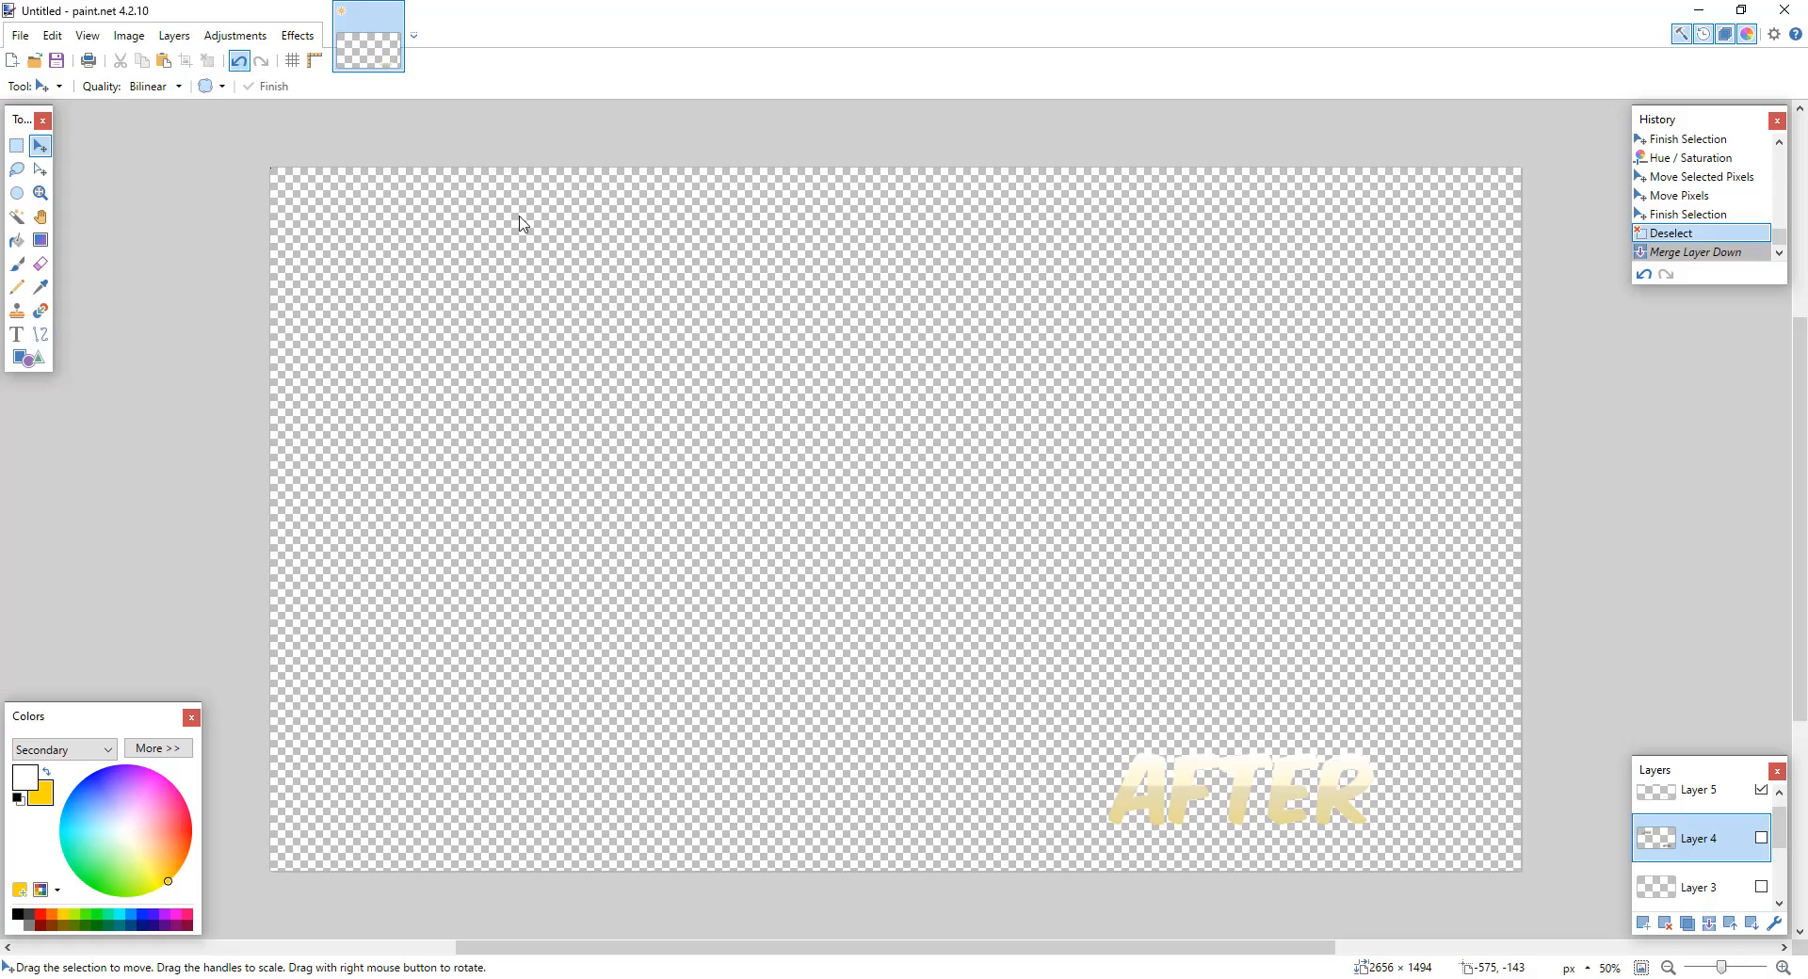
pyautogui.click(1711, 925)
pyautogui.click(235, 35)
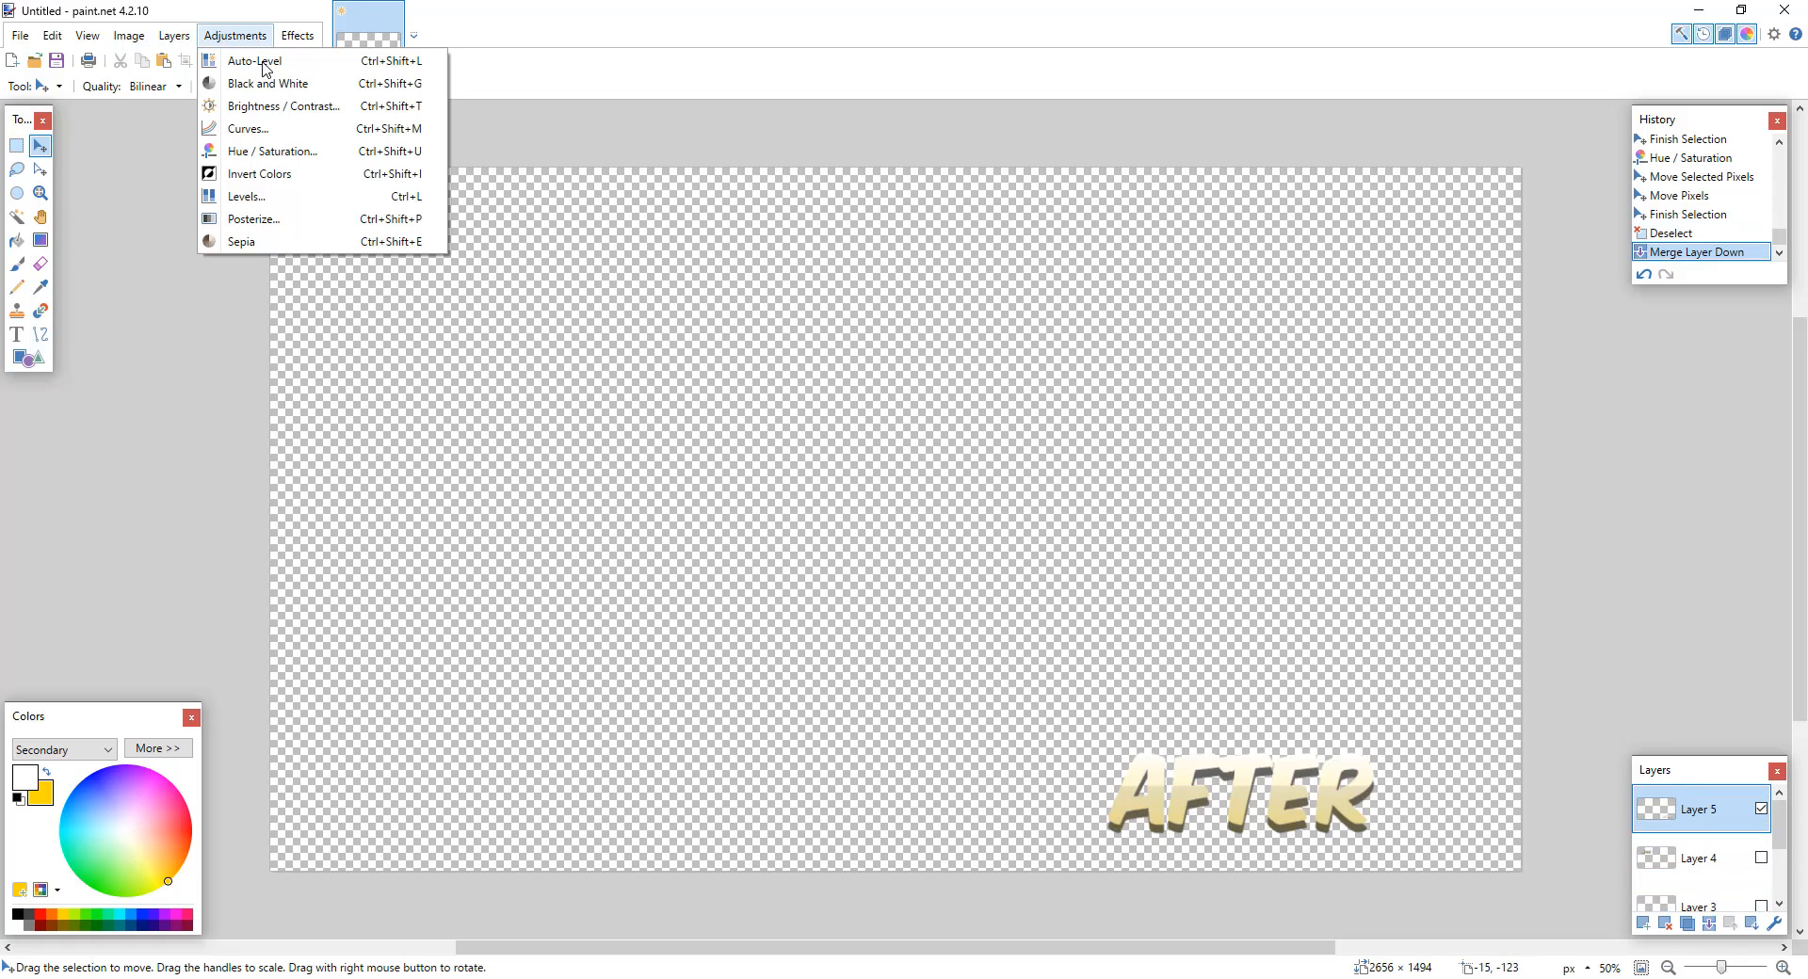
pyautogui.click(329, 59)
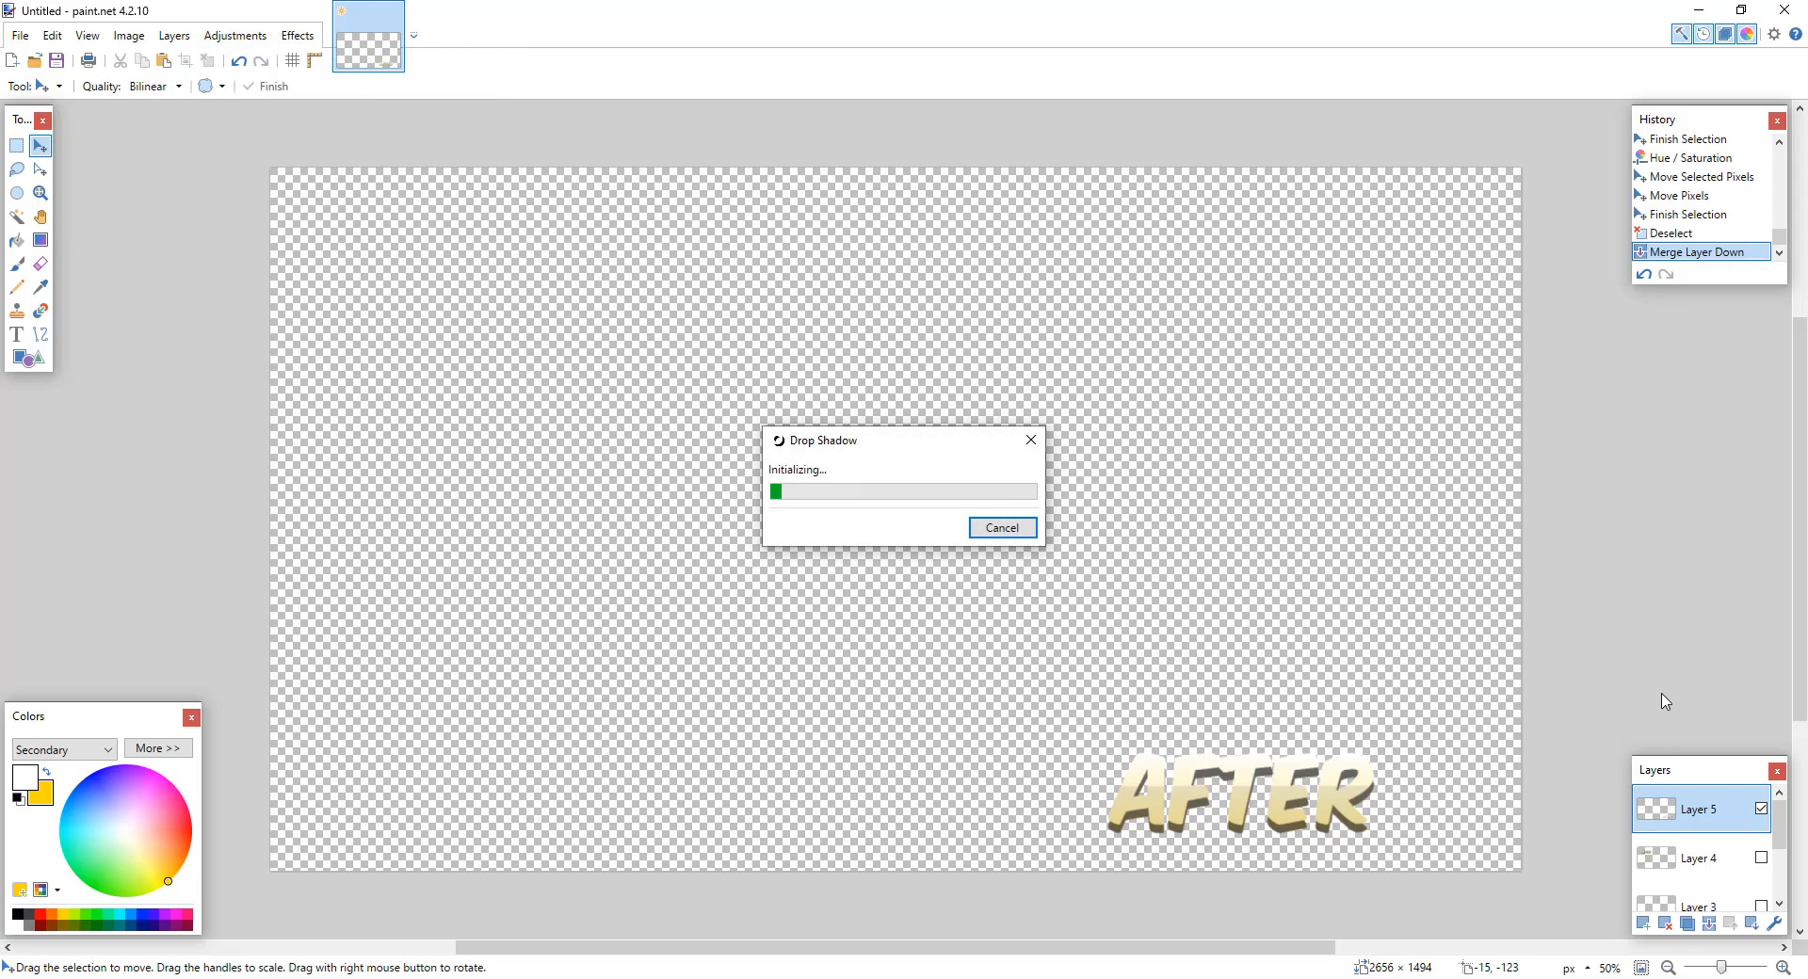
# Step: Show the divider and arrow layer, both photo layers and the BEFORE text layer again
pyautogui.click(1761, 906)
pyautogui.scroll(-2, 1751, 876)
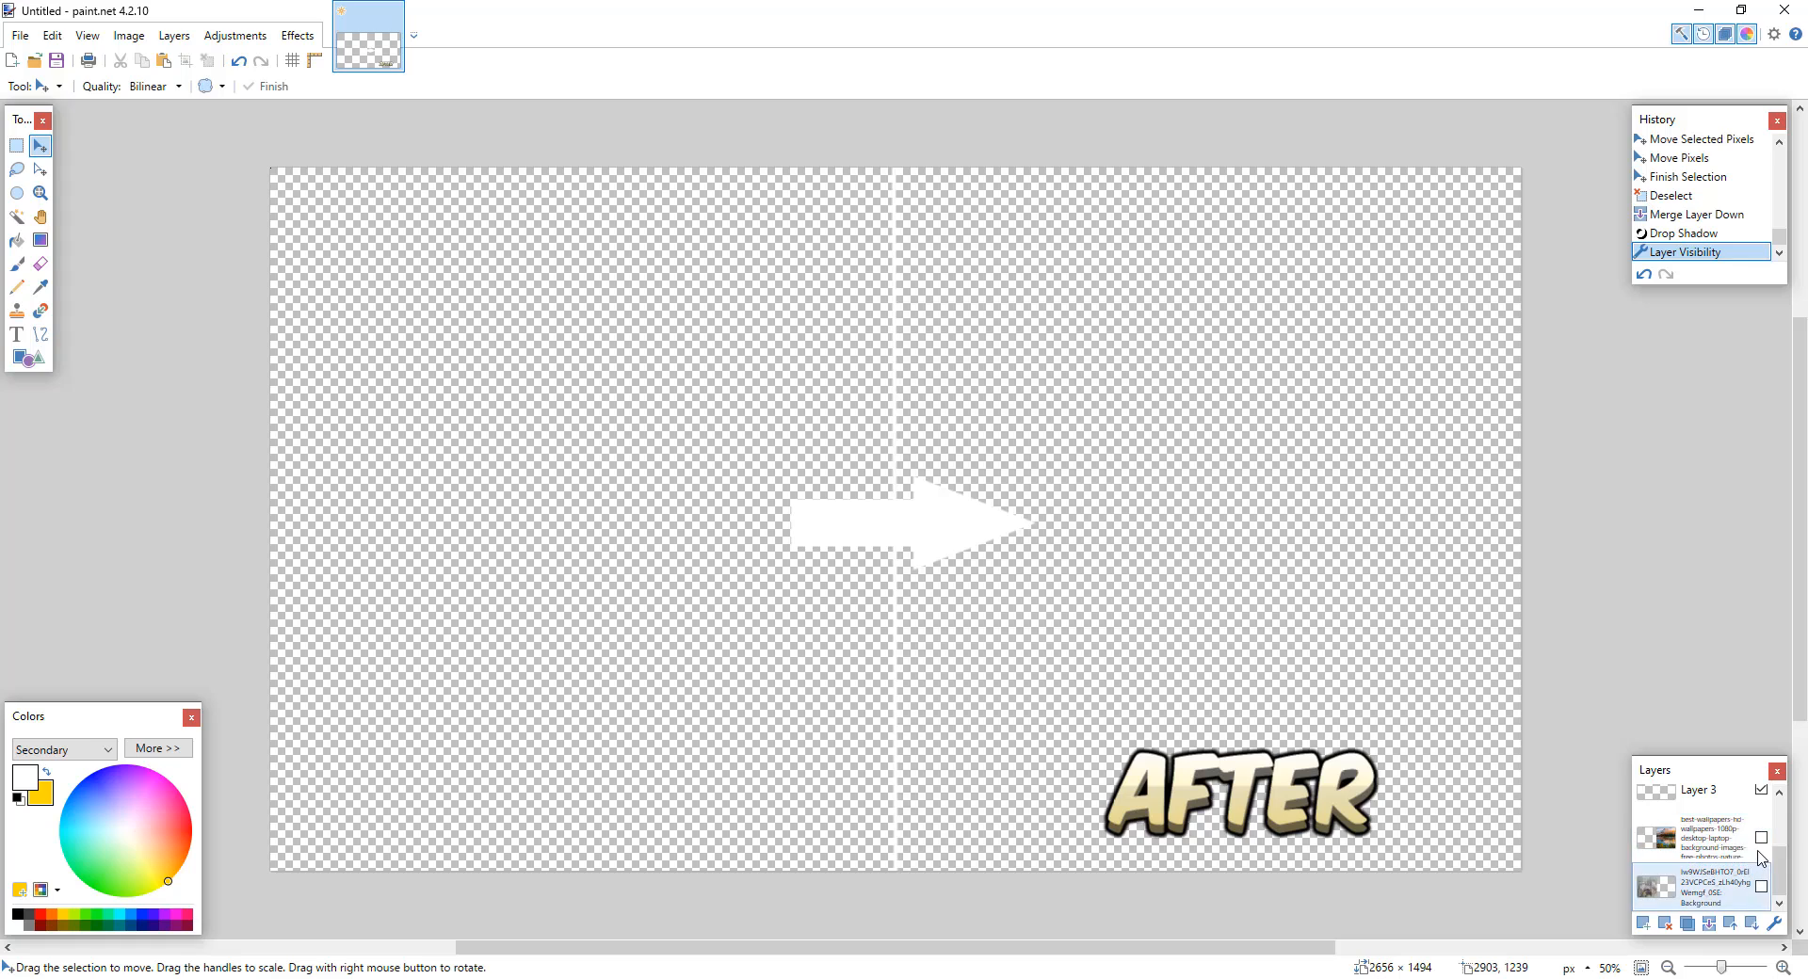
pyautogui.click(1761, 837)
pyautogui.click(1761, 886)
pyautogui.scroll(2, 1764, 831)
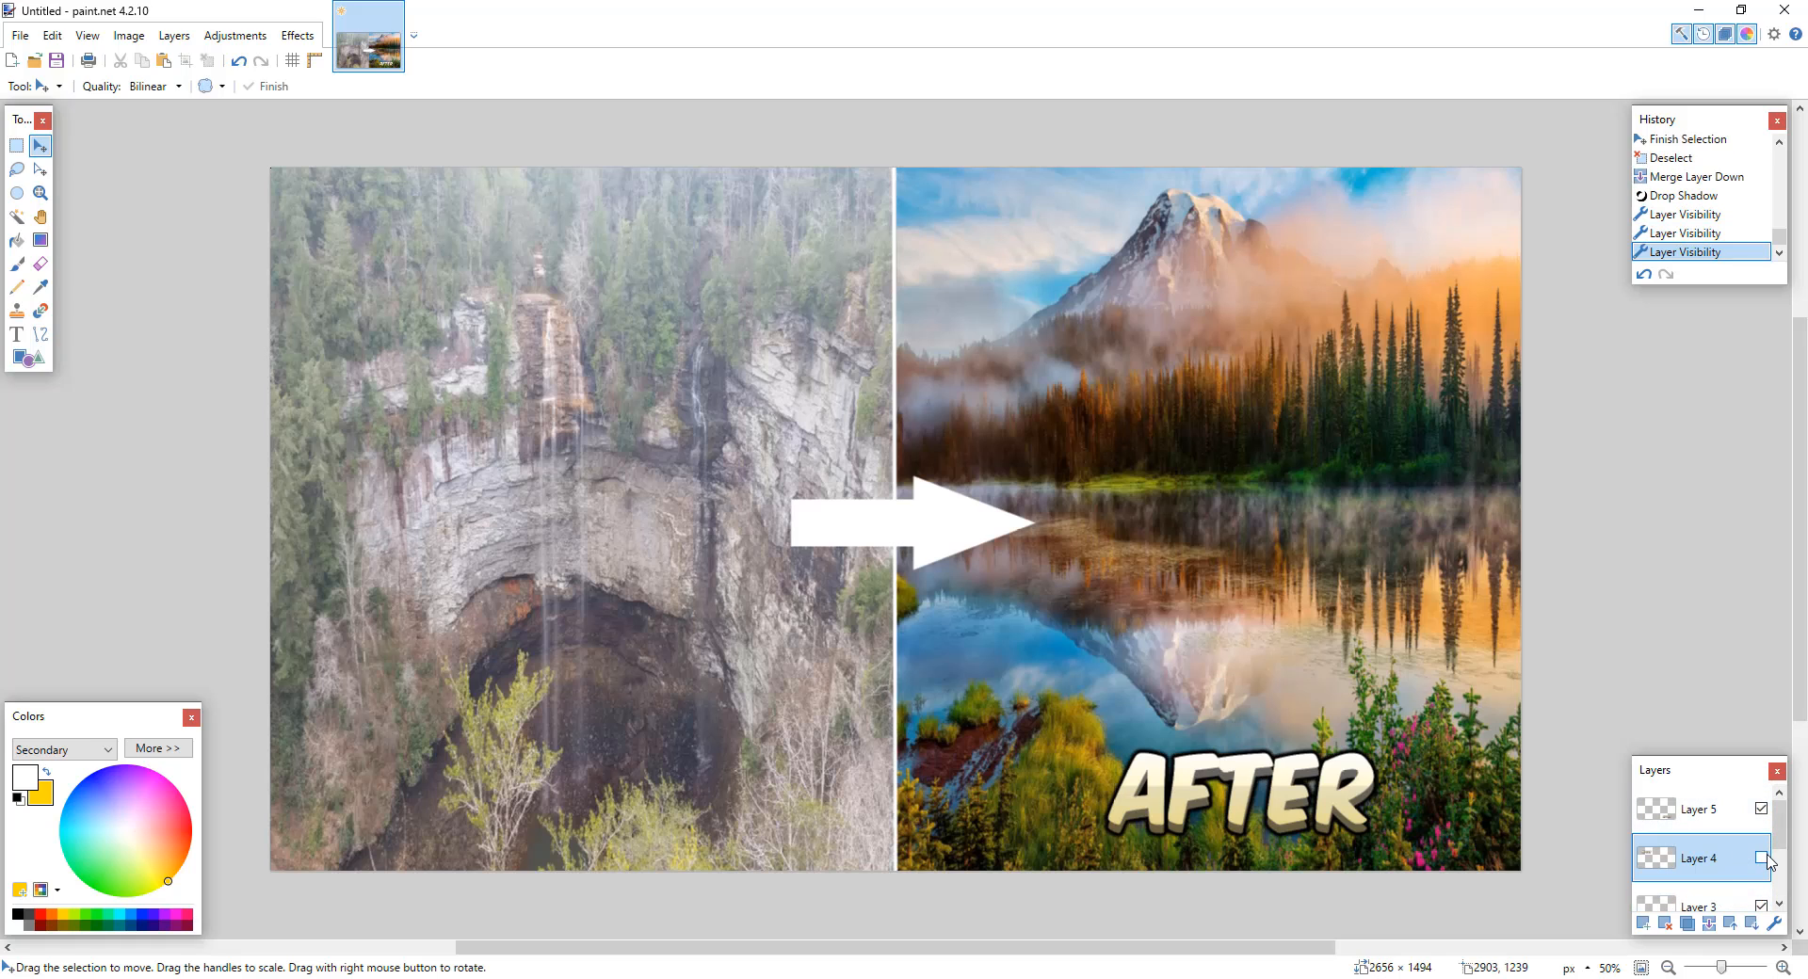
pyautogui.click(1761, 858)
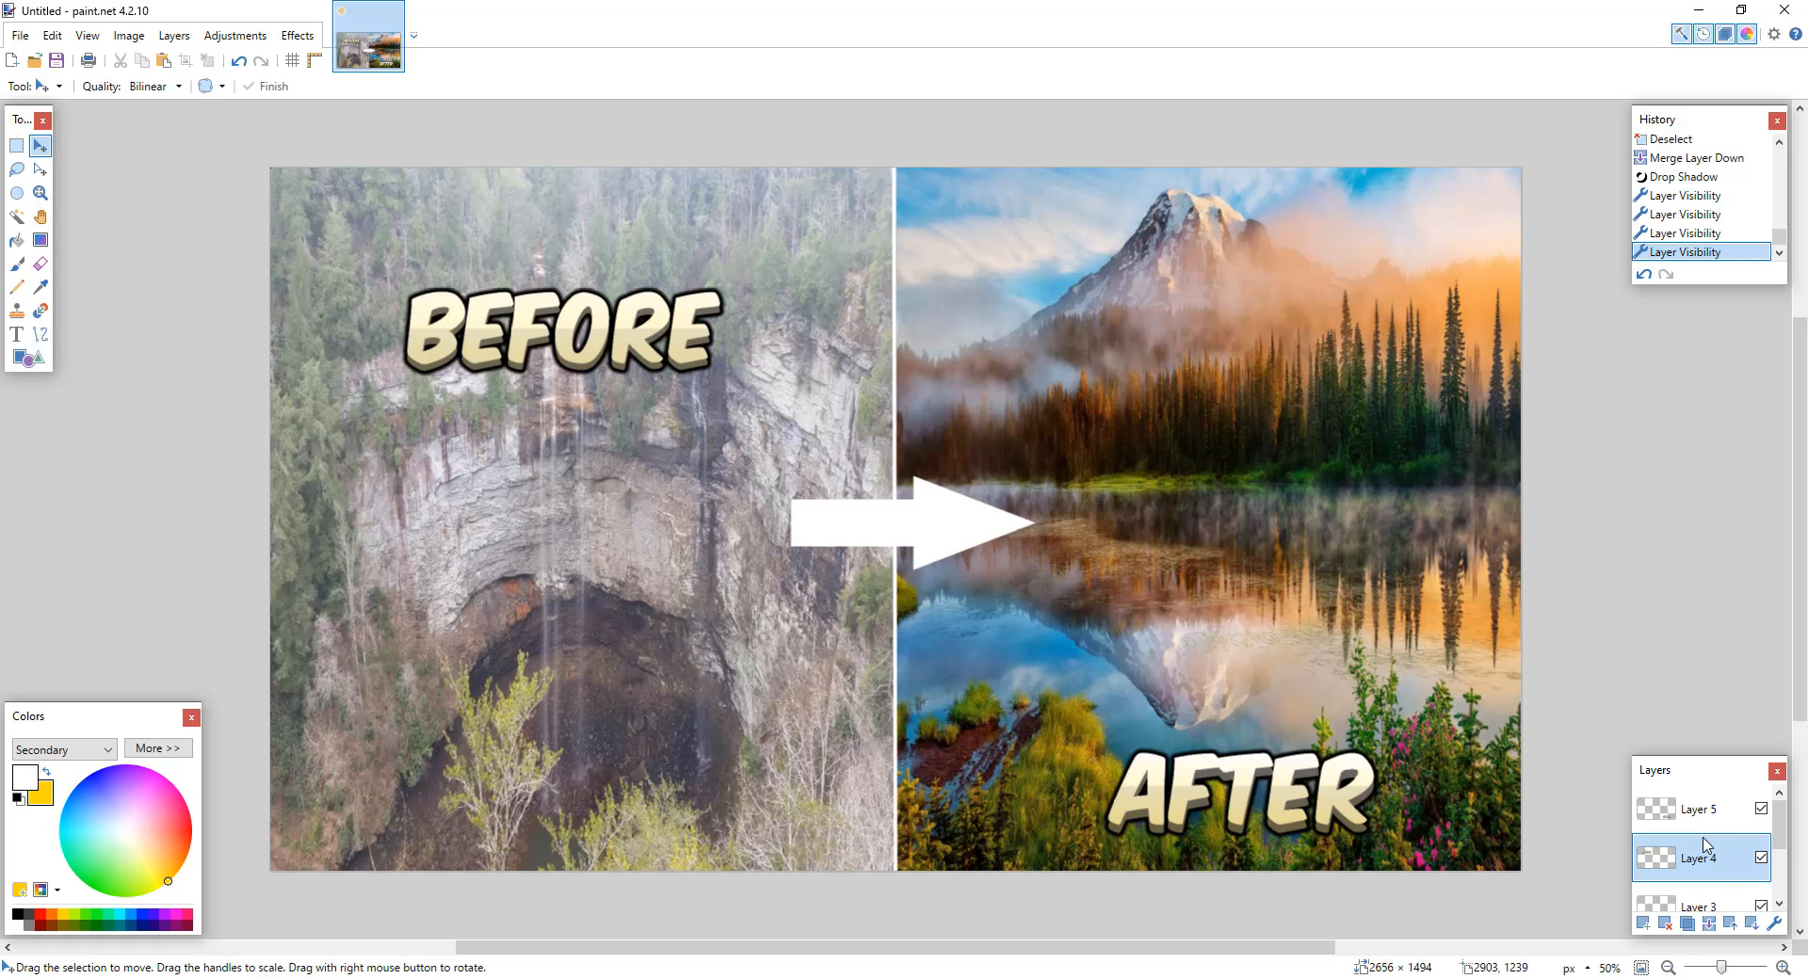
# Step: Make Layer 3 active and apply the same black Drop Shadow to the divider line and arrow
pyautogui.scroll(-2, 1691, 846)
pyautogui.scroll(2, 1700, 837)
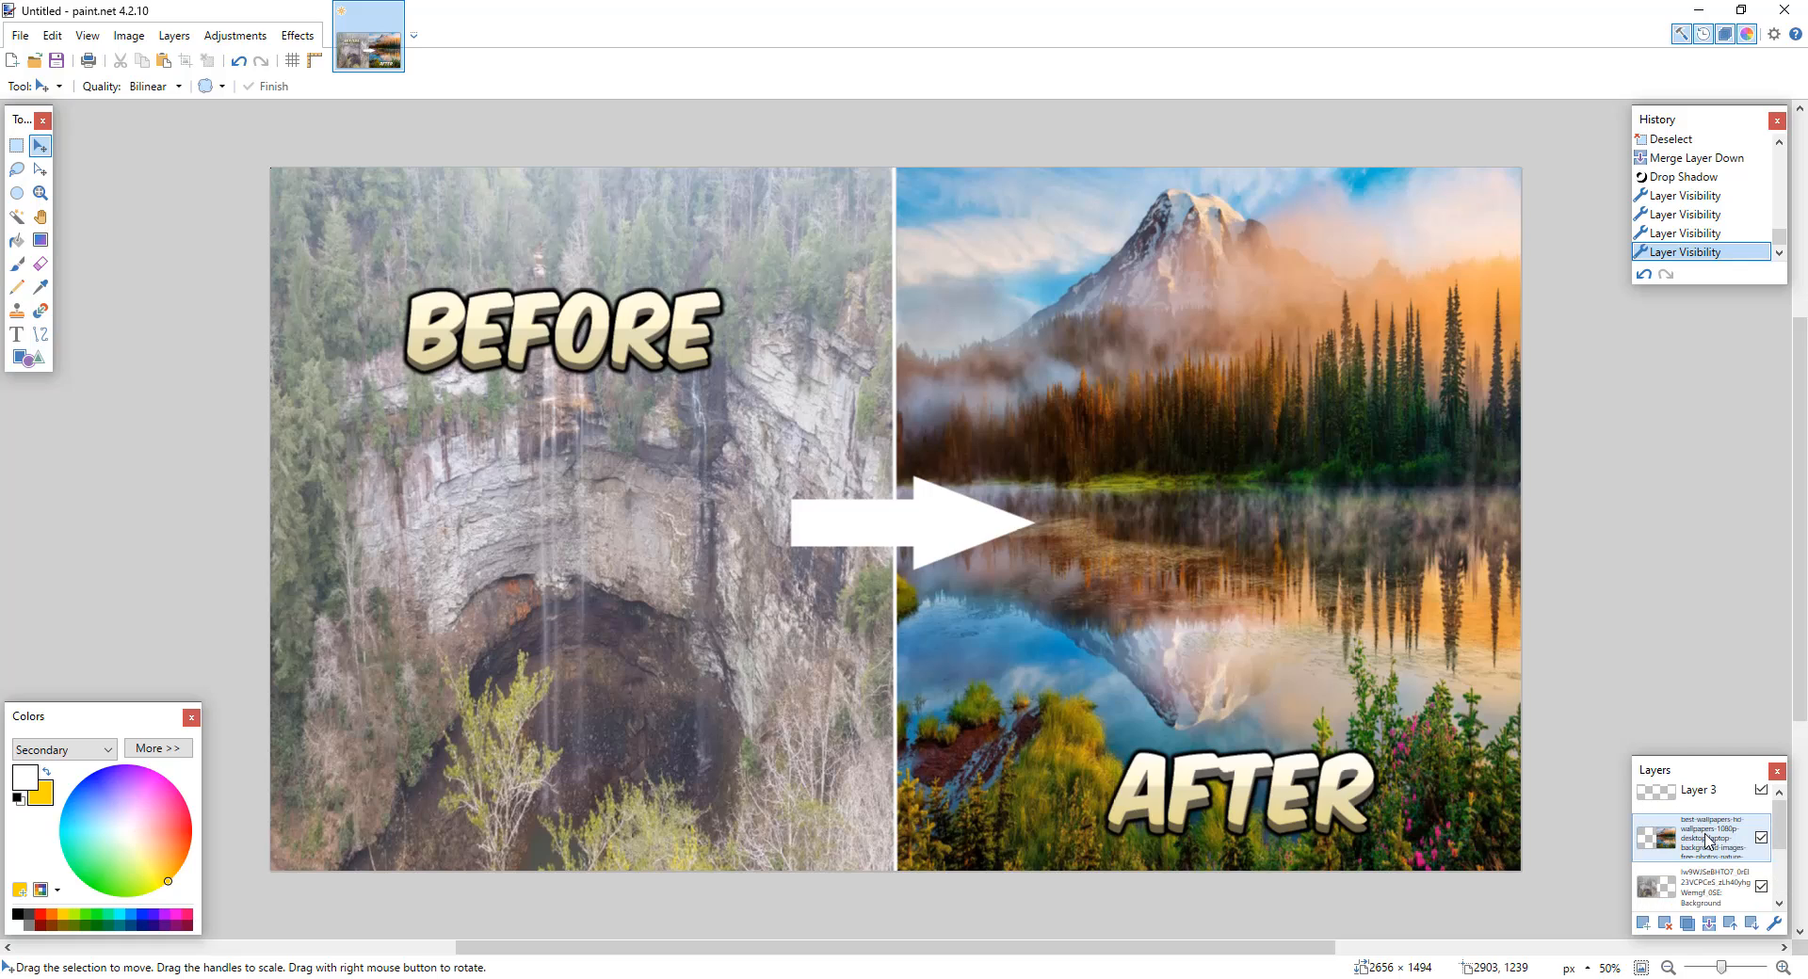
pyautogui.scroll(-2, 1709, 857)
pyautogui.click(1700, 801)
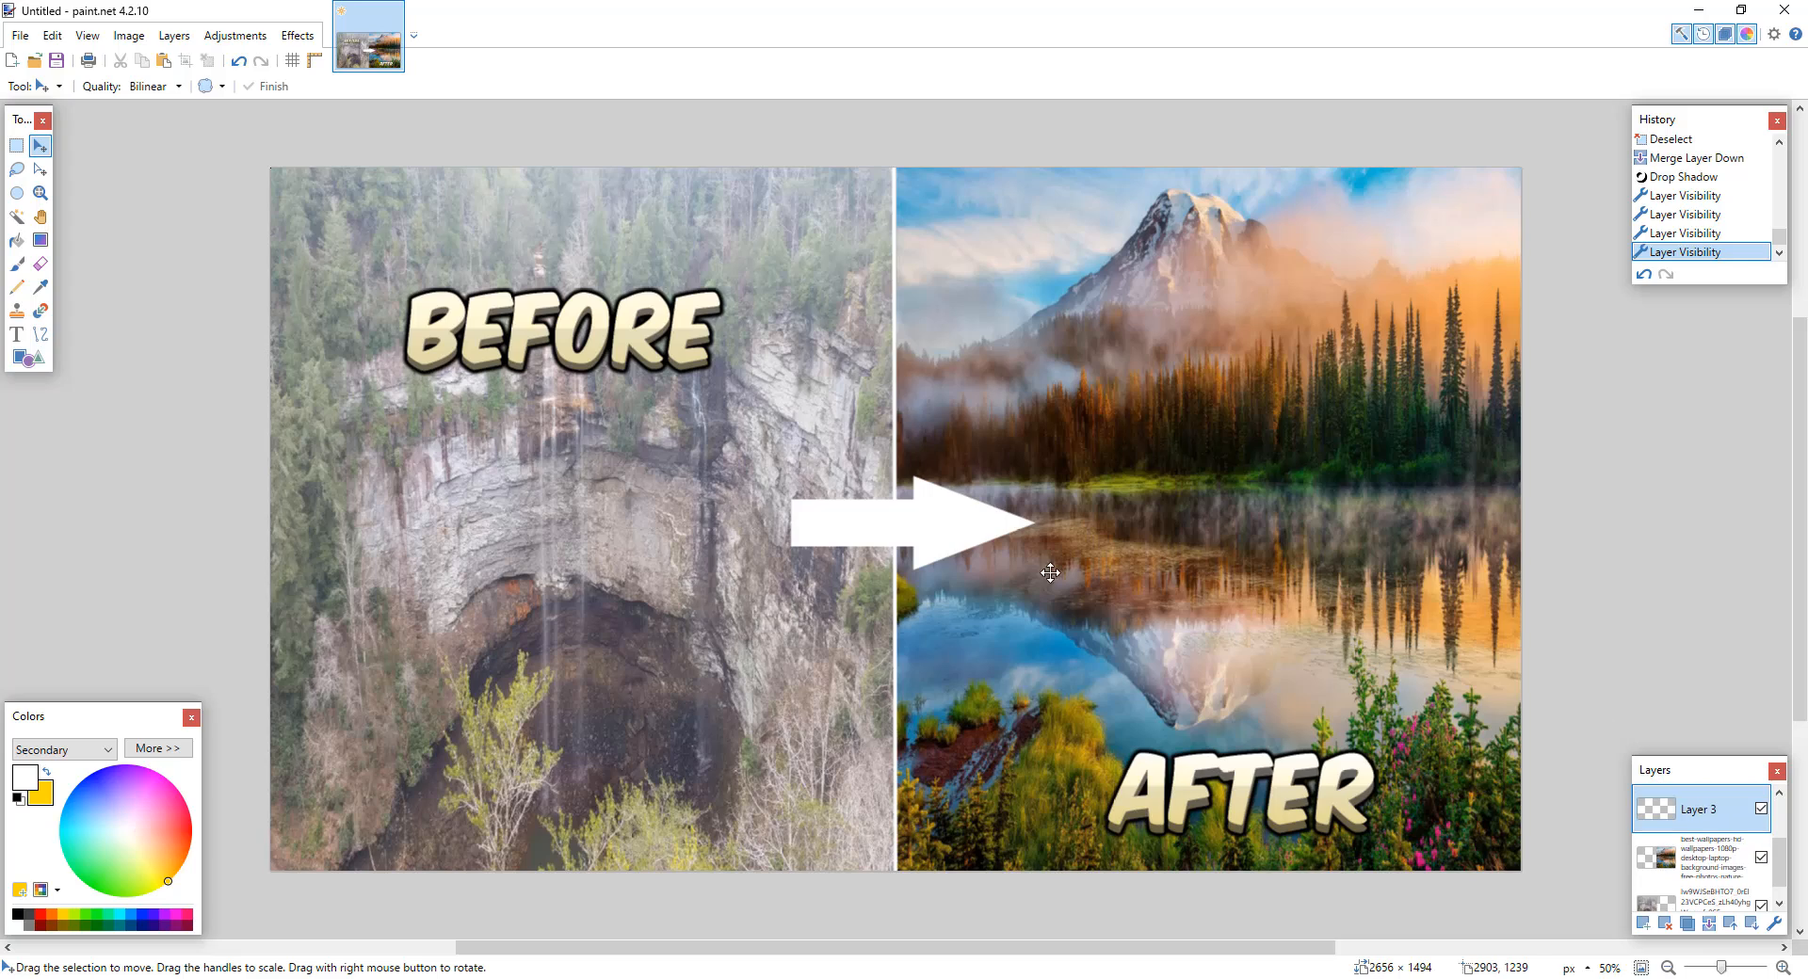
pyautogui.scroll(2, 1780, 843)
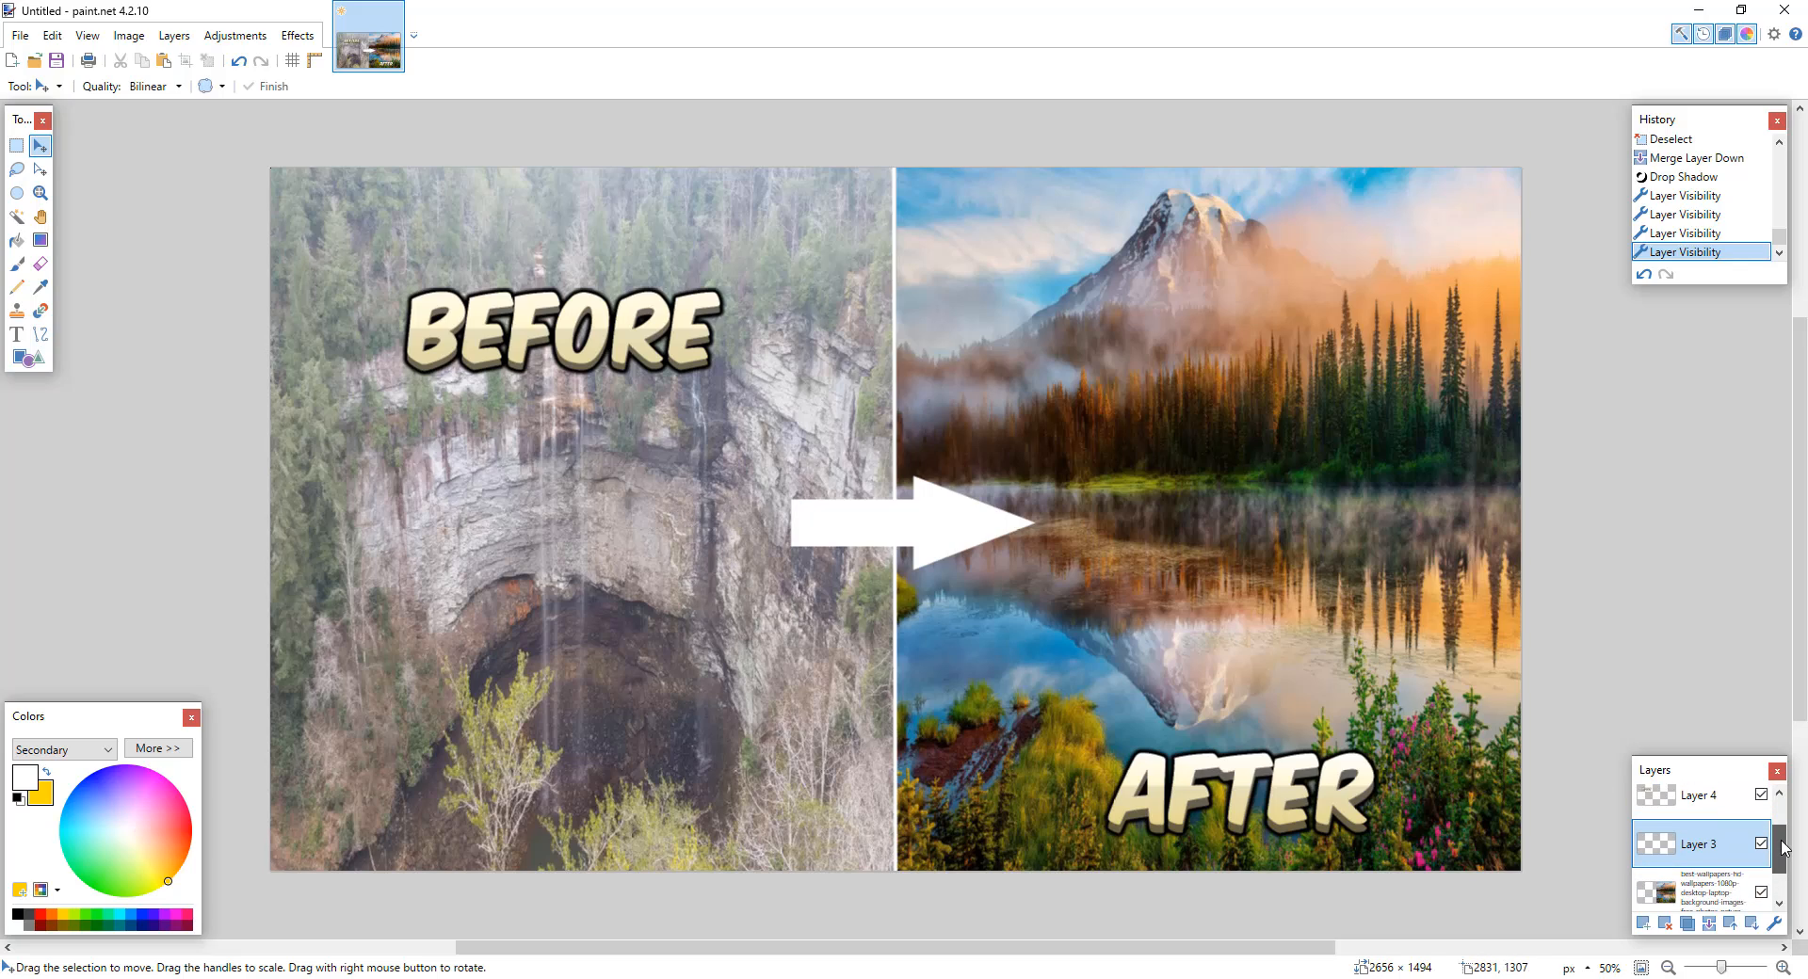
pyautogui.scroll(-1, 1790, 843)
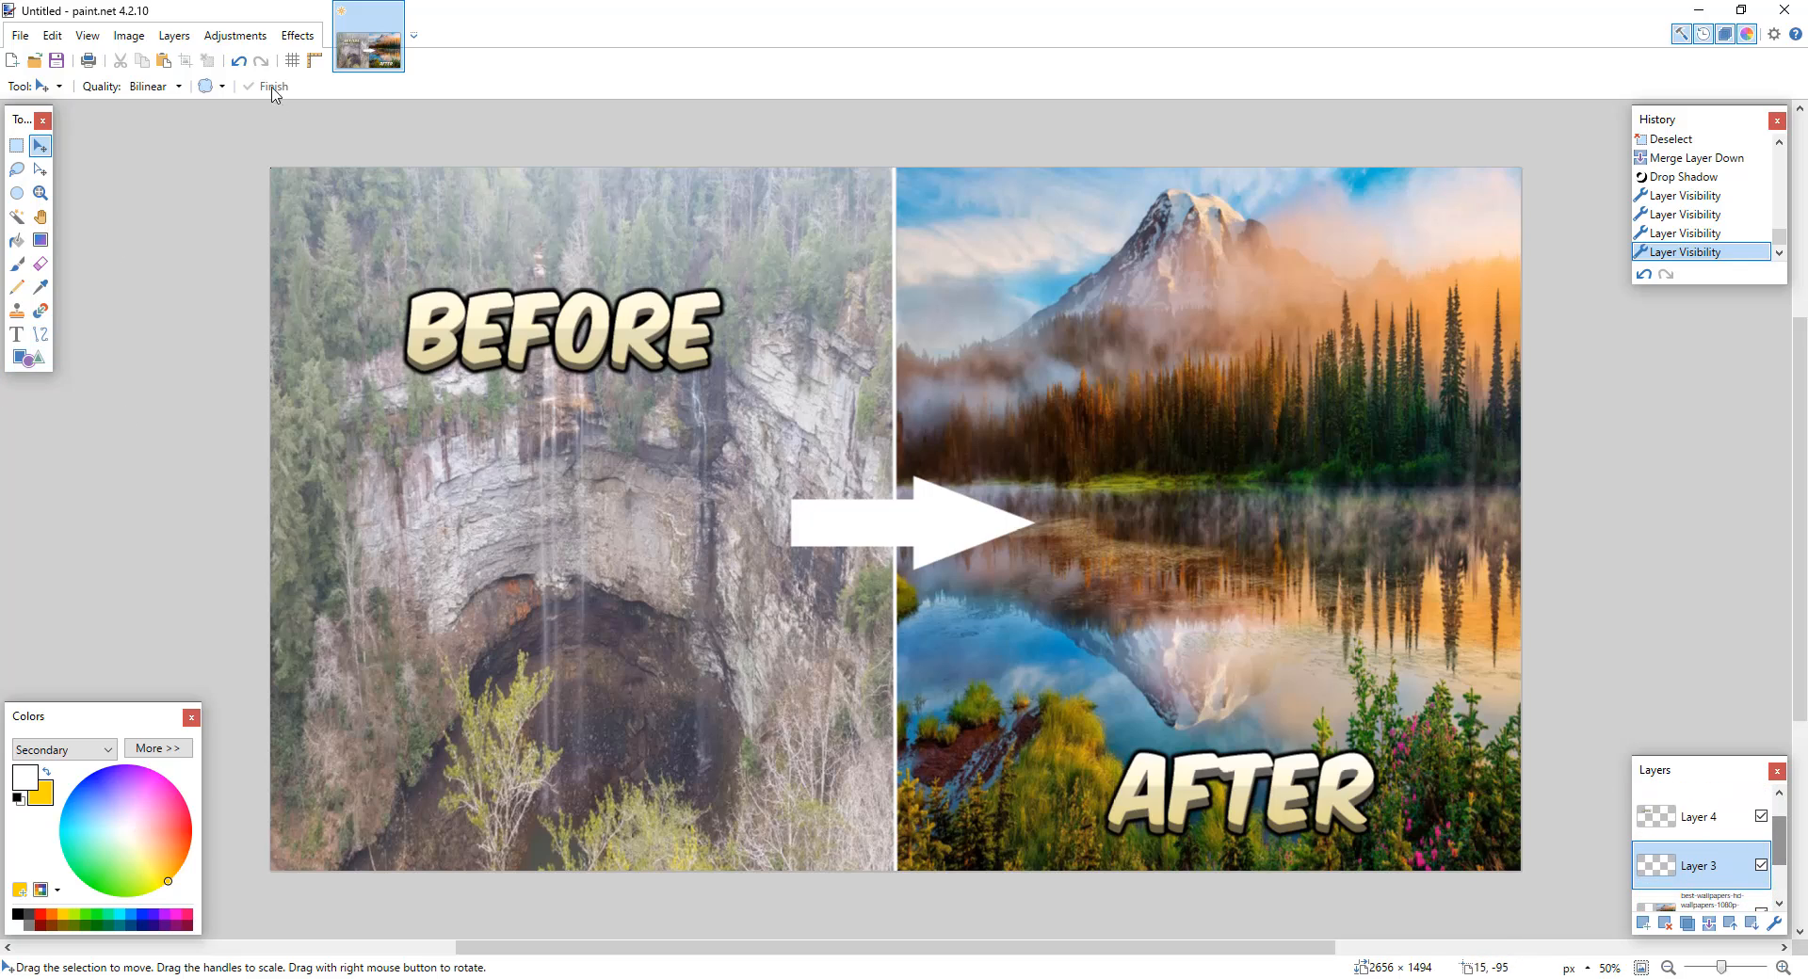
pyautogui.click(298, 36)
pyautogui.click(366, 61)
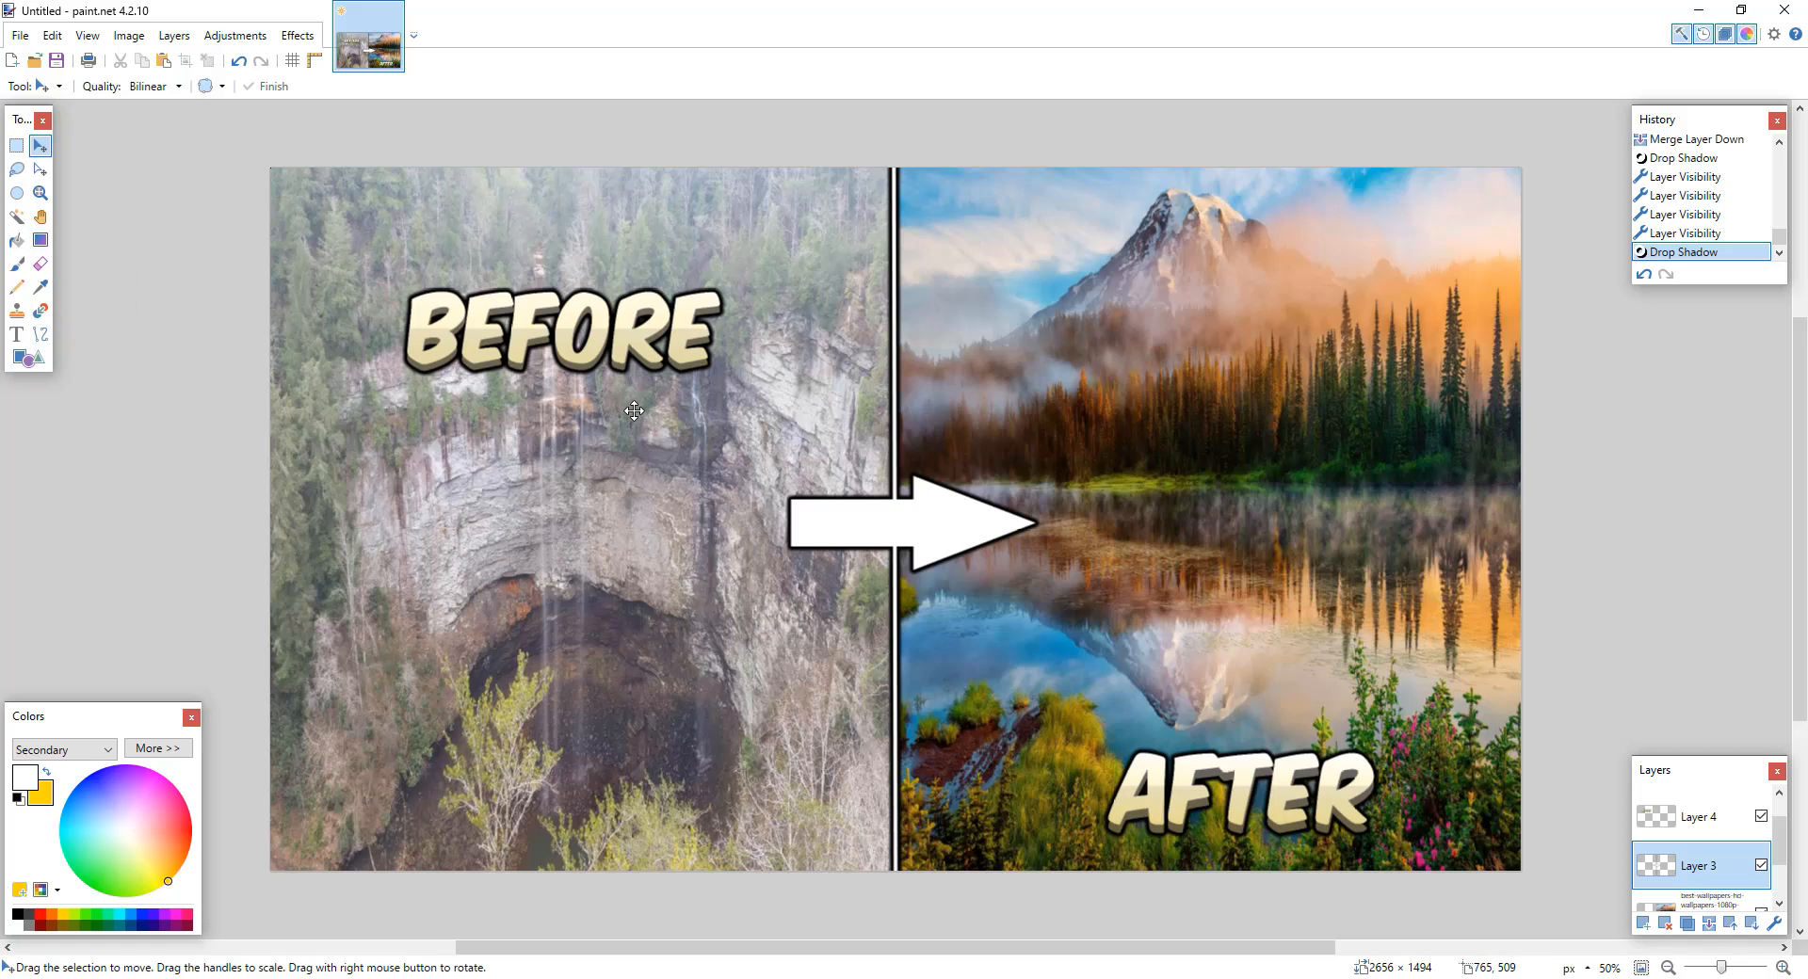
pyautogui.click(28, 335)
pyautogui.click(576, 448)
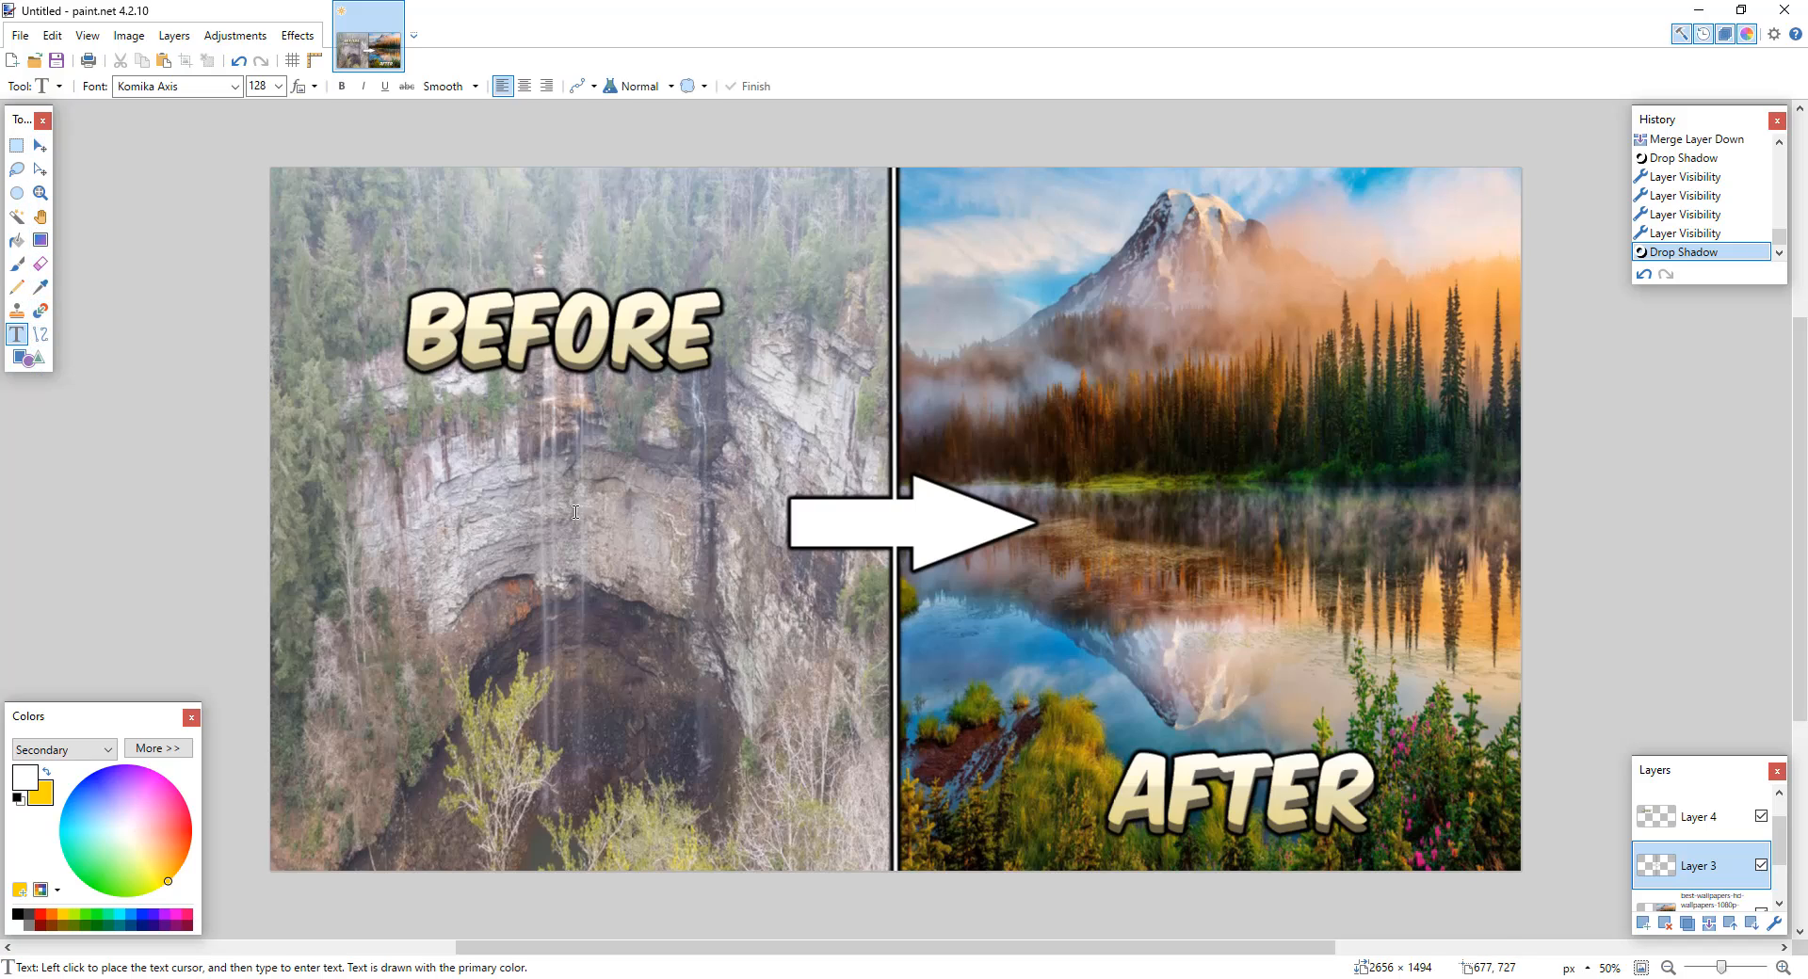
pyautogui.write('HOW T')
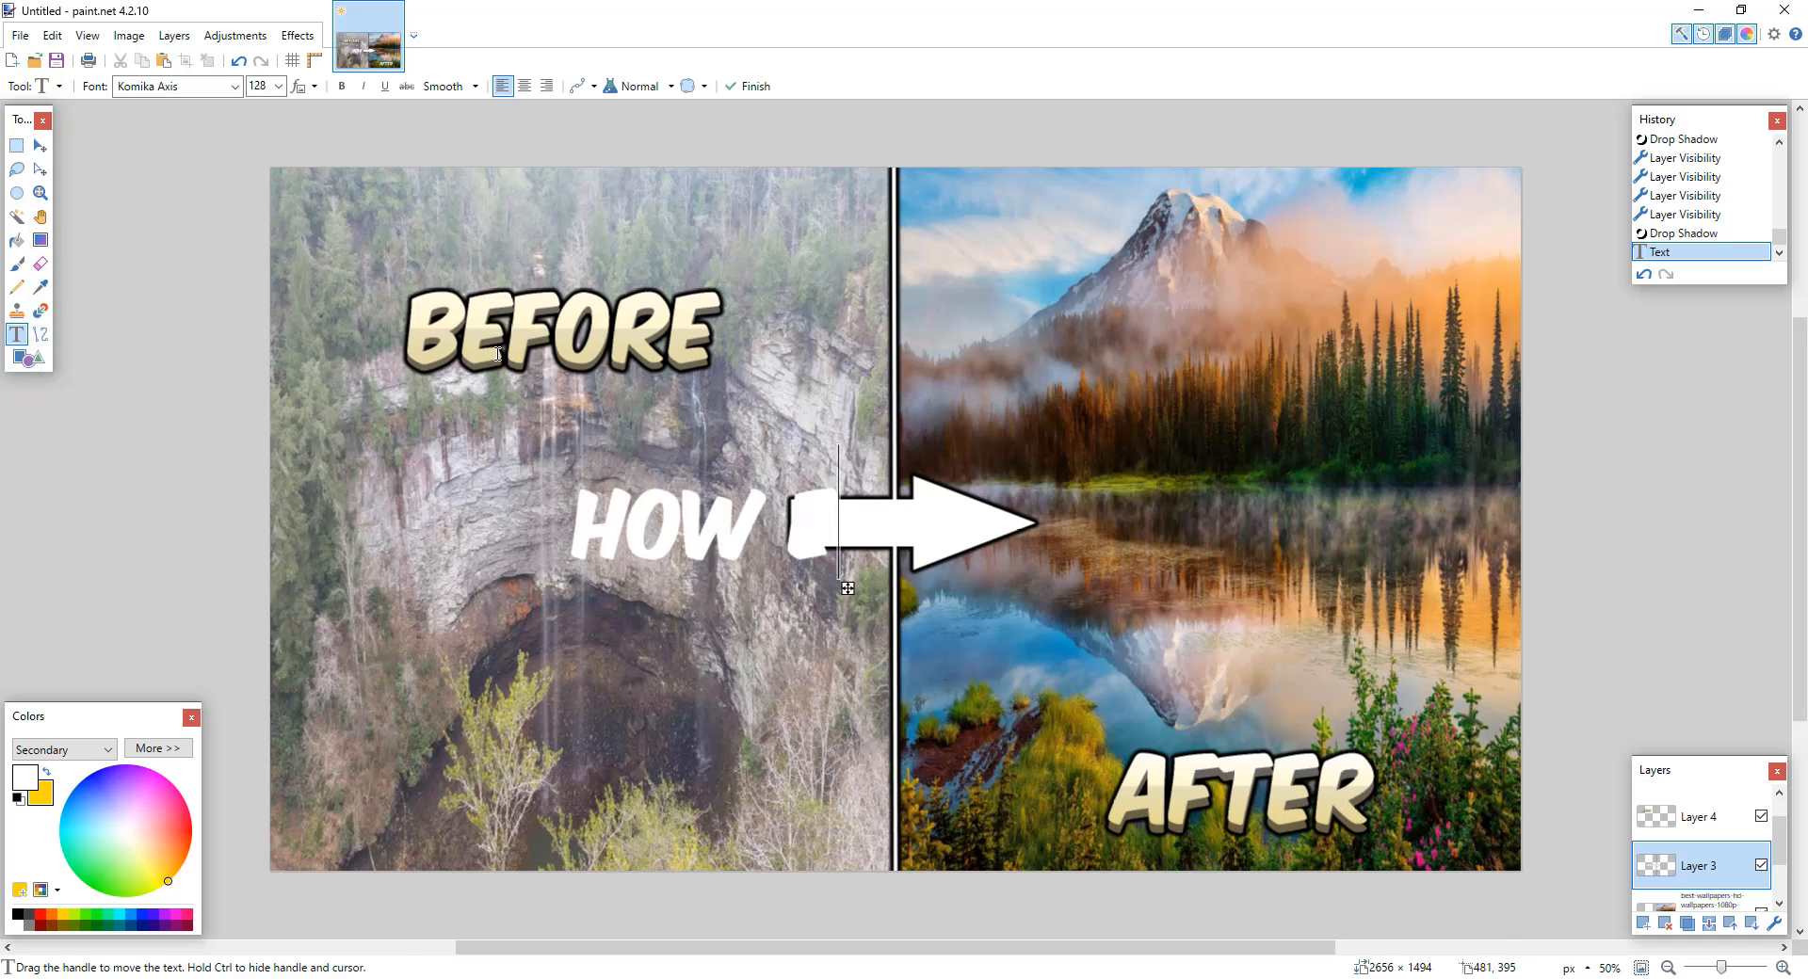
pyautogui.write('O DO!T LIEK A R')
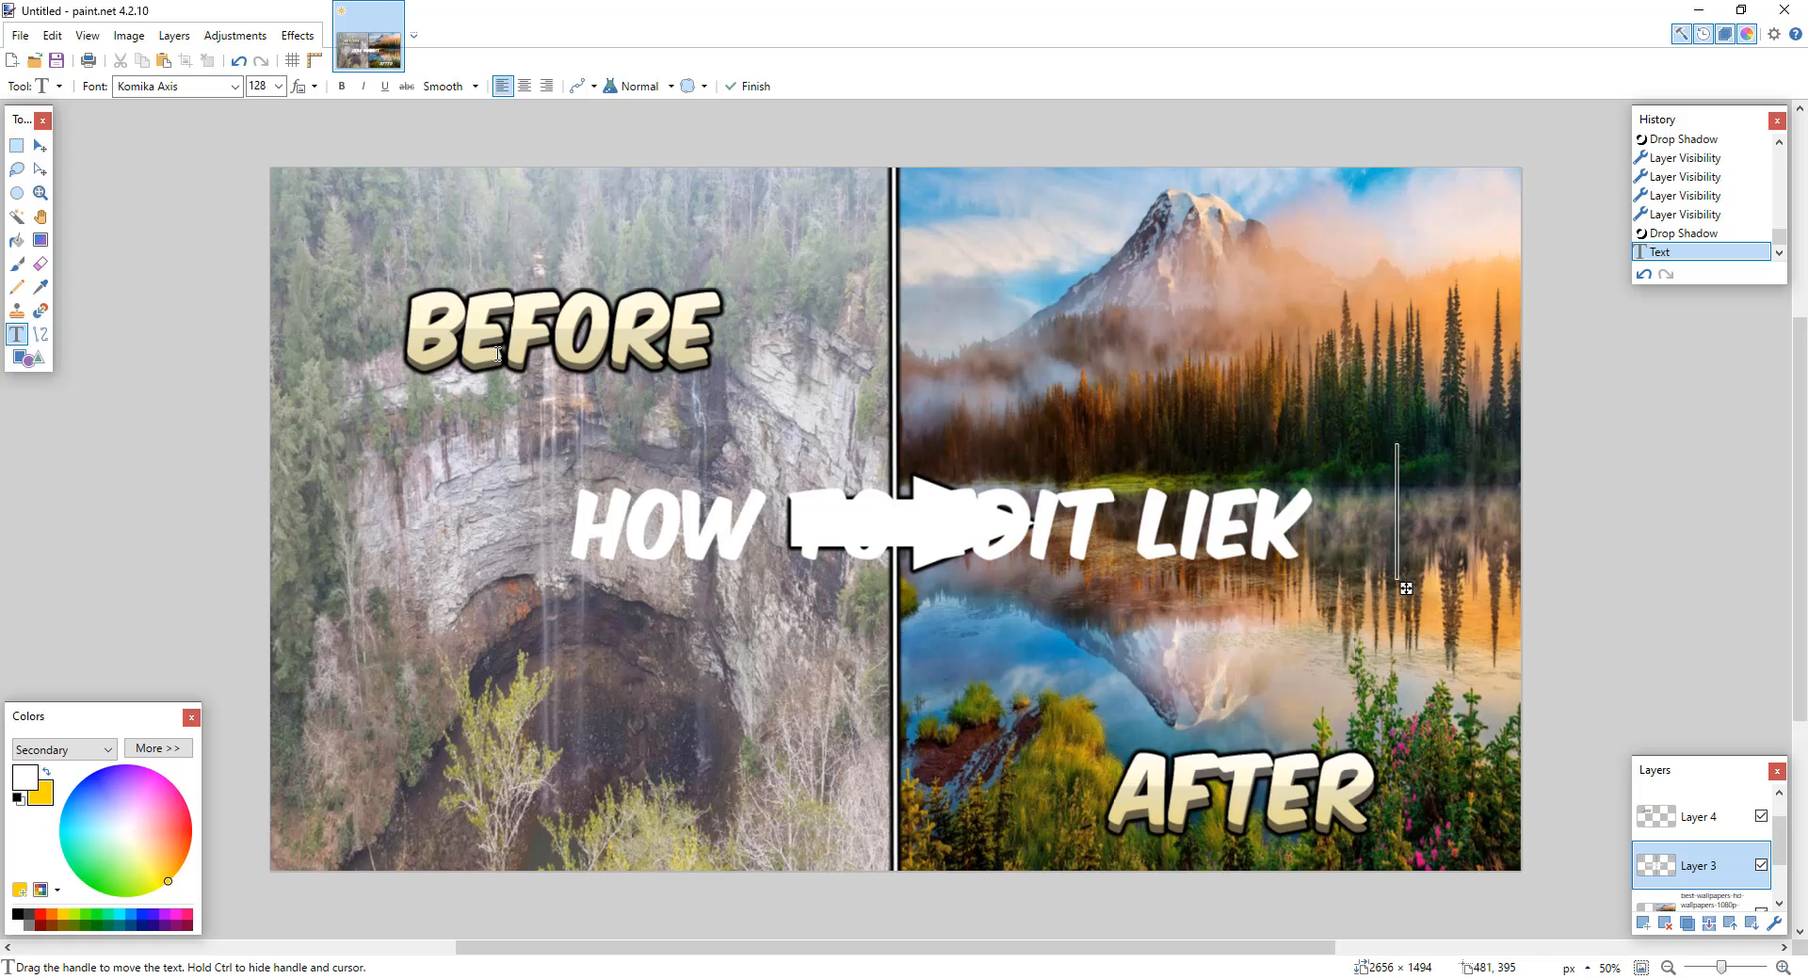
pyautogui.press('BackSpace')
pyautogui.press('BackSpace')
pyautogui.press('BackSpace')
pyautogui.press('BackSpace')
pyautogui.press('BackSpace')
pyautogui.press('BackSpace')
pyautogui.write('KE')
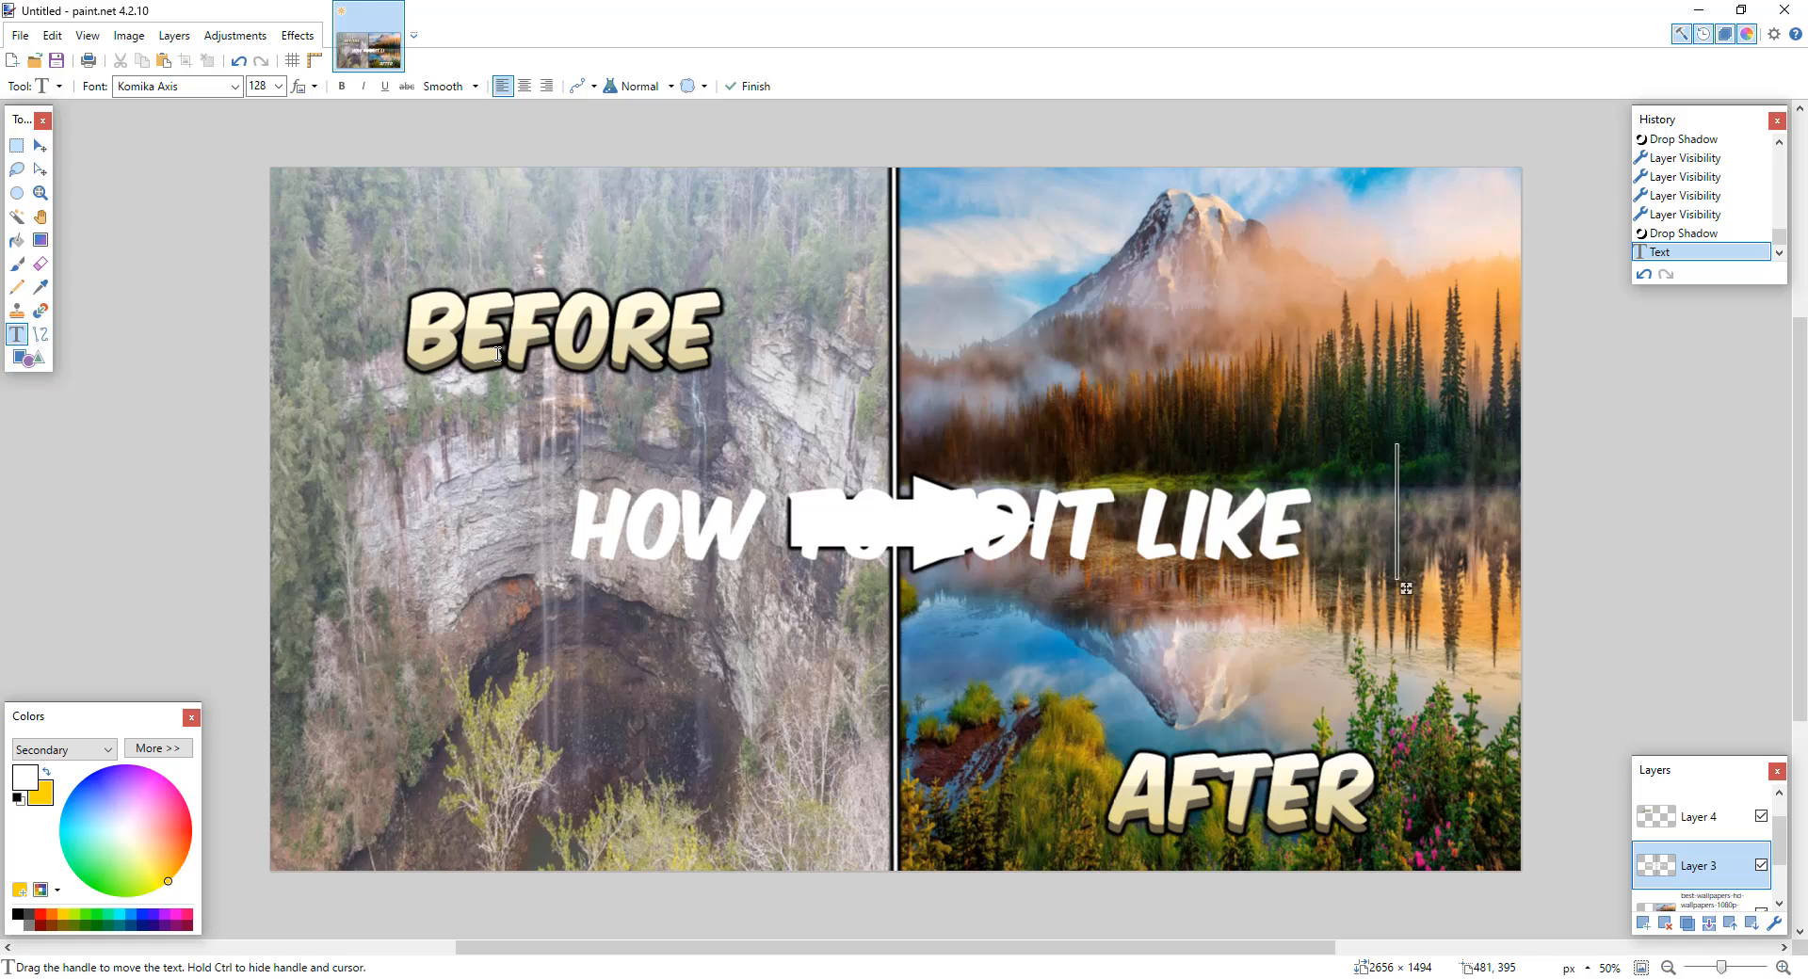
pyautogui.write(' A PR')
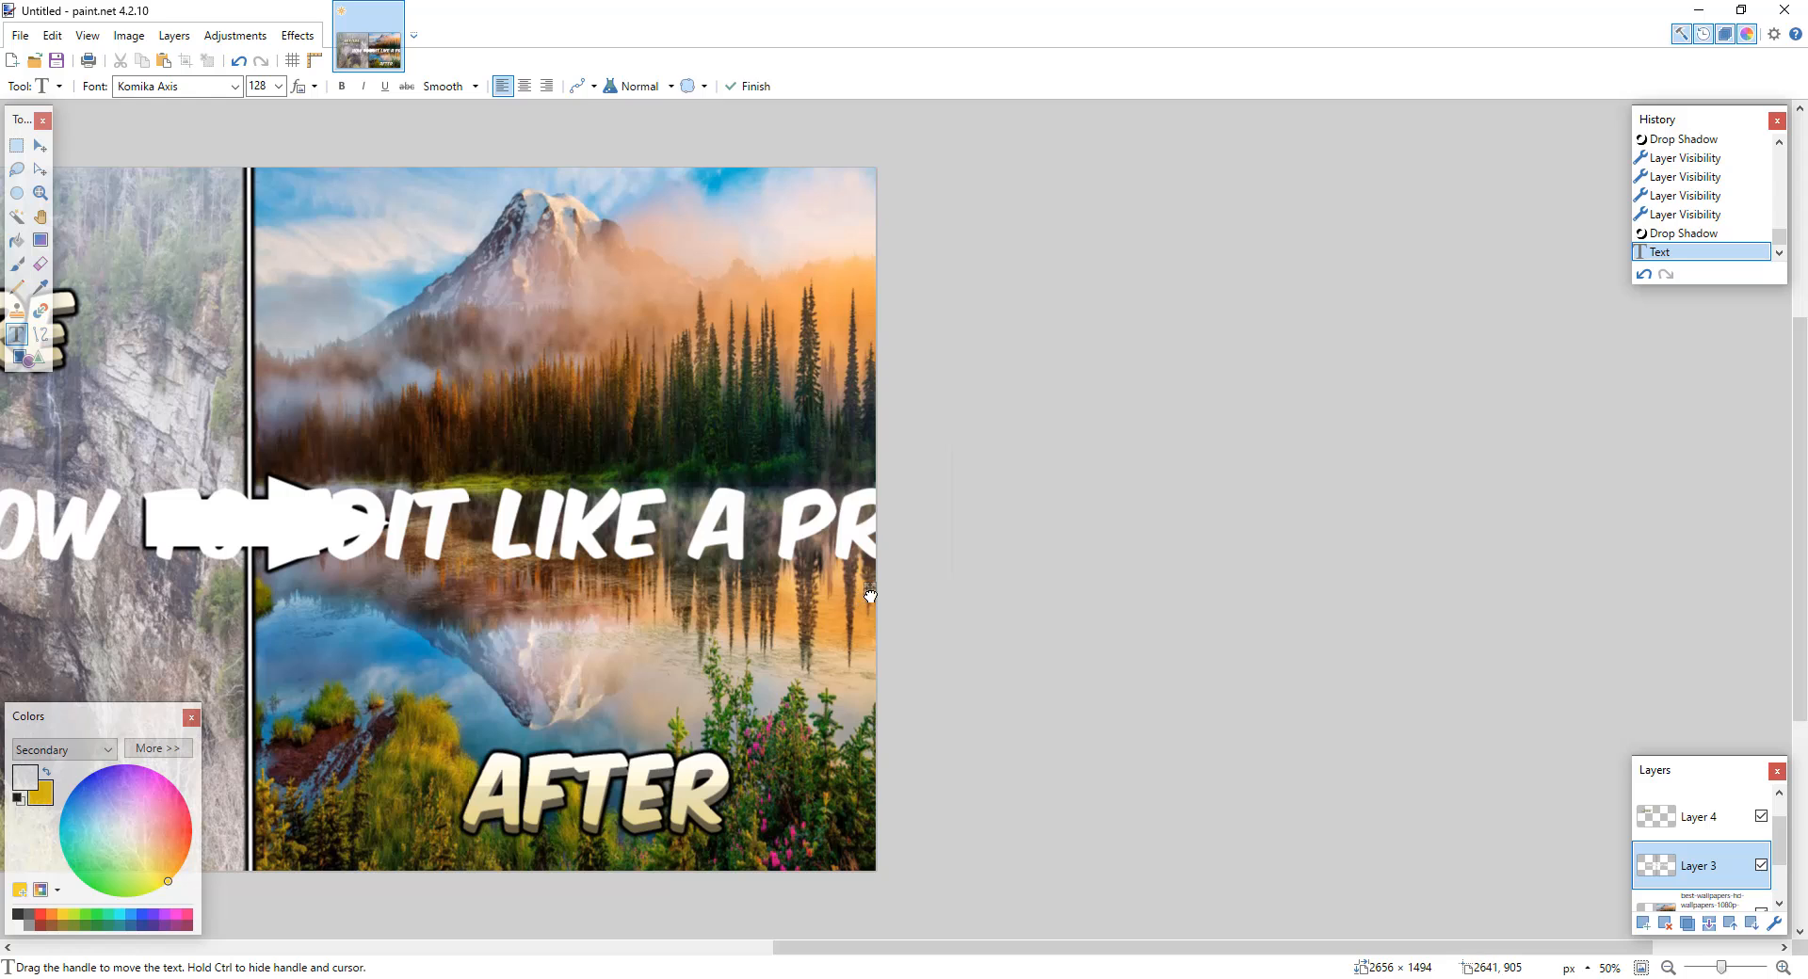
pyautogui.write('O')
pyautogui.moveTo(1721, 968); pyautogui.dragTo(1722, 970)
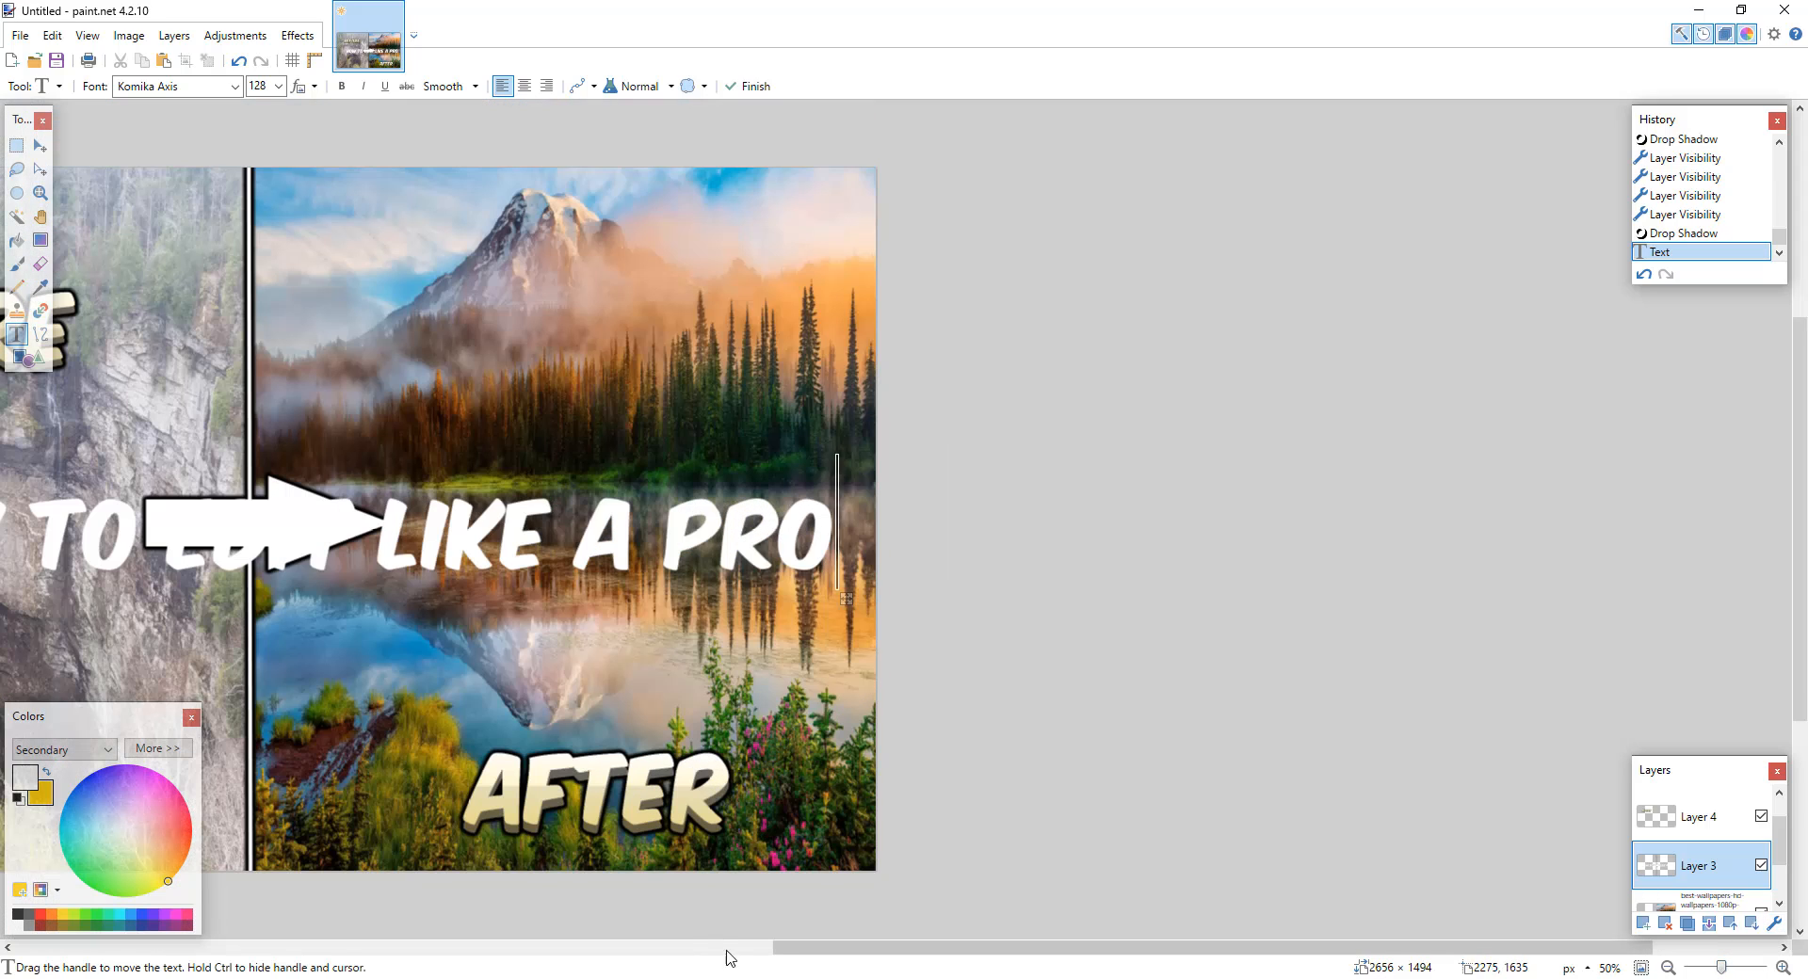
pyautogui.hscroll(-5, 726, 957)
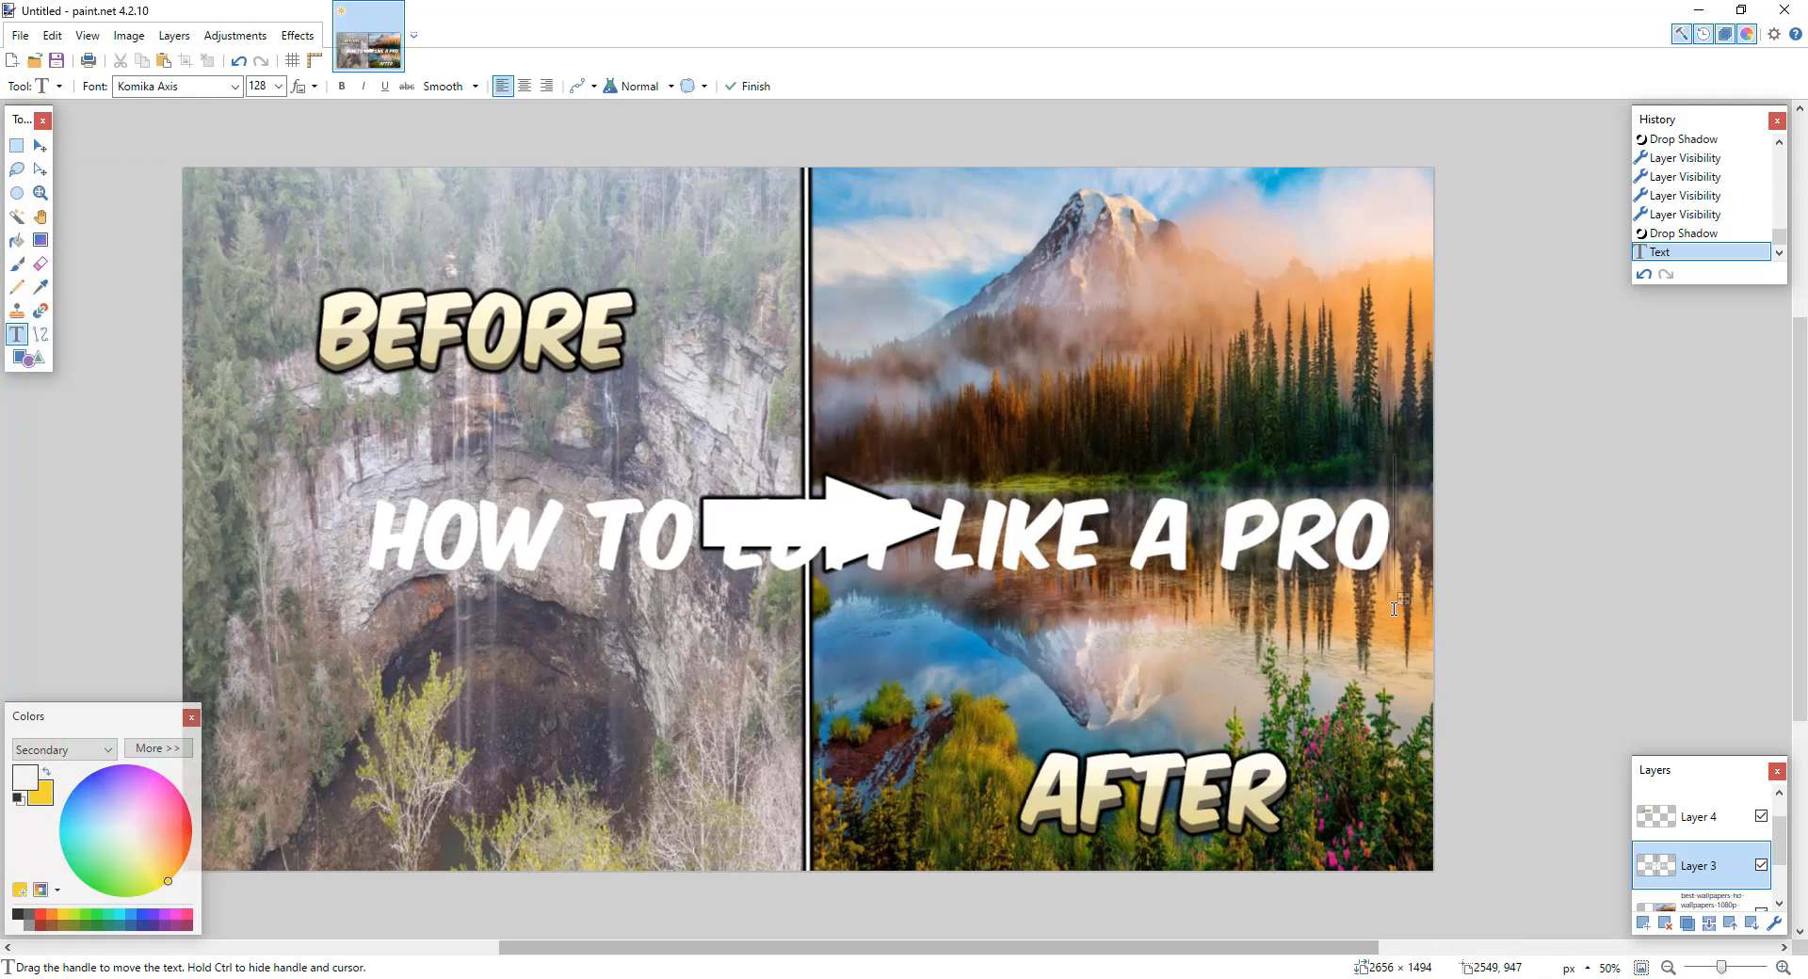
pyautogui.moveTo(1404, 599); pyautogui.dragTo(1360, 599)
pyautogui.press('BackSpace')
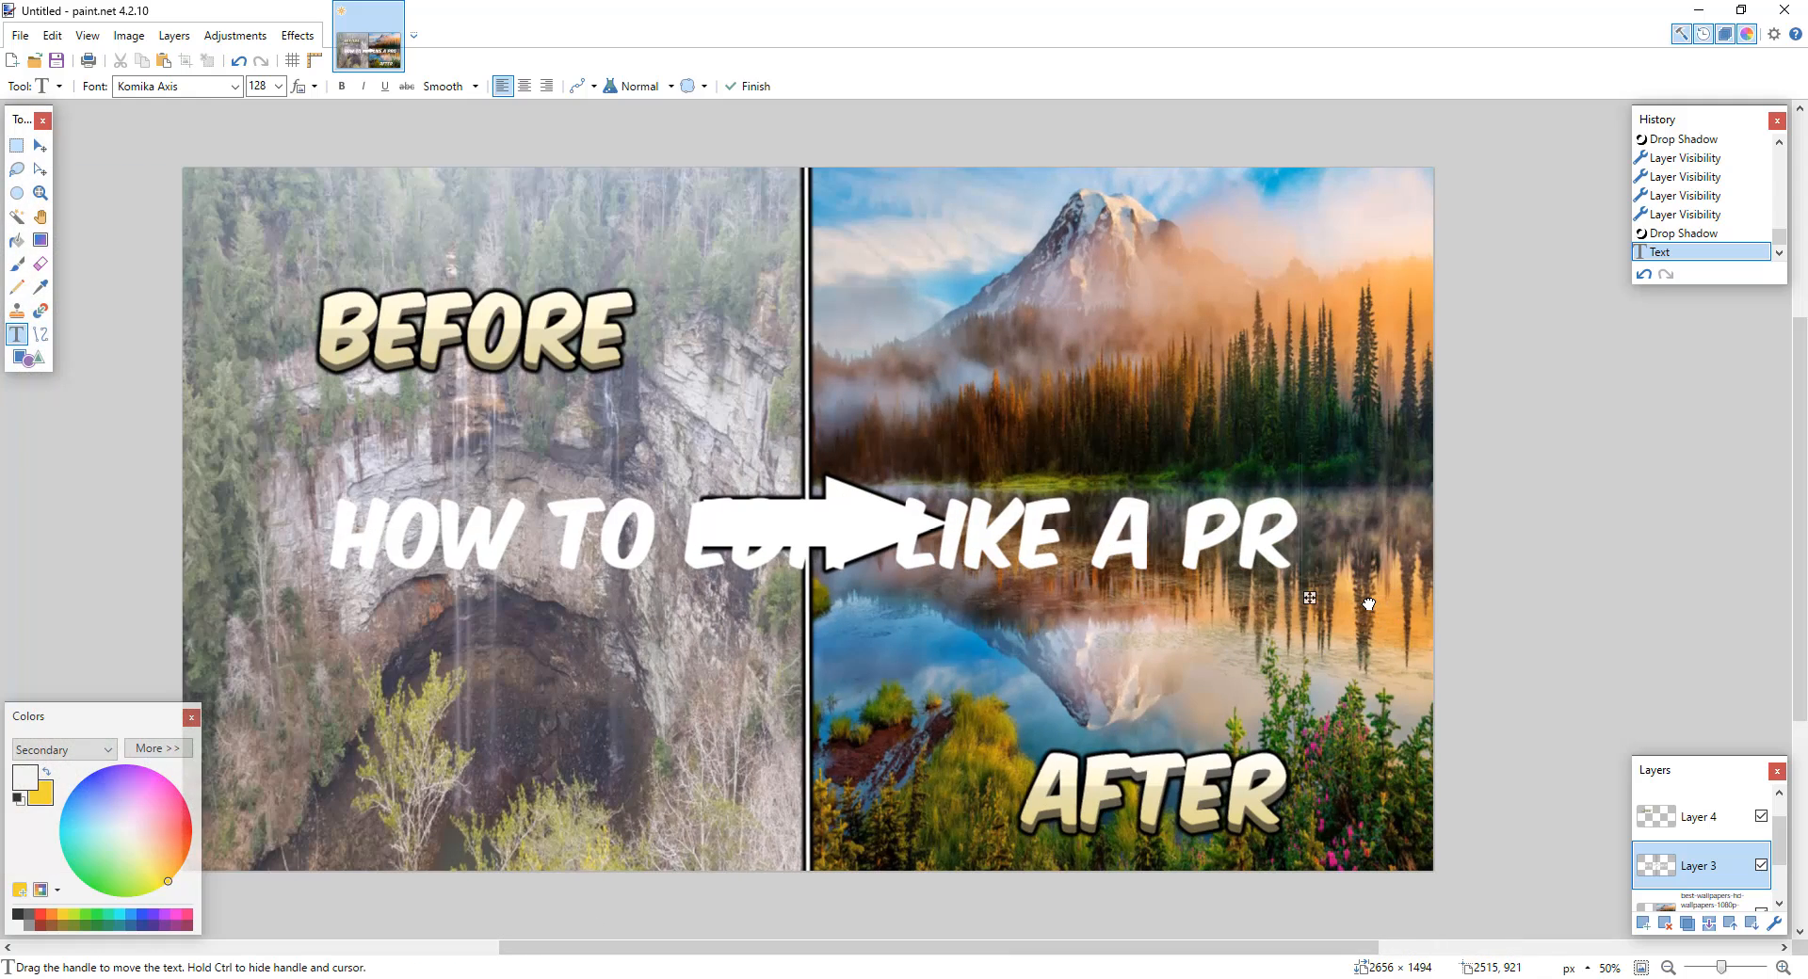
pyautogui.press('BackSpace')
pyautogui.press('BackSpace')
pyautogui.press('BackSpace')
pyautogui.press('BackSpace')
pyautogui.press('BackSpace')
pyautogui.press('BackSpace')
pyautogui.press('BackSpace')
pyautogui.press('BackSpace')
pyautogui.press('BackSpace')
pyautogui.press('BackSpace')
pyautogui.press('BackSpace')
pyautogui.press('BackSpace')
pyautogui.press('BackSpace')
pyautogui.press('BackSpace')
pyautogui.press('BackSpace')
pyautogui.press('BackSpace')
pyautogui.press('BackSpace')
pyautogui.press('BackSpace')
pyautogui.press('BackSpace')
pyautogui.press('BackSpace')
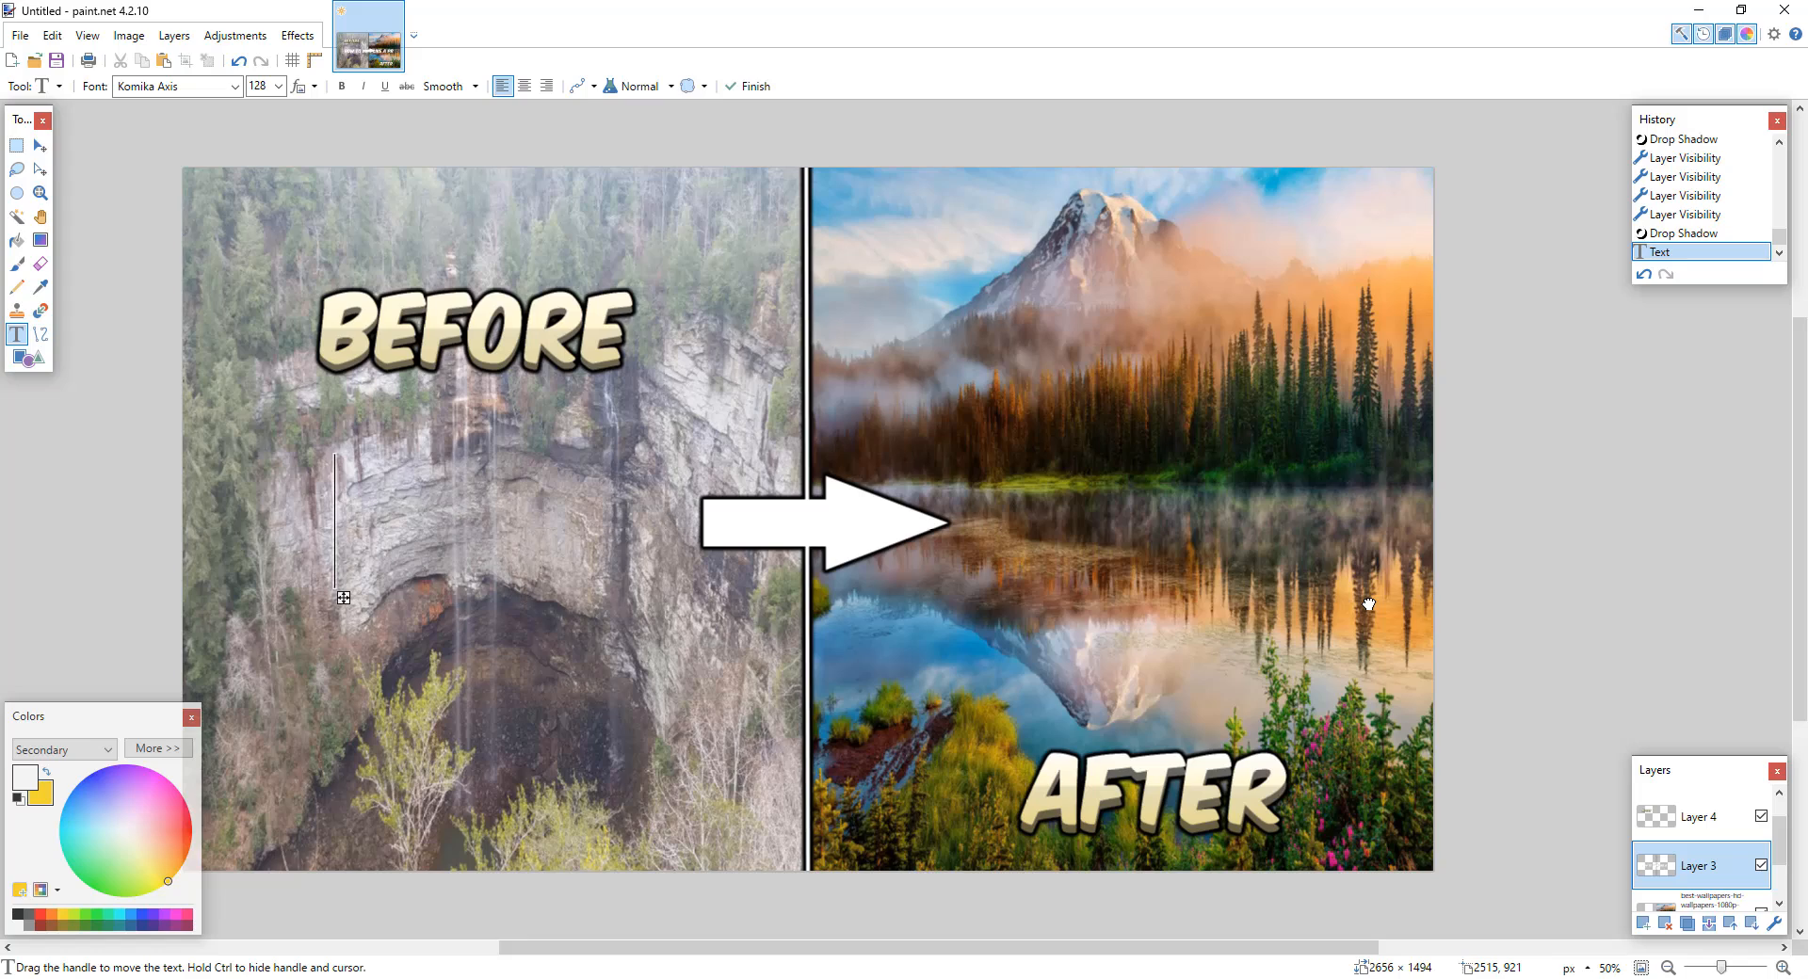
# Step: Add a new layer directly above Layer 4 and write HOW TO EDIT LIKE A PRO on it in white
pyautogui.click(1644, 924)
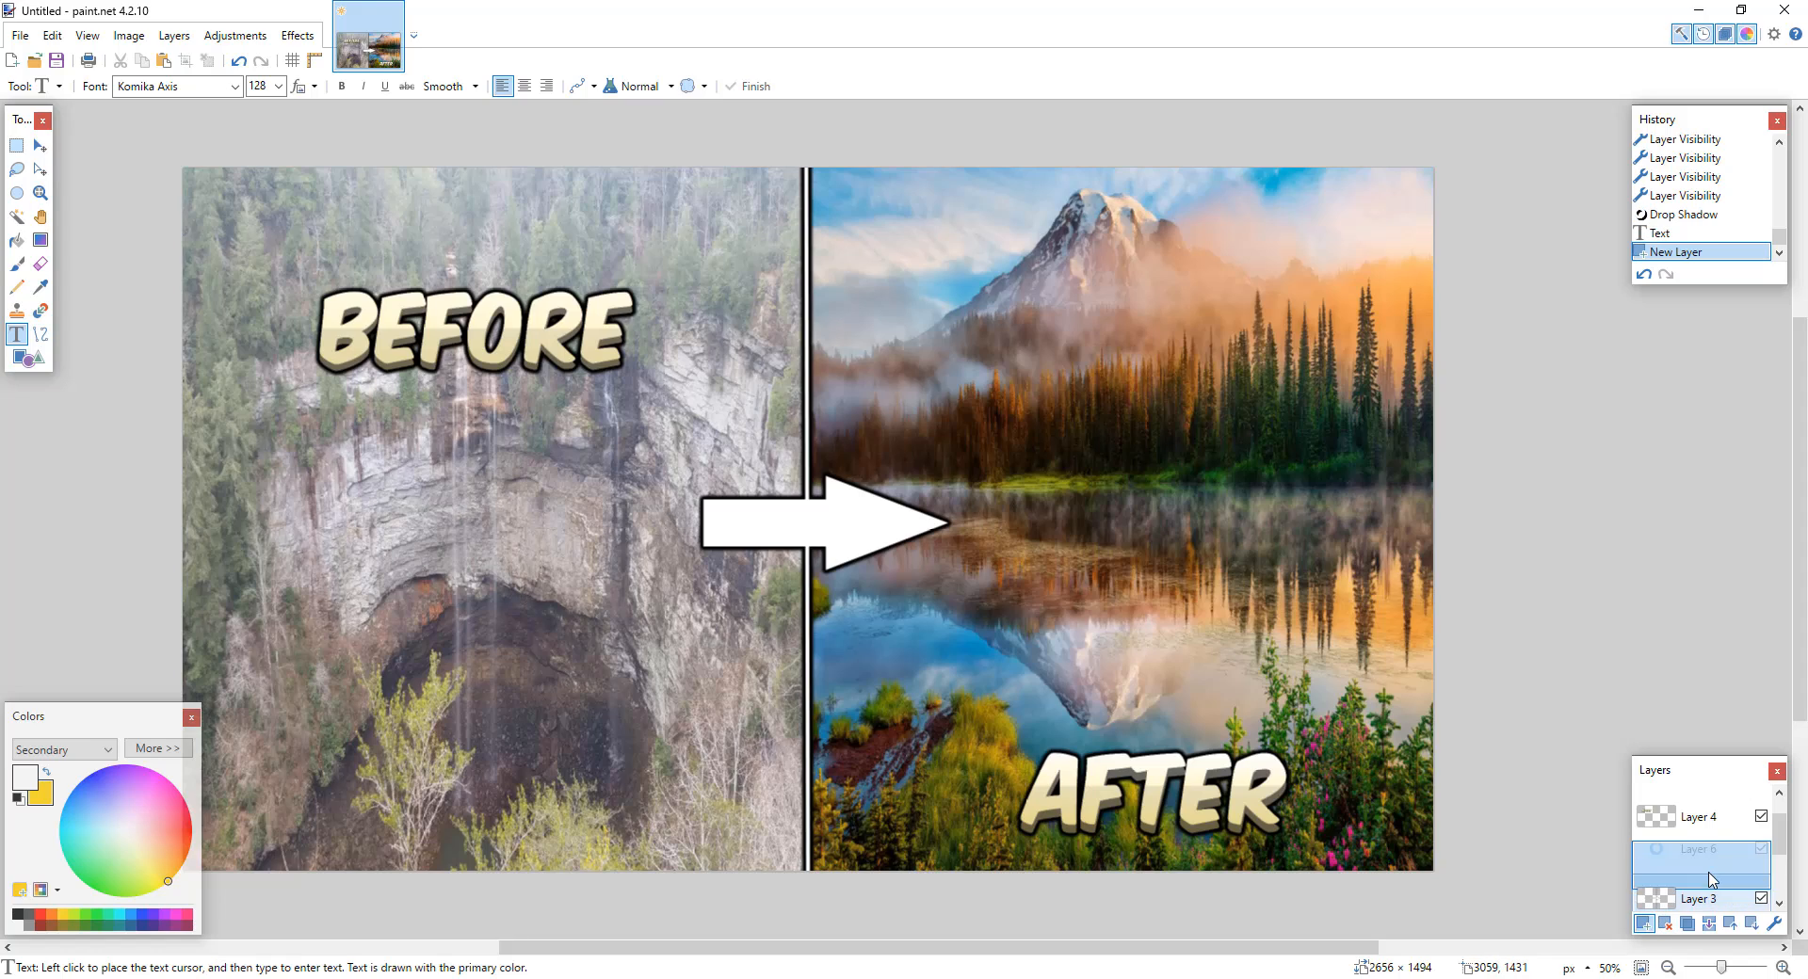
pyautogui.moveTo(1712, 881); pyautogui.dragTo(1707, 812)
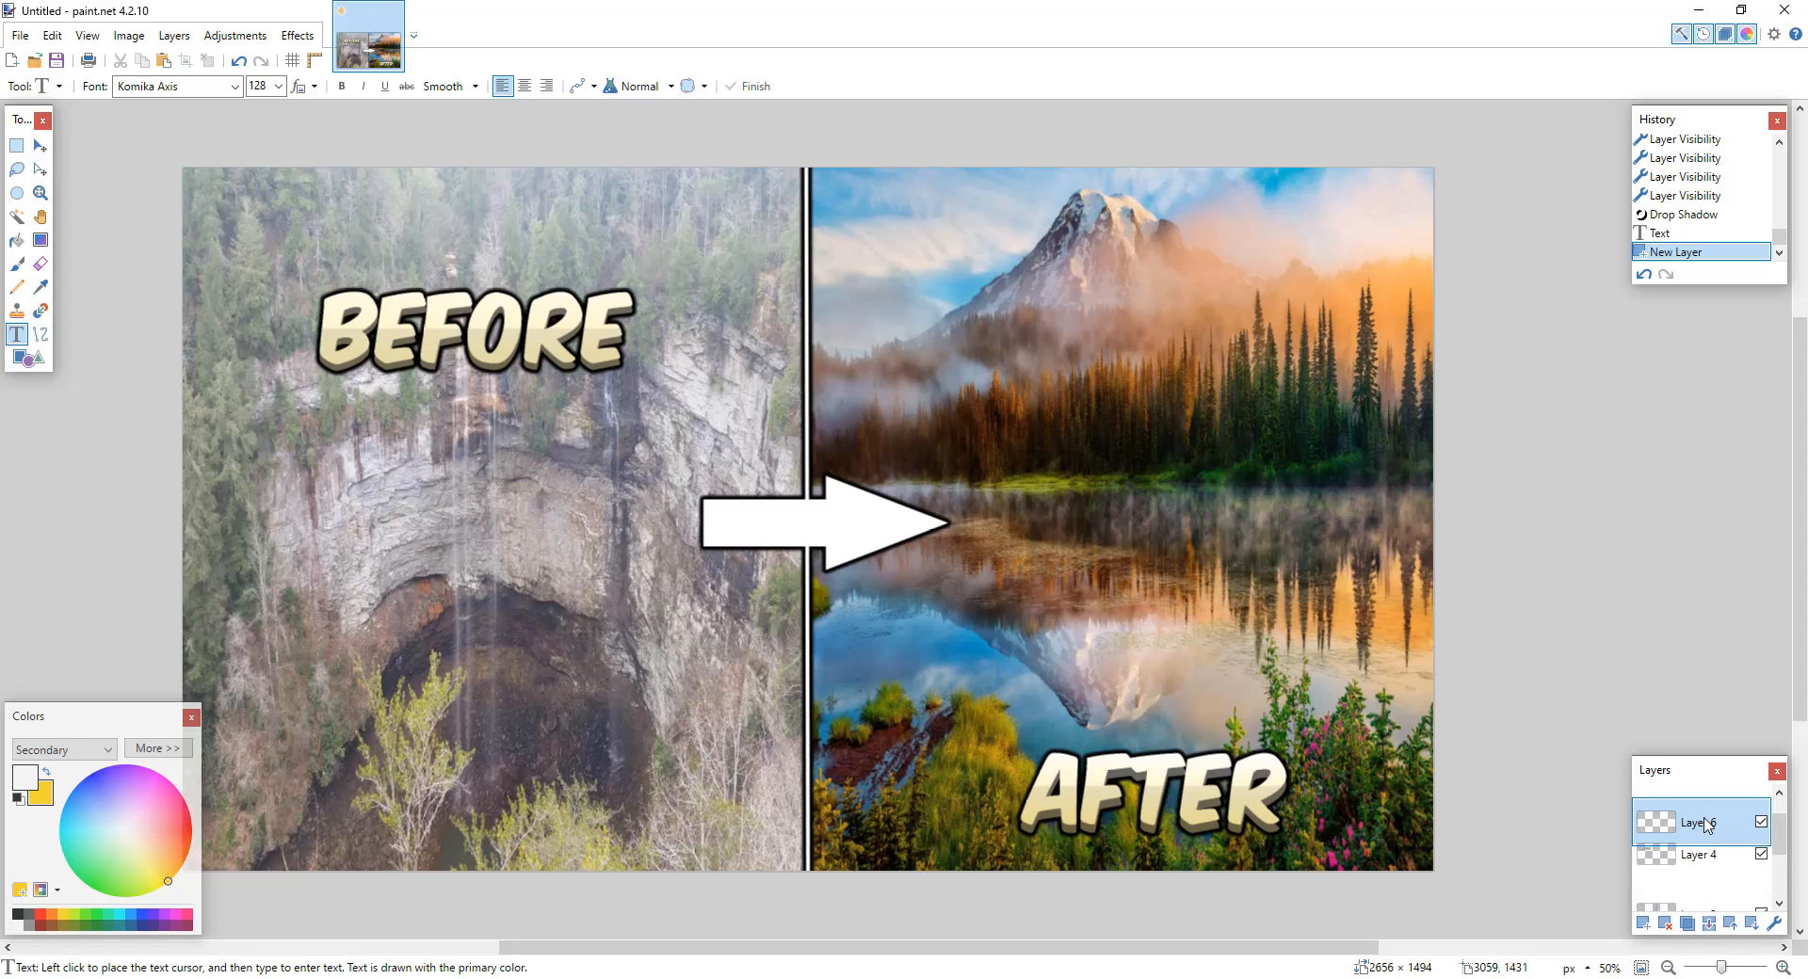
pyautogui.click(261, 539)
pyautogui.write('HOW TO')
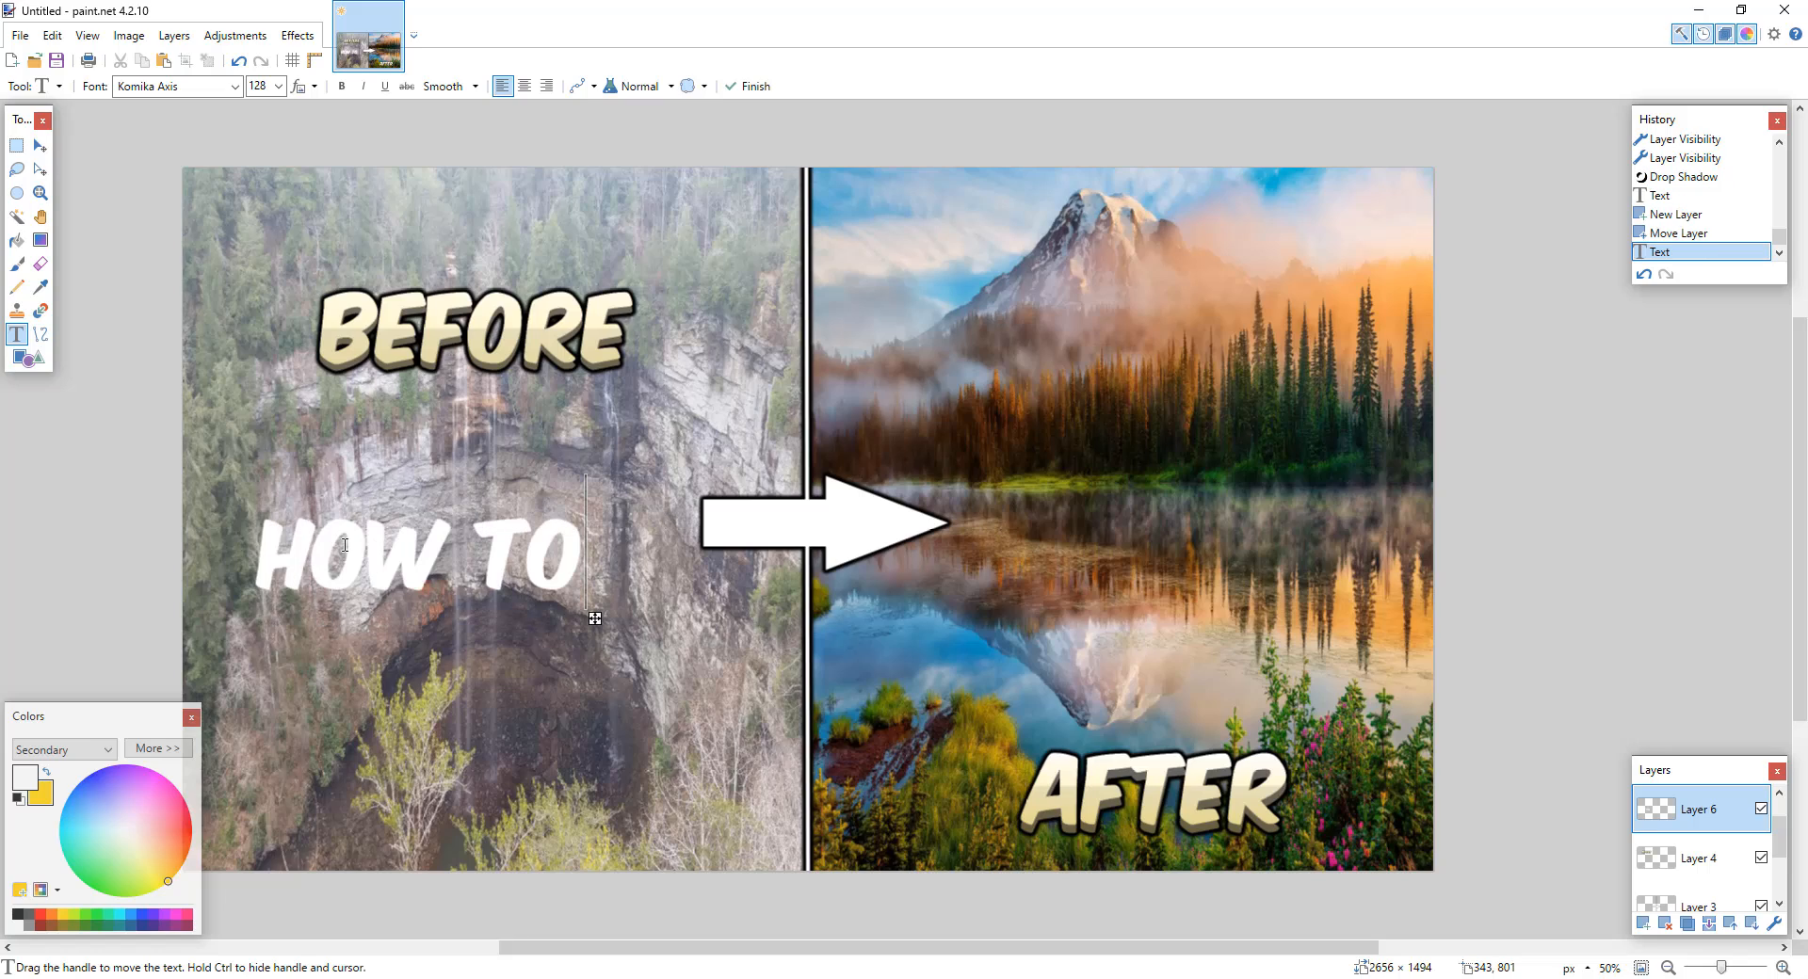
pyautogui.write(' EDIT LIKE A PRO')
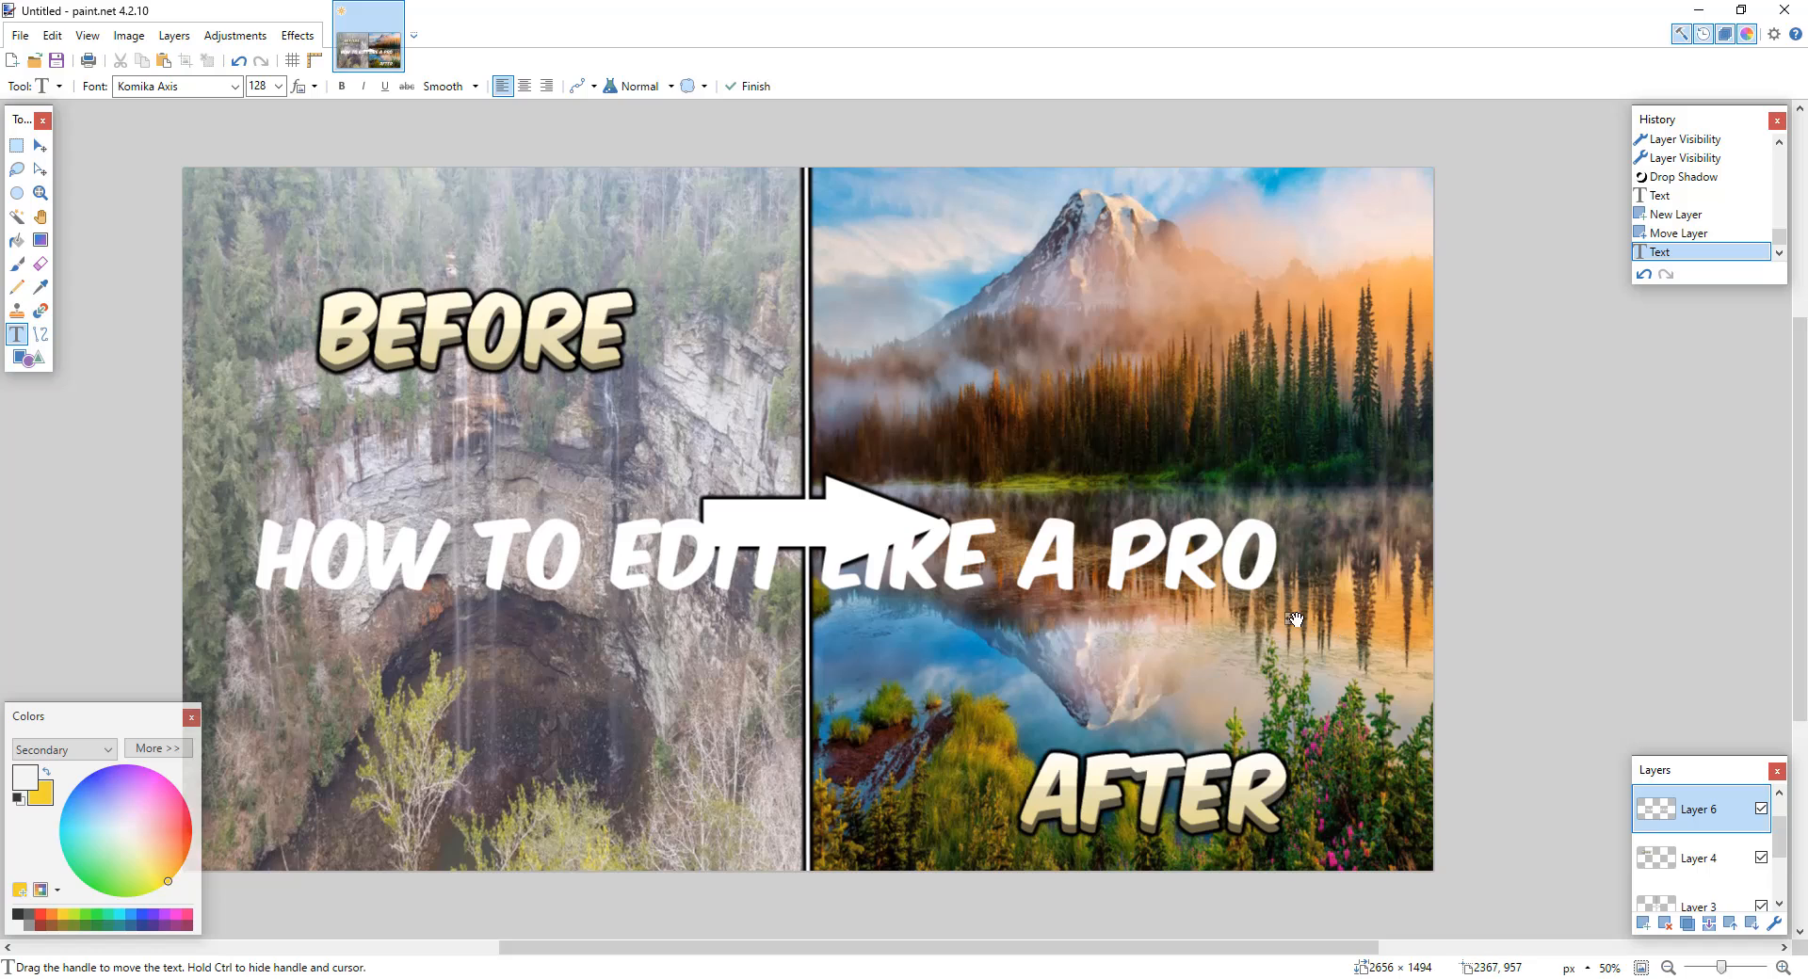
# Step: Position the HOW TO EDIT LIKE A PRO text just below the arrow, across both photos, and commit it
pyautogui.moveTo(1295, 619); pyautogui.dragTo(1316, 598)
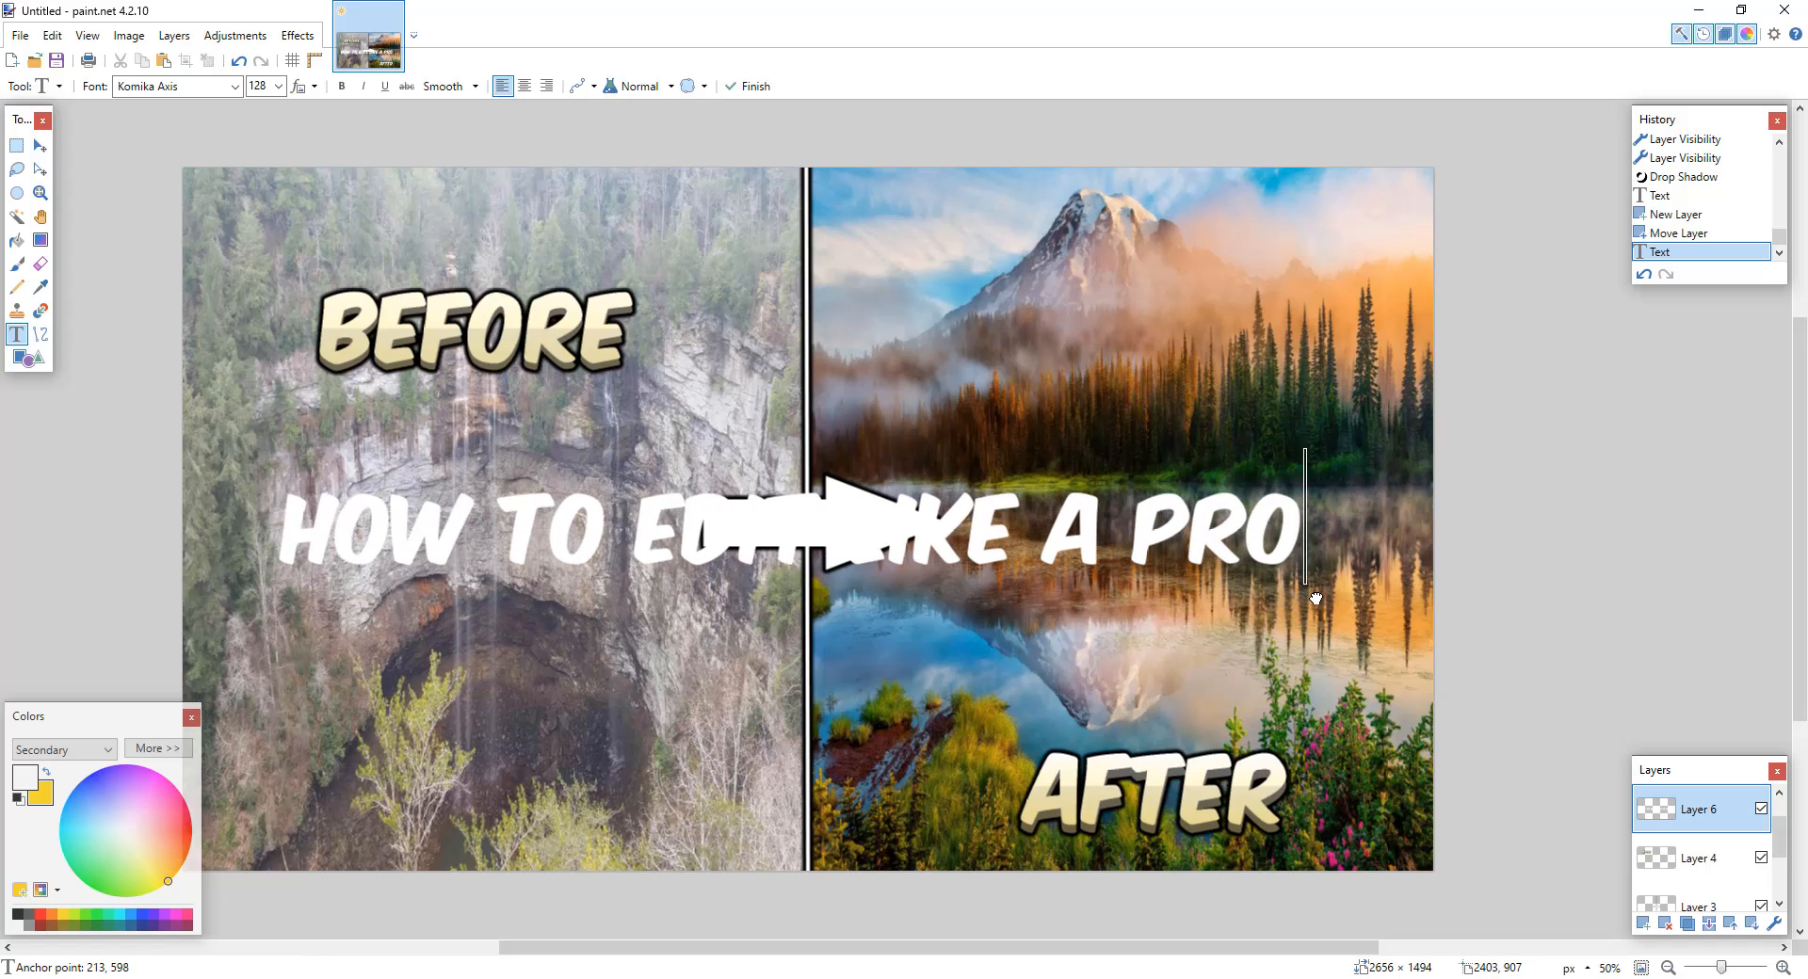
pyautogui.moveTo(1144, 951); pyautogui.dragTo(1099, 952)
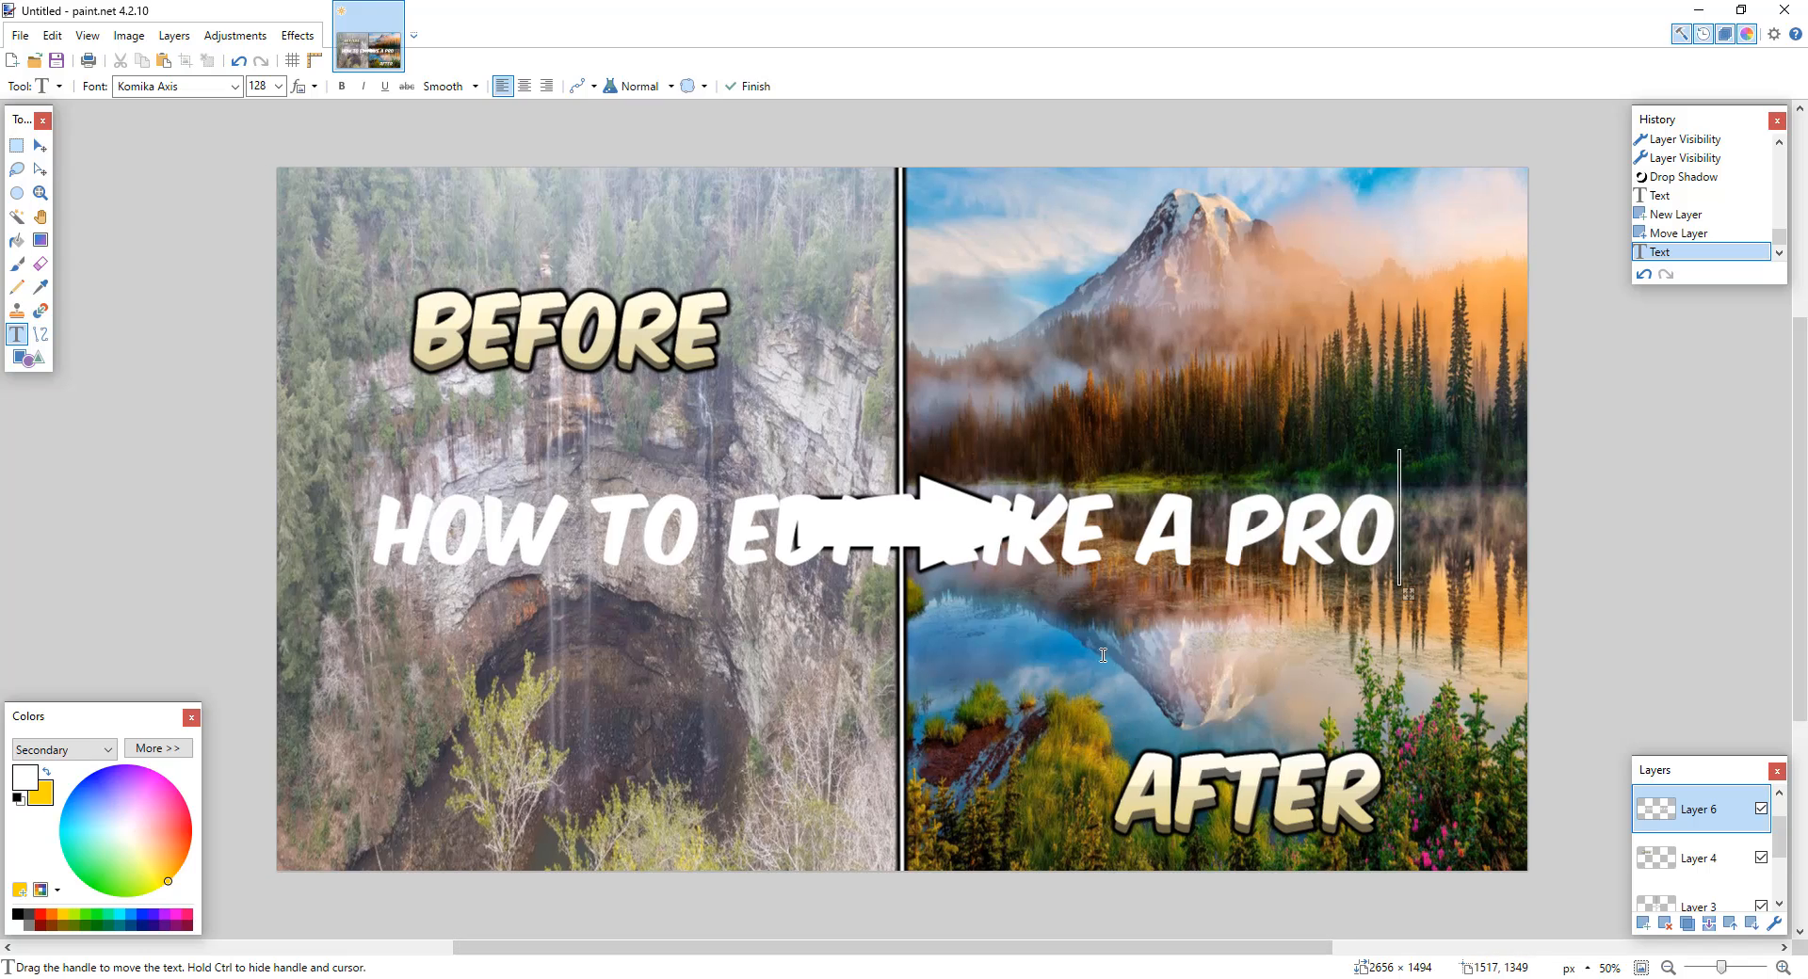
pyautogui.moveTo(1408, 596); pyautogui.dragTo(1415, 717)
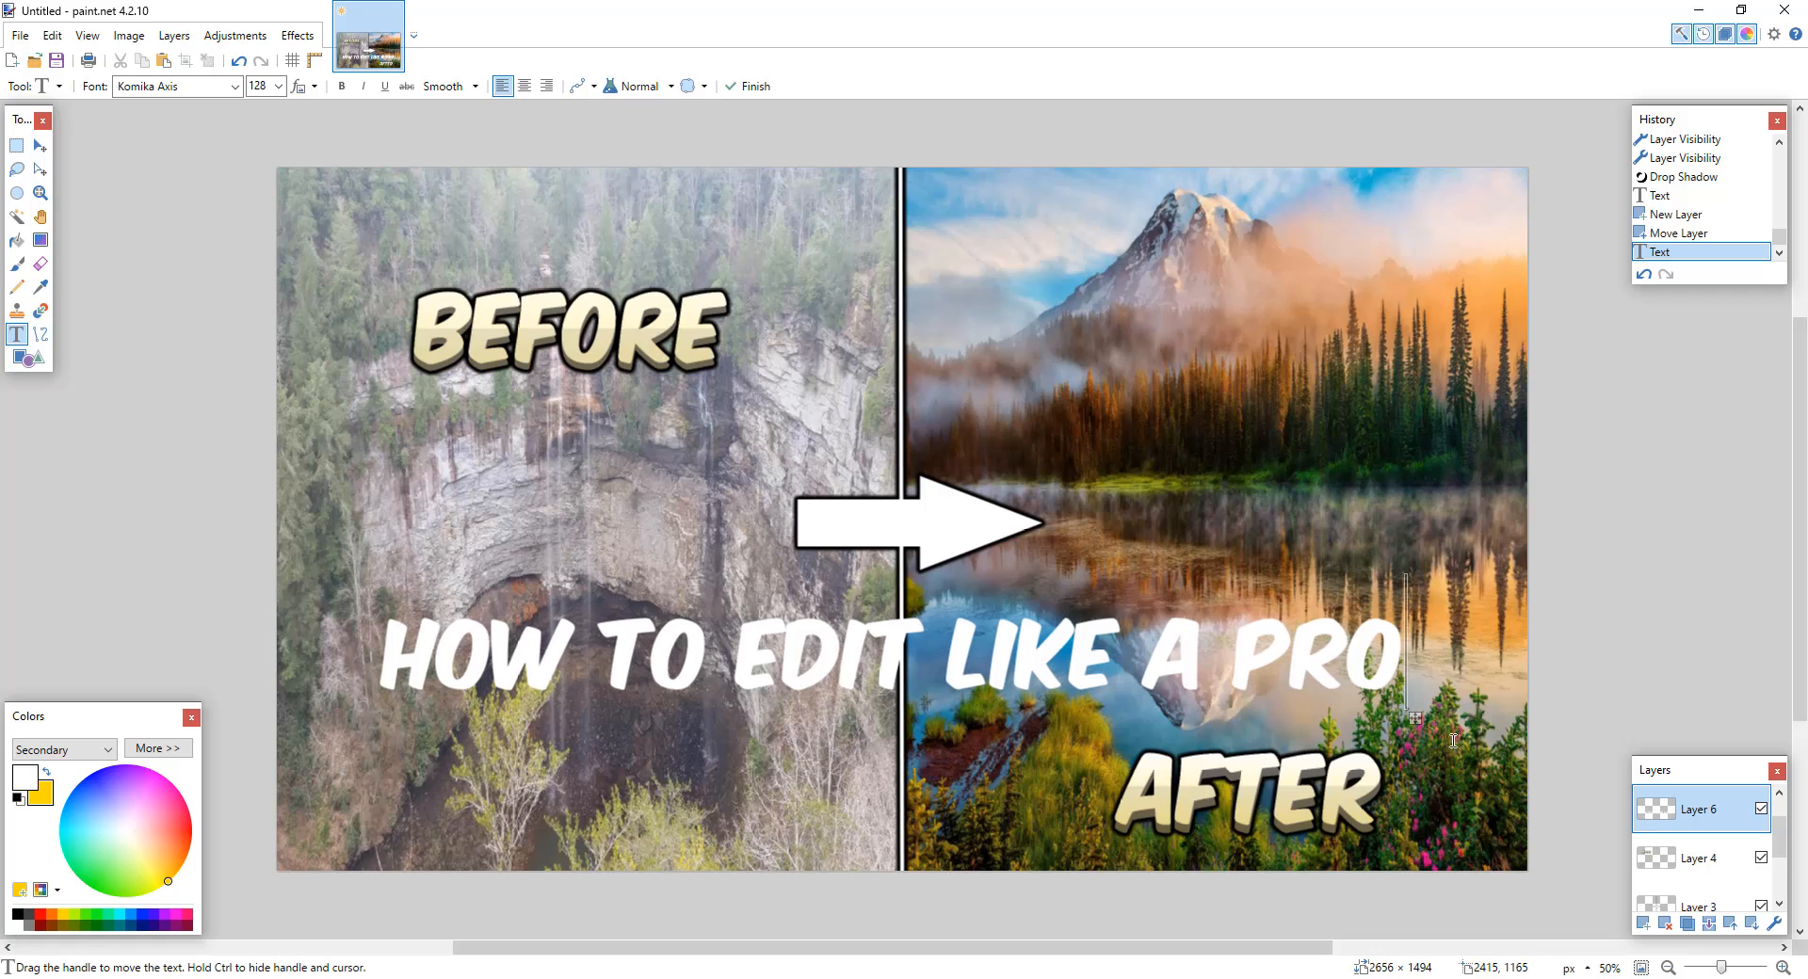
pyautogui.click(750, 86)
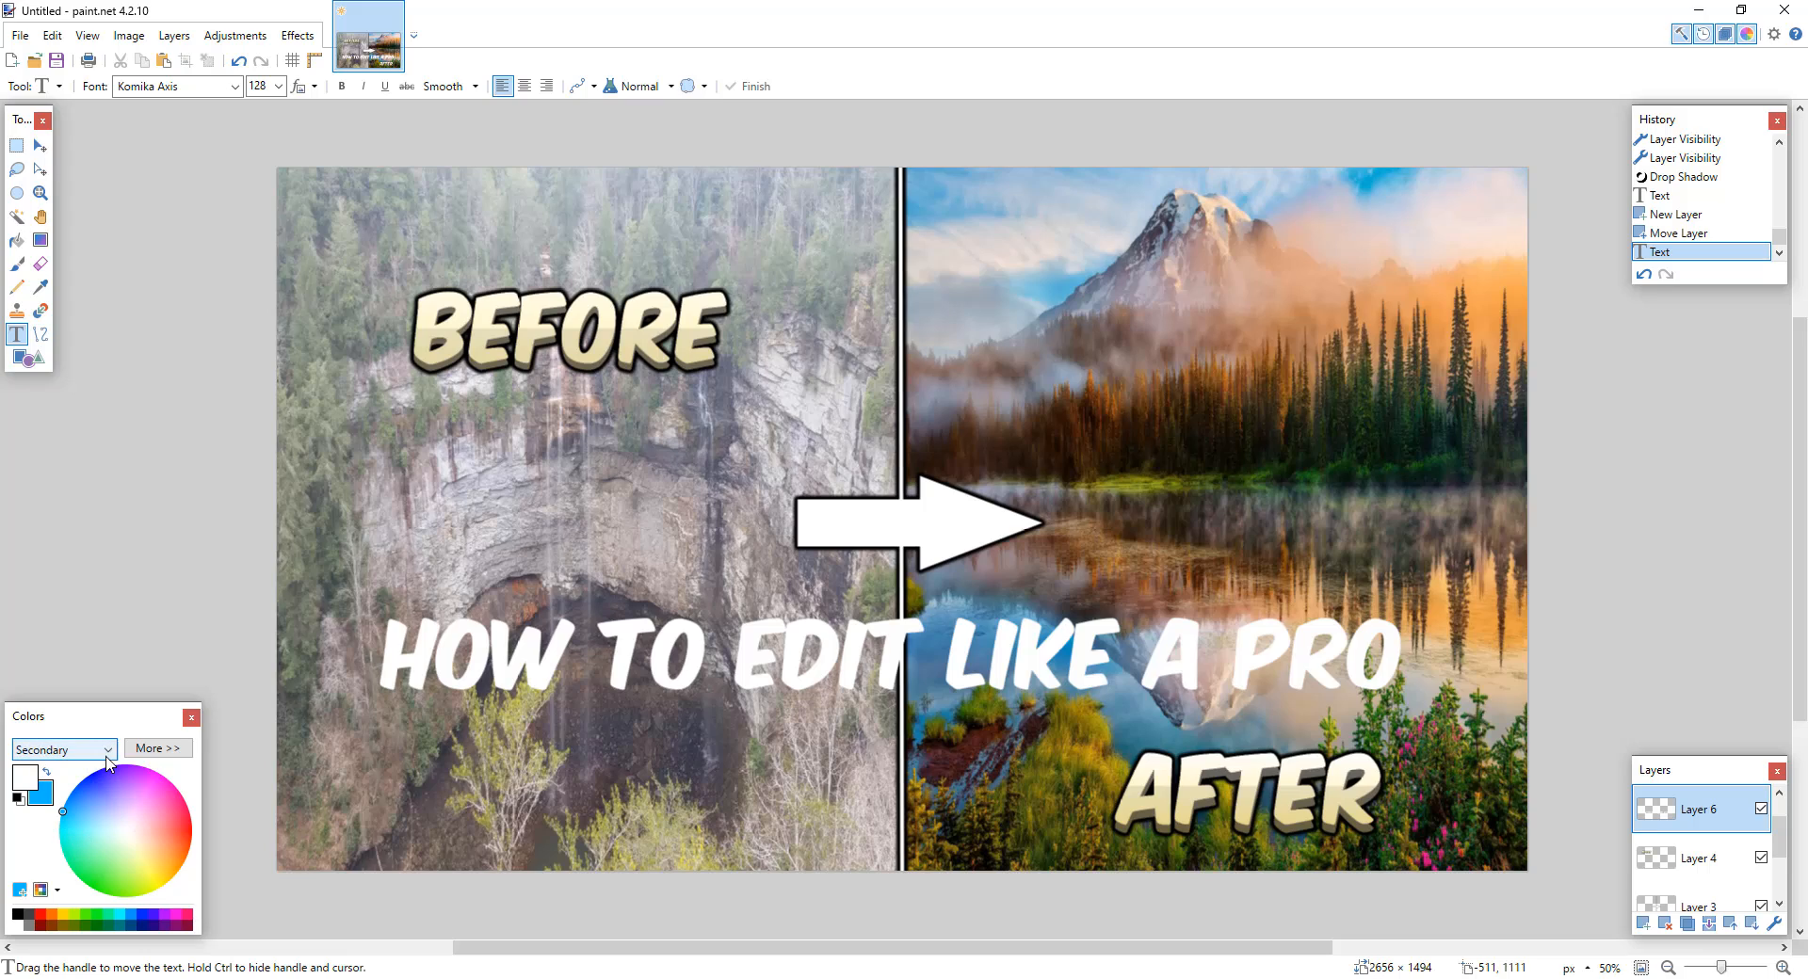
pyautogui.click(41, 241)
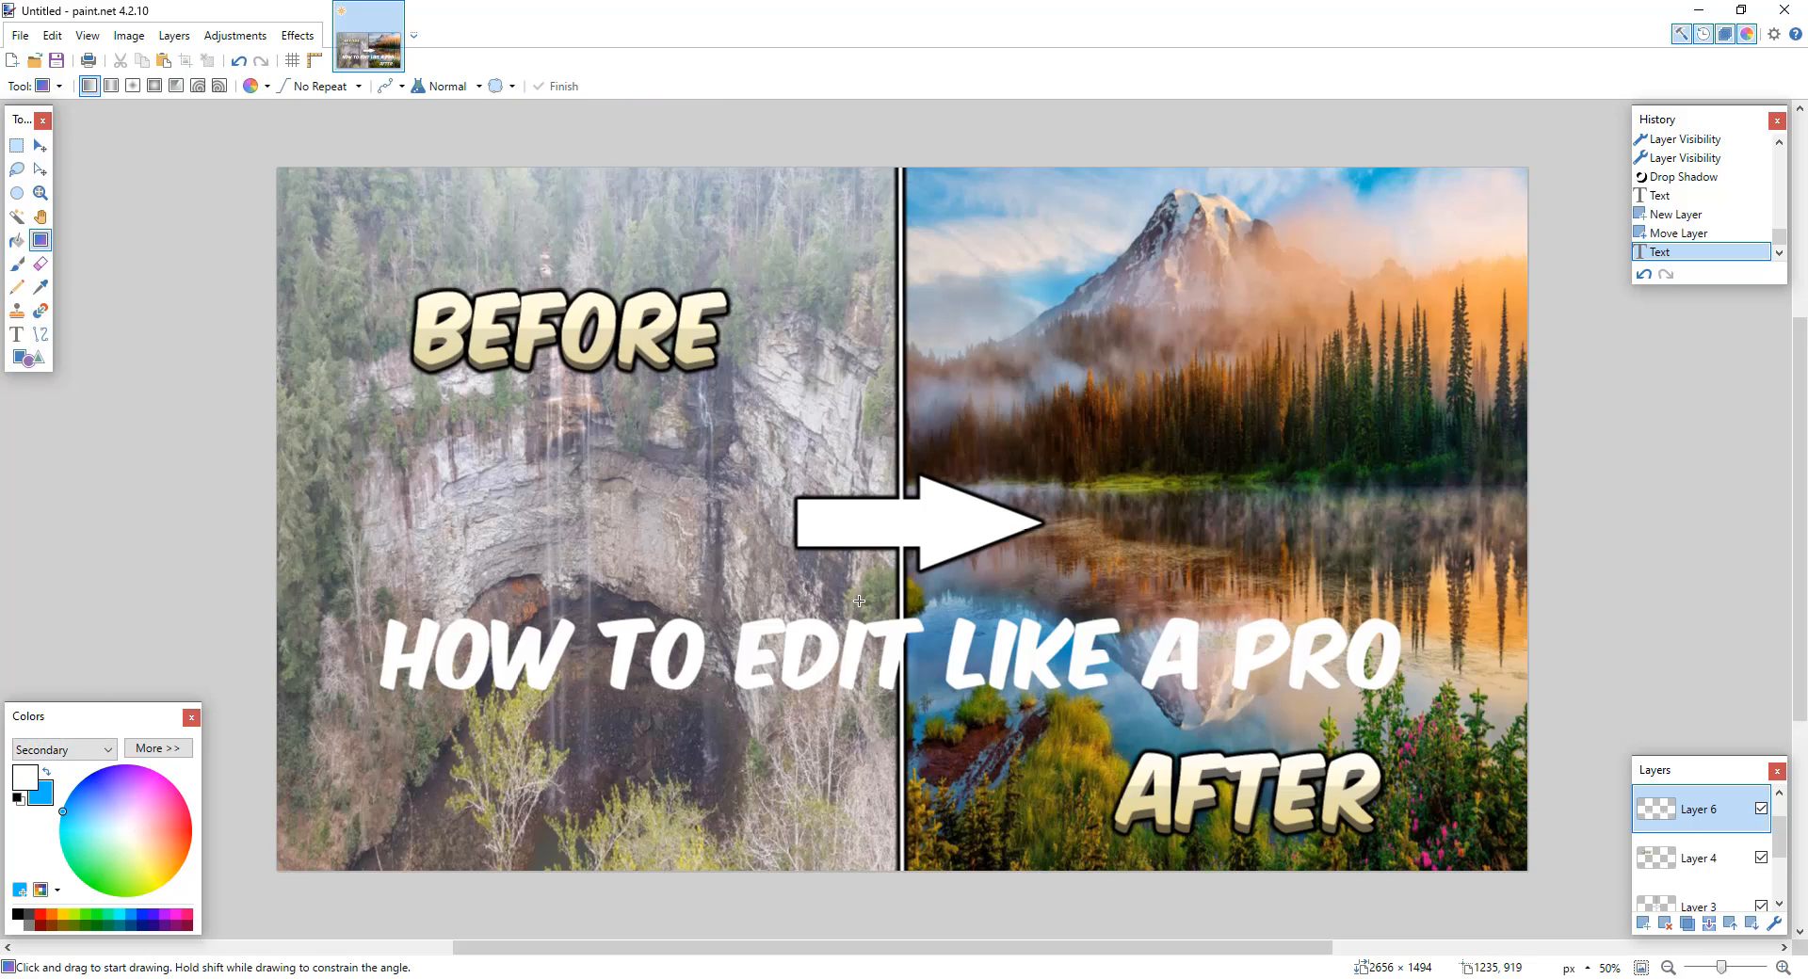
pyautogui.moveTo(859, 601); pyautogui.dragTo(859, 732)
pyautogui.click(240, 63)
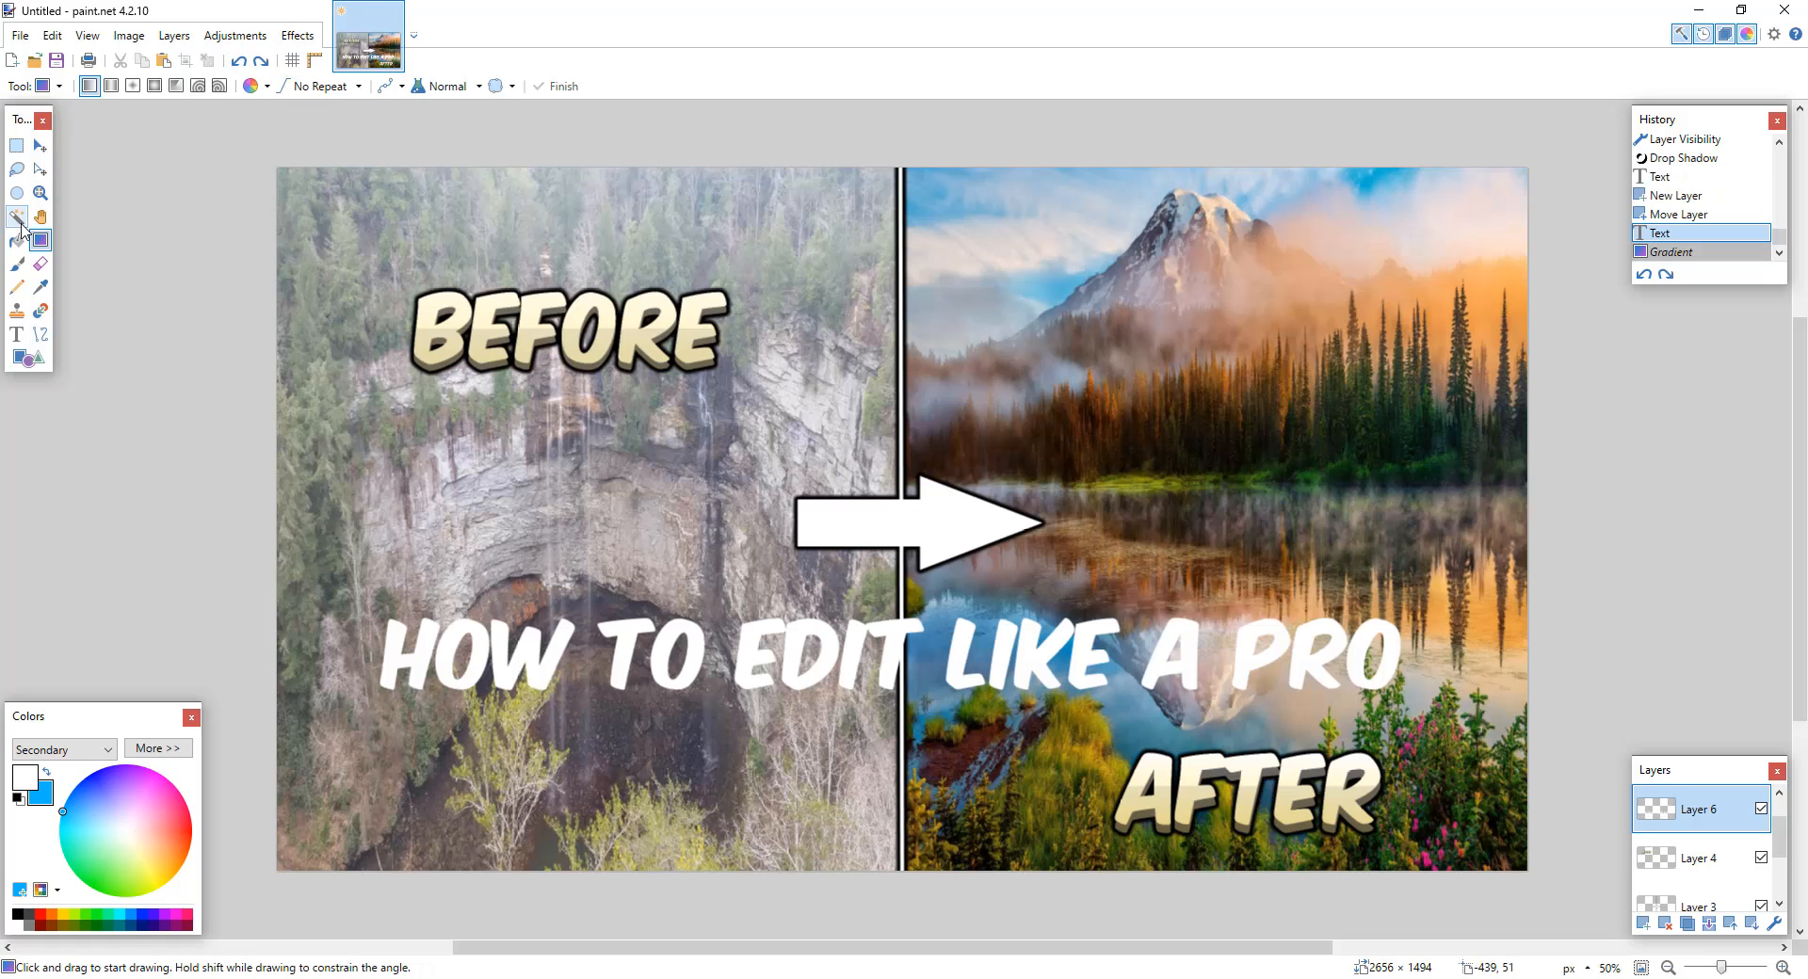
# Step: Select the HOW TO EDIT LIKE A PRO letters with the Magic Wand, fill them with a vertical white-to-blue gradient about 368 px long and deselect
pyautogui.click(17, 217)
pyautogui.click(776, 659)
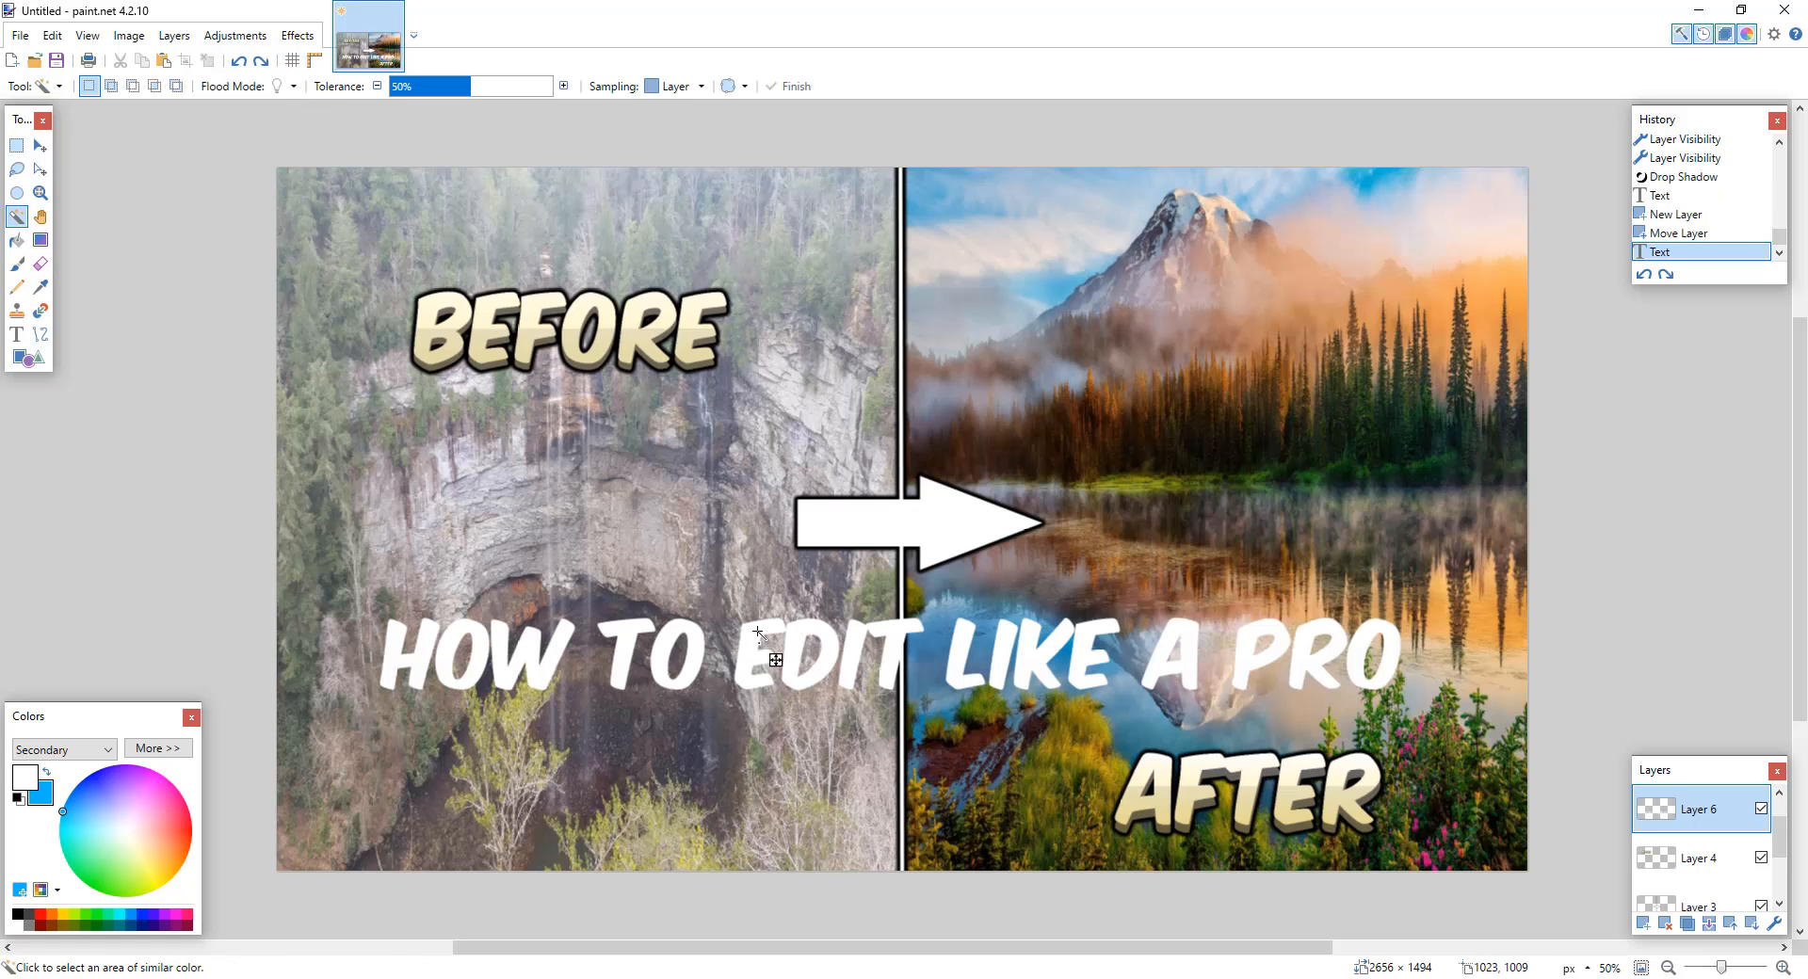
pyautogui.click(40, 240)
pyautogui.moveTo(863, 605); pyautogui.dragTo(852, 819)
pyautogui.moveTo(907, 614); pyautogui.dragTo(908, 787)
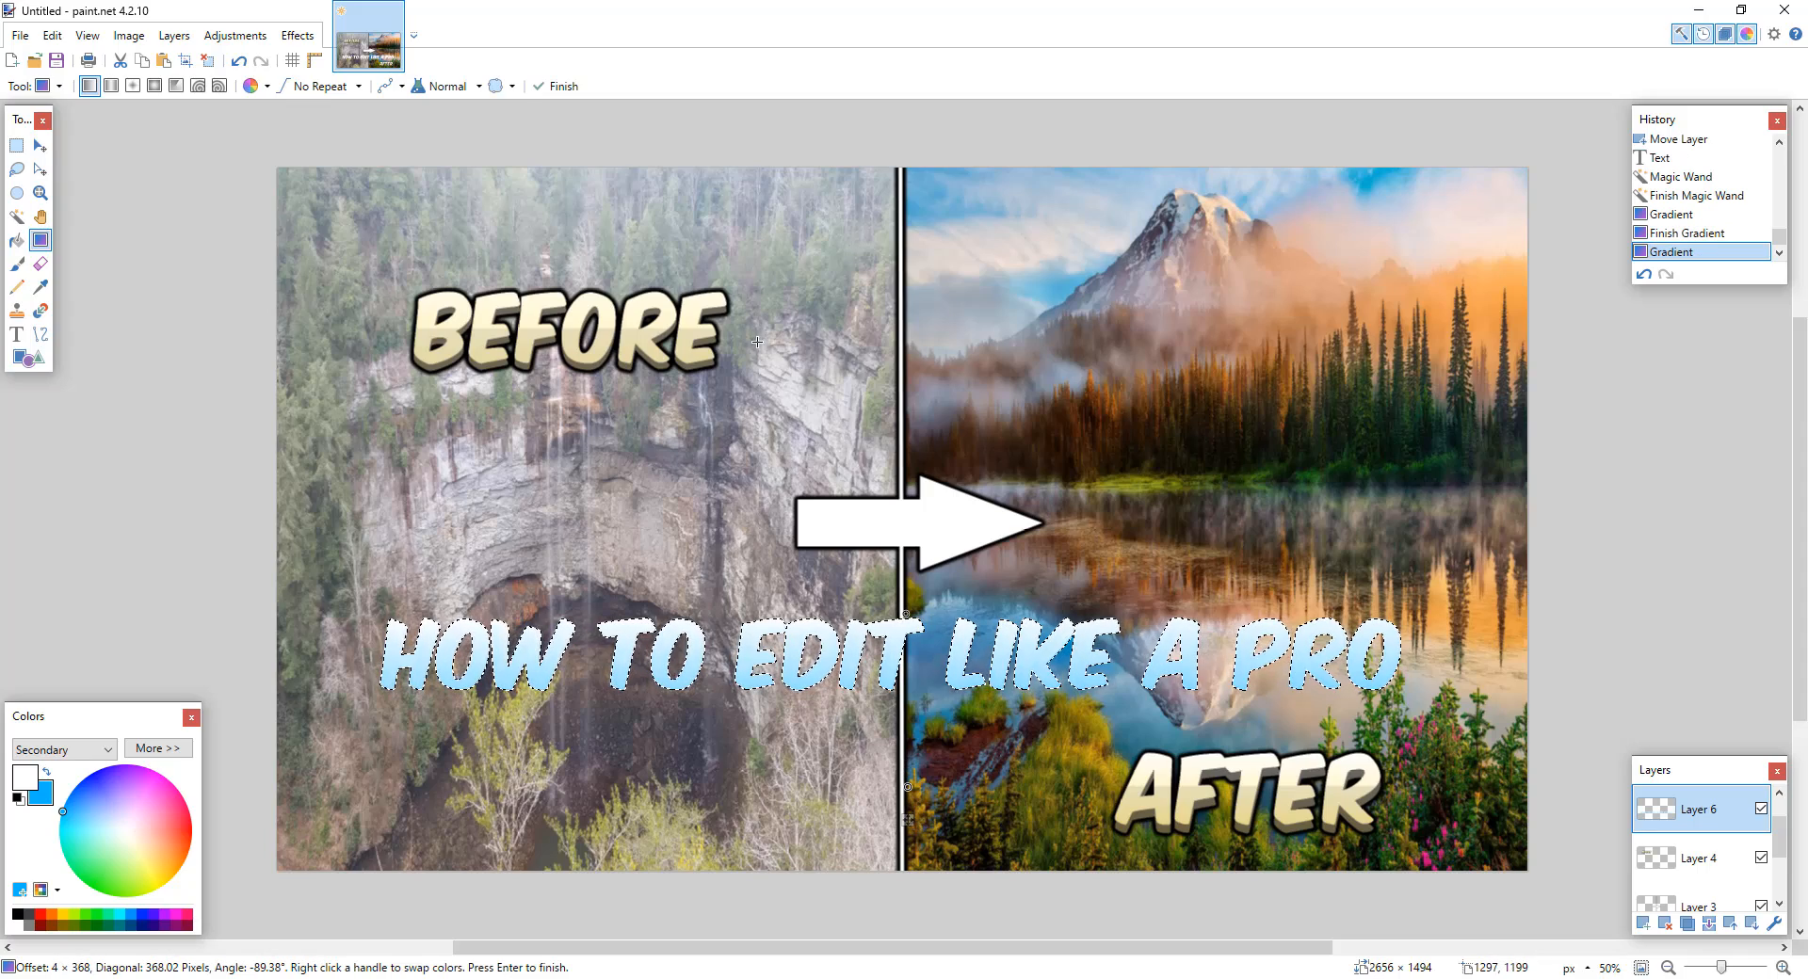
pyautogui.click(203, 59)
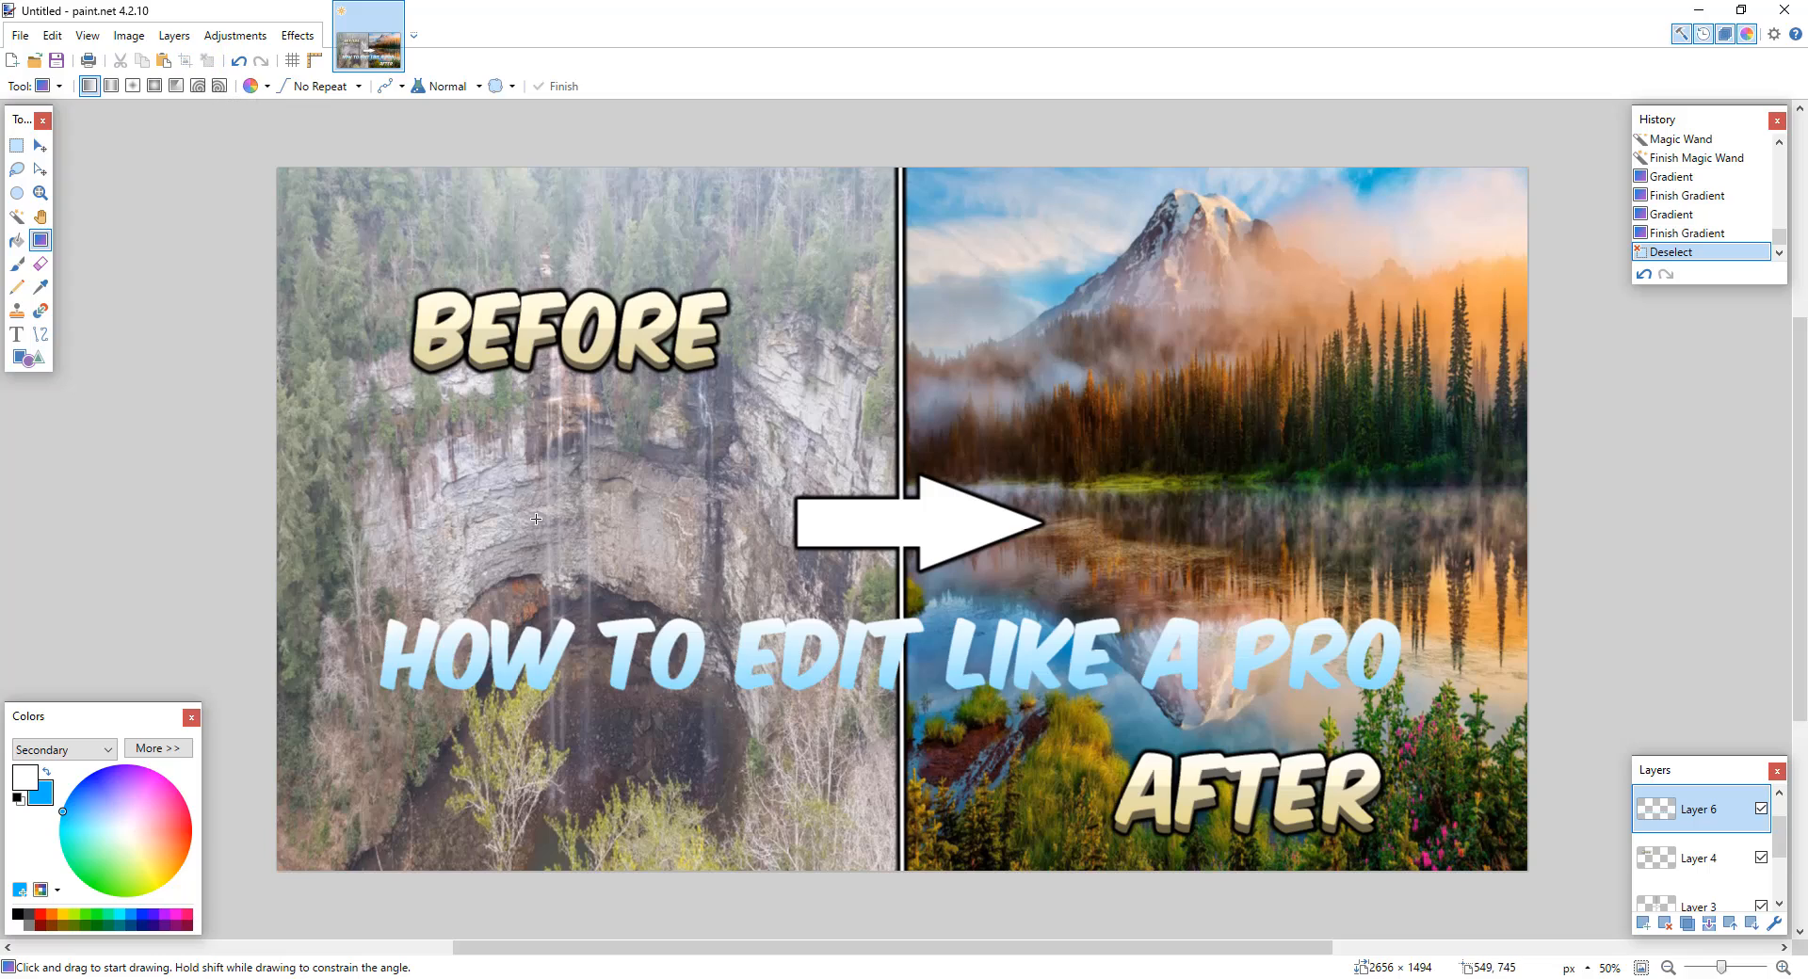
# Step: Duplicate Layer 6 with the blue gradient text and make the upper copy active
pyautogui.click(16, 147)
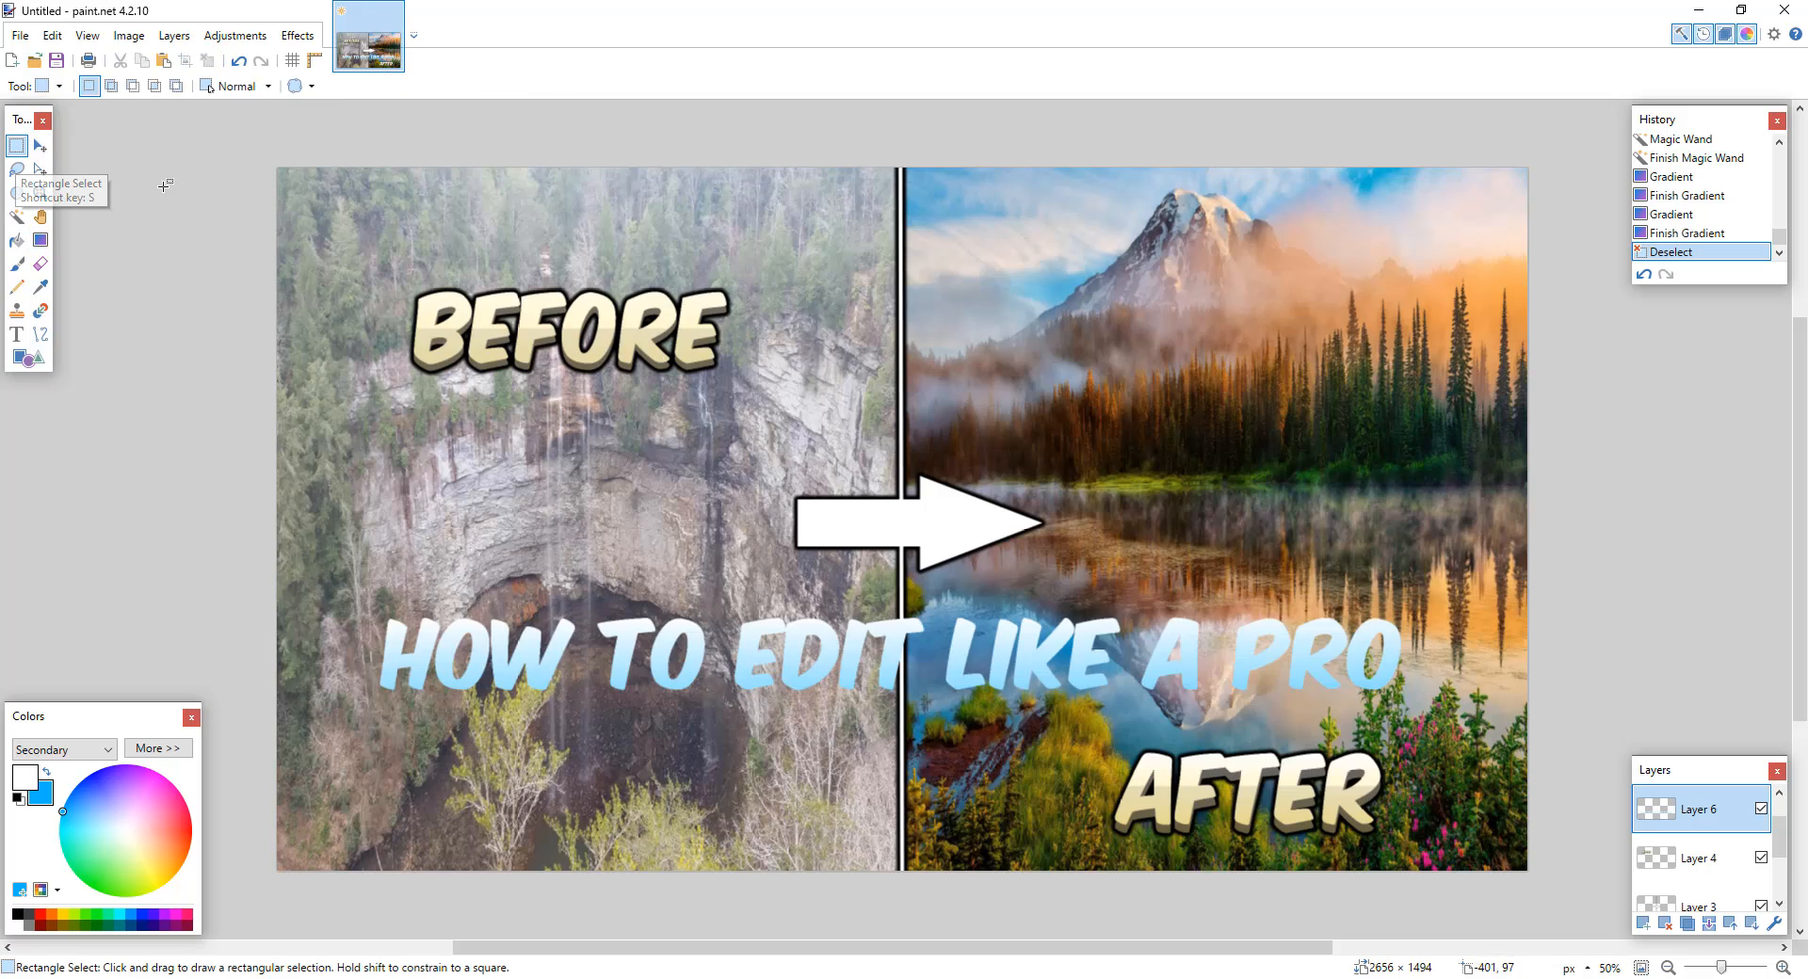
pyautogui.click(1689, 923)
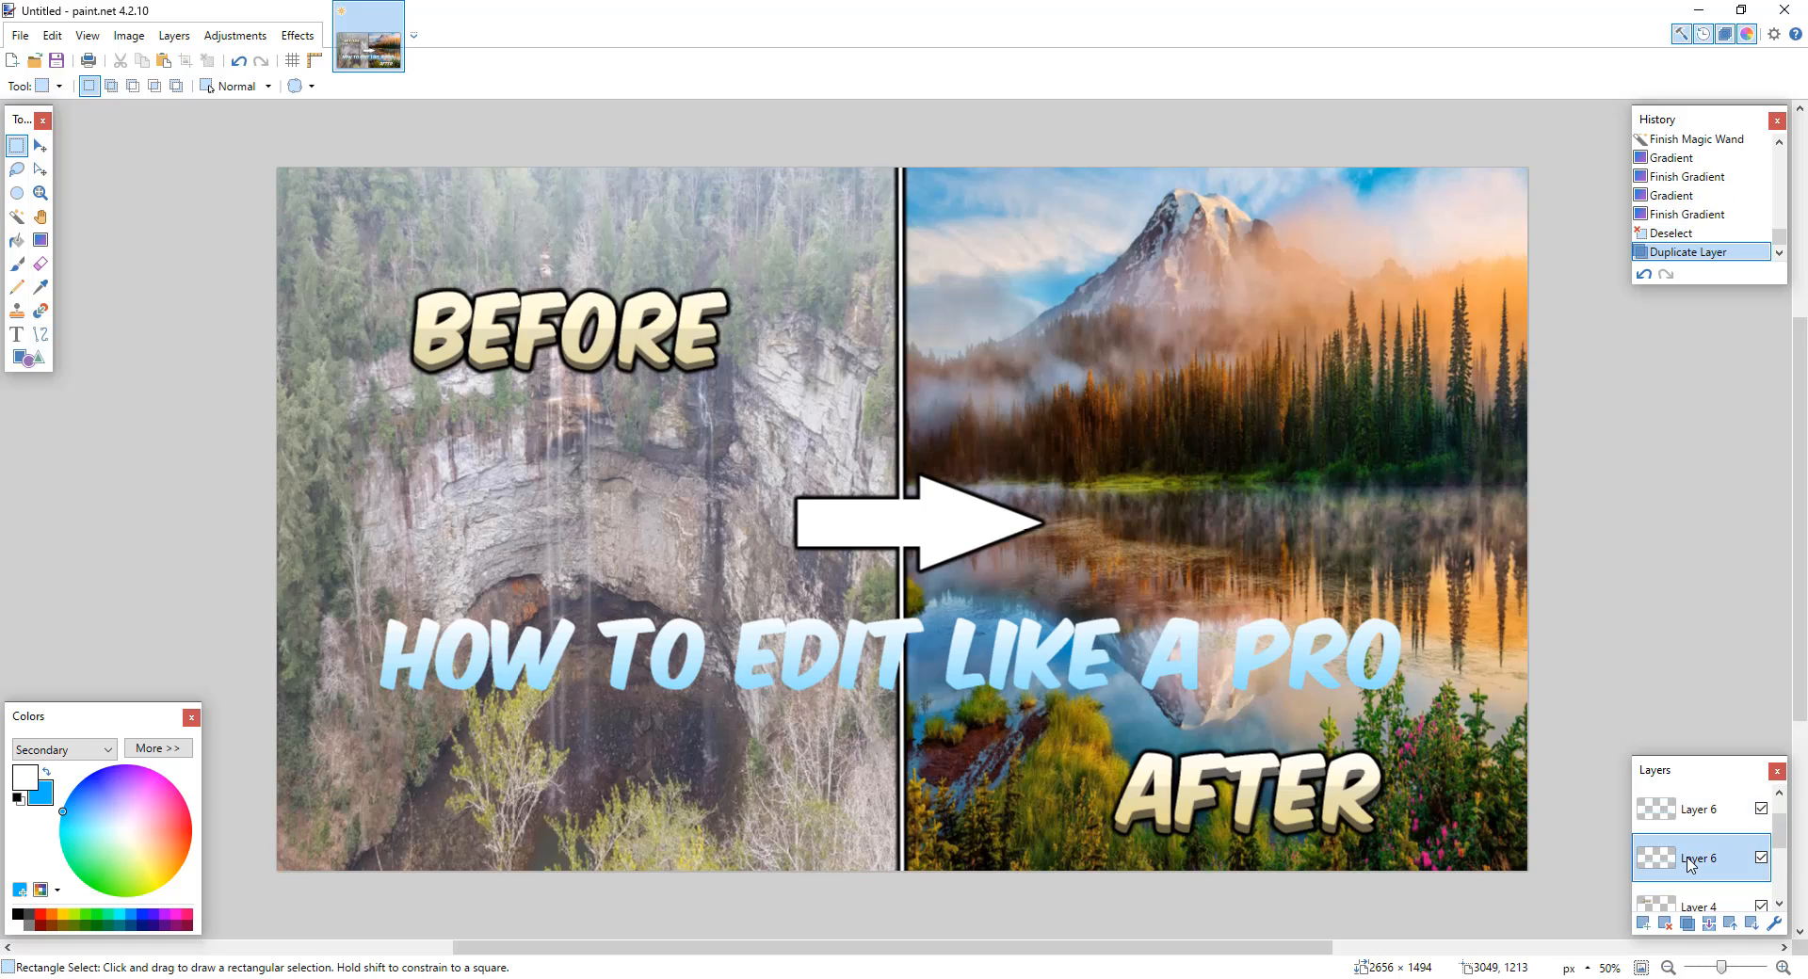
pyautogui.click(1704, 821)
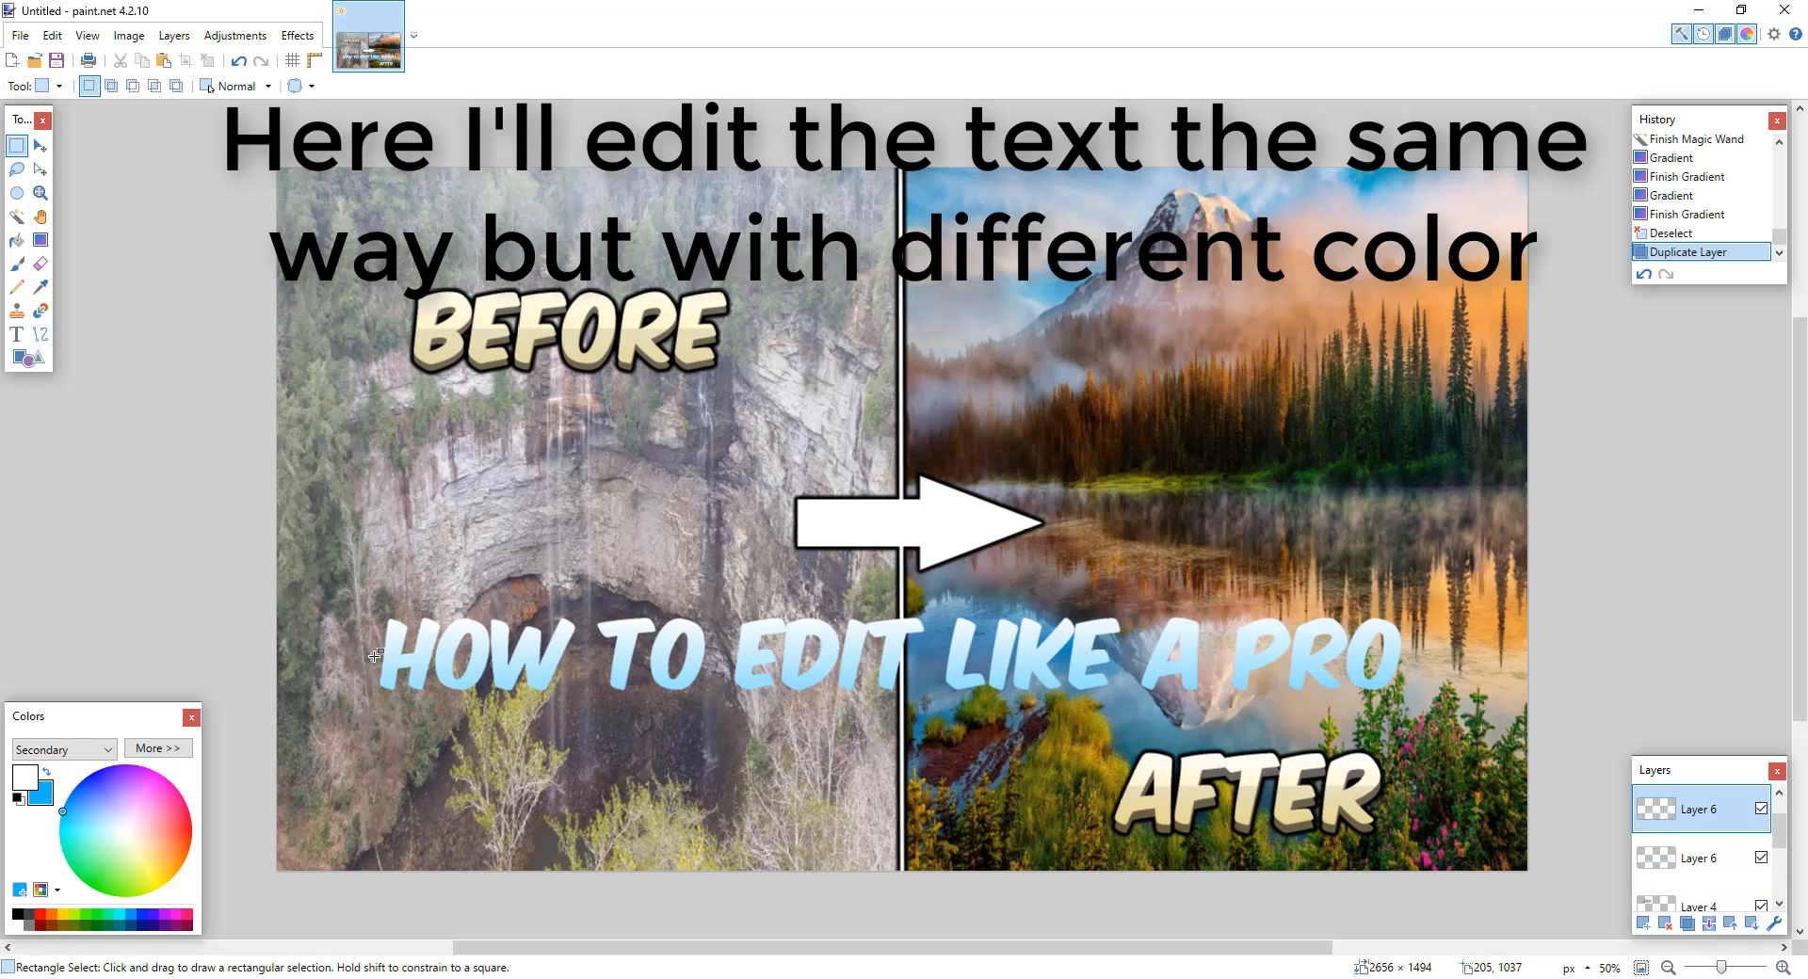
# Step: Select the lower half of the blue text with a rectangle about 2221 × 141 px and copy it into a new layer
pyautogui.moveTo(375, 656); pyautogui.dragTo(1420, 722)
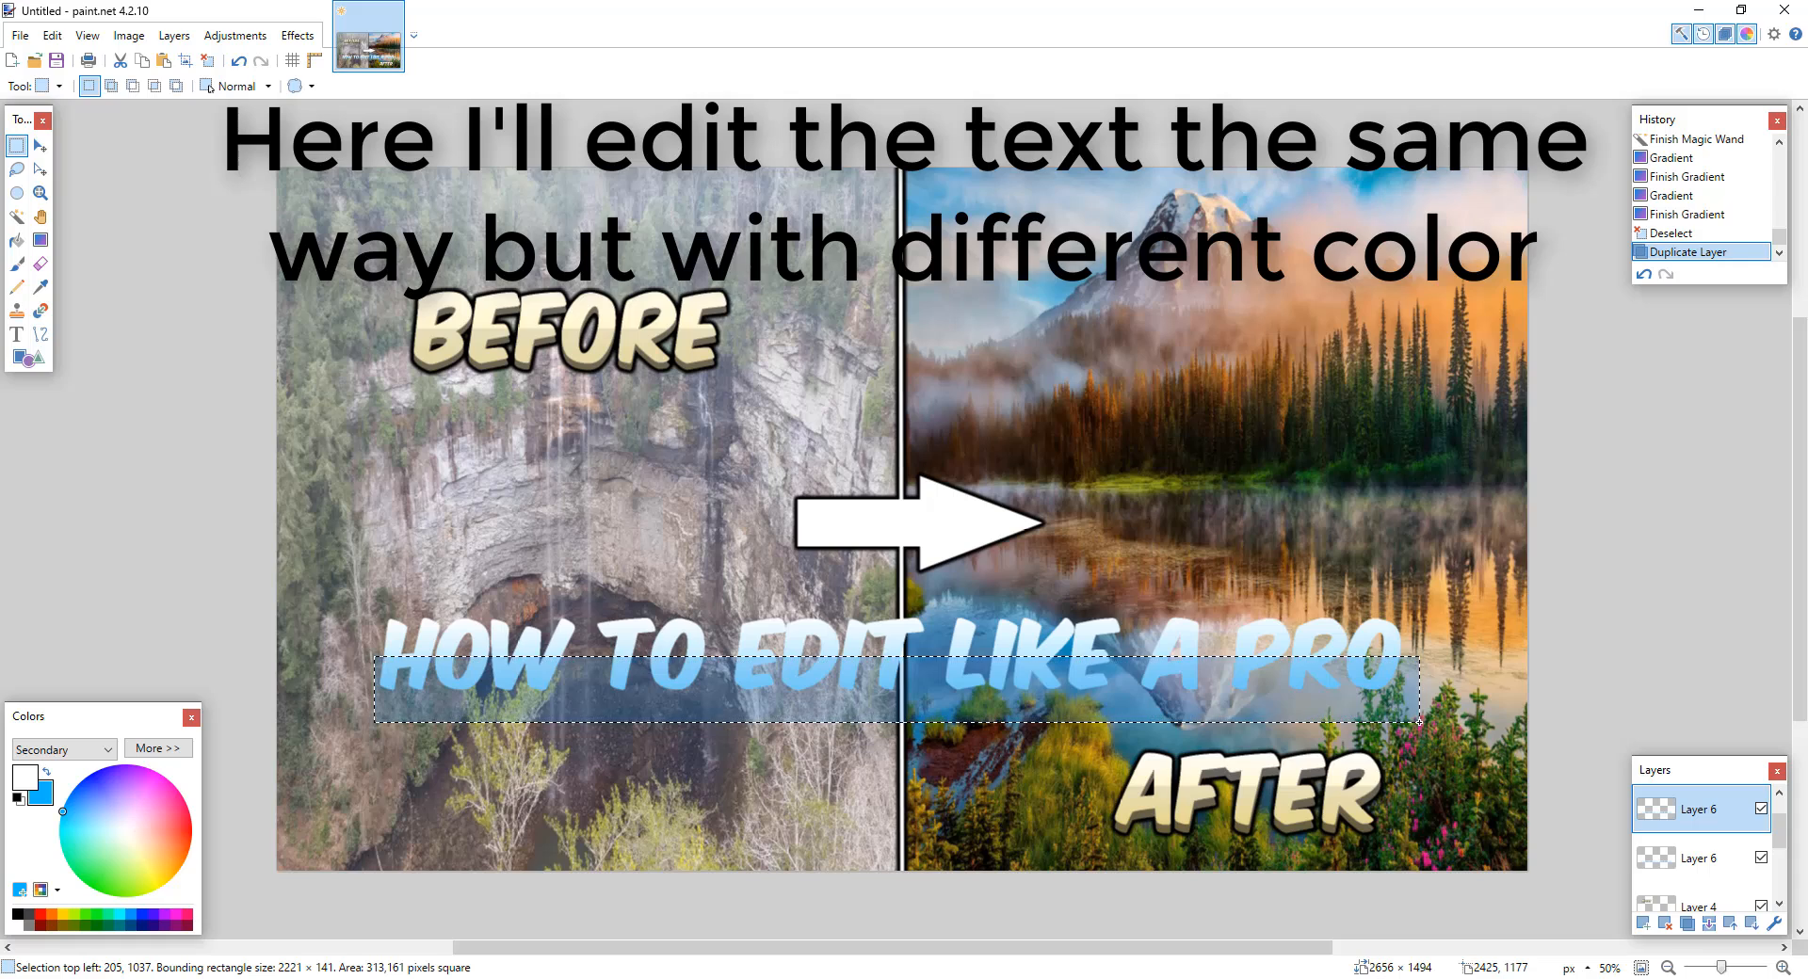
pyautogui.hotkey('ctrl', 'c')
pyautogui.hotkey('ctrl', 'shift', 'v')
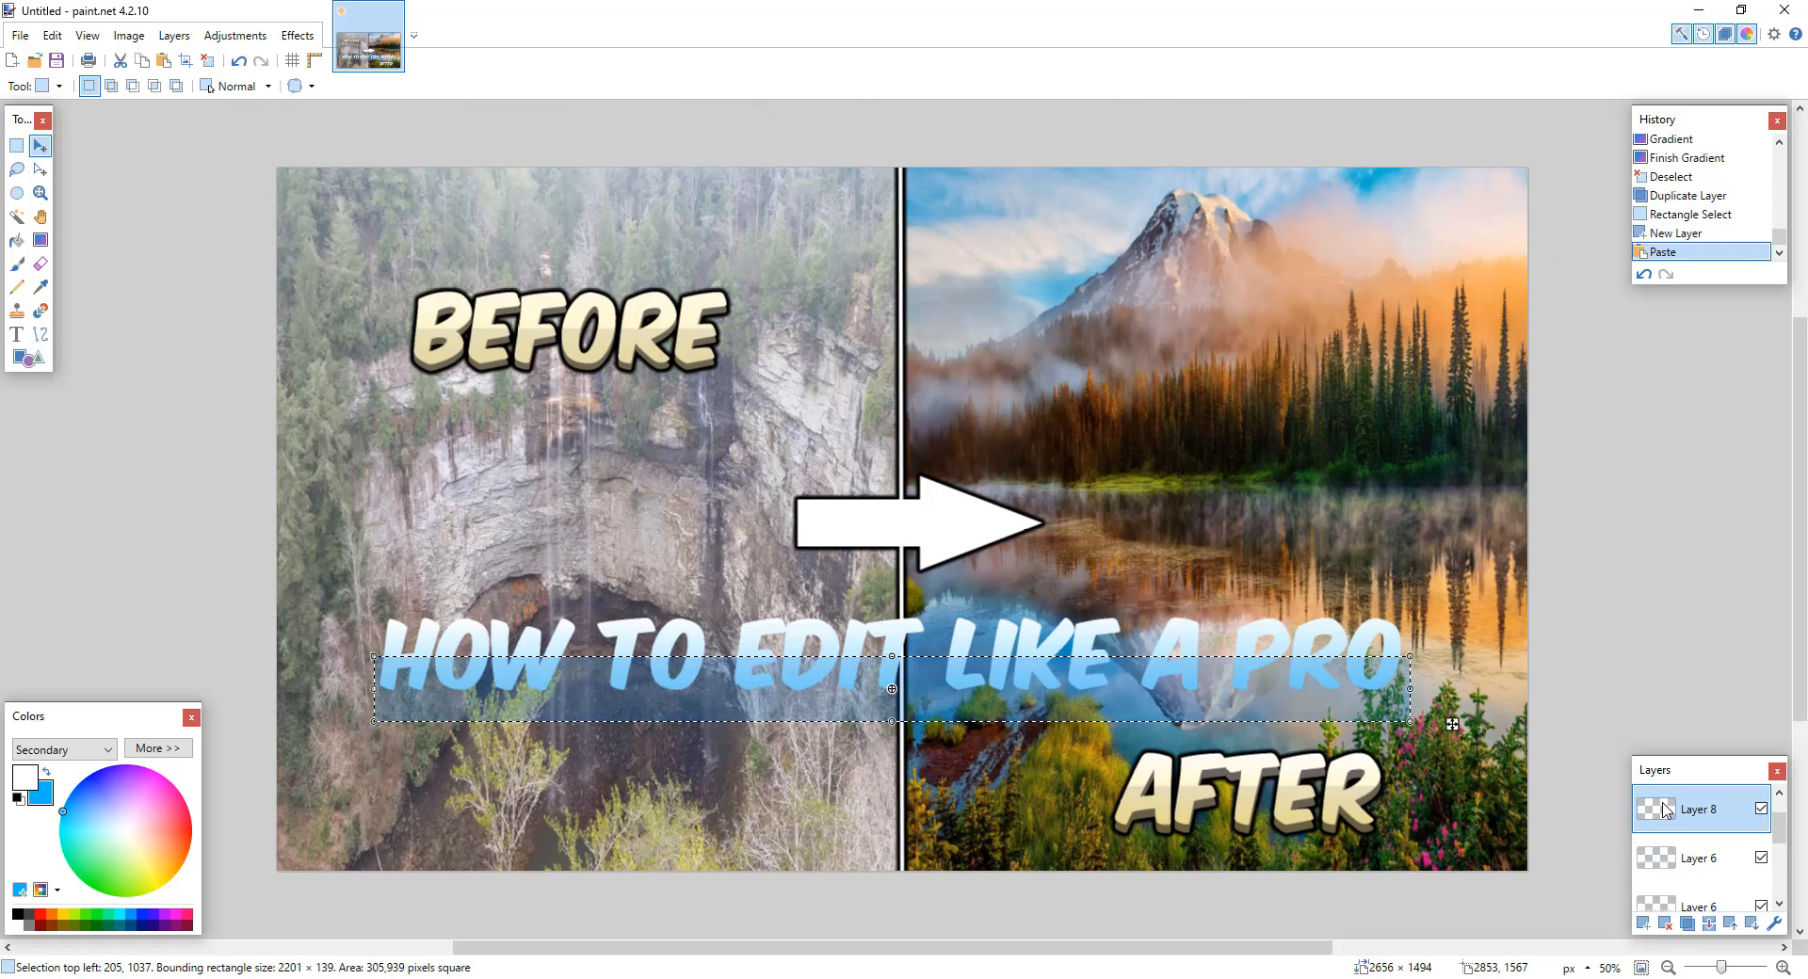
# Step: Darken the copied lower half of the blue title slightly with Hue / Saturation, deselect it and merge it down into Layer 6
pyautogui.click(235, 35)
pyautogui.click(268, 152)
pyautogui.moveTo(799, 536); pyautogui.dragTo(848, 538)
pyautogui.click(930, 573)
pyautogui.hotkey('ctrl', 'd')
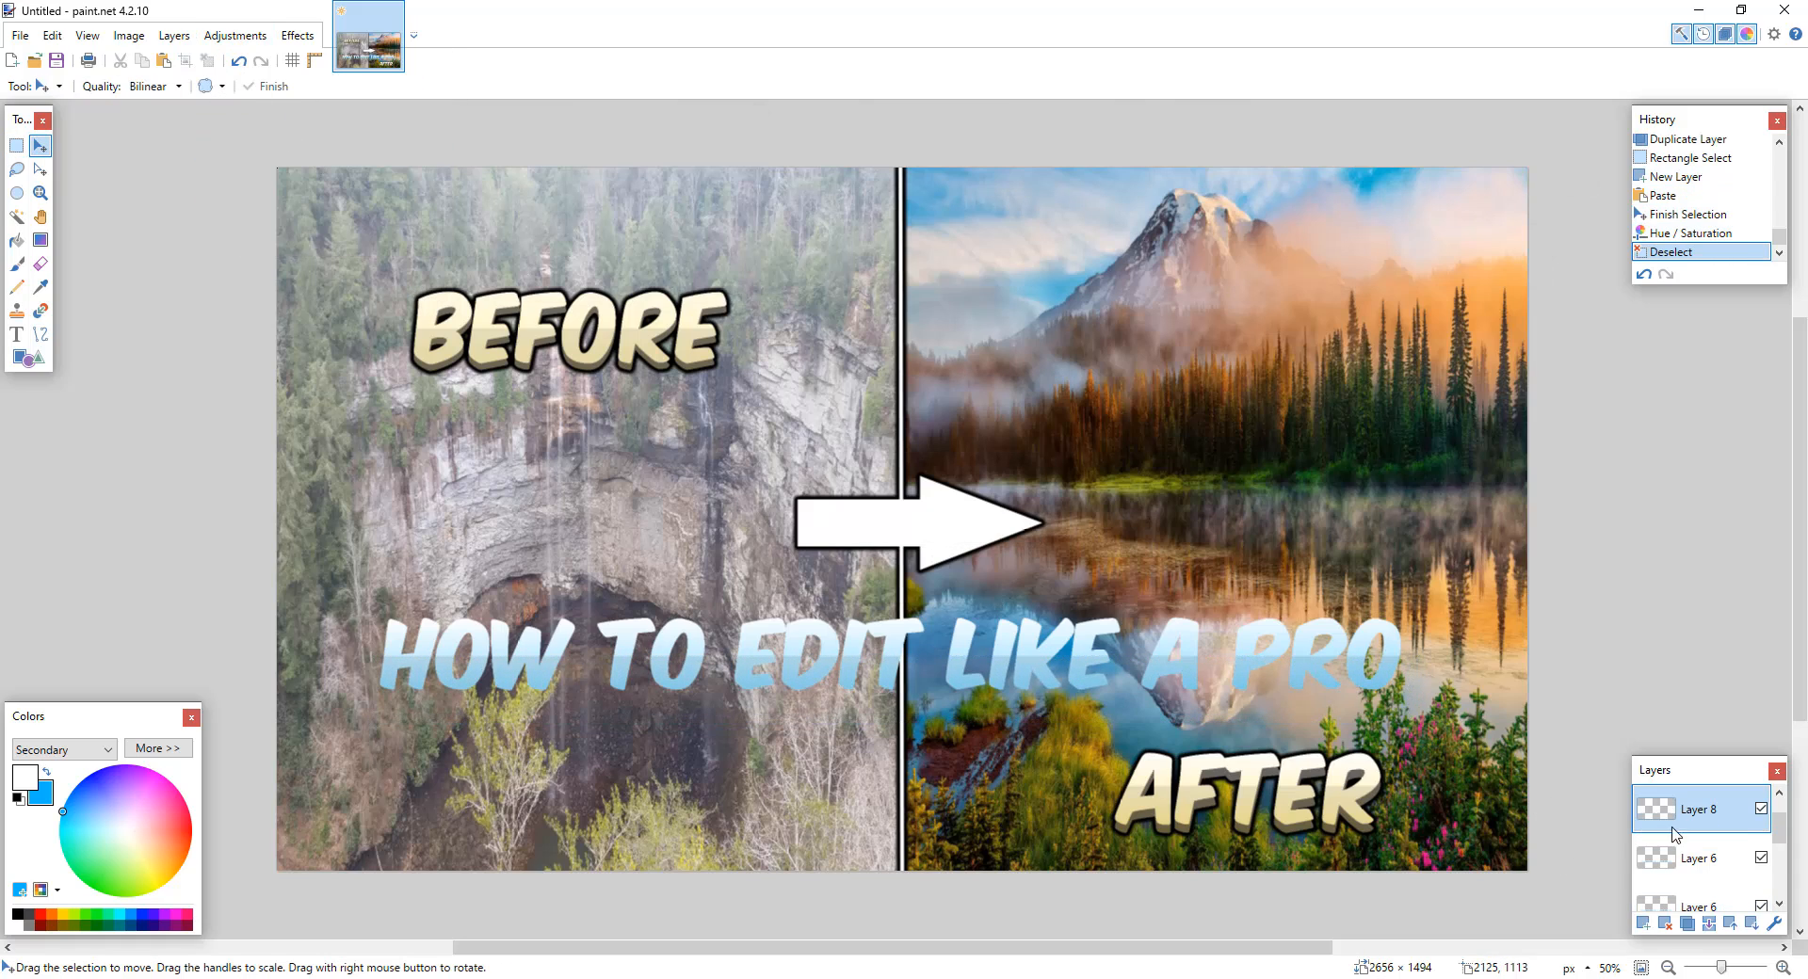
pyautogui.hotkey('ctrl', 'm')
# Step: On the lower Layer 6, select the whole title with a rectangle about 2235 × 255 px and nudge its pixels downward
pyautogui.click(1692, 865)
pyautogui.press('s')
pyautogui.moveTo(370, 597)
pyautogui.mouseDown()
pyautogui.moveTo(1145, 740)
pyautogui.moveTo(1422, 718)
pyautogui.mouseUp()
pyautogui.press('m')
pyautogui.hotkey('ctrl', 'Down')
# Step: Try darkening the lower title copy with Hue / Saturation and shifting it slightly down, and undo both changes
pyautogui.click(221, 40)
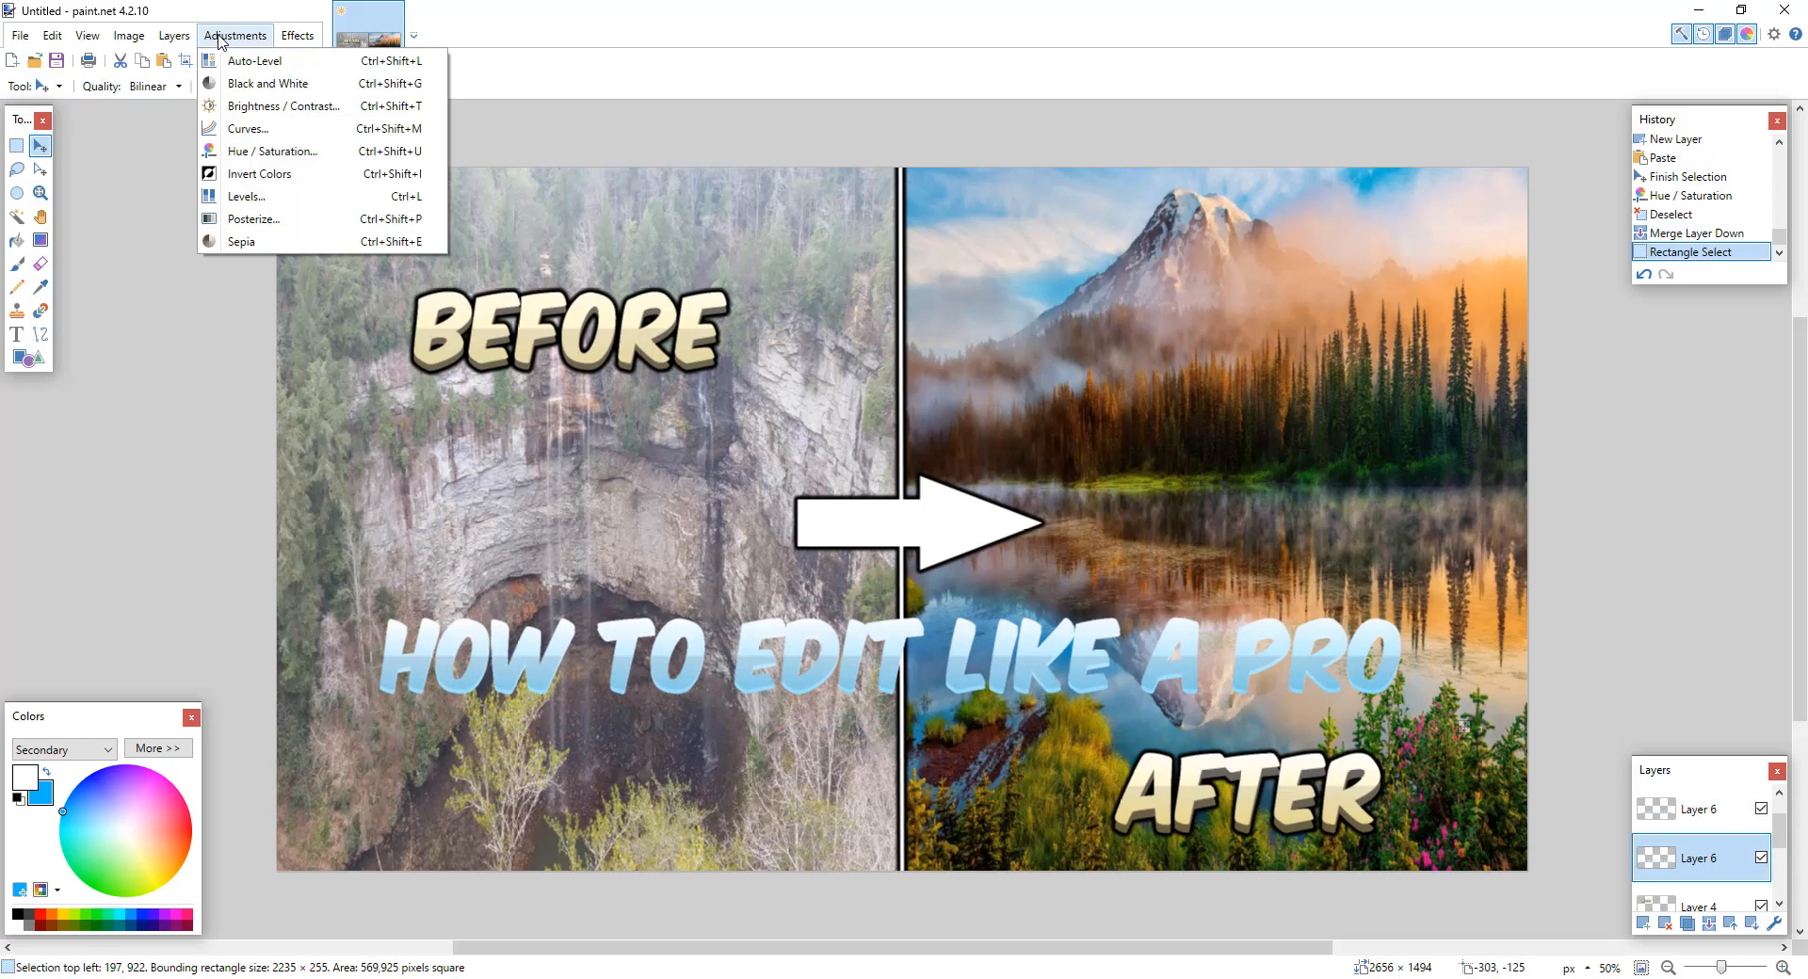
pyautogui.click(271, 152)
pyautogui.moveTo(849, 538); pyautogui.dragTo(813, 537)
pyautogui.click(930, 573)
pyautogui.moveTo(810, 686); pyautogui.dragTo(810, 694)
pyautogui.click(239, 62)
pyautogui.click(239, 62)
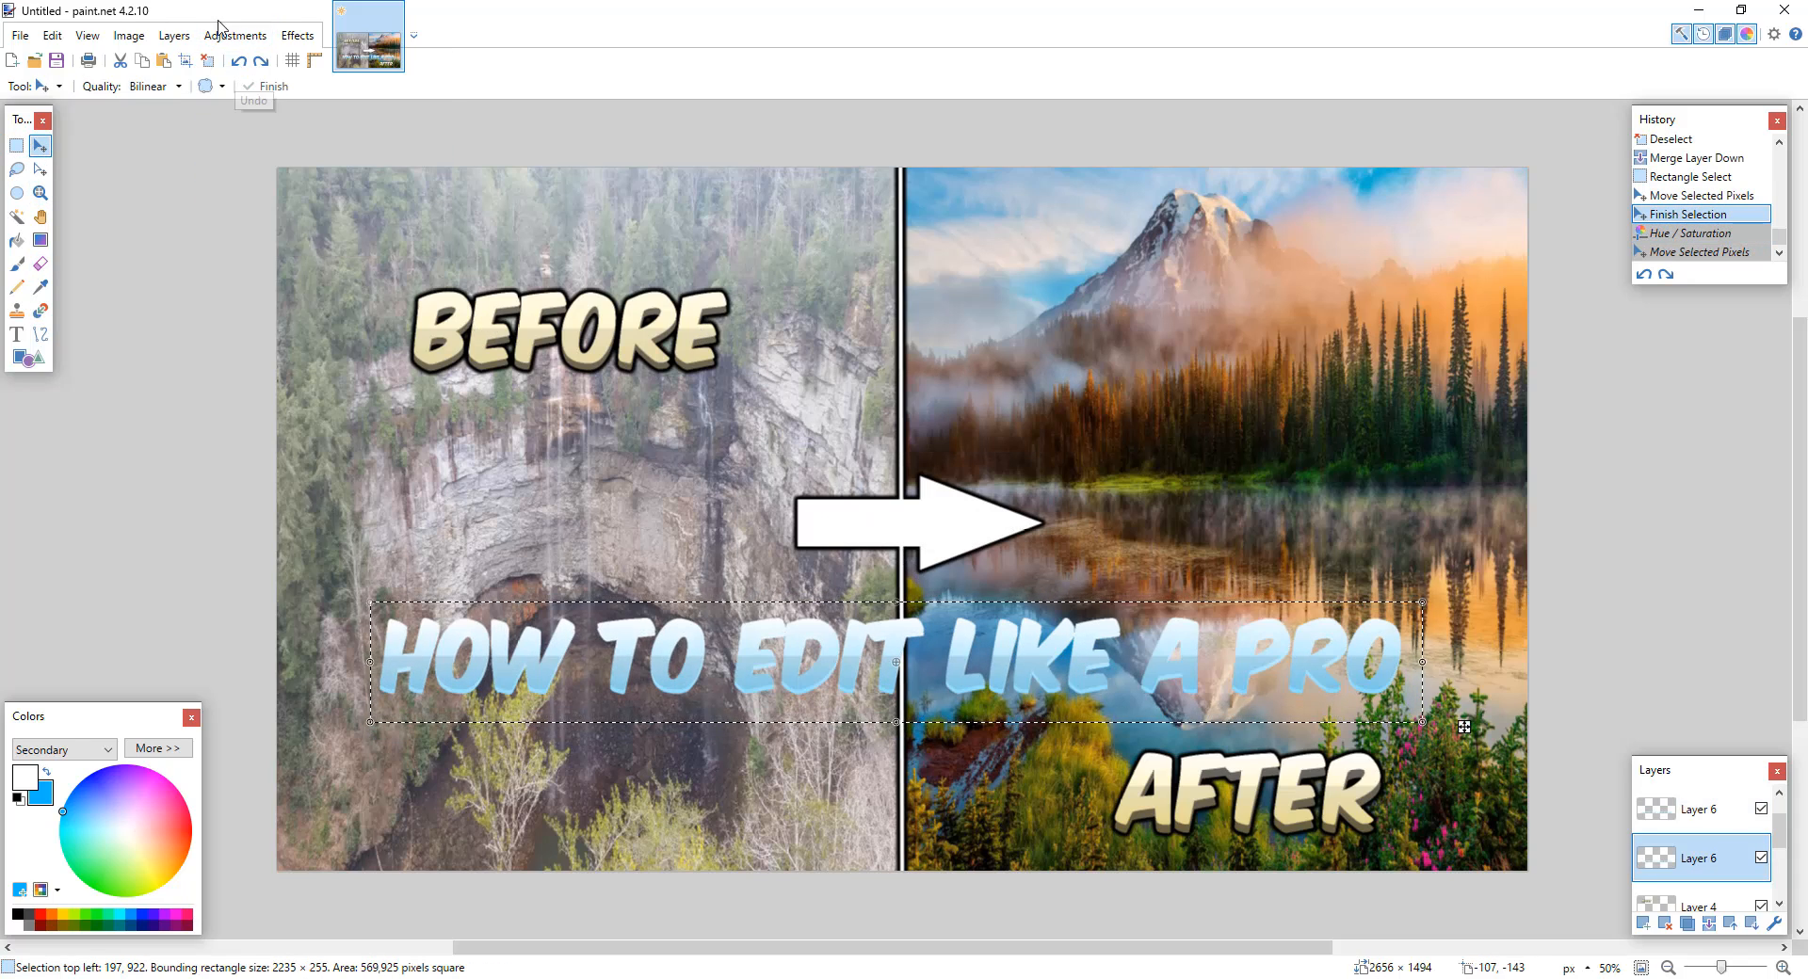
# Step: Nudge the lower title copy a few pixels further down and darken it with Hue / Saturation
pyautogui.press('Down')
pyautogui.press('Down')
pyautogui.press('Down')
pyautogui.press('Down')
pyautogui.press('Down')
pyautogui.click(223, 36)
pyautogui.click(271, 152)
pyautogui.moveTo(814, 537); pyautogui.dragTo(789, 538)
pyautogui.click(931, 573)
# Step: Shift the darkened title copy down for a 3D edge, deselect it and merge the upper title layer into it
pyautogui.press('Down')
pyautogui.press('Down')
pyautogui.press('Down')
pyautogui.press('Down')
pyautogui.click(216, 58)
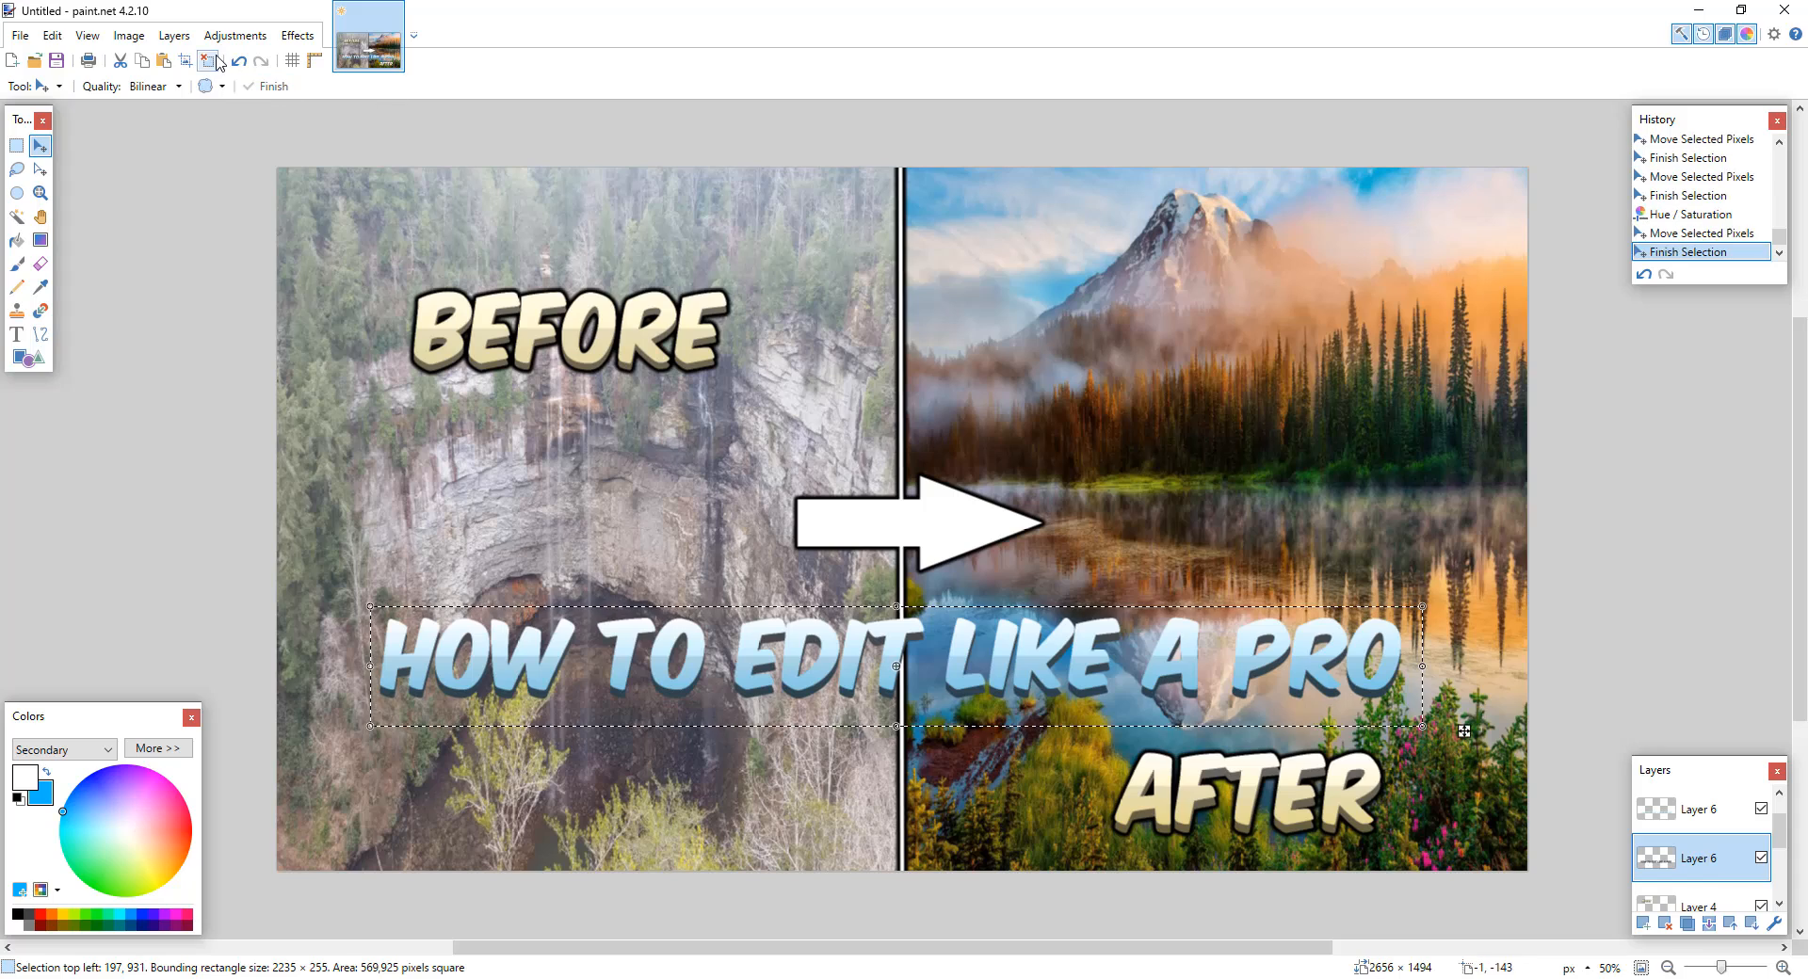
pyautogui.click(216, 60)
pyautogui.hotkey('ctrl', 'm')
# Step: Apply a black Drop Shadow to the title with zero offset, widening radius 9, blur radius 3 and opacity 255
pyautogui.click(298, 36)
pyautogui.moveTo(343, 291)
pyautogui.click(542, 291)
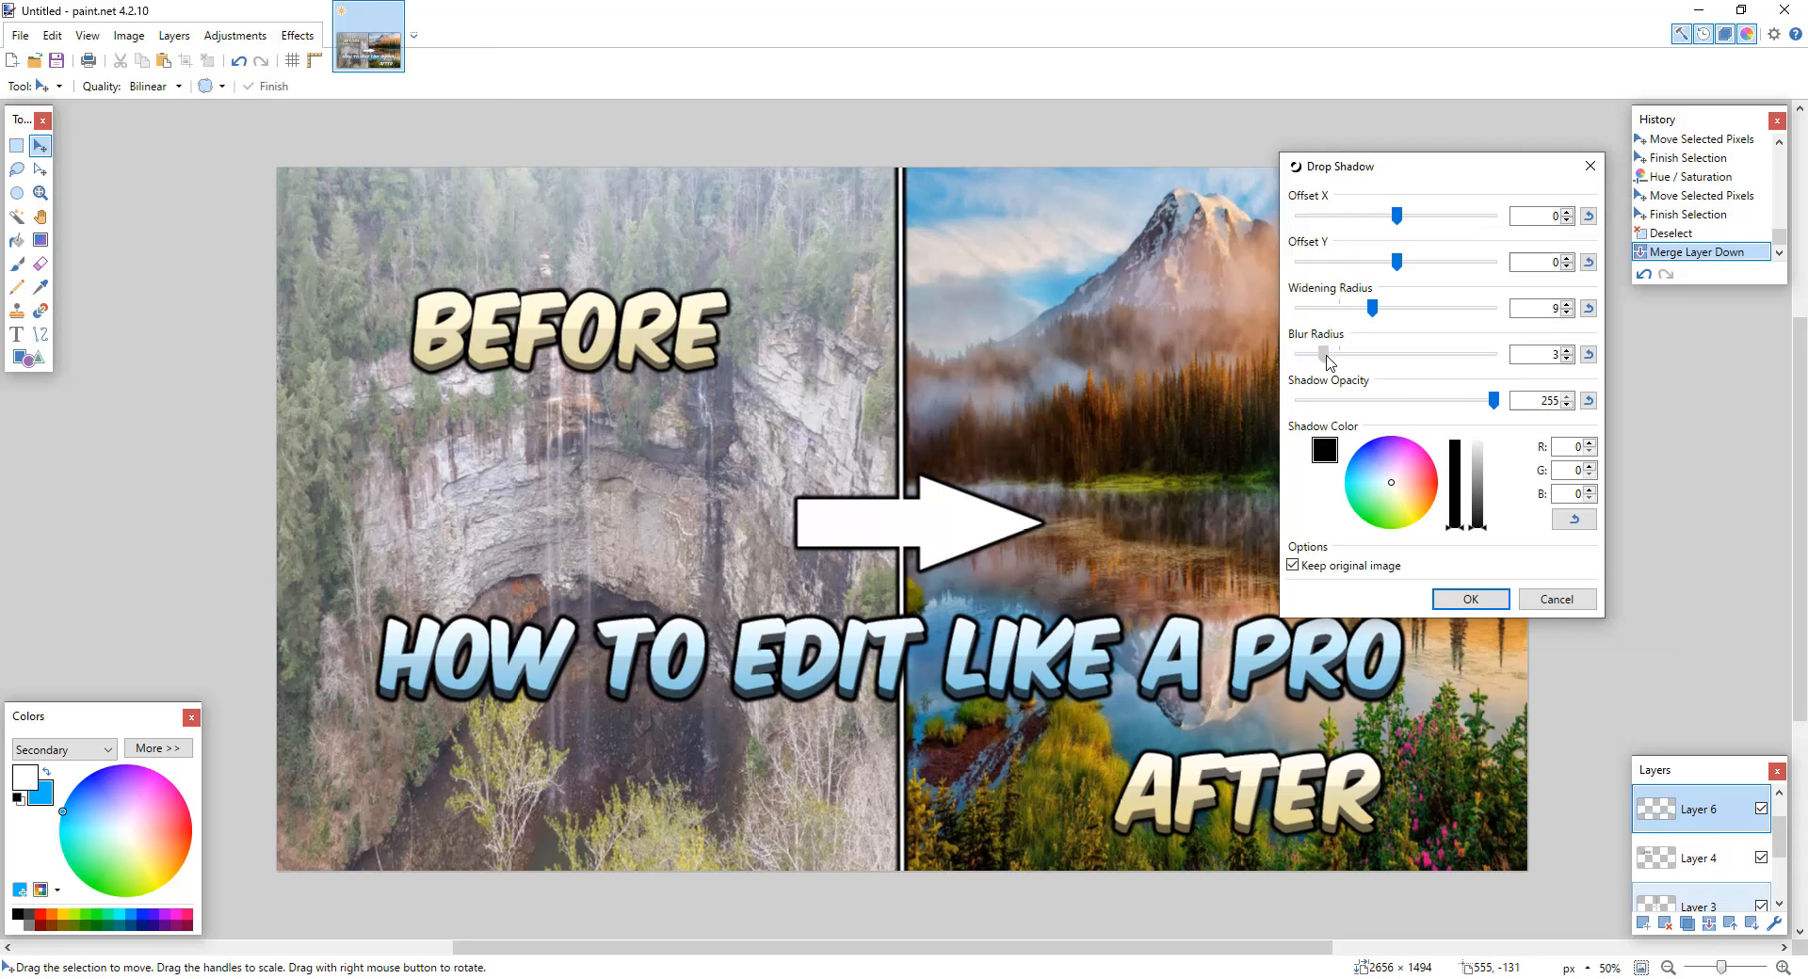
pyautogui.click(1470, 601)
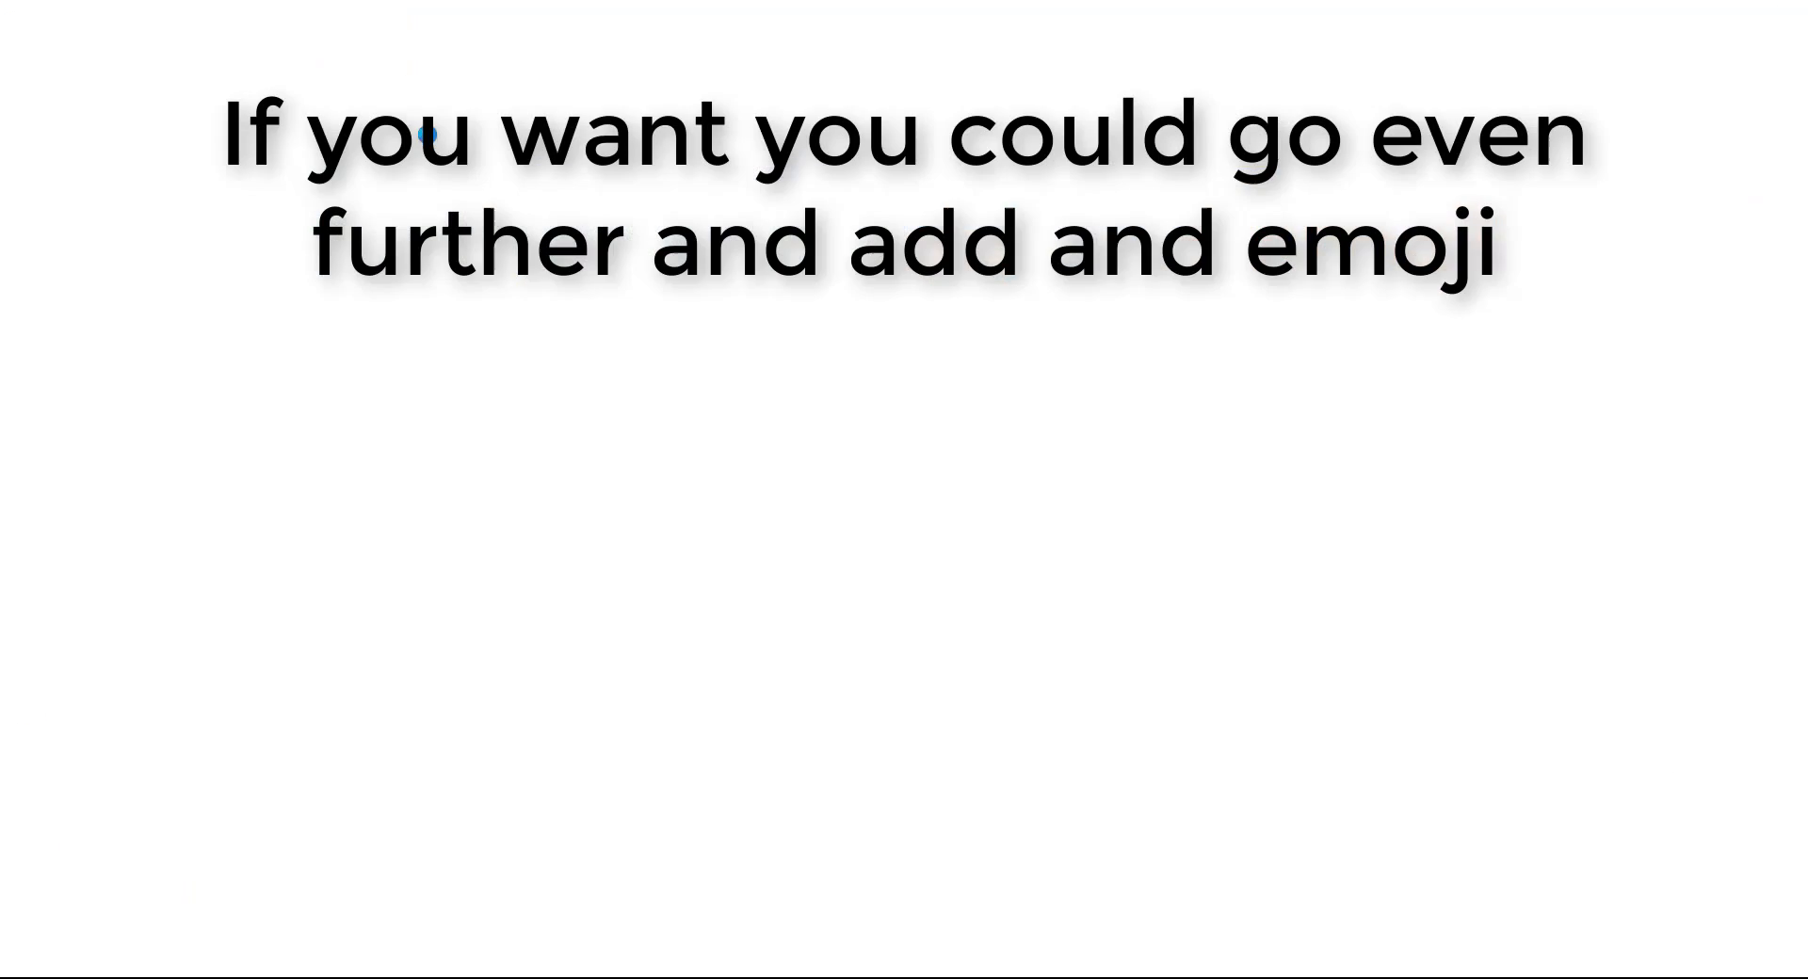
# Step: Switch to the Chrome browser, search Google Images for "wow face emoji" and preview several candidate images
pyautogui.write('wow face emoji')
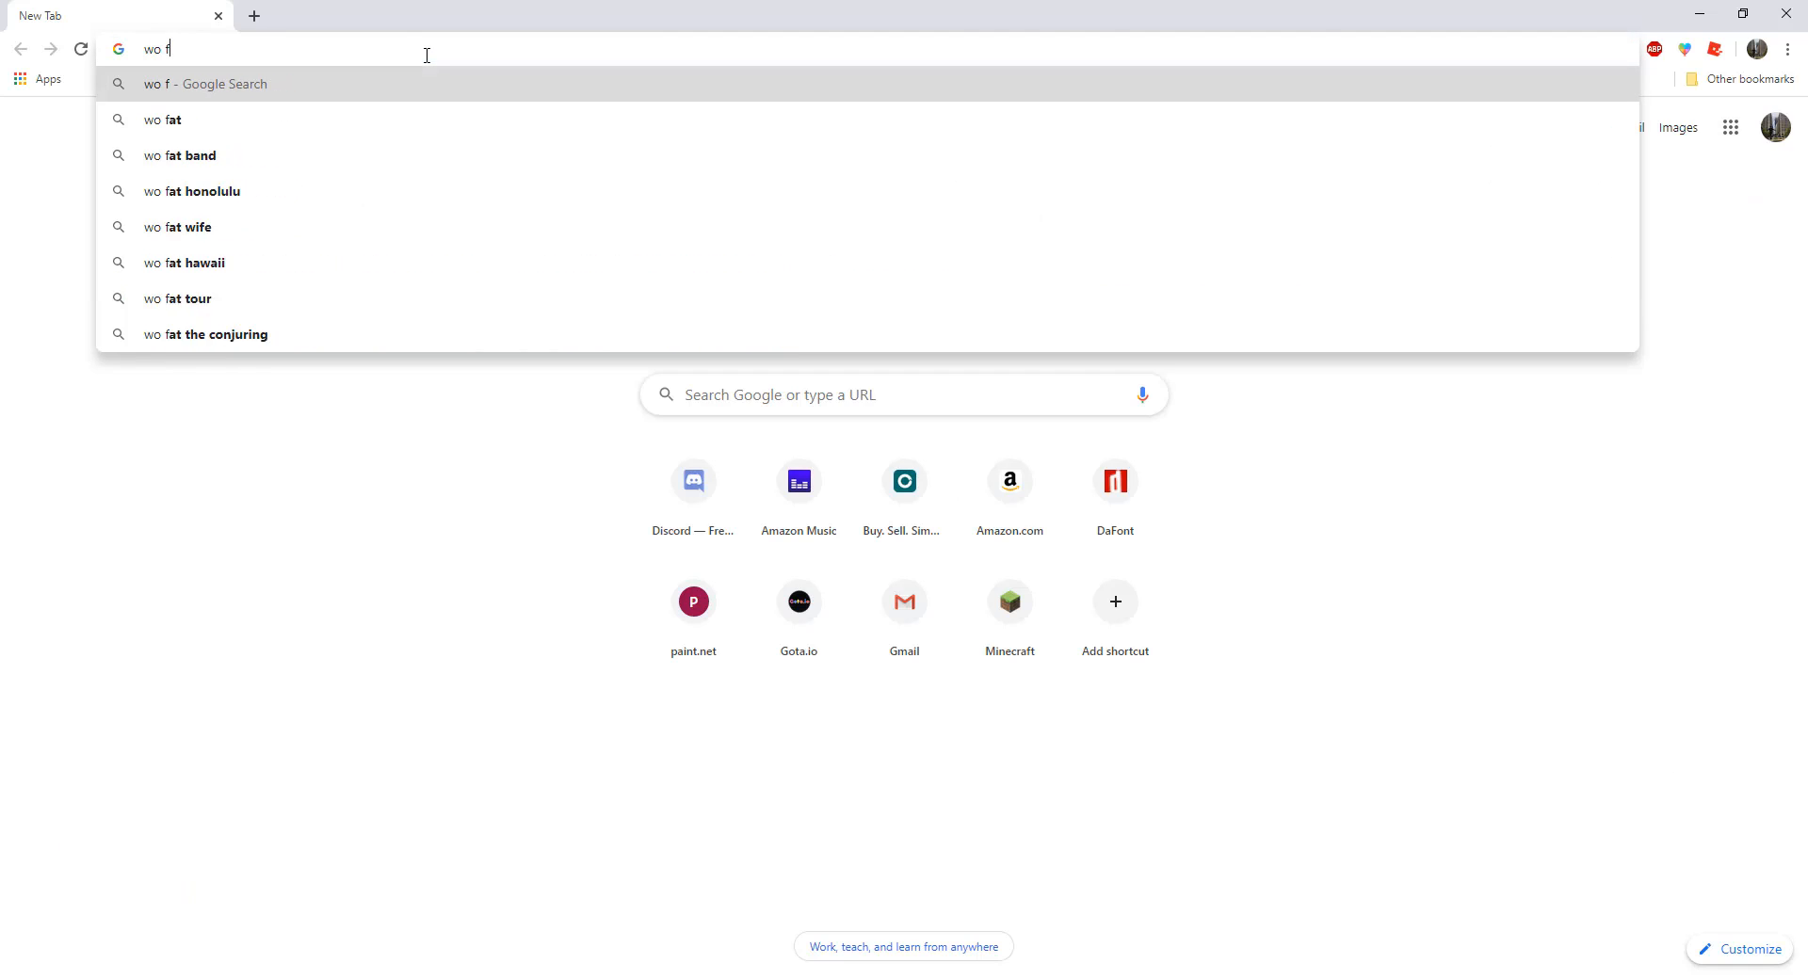
pyautogui.press('Return')
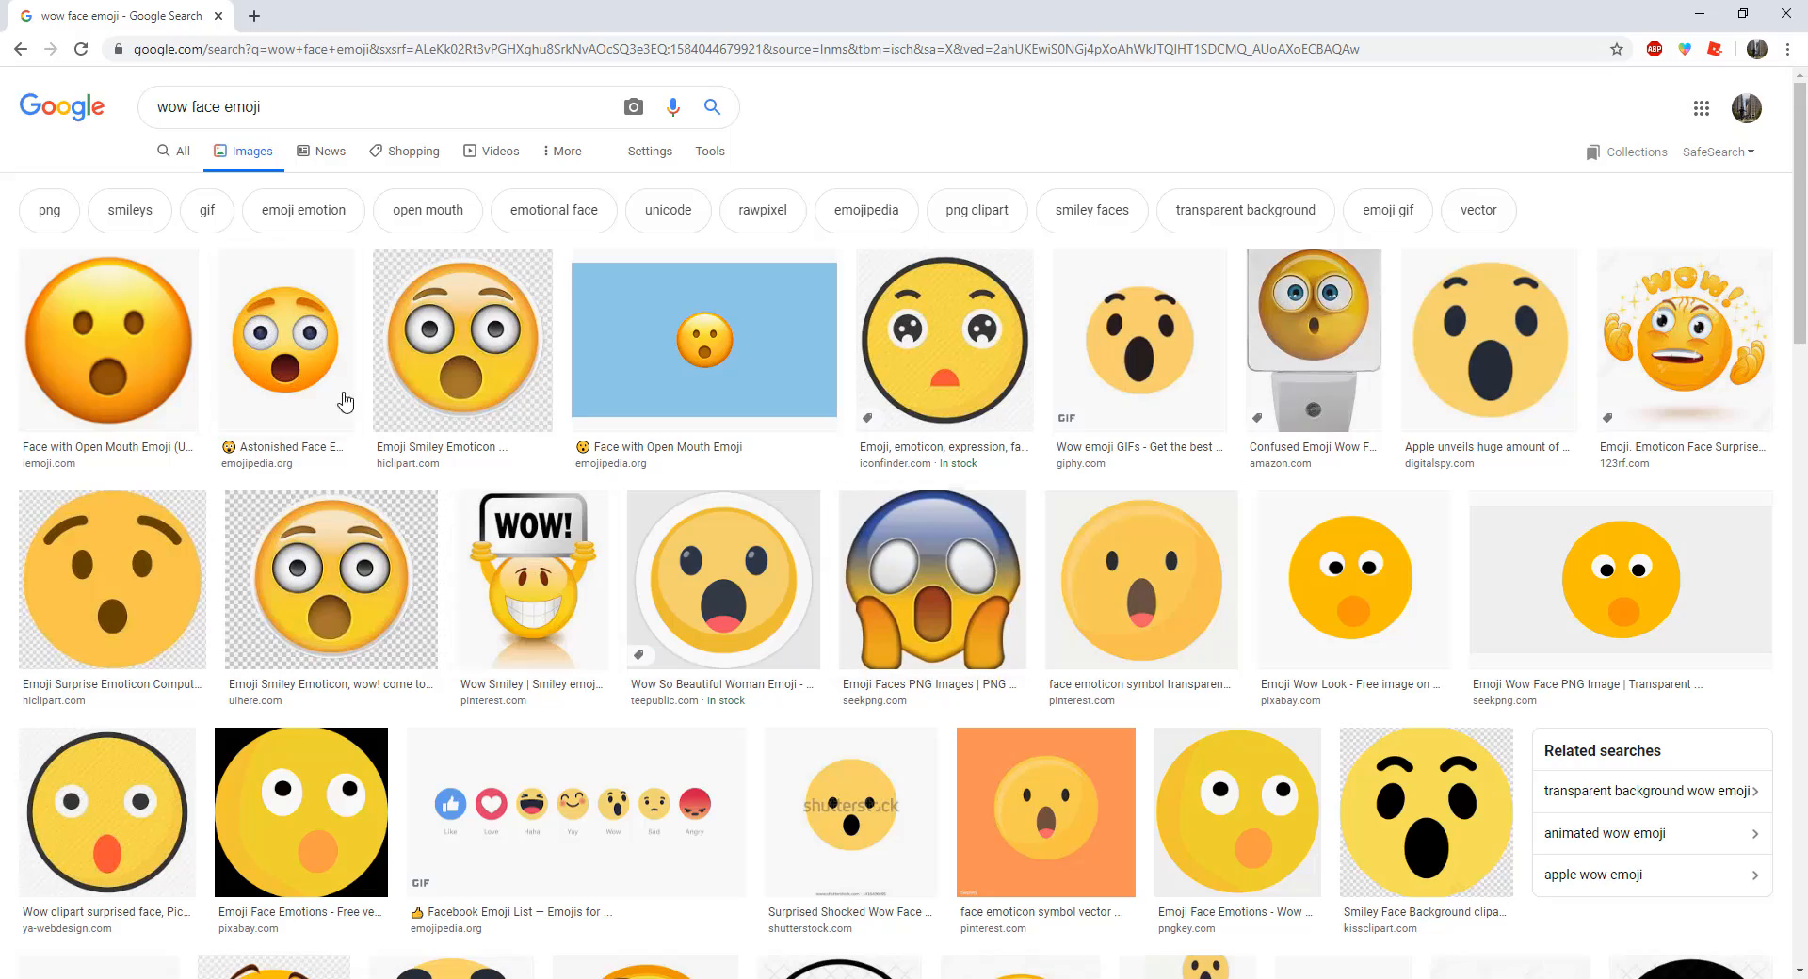
pyautogui.scroll(-7, 1492, 636)
pyautogui.click(1492, 636)
pyautogui.click(1410, 650)
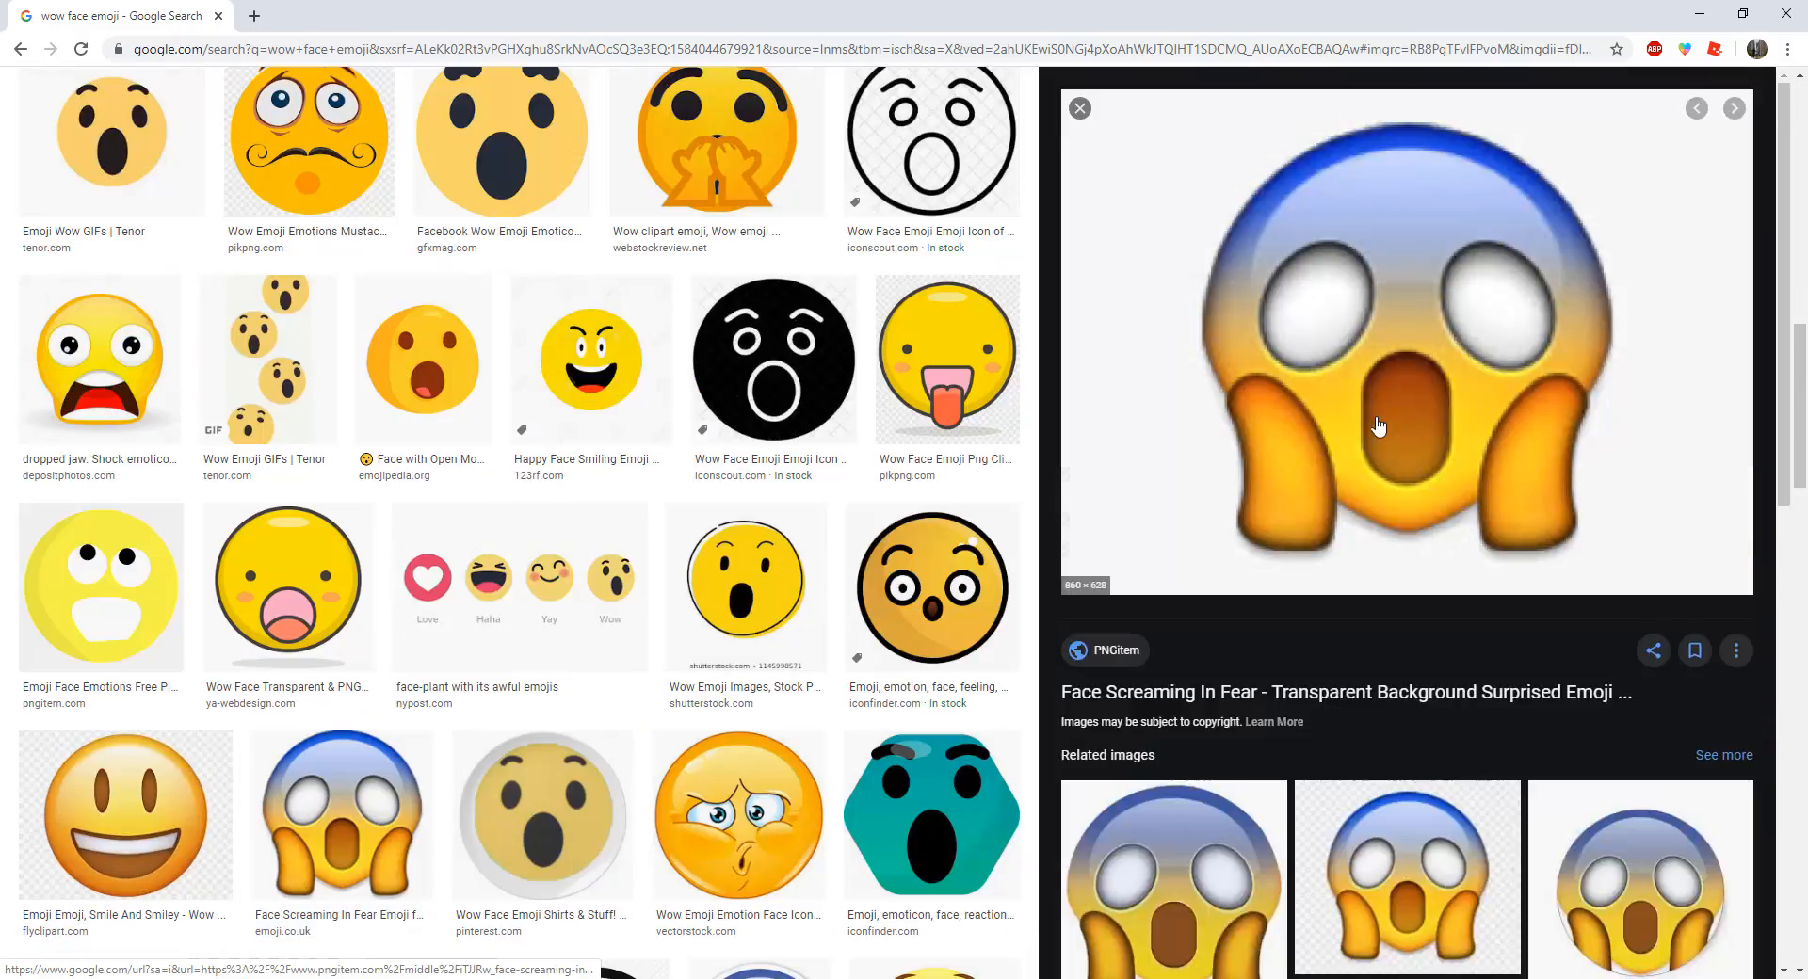
pyautogui.click(1215, 848)
pyautogui.scroll(-1, 1219, 758)
pyautogui.click(1219, 758)
# Step: Close the preview, search for "face screaming in fear emoji" images and look through them
pyautogui.click(1080, 106)
pyautogui.scroll(8, 942, 283)
pyautogui.moveTo(283, 108); pyautogui.dragTo(3, 122)
pyautogui.write('face screaming in fear emoji')
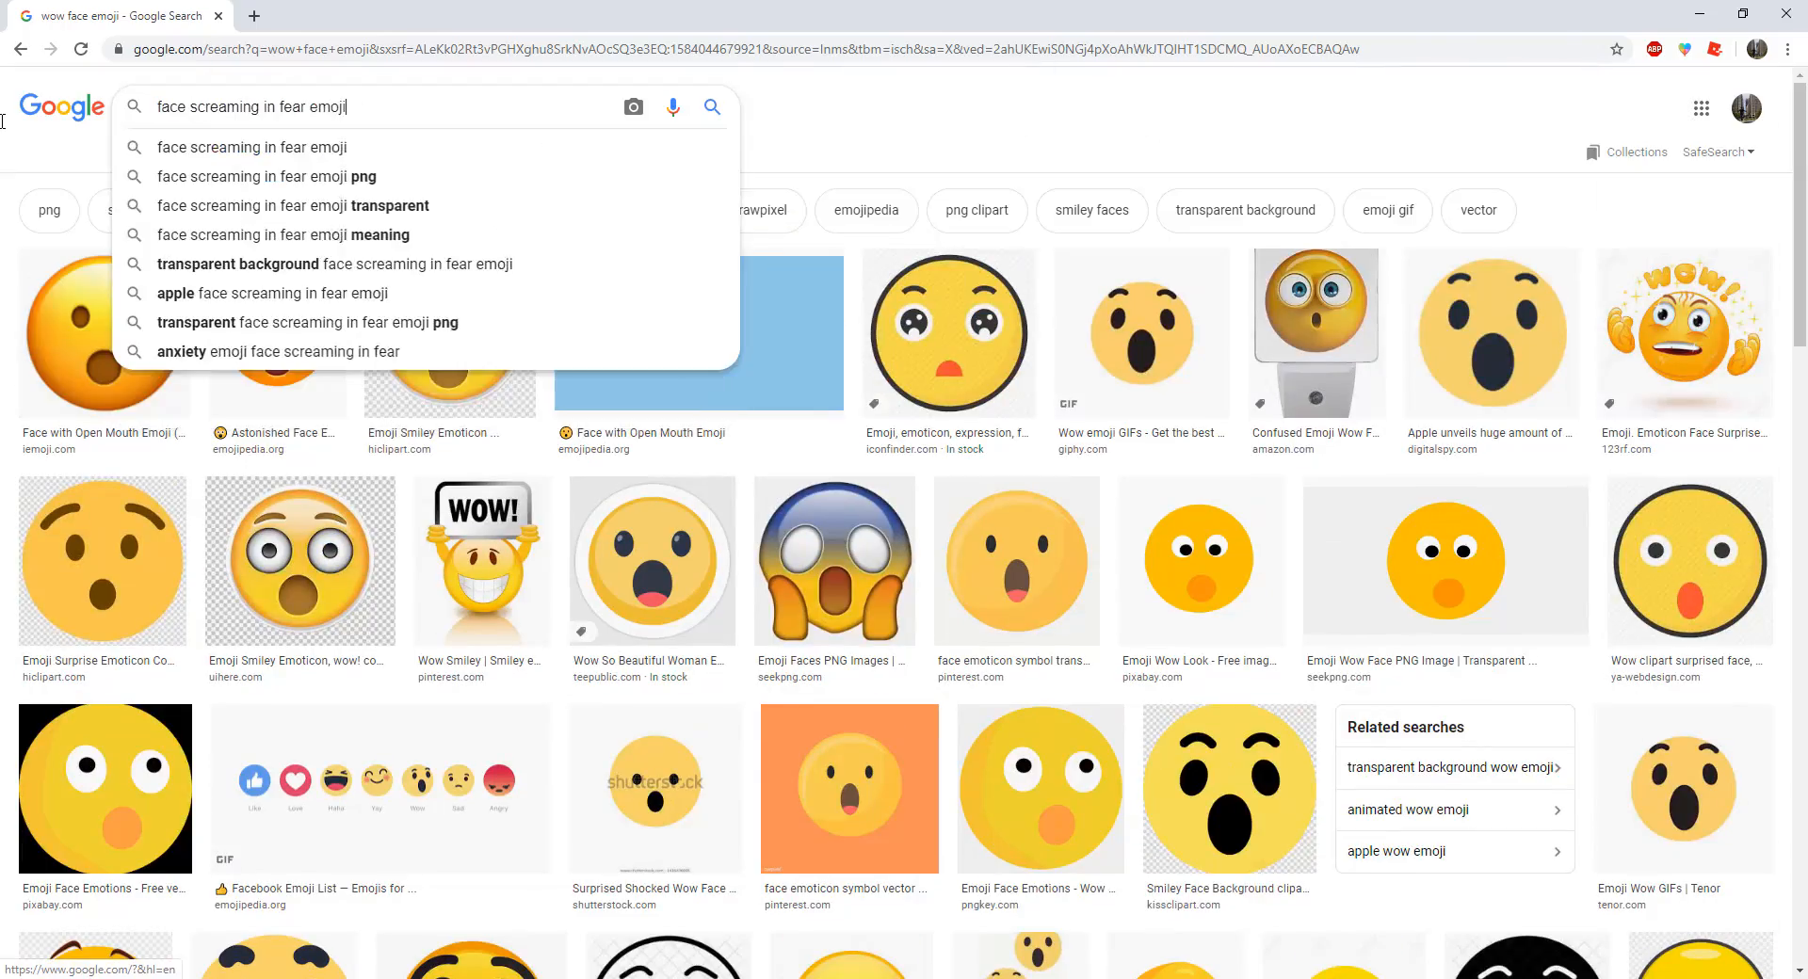
pyautogui.press('Return')
pyautogui.scroll(-8, 386, 376)
pyautogui.scroll(8, 386, 377)
# Step: Replace the query with "amazed emoji" and look through the image results for a suitable surprised face
pyautogui.click(404, 111)
pyautogui.press('BackSpace')
pyautogui.press('BackSpace')
pyautogui.press('BackSpace')
pyautogui.press('BackSpace')
pyautogui.press('BackSpace')
pyautogui.press('BackSpace')
pyautogui.press('BackSpace')
pyautogui.press('BackSpace')
pyautogui.press('BackSpace')
pyautogui.press('BackSpace')
pyautogui.press('BackSpace')
pyautogui.press('BackSpace')
pyautogui.press('BackSpace')
pyautogui.press('BackSpace')
pyautogui.press('BackSpace')
pyautogui.press('BackSpace')
pyautogui.press('BackSpace')
pyautogui.press('BackSpace')
pyautogui.press('BackSpace')
pyautogui.press('BackSpace')
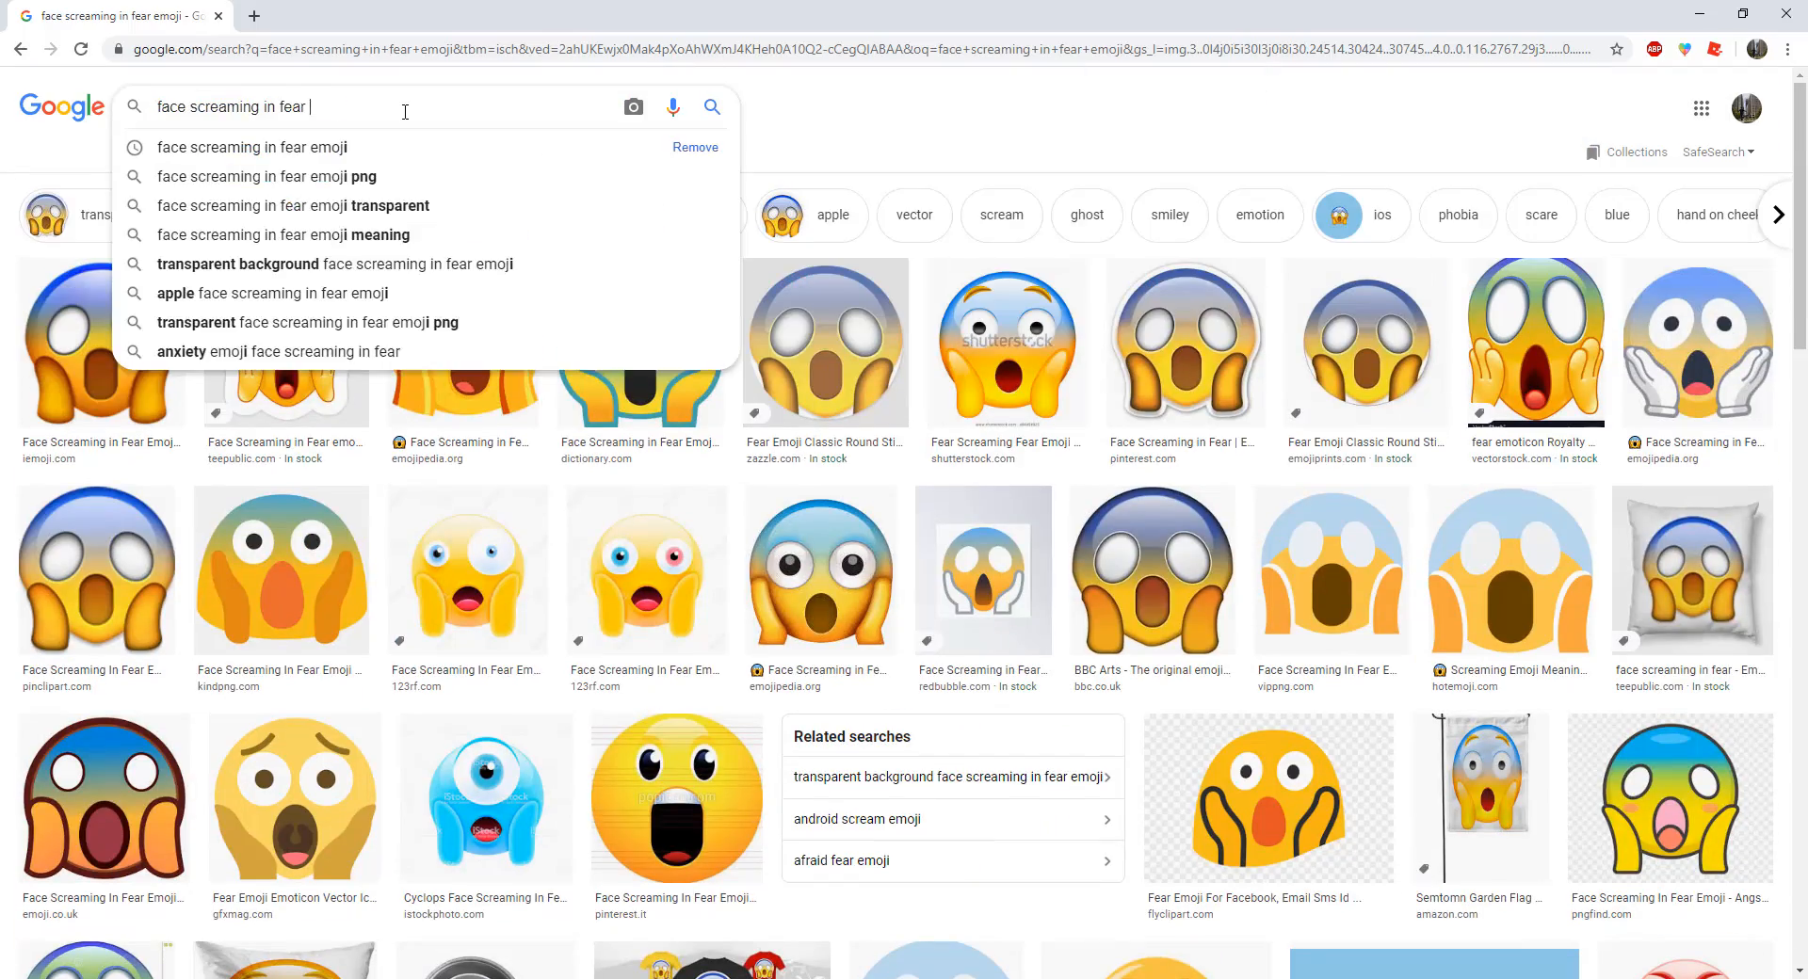
pyautogui.write('amazed emoji')
pyautogui.press('Return')
pyautogui.scroll(-1, 351, 374)
pyautogui.scroll(-4, 352, 374)
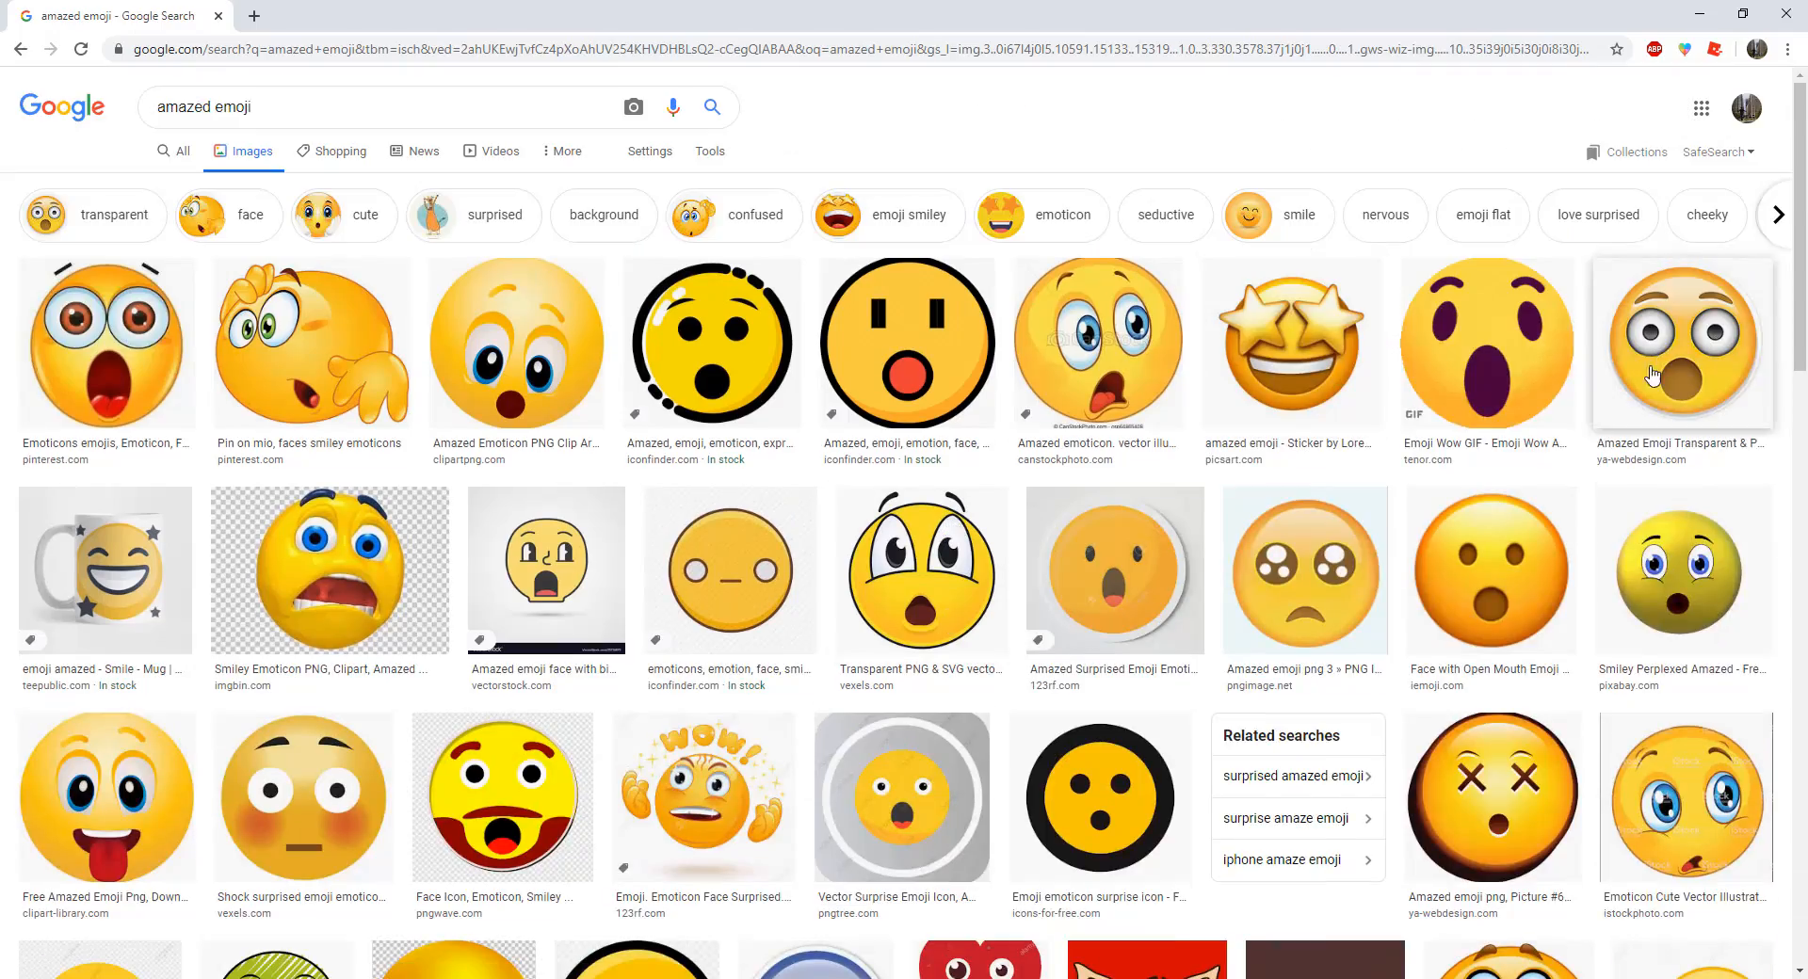
pyautogui.scroll(-15, 429, 377)
pyautogui.scroll(18, 1183, 537)
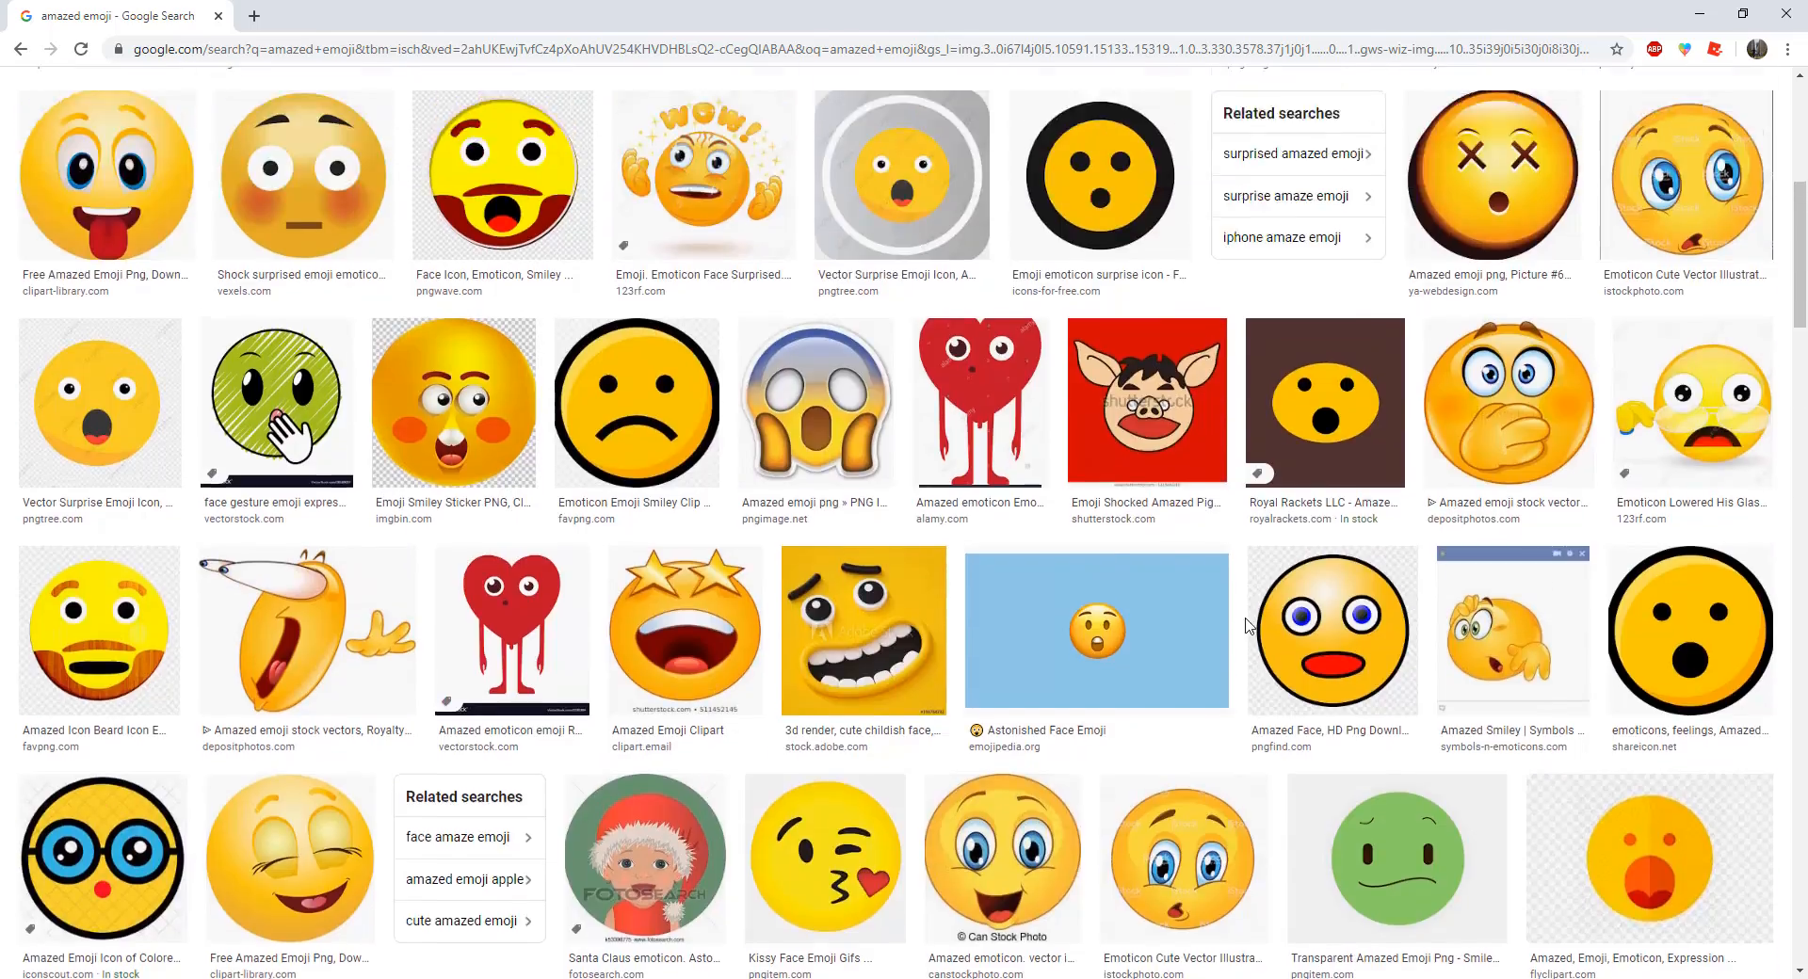
# Step: Open the flat yellow "face with open mouth emoji" on a plain light background and copy the image
pyautogui.click(1258, 716)
pyautogui.scroll(-1, 1629, 571)
pyautogui.click(1628, 572)
pyautogui.click(1372, 553)
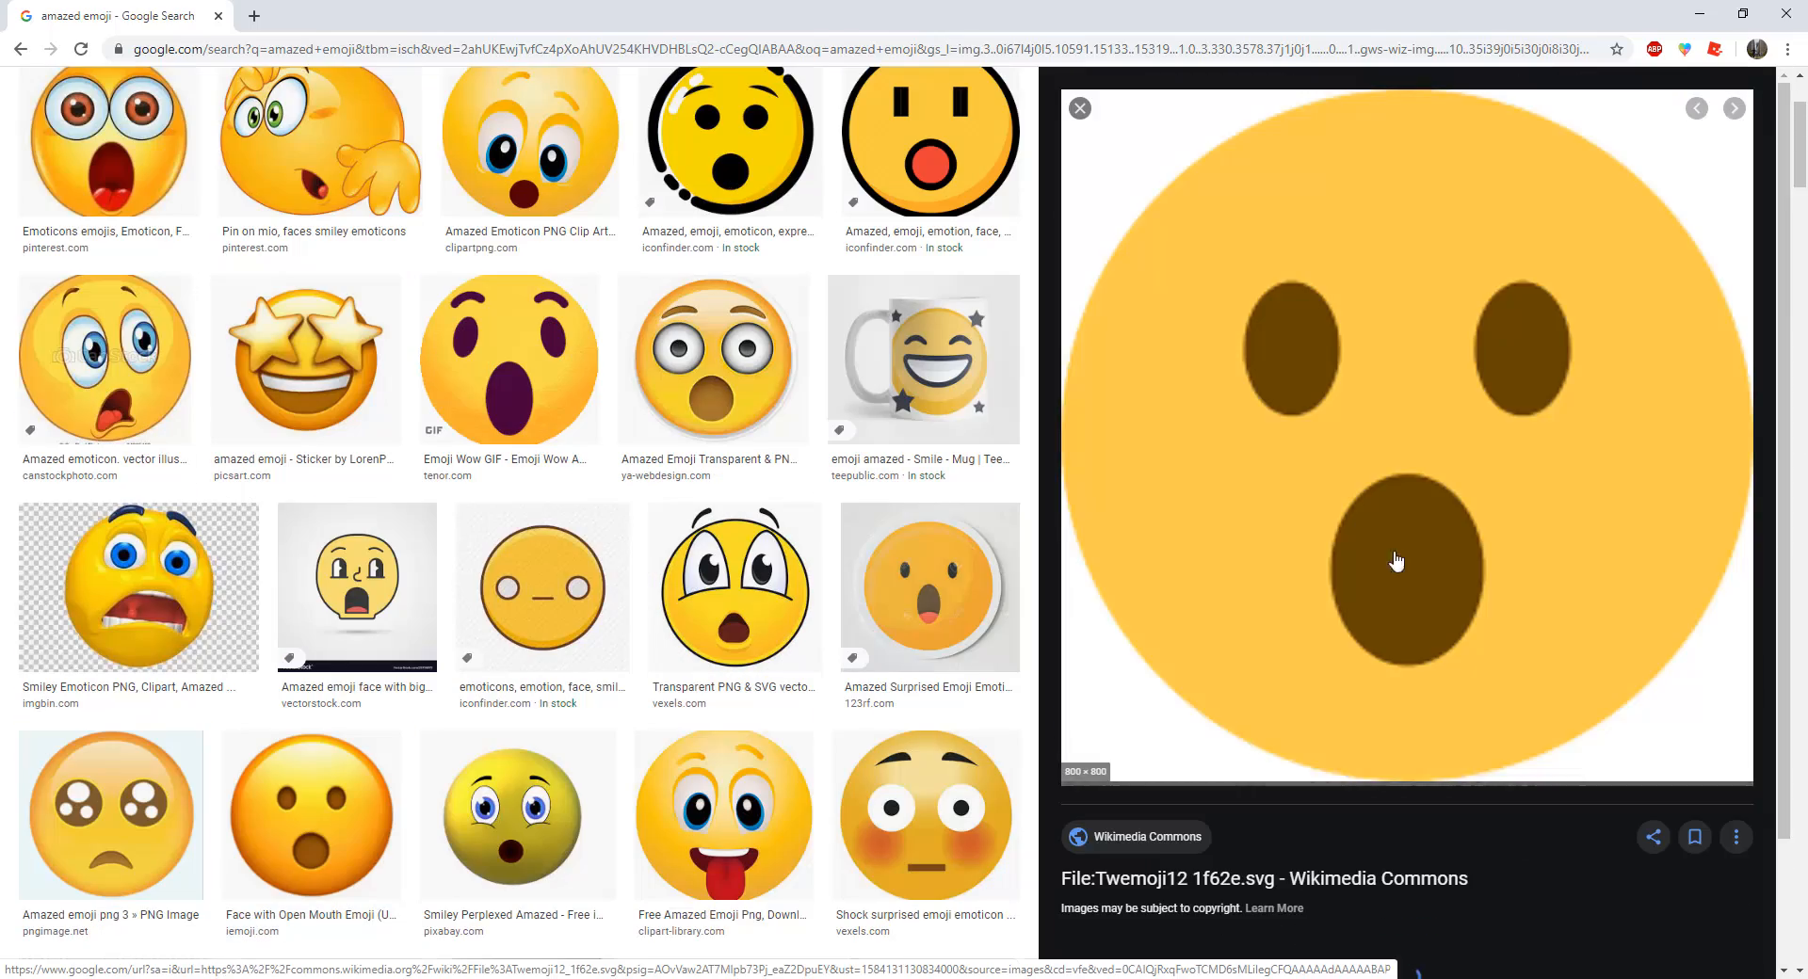
pyautogui.scroll(-5, 1372, 553)
pyautogui.click(1314, 508)
pyautogui.rightClick(1308, 292)
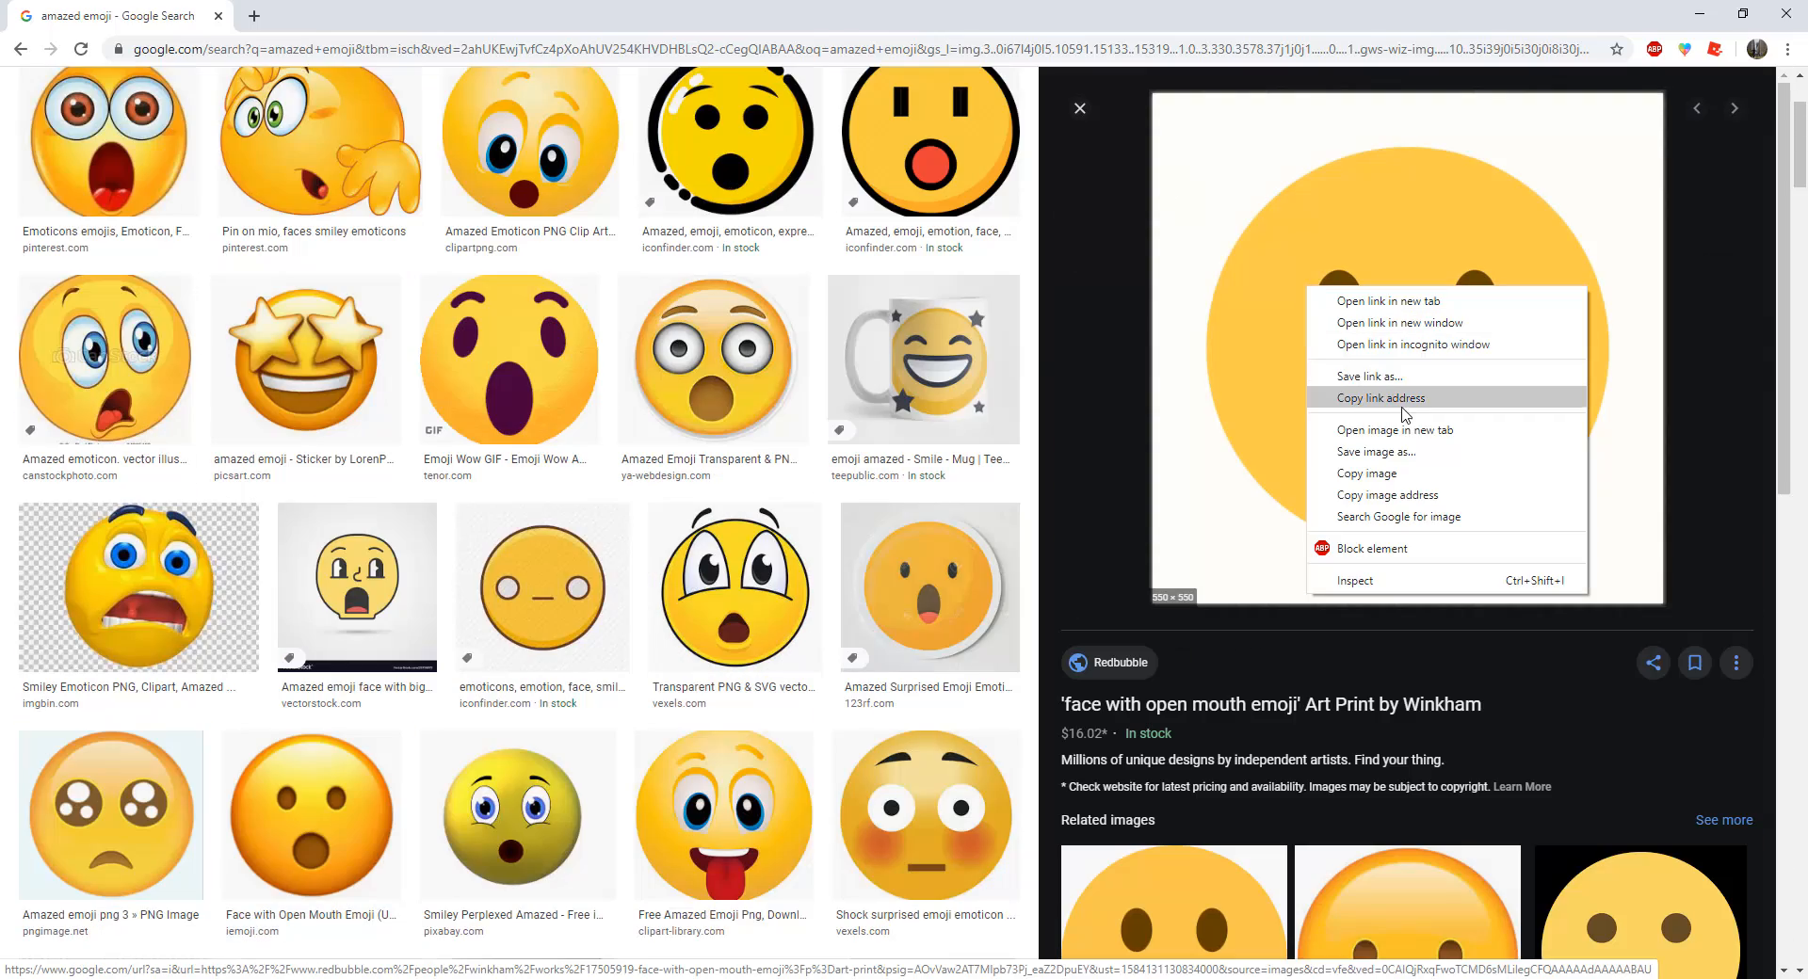
pyautogui.click(1405, 454)
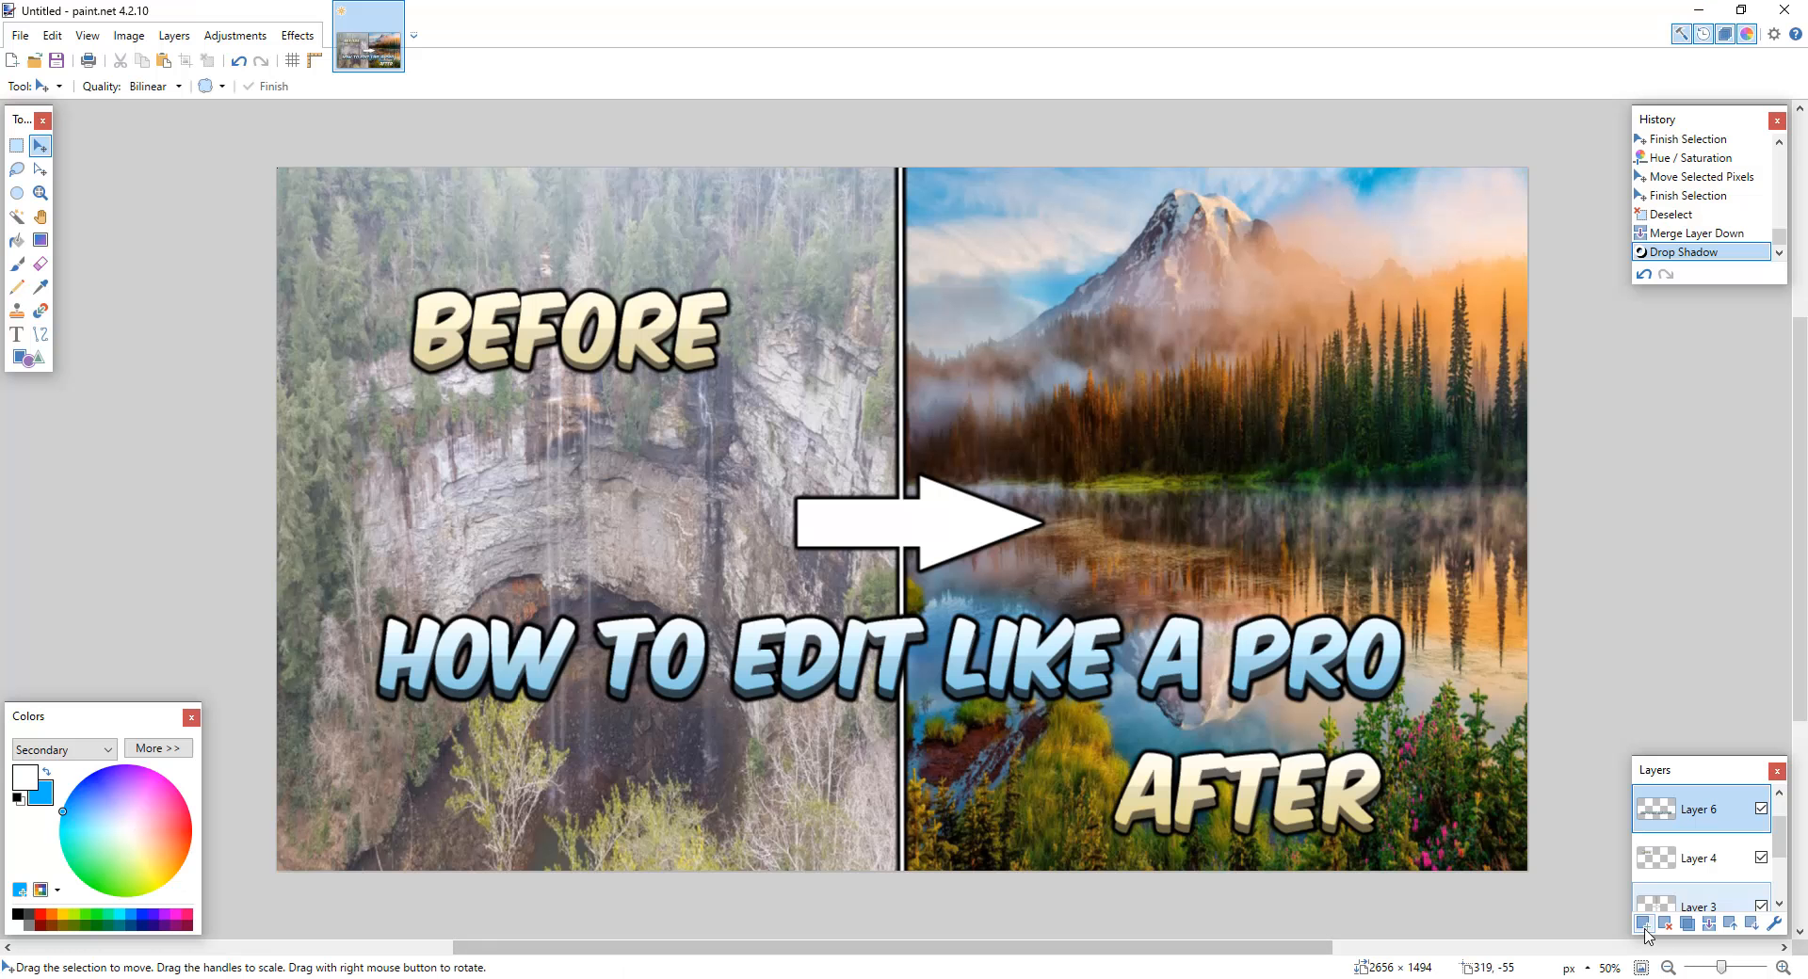
# Step: Switch to paint.net, paste the copied emoji into a new layer and move it over the after photo
pyautogui.click(1644, 926)
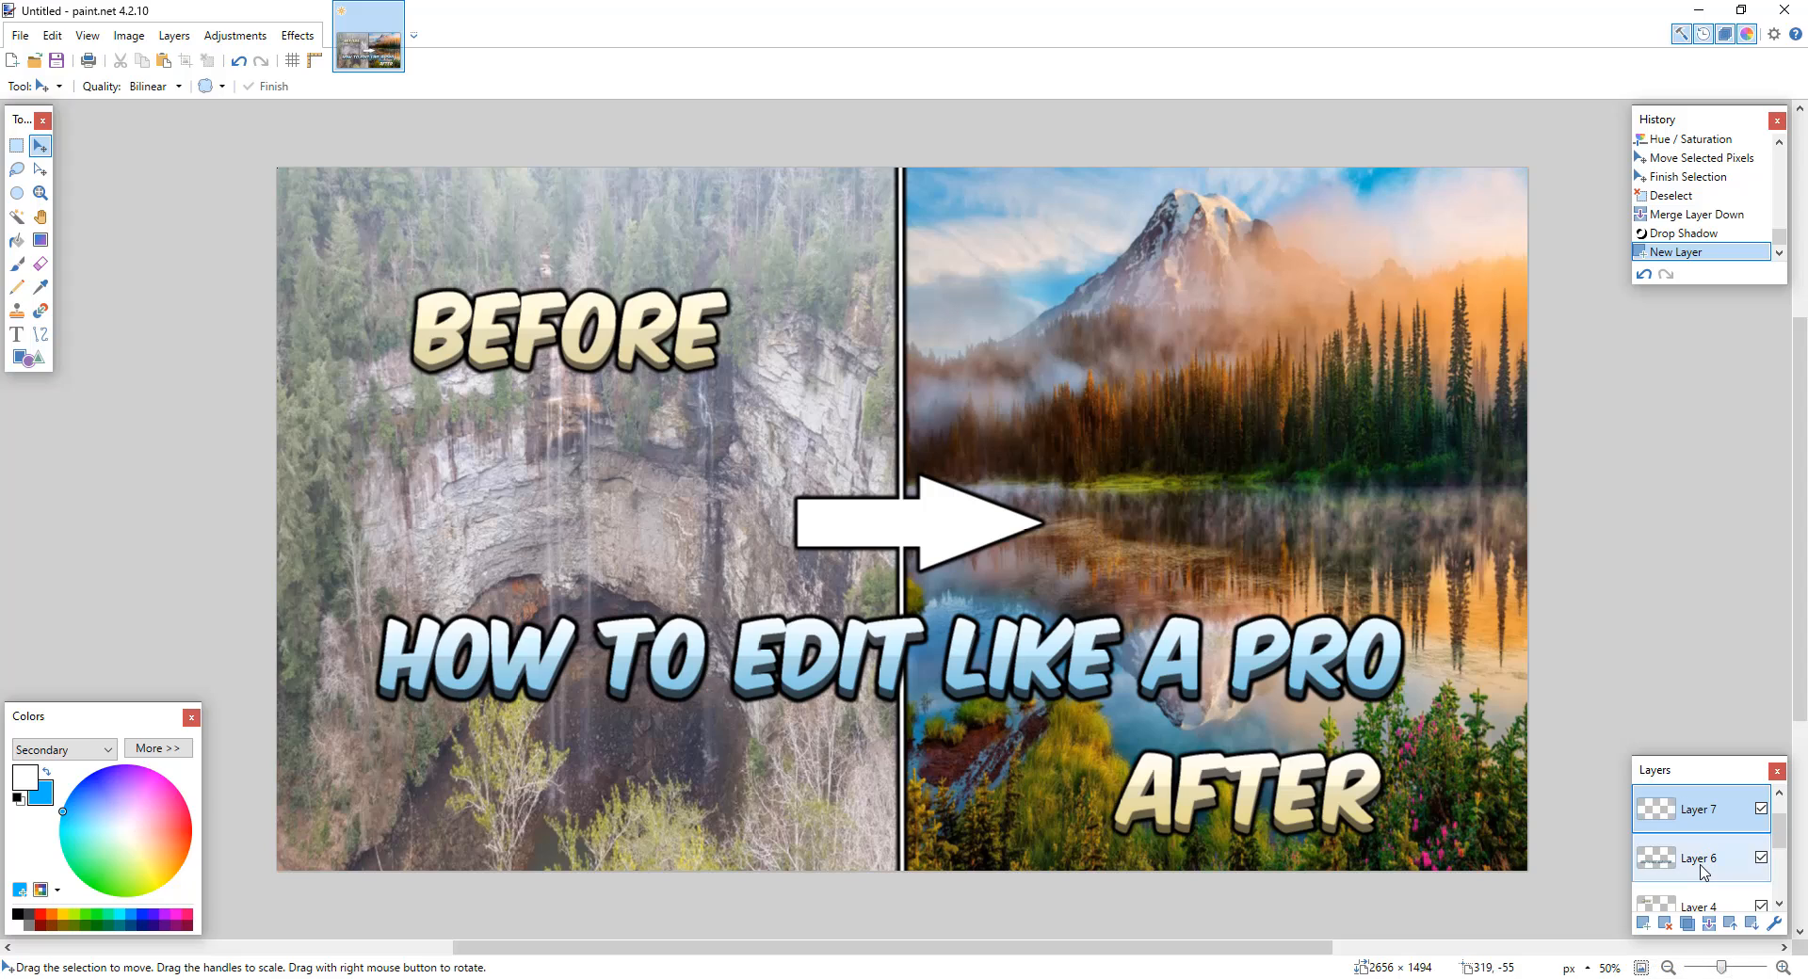
pyautogui.hotkey('ctrl', 'v')
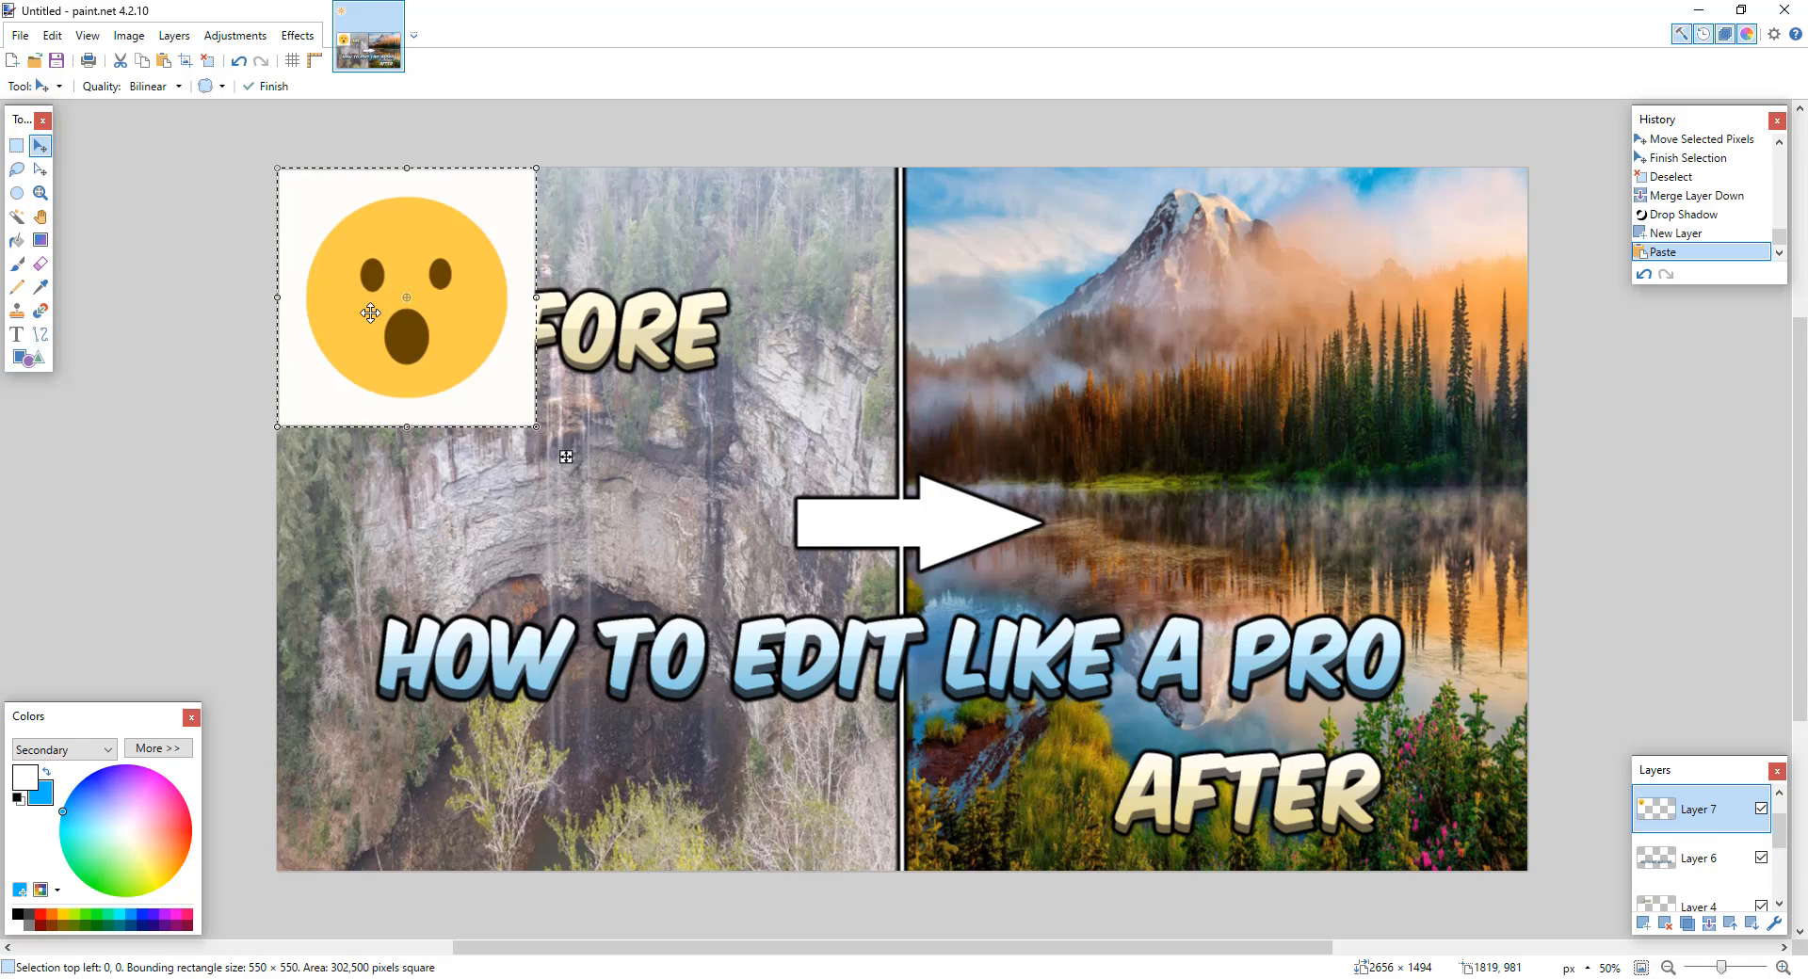
pyautogui.moveTo(370, 314); pyautogui.dragTo(1186, 394)
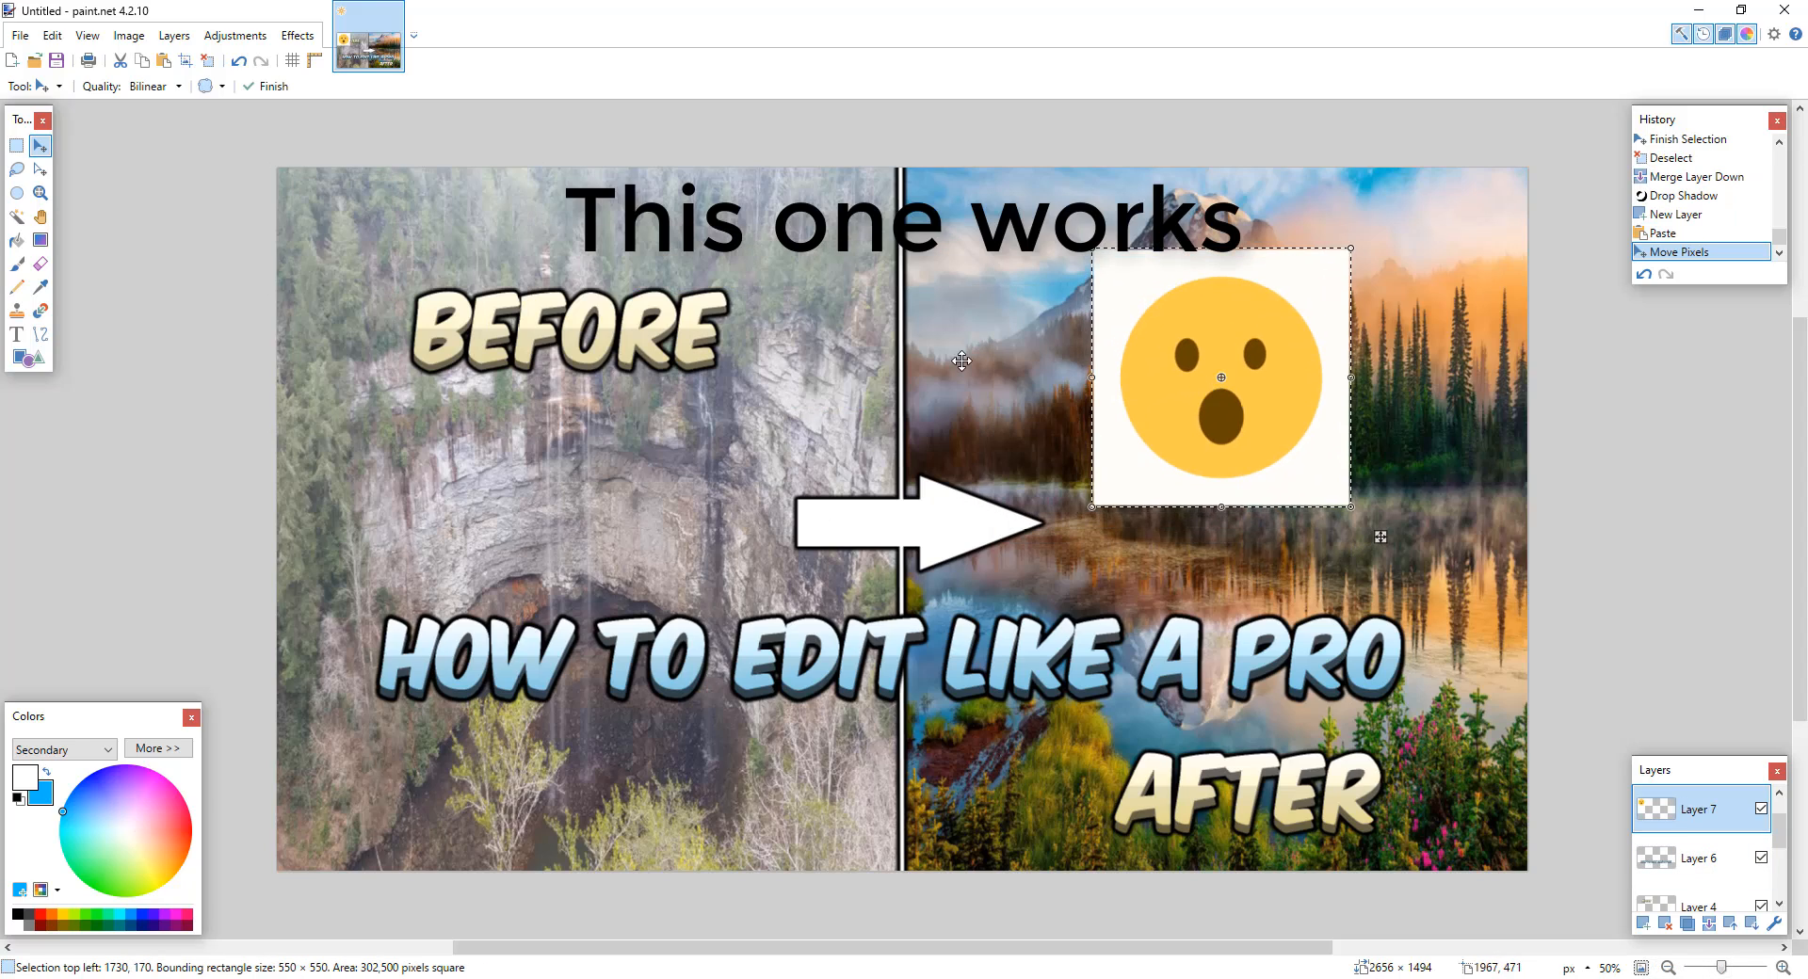
# Step: Select the emoji's light background with the Magic Wand at 50% tolerance and delete it
pyautogui.click(17, 217)
pyautogui.click(1125, 293)
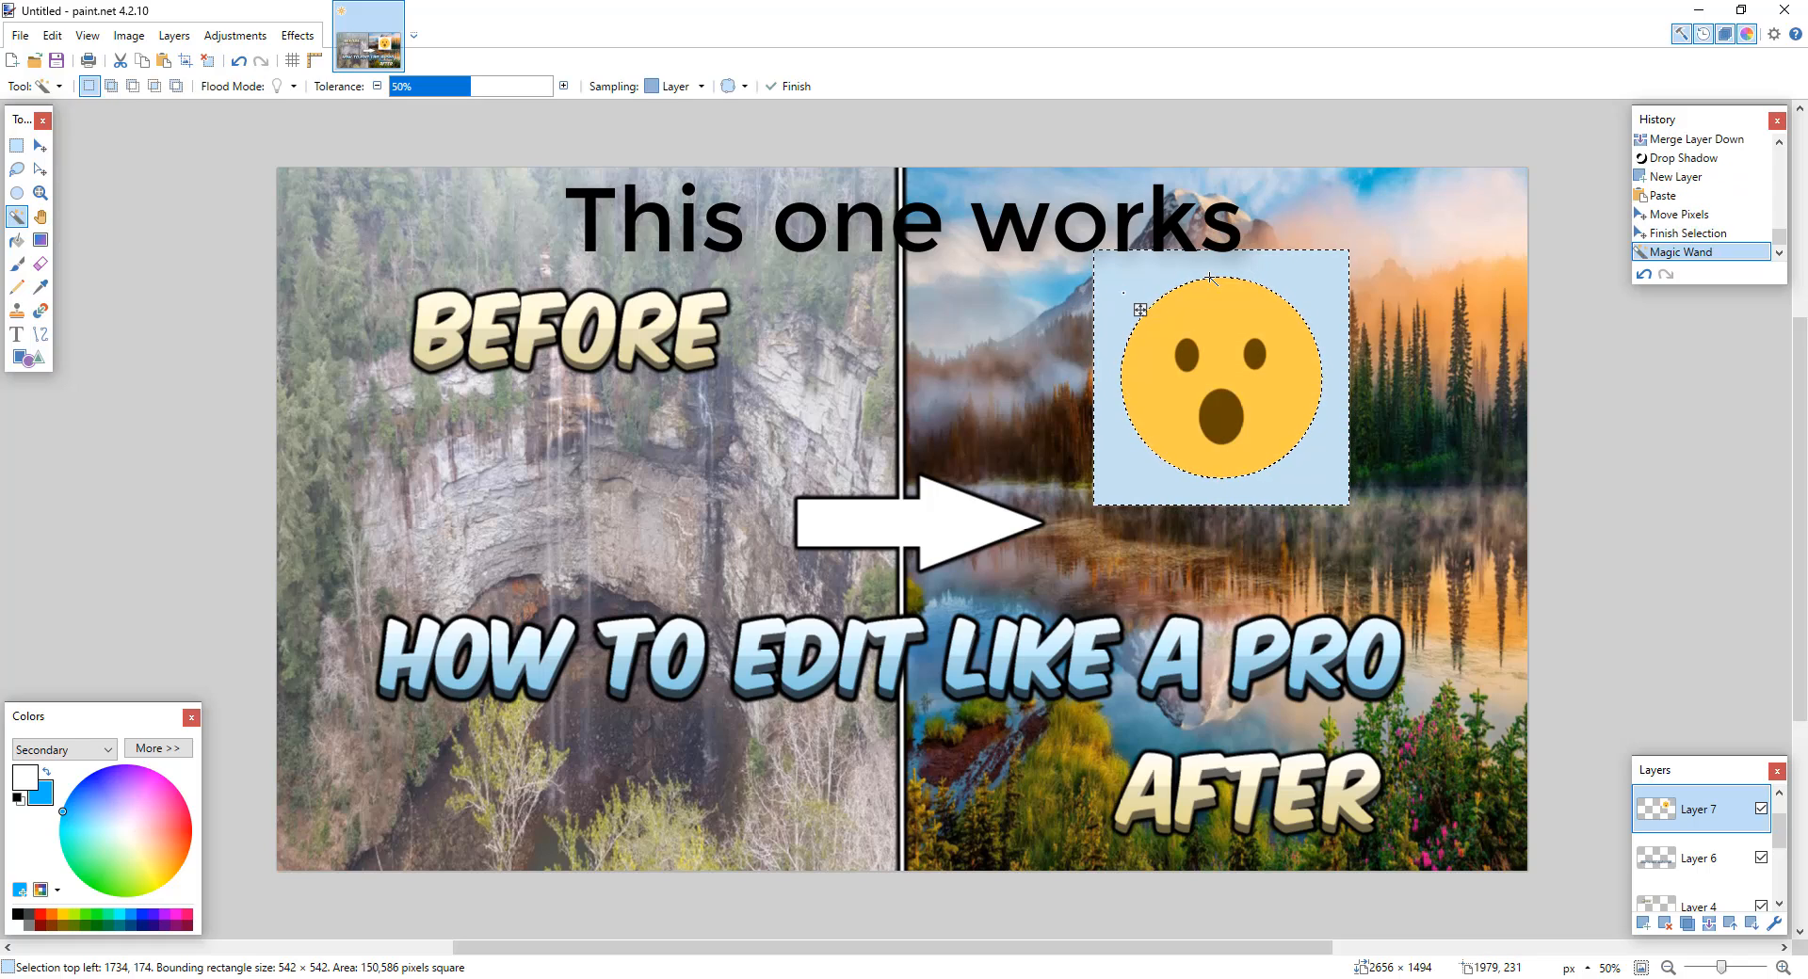
pyautogui.press('Delete')
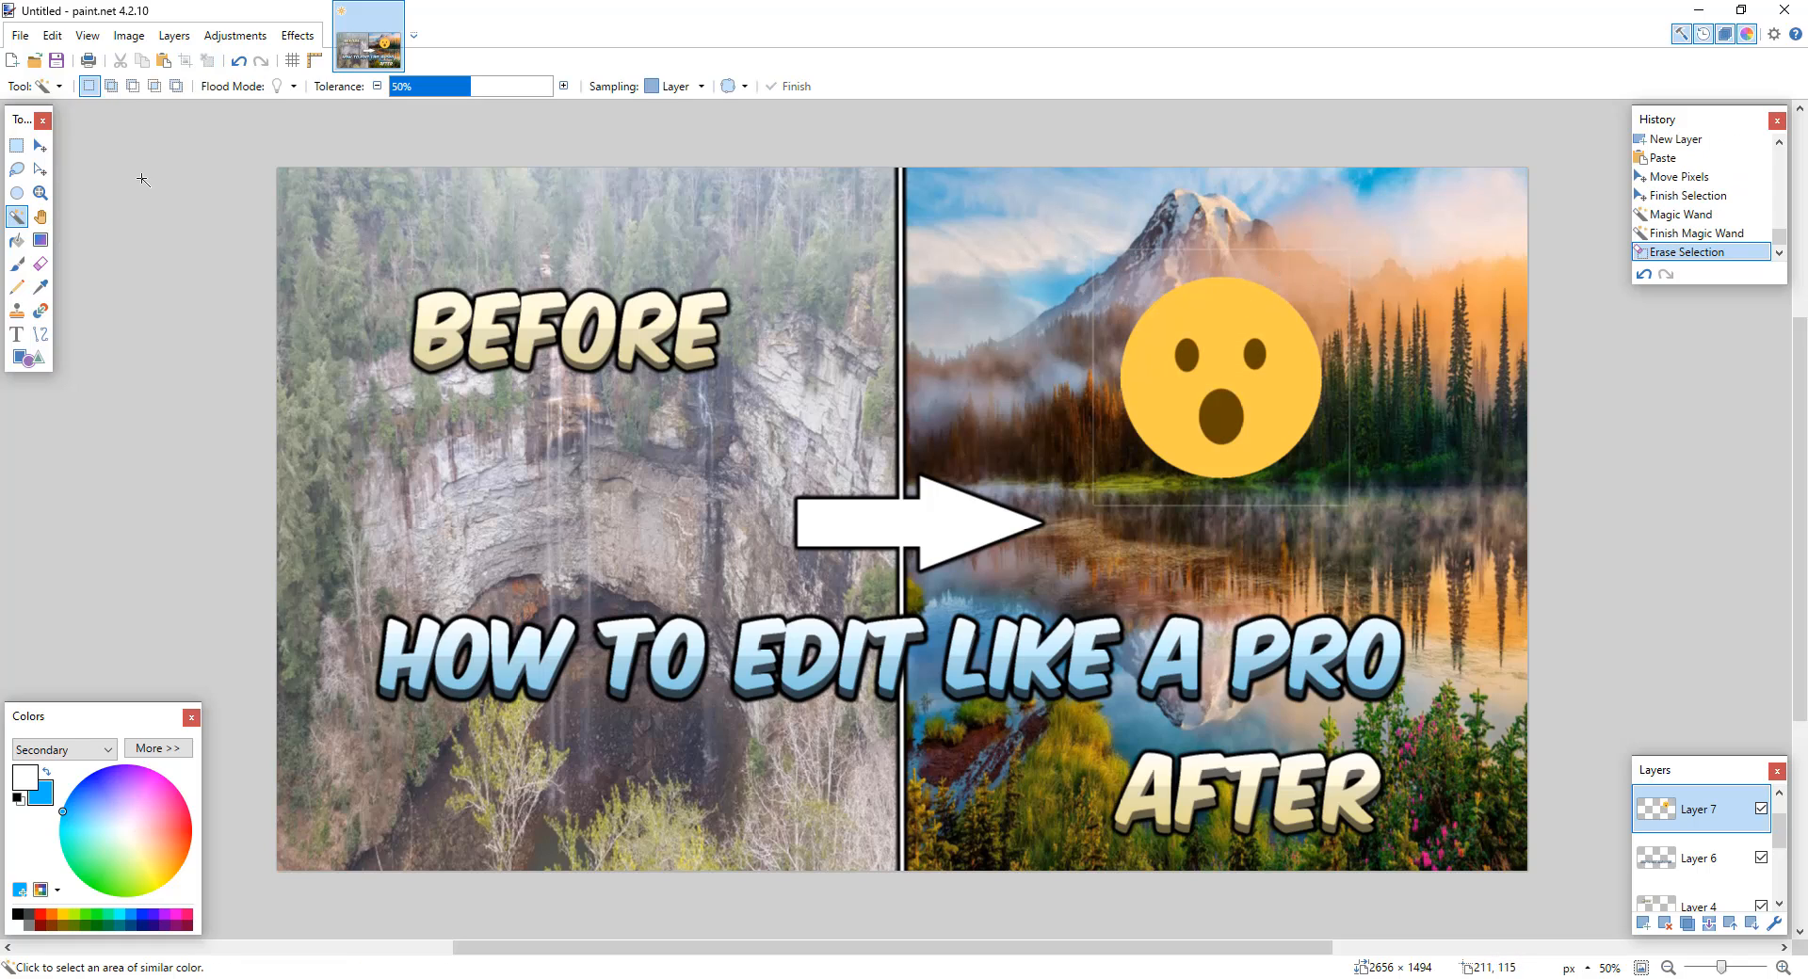
# Step: Erase the faint leftover outline around the emoji using rectangular selections
pyautogui.click(17, 146)
pyautogui.moveTo(1052, 226); pyautogui.dragTo(1116, 515)
pyautogui.press('Delete')
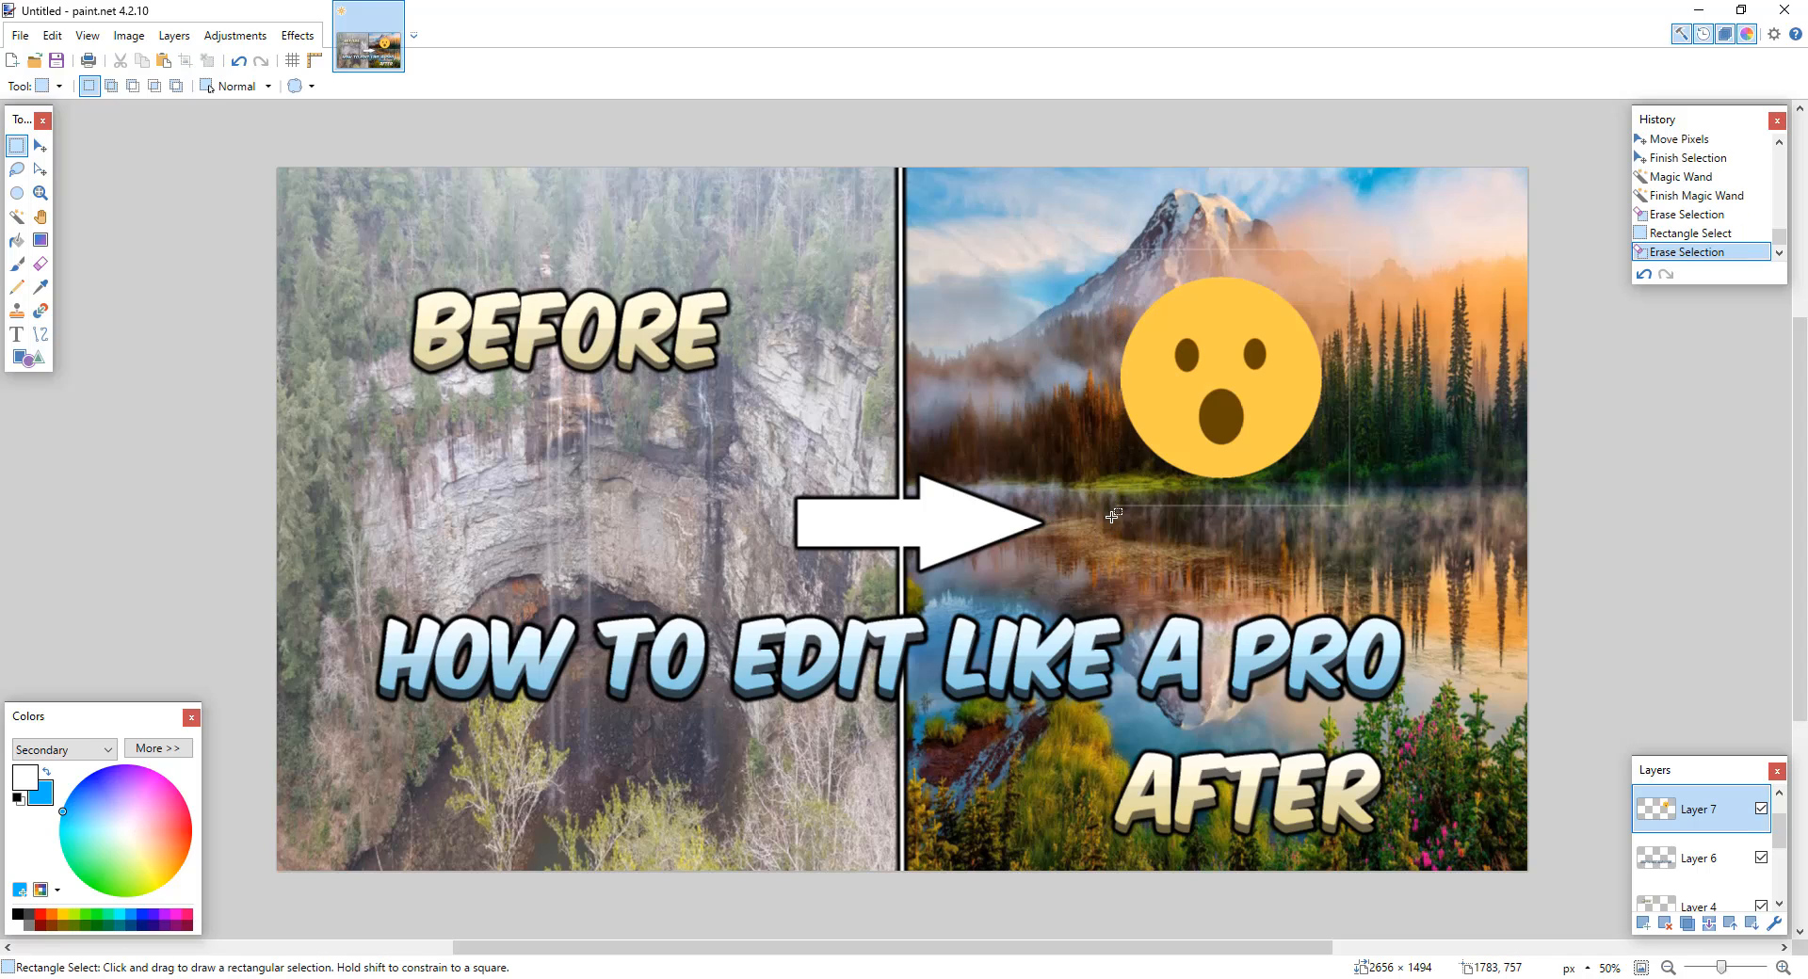
pyautogui.moveTo(1072, 213)
pyautogui.mouseDown()
pyautogui.moveTo(1351, 273)
pyautogui.moveTo(1356, 255)
pyautogui.moveTo(1330, 526)
pyautogui.moveTo(1117, 493)
pyautogui.mouseUp()
pyautogui.press('Delete')
pyautogui.press('Delete')
pyautogui.press('Delete')
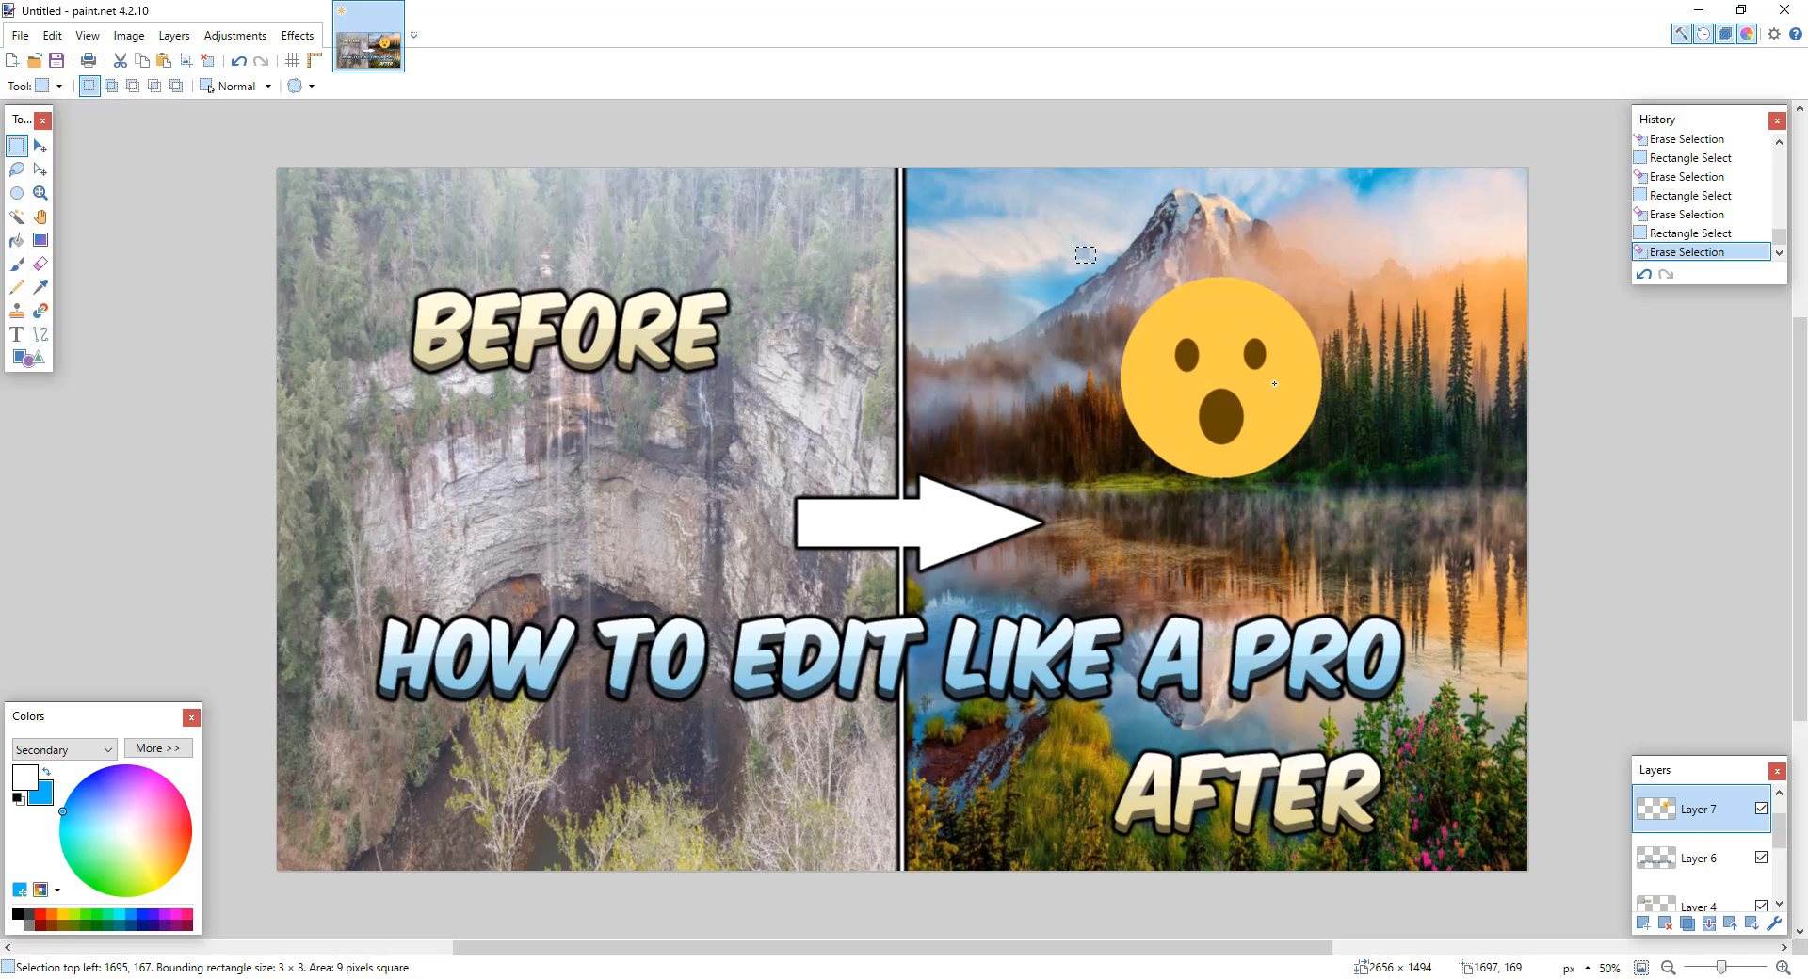
# Step: Select the emoji, tilt it clockwise about 14.5°, shrink it, place it in the after photo's upper-right corner and deselect it
pyautogui.moveTo(1076, 248); pyautogui.dragTo(1369, 504)
pyautogui.click(40, 145)
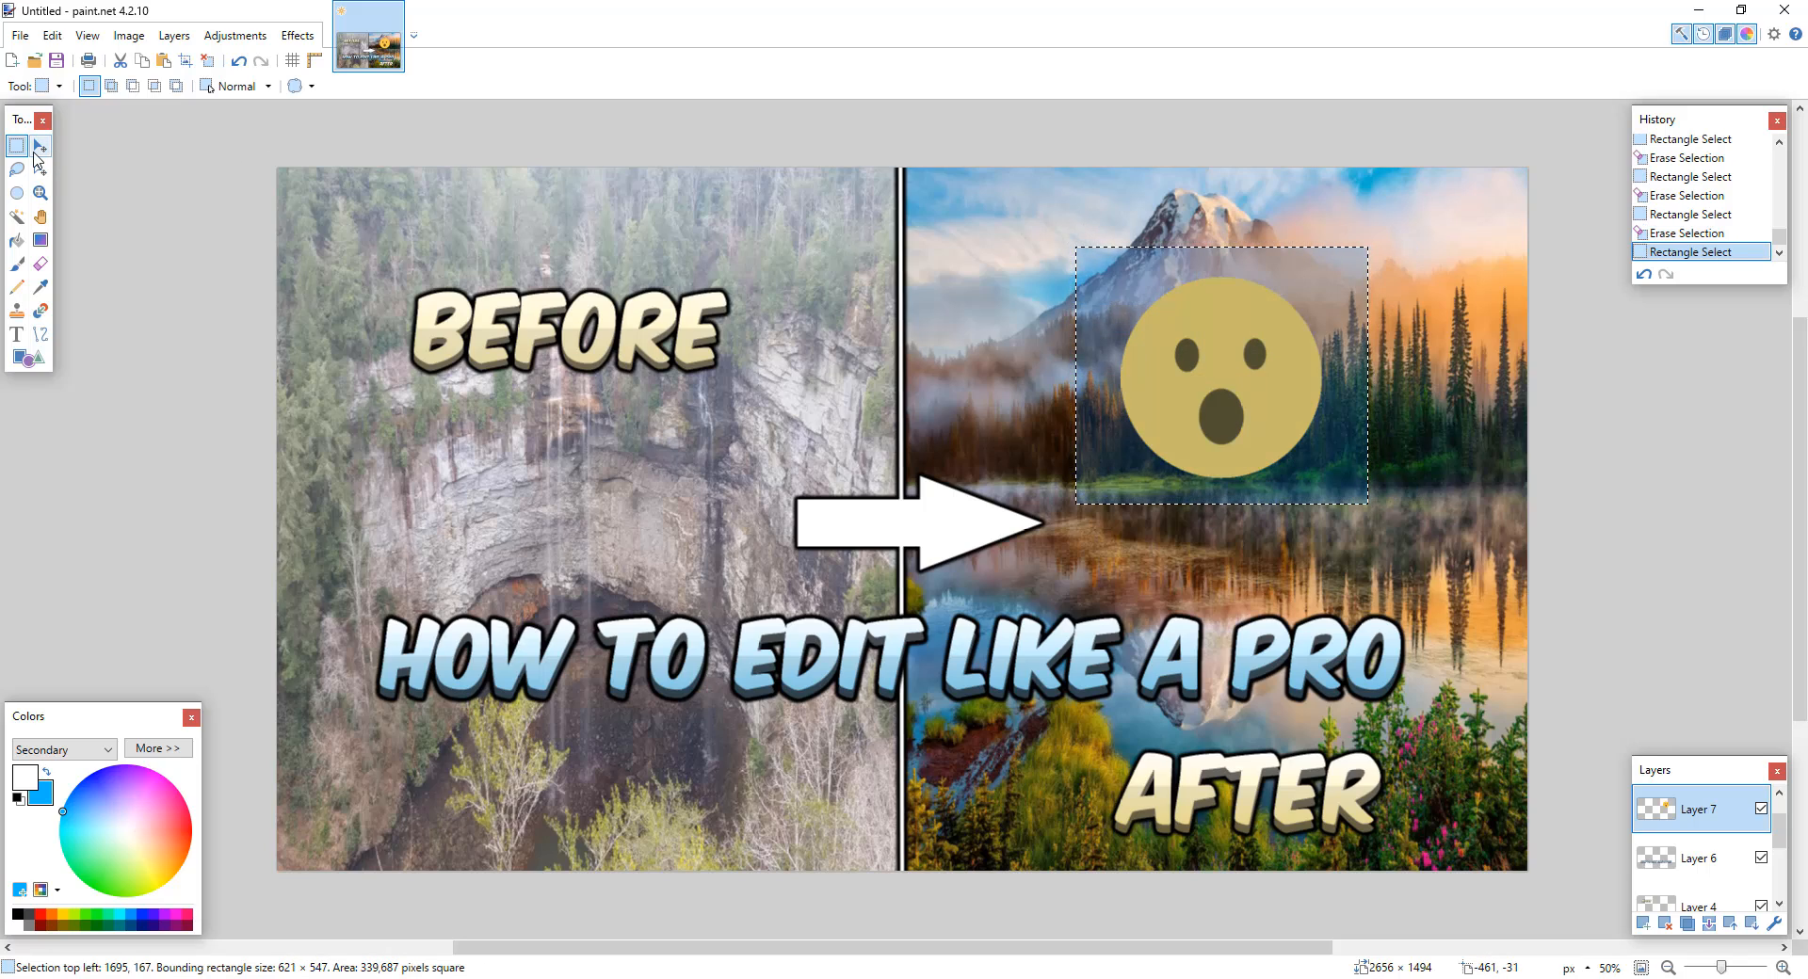
pyautogui.moveTo(1076, 248); pyautogui.dragTo(1169, 317)
pyautogui.moveTo(1416, 455); pyautogui.dragTo(1373, 513)
pyautogui.moveTo(1304, 432); pyautogui.dragTo(1440, 291)
pyautogui.moveTo(1331, 159); pyautogui.dragTo(1354, 185)
pyautogui.moveTo(1052, 291); pyautogui.dragTo(1052, 292)
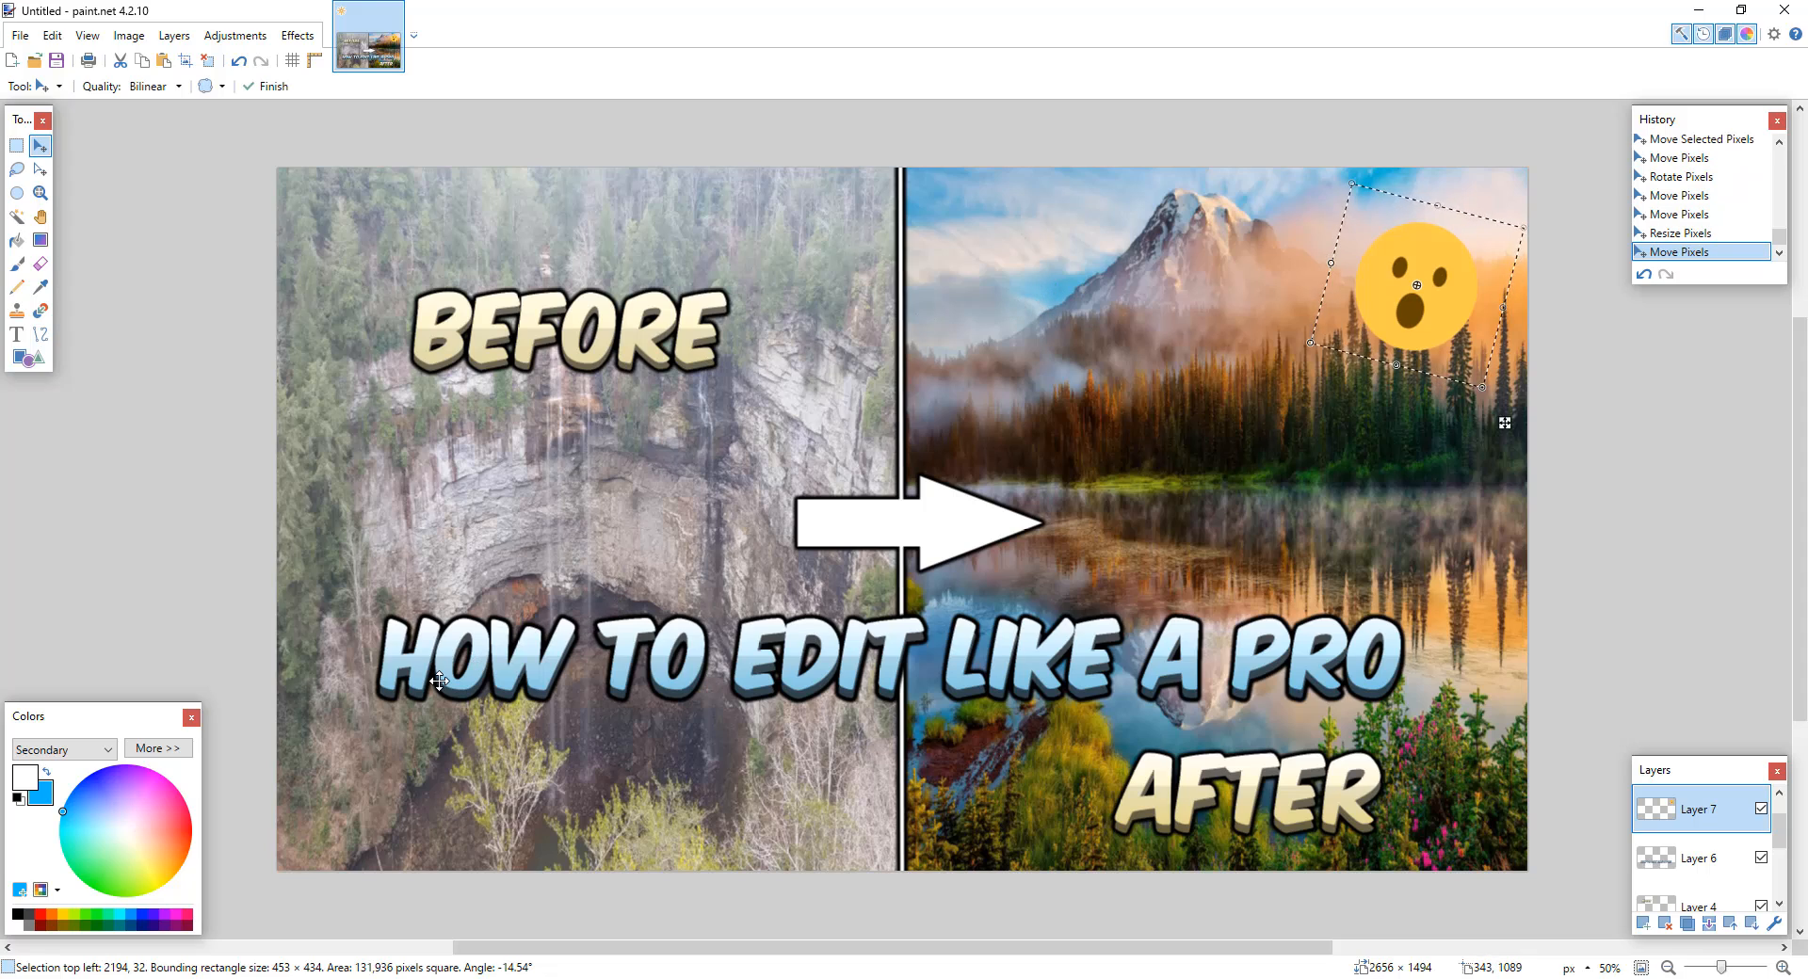
pyautogui.click(16, 145)
pyautogui.moveTo(273, 164); pyautogui.dragTo(339, 282)
pyautogui.moveTo(402, 382); pyautogui.dragTo(240, 422)
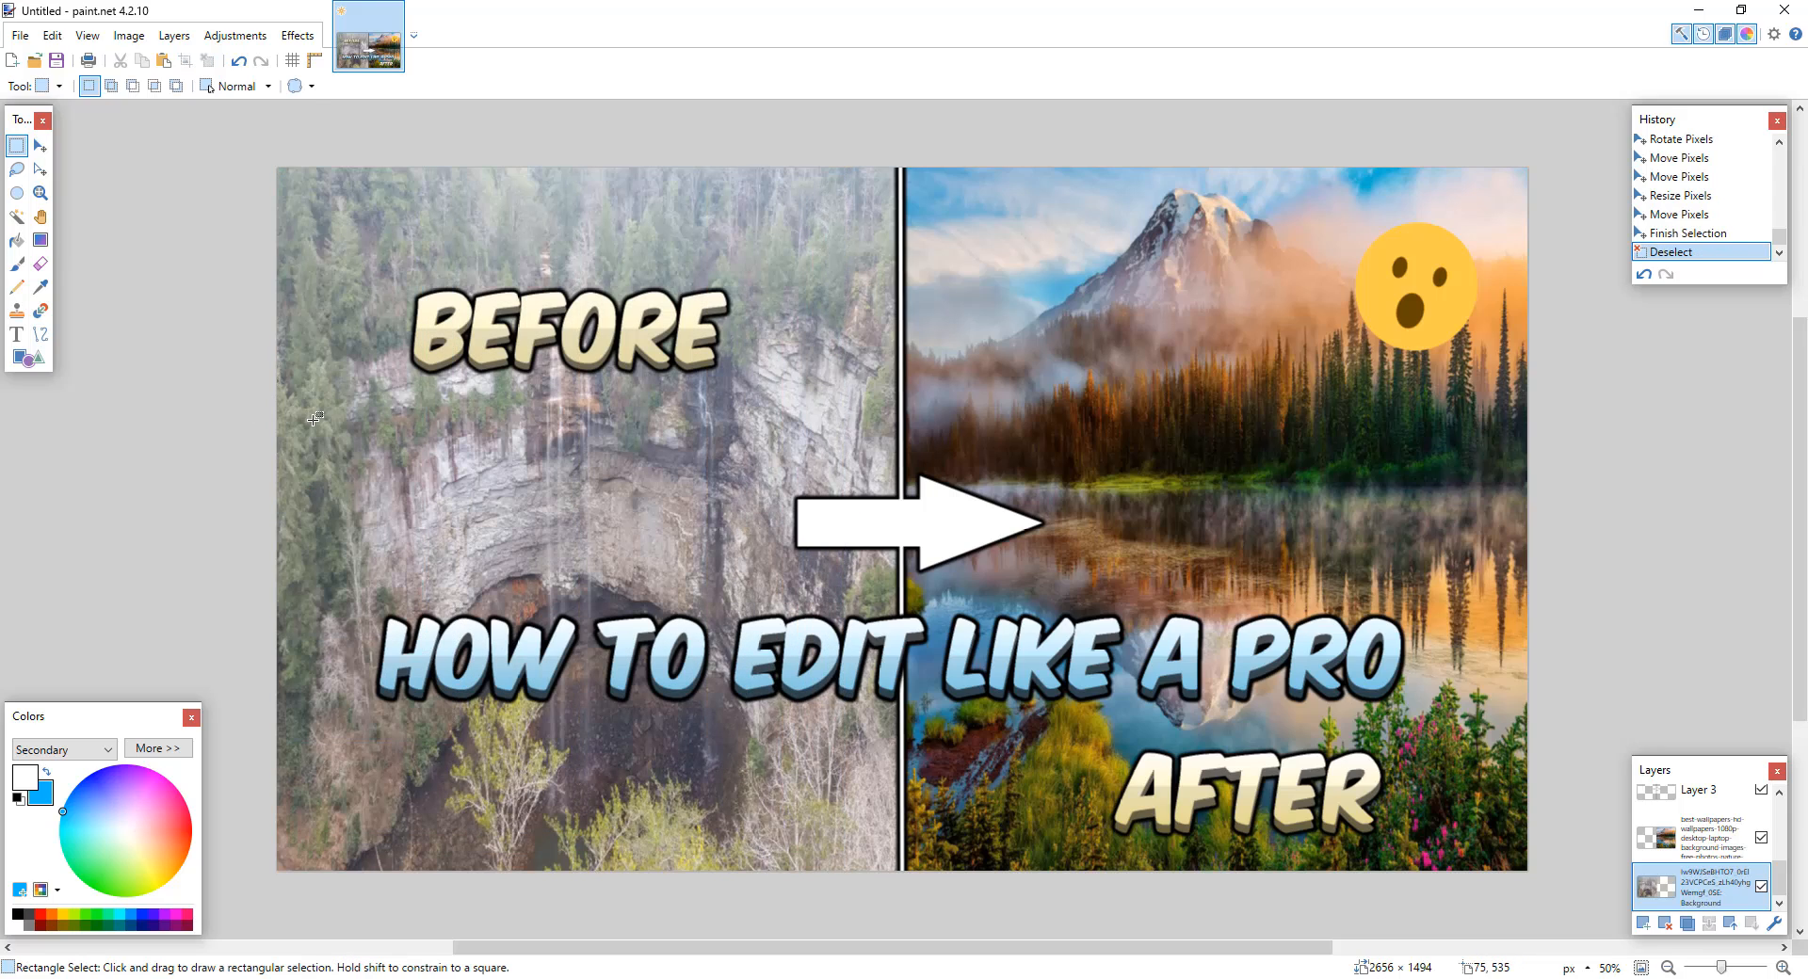
pyautogui.click(298, 35)
pyautogui.moveTo(339, 121)
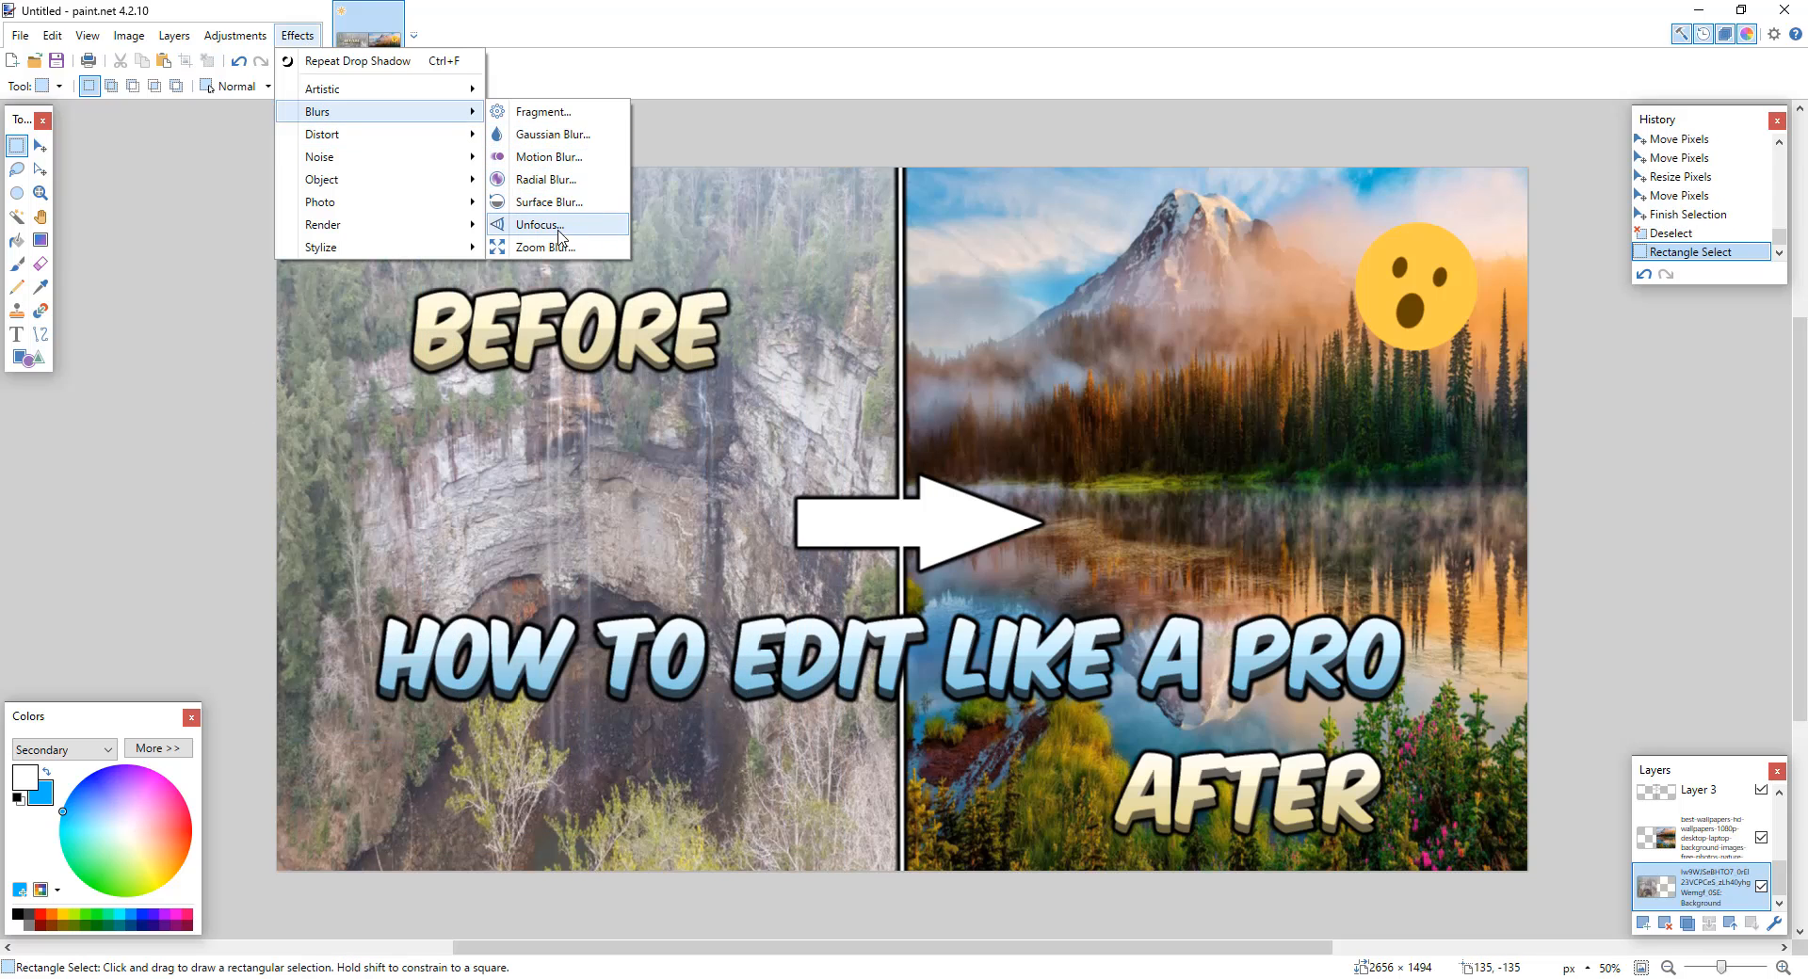
pyautogui.click(539, 224)
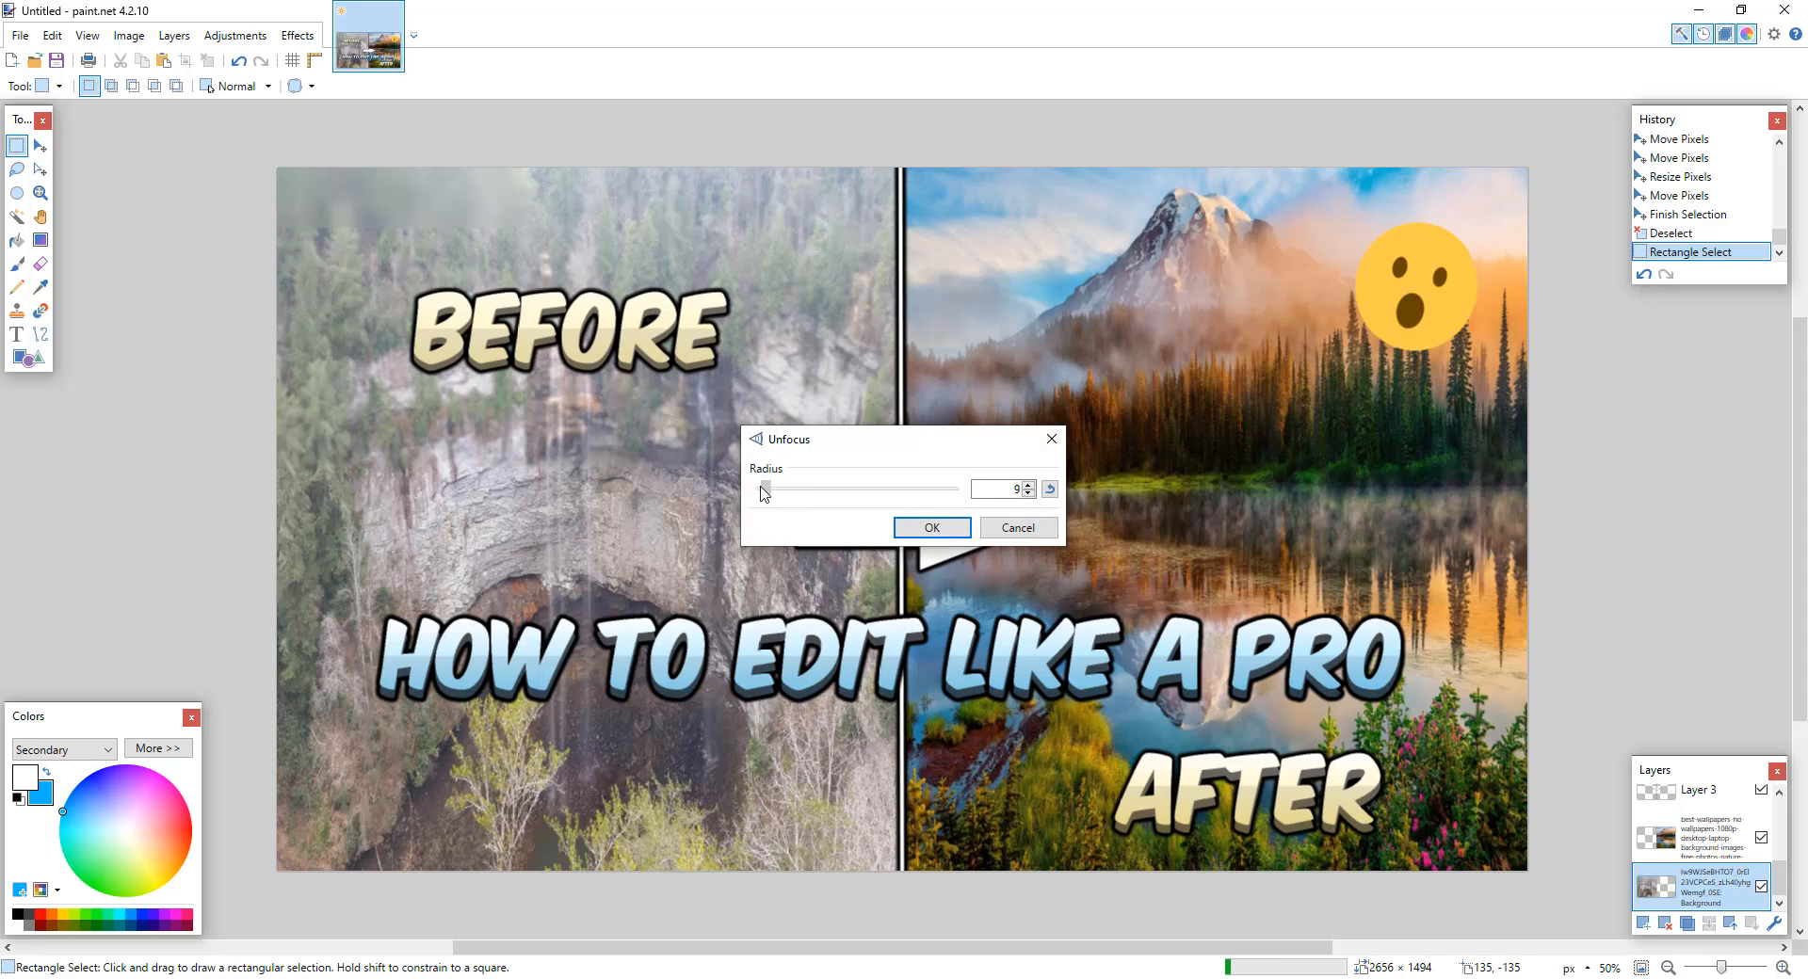
pyautogui.moveTo(773, 489); pyautogui.dragTo(766, 489)
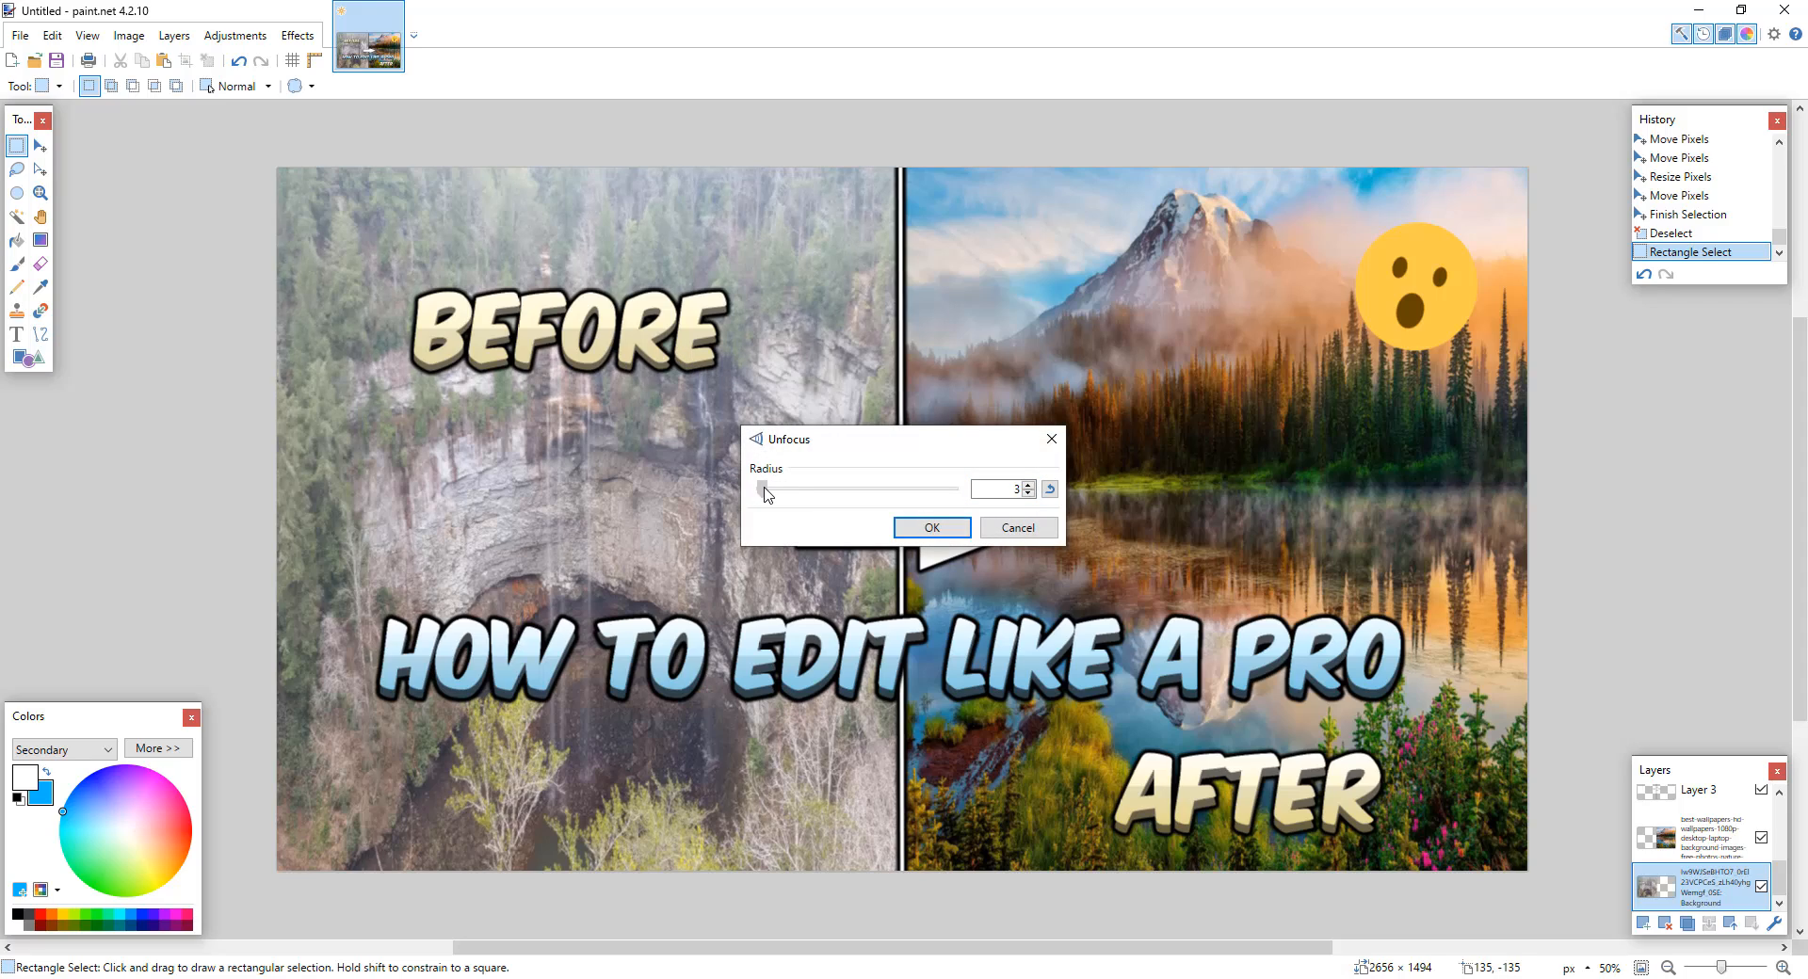
pyautogui.click(991, 533)
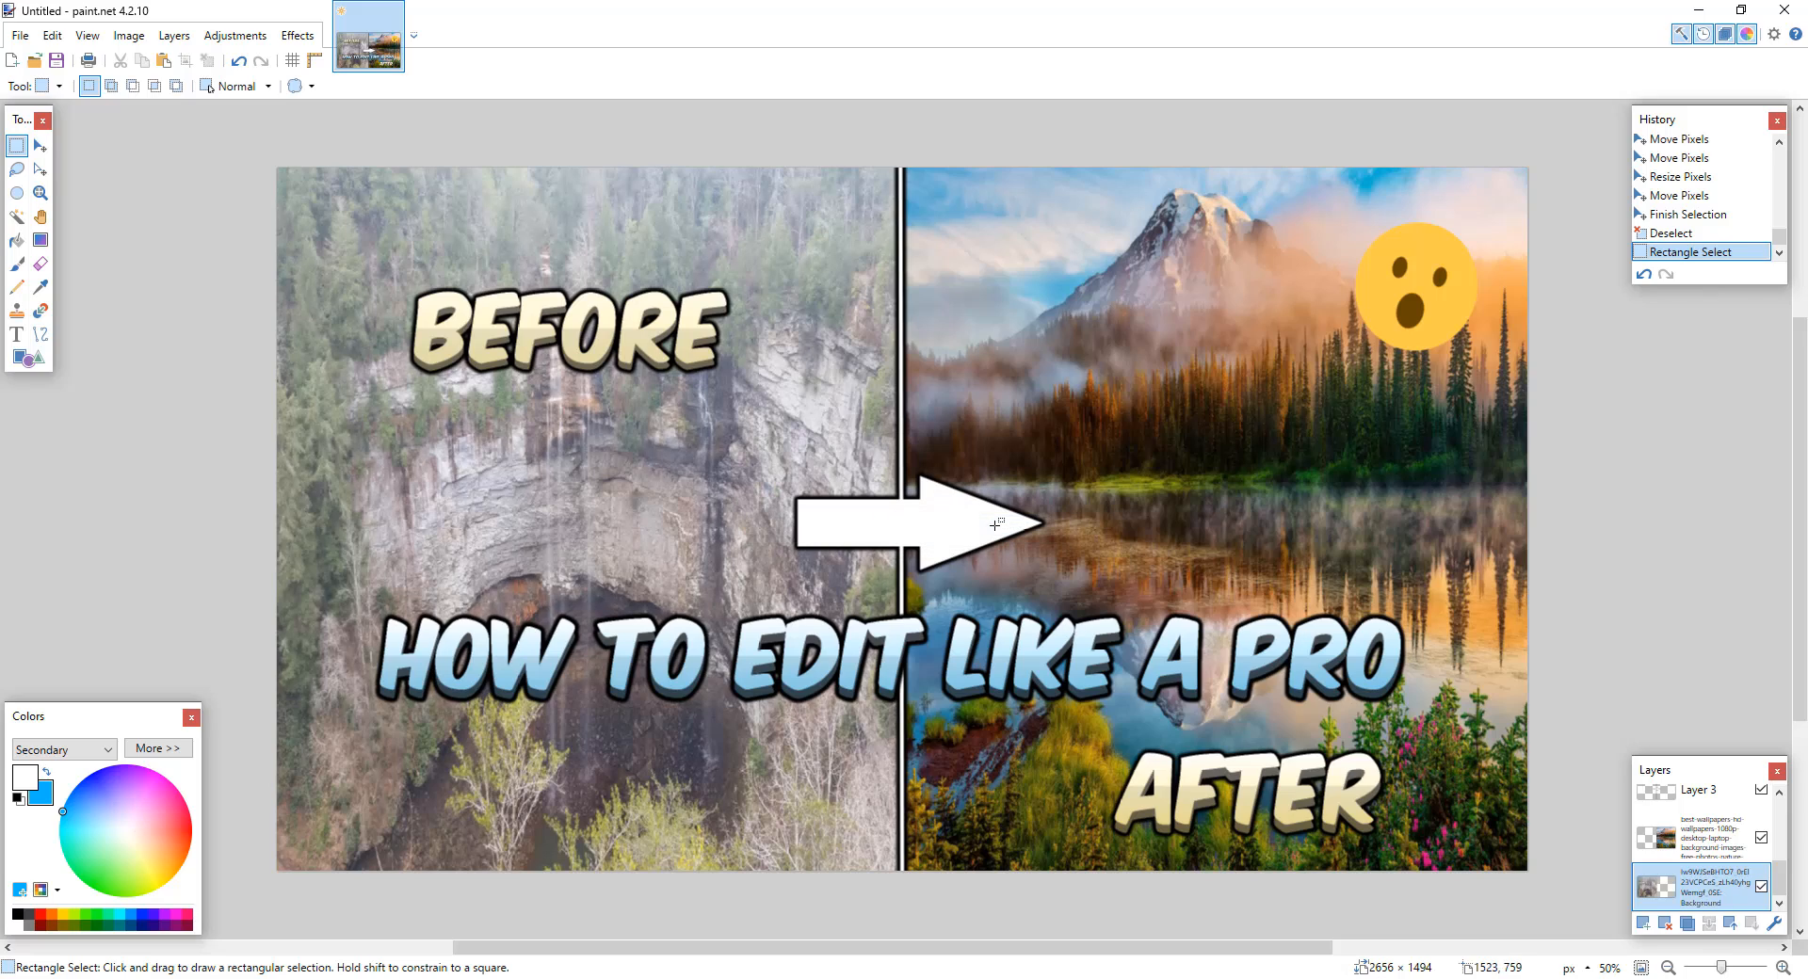
# Step: Make the after photo's layer active and apply Sharpen with an amount of 20
pyautogui.click(1705, 837)
pyautogui.click(298, 35)
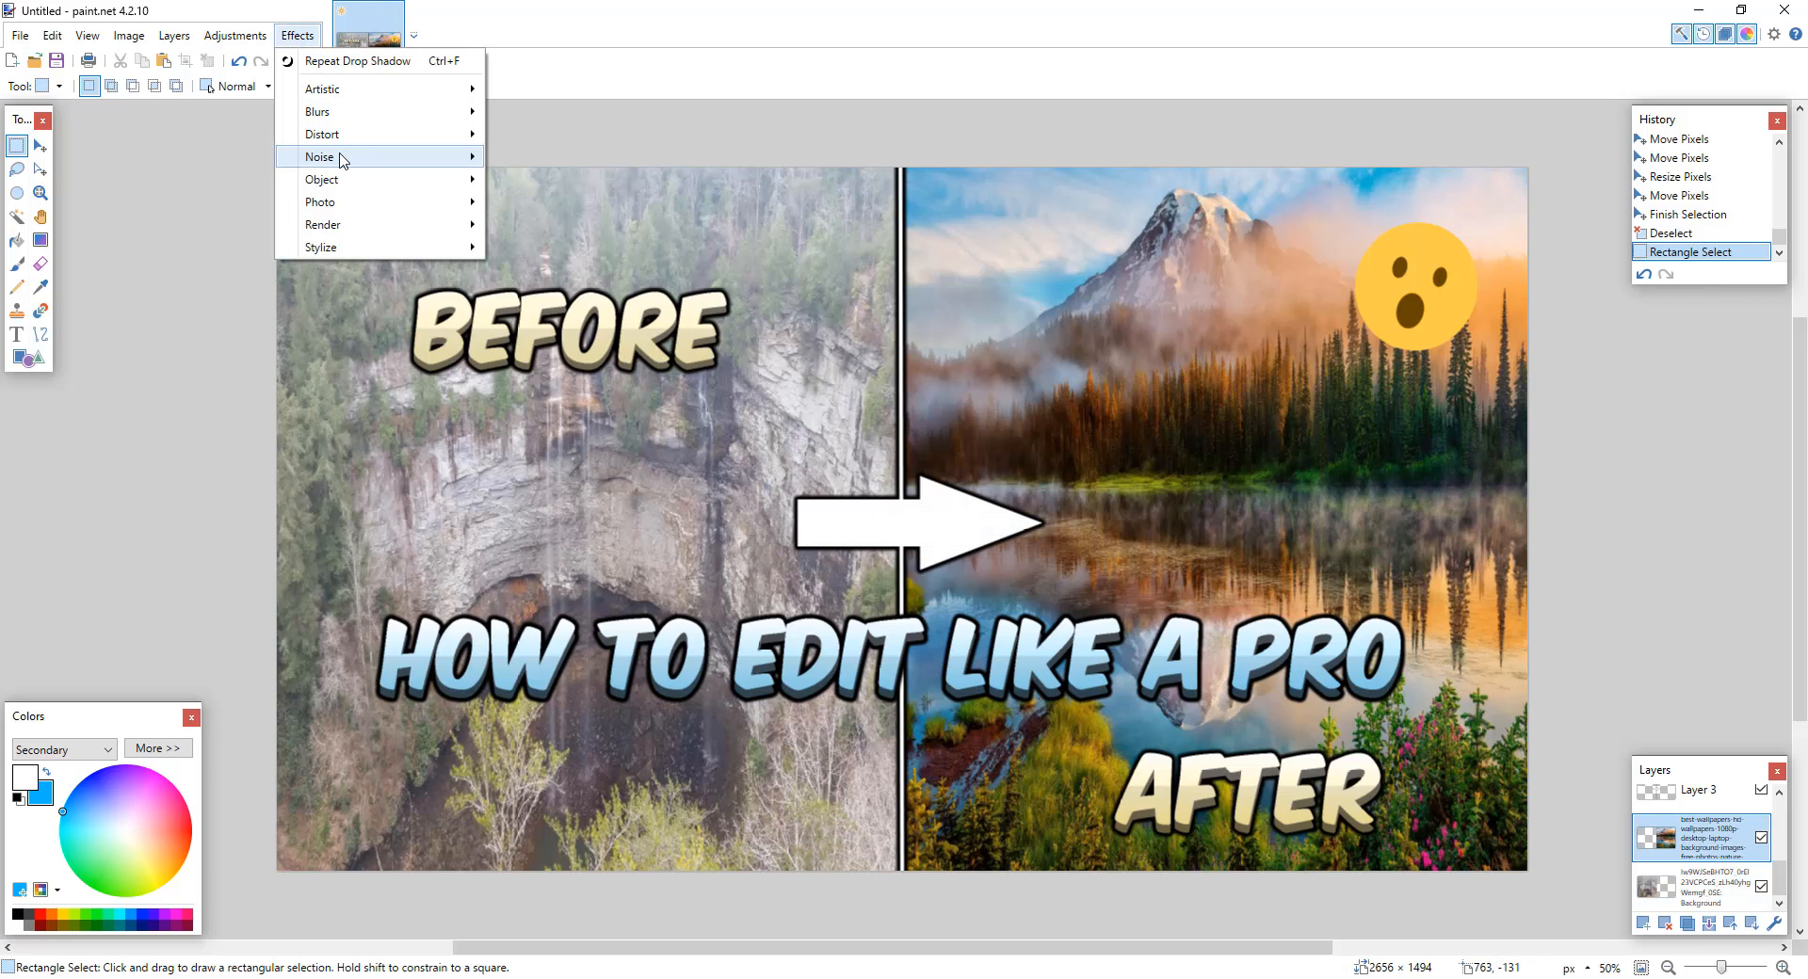
pyautogui.moveTo(374, 210)
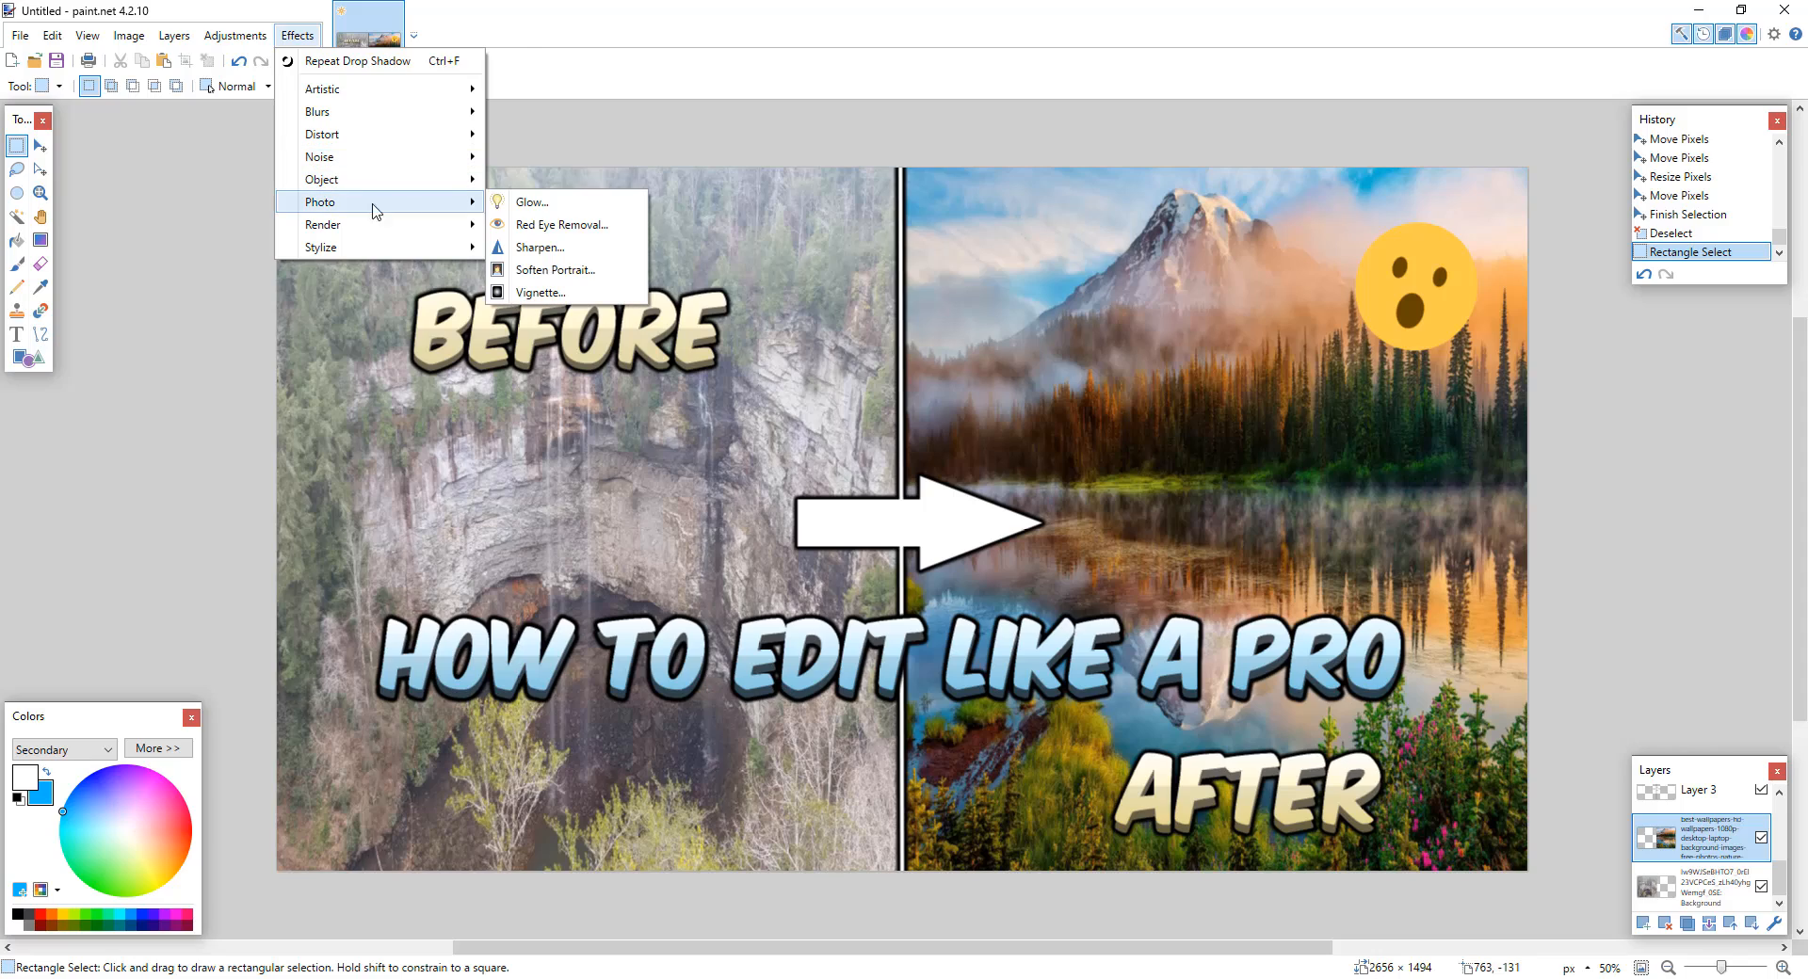
pyautogui.click(568, 260)
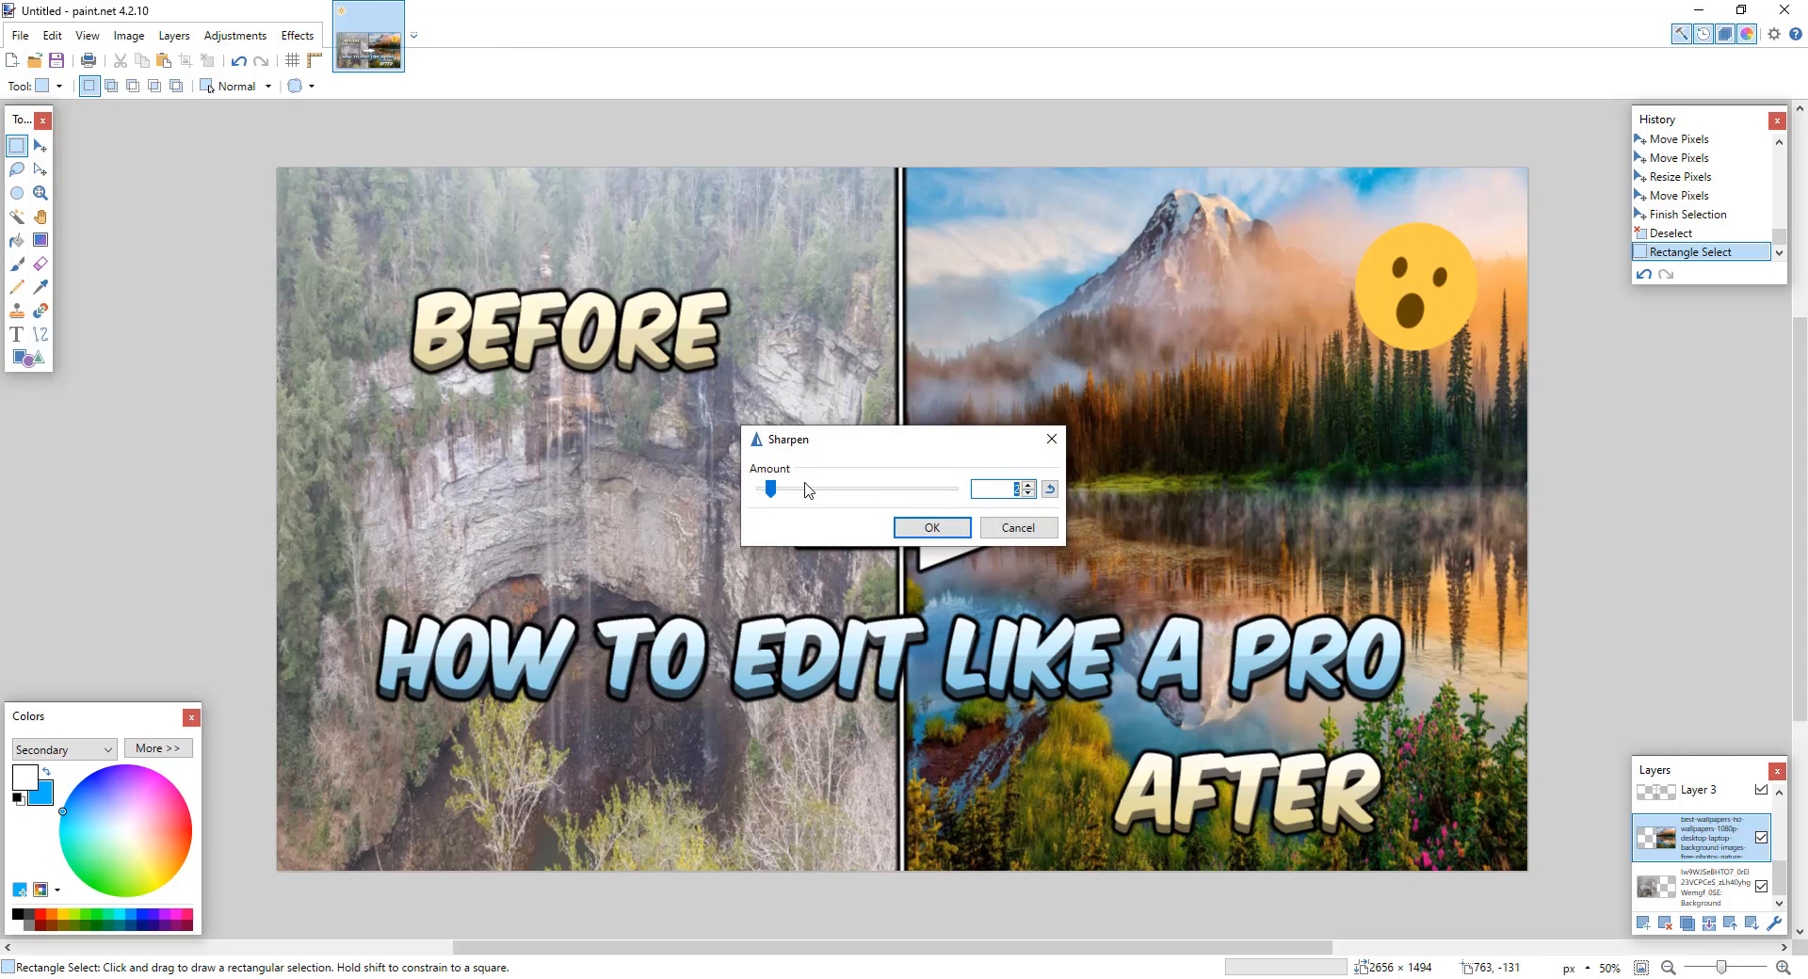
pyautogui.press('Right')
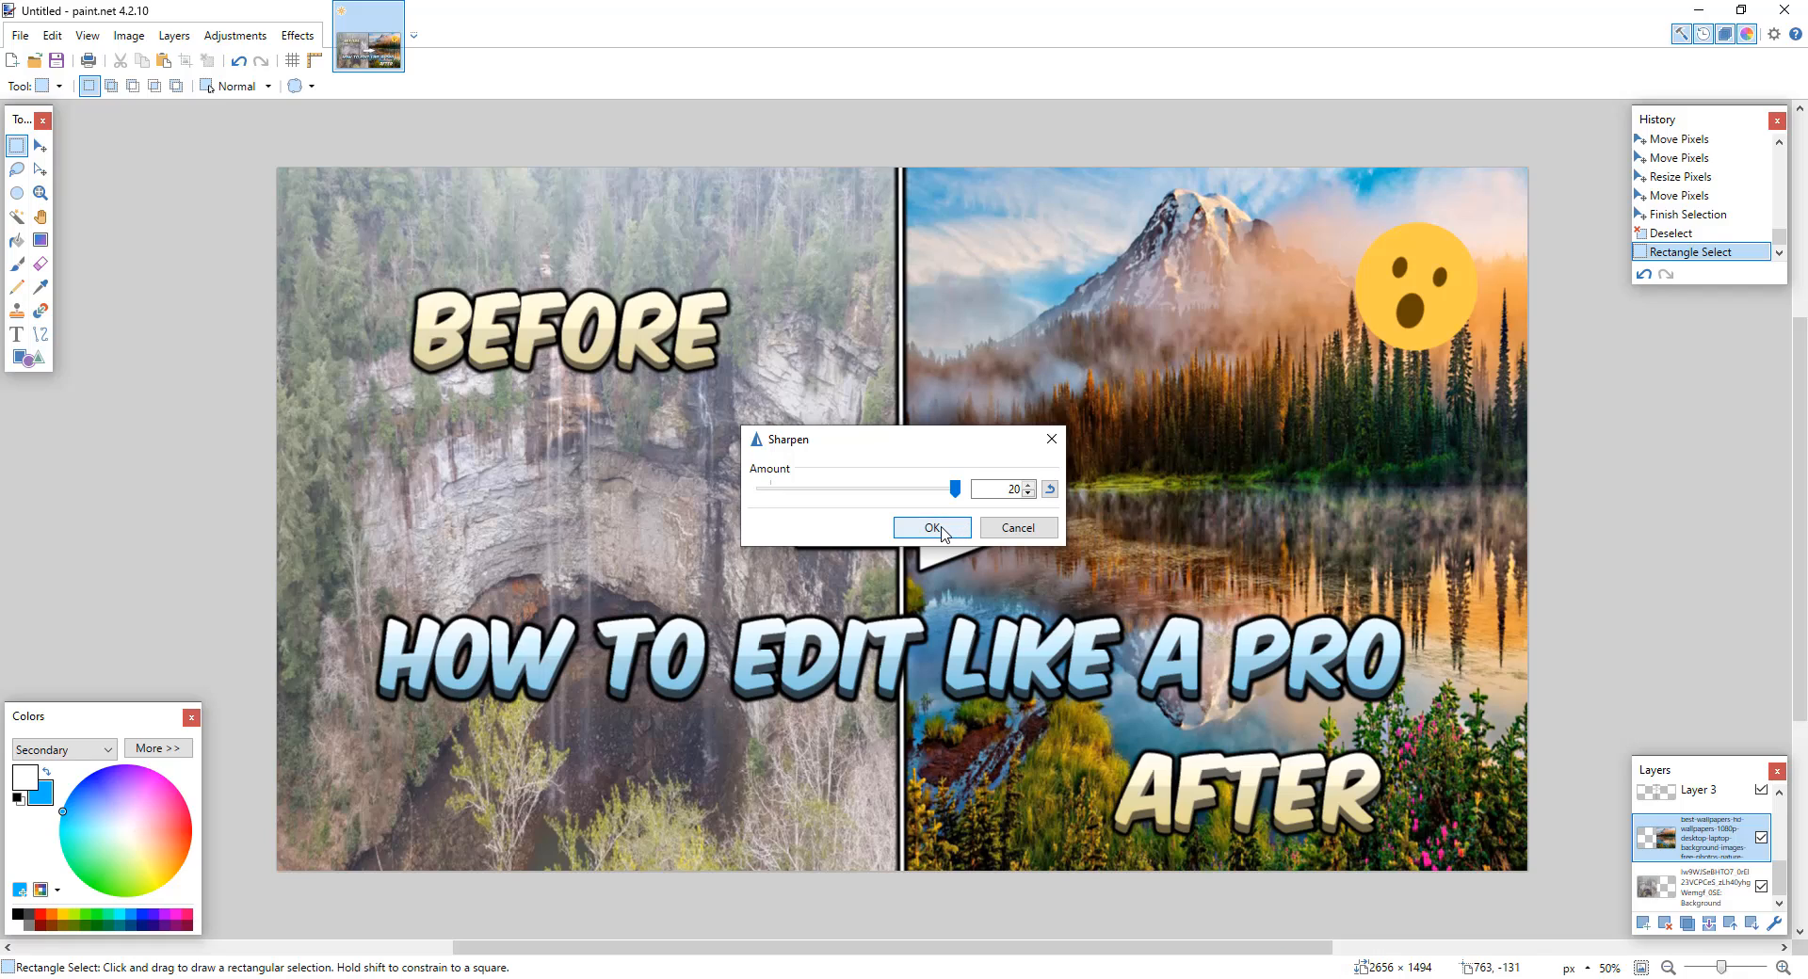
pyautogui.click(943, 532)
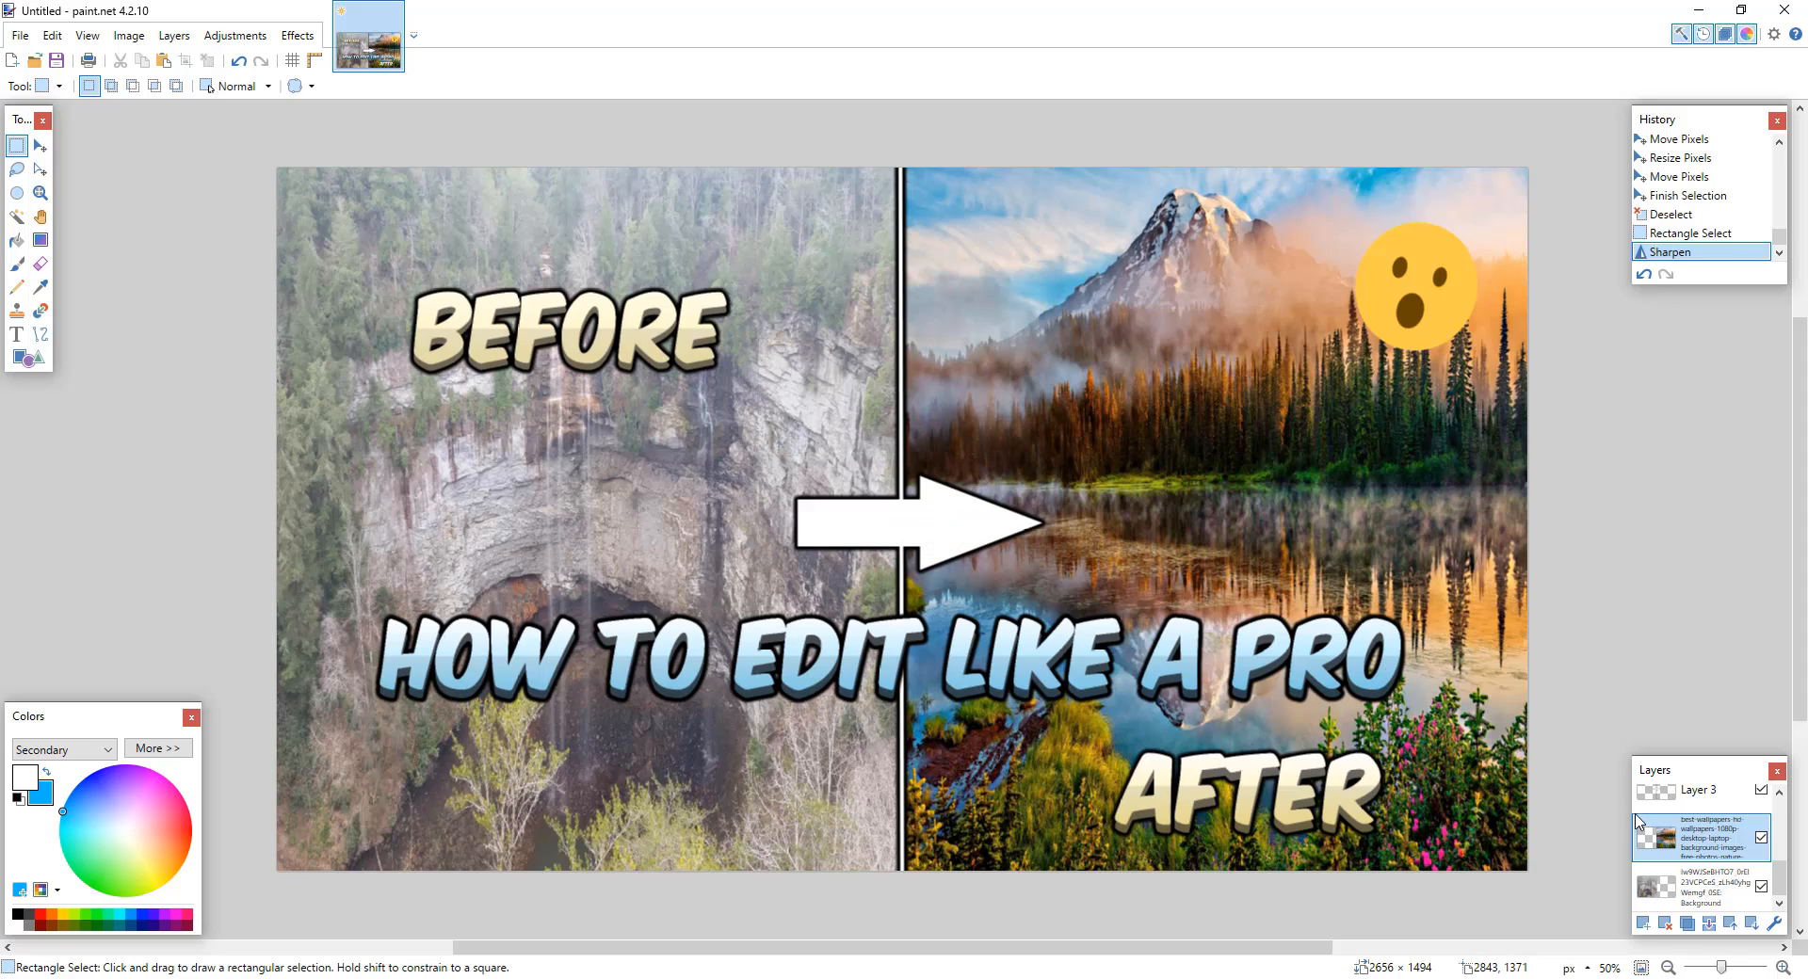
# Step: Try Soften Portrait on the before photo's layer with softness 7, lighting -14 and warmth 7, and discard the effect
pyautogui.click(1641, 872)
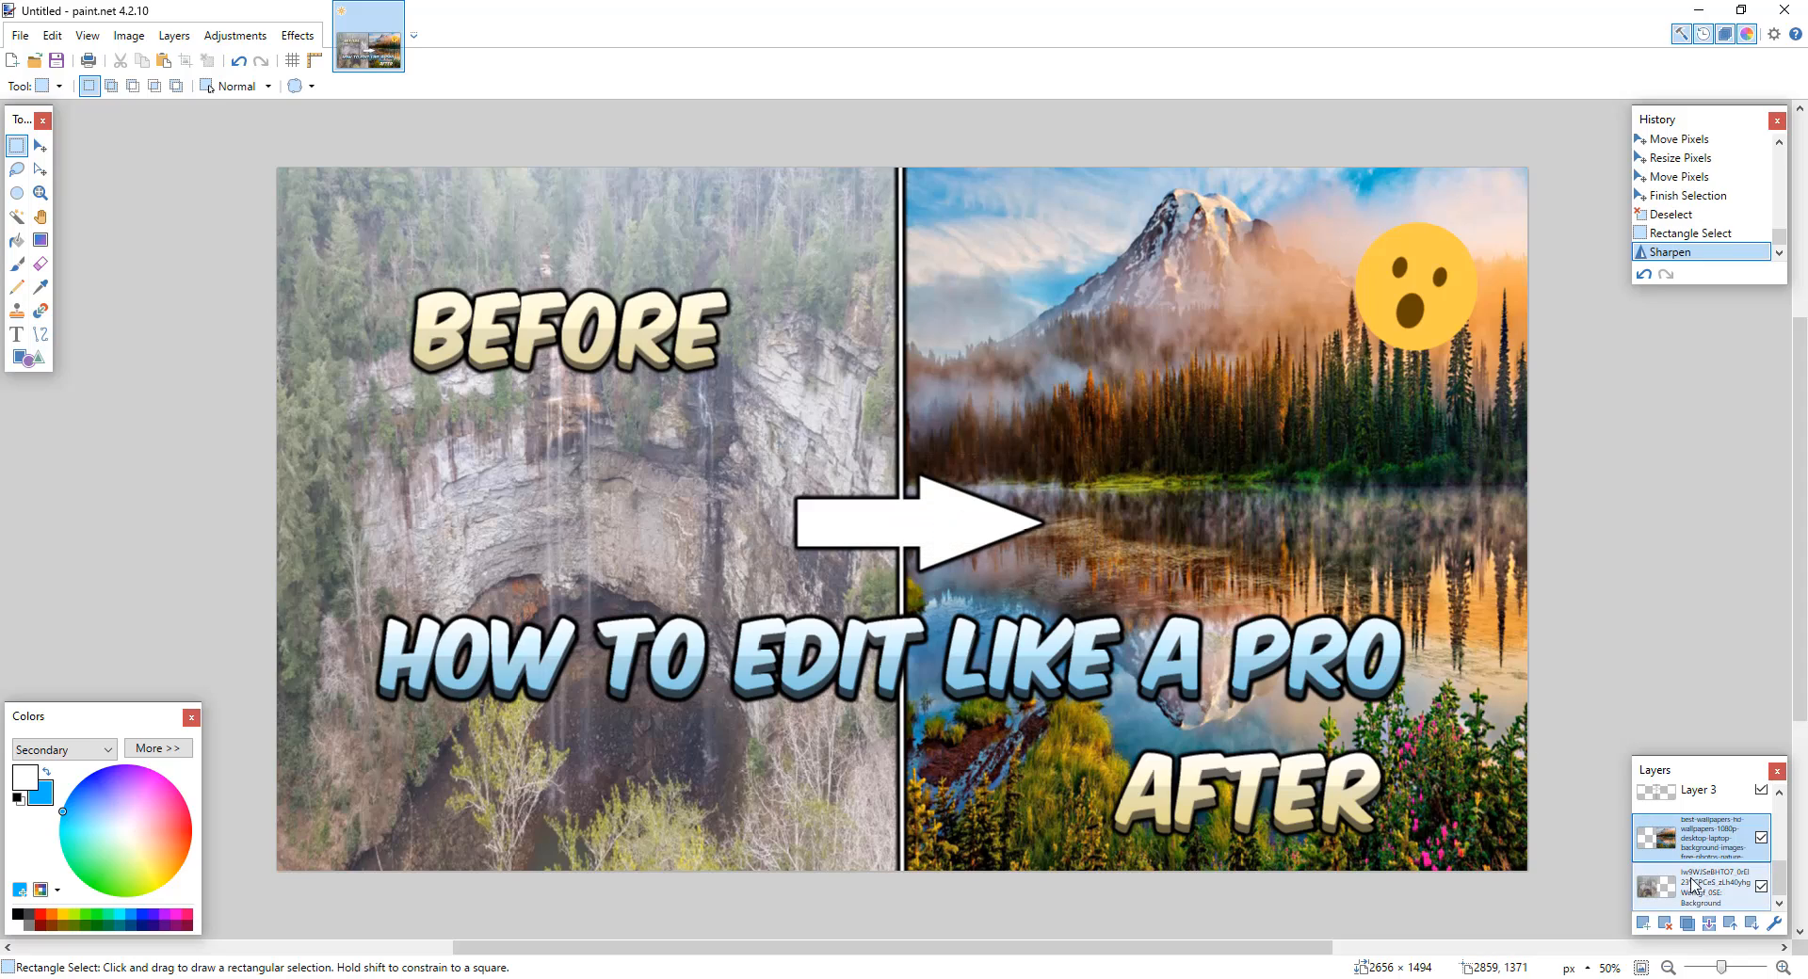
pyautogui.click(299, 42)
pyautogui.moveTo(342, 200)
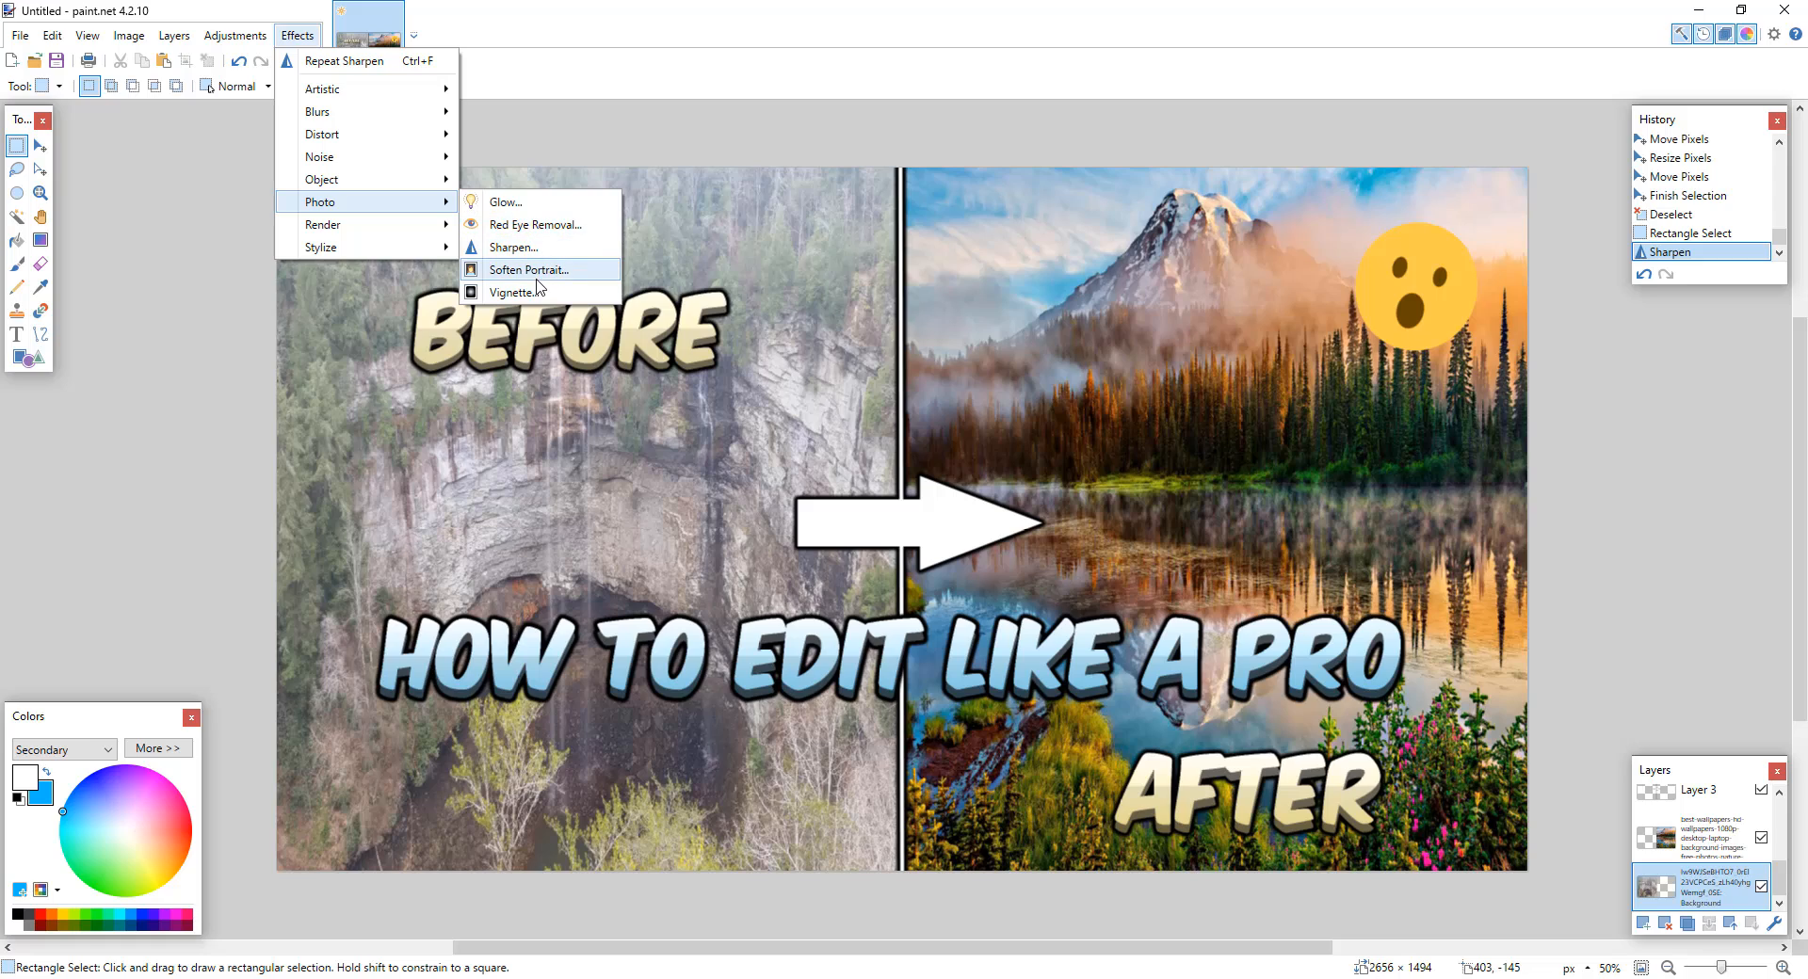
pyautogui.click(530, 270)
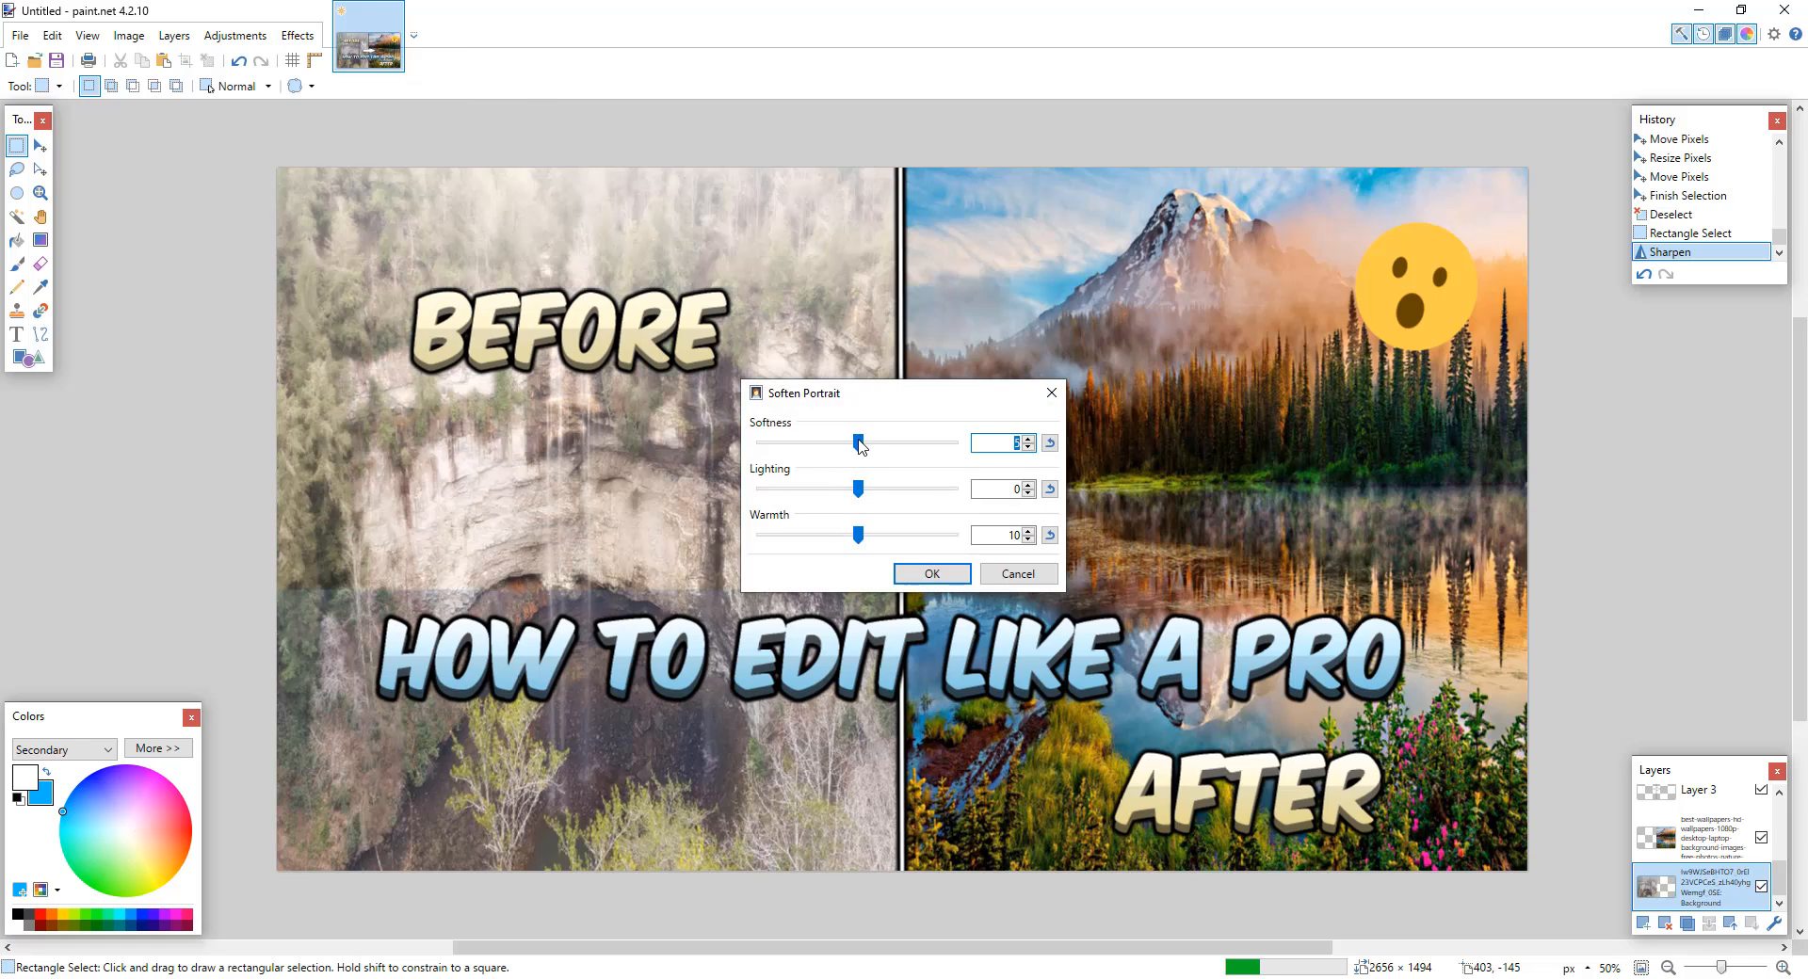
pyautogui.moveTo(805, 447); pyautogui.dragTo(790, 489)
pyautogui.moveTo(864, 538); pyautogui.dragTo(799, 537)
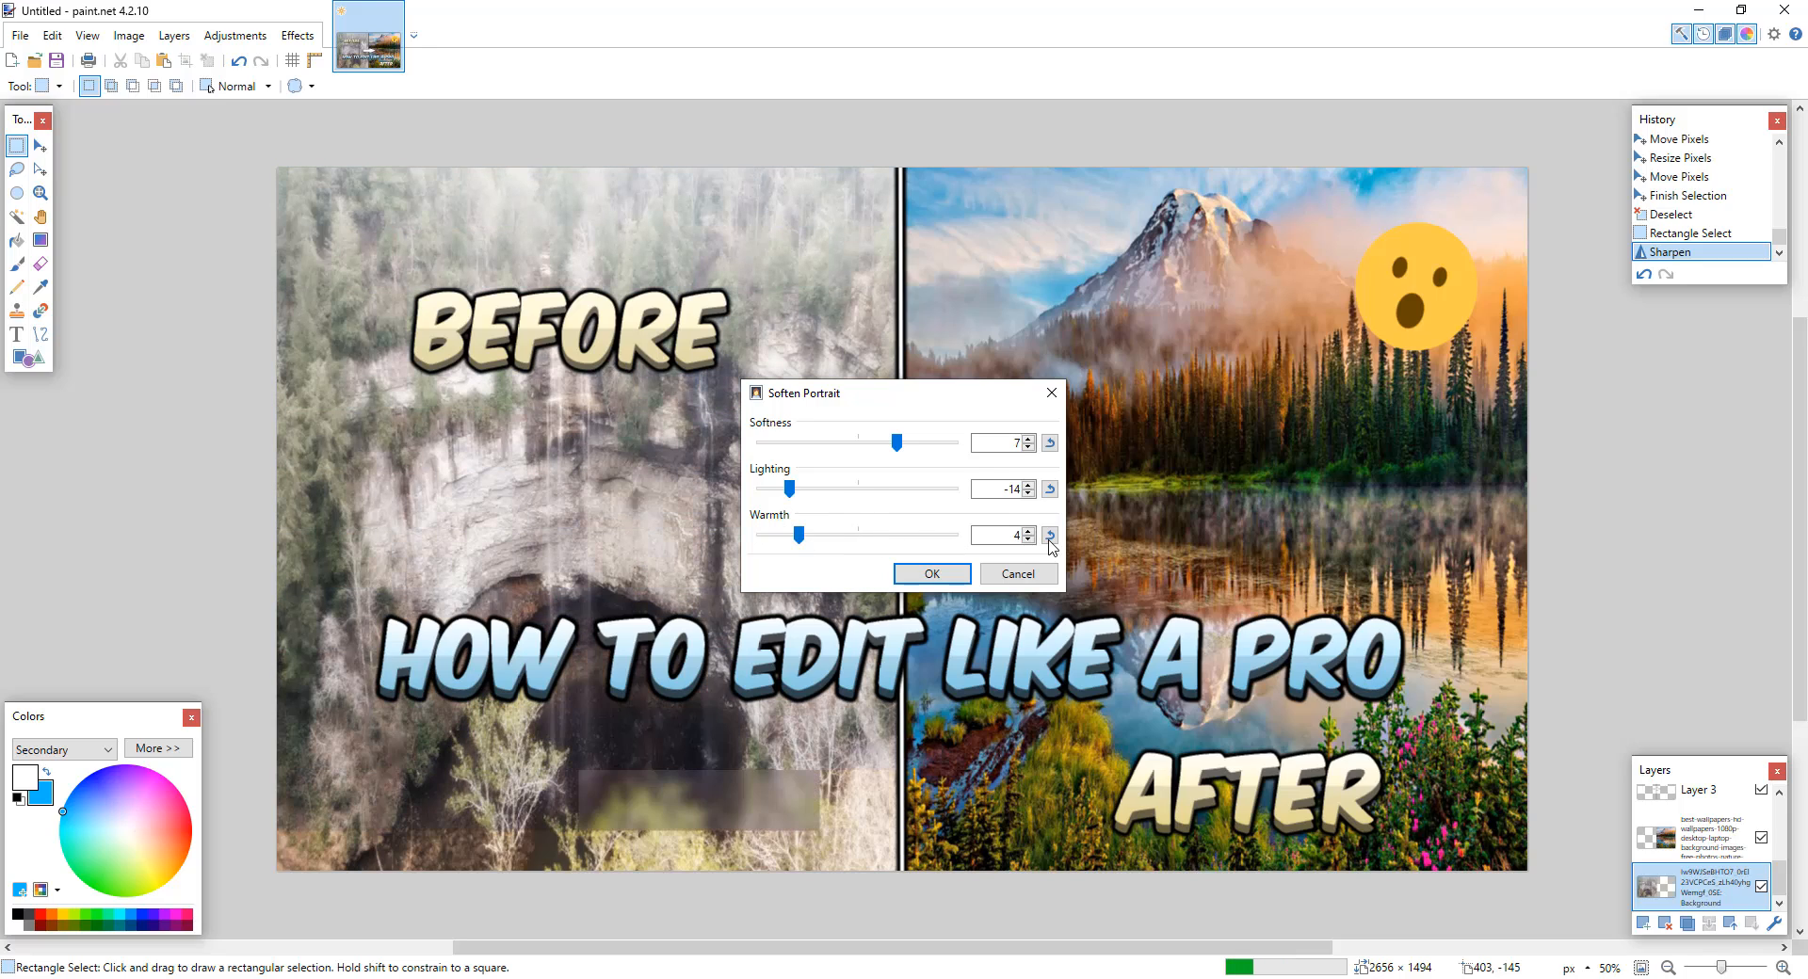
pyautogui.moveTo(798, 535)
pyautogui.mouseDown()
pyautogui.moveTo(856, 535)
pyautogui.moveTo(831, 538)
pyautogui.mouseUp()
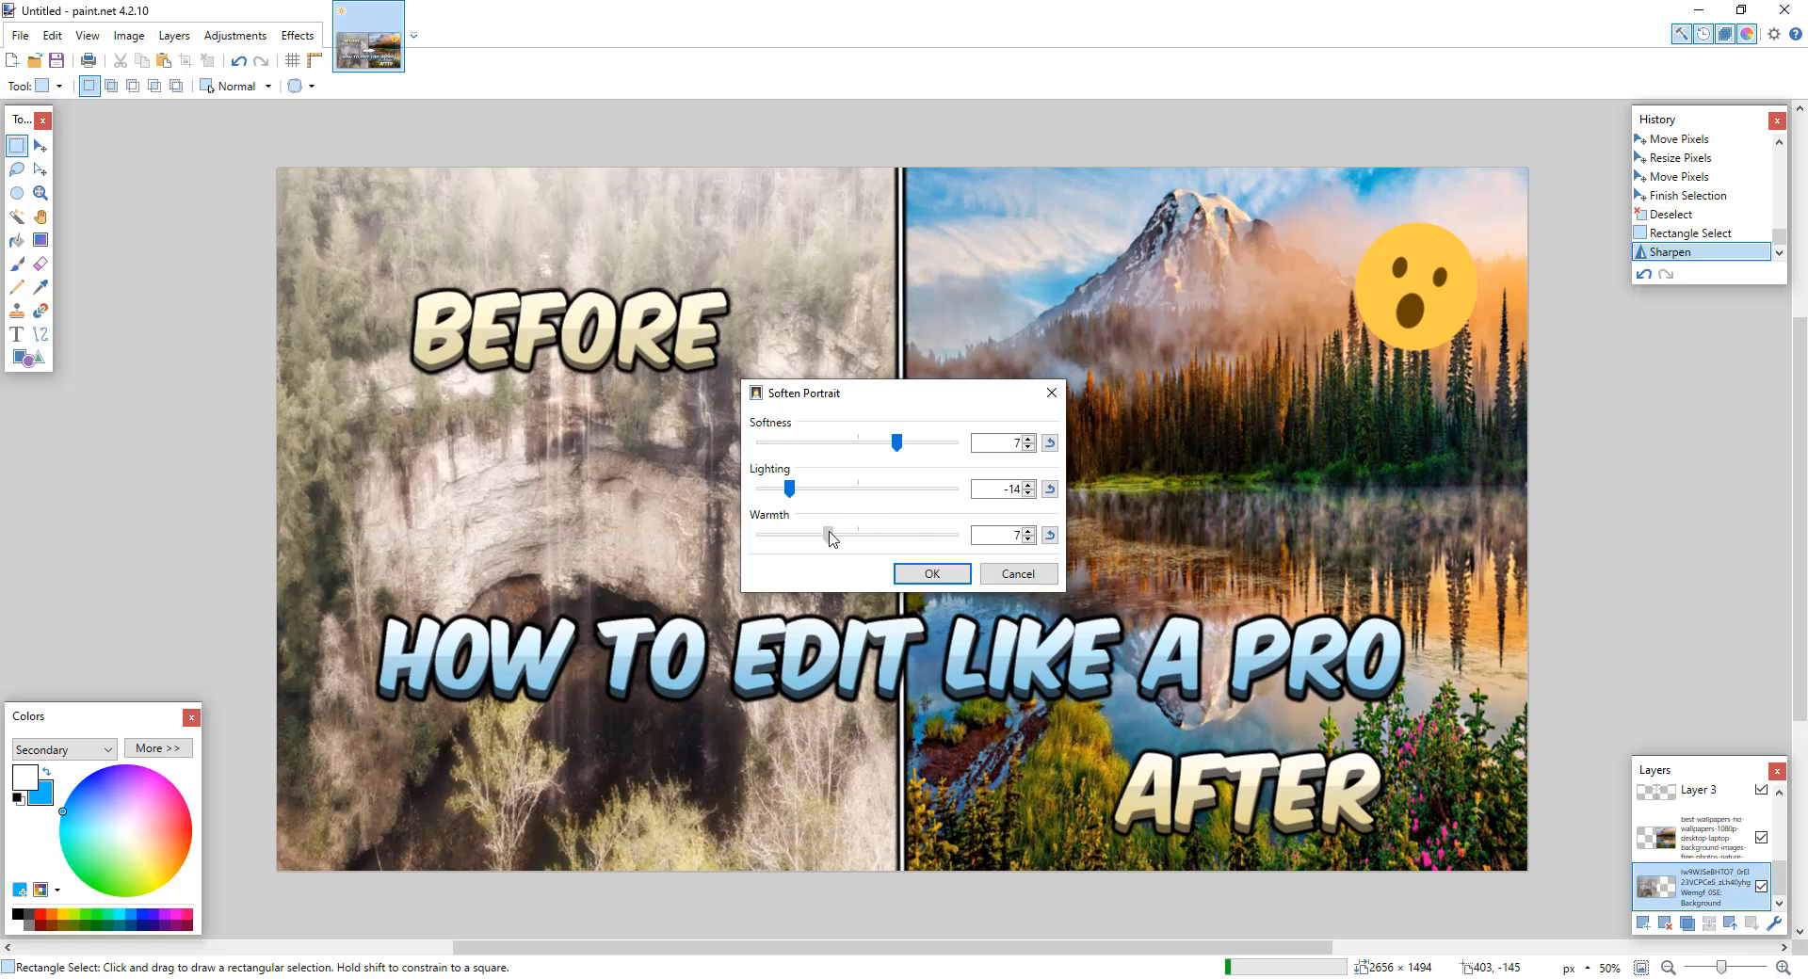
pyautogui.click(1018, 573)
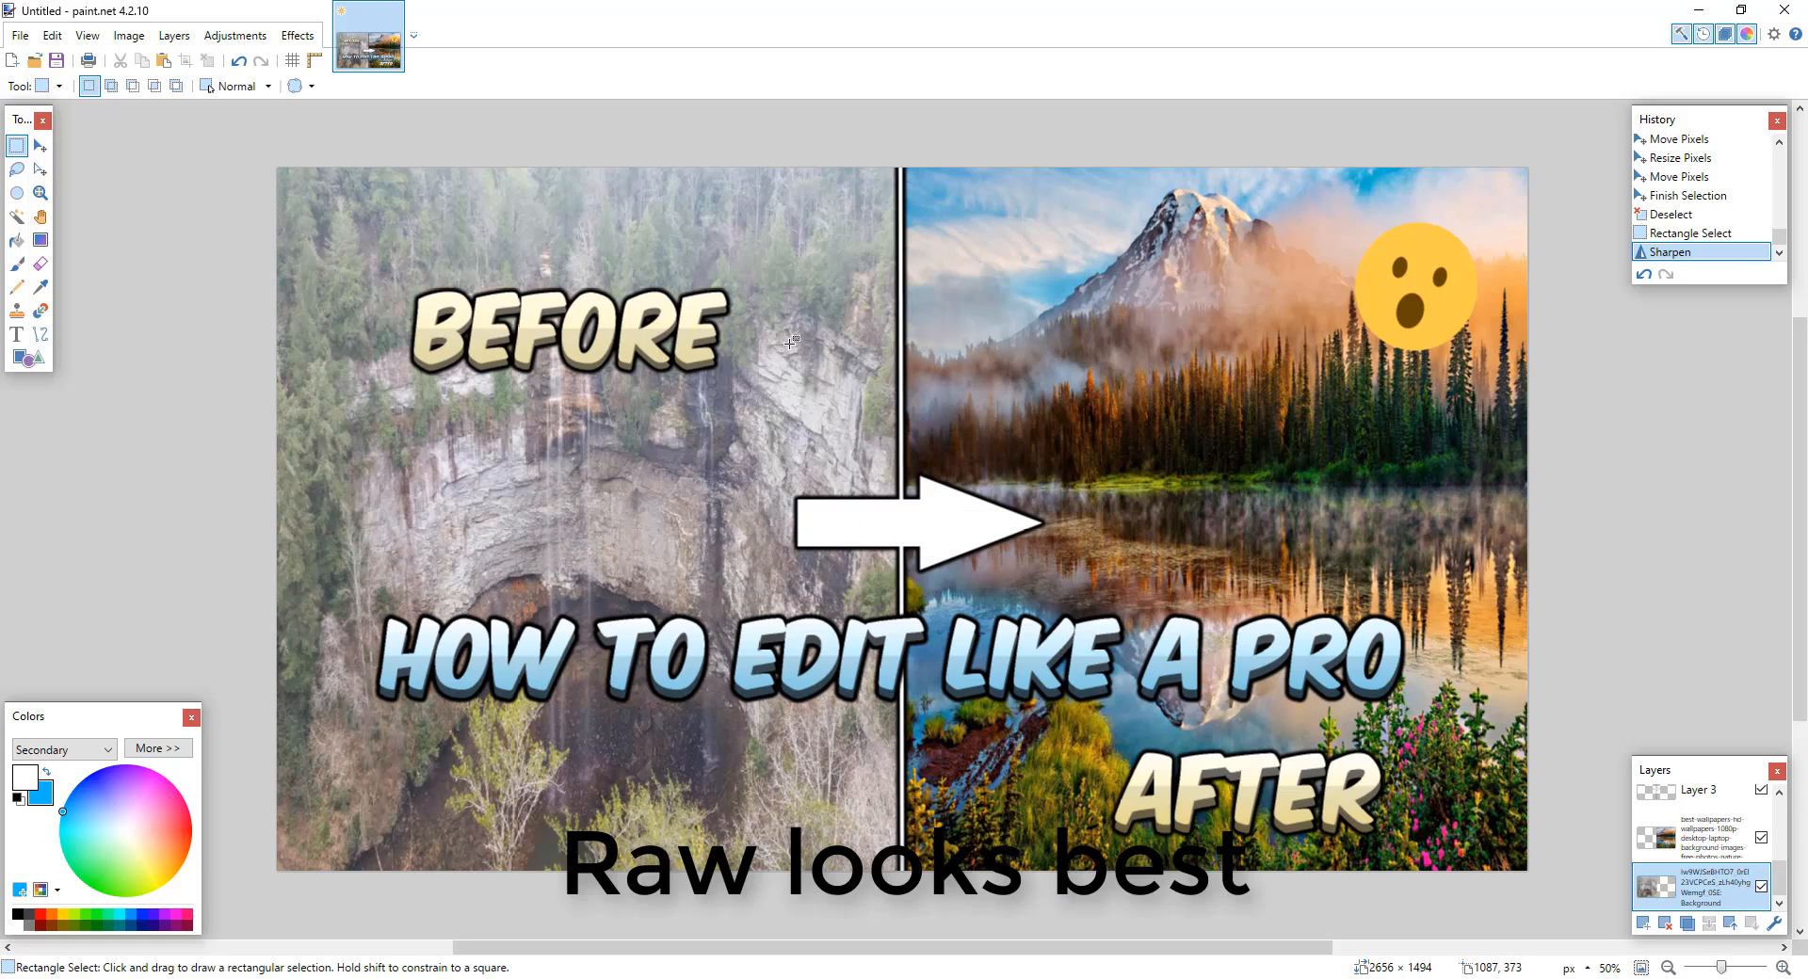
# Step: Merge all layers down into the background, starting from the topmost layer
pyautogui.scroll(3, 1709, 841)
pyautogui.click(1700, 810)
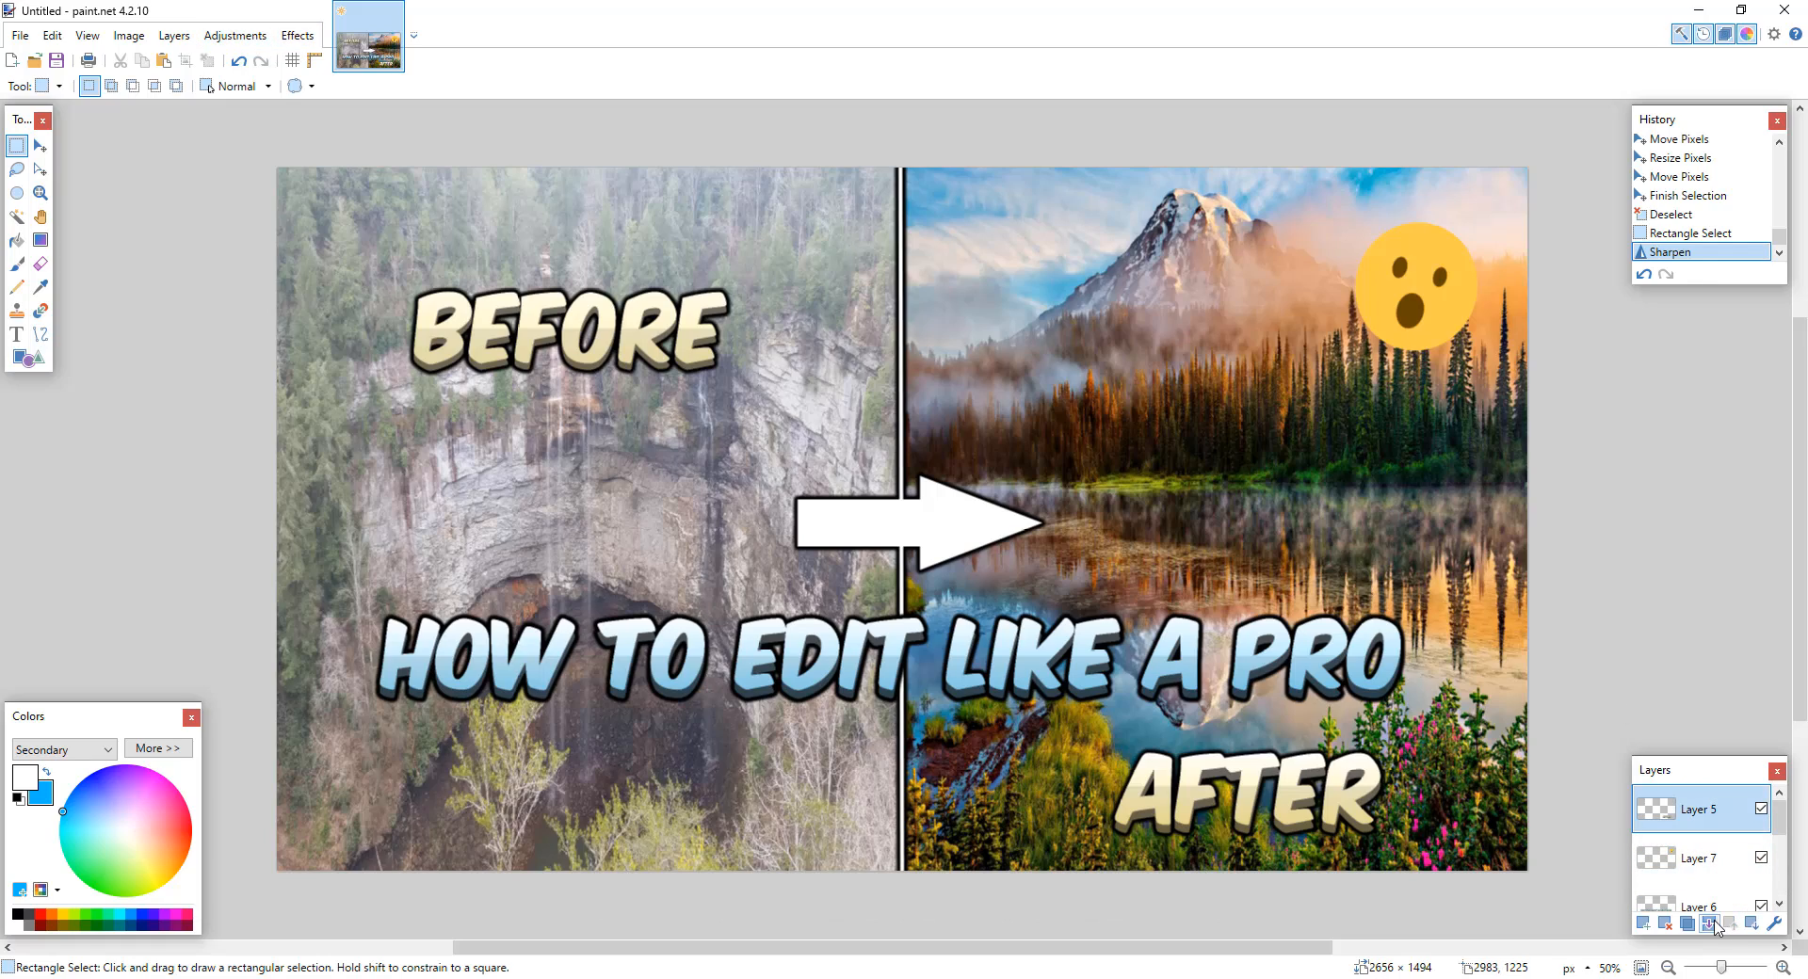
pyautogui.click(1710, 924)
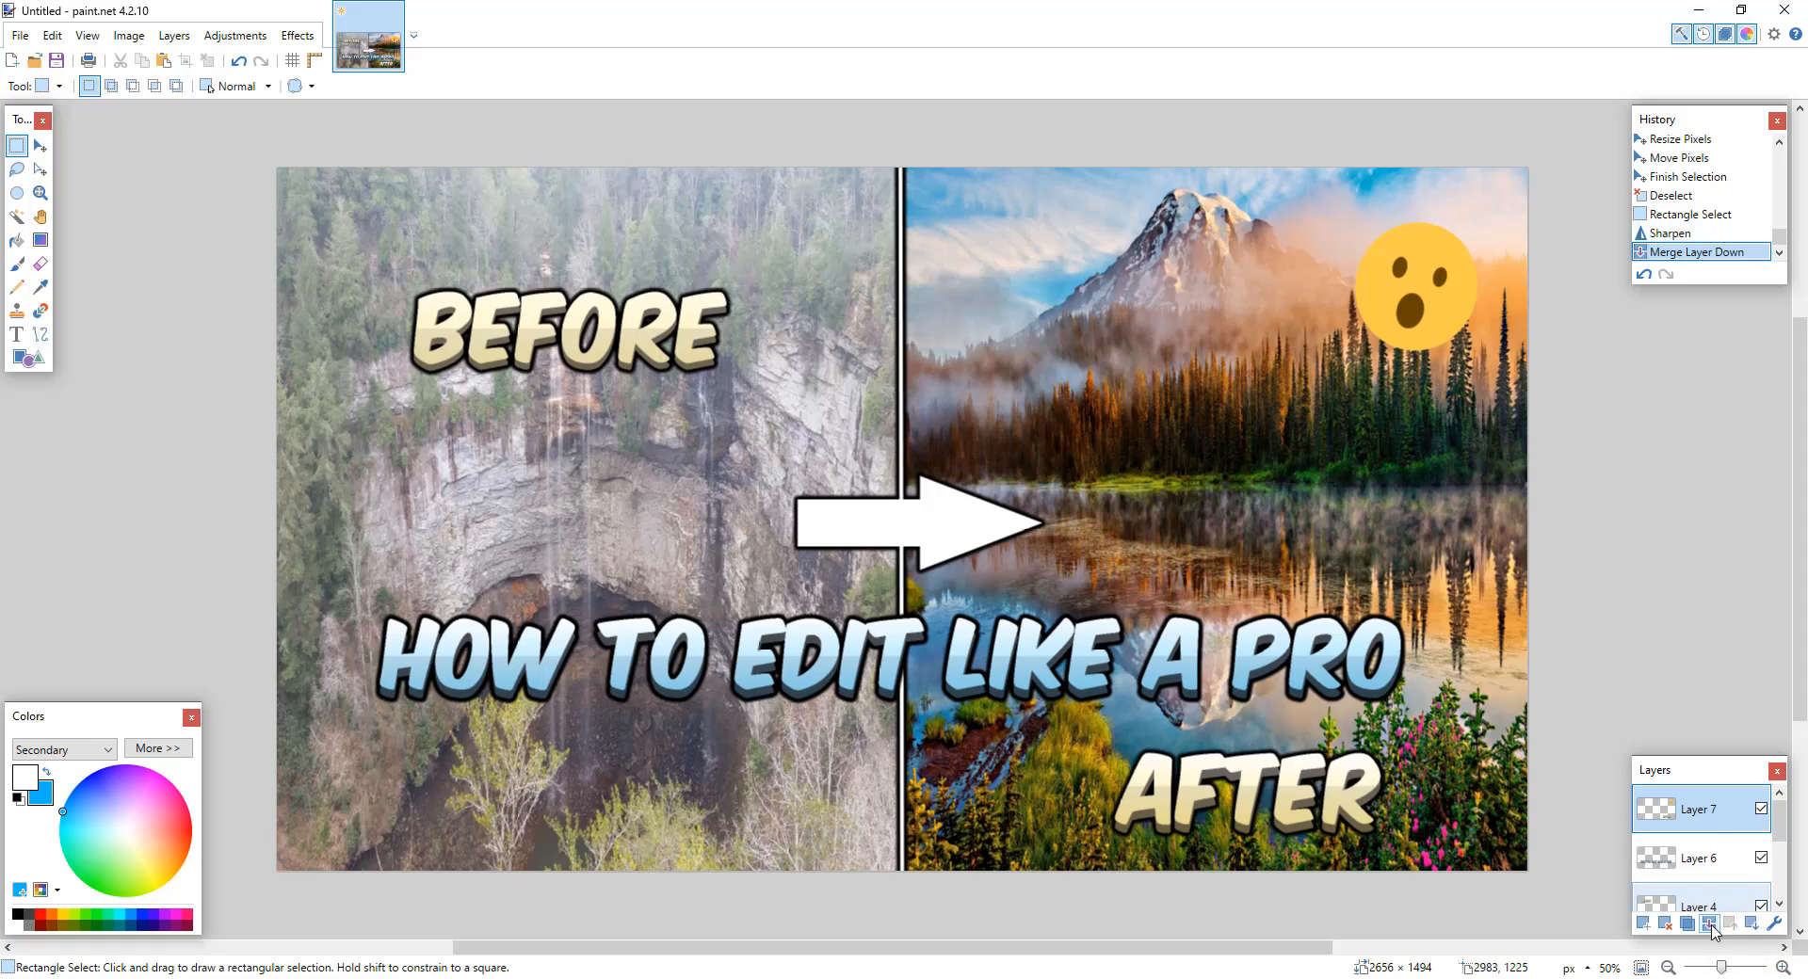
pyautogui.click(1709, 924)
pyautogui.click(1709, 924)
pyautogui.click(1709, 924)
pyautogui.click(1709, 924)
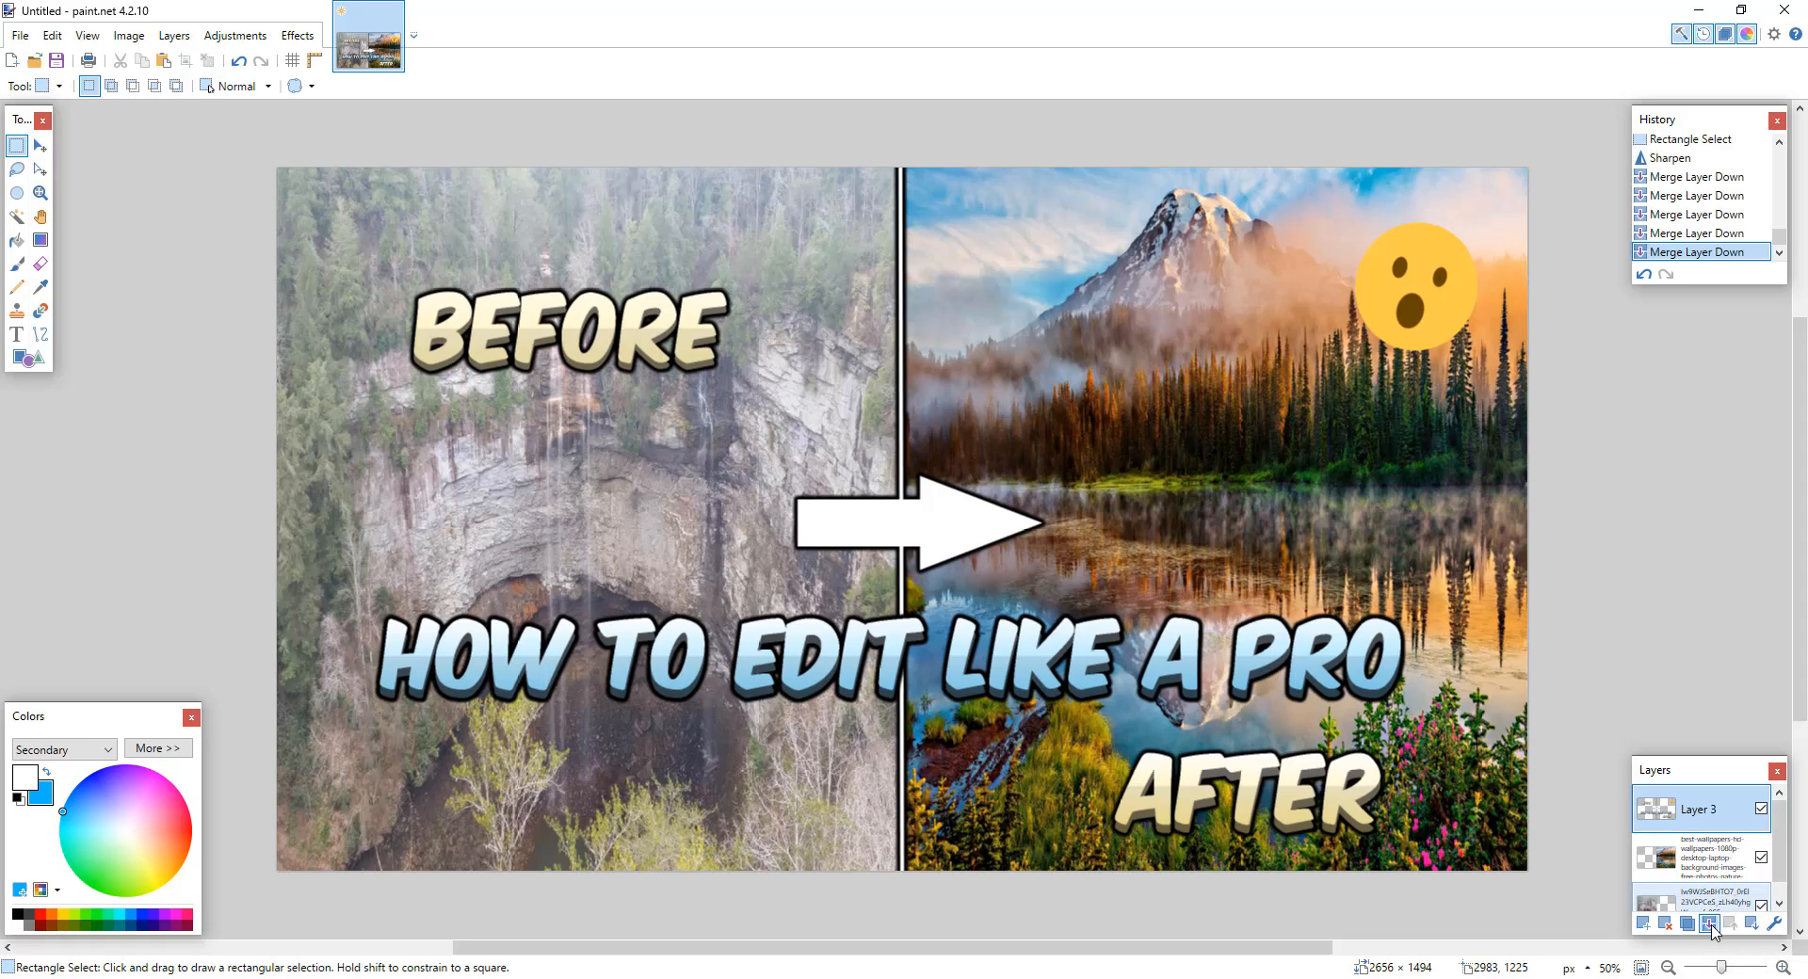
pyautogui.click(1709, 923)
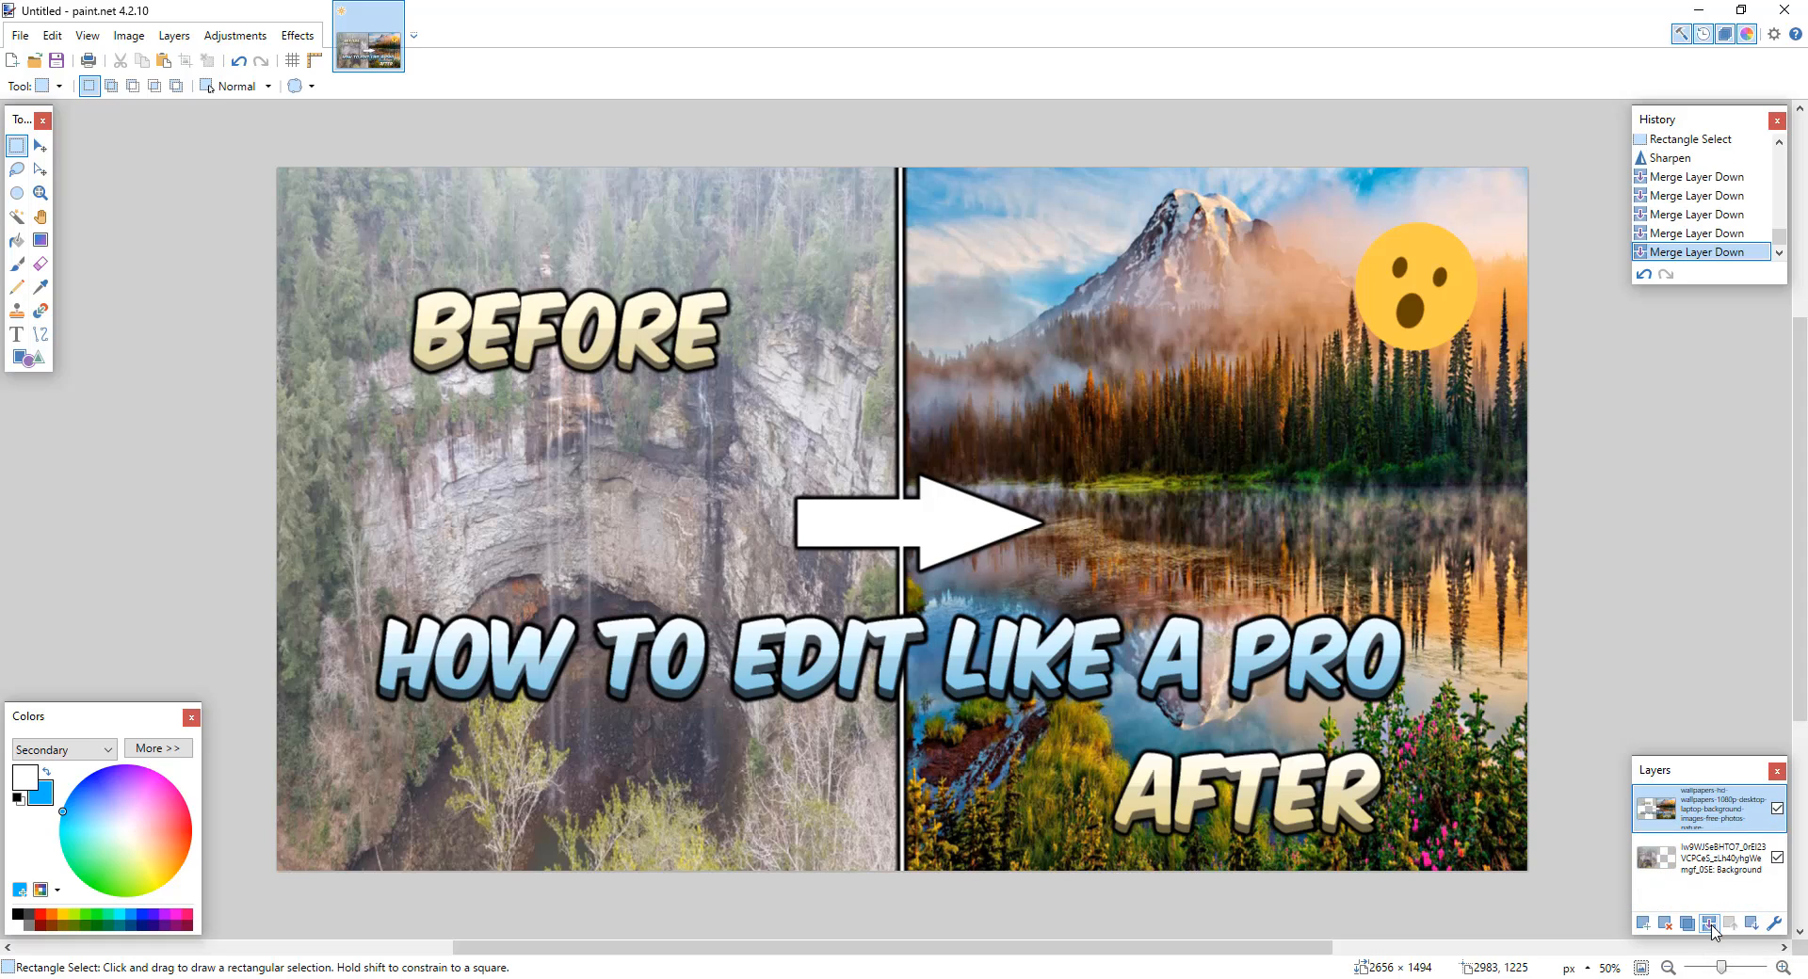
# Step: Apply a centred Vignette to the merged image with a radius of about 0.80 and a density of 1.00
pyautogui.click(295, 37)
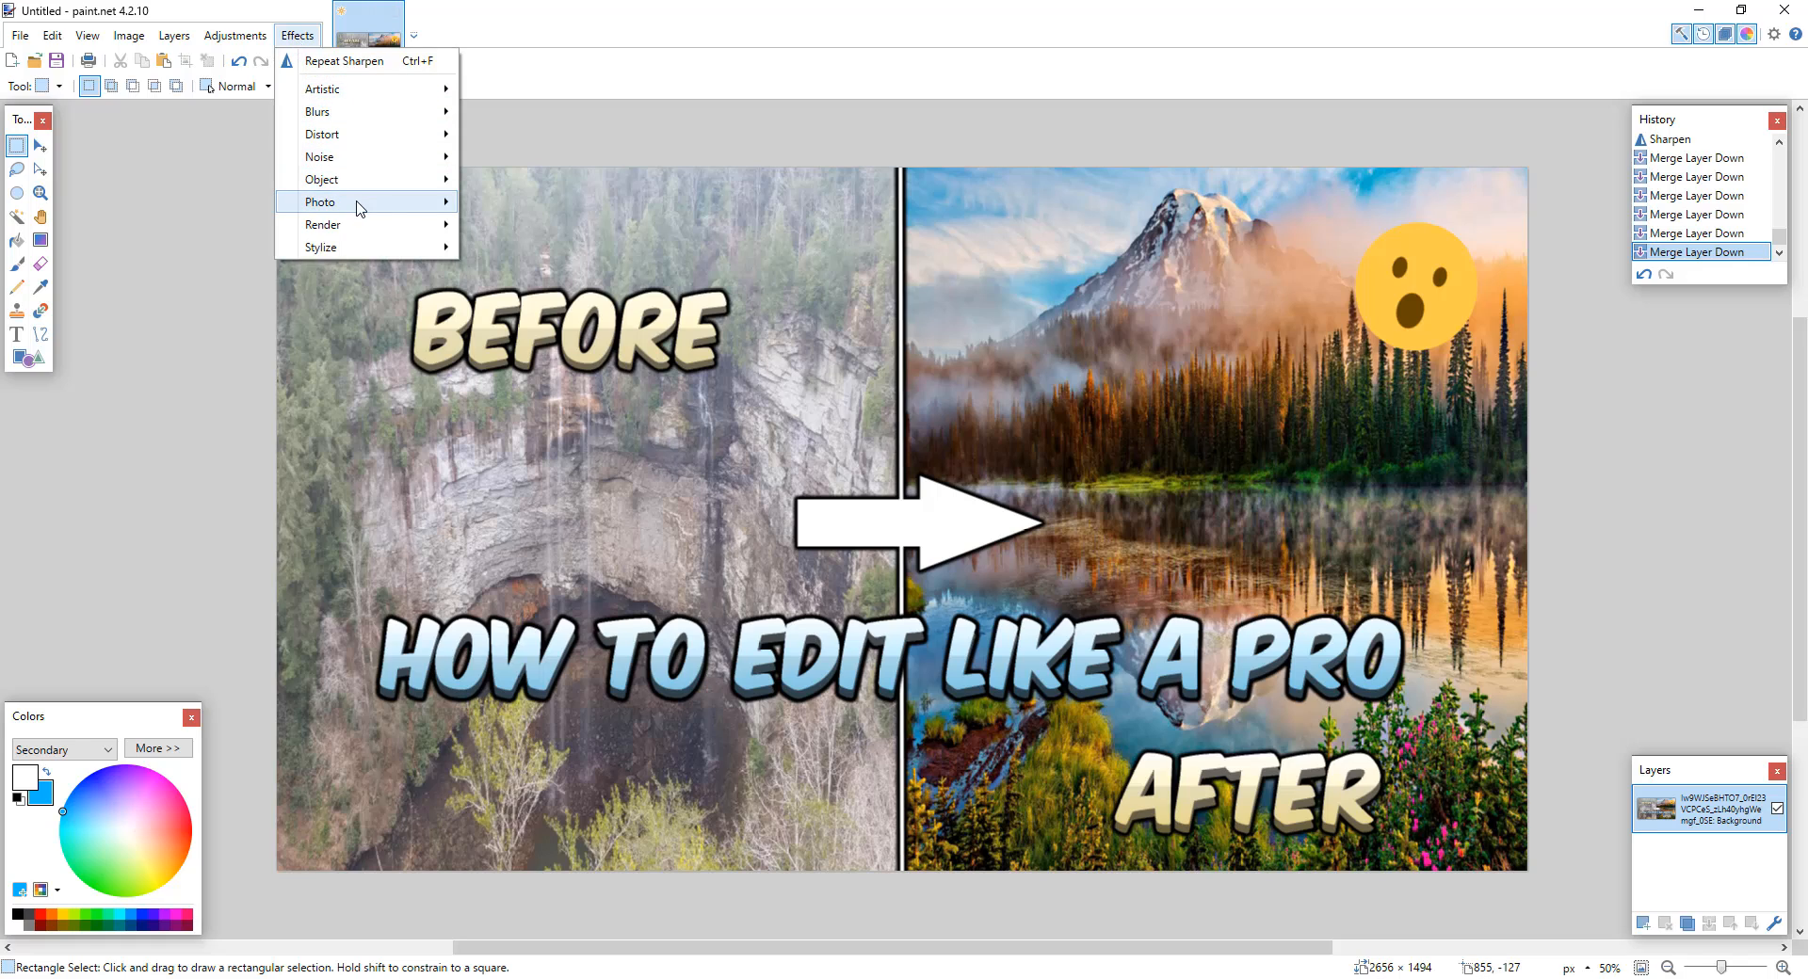
pyautogui.moveTo(359, 205)
pyautogui.click(532, 291)
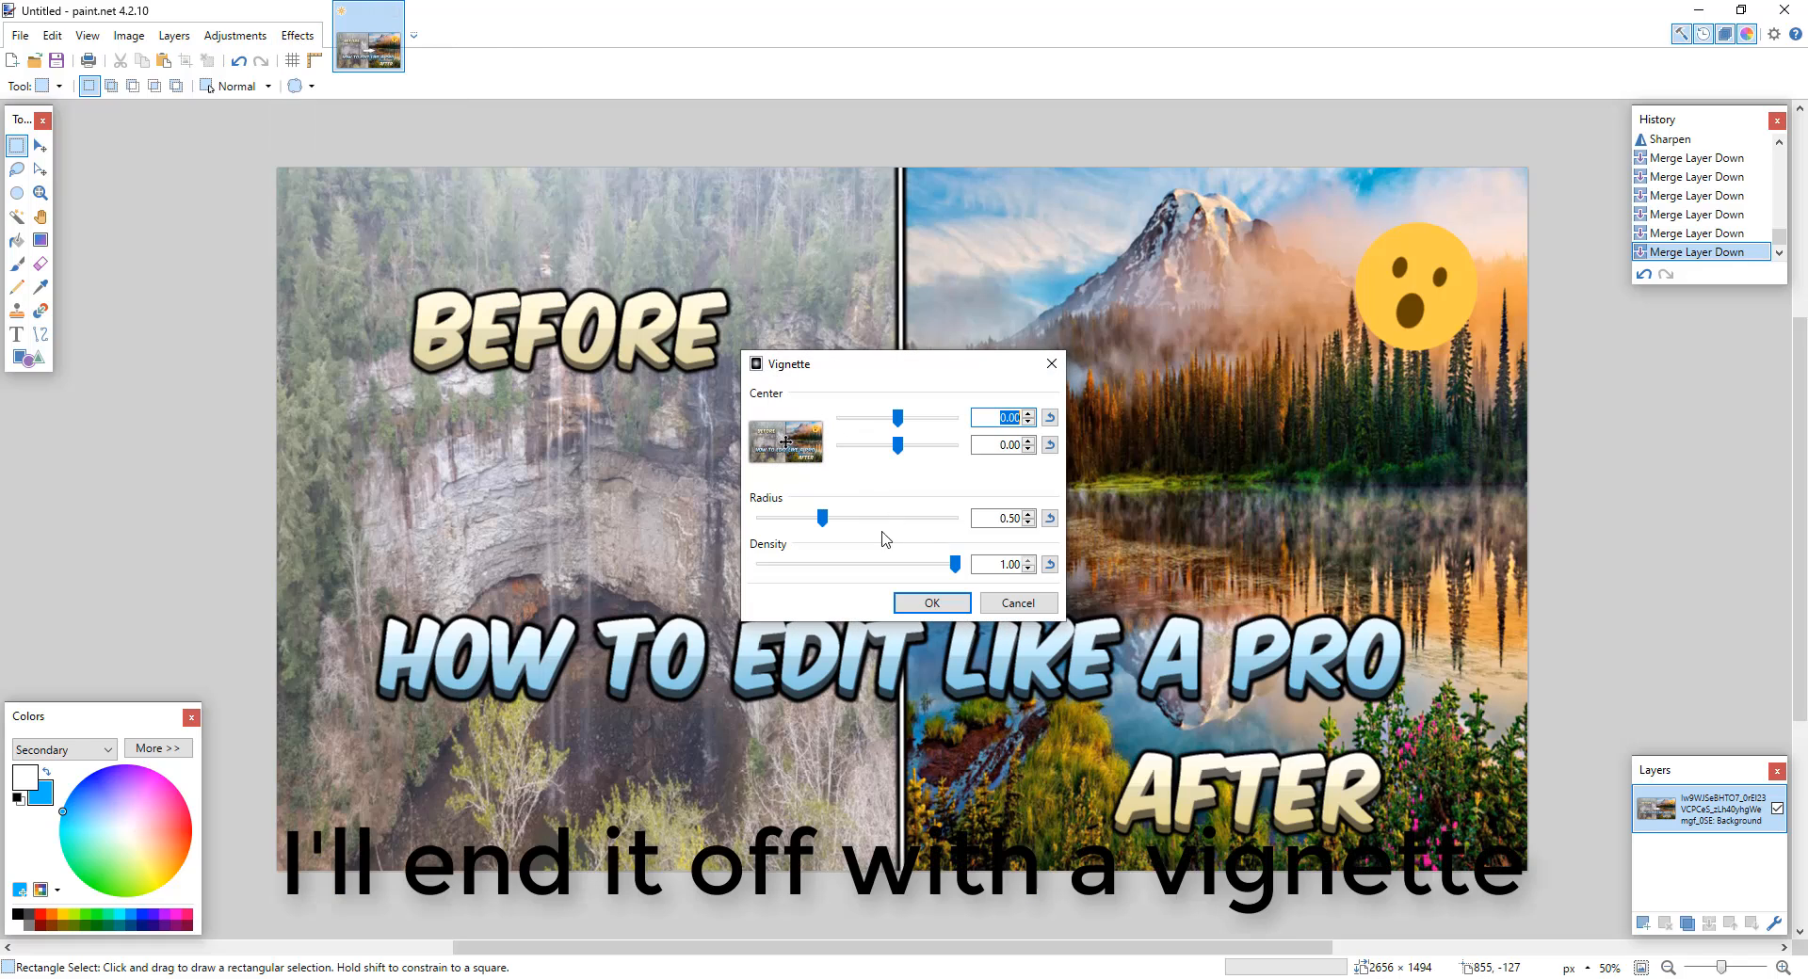
pyautogui.moveTo(822, 517)
pyautogui.mouseDown()
pyautogui.moveTo(864, 520)
pyautogui.moveTo(847, 526)
pyautogui.mouseUp()
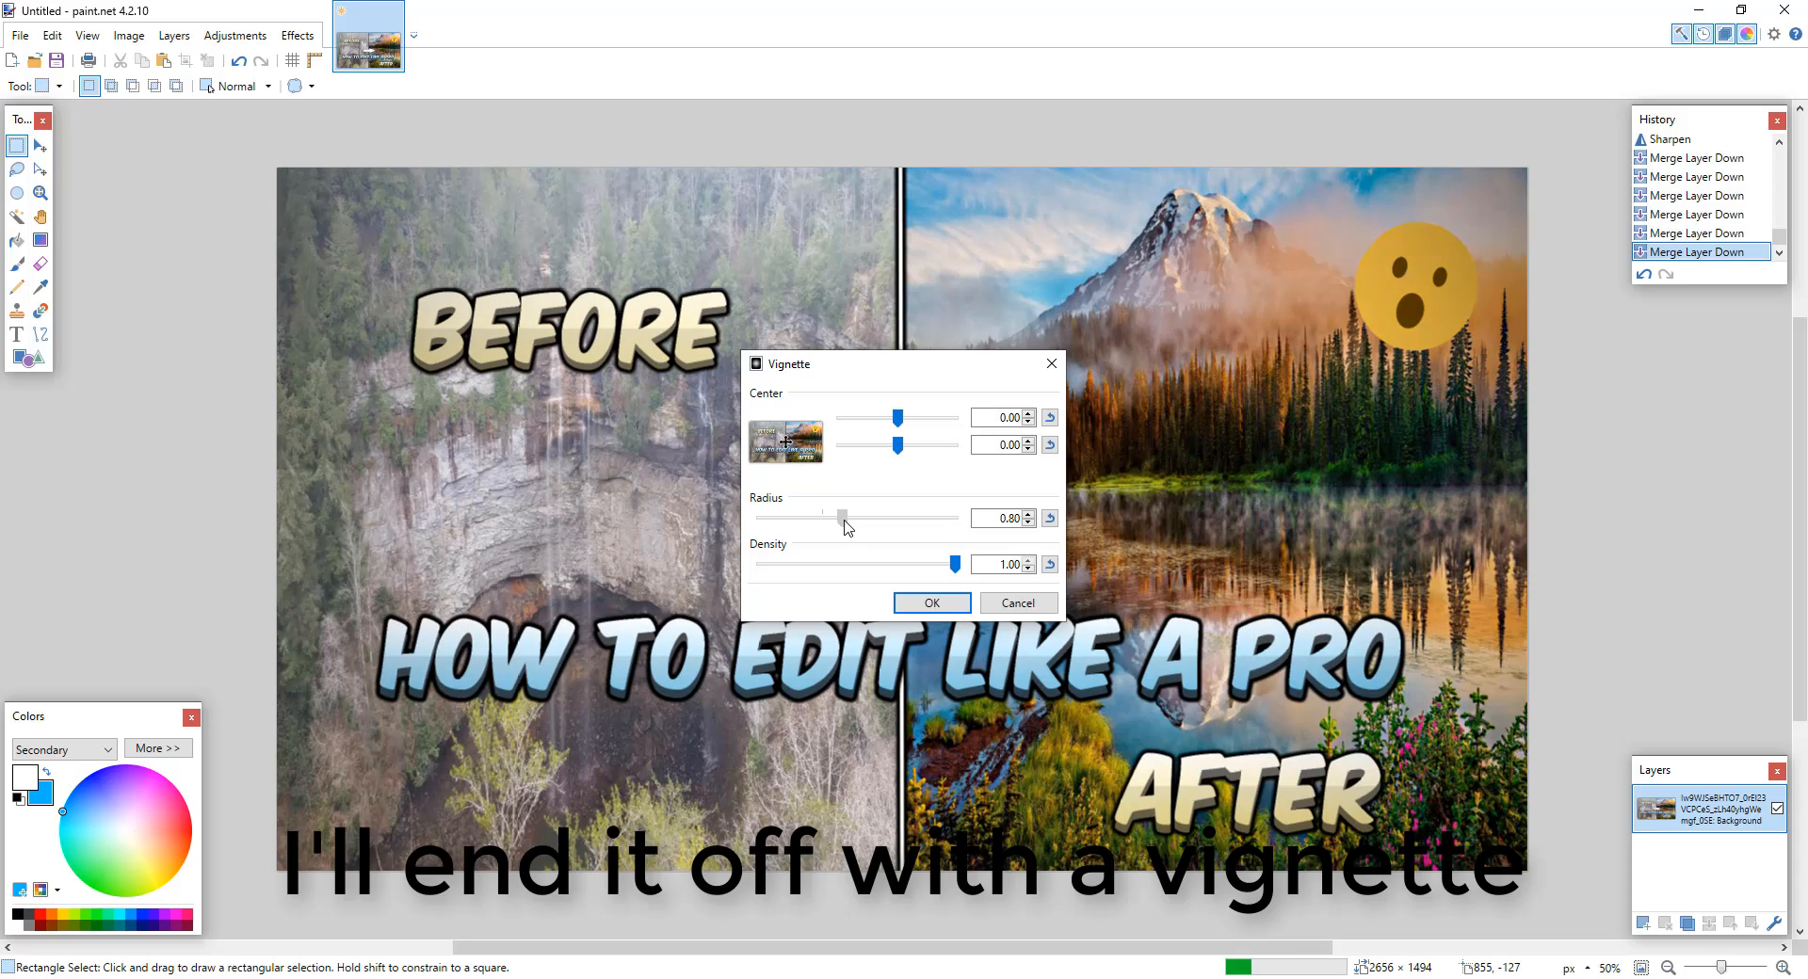
pyautogui.click(927, 603)
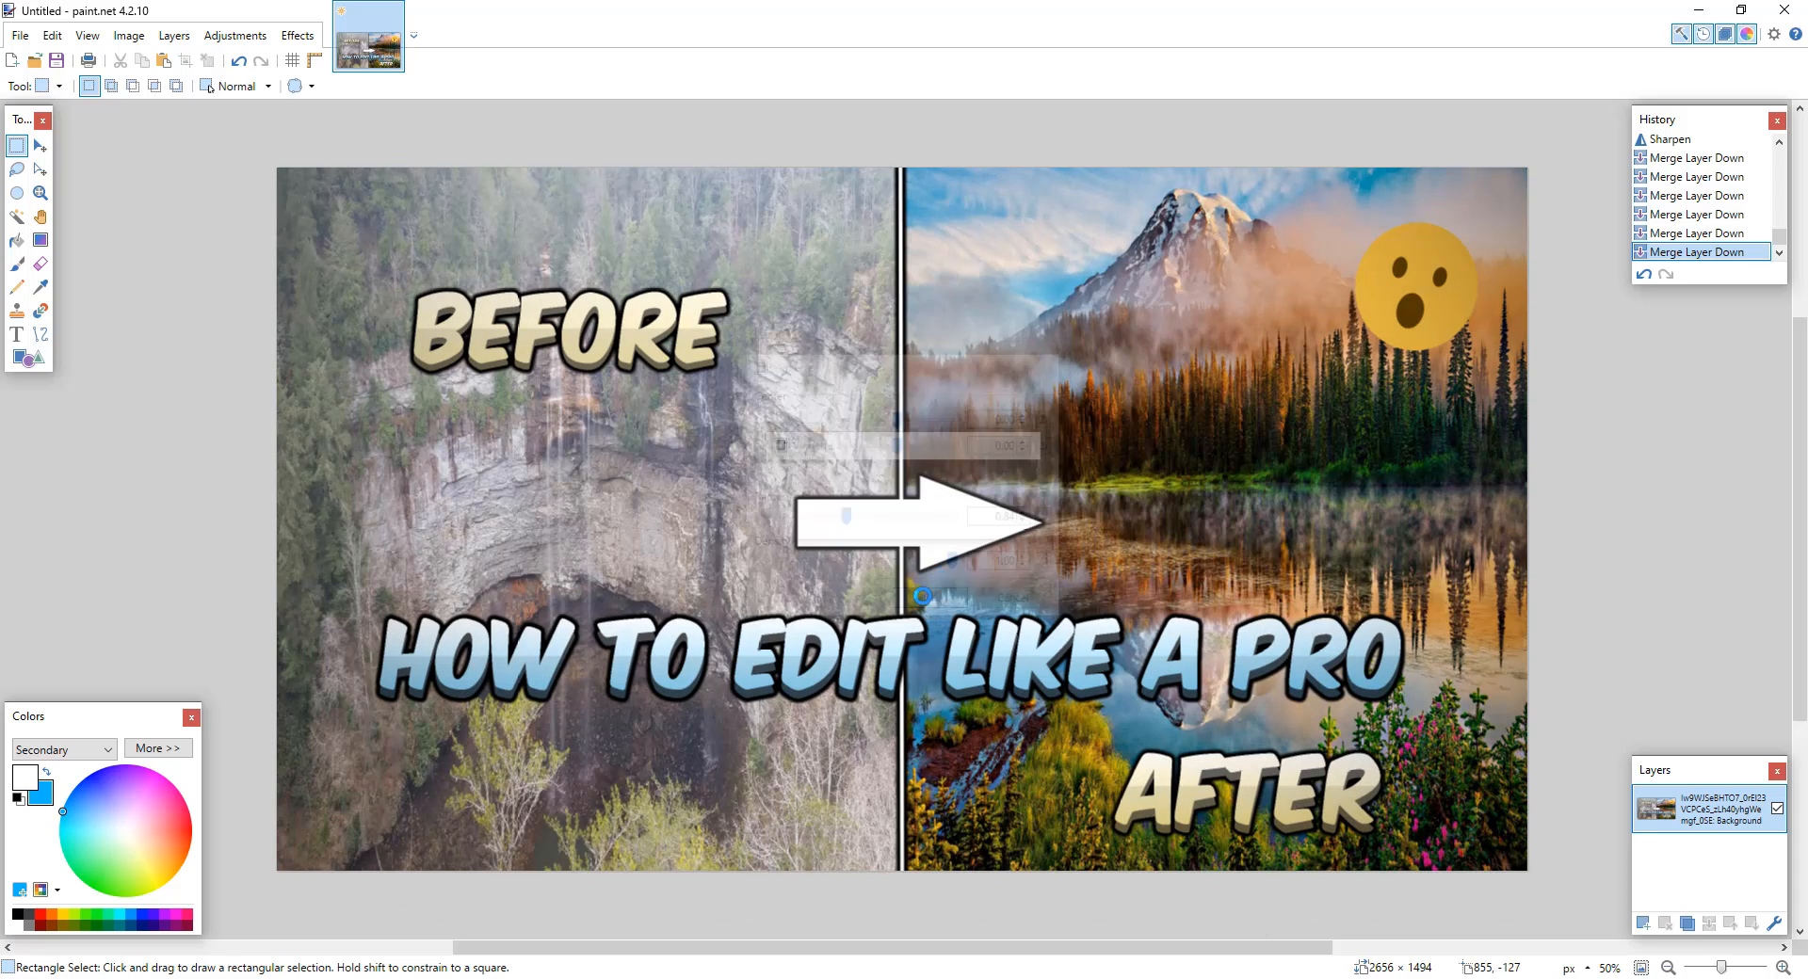